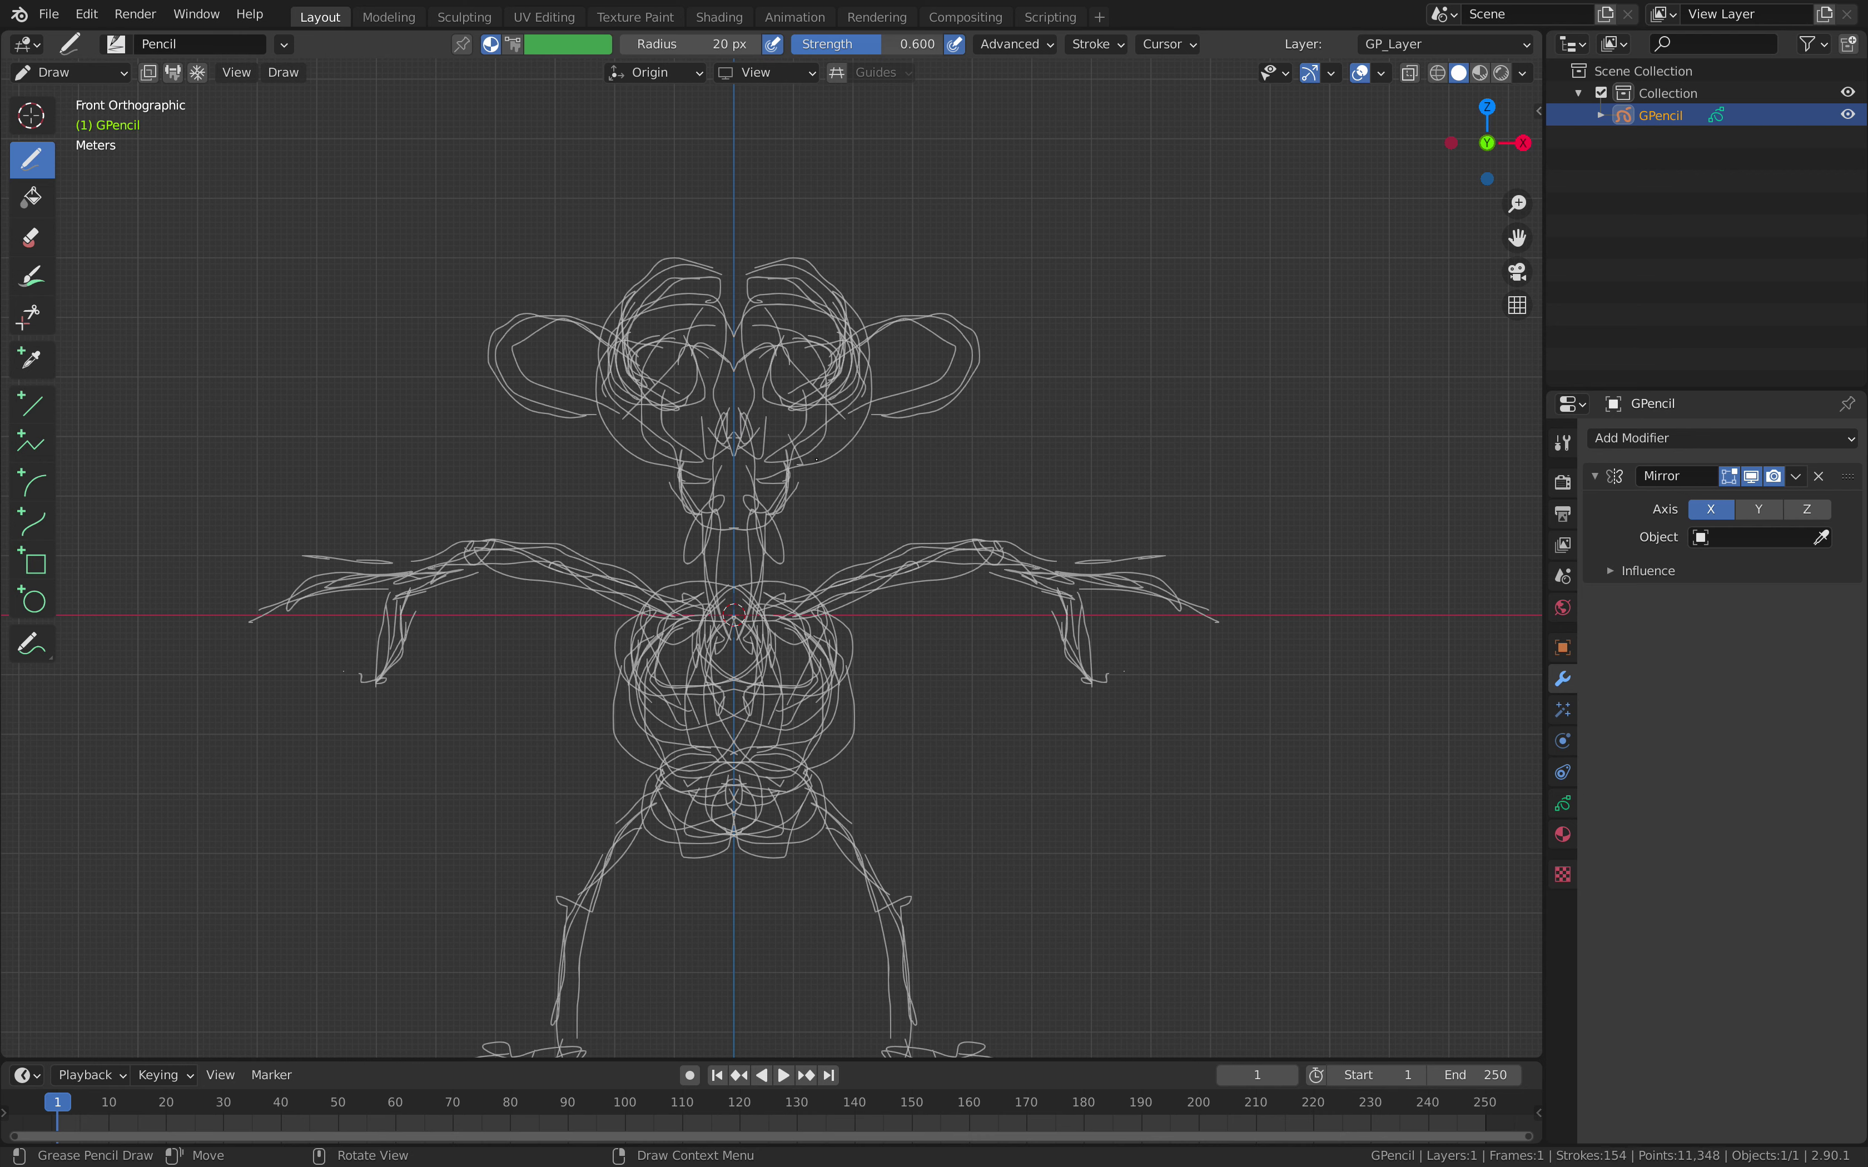
- Draw more pencil strokes on the ears, cheeks and shoulders of the mirrored creature sketch
{"action": "left_click_drag", "start_coordinate": [935, 347], "coordinate": [900, 375]}
{"action": "mouse_move", "coordinate": [775, 635]}
{"action": "left_mouse_down"}
{"action": "mouse_move", "coordinate": [764, 560]}
{"action": "mouse_move", "coordinate": [830, 554]}
{"action": "left_mouse_up"}
{"action": "mouse_move", "coordinate": [828, 562]}
{"action": "middle_mouse_down"}
{"action": "mouse_move", "coordinate": [751, 598]}
{"action": "mouse_move", "coordinate": [762, 580]}
{"action": "middle_mouse_up"}
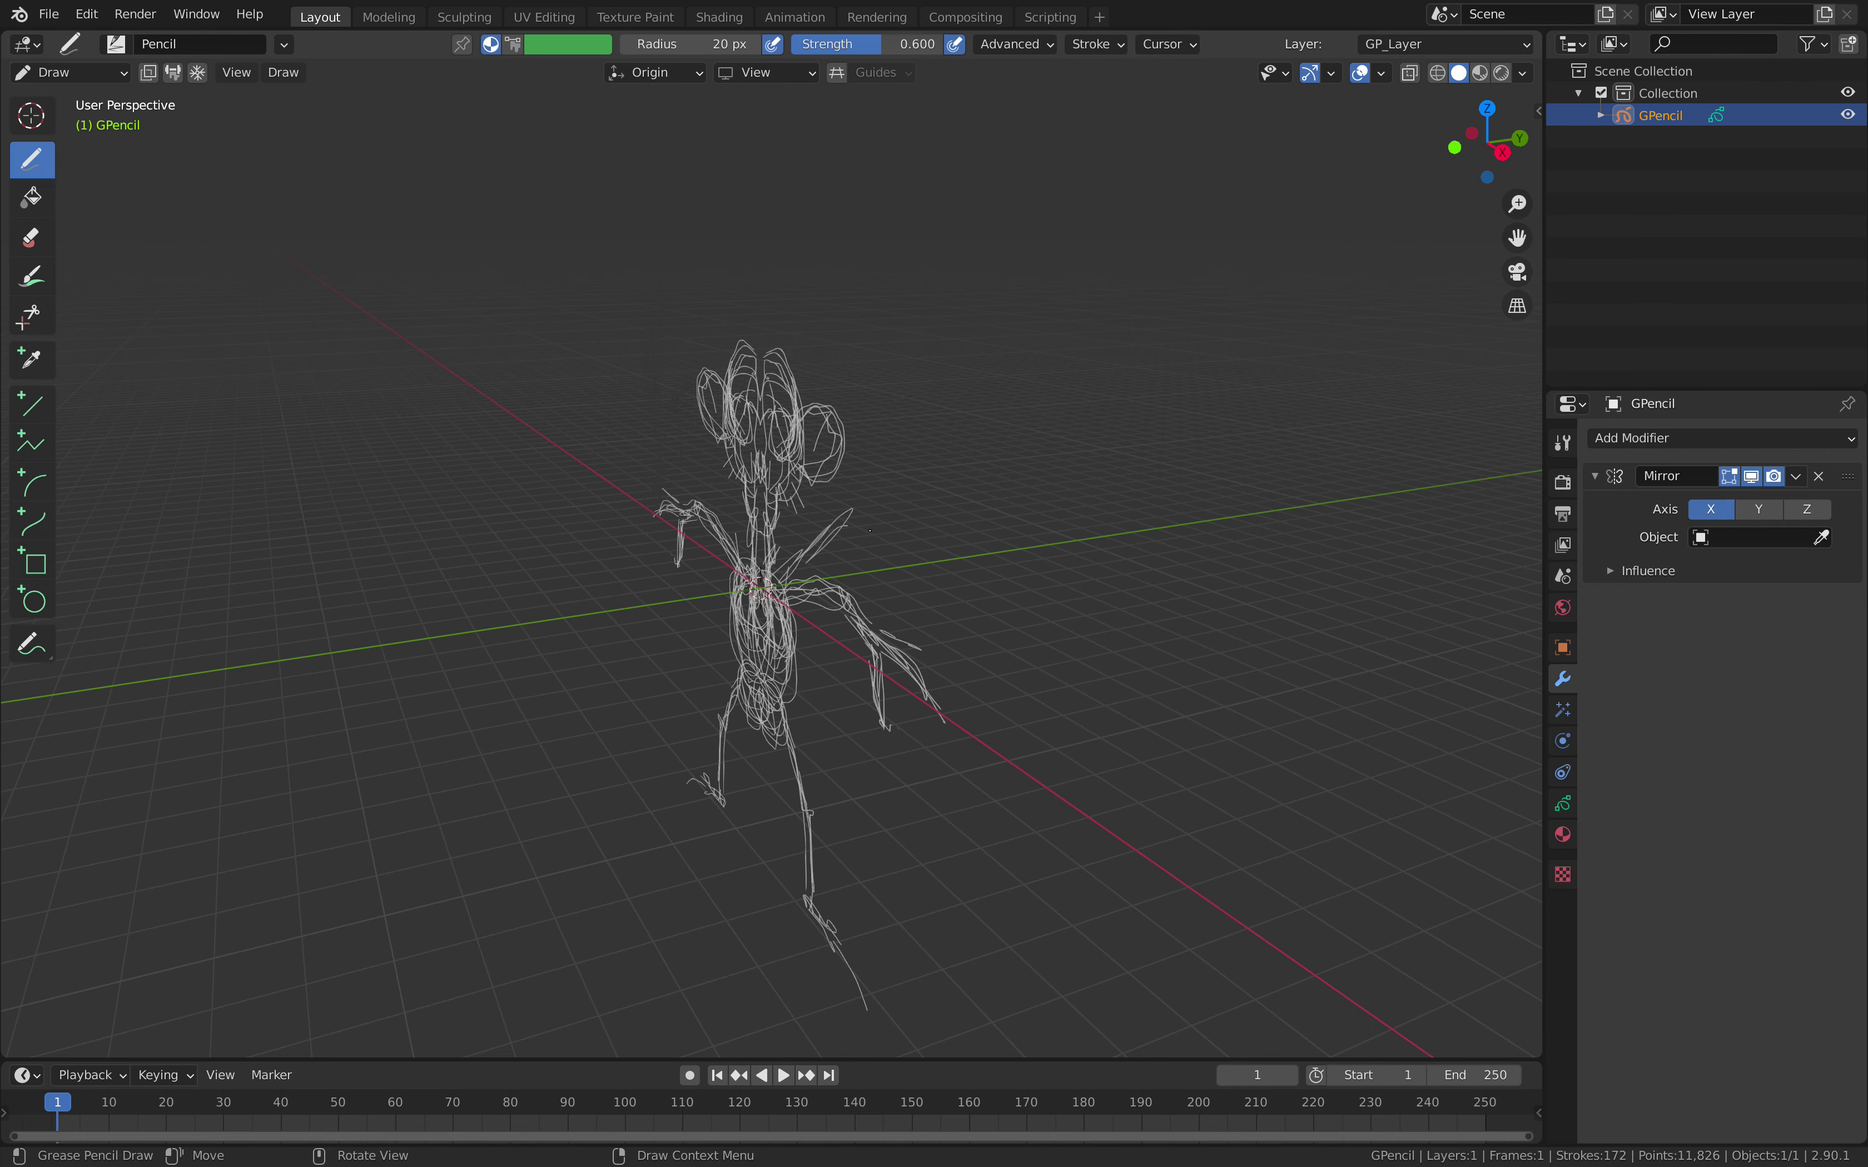
{"action": "left_click_drag", "start_coordinate": [937, 604], "coordinate": [896, 552]}
{"action": "mouse_move", "coordinate": [804, 532]}
{"action": "middle_mouse_down"}
{"action": "mouse_move", "coordinate": [1008, 525]}
{"action": "mouse_move", "coordinate": [799, 530]}
{"action": "middle_mouse_up"}
{"action": "scroll", "coordinate": [799, 529], "scroll_direction": "up", "scroll_amount": 1}
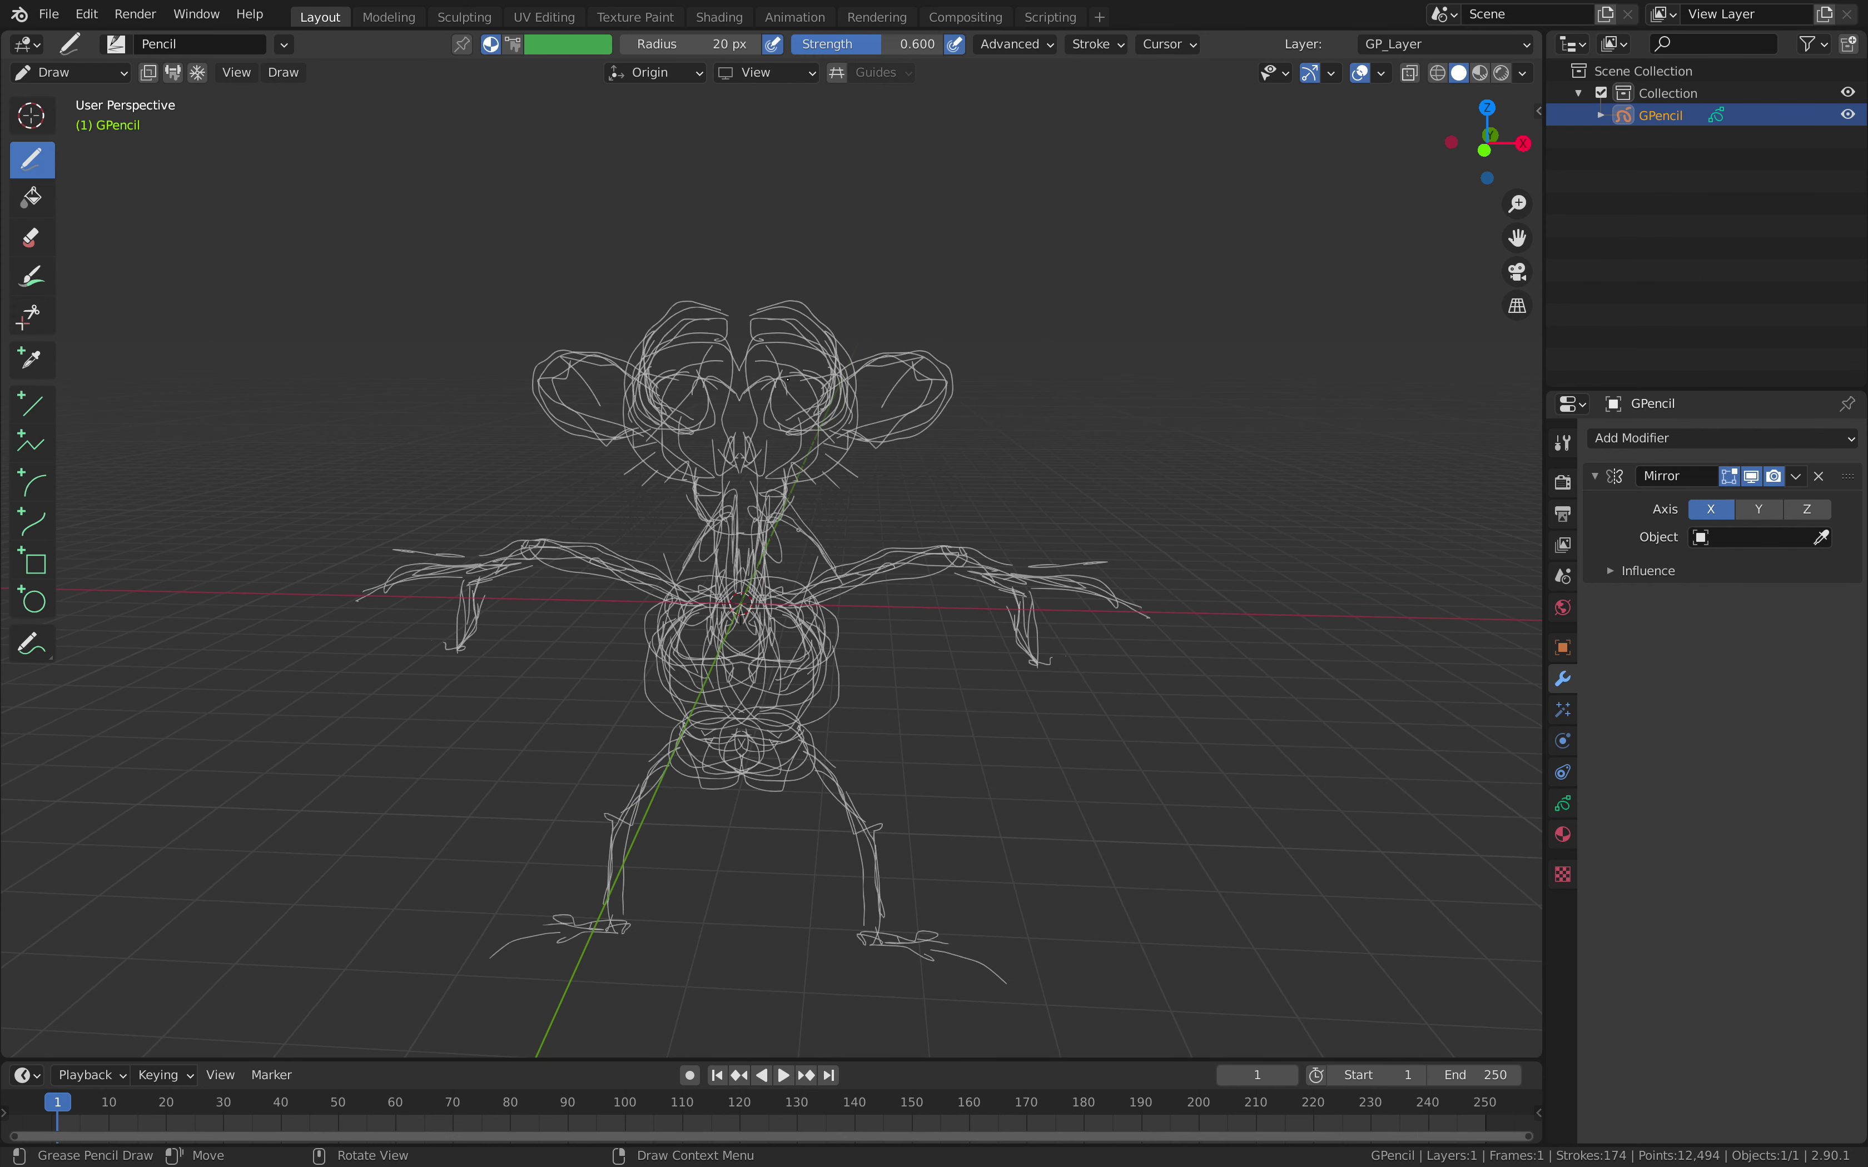
- Add feather-like strokes around the creature's shoulders and torso sides, and extra strokes along the arms and fingers
{"action": "left_click", "coordinate": [687, 80]}
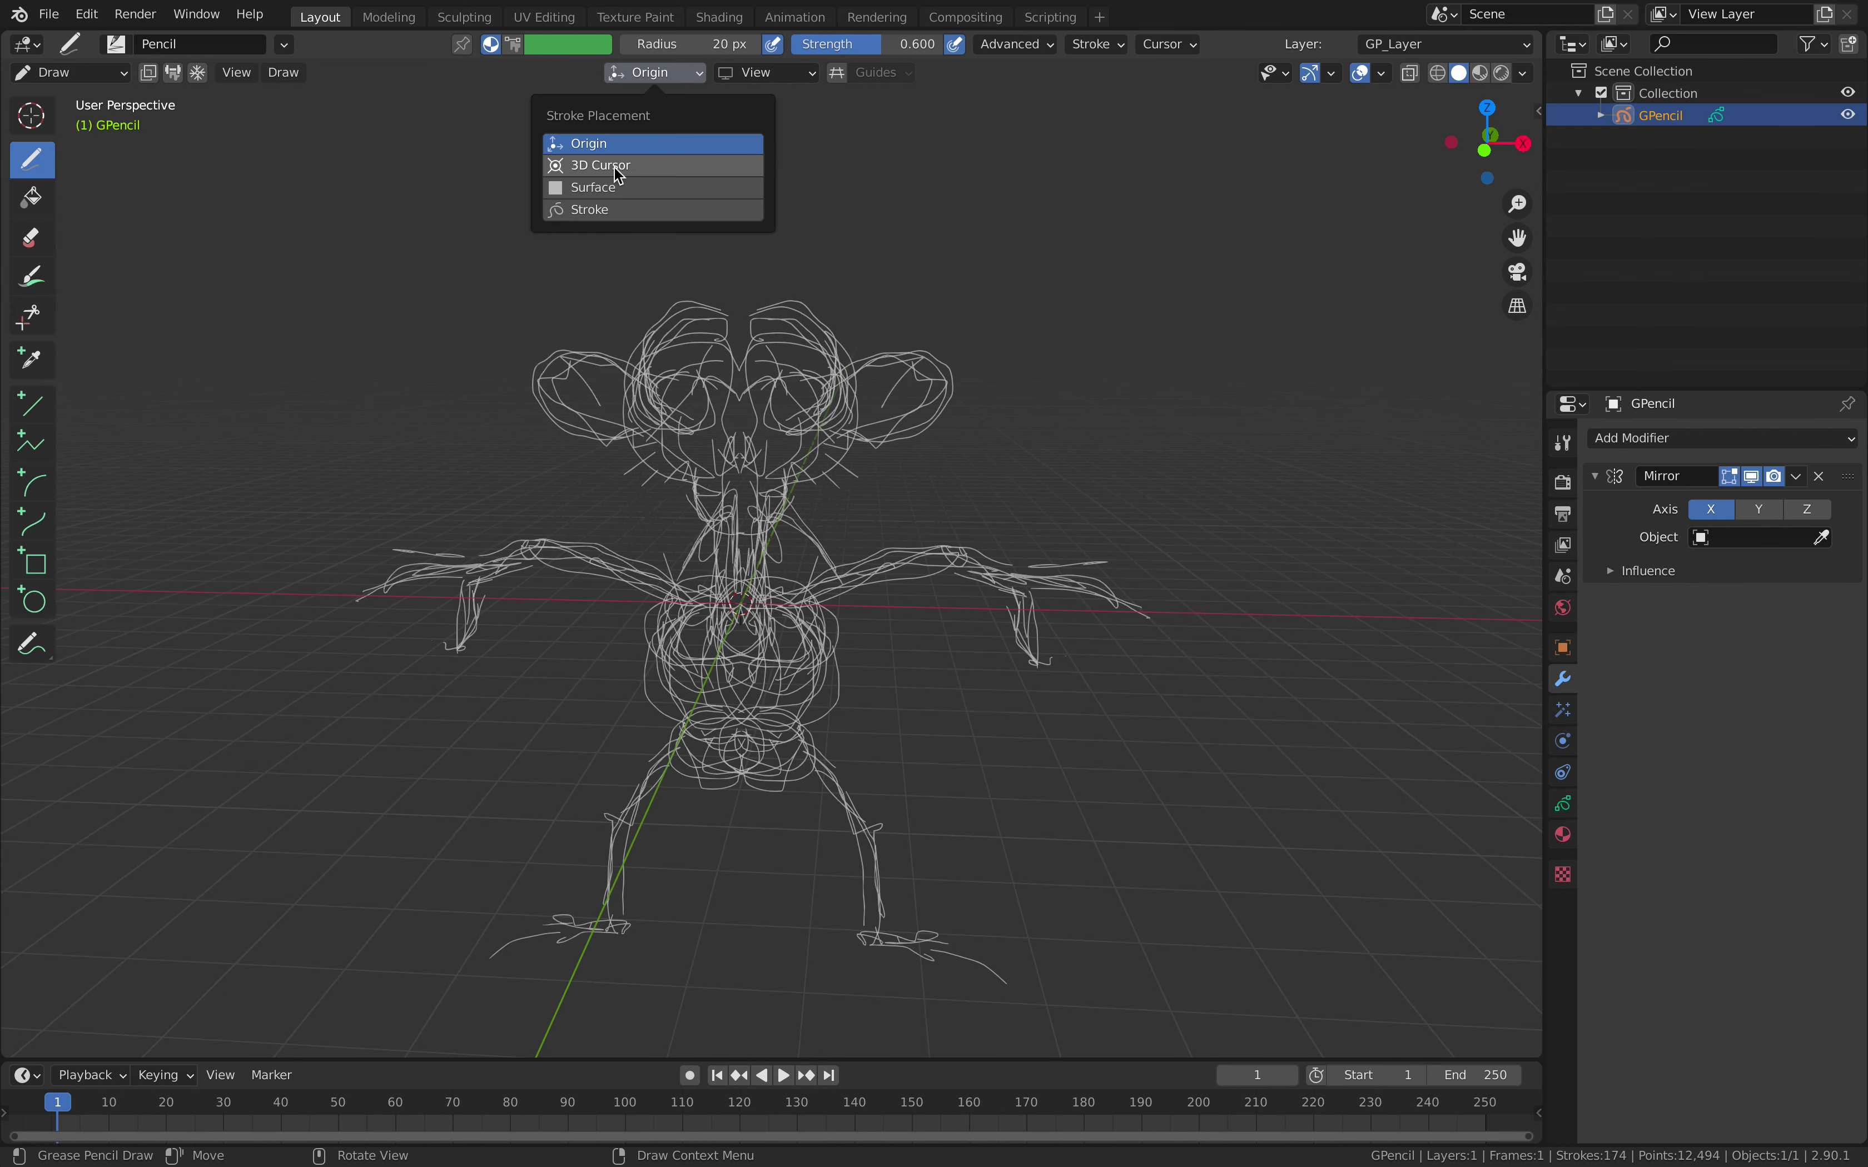
{"action": "middle_click_drag", "start_coordinate": [762, 577], "coordinate": [808, 558]}
{"action": "mouse_move", "coordinate": [785, 591]}
{"action": "left_mouse_down"}
{"action": "mouse_move", "coordinate": [847, 518]}
{"action": "mouse_move", "coordinate": [799, 591]}
{"action": "left_mouse_up"}
{"action": "mouse_move", "coordinate": [805, 586]}
{"action": "left_mouse_down"}
{"action": "mouse_move", "coordinate": [916, 494]}
{"action": "mouse_move", "coordinate": [836, 576]}
{"action": "left_mouse_up"}
{"action": "left_click_drag", "start_coordinate": [845, 573], "coordinate": [926, 539]}
{"action": "left_click_drag", "start_coordinate": [915, 544], "coordinate": [819, 597]}
{"action": "left_click_drag", "start_coordinate": [888, 699], "coordinate": [868, 735]}
{"action": "left_click_drag", "start_coordinate": [896, 540], "coordinate": [1109, 618]}
{"action": "left_click_drag", "start_coordinate": [1075, 605], "coordinate": [1101, 622]}
- Draw the head's depth from the side: a protruding snout profile at the front and curved strokes around the back of the skull
{"action": "mouse_move", "coordinate": [1085, 552]}
{"action": "middle_mouse_down"}
{"action": "mouse_move", "coordinate": [782, 581]}
{"action": "mouse_move", "coordinate": [834, 598]}
{"action": "mouse_move", "coordinate": [1073, 587]}
{"action": "mouse_move", "coordinate": [773, 594]}
{"action": "middle_mouse_up"}
{"action": "middle_click_drag", "start_coordinate": [776, 464], "coordinate": [784, 443]}
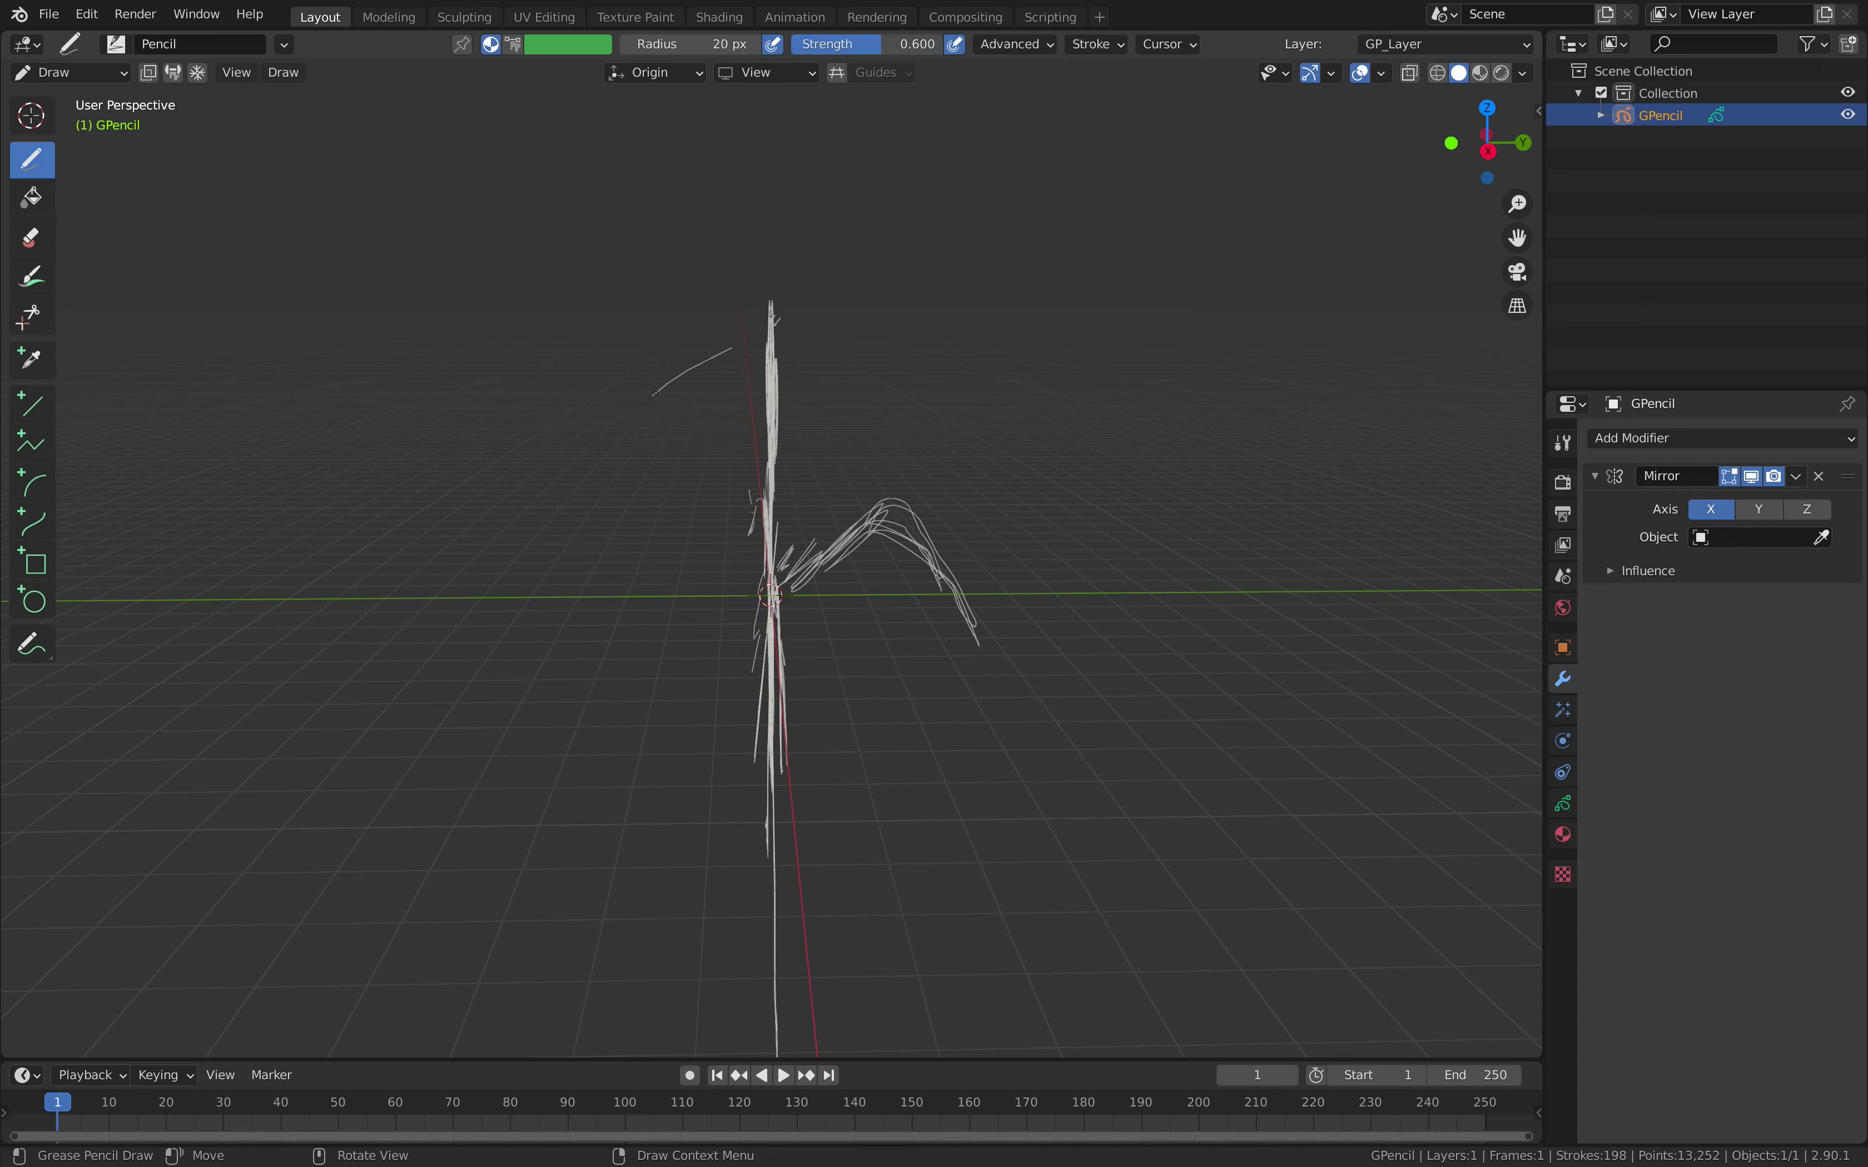
{"action": "left_click_drag", "start_coordinate": [650, 463], "coordinate": [653, 469]}
{"action": "middle_click_drag", "start_coordinate": [654, 469], "coordinate": [685, 466]}
{"action": "left_click_drag", "start_coordinate": [640, 439], "coordinate": [684, 465]}
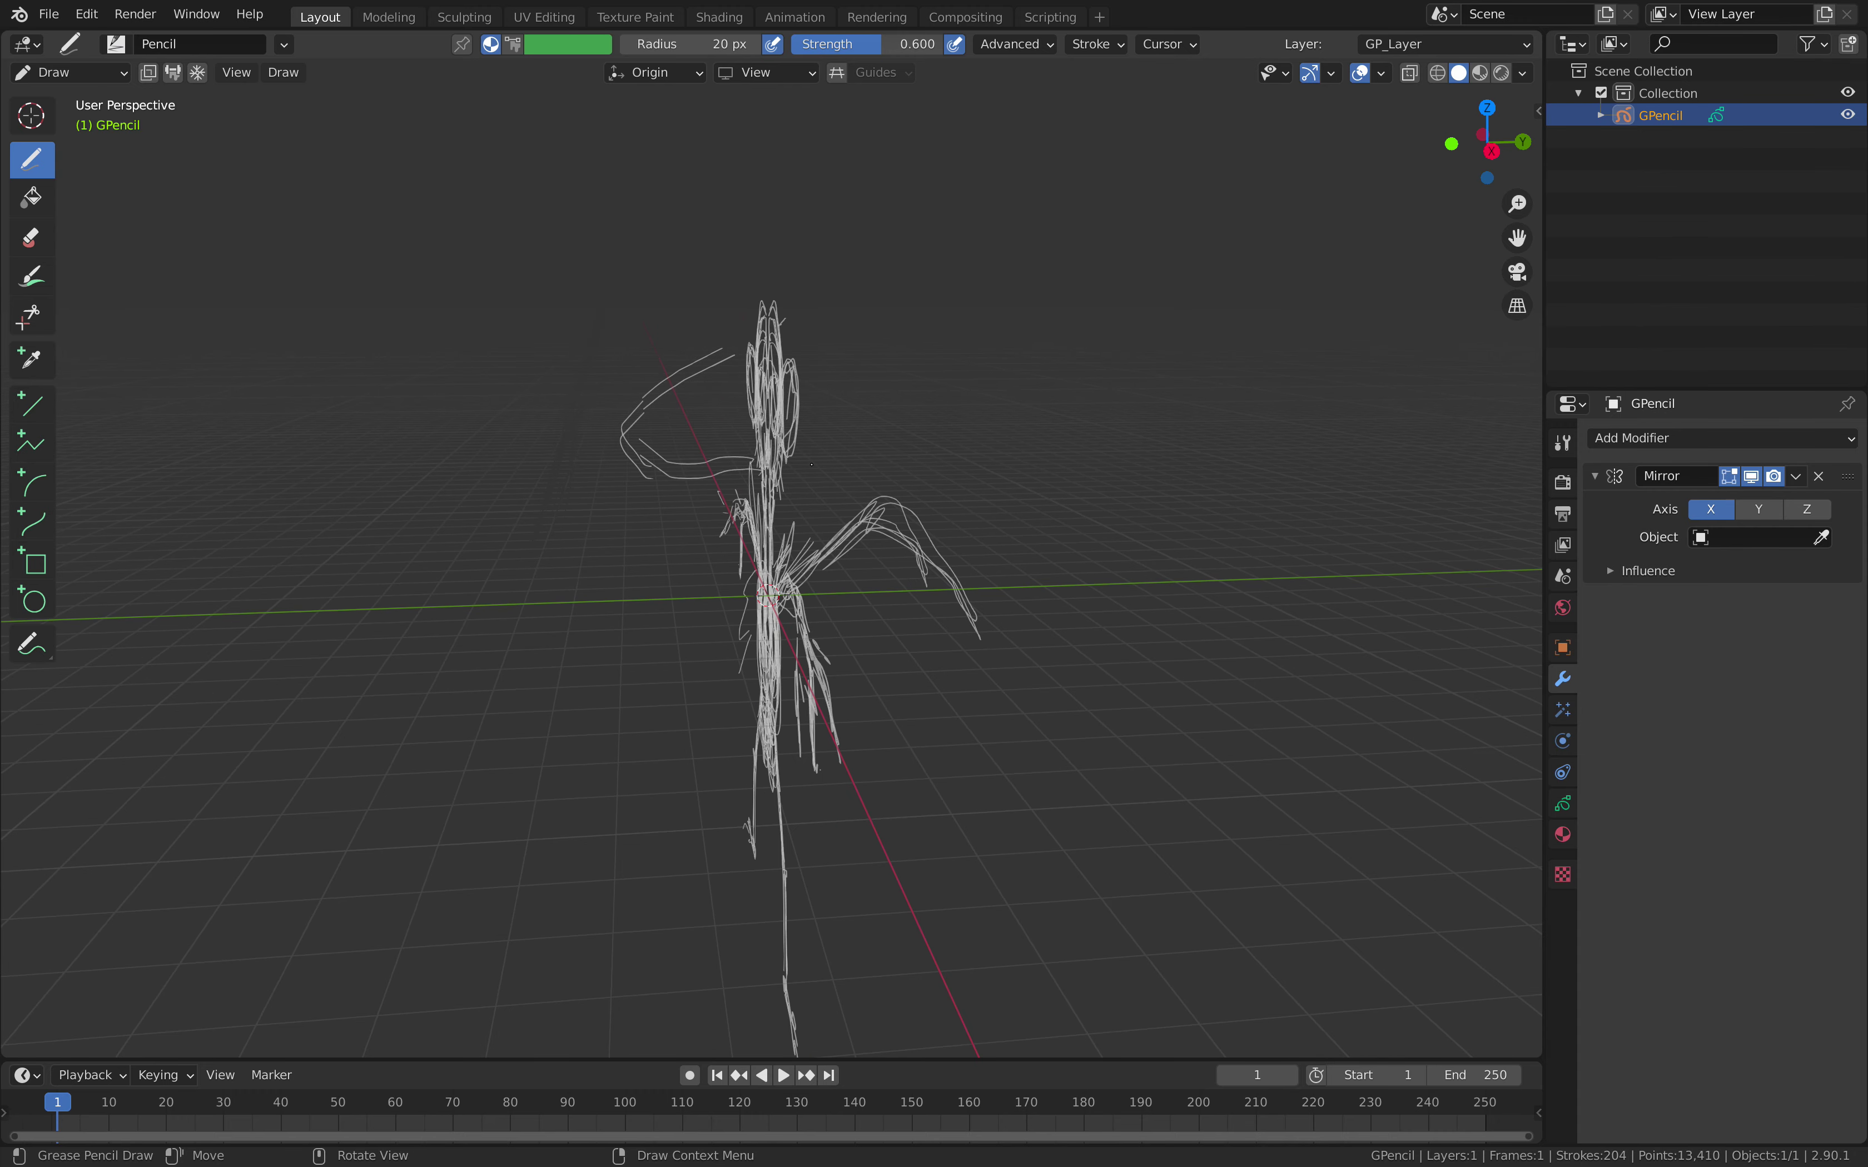
{"action": "left_click_drag", "start_coordinate": [795, 336], "coordinate": [779, 479]}
{"action": "left_click_drag", "start_coordinate": [773, 333], "coordinate": [852, 327]}
{"action": "mouse_move", "coordinate": [791, 479]}
{"action": "left_mouse_down"}
{"action": "mouse_move", "coordinate": [802, 331]}
{"action": "mouse_move", "coordinate": [798, 477]}
{"action": "left_mouse_up"}
- Add contour strokes around the face and over the skull, working from the front and from above
{"action": "middle_click_drag", "start_coordinate": [798, 477], "coordinate": [1034, 463]}
{"action": "middle_click_drag", "start_coordinate": [586, 478], "coordinate": [540, 480]}
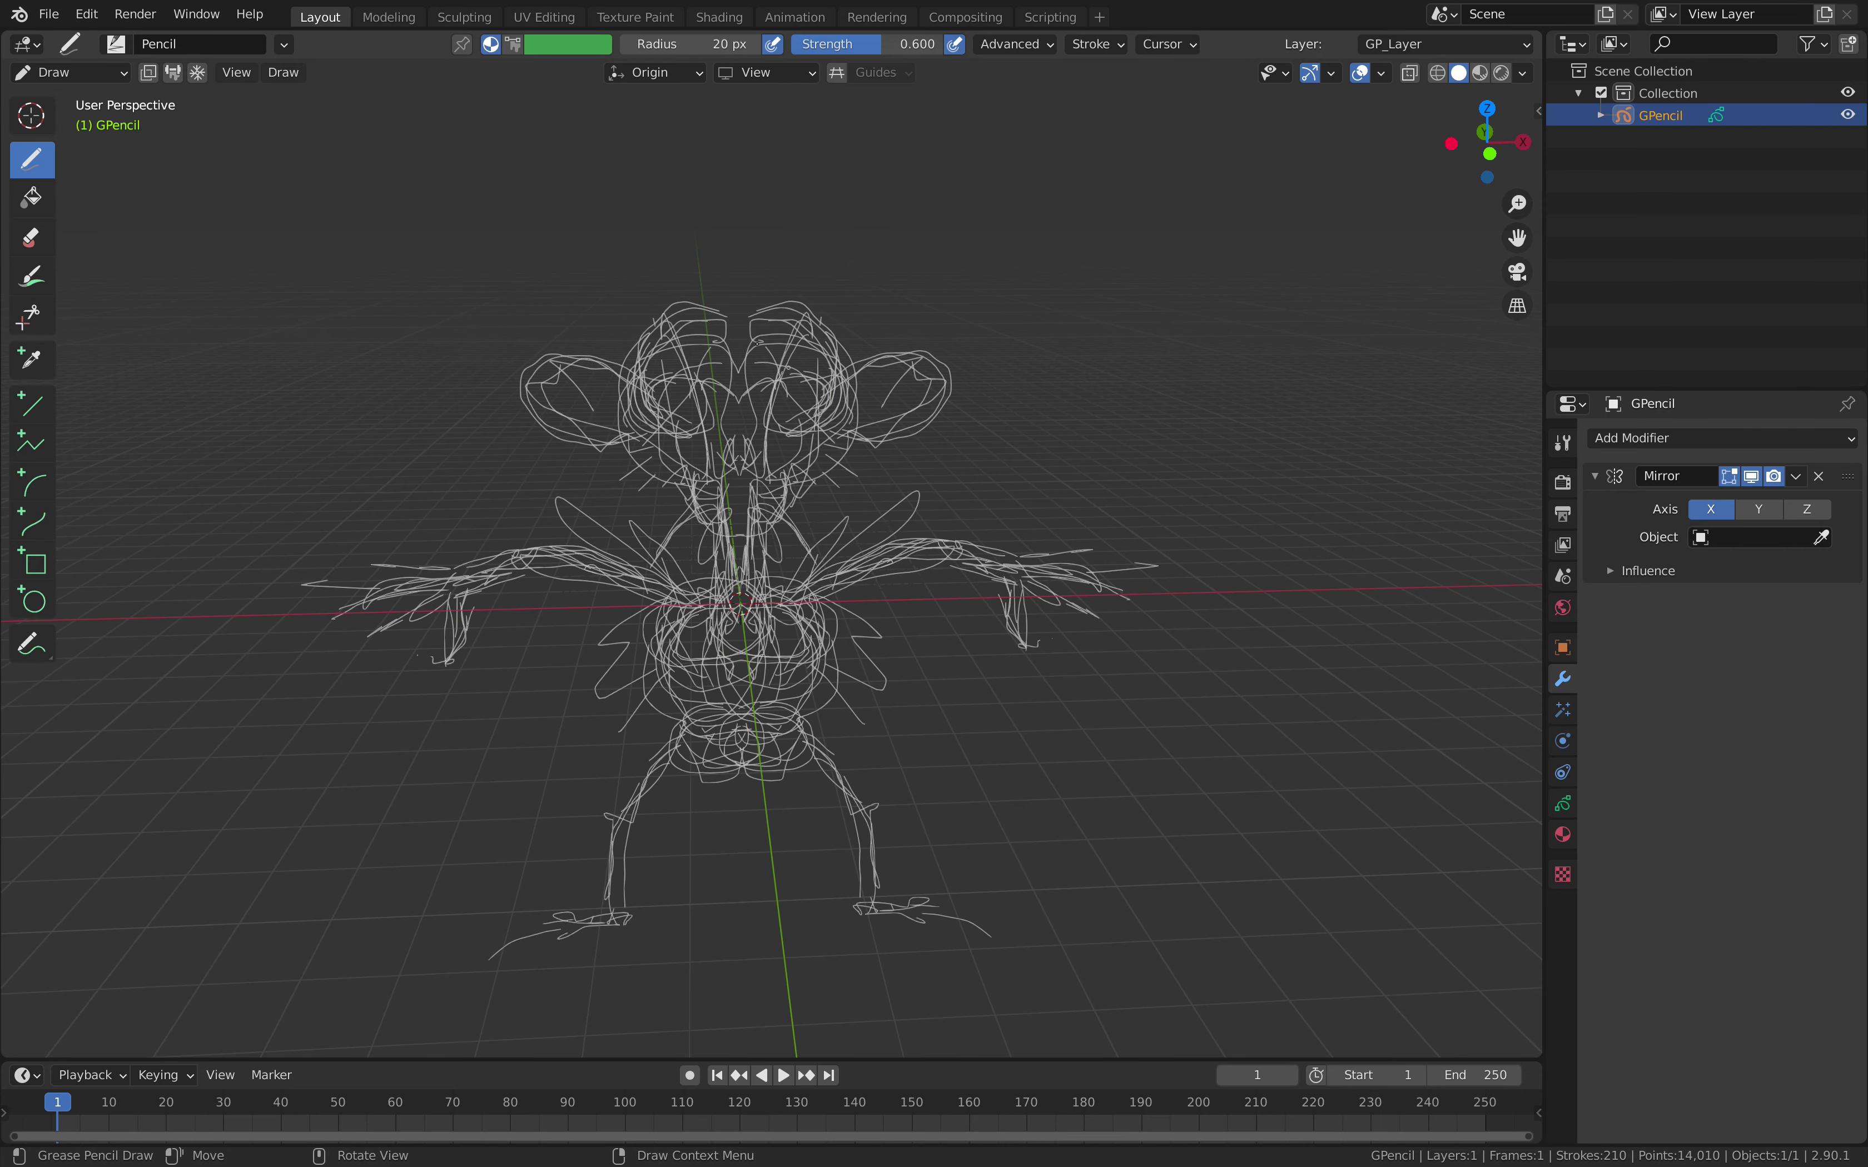
{"action": "left_click_drag", "start_coordinate": [779, 407], "coordinate": [834, 396]}
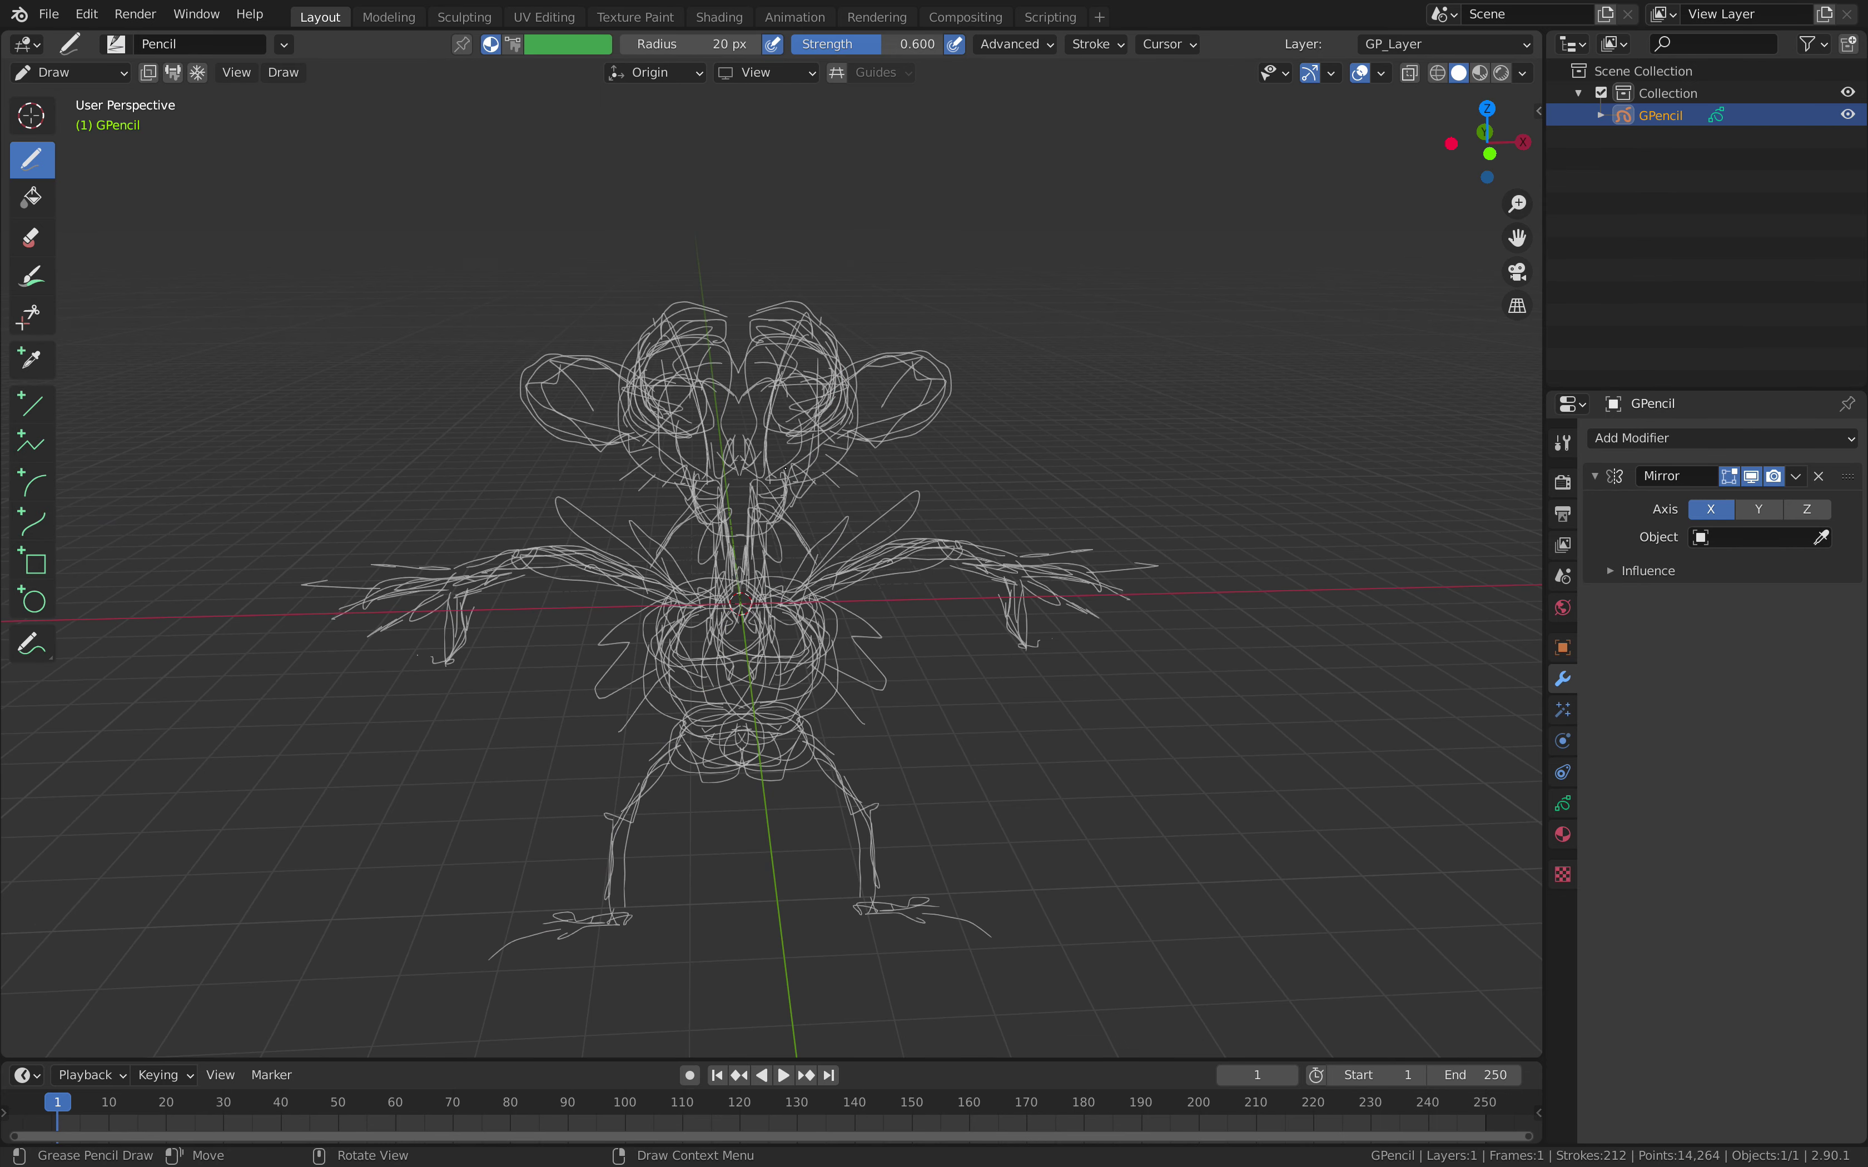
{"action": "left_click_drag", "start_coordinate": [787, 468], "coordinate": [833, 437]}
{"action": "middle_click_drag", "start_coordinate": [834, 437], "coordinate": [844, 488]}
{"action": "left_click_drag", "start_coordinate": [739, 661], "coordinate": [837, 522]}
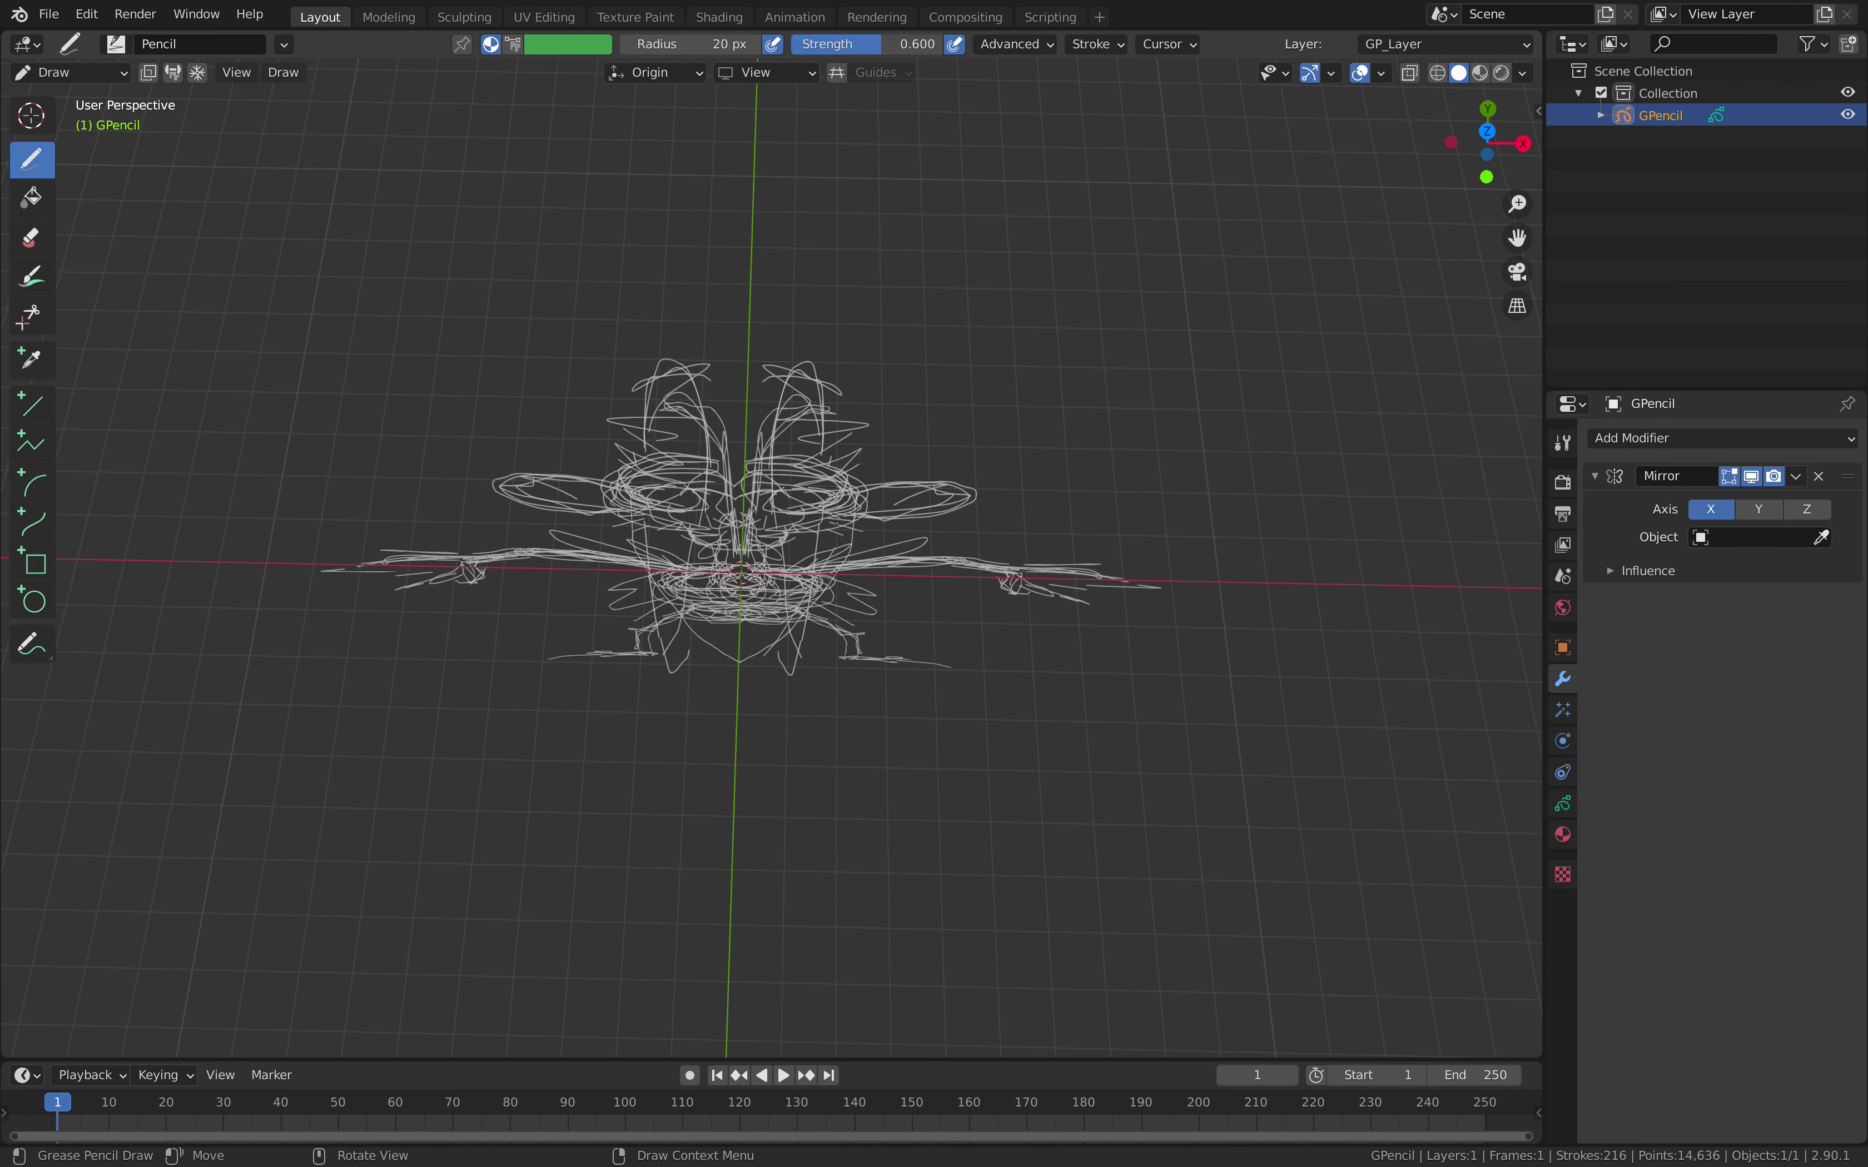
{"action": "left_click_drag", "start_coordinate": [725, 383], "coordinate": [713, 378]}
{"action": "left_click_drag", "start_coordinate": [743, 363], "coordinate": [813, 410]}
{"action": "mouse_move", "coordinate": [780, 548]}
{"action": "middle_mouse_down"}
{"action": "mouse_move", "coordinate": [837, 386]}
{"action": "mouse_move", "coordinate": [814, 378]}
{"action": "middle_mouse_up"}
{"action": "left_click_drag", "start_coordinate": [806, 454], "coordinate": [787, 474]}
- Draw rounded strokes from the side to give the chest and torso depth
{"action": "middle_click_drag", "start_coordinate": [788, 475], "coordinate": [673, 474]}
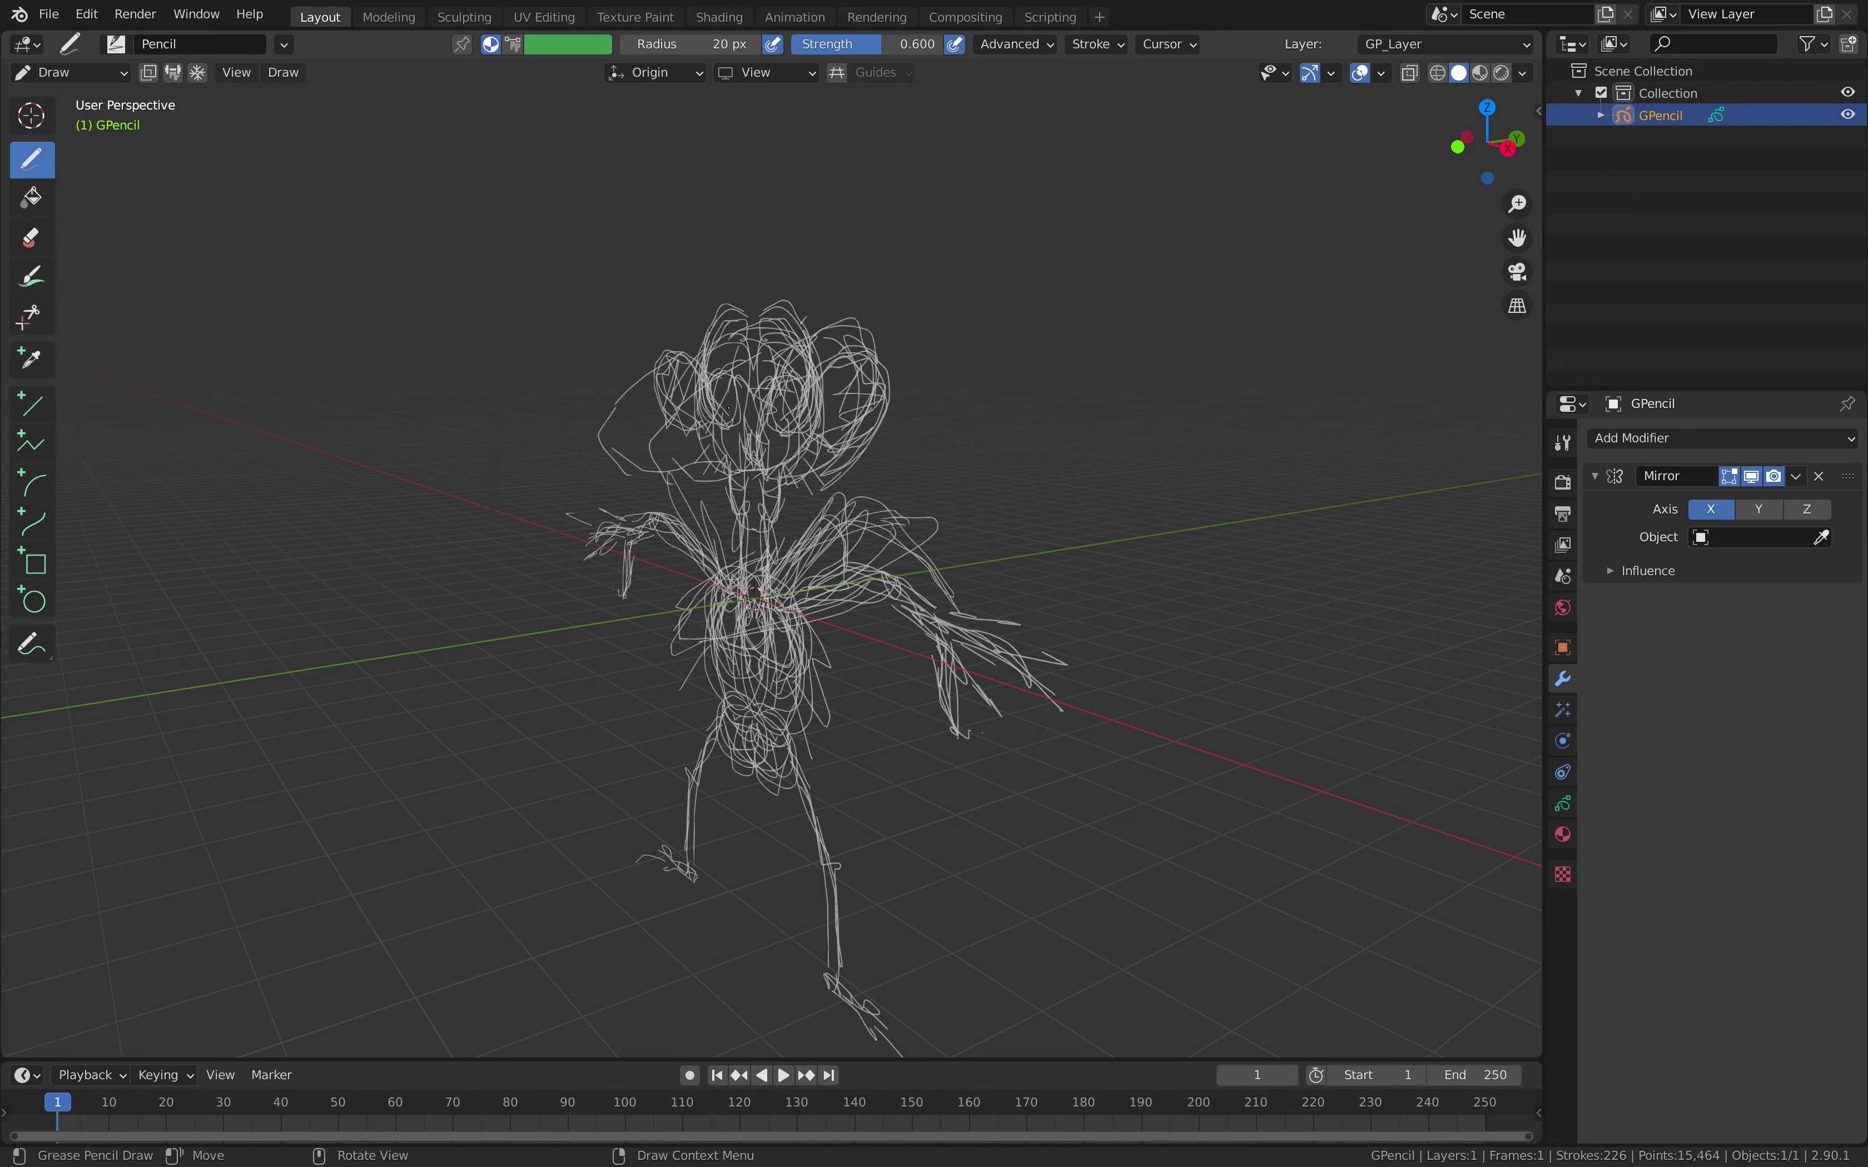
{"action": "mouse_move", "coordinate": [799, 479]}
{"action": "middle_mouse_down"}
{"action": "mouse_move", "coordinate": [834, 440]}
{"action": "mouse_move", "coordinate": [831, 564]}
{"action": "middle_mouse_up"}
{"action": "left_click_drag", "start_coordinate": [813, 601], "coordinate": [803, 625]}
{"action": "mouse_move", "coordinate": [811, 653]}
{"action": "left_mouse_down"}
{"action": "mouse_move", "coordinate": [815, 702]}
{"action": "mouse_move", "coordinate": [791, 722]}
{"action": "left_mouse_up"}
{"action": "mouse_move", "coordinate": [791, 722]}
{"action": "middle_mouse_down"}
{"action": "mouse_move", "coordinate": [814, 761]}
{"action": "mouse_move", "coordinate": [587, 656]}
{"action": "middle_mouse_up"}
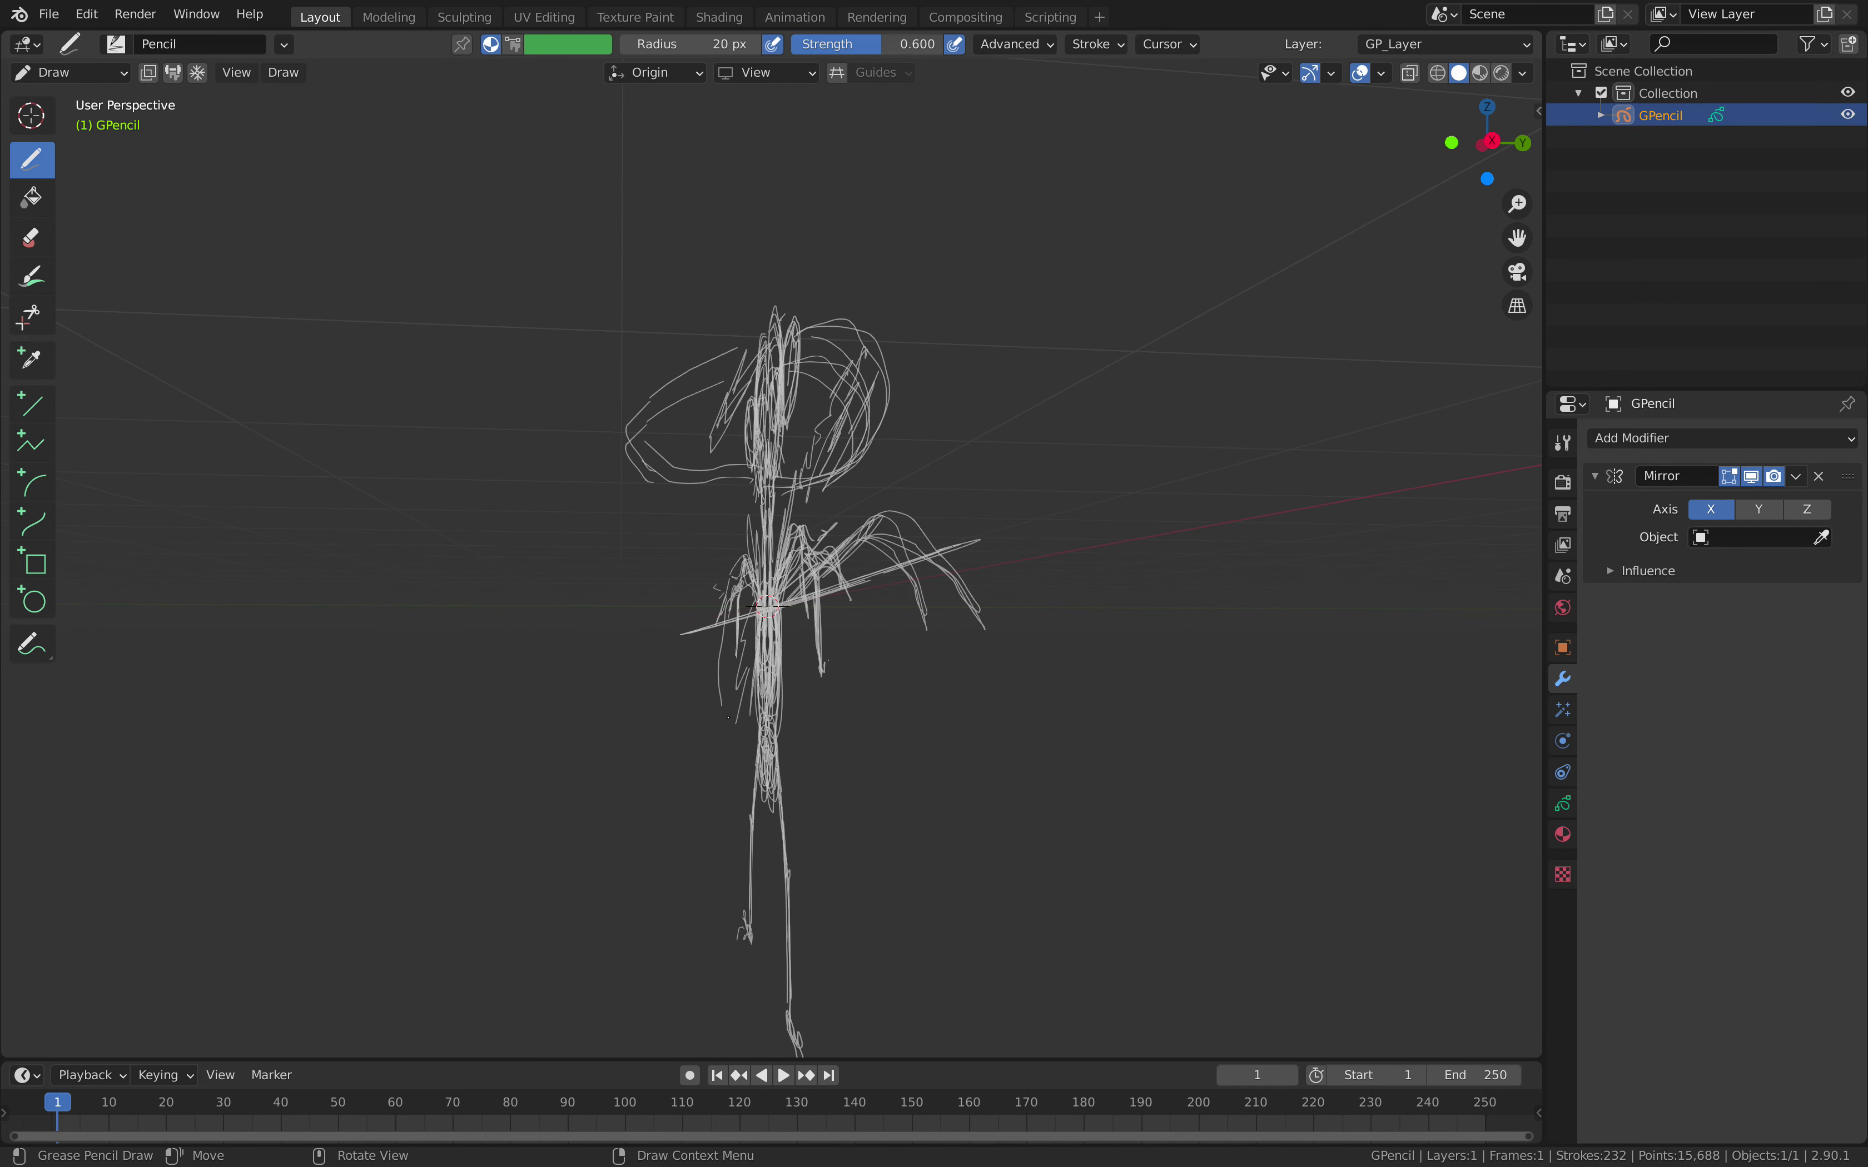
{"action": "left_click_drag", "start_coordinate": [817, 570], "coordinate": [781, 723]}
- Draw a round pelvis contour and a curved strand trailing from the hips in the side view
{"action": "mouse_move", "coordinate": [781, 723]}
{"action": "middle_mouse_down"}
{"action": "mouse_move", "coordinate": [737, 703]}
{"action": "mouse_move", "coordinate": [831, 732]}
{"action": "middle_mouse_up"}
{"action": "left_click", "coordinate": [752, 705]}
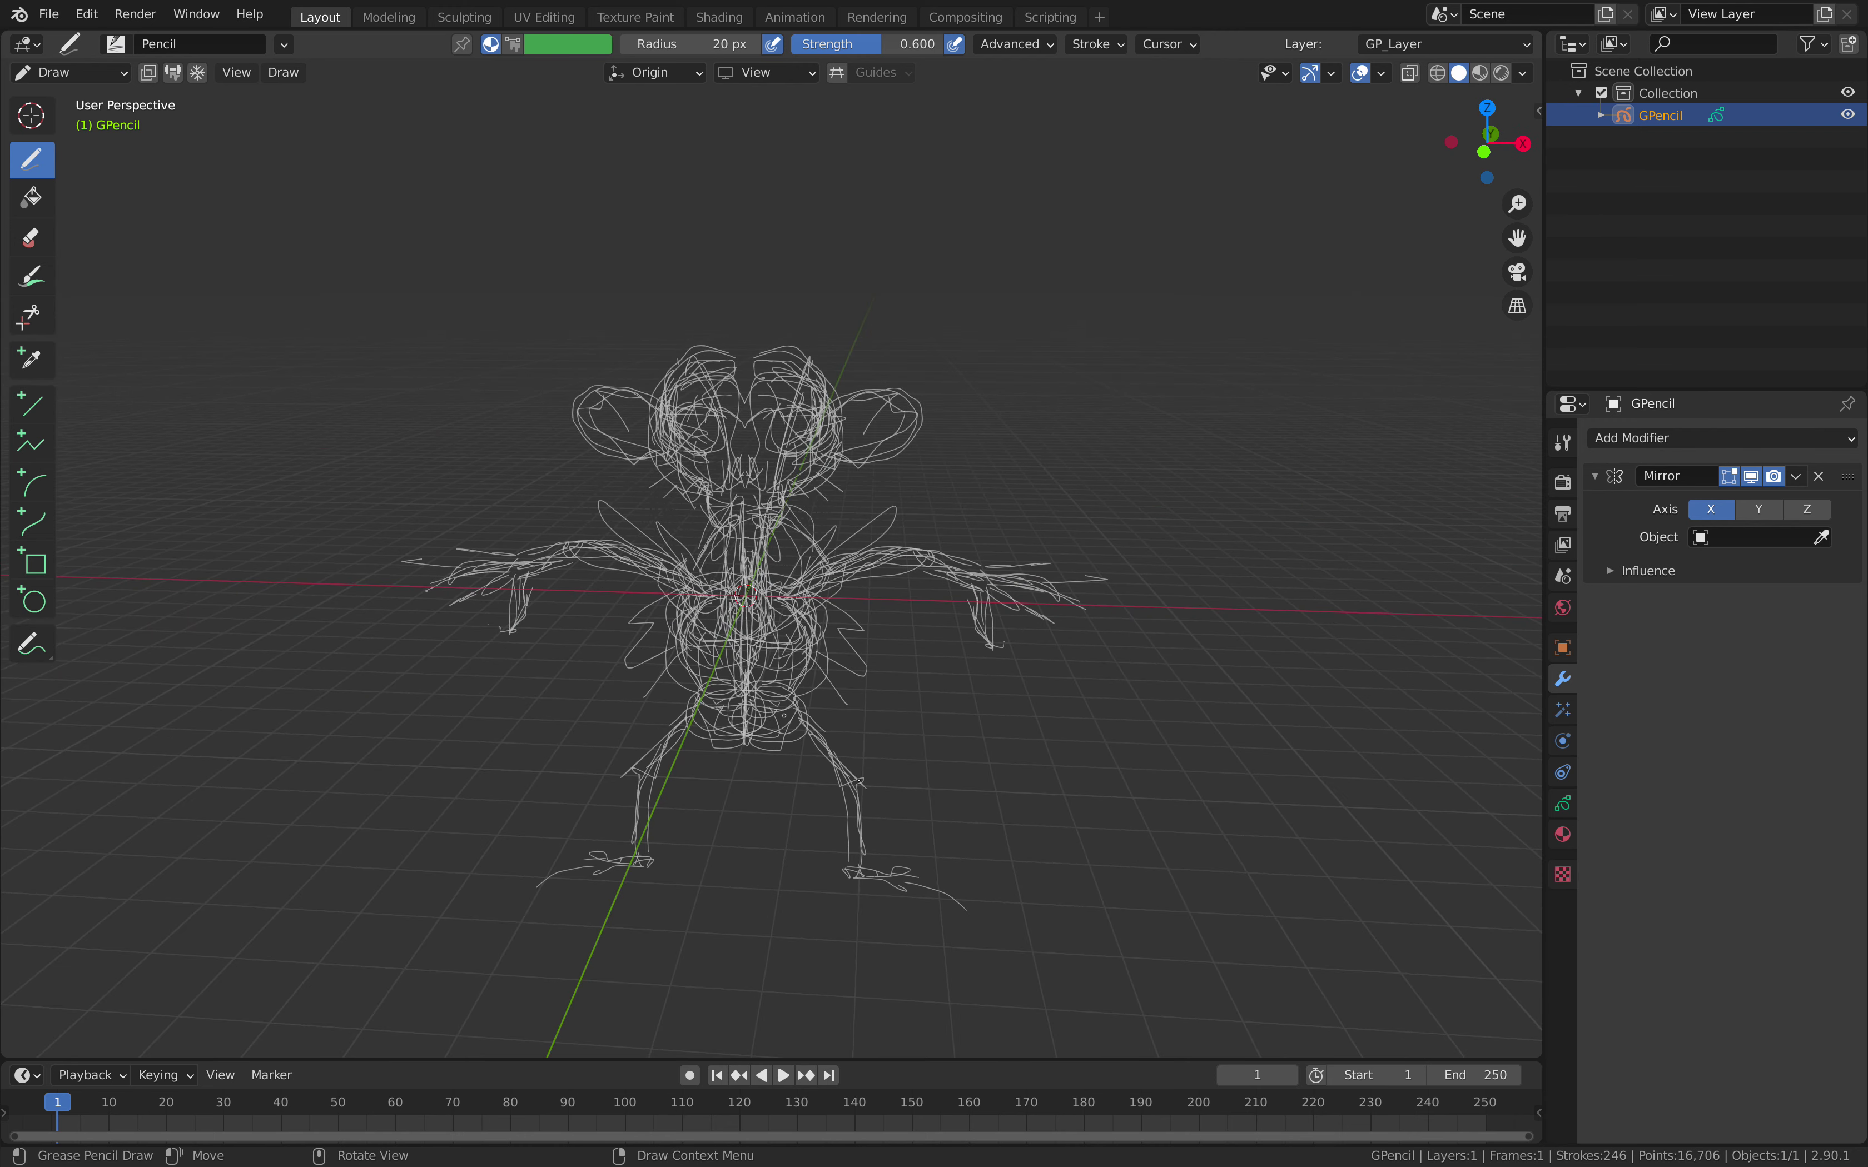
{"action": "left_click_drag", "start_coordinate": [817, 706], "coordinate": [817, 705]}
{"action": "mouse_move", "coordinate": [817, 705]}
{"action": "middle_mouse_down"}
{"action": "mouse_move", "coordinate": [750, 689]}
{"action": "mouse_move", "coordinate": [799, 721]}
{"action": "mouse_move", "coordinate": [778, 719]}
{"action": "middle_mouse_up"}
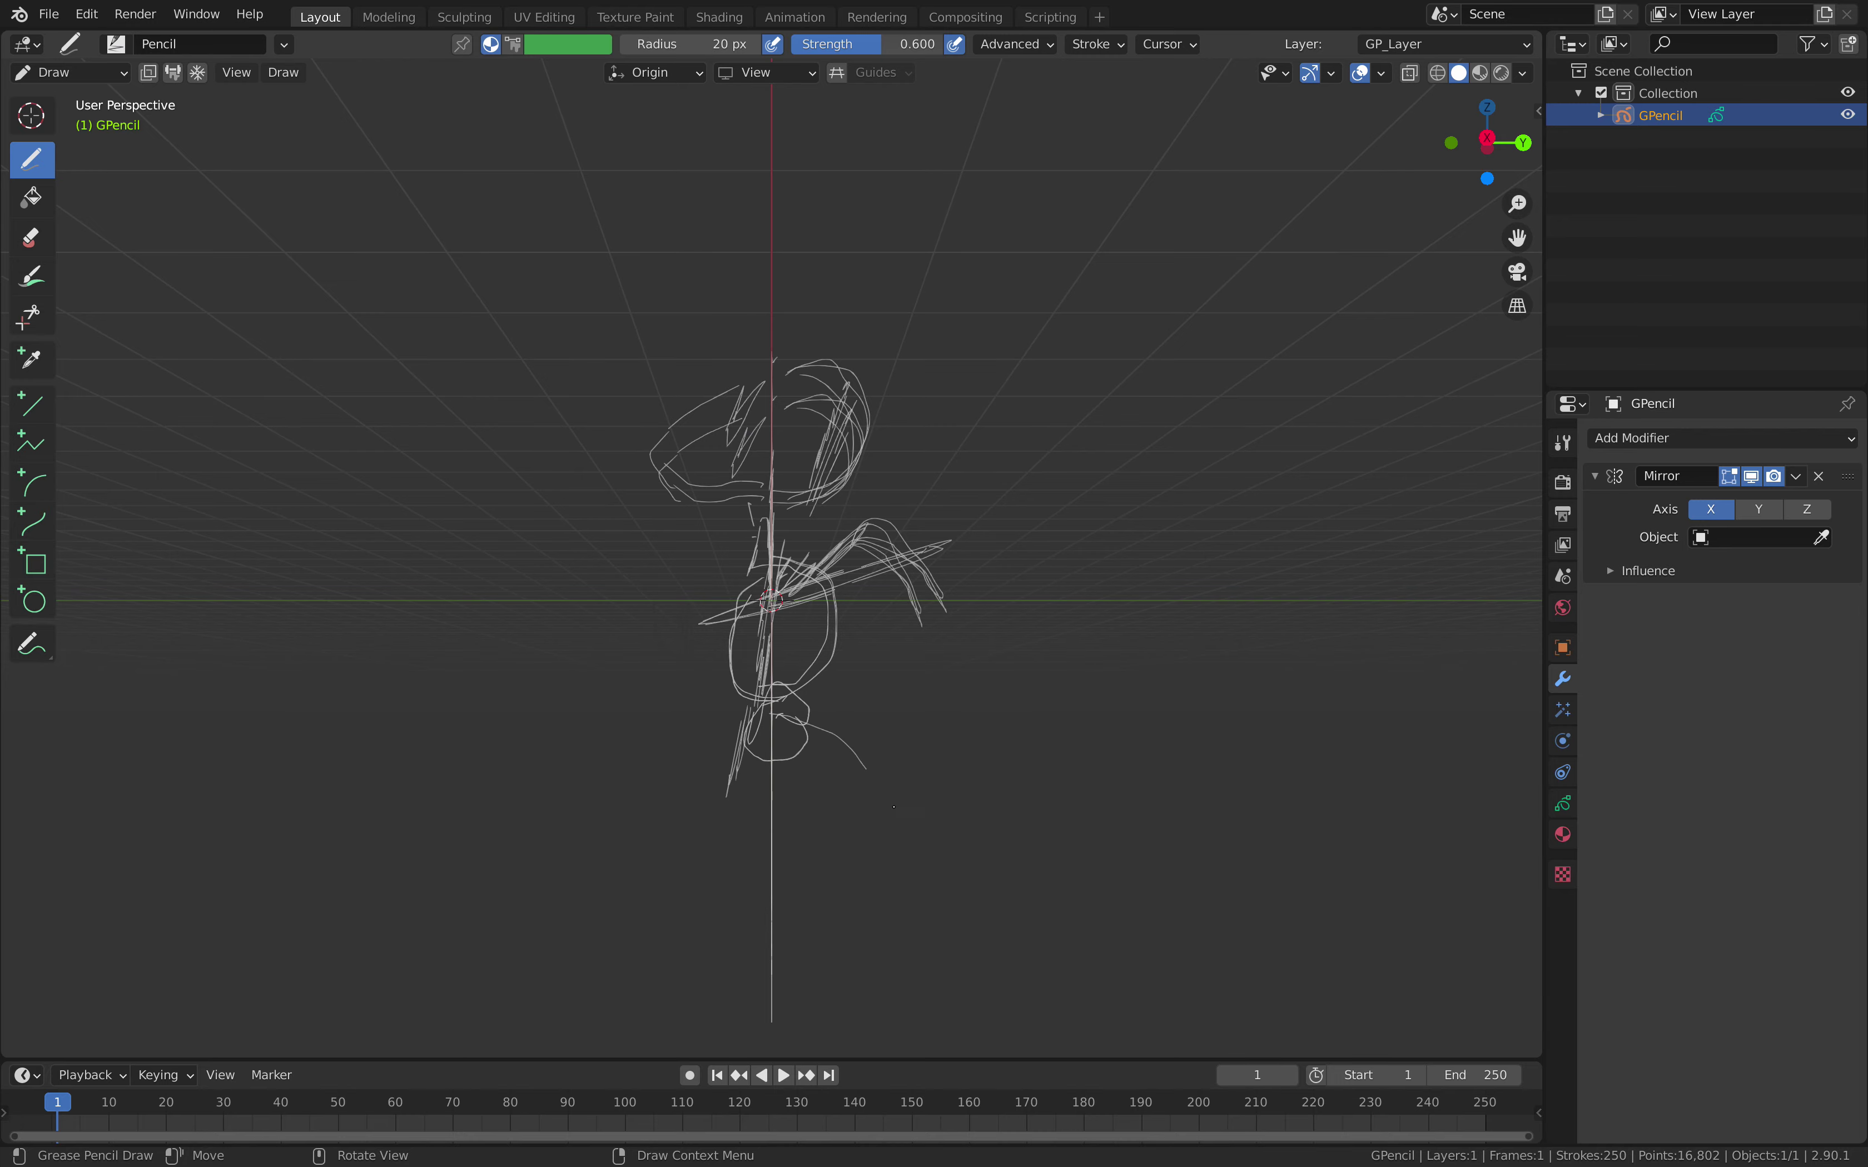
{"action": "mouse_move", "coordinate": [963, 877]}
{"action": "left_mouse_down"}
{"action": "mouse_move", "coordinate": [809, 725]}
{"action": "mouse_move", "coordinate": [755, 714]}
{"action": "left_mouse_up"}
{"action": "middle_click_drag", "start_coordinate": [755, 715], "coordinate": [950, 750]}
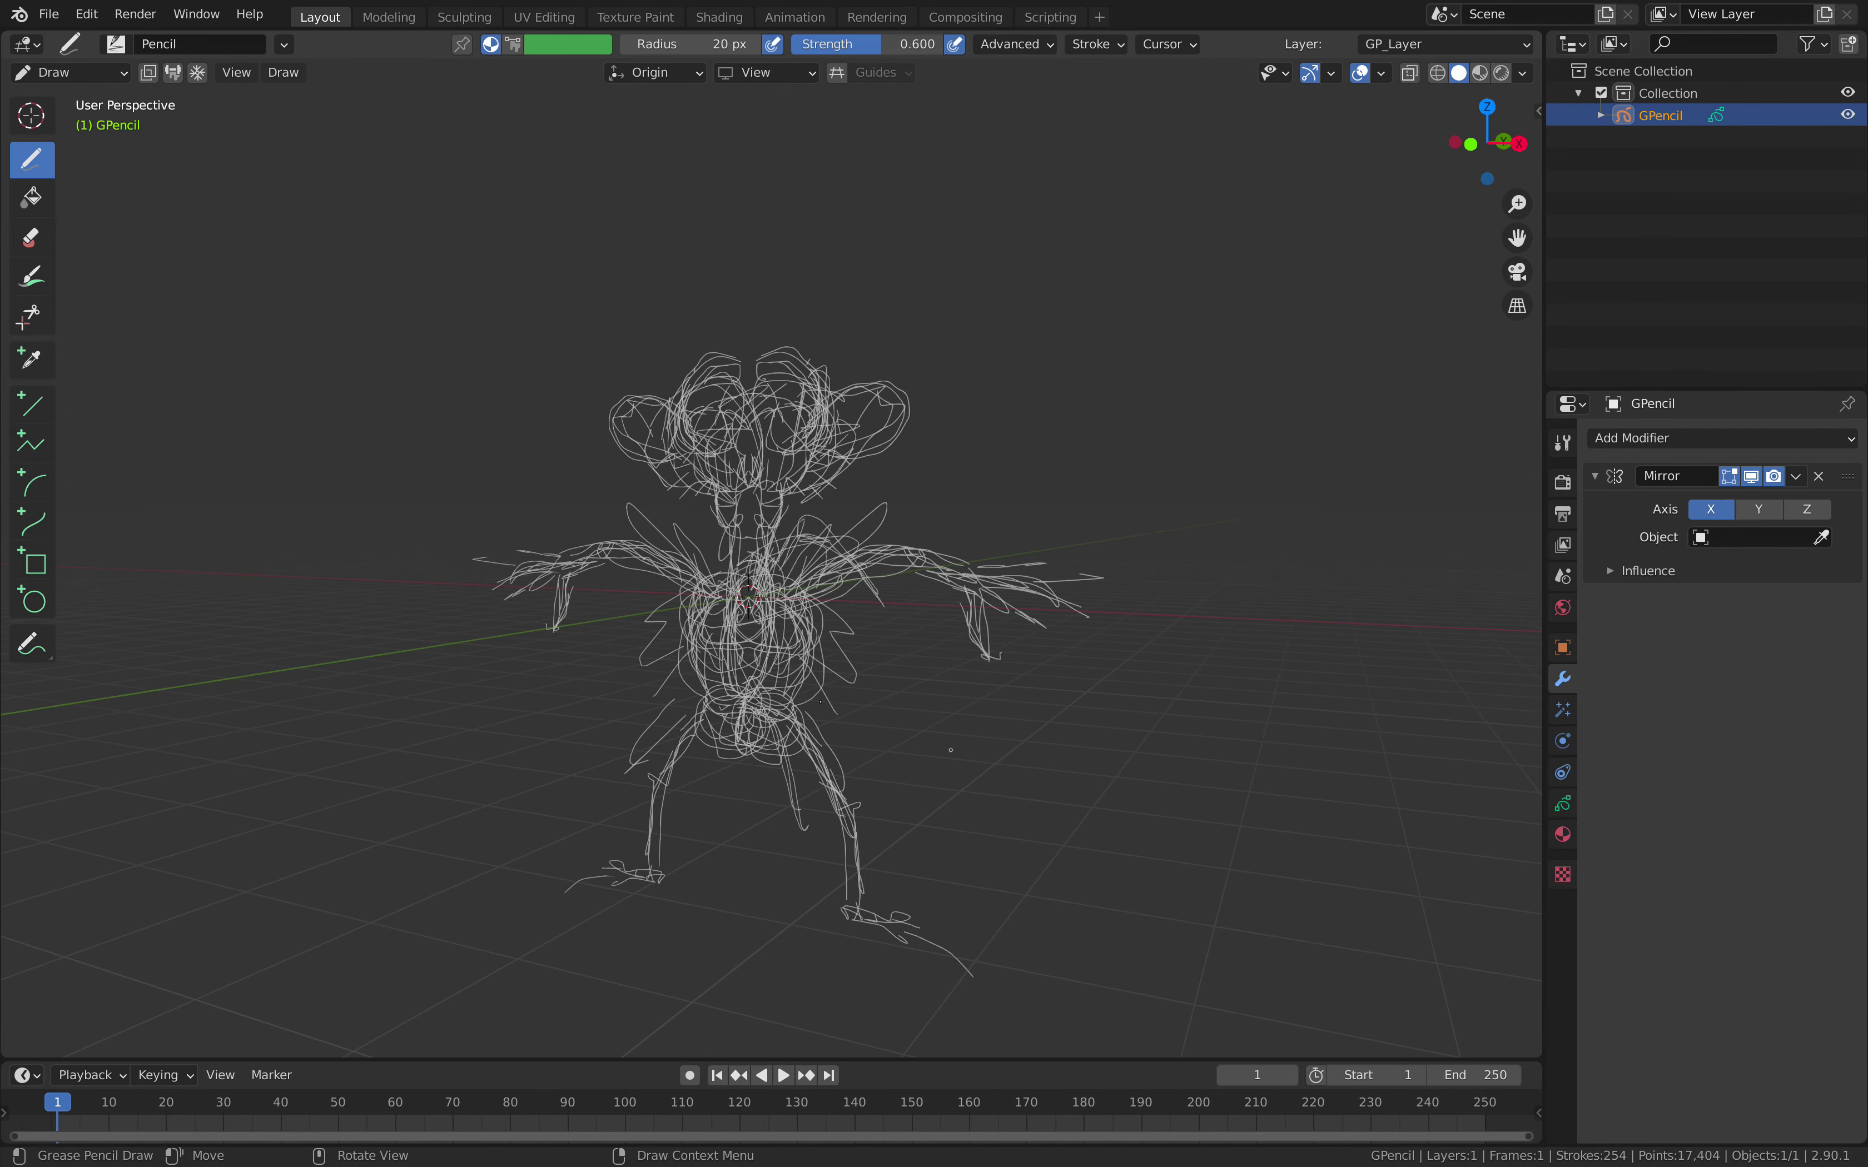
- Draw strokes encircling the chest from above, keeping Origin as the stroke placement
{"action": "mouse_move", "coordinate": [826, 732]}
{"action": "middle_mouse_down"}
{"action": "mouse_move", "coordinate": [862, 727]}
{"action": "mouse_move", "coordinate": [808, 694]}
{"action": "mouse_move", "coordinate": [795, 527]}
{"action": "middle_mouse_up"}
{"action": "left_click", "coordinate": [658, 75]}
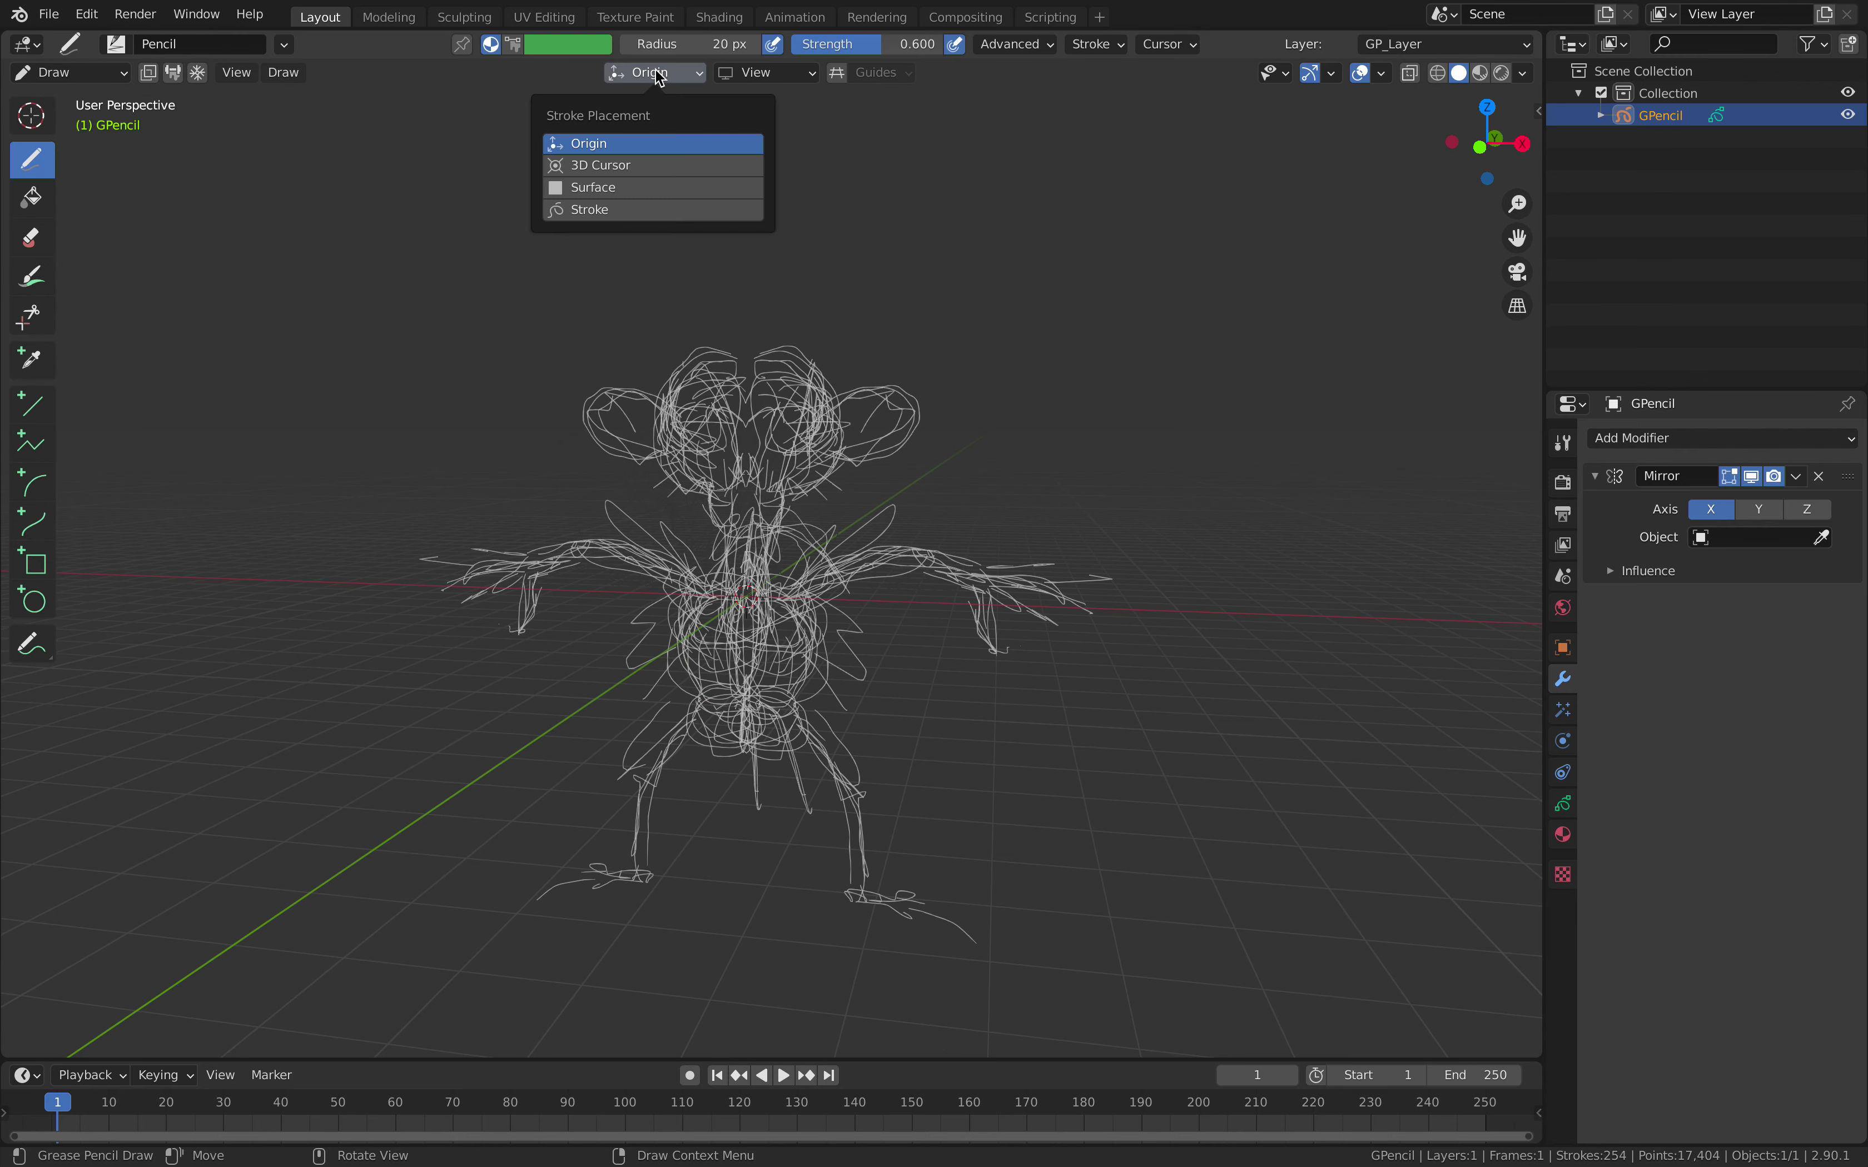
{"action": "mouse_move", "coordinate": [753, 480]}
{"action": "middle_mouse_down"}
{"action": "mouse_move", "coordinate": [778, 478]}
{"action": "mouse_move", "coordinate": [784, 546]}
{"action": "mouse_move", "coordinate": [816, 545]}
{"action": "mouse_move", "coordinate": [824, 570]}
{"action": "mouse_move", "coordinate": [730, 617]}
{"action": "middle_mouse_up"}
{"action": "scroll", "coordinate": [778, 478], "scroll_direction": "up", "scroll_amount": 2}
{"action": "scroll", "coordinate": [789, 551], "scroll_direction": "down", "scroll_amount": 2}
{"action": "left_click_drag", "start_coordinate": [781, 606], "coordinate": [729, 478]}
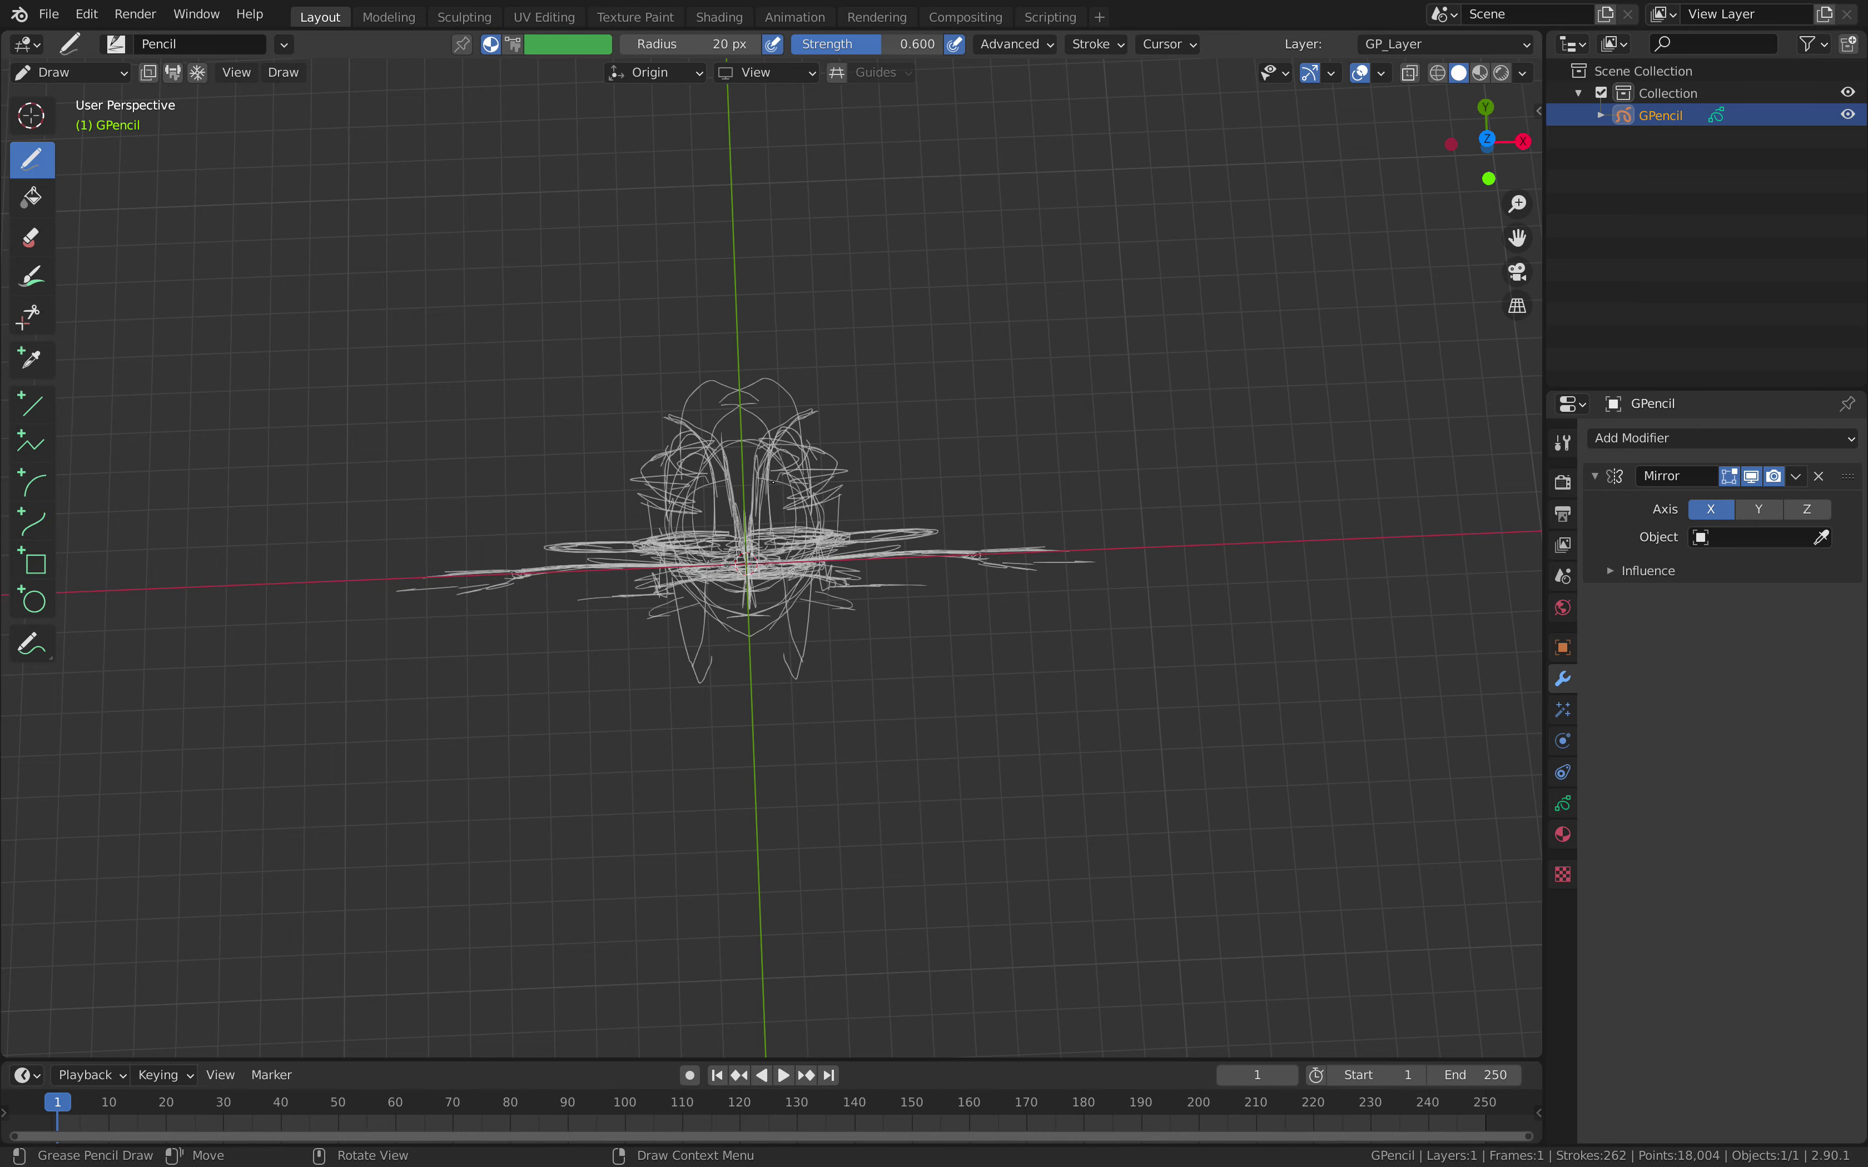
{"action": "middle_click_drag", "start_coordinate": [769, 570], "coordinate": [758, 639]}
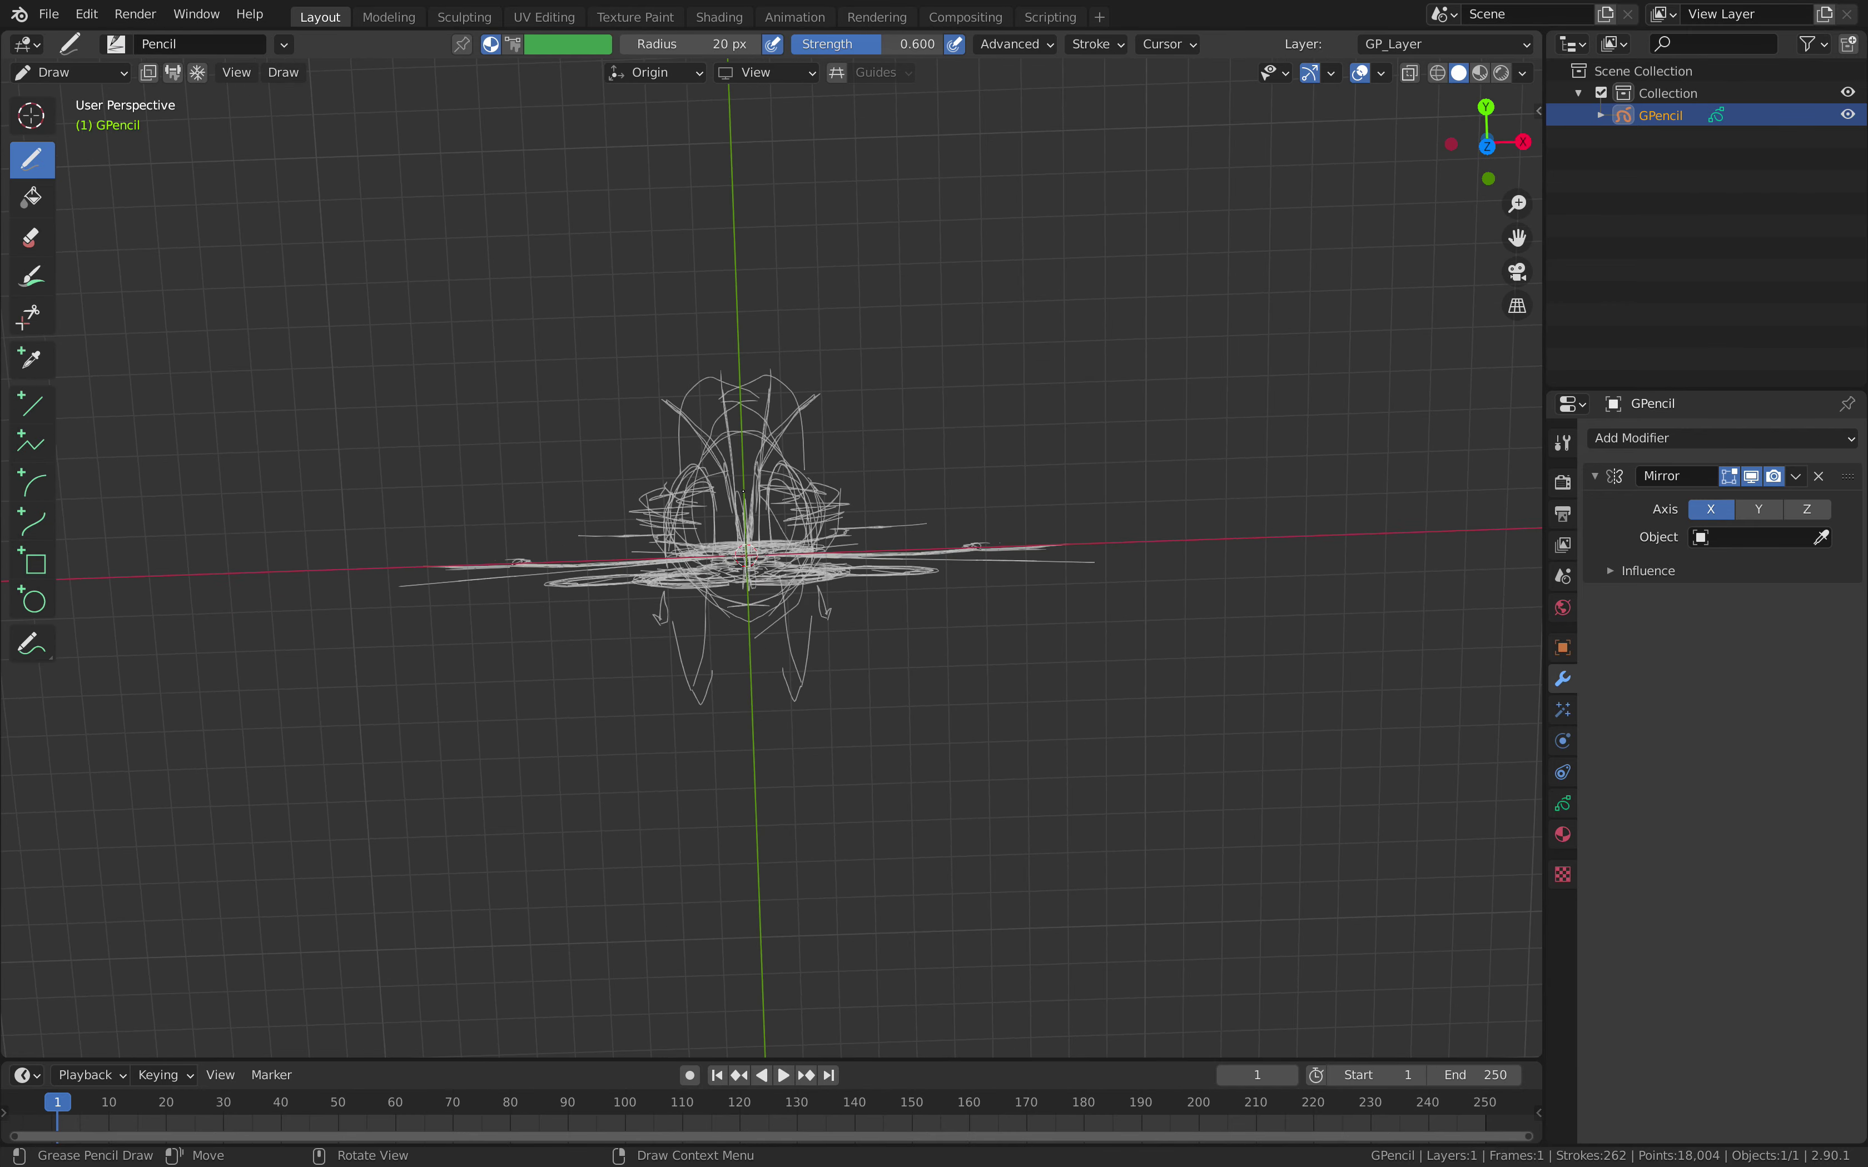
{"action": "middle_click_drag", "start_coordinate": [796, 565], "coordinate": [728, 521]}
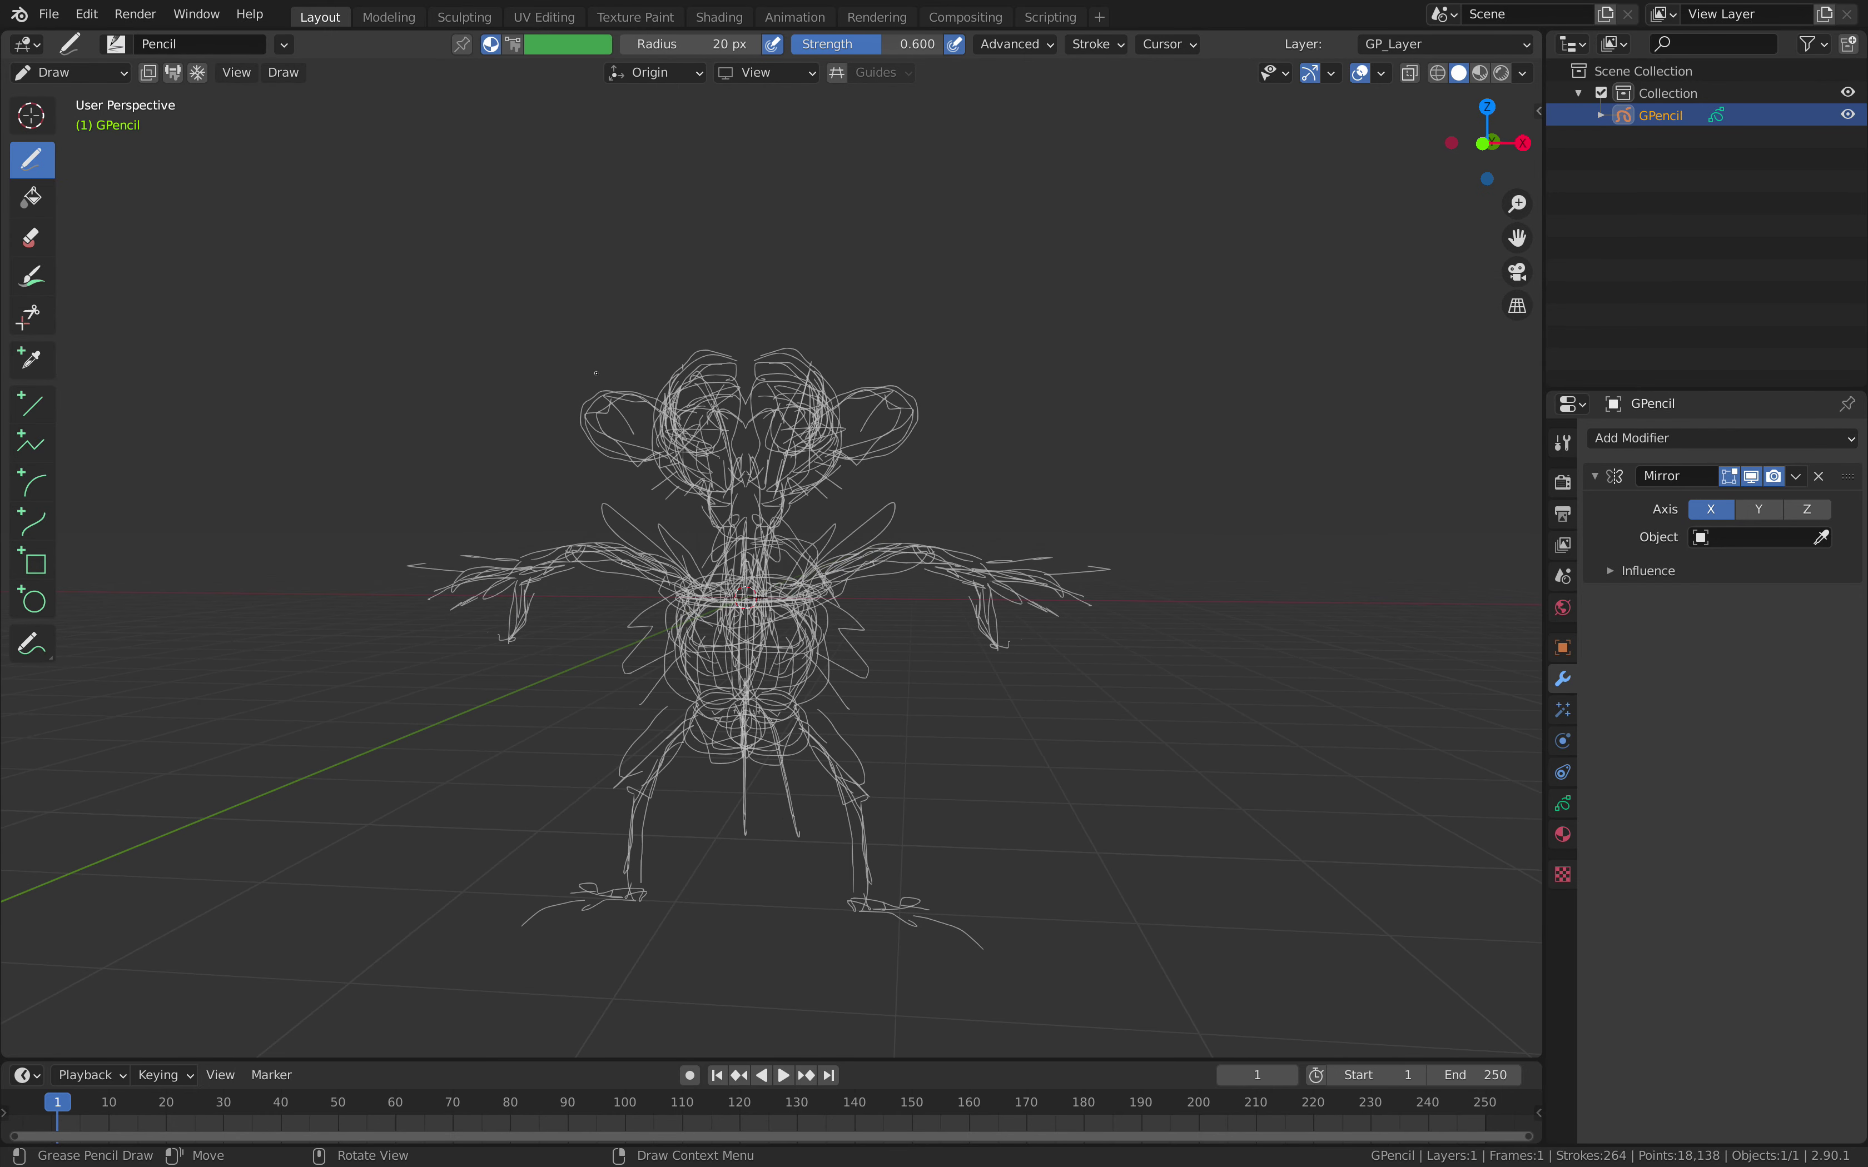
- Switch the grease pencil drawing to Object Mode and apply its Mirror modifier
{"action": "key", "text": "ctrl+a"}
{"action": "left_click", "coordinate": [69, 72]}
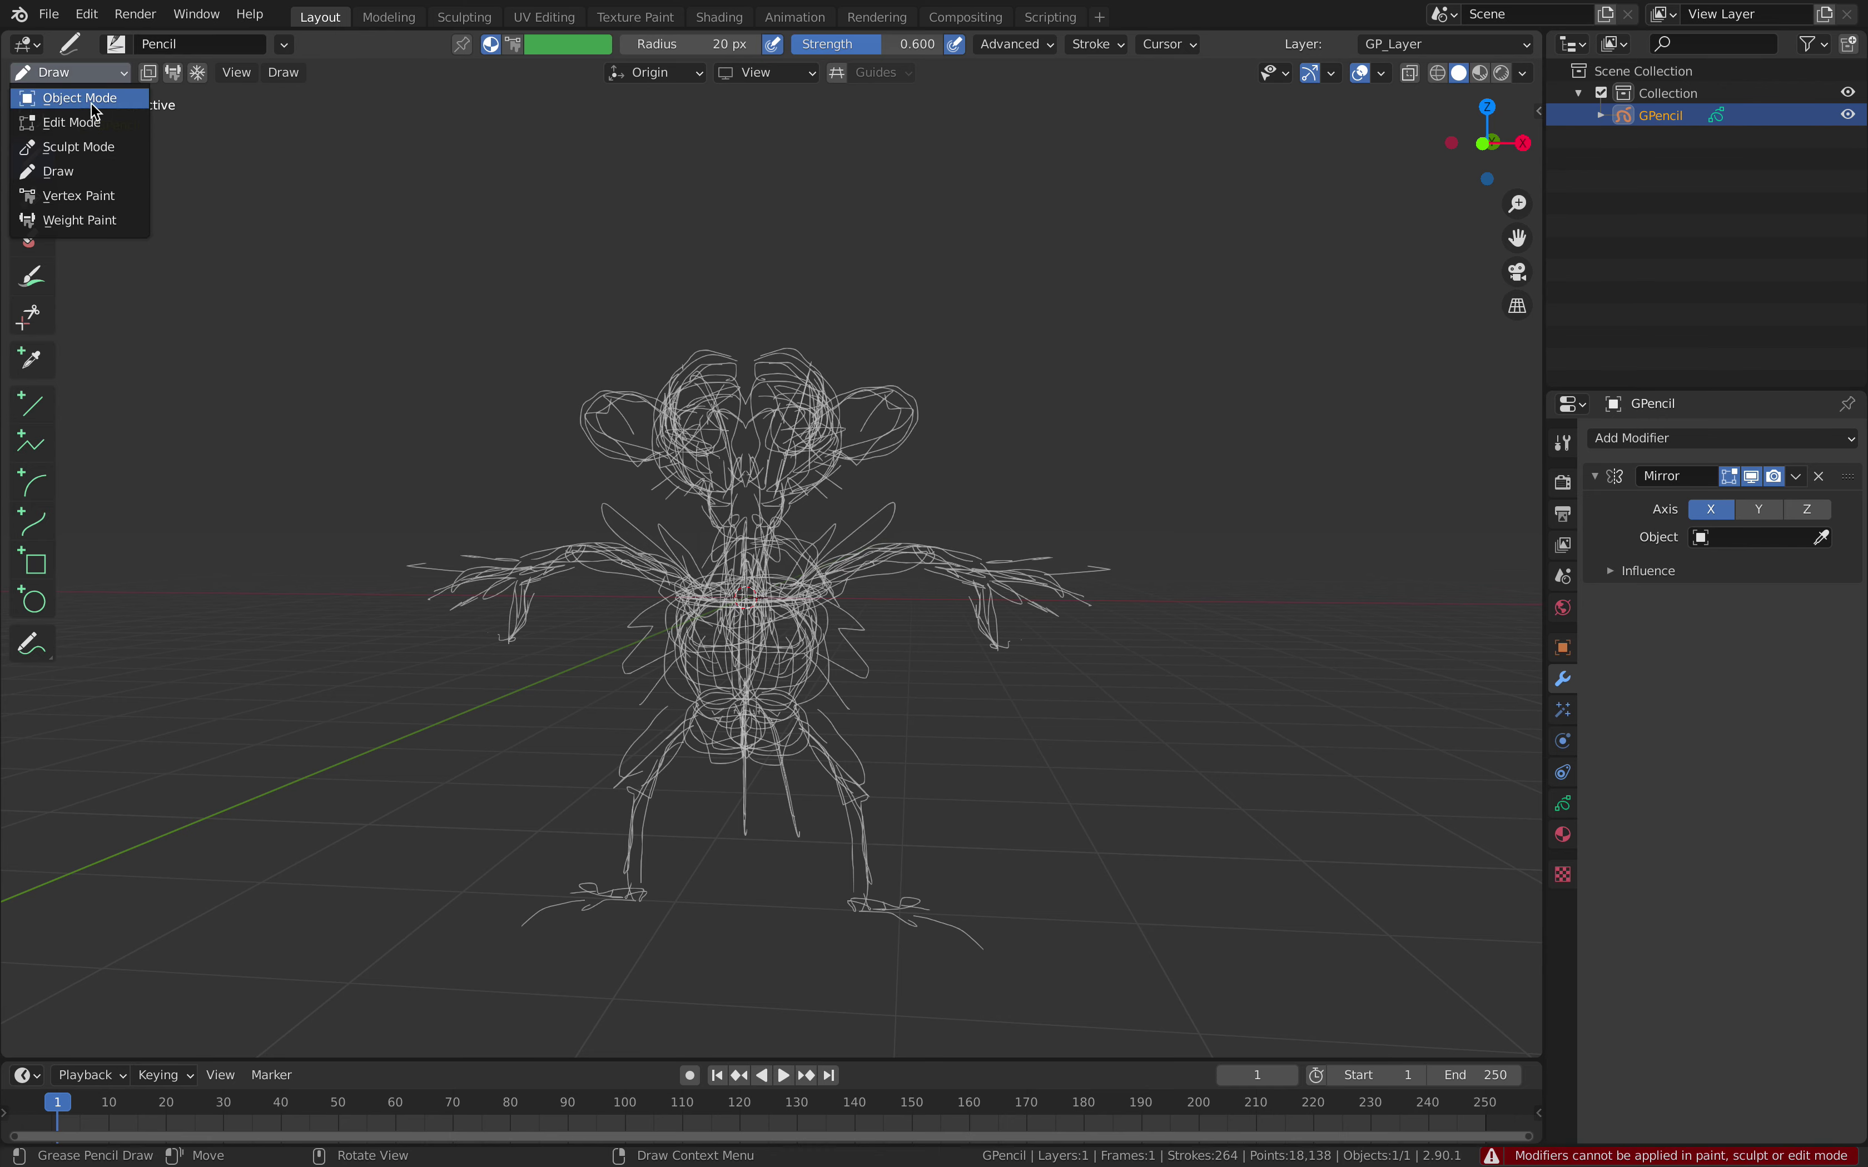
{"action": "left_click", "coordinate": [80, 98]}
{"action": "key", "text": "ctrl+a"}
{"action": "middle_click_drag", "start_coordinate": [780, 533], "coordinate": [846, 548]}
{"action": "key", "text": "alt+a"}
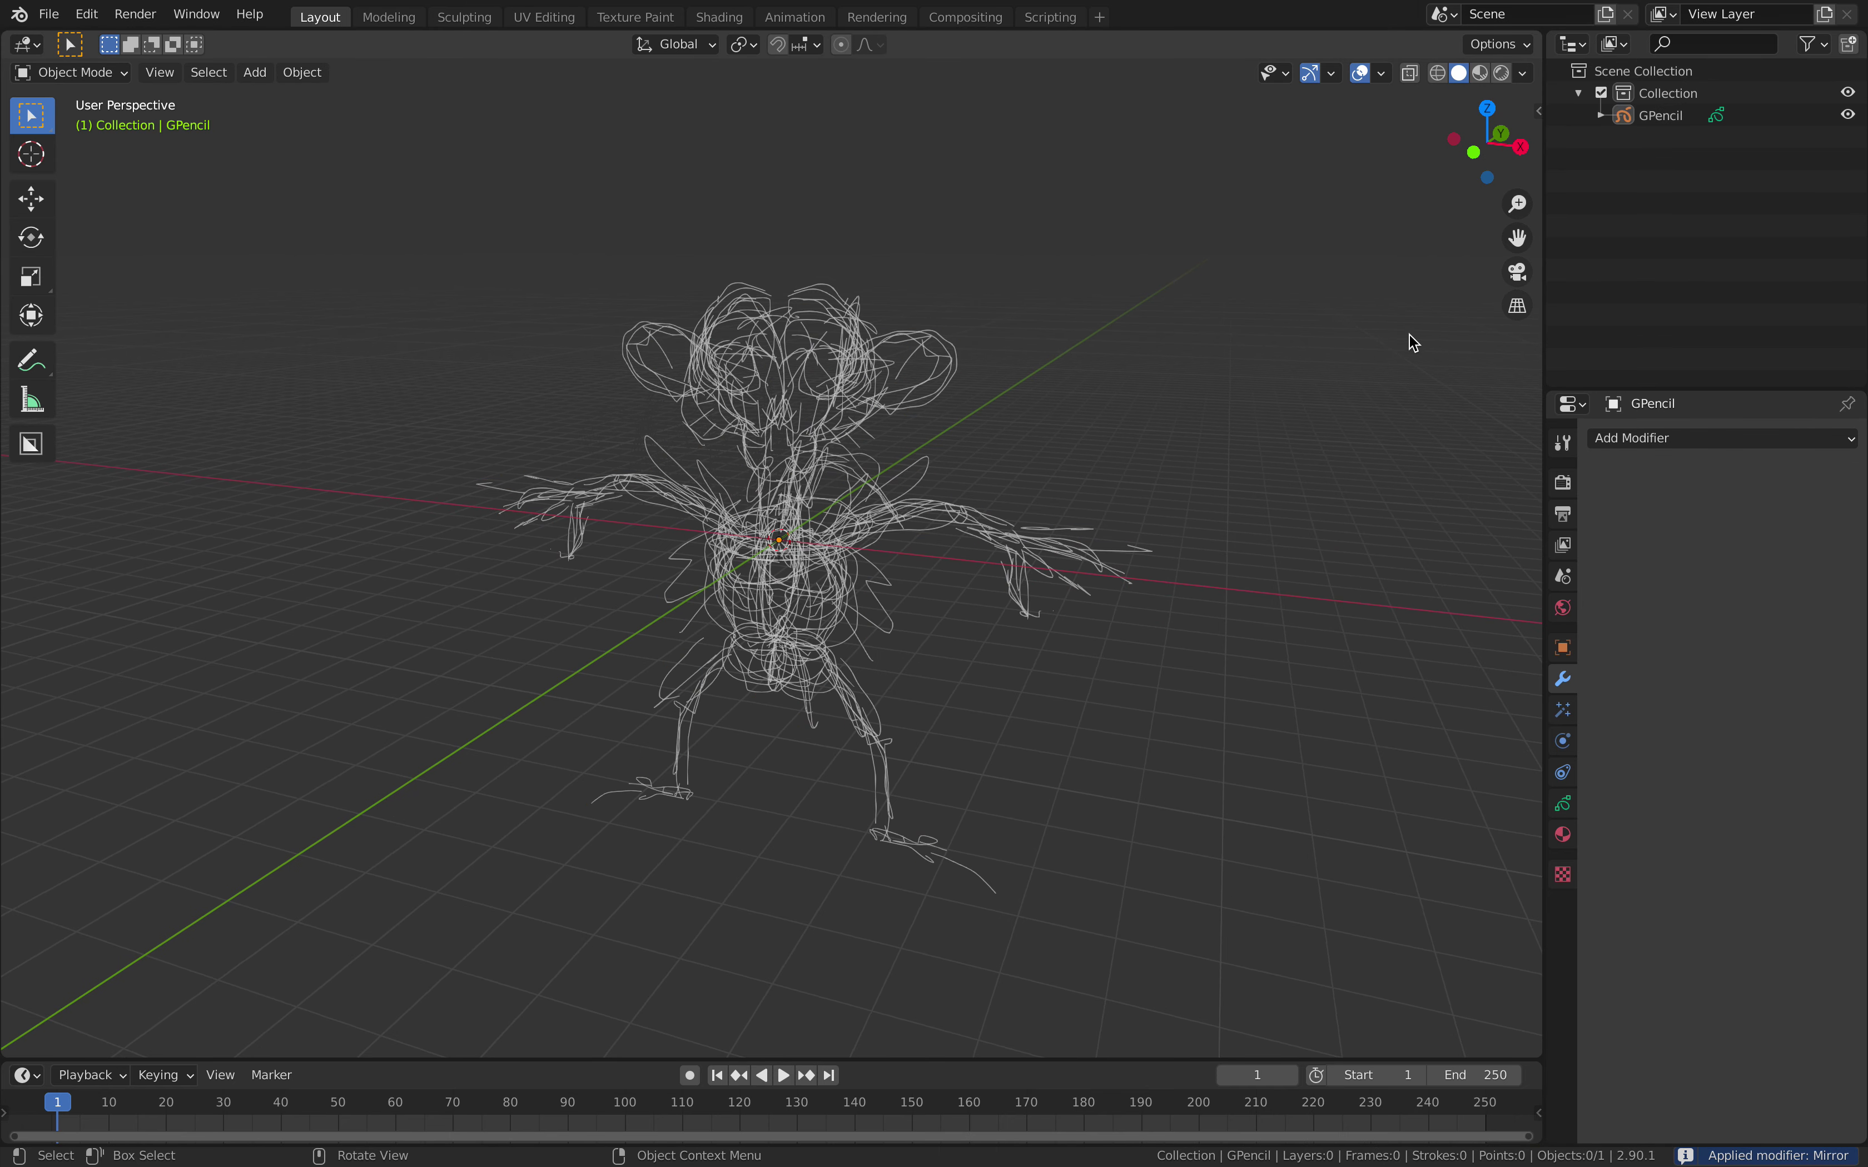
- Move the whole drawing up about 8.33 m along Z so the feet meet the ground line, and apply its location
{"action": "left_click", "coordinate": [1482, 175]}
{"action": "key", "text": "a"}
{"action": "key", "text": "g"}
{"action": "key", "text": "z"}
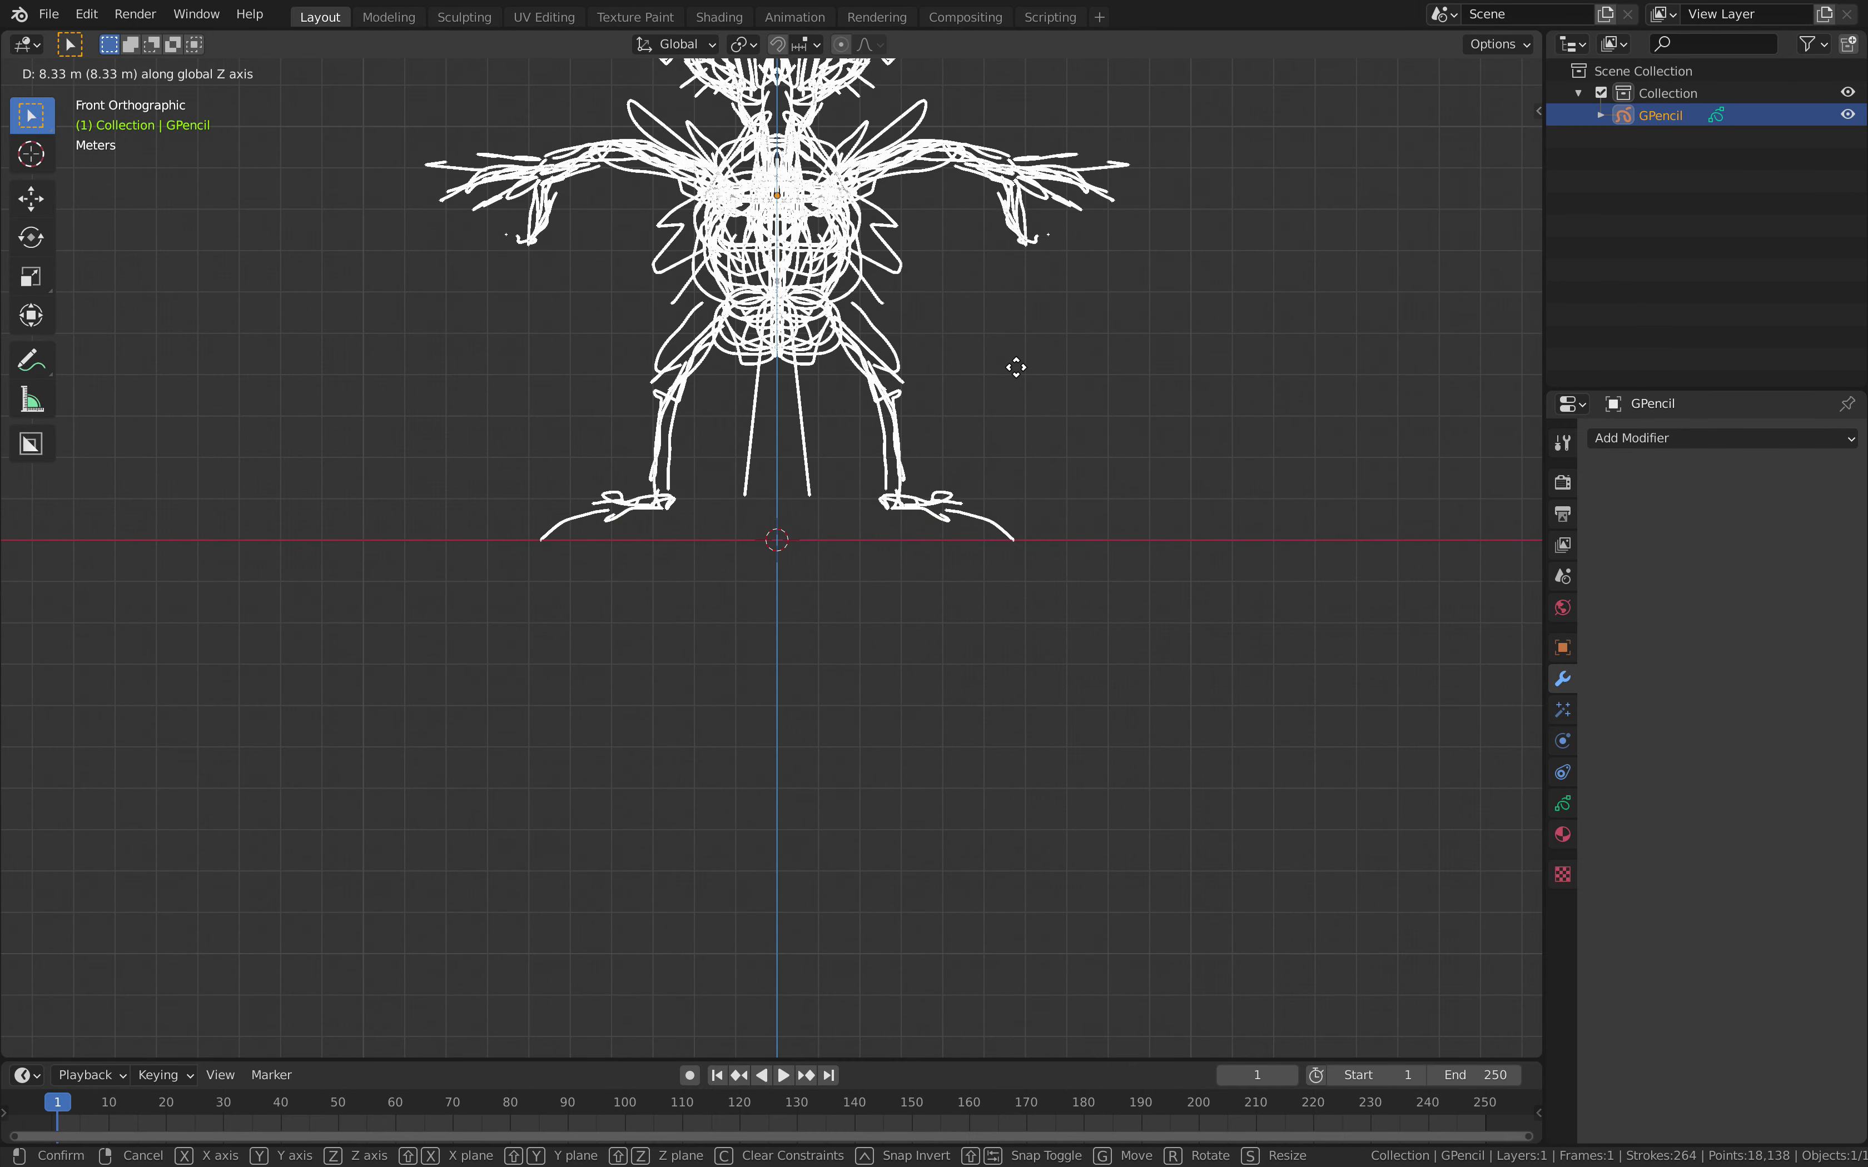
{"action": "left_click", "coordinate": [1014, 368]}
{"action": "middle_click_drag", "start_coordinate": [991, 500], "coordinate": [971, 492]}
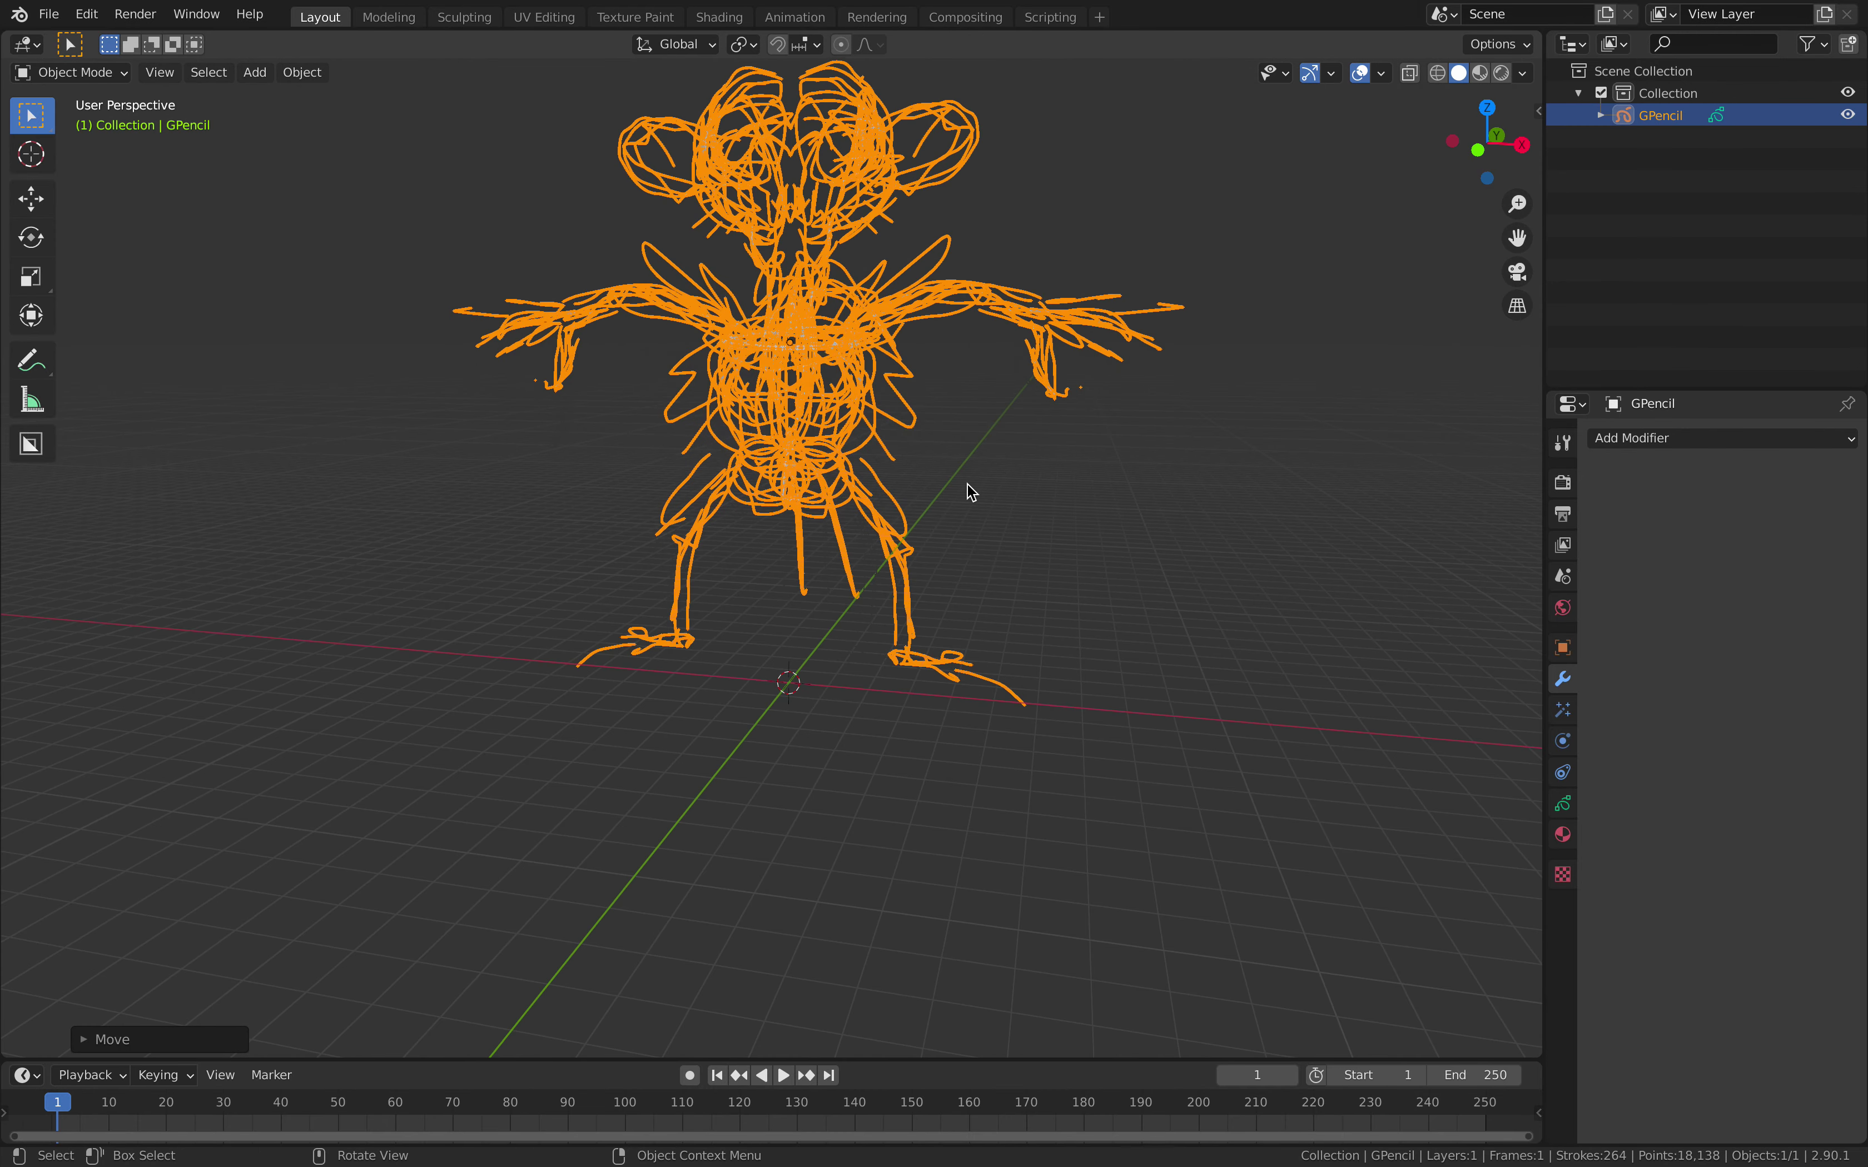
{"action": "key", "text": "ctrl+a"}
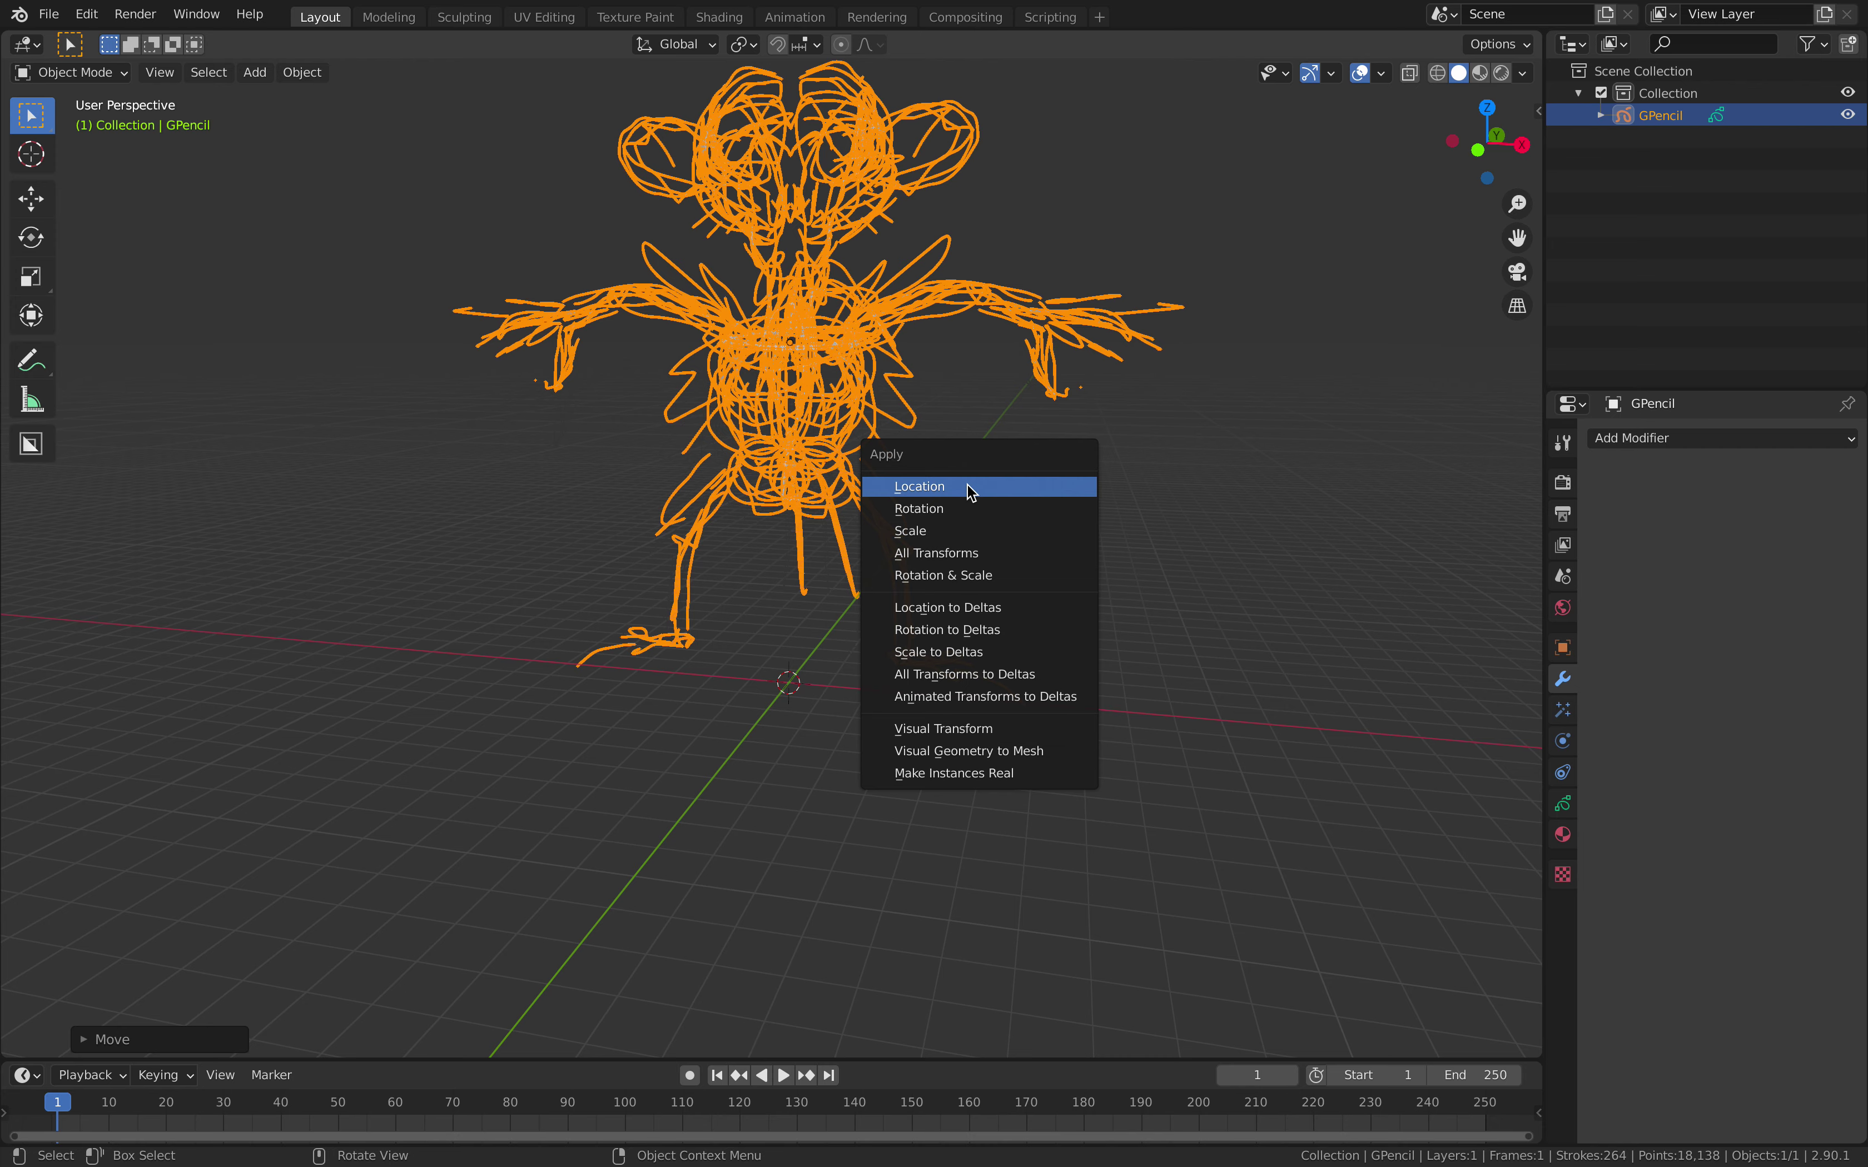
{"action": "left_click", "coordinate": [971, 492]}
- Simplify all strokes of the drawing in Edit Mode with the Adaptive method and a factor of 0.180
{"action": "mouse_move", "coordinate": [971, 492]}
{"action": "middle_mouse_down"}
{"action": "mouse_move", "coordinate": [908, 494]}
{"action": "mouse_move", "coordinate": [956, 496]}
{"action": "mouse_move", "coordinate": [855, 464]}
{"action": "middle_mouse_up"}
{"action": "key", "text": "Tab"}
{"action": "key", "text": "a"}
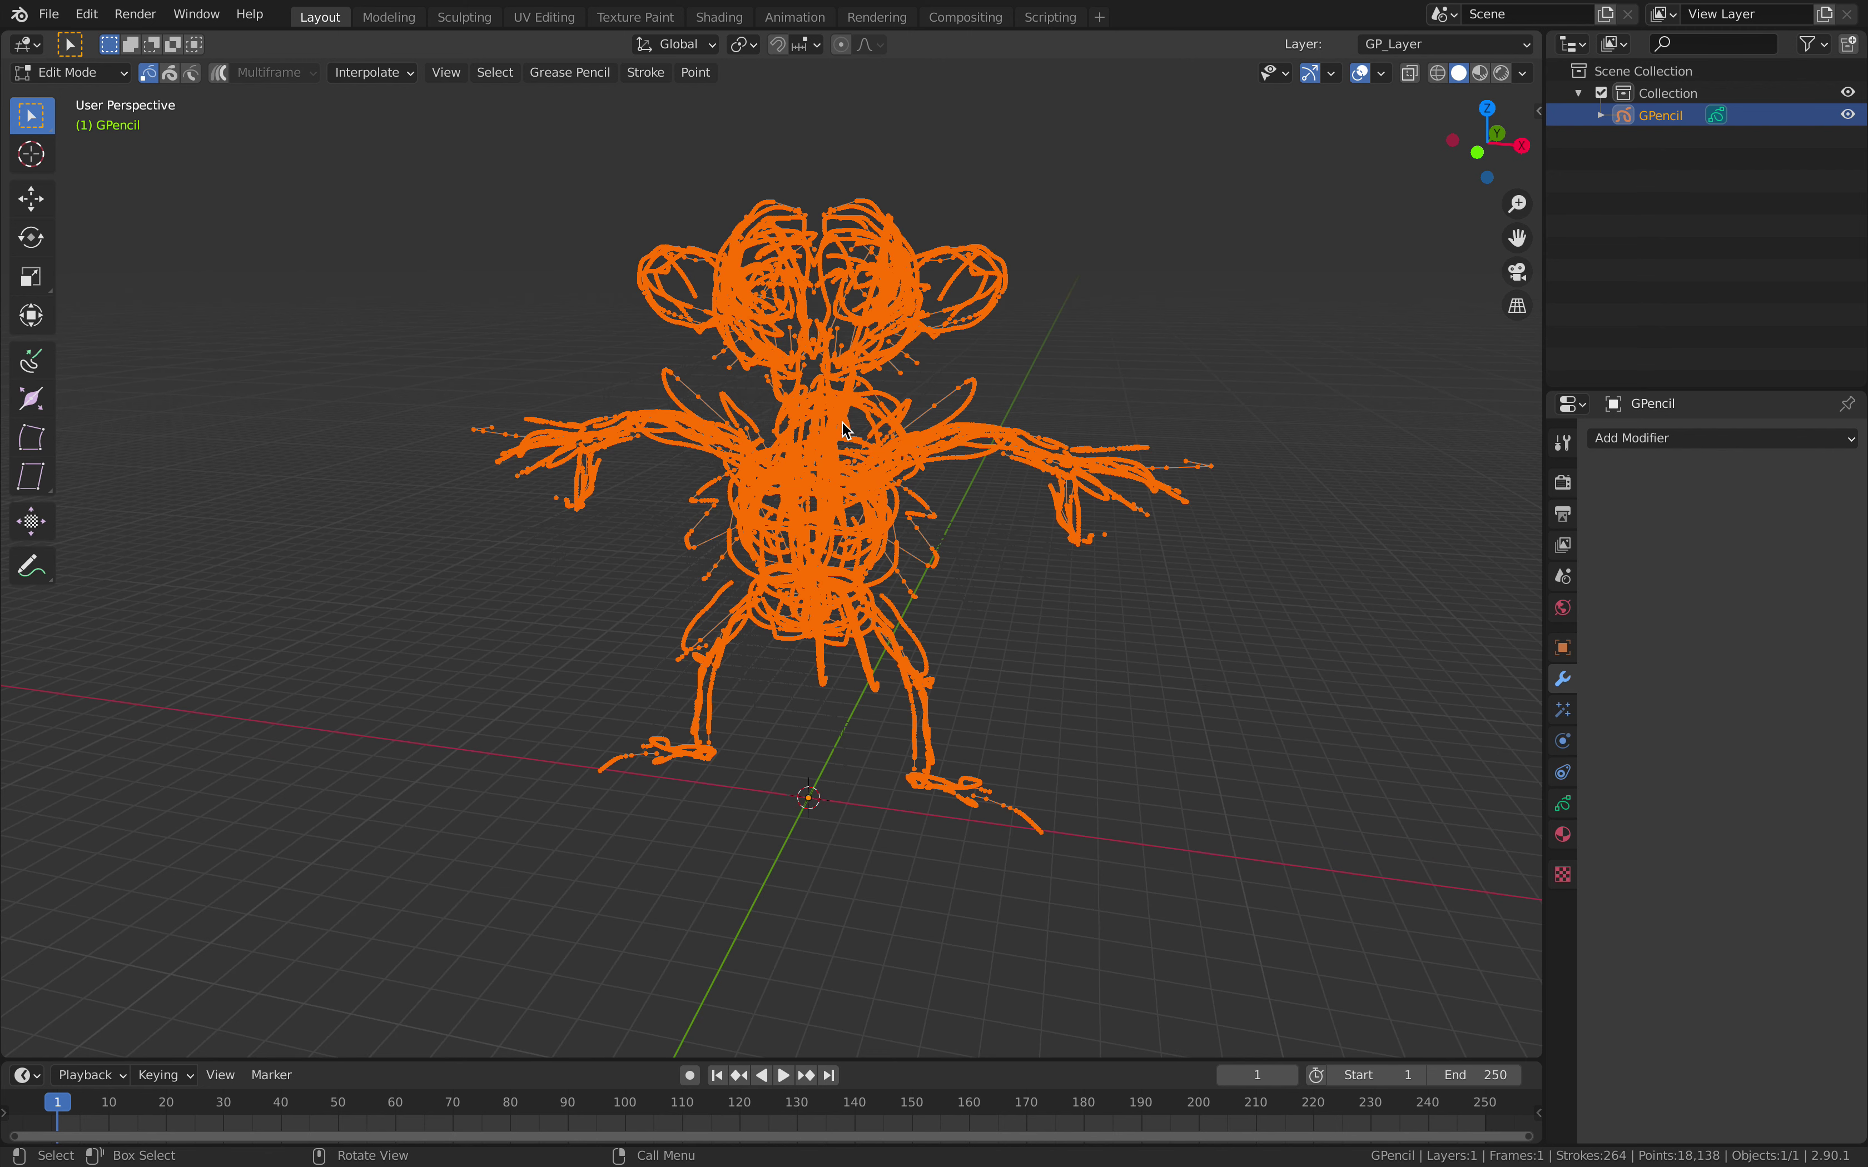
{"action": "left_click", "coordinate": [698, 72]}
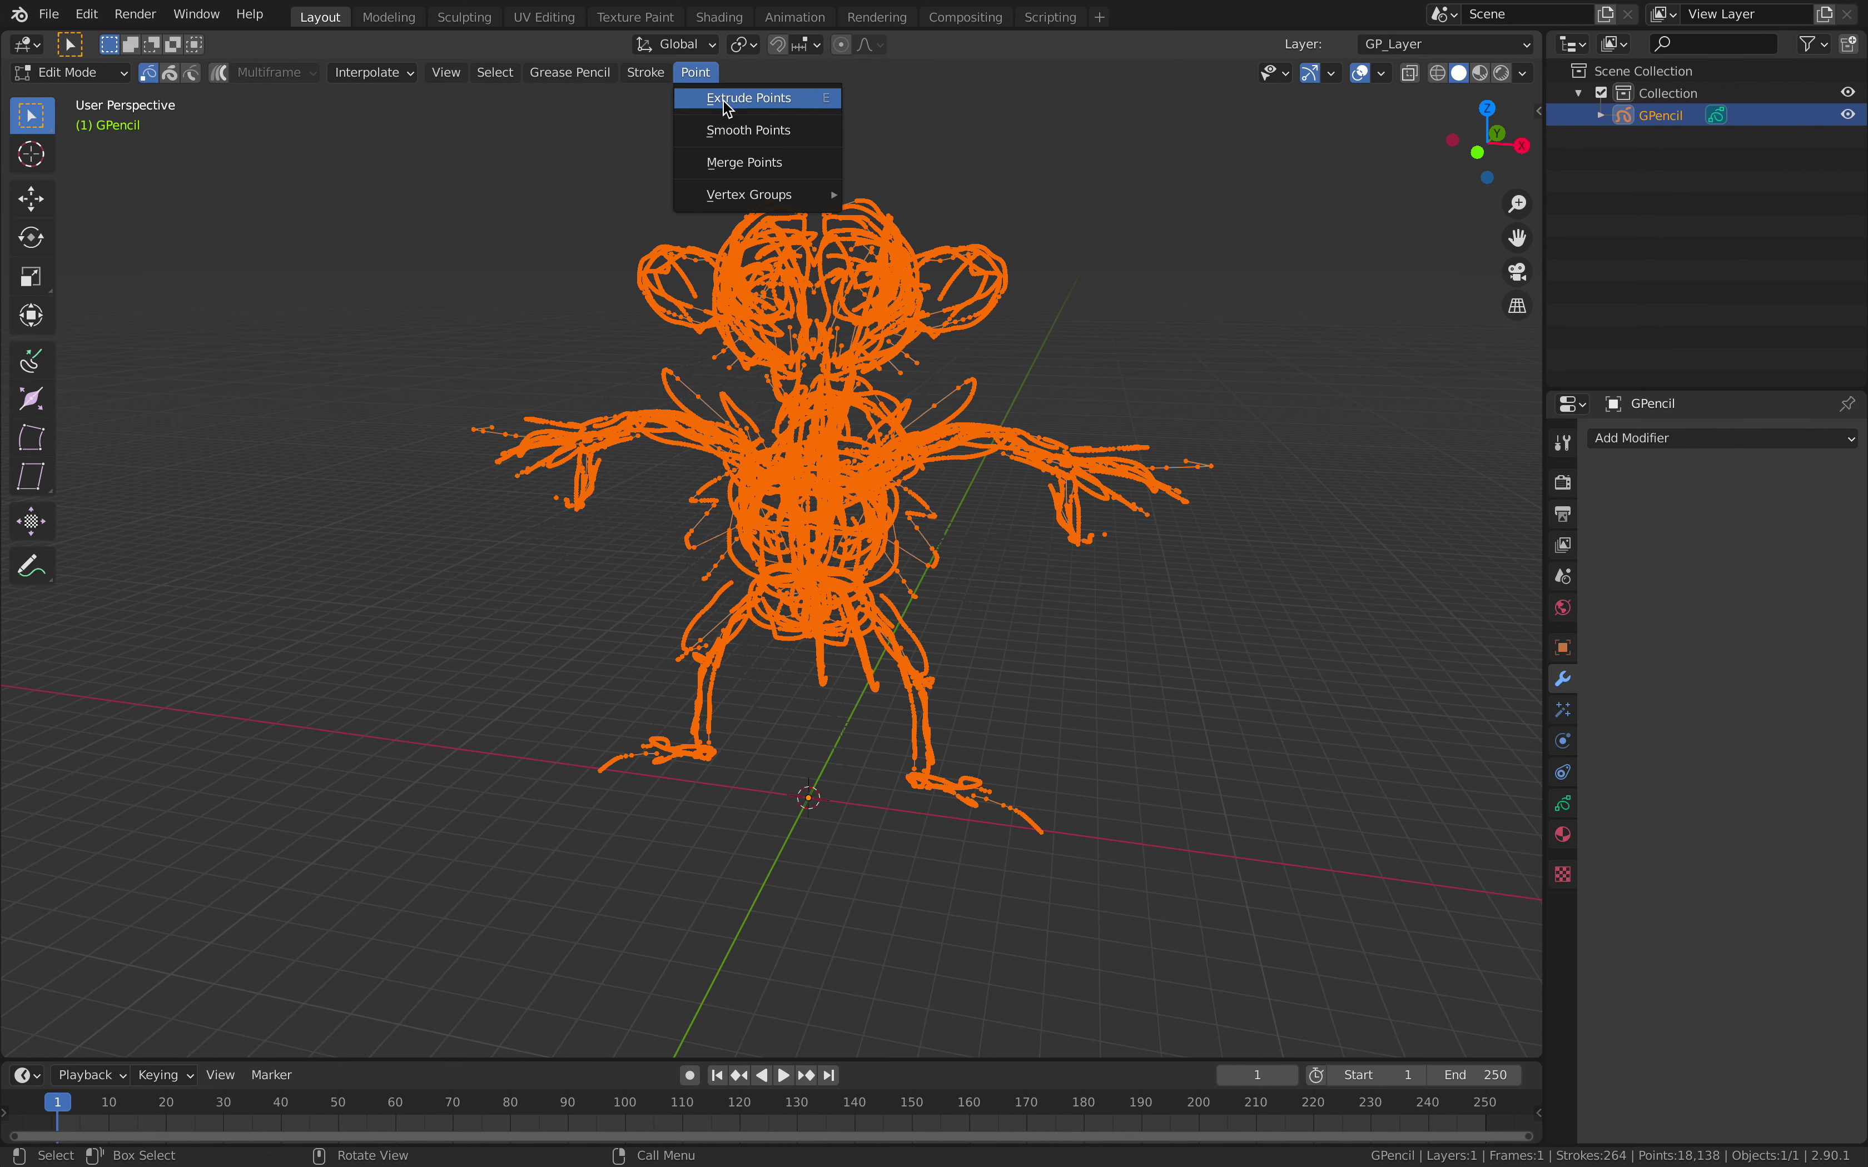
{"action": "left_click", "coordinate": [645, 71]}
{"action": "mouse_move", "coordinate": [675, 123]}
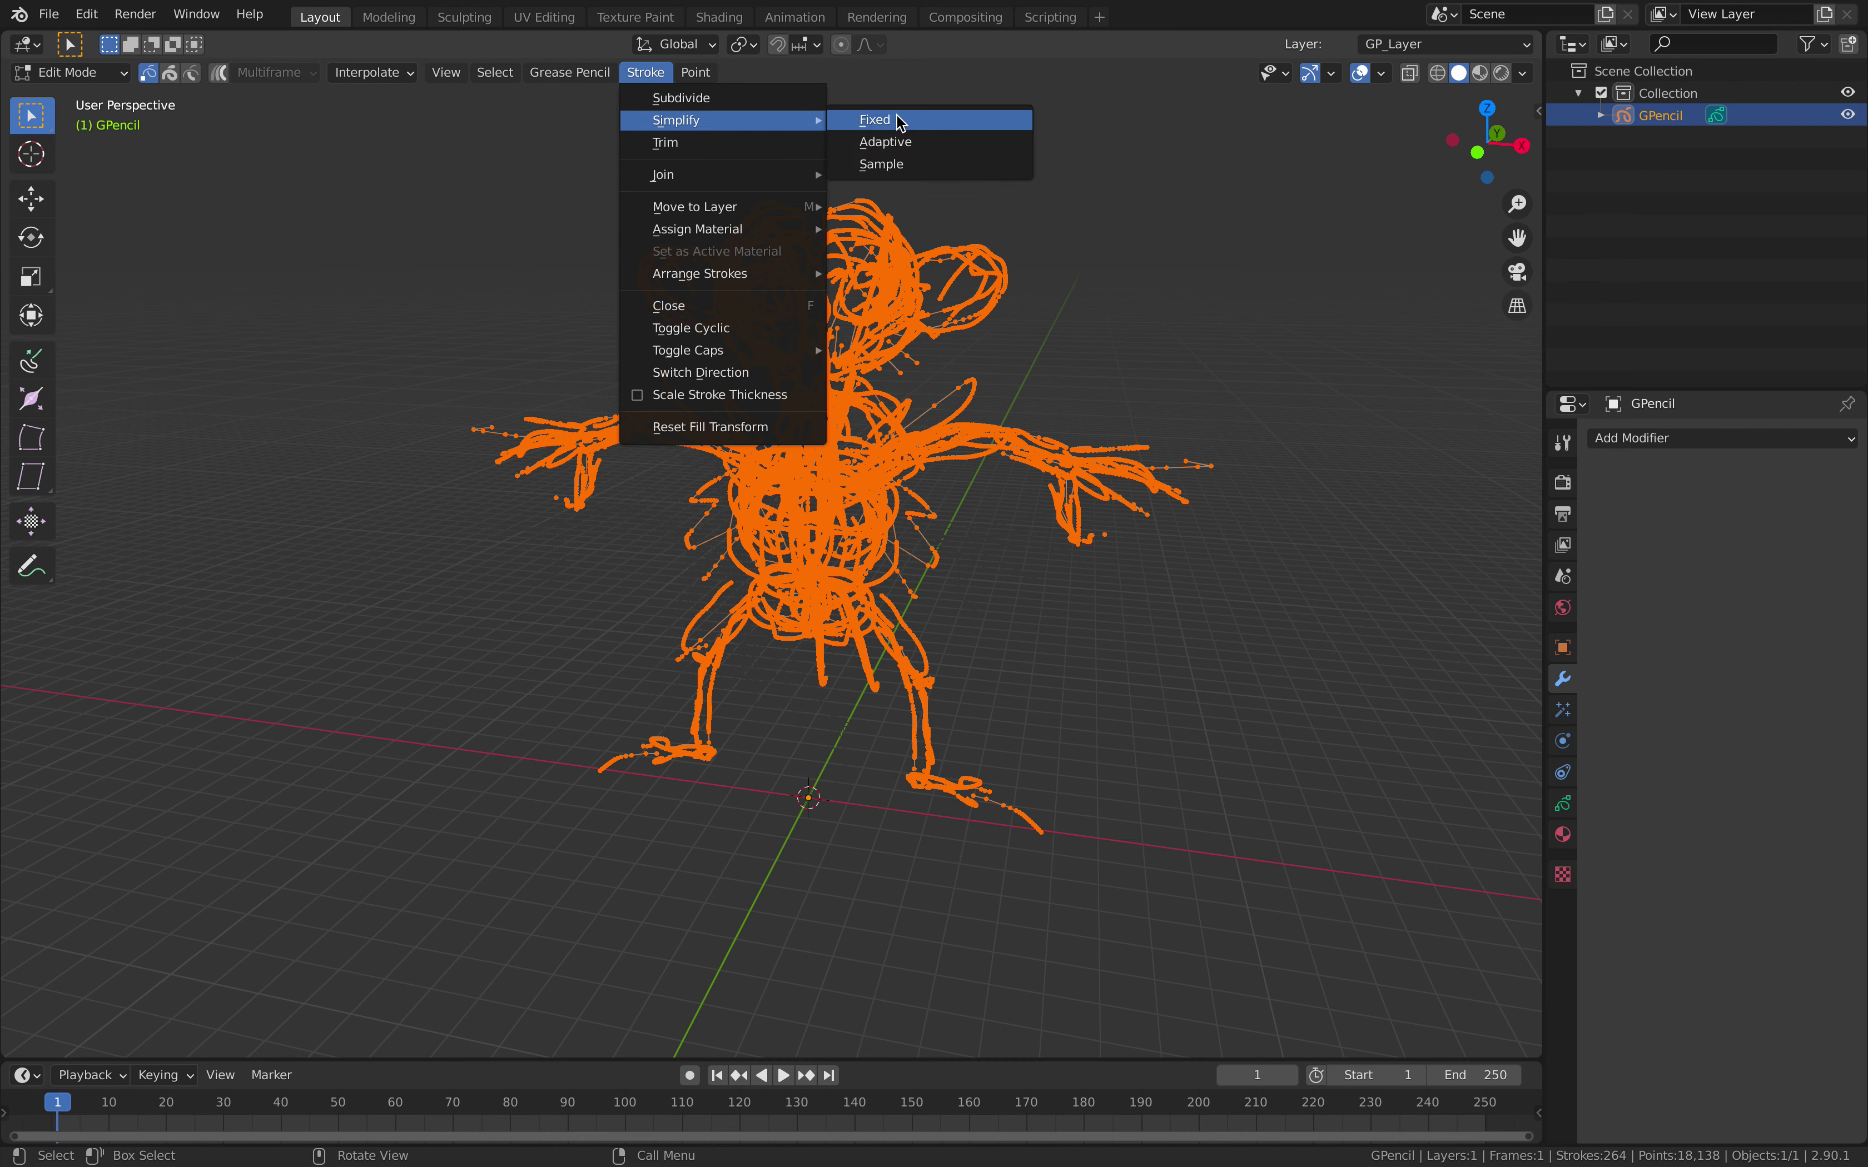
{"action": "left_click", "coordinate": [896, 143]}
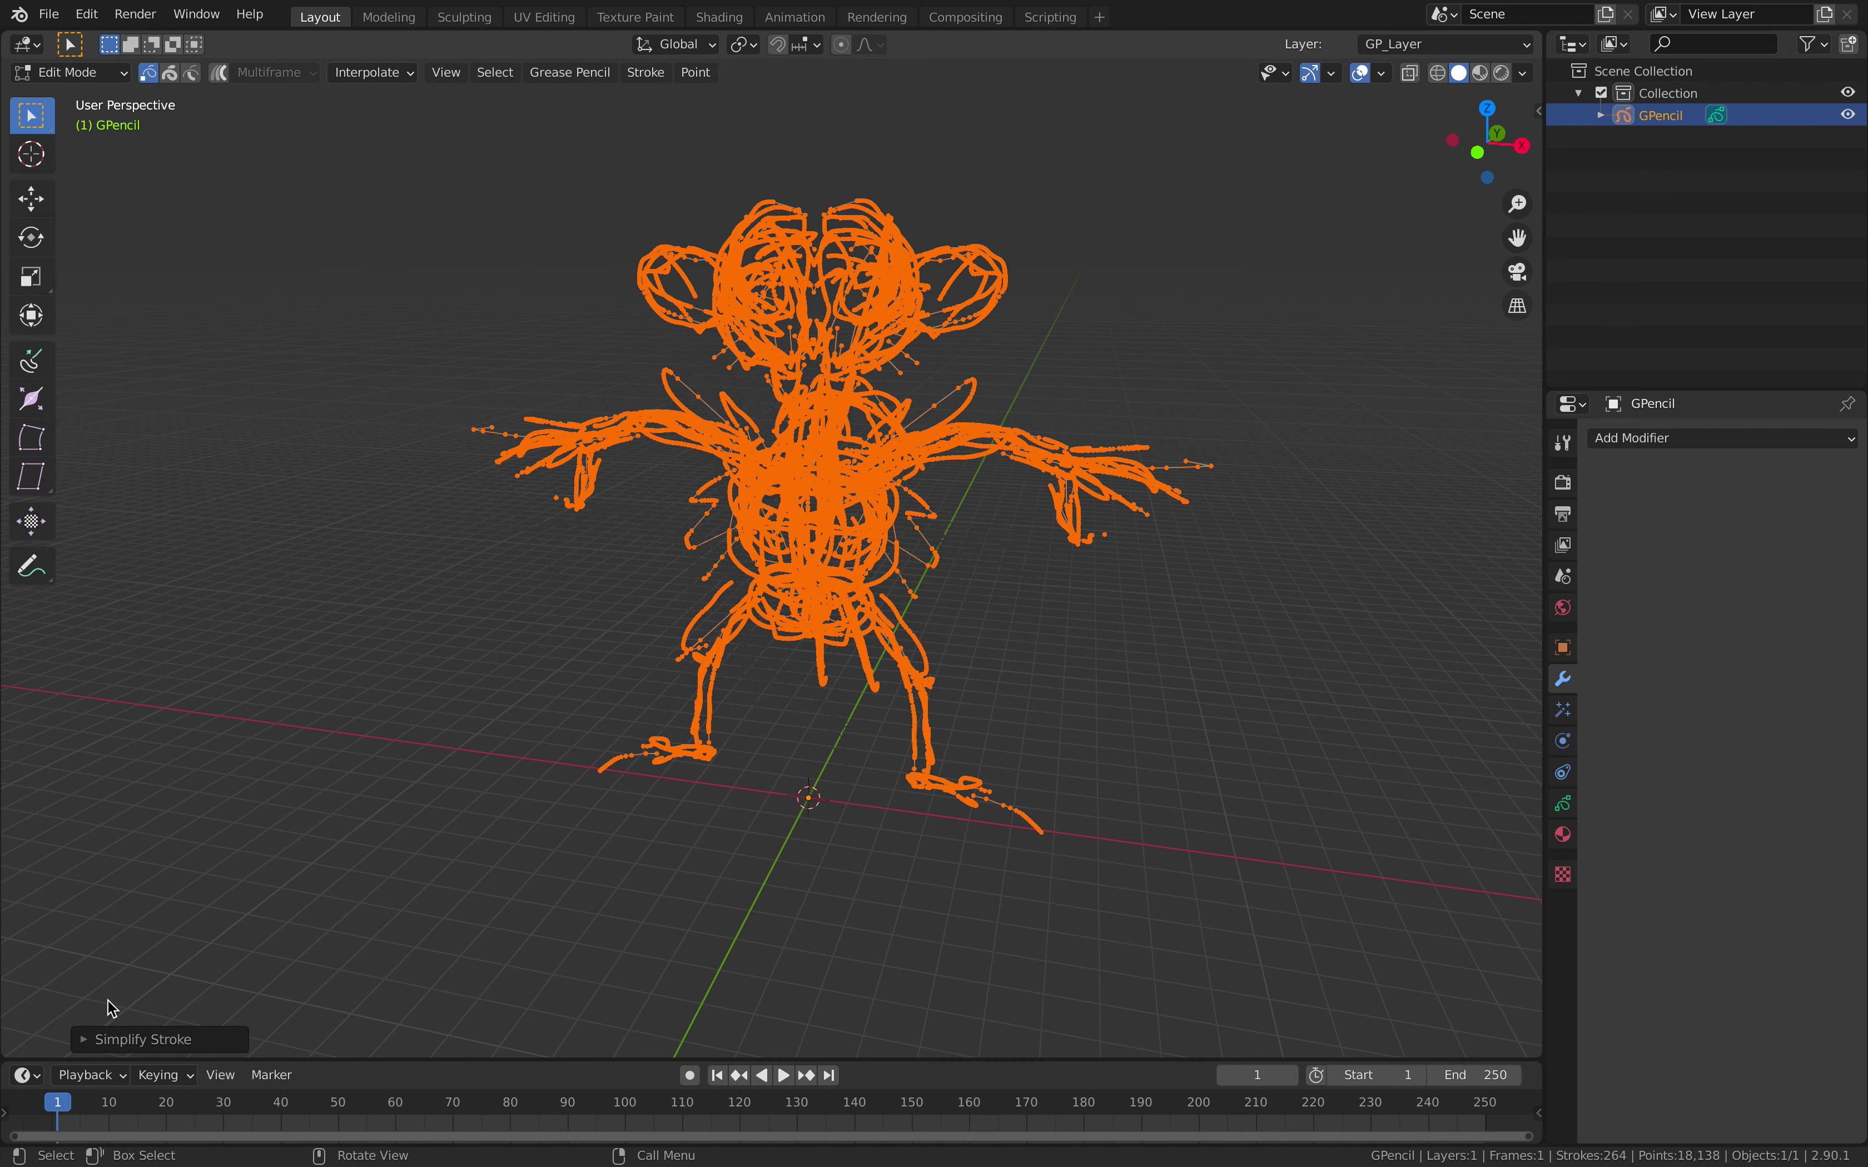
{"action": "left_click", "coordinate": [107, 1037]}
{"action": "left_click_drag", "start_coordinate": [224, 1032], "coordinate": [263, 1032]}
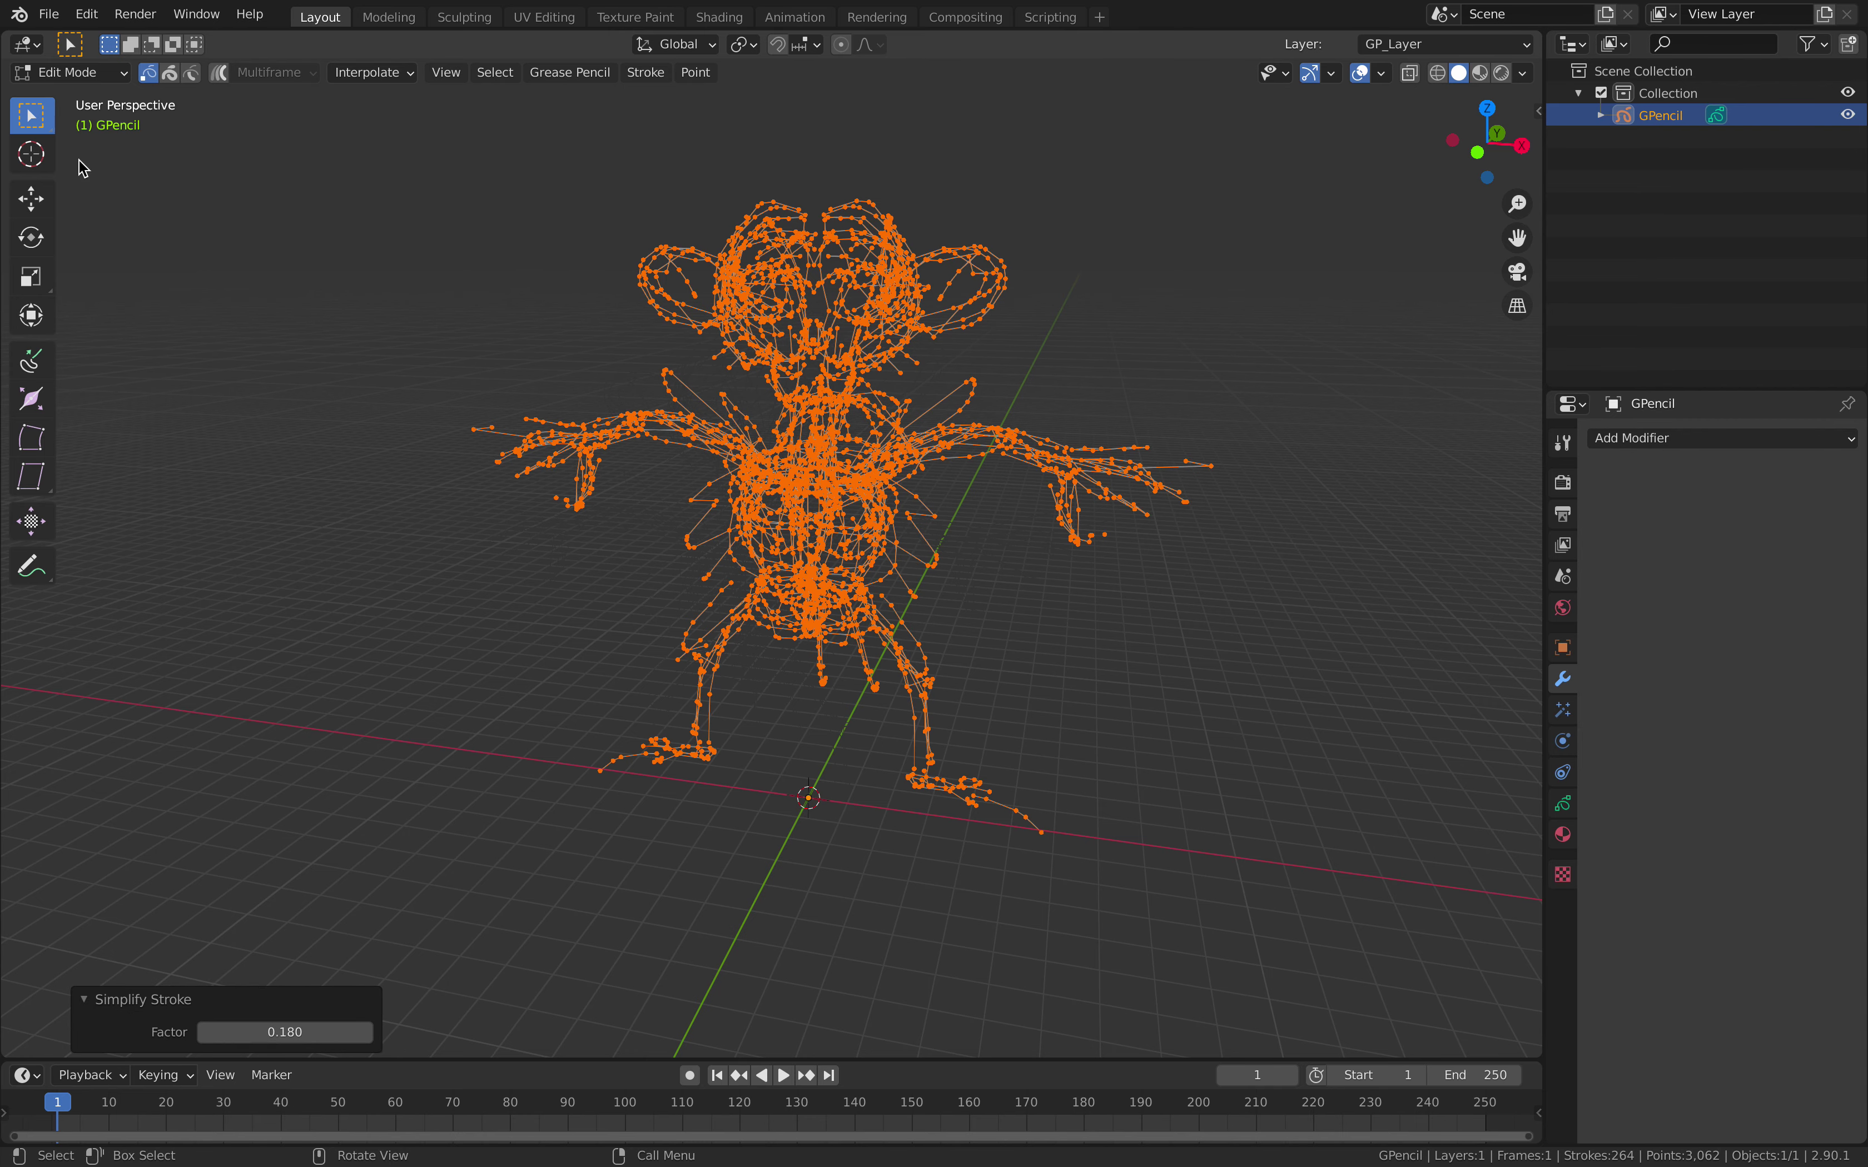
- Return to Object Mode and convert the grease pencil drawing to a polygon curve
{"action": "left_click", "coordinate": [77, 74]}
{"action": "left_click", "coordinate": [81, 93]}
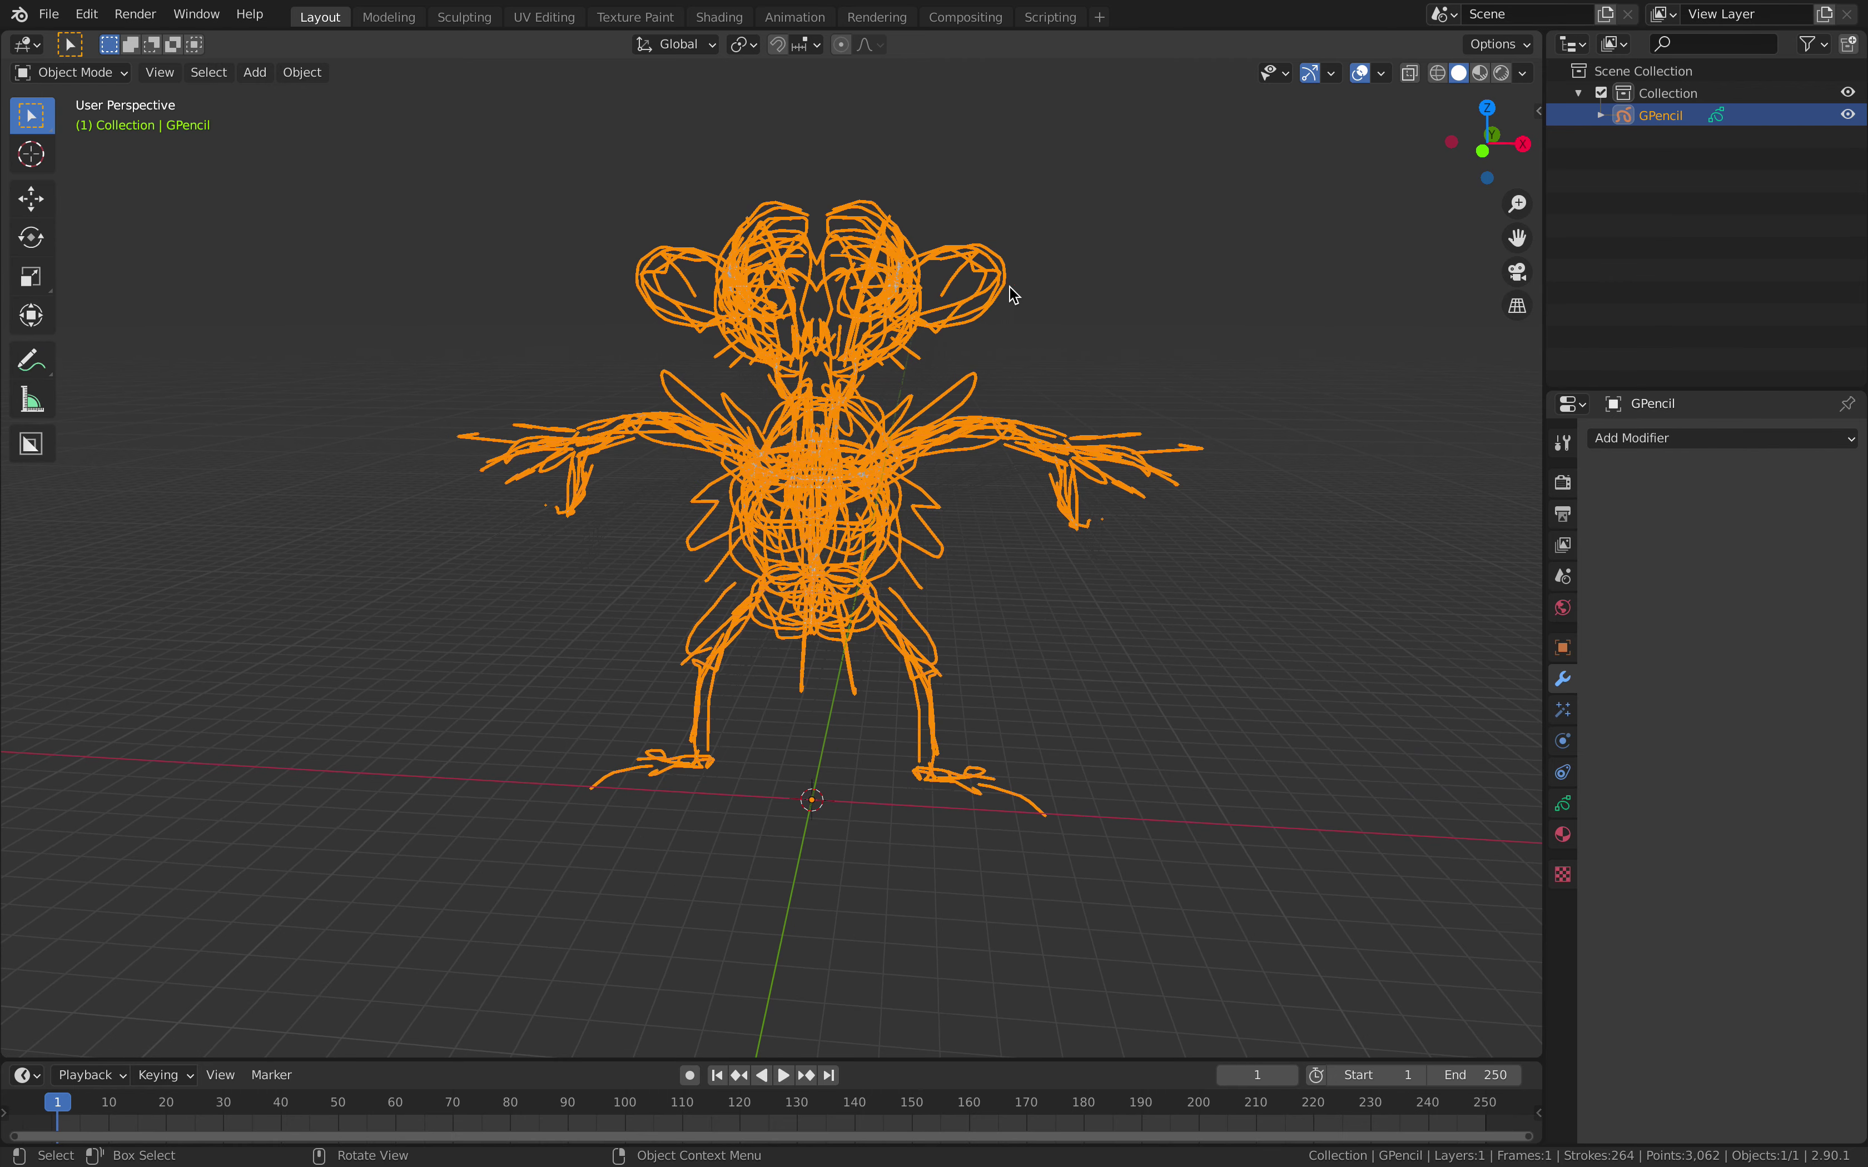
{"action": "middle_click_drag", "start_coordinate": [1014, 294], "coordinate": [906, 292]}
{"action": "right_click", "coordinate": [910, 343]}
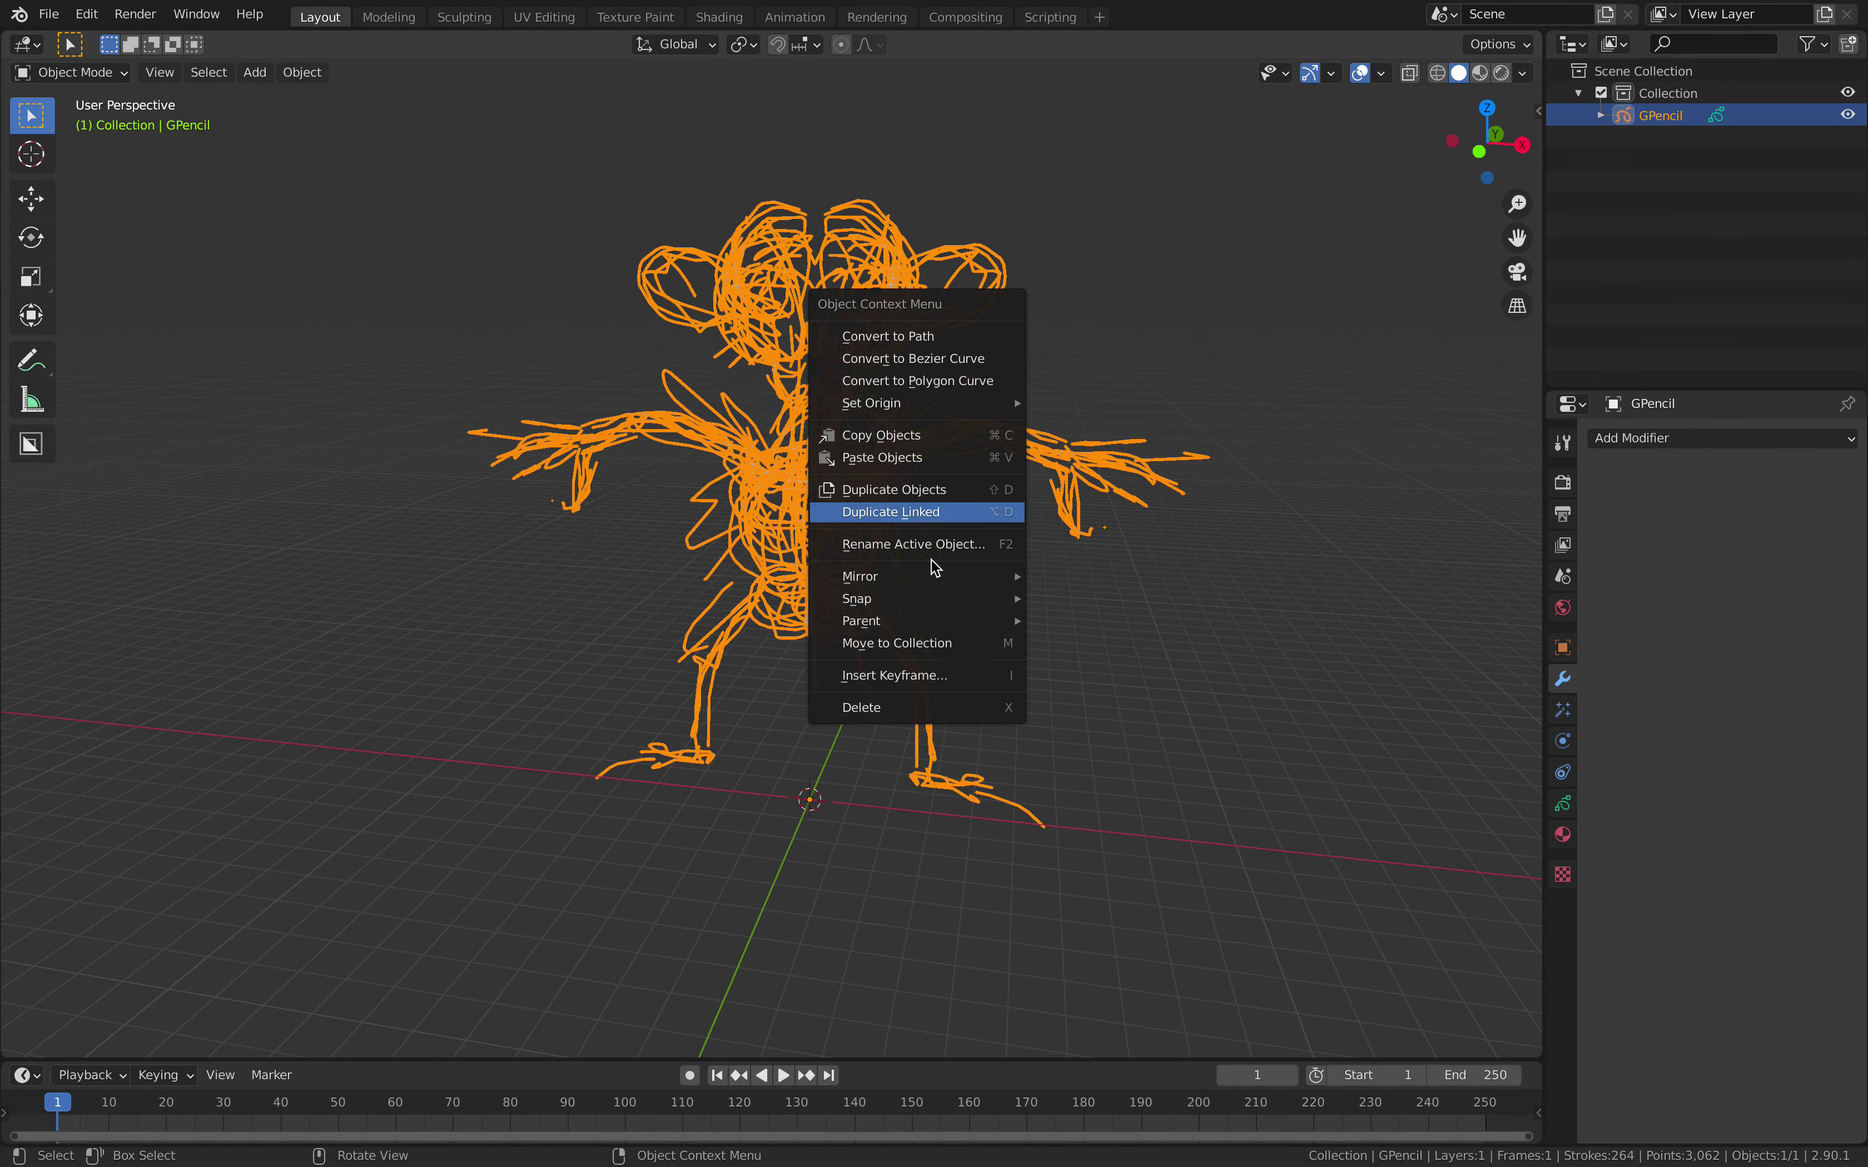
{"action": "left_click", "coordinate": [327, 226]}
{"action": "left_click", "coordinate": [787, 262]}
{"action": "right_click", "coordinate": [886, 300]}
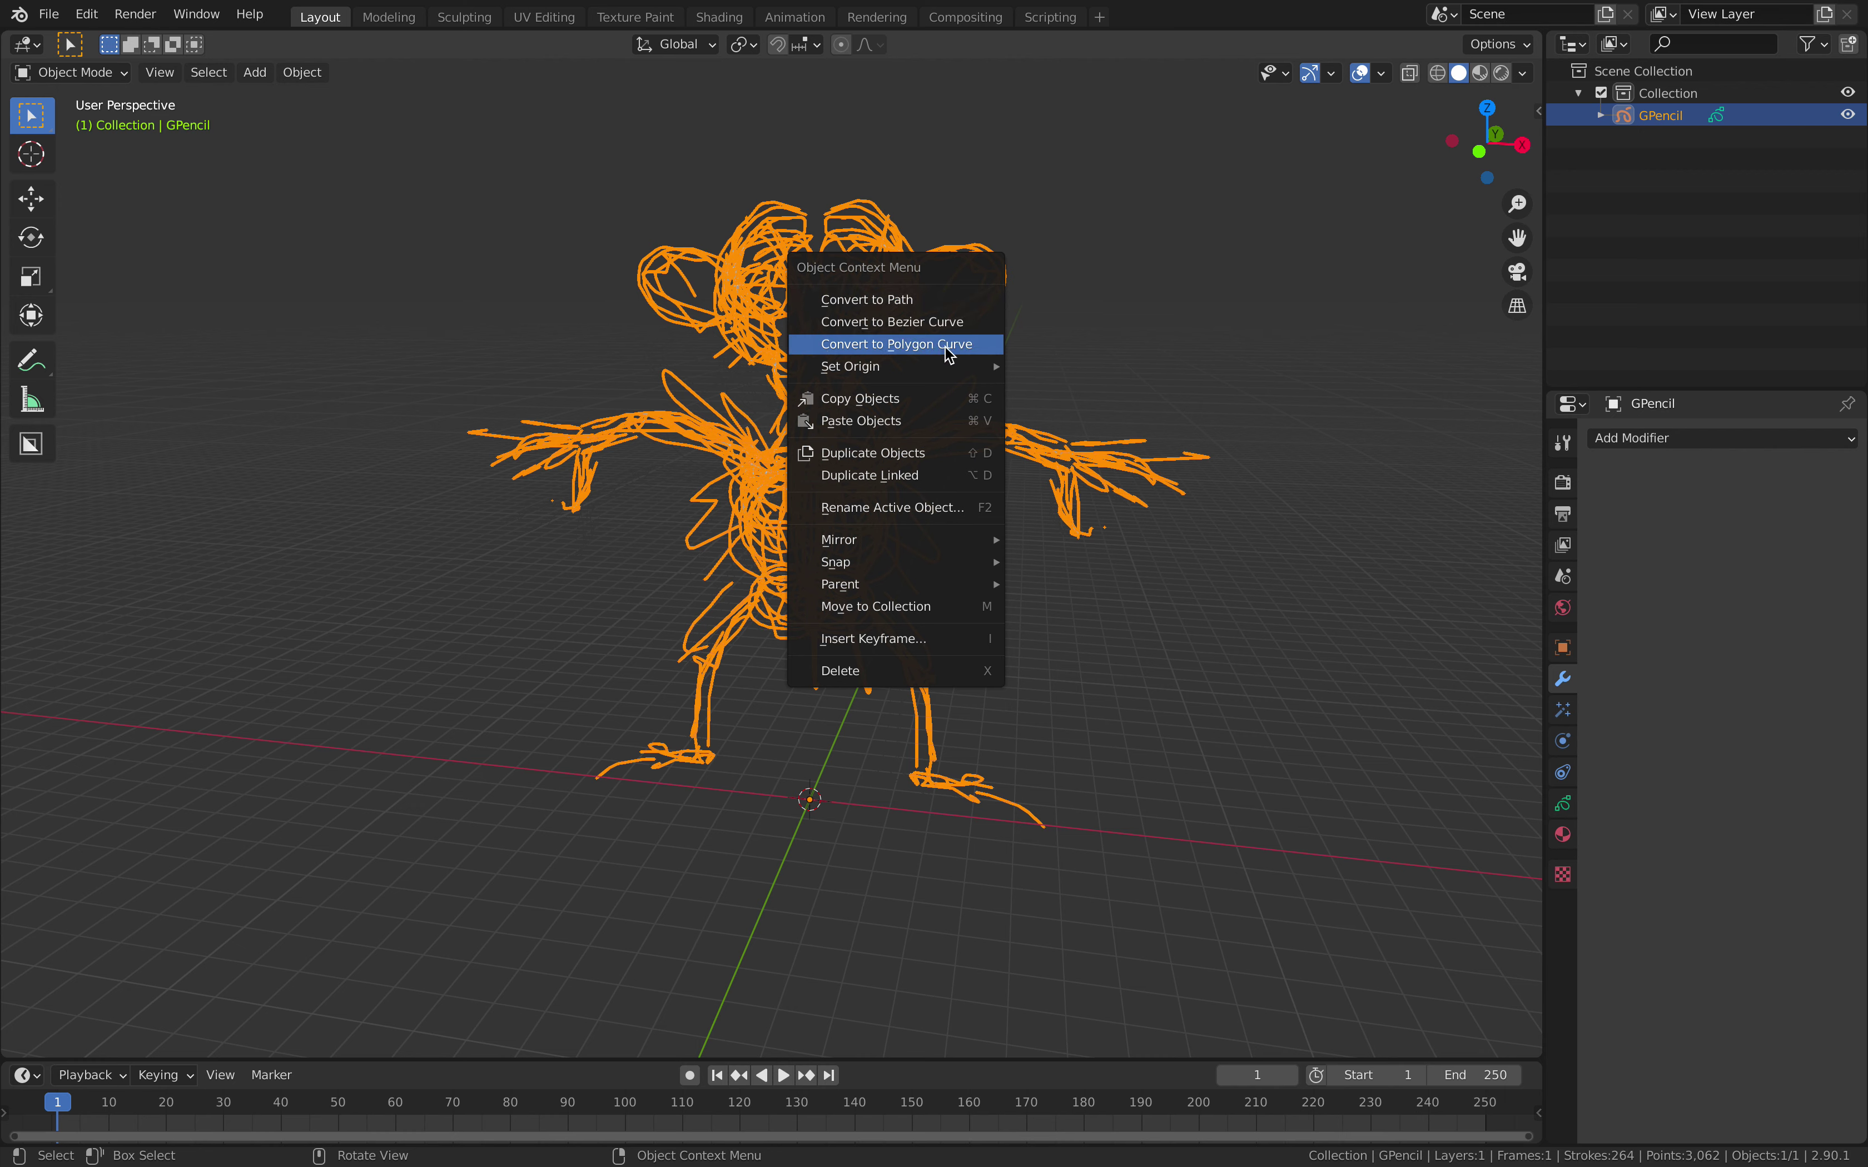
{"action": "left_click", "coordinate": [946, 347]}
- Hide the original GPencil object and select the converted GP_Layer curve
{"action": "middle_click_drag", "start_coordinate": [1056, 411], "coordinate": [1023, 405]}
{"action": "left_click", "coordinate": [981, 343]}
{"action": "left_click", "coordinate": [1013, 361]}
{"action": "left_click", "coordinate": [955, 322]}
{"action": "left_click", "coordinate": [1849, 137]}
{"action": "left_click", "coordinate": [1690, 139]}
{"action": "left_click", "coordinate": [1667, 115]}
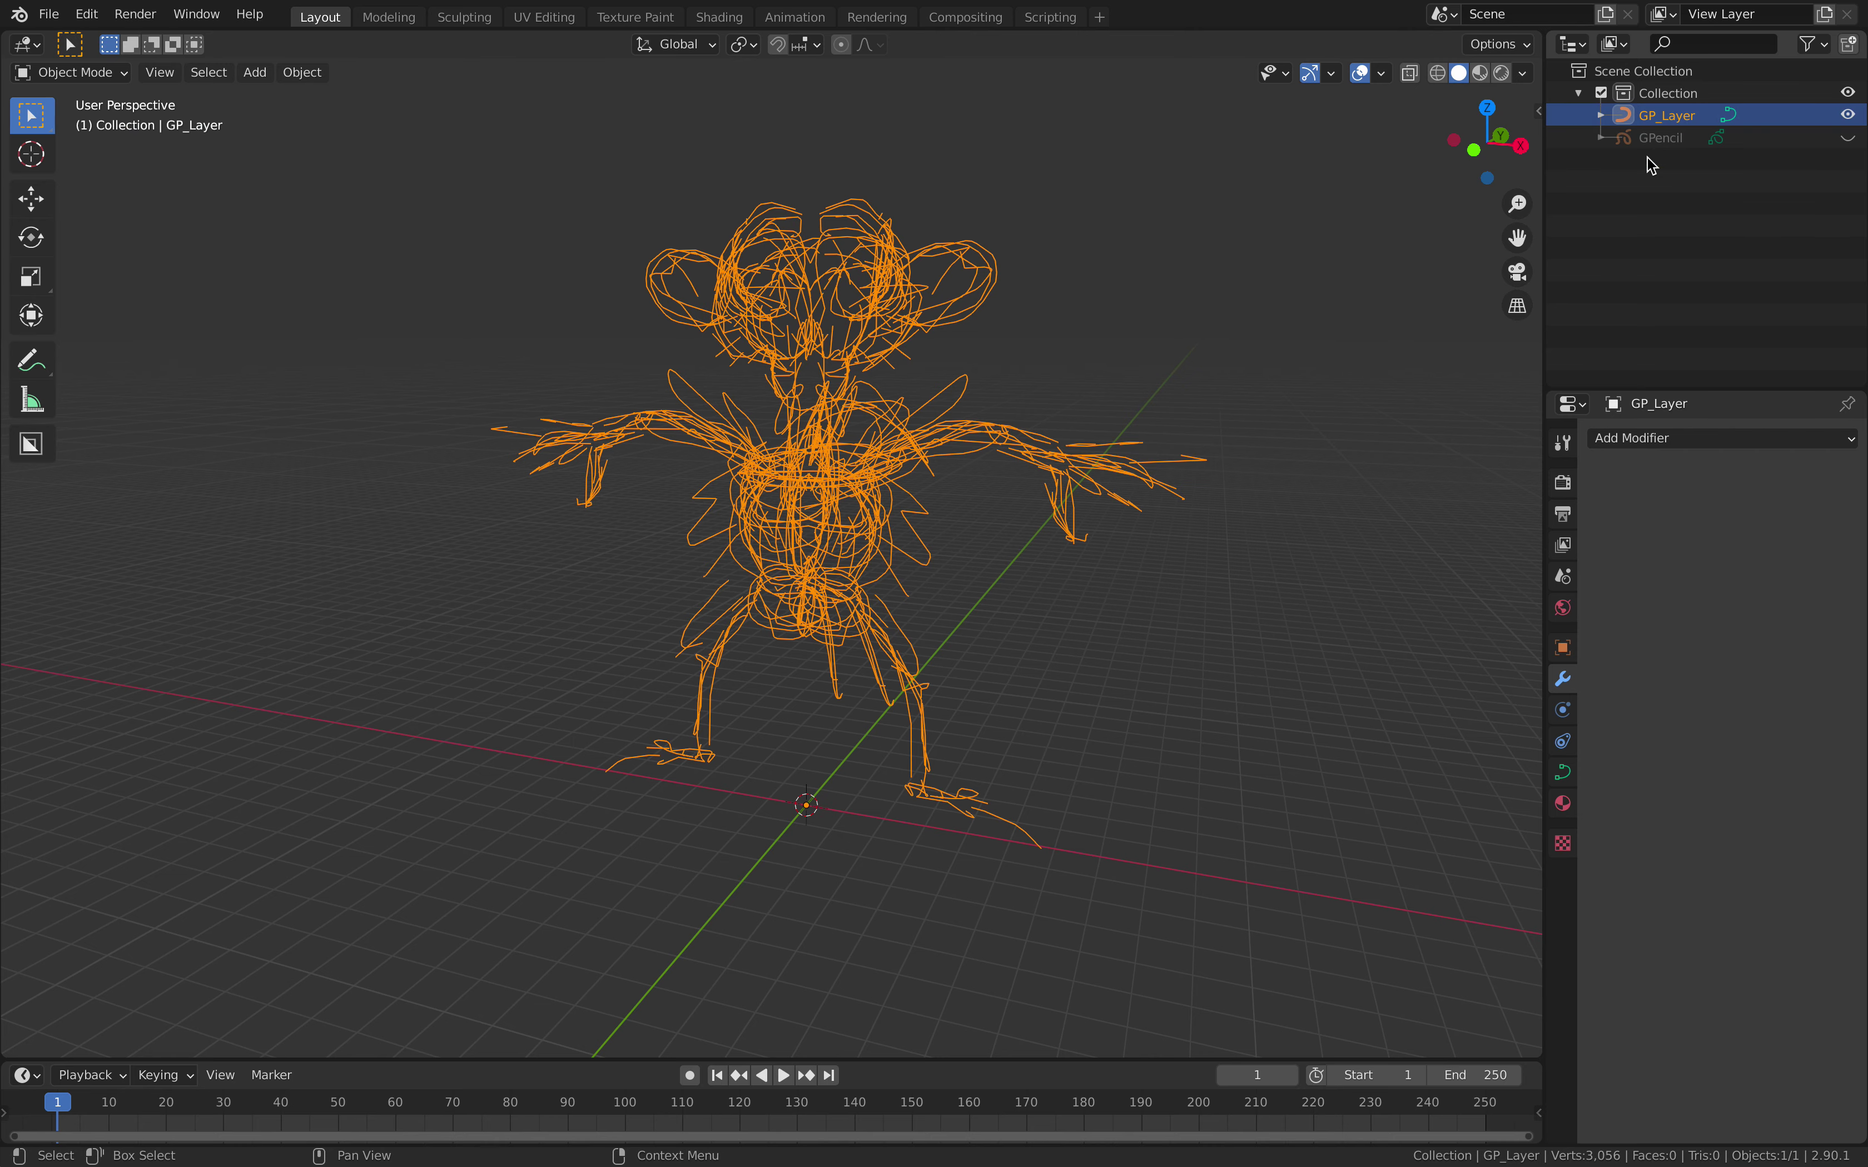
- Thicken the curve with an extrude of 0.062 m and a bevel depth of 0.052 m
{"action": "left_click", "coordinate": [1563, 772]}
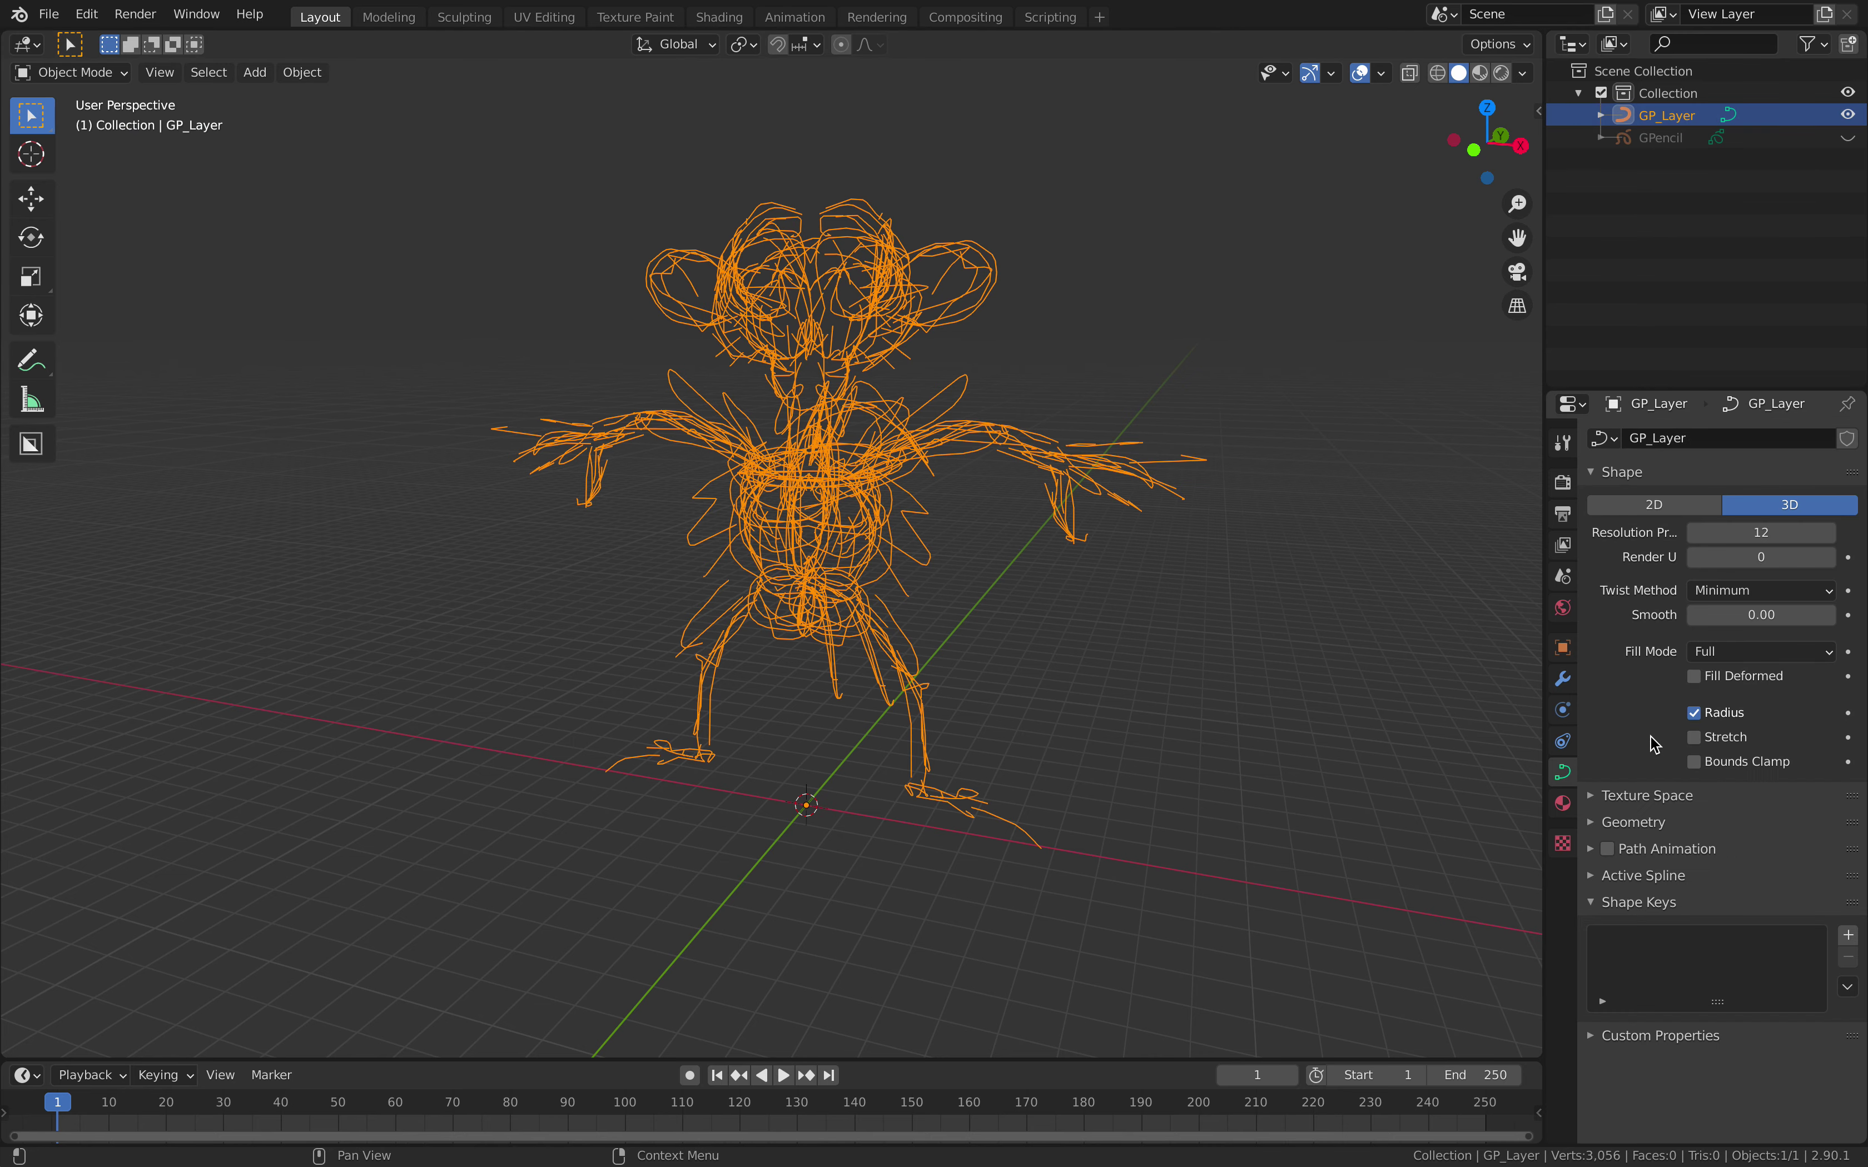
{"action": "left_click", "coordinate": [1629, 823]}
{"action": "left_click_drag", "start_coordinate": [1754, 872], "coordinate": [1802, 871]}
{"action": "mouse_move", "coordinate": [1146, 673]}
{"action": "middle_mouse_down"}
{"action": "mouse_move", "coordinate": [1176, 750]}
{"action": "mouse_move", "coordinate": [1167, 692]}
{"action": "middle_mouse_up"}
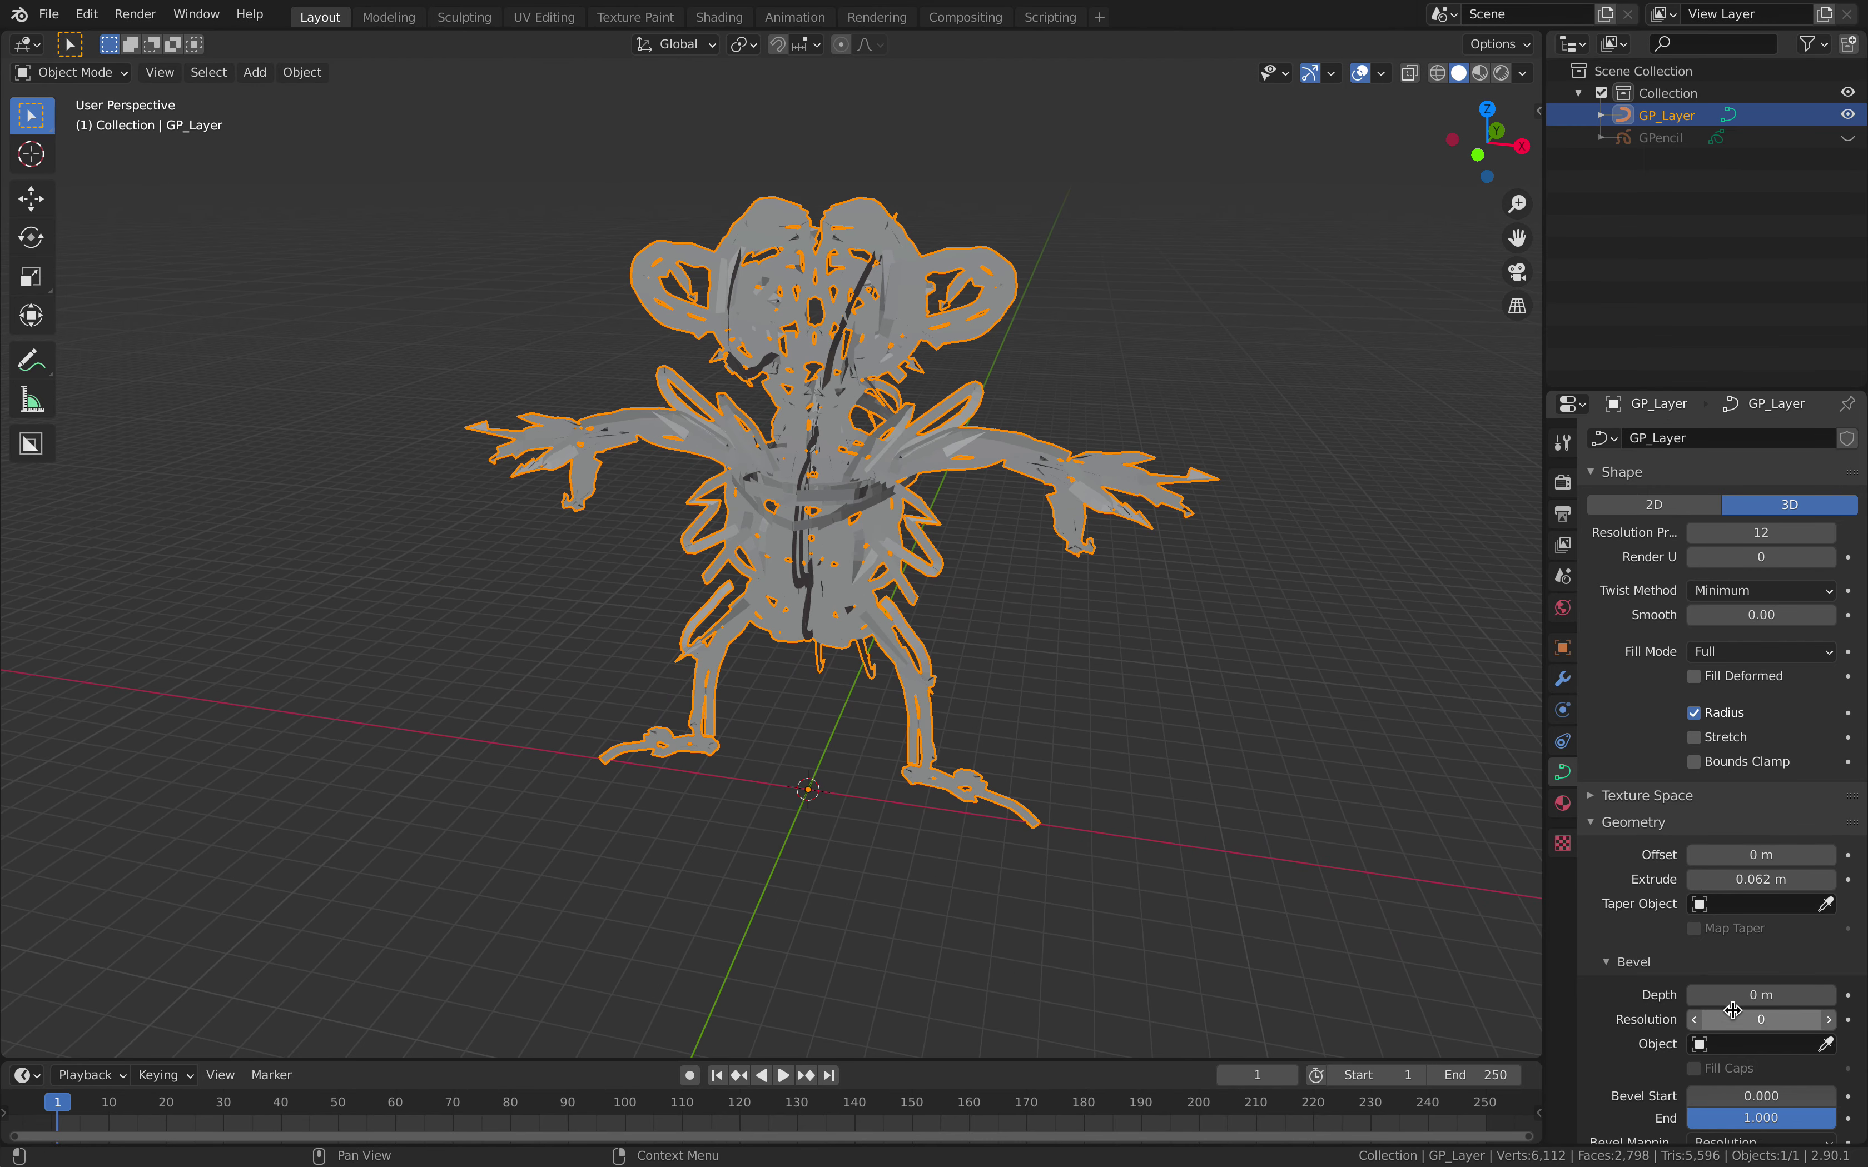
{"action": "left_click_drag", "start_coordinate": [1732, 995], "coordinate": [1763, 995]}
{"action": "middle_click_drag", "start_coordinate": [1075, 646], "coordinate": [1134, 617]}
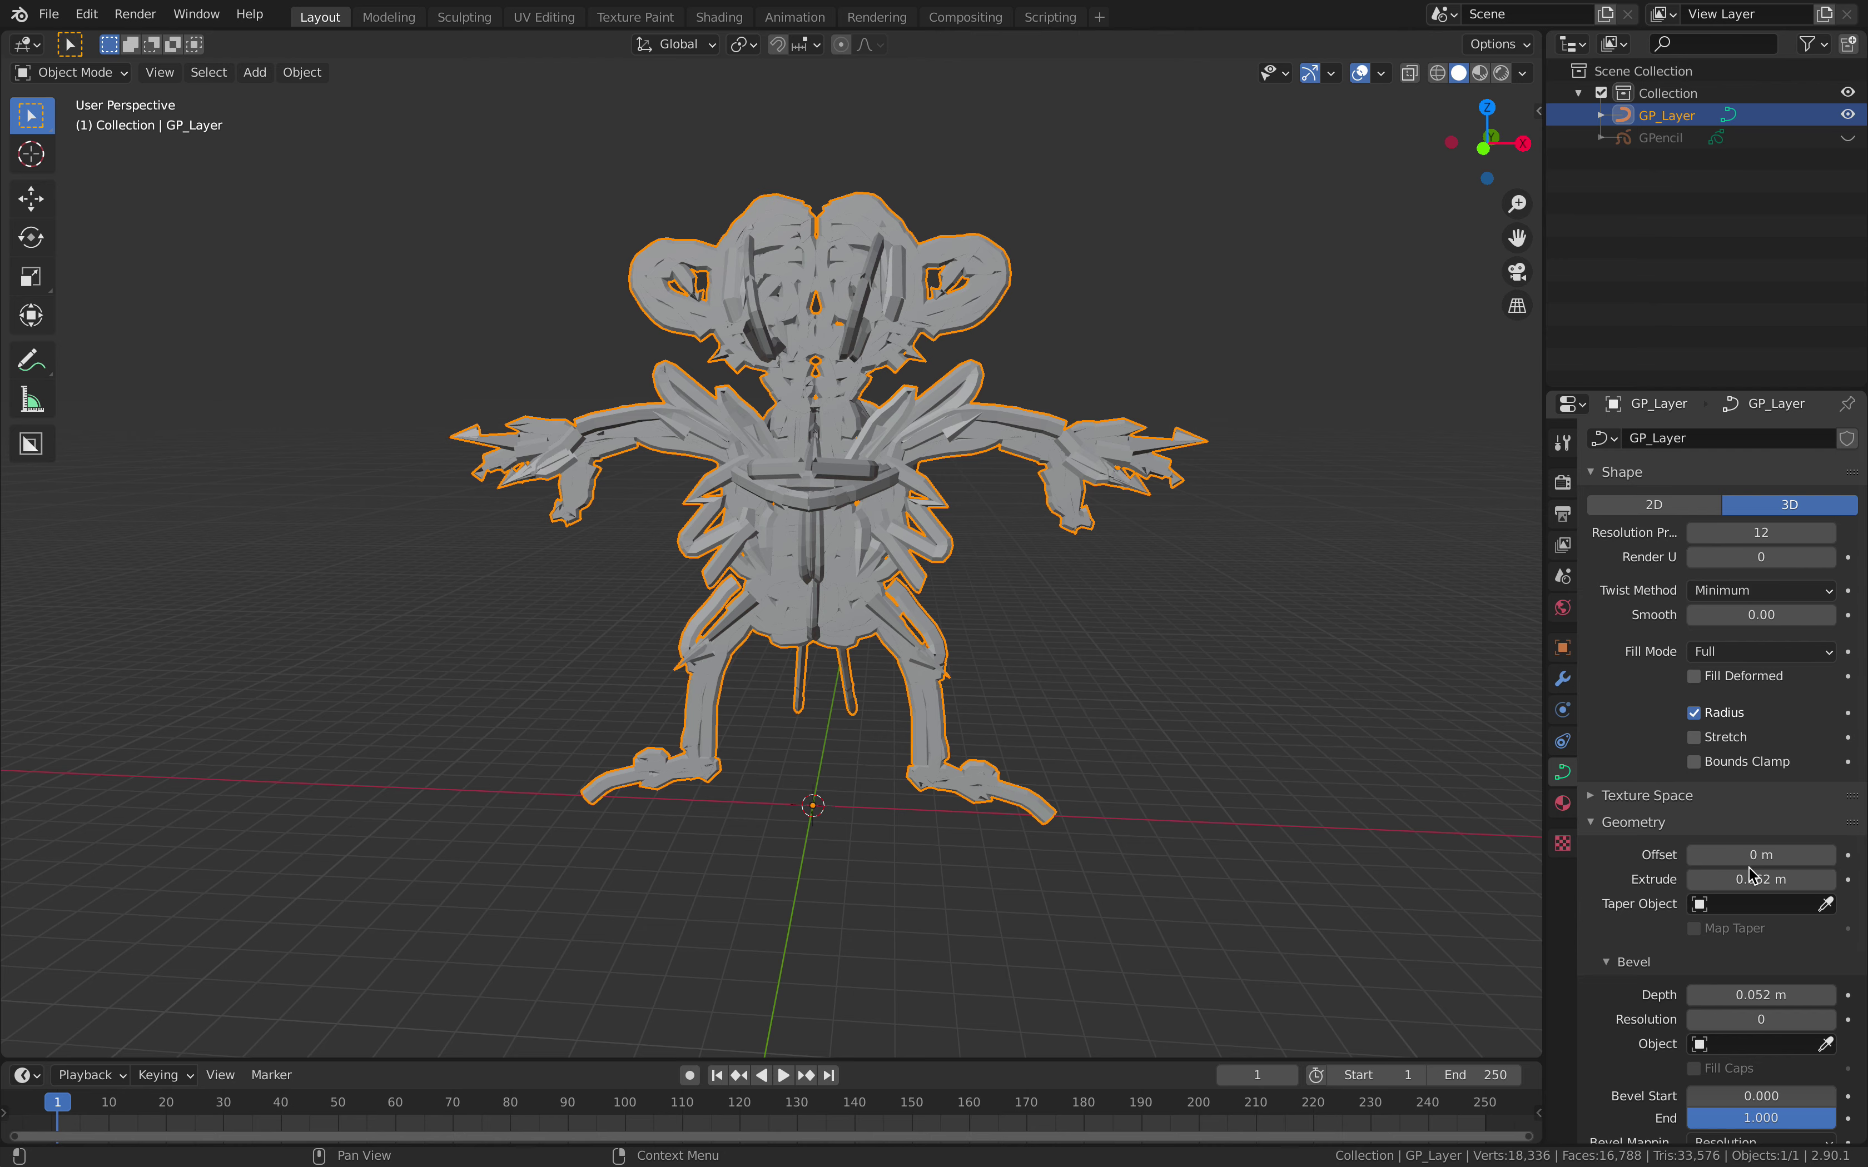
- Set the curve's bevel resolution to 1 and its extrude to 0.076 m
{"action": "left_click", "coordinate": [1826, 1019]}
{"action": "mouse_move", "coordinate": [1202, 587]}
{"action": "middle_mouse_down"}
{"action": "mouse_move", "coordinate": [1234, 588]}
{"action": "mouse_move", "coordinate": [1142, 608]}
{"action": "middle_mouse_up"}
{"action": "left_click_drag", "start_coordinate": [1738, 877], "coordinate": [1752, 879]}
{"action": "middle_click_drag", "start_coordinate": [1042, 587], "coordinate": [940, 488]}
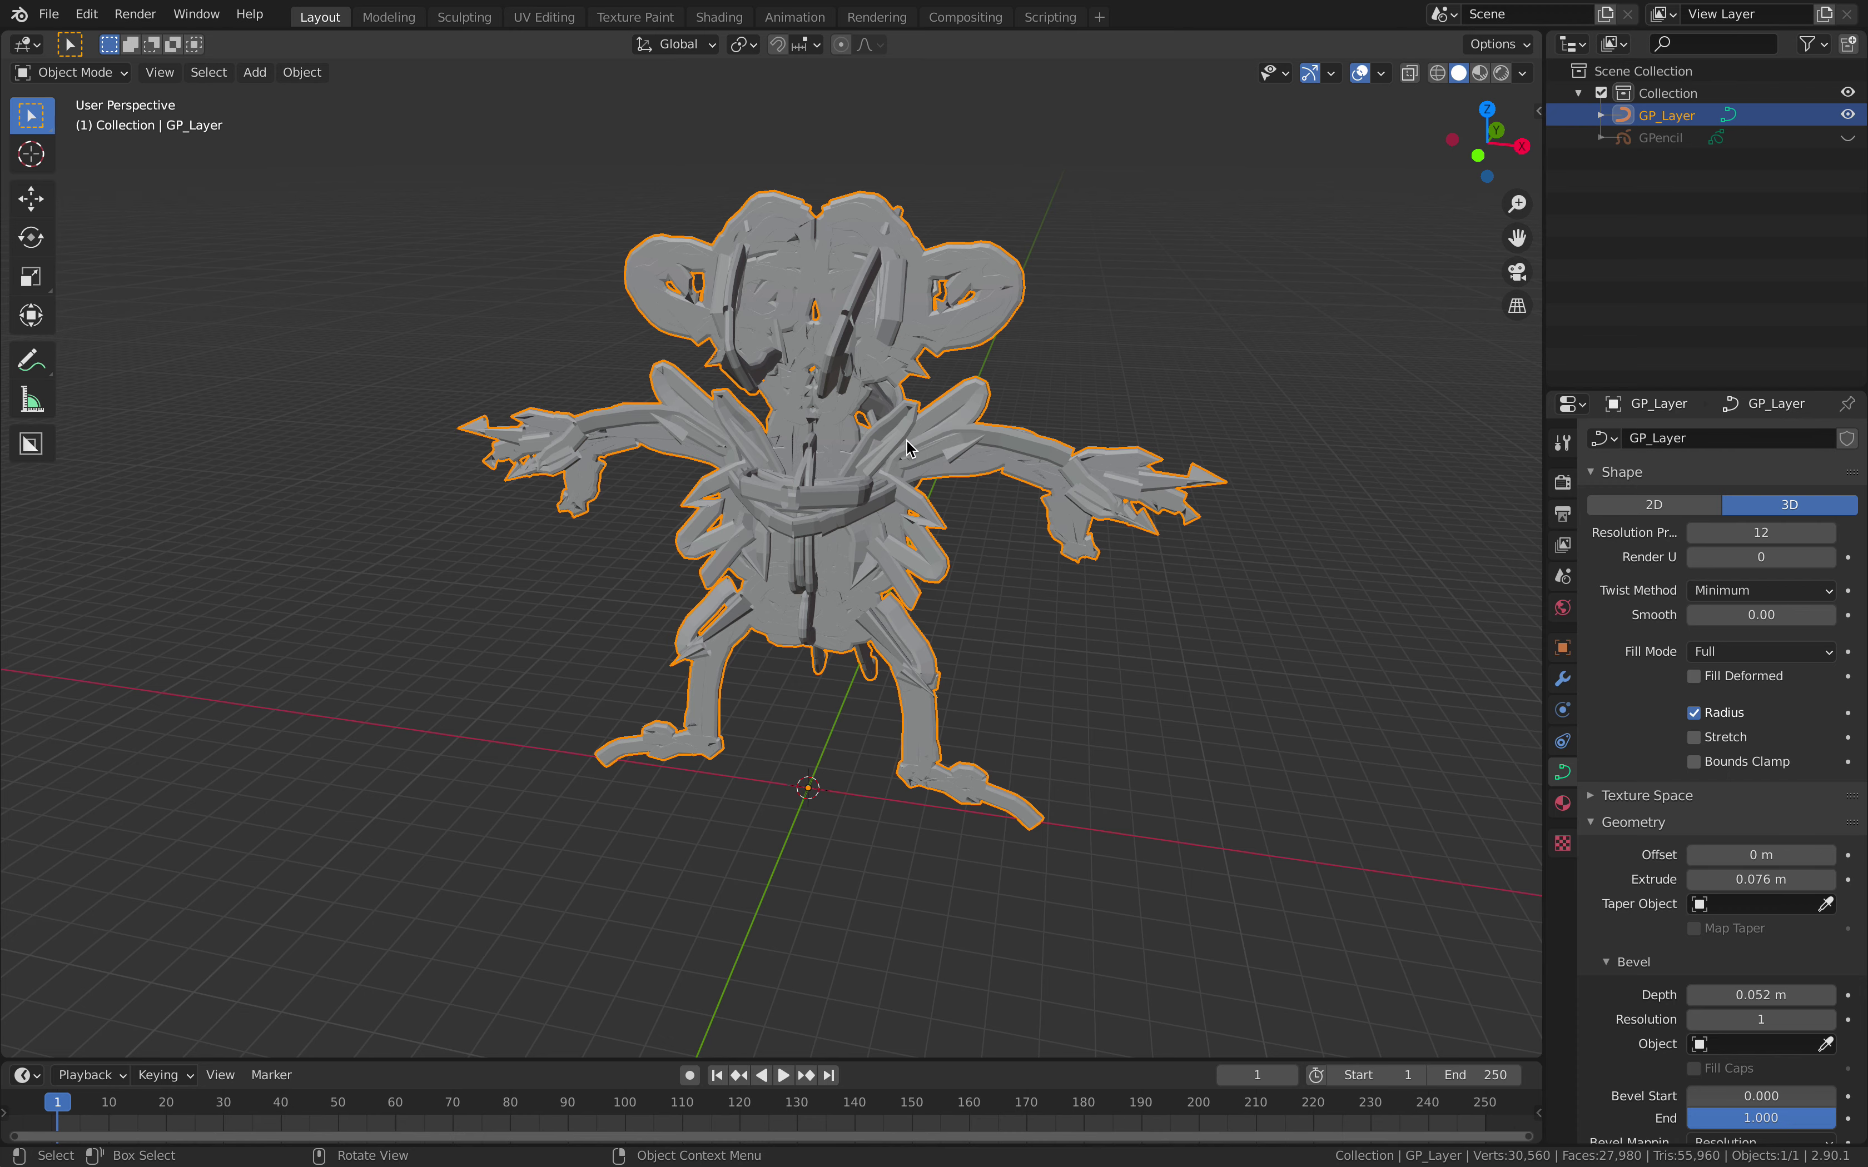
- Save the file in the Downloads folder as monkeyalien_001.blend
{"action": "key", "text": "ctrl+s"}
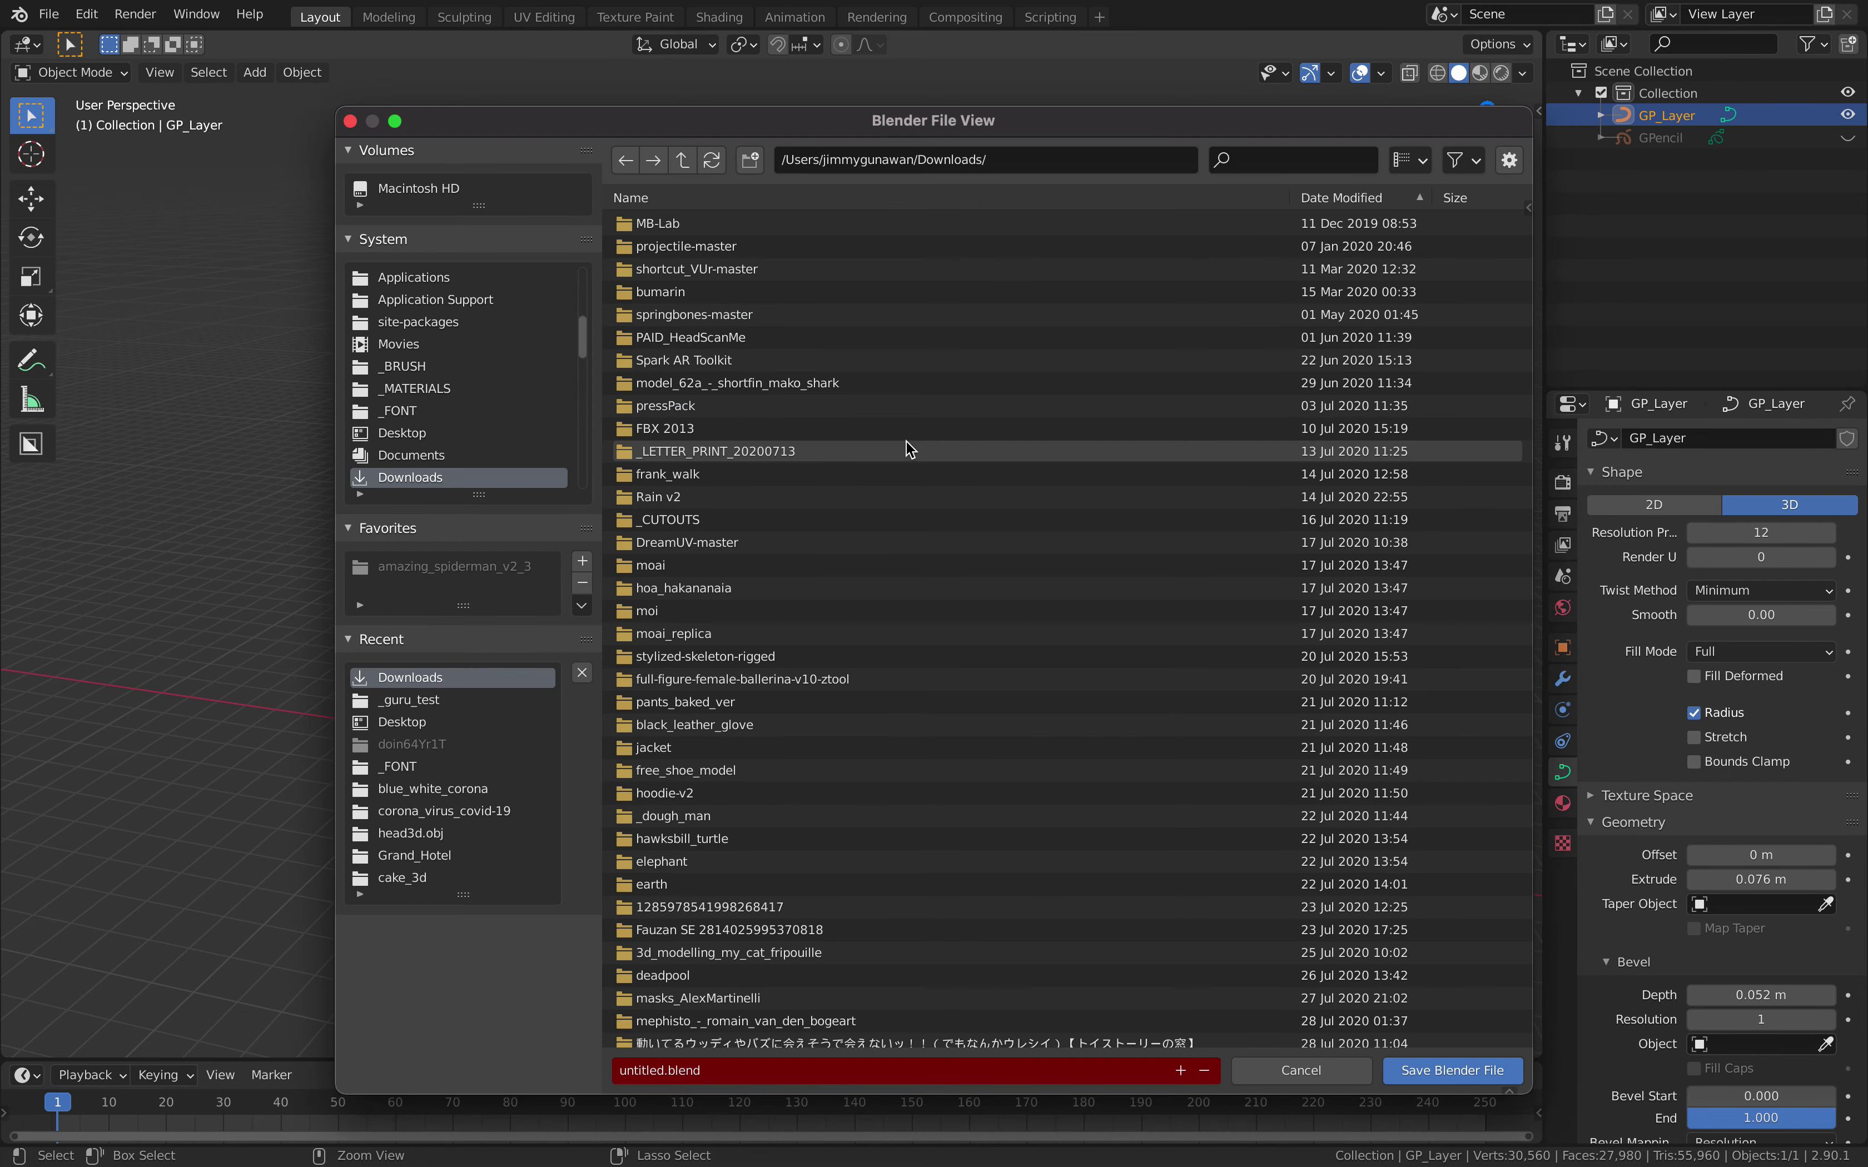
{"action": "type", "text": "monkeyalien"}
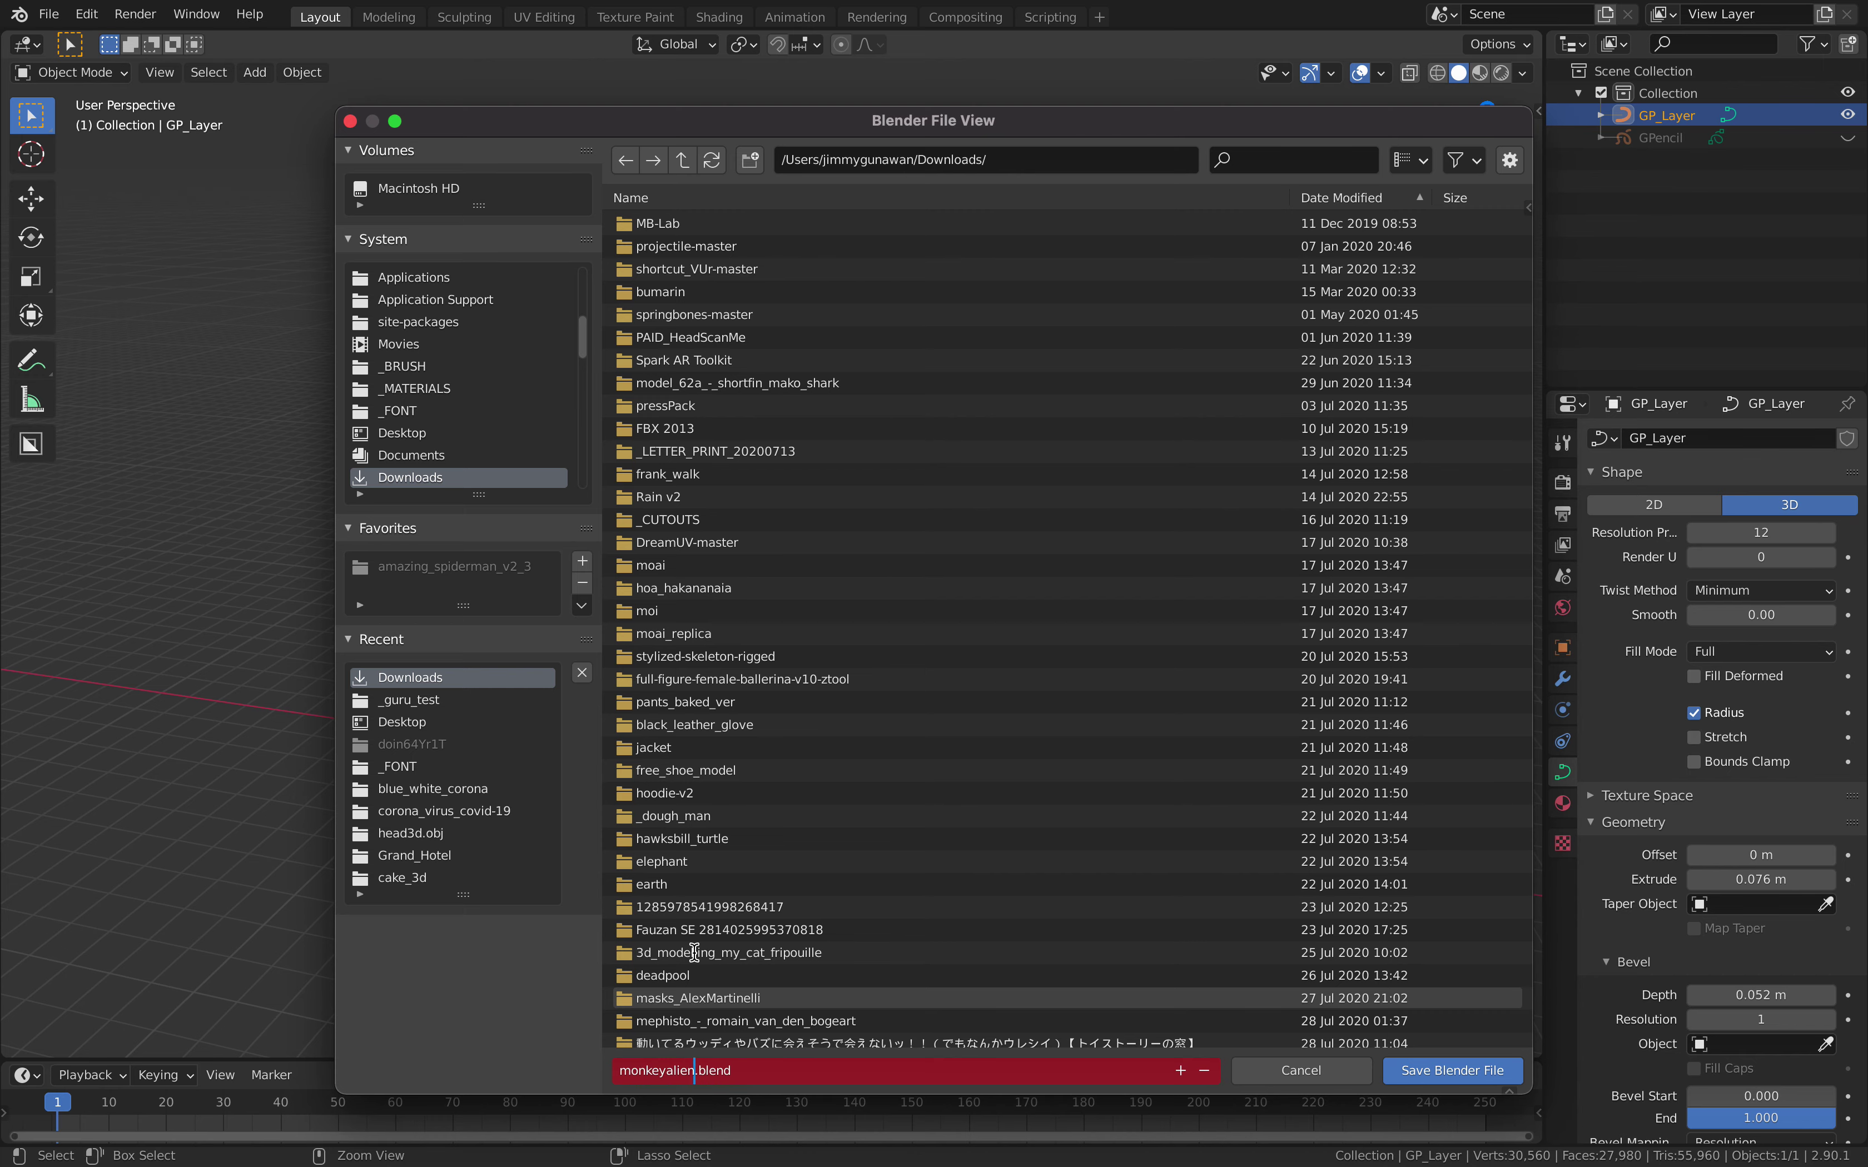
{"action": "type", "text": "_001"}
{"action": "key", "text": "Return"}
{"action": "left_click", "coordinate": [1451, 1071]}
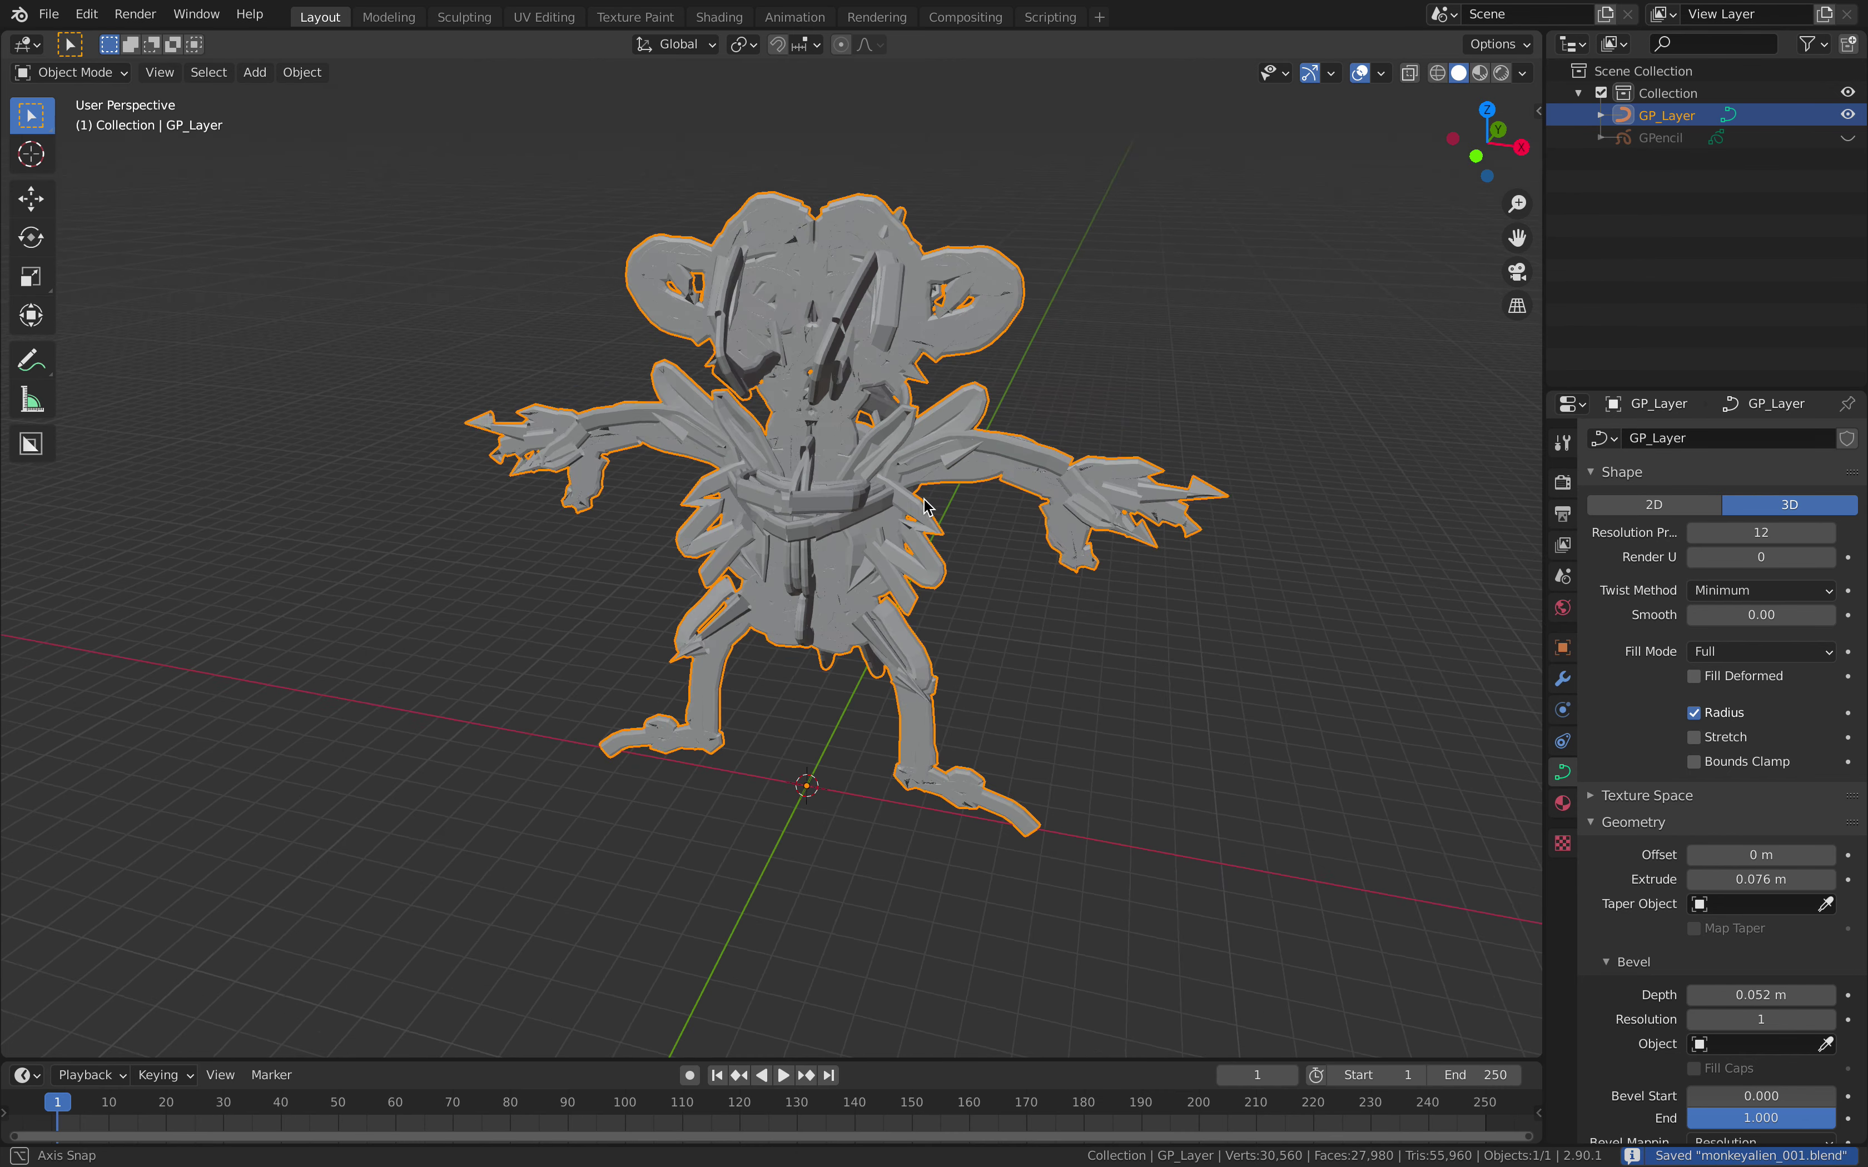
- Convert the thickened GP_Layer curve to a mesh
{"action": "middle_click_drag", "start_coordinate": [926, 506], "coordinate": [919, 448]}
{"action": "right_click", "coordinate": [919, 448]}
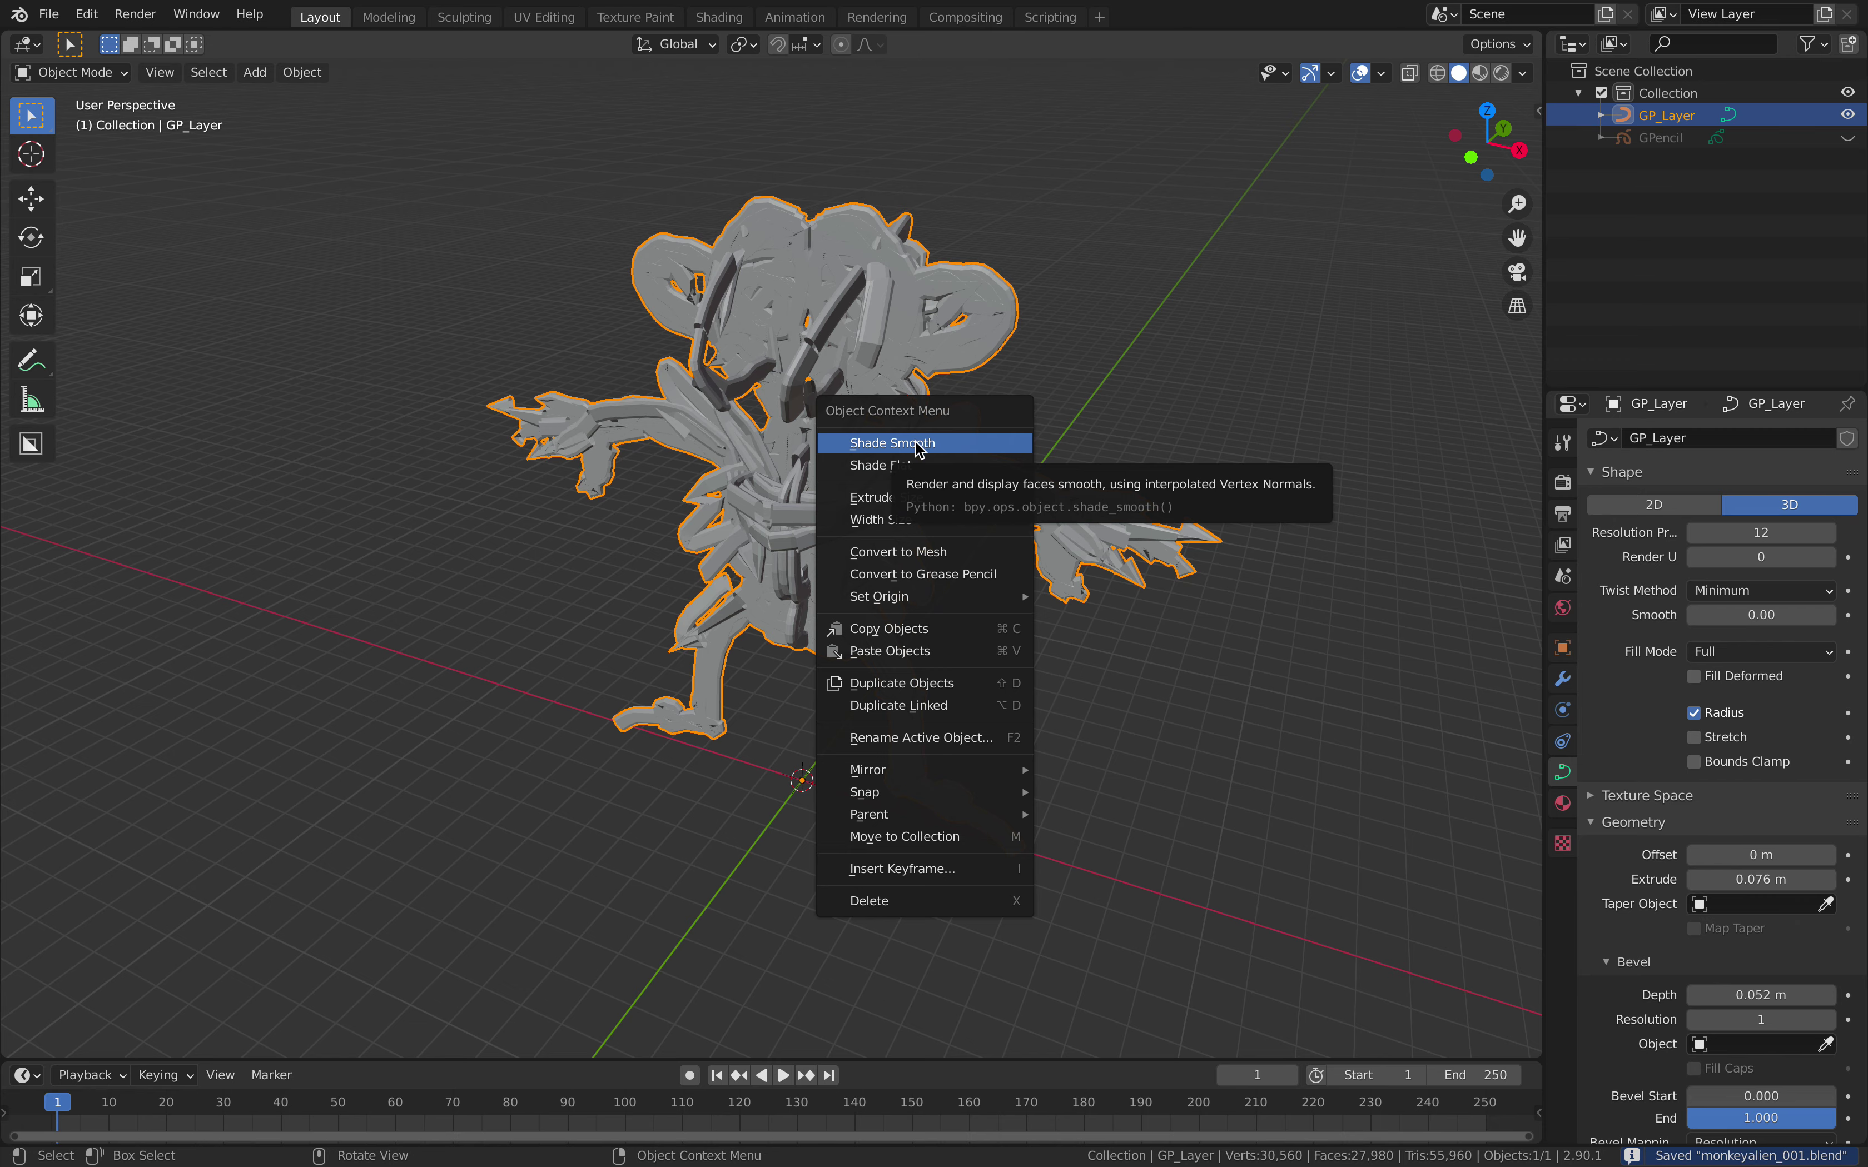
{"action": "left_click", "coordinate": [918, 552]}
{"action": "middle_click_drag", "start_coordinate": [918, 564], "coordinate": [957, 456]}
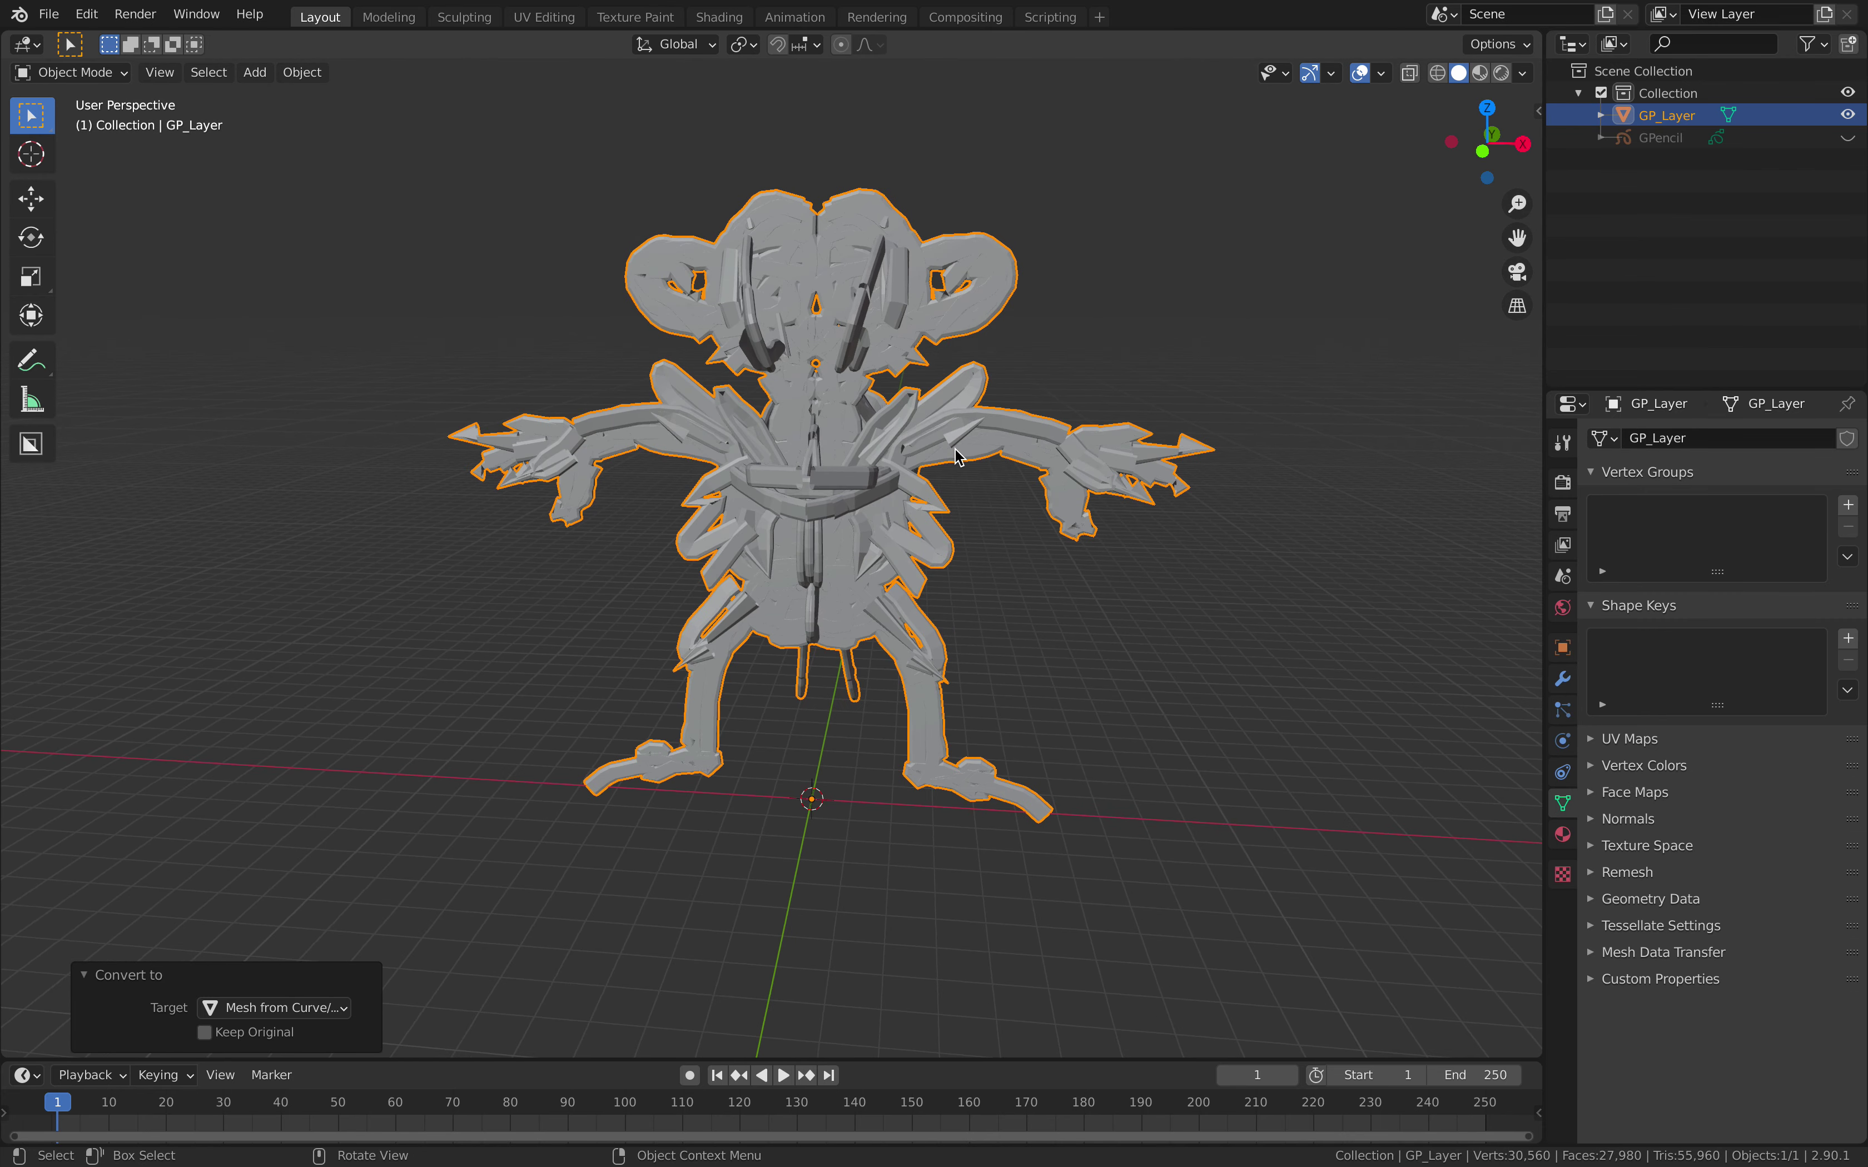
- Add a Displace modifier to the GP_Layer mesh with a strength of 0.320
{"action": "left_click", "coordinate": [1562, 679]}
{"action": "left_click", "coordinate": [1677, 438]}
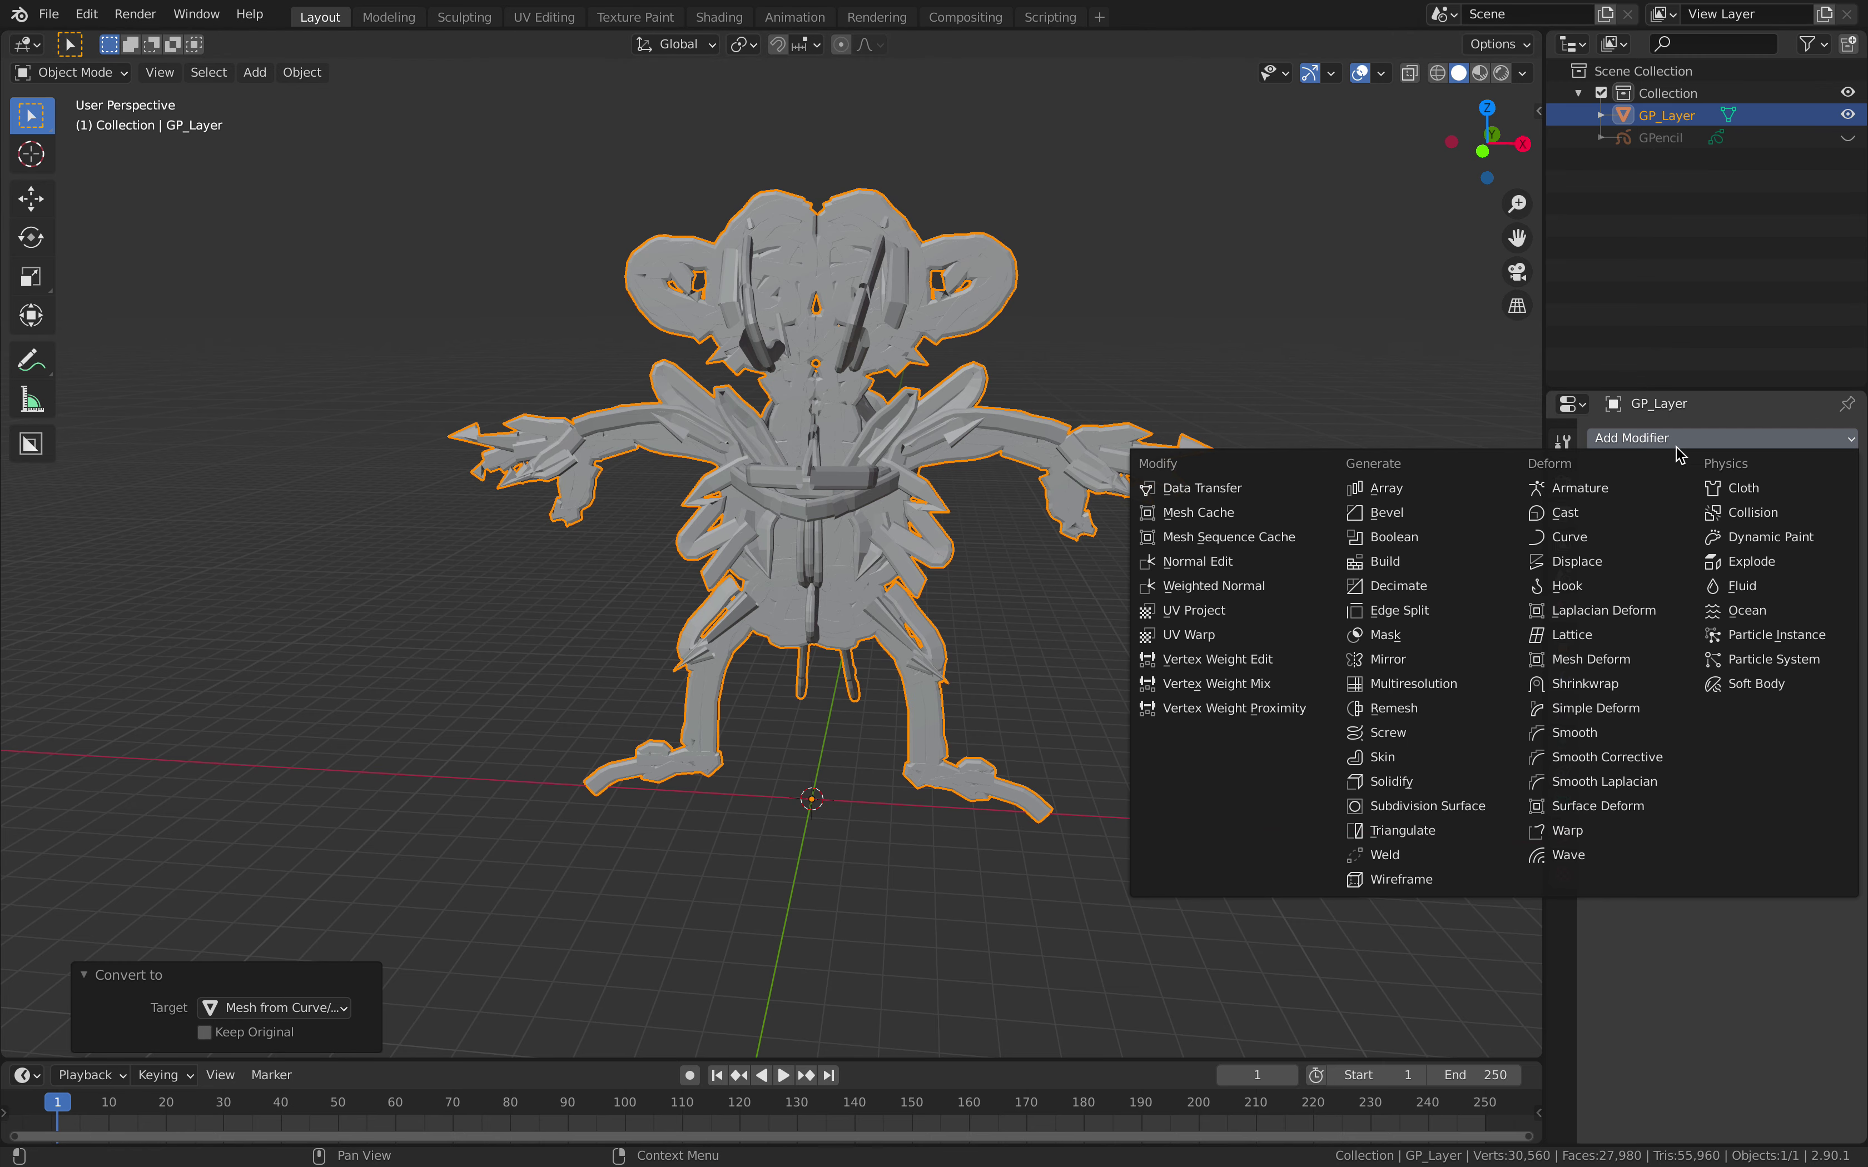
{"action": "left_click", "coordinate": [1622, 563]}
{"action": "left_click_drag", "start_coordinate": [1785, 615], "coordinate": [1721, 615]}
{"action": "middle_click_drag", "start_coordinate": [1080, 417], "coordinate": [965, 463]}
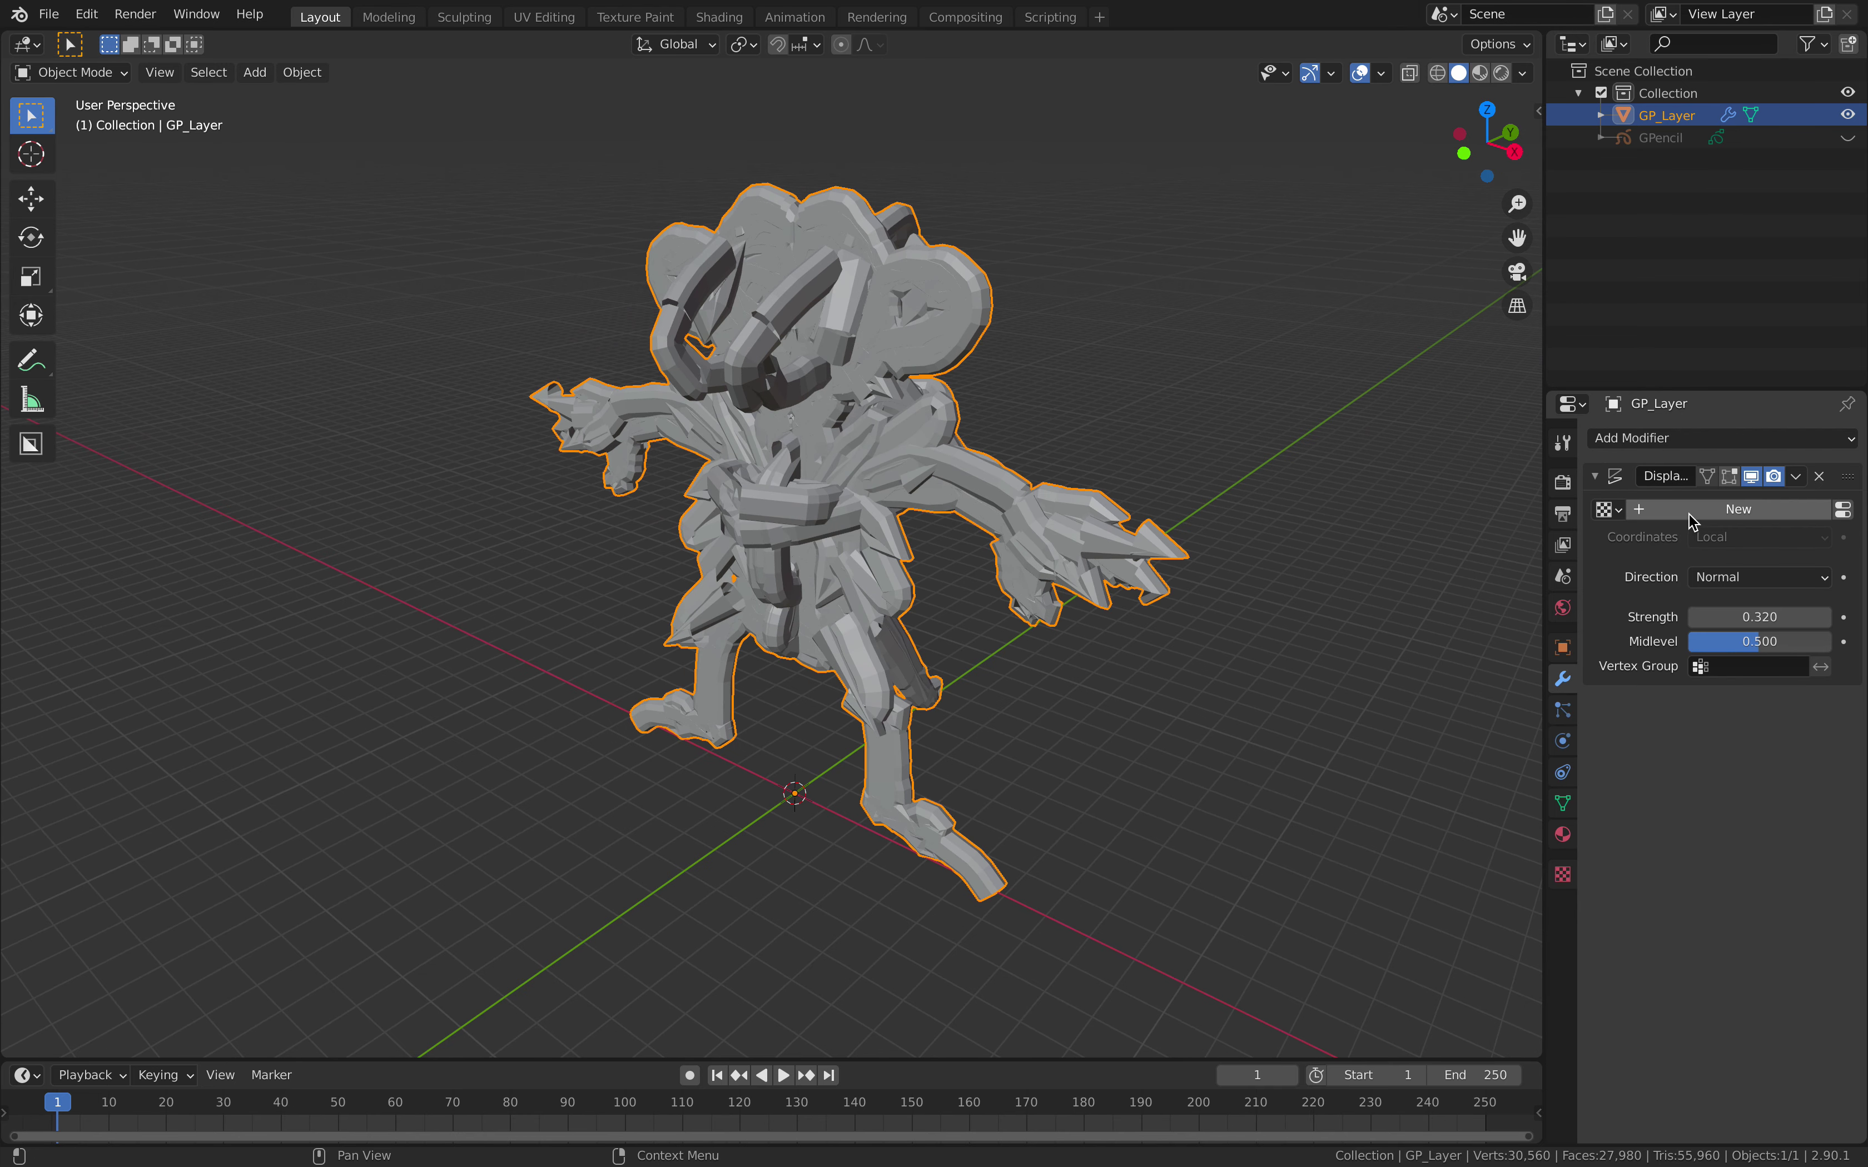
- Add a Remesh modifier with a voxel size of 0.14 m and set the Displace strength to 0.100
{"action": "left_click", "coordinate": [1694, 438]}
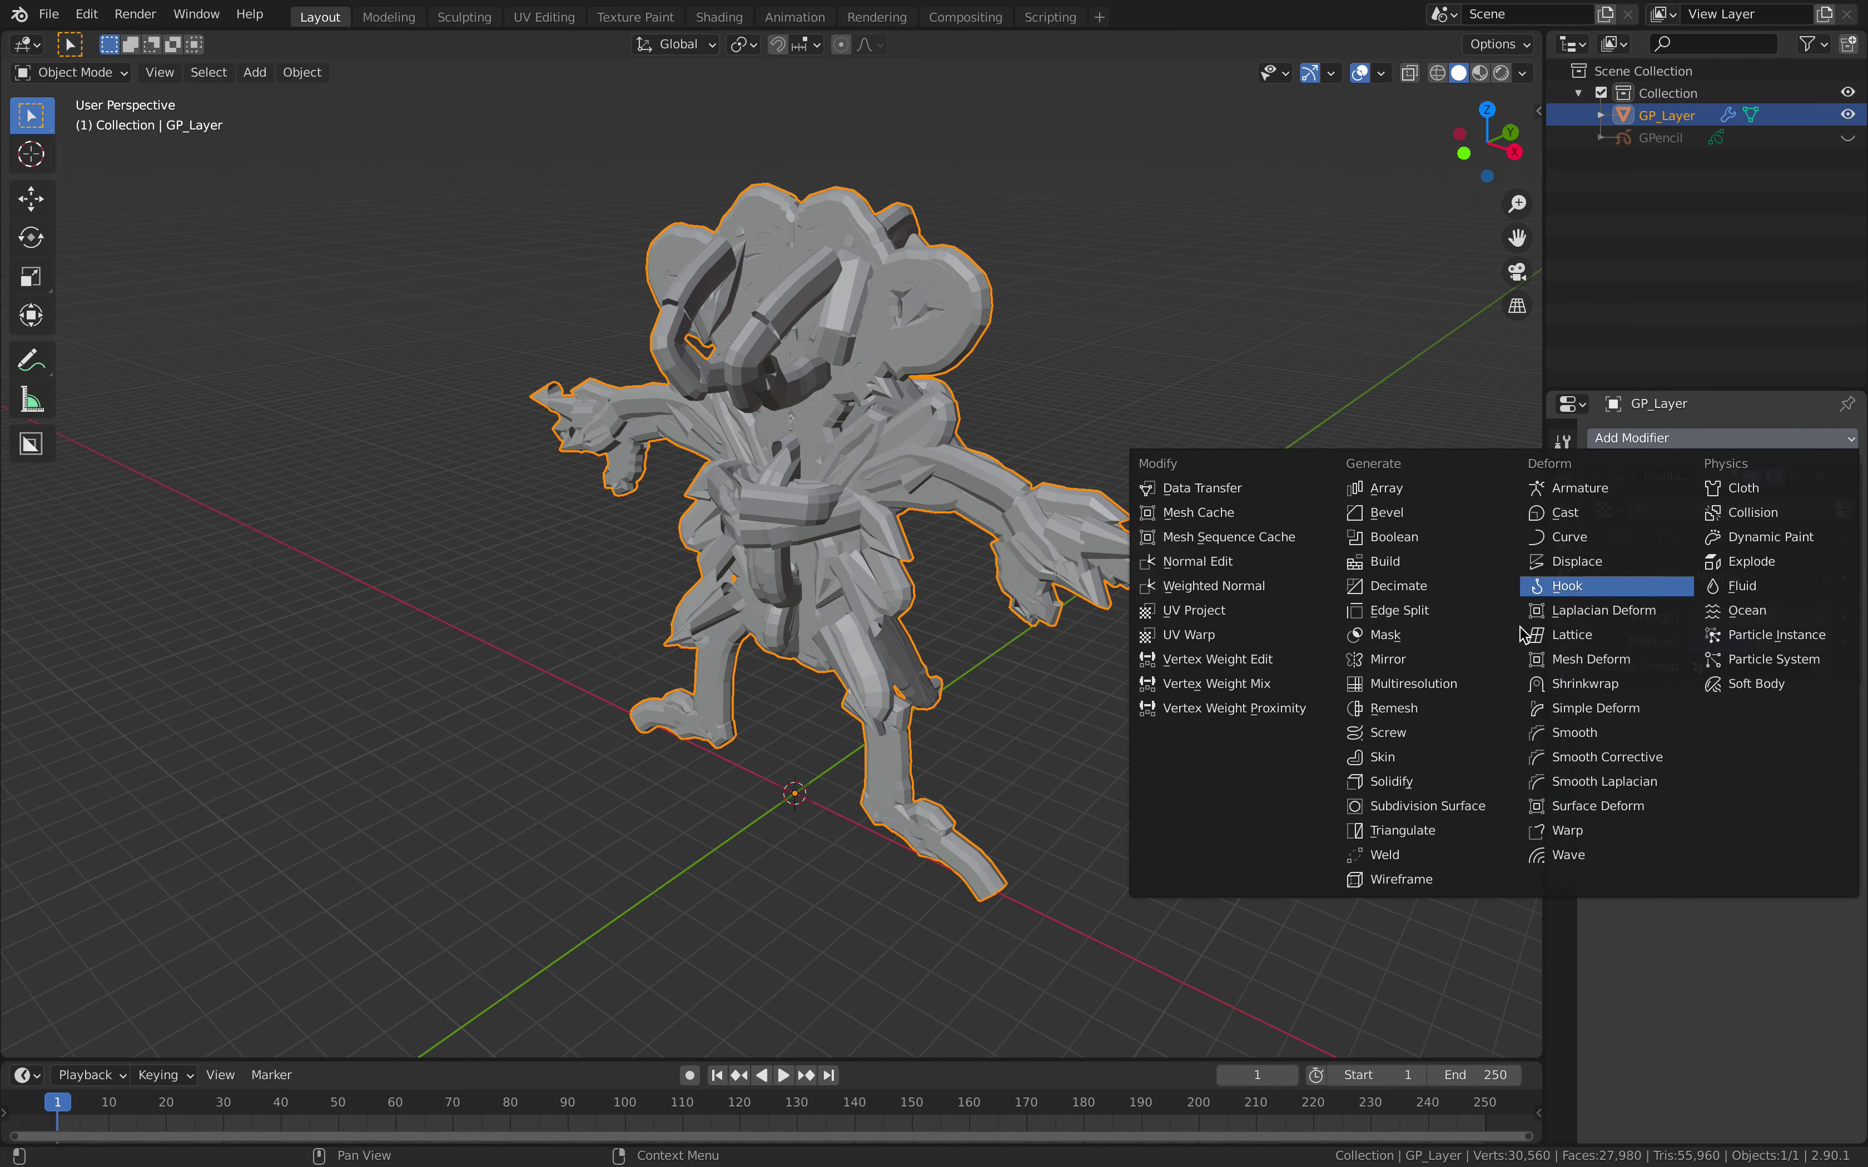
{"action": "middle_click_drag", "start_coordinate": [1149, 615], "coordinate": [1227, 594]}
{"action": "left_click", "coordinate": [1759, 765]}
{"action": "left_click_drag", "start_coordinate": [1758, 765], "coordinate": [1796, 765]}
{"action": "middle_click_drag", "start_coordinate": [1400, 646], "coordinate": [1206, 510]}
{"action": "left_click_drag", "start_coordinate": [1761, 764], "coordinate": [1718, 765]}
{"action": "mouse_move", "coordinate": [1752, 616]}
{"action": "left_mouse_down"}
{"action": "mouse_move", "coordinate": [1705, 616]}
{"action": "mouse_move", "coordinate": [1747, 615]}
{"action": "left_mouse_up"}
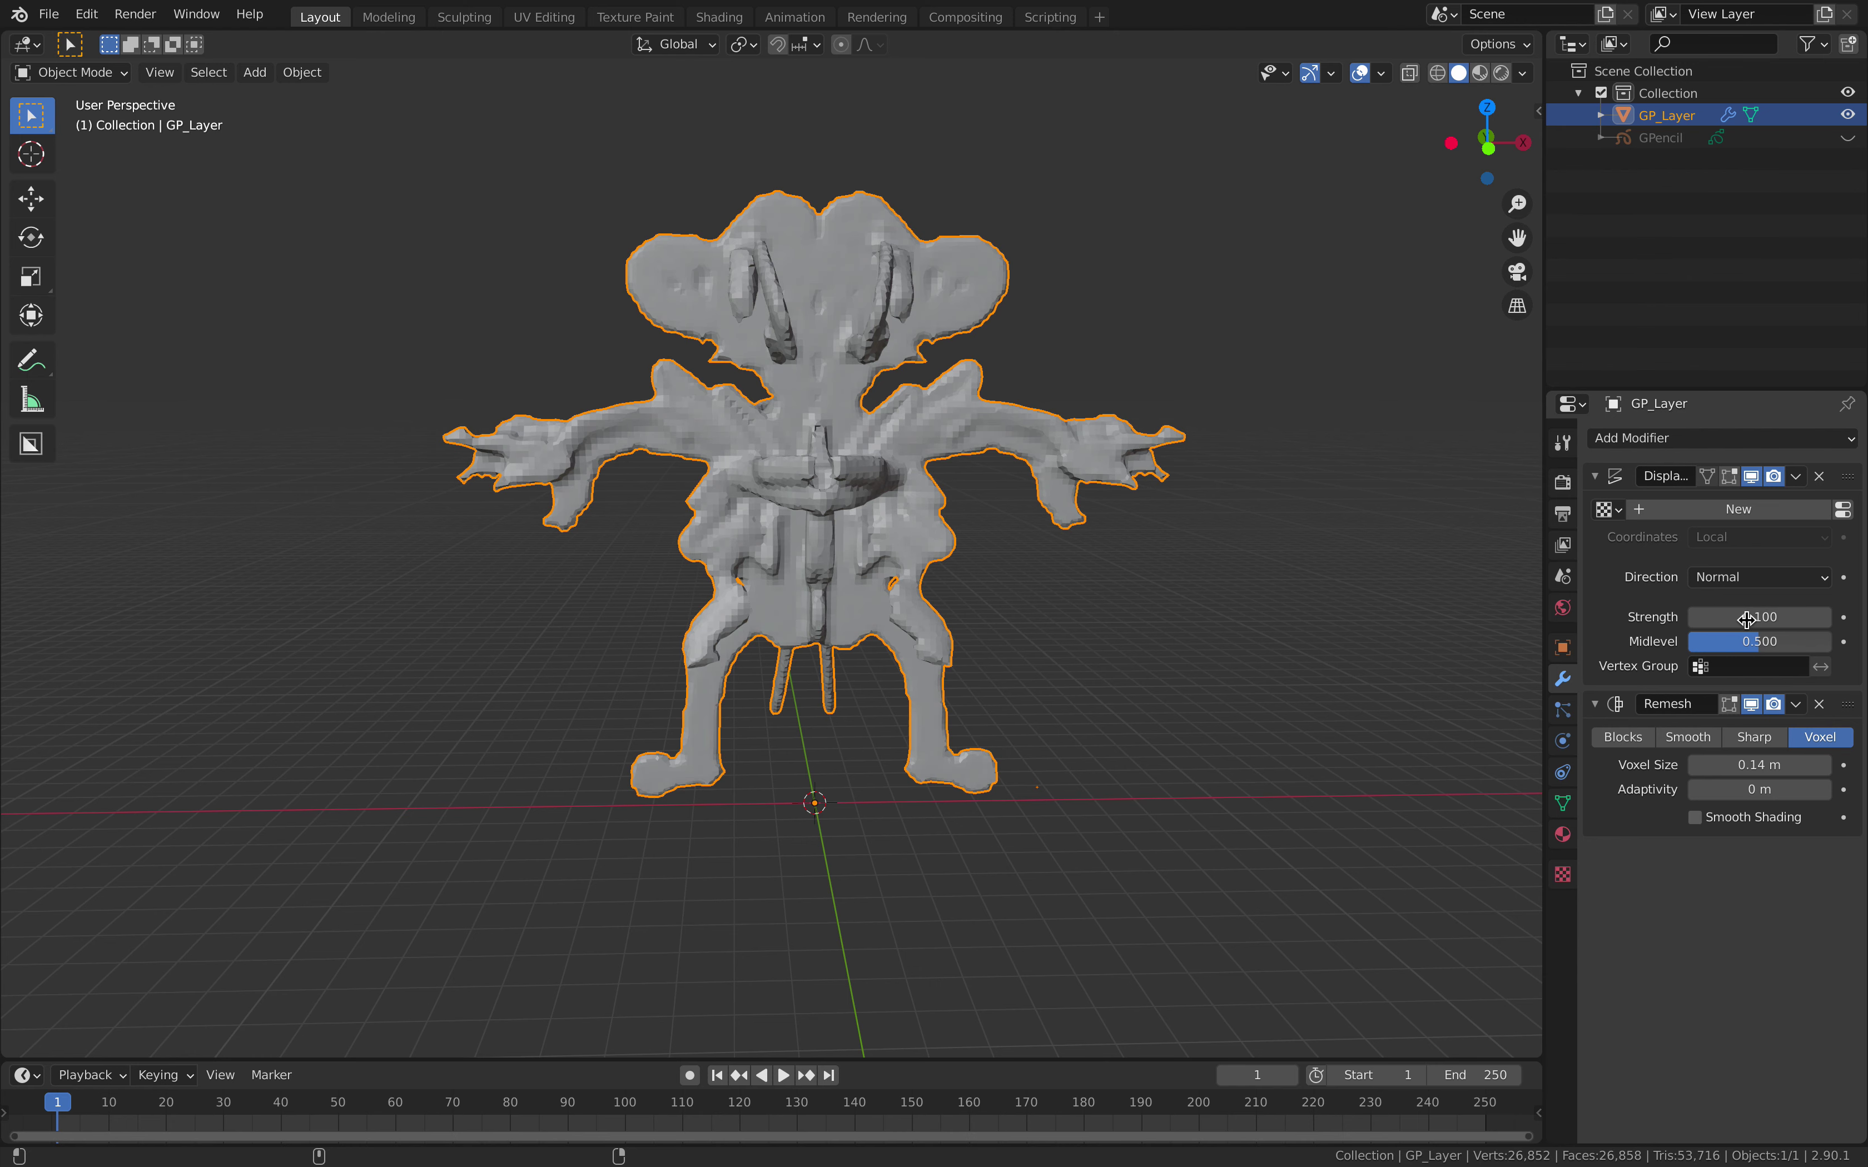
- Try a Remesh voxel size of 1 m on GP_Layer and replace it with 0.1 m
{"action": "left_click", "coordinate": [1756, 765]}
{"action": "type", "text": "1"}
{"action": "key", "text": "Return"}
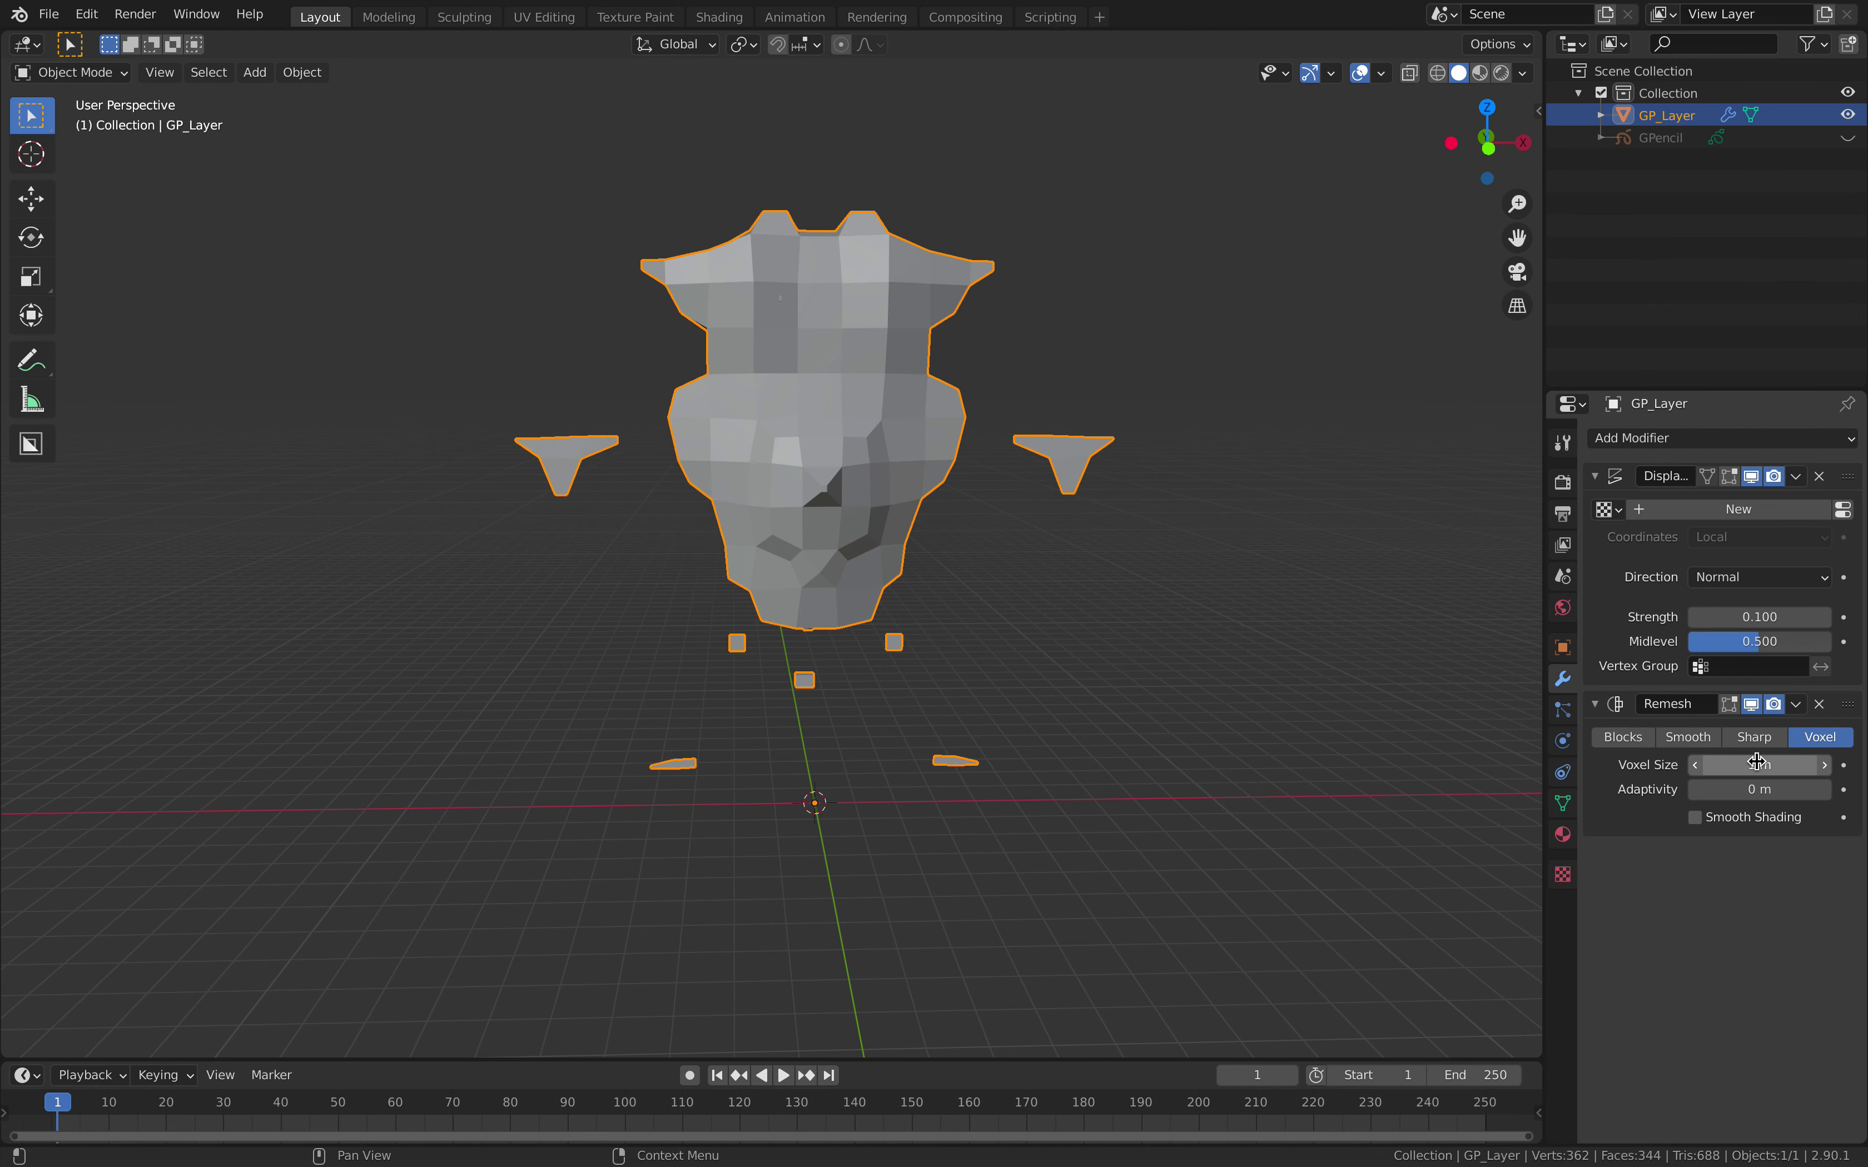
{"action": "left_click_drag", "start_coordinate": [1749, 765], "coordinate": [1760, 765]}
{"action": "left_click", "coordinate": [1749, 765]}
{"action": "type", "text": "0.1"}
{"action": "key", "text": "Return"}
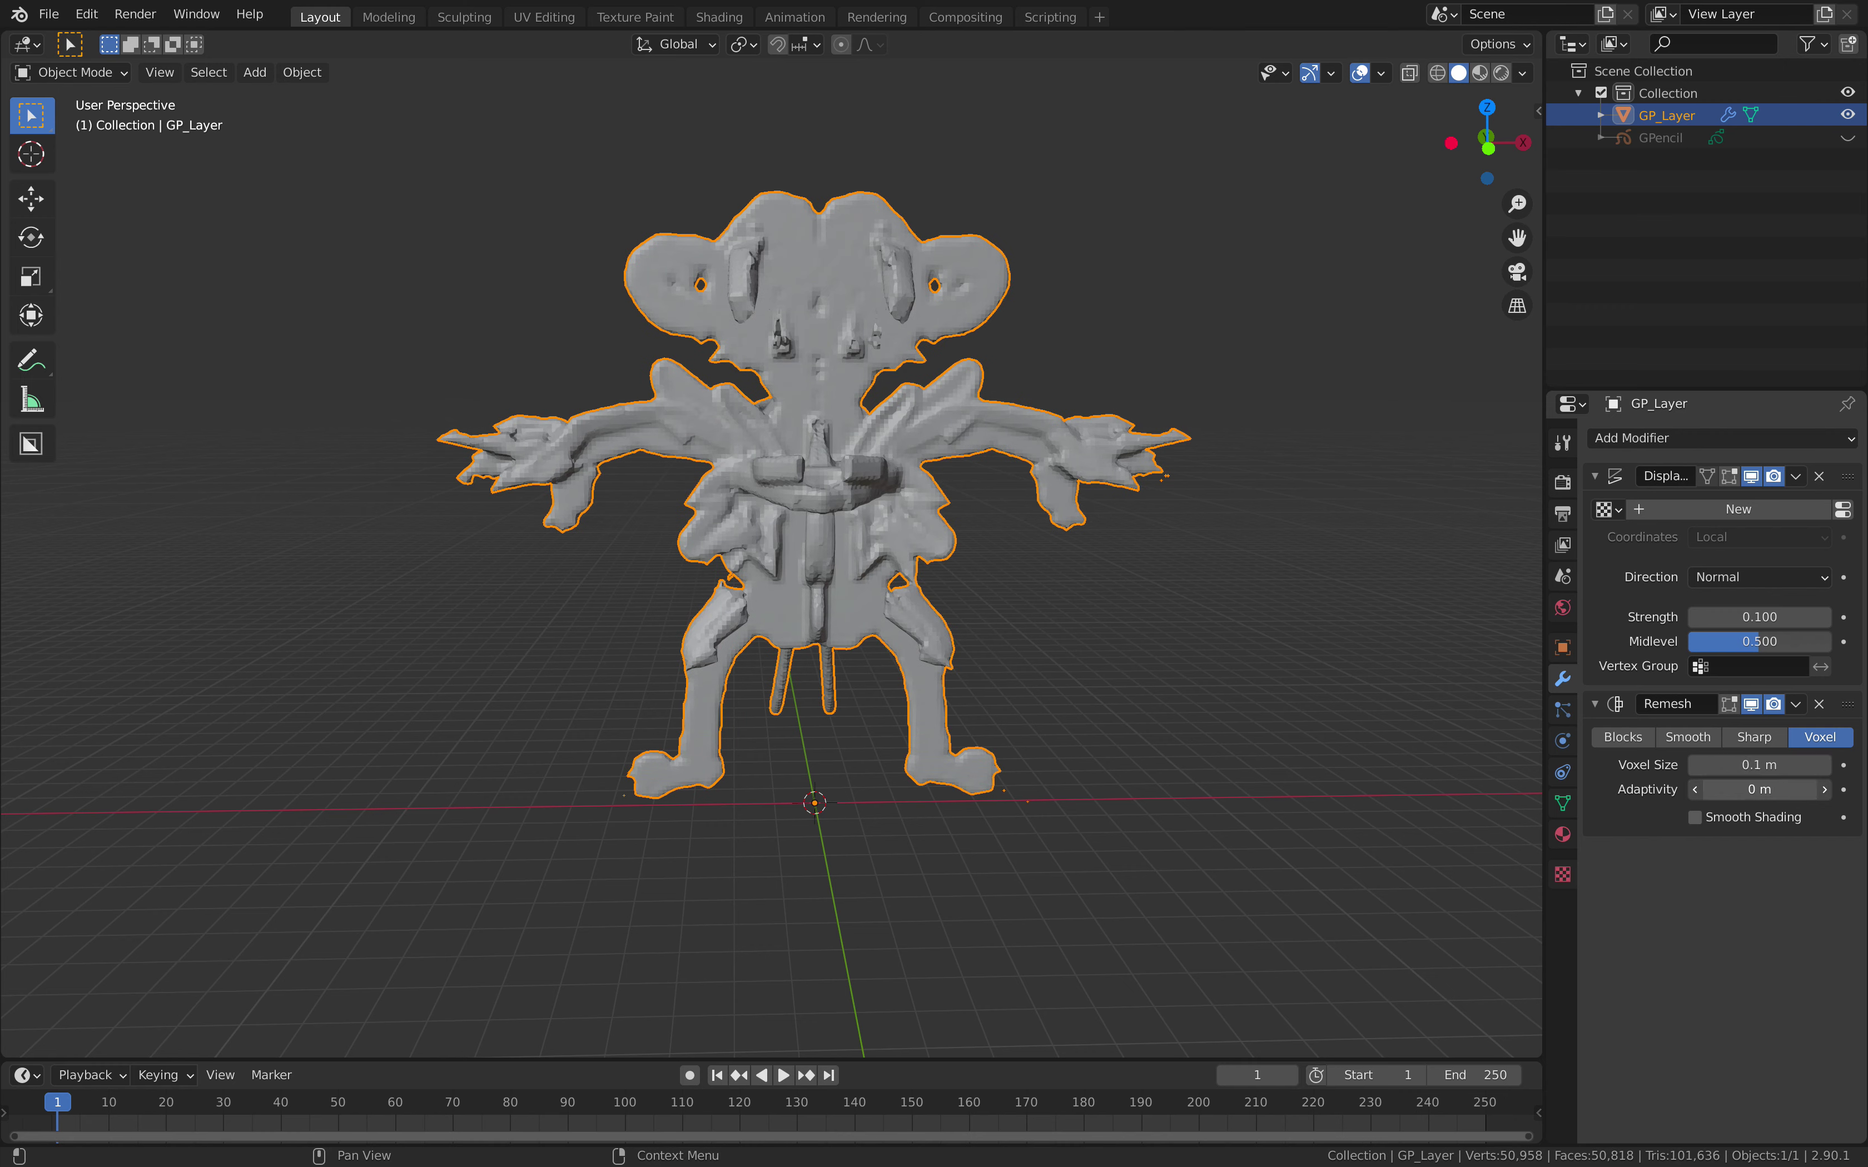
- Set the Remesh adaptivity to 0.14 m with smooth shading enabled, and remove the Displace modifier
{"action": "left_click_drag", "start_coordinate": [1728, 789], "coordinate": [1752, 789]}
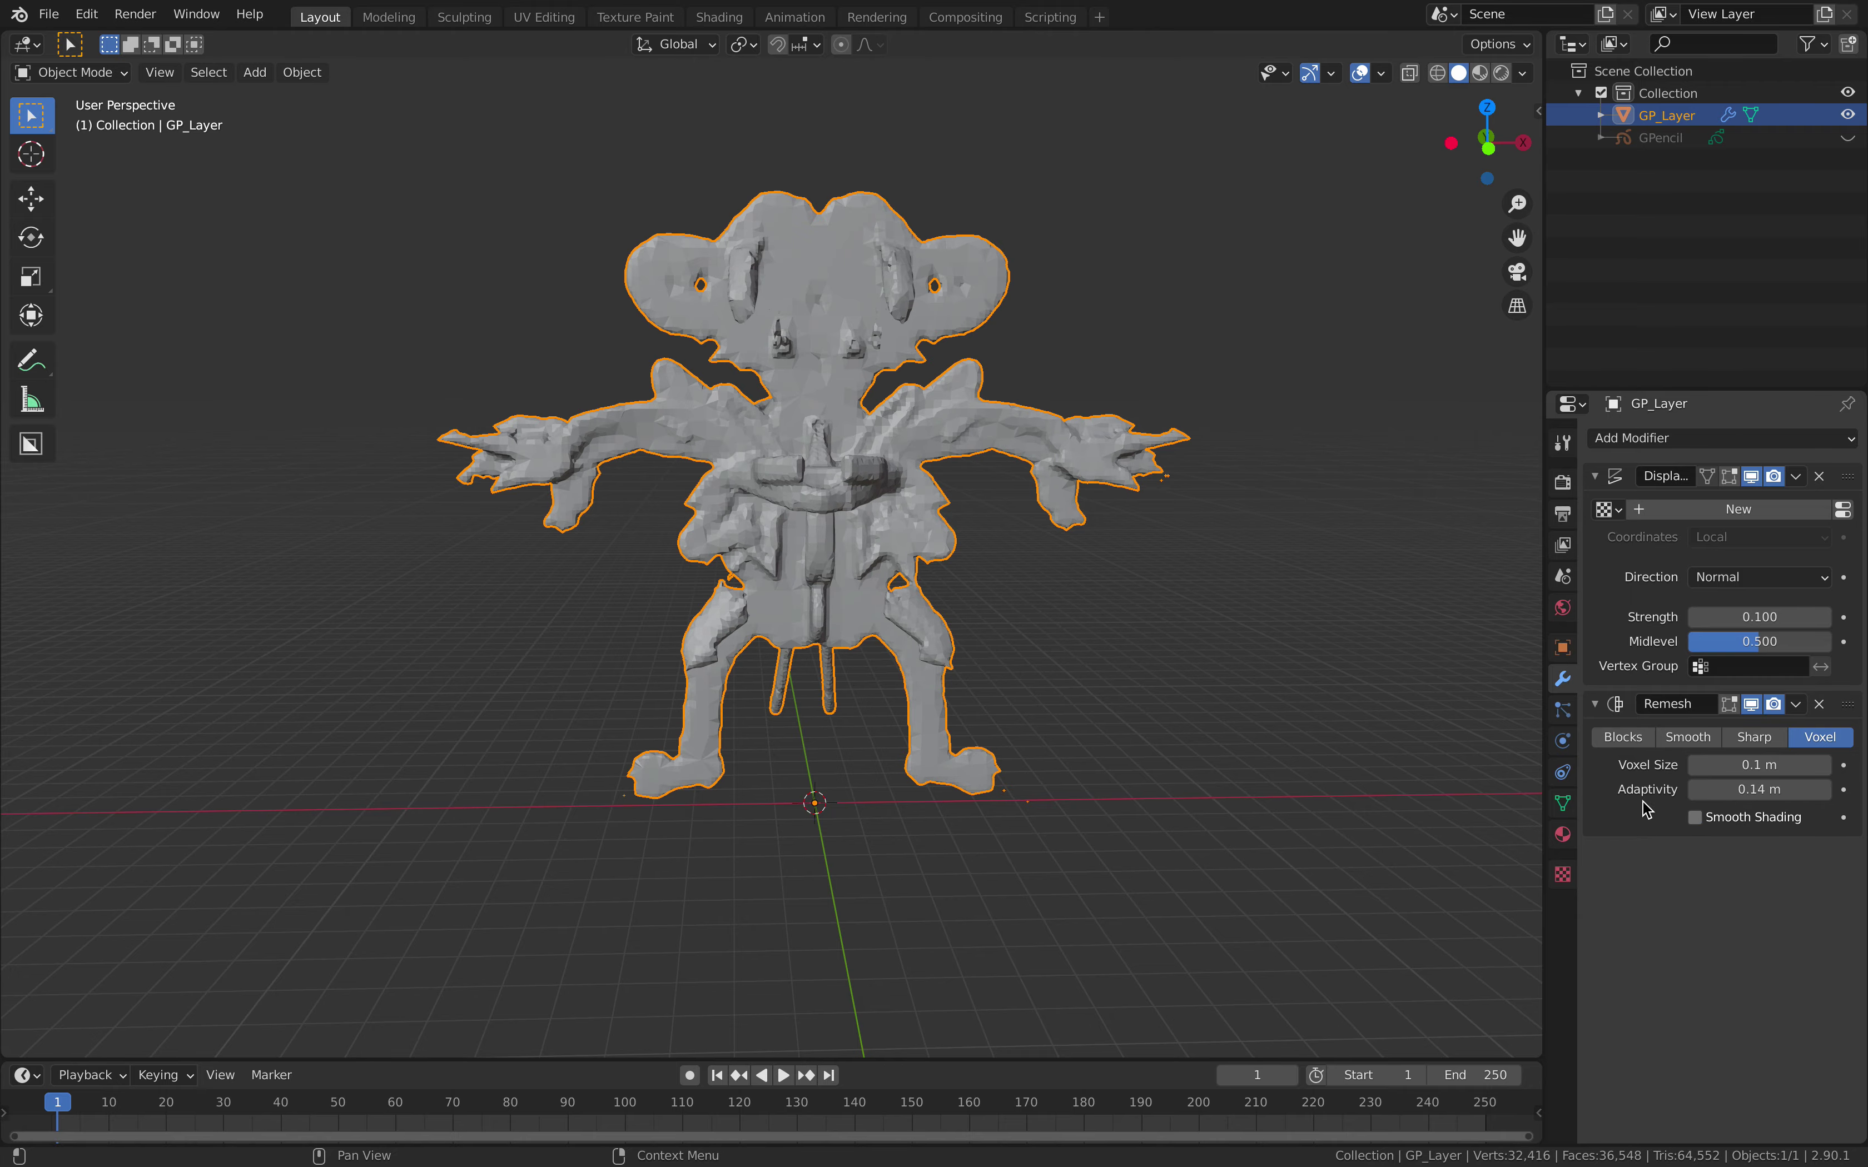
{"action": "left_click", "coordinate": [1693, 816]}
{"action": "mouse_move", "coordinate": [1038, 555]}
{"action": "middle_mouse_down"}
{"action": "mouse_move", "coordinate": [851, 579]}
{"action": "mouse_move", "coordinate": [1047, 594]}
{"action": "mouse_move", "coordinate": [872, 421]}
{"action": "mouse_move", "coordinate": [902, 380]}
{"action": "middle_mouse_up"}
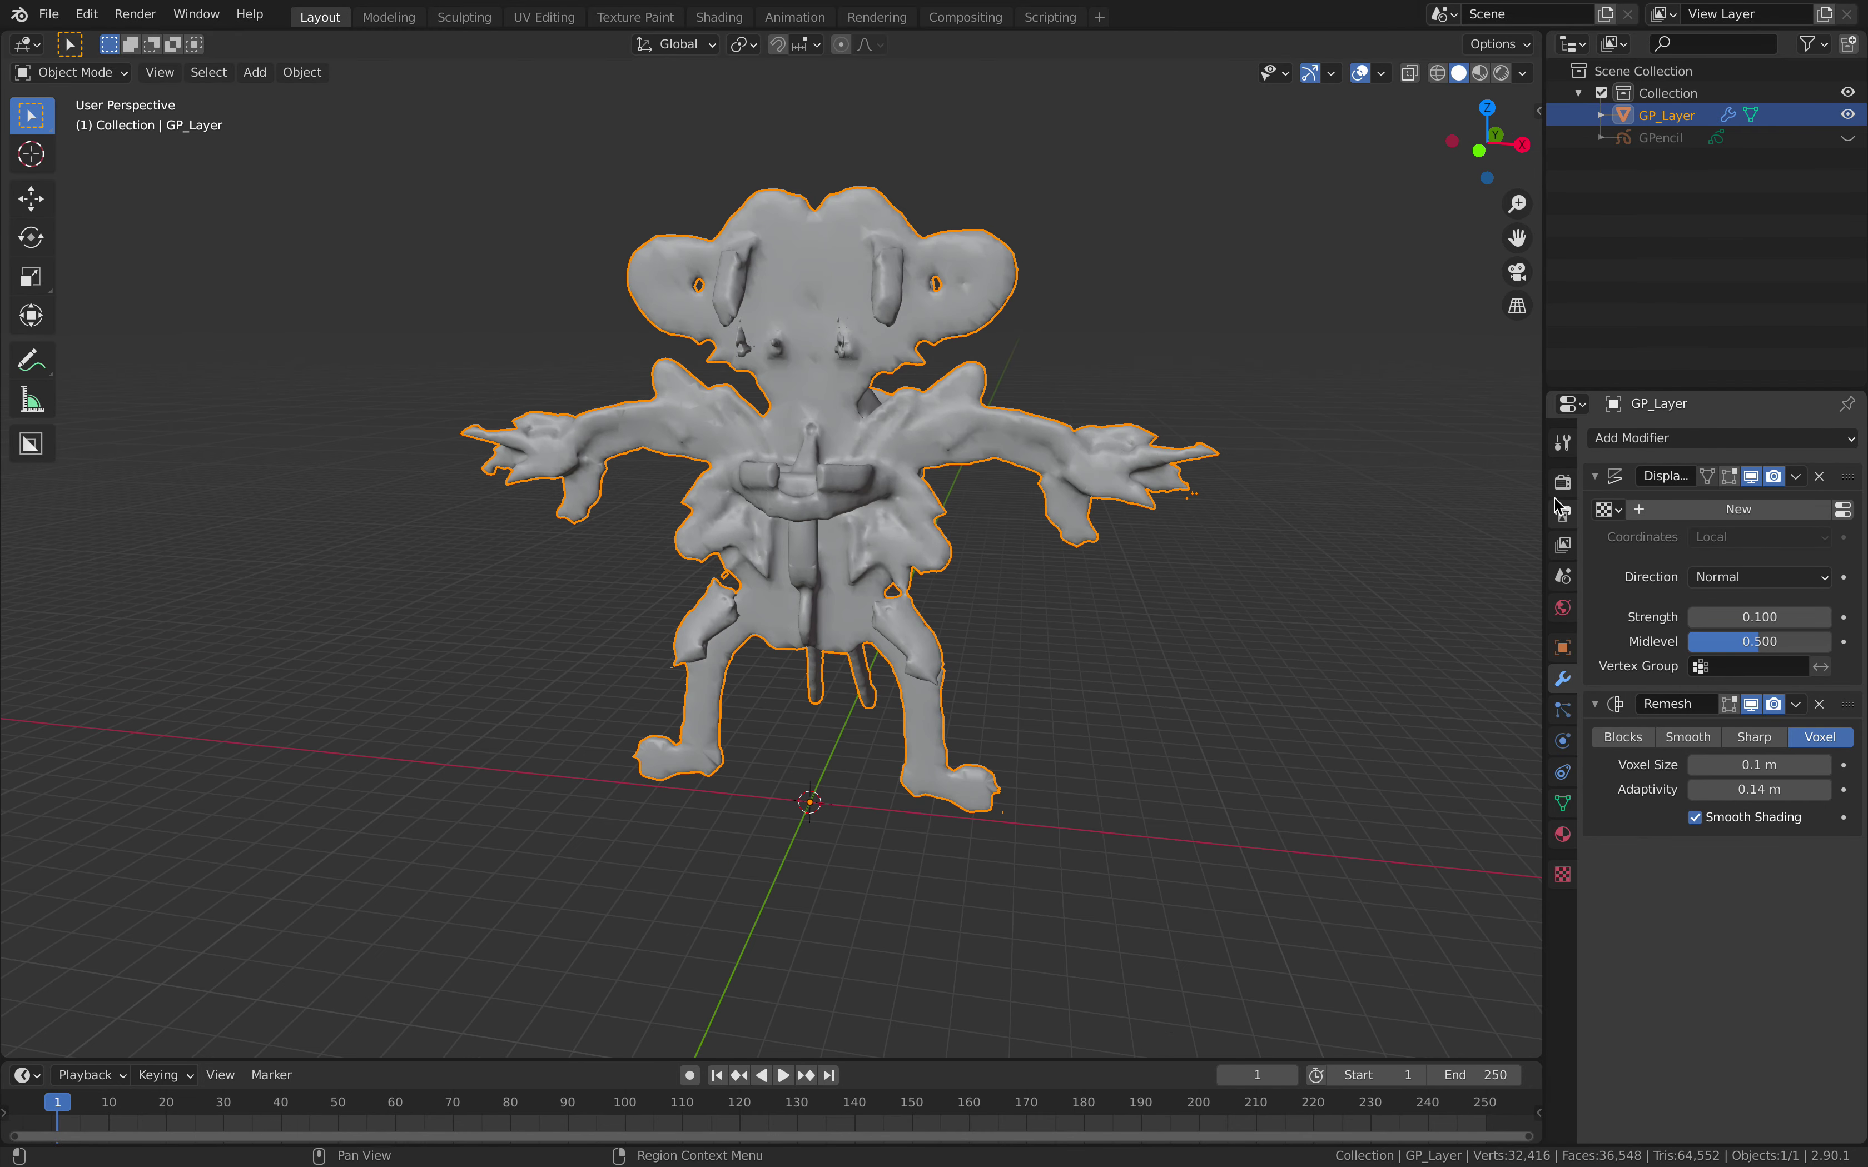
{"action": "left_click", "coordinate": [1820, 476]}
{"action": "middle_click_drag", "start_coordinate": [1275, 434], "coordinate": [1034, 383]}
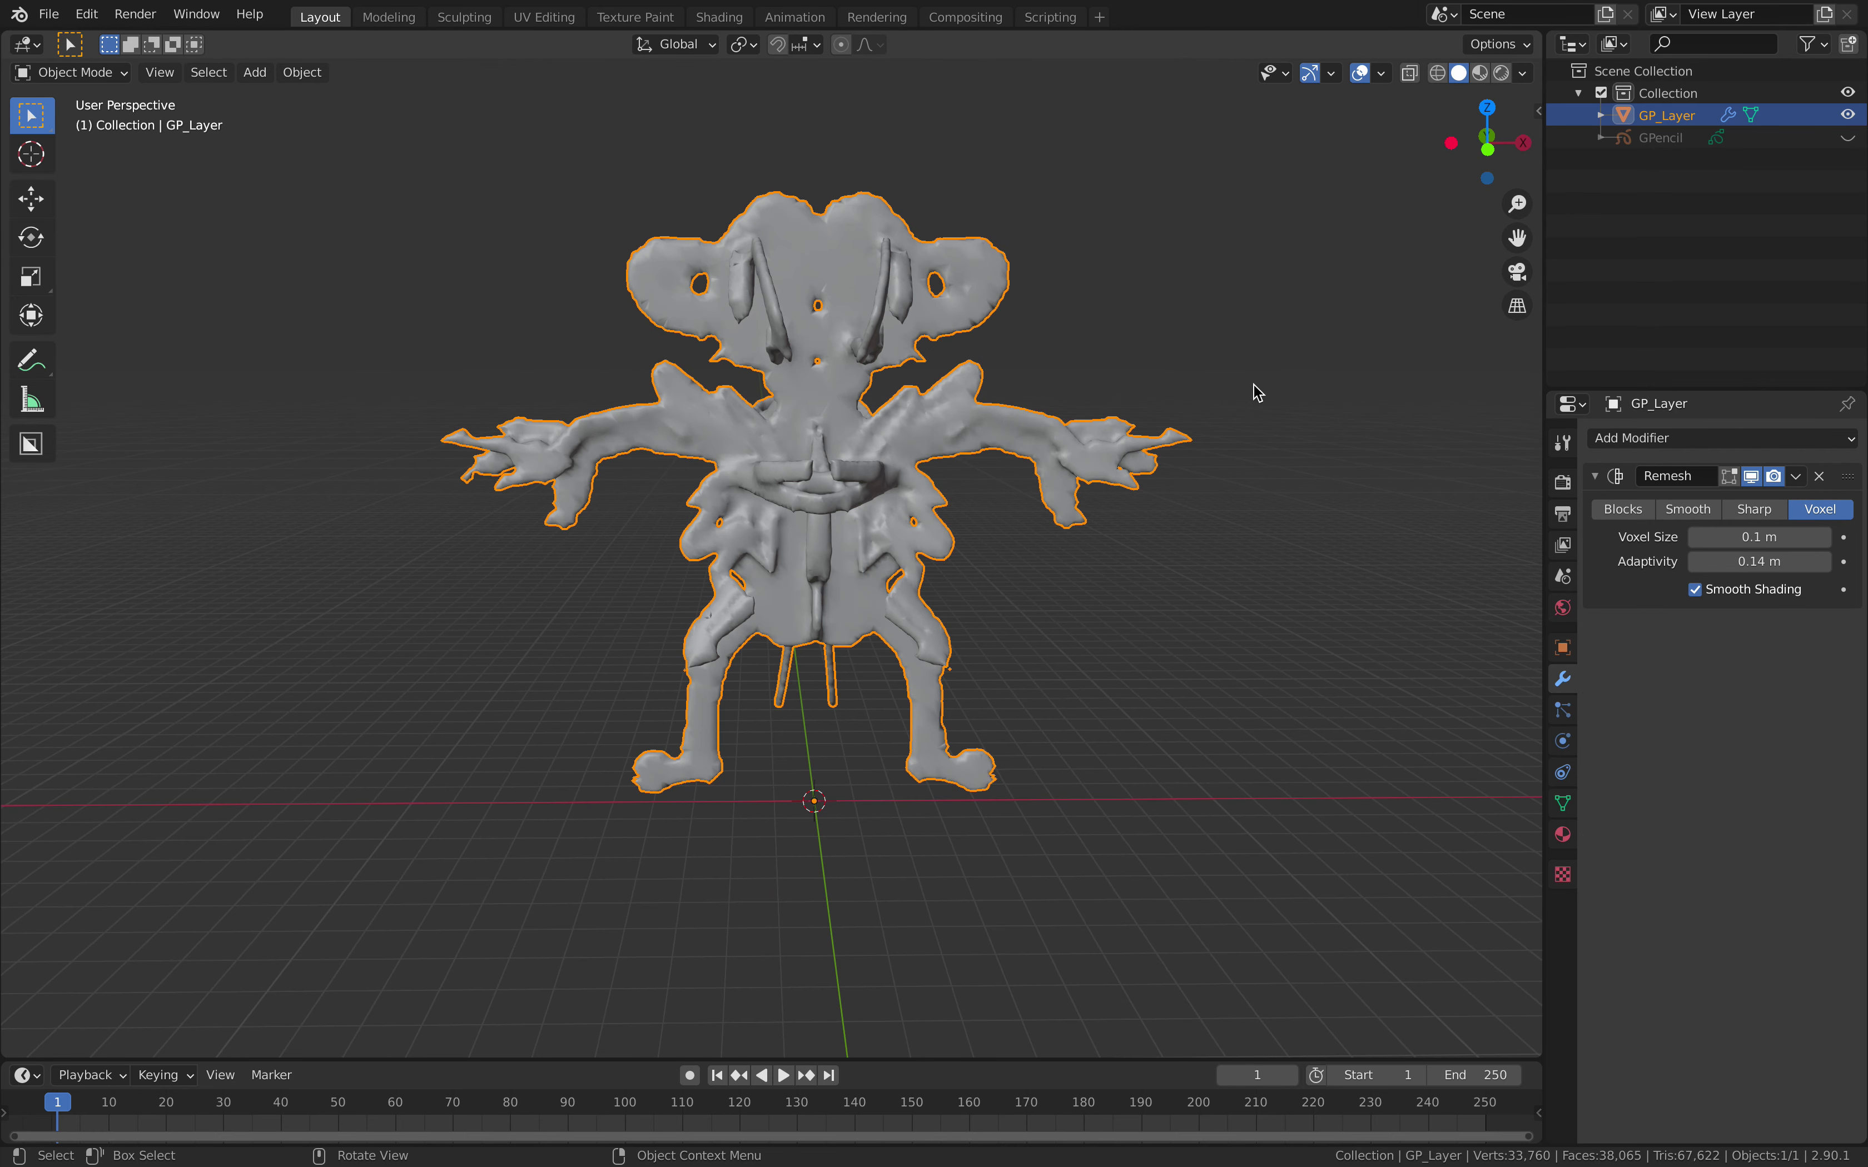
- Unhide the original GPencil drawing, select it and move it along the Y axis in front of the mesh
{"action": "left_click", "coordinate": [1847, 138]}
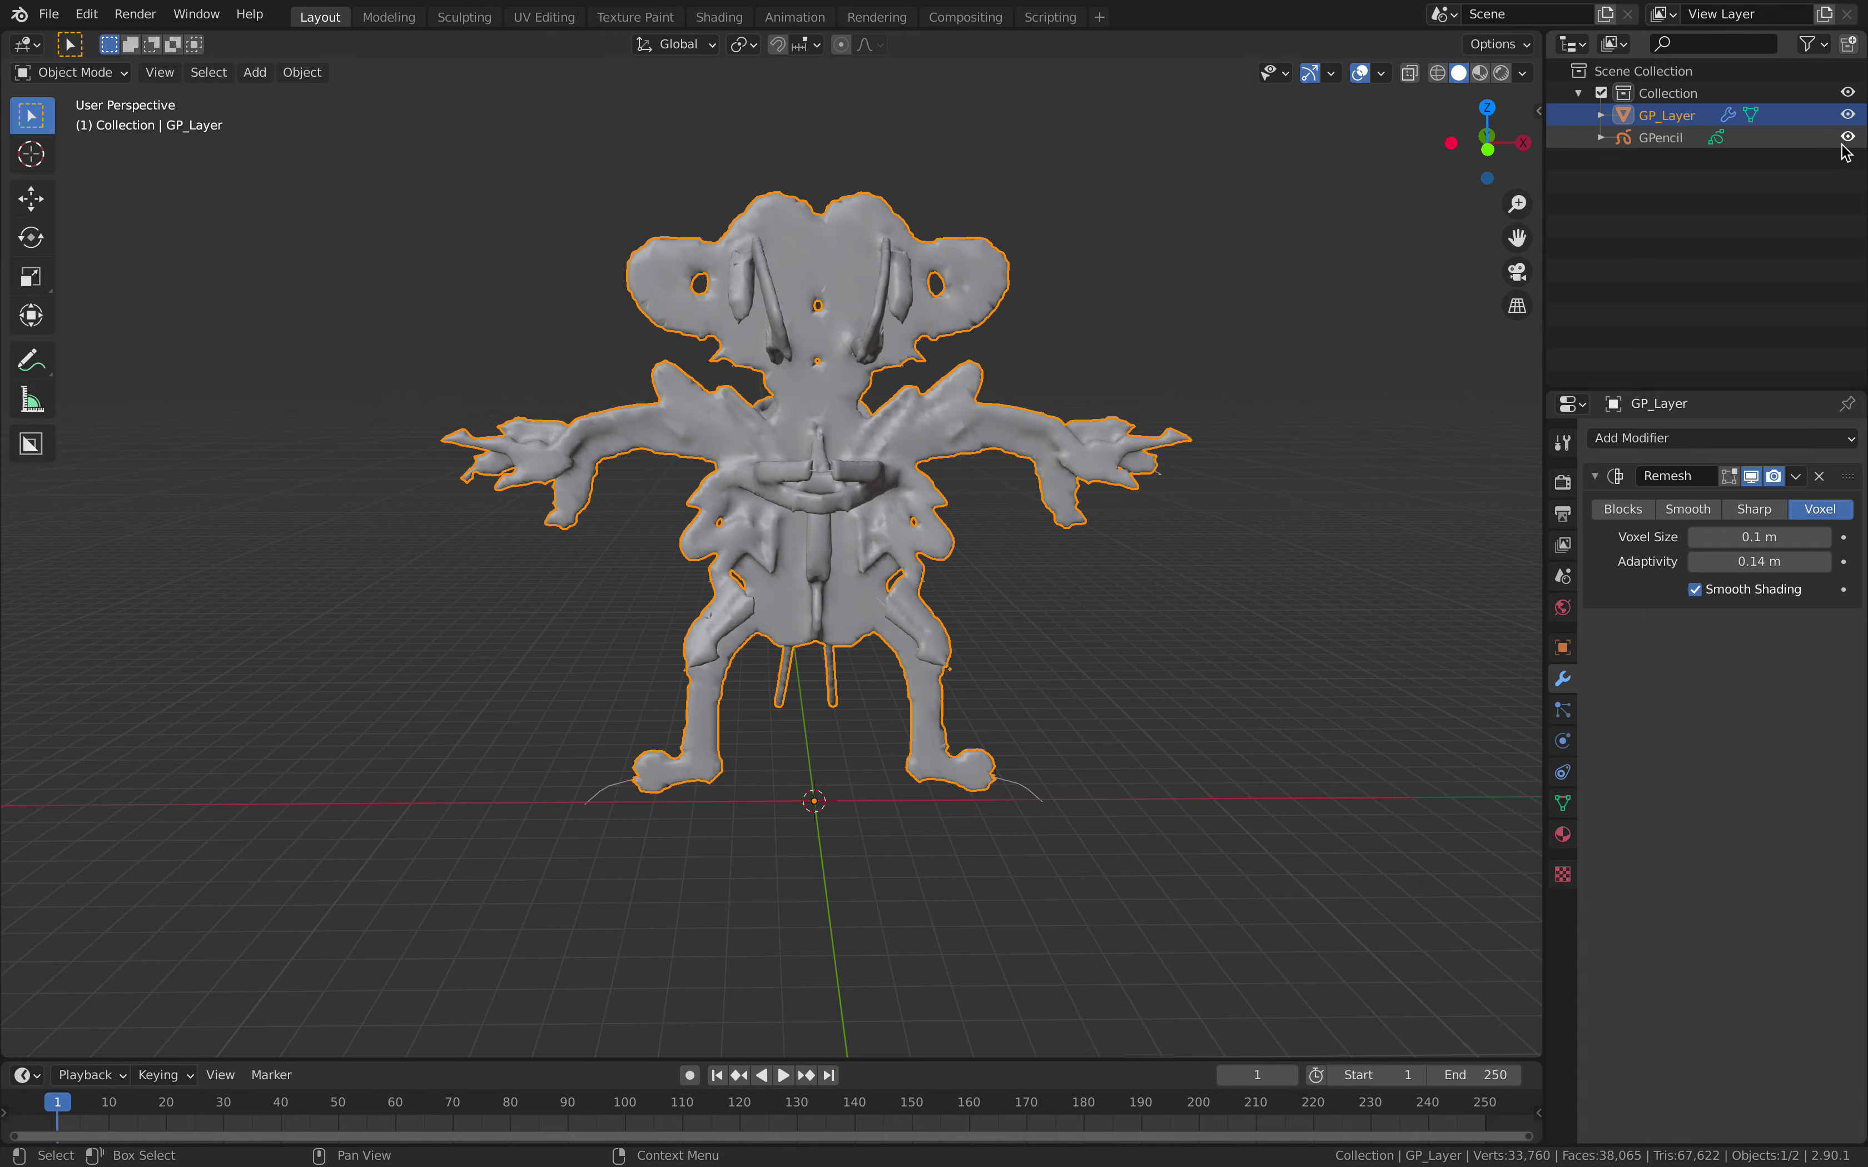
{"action": "left_click", "coordinate": [1069, 763]}
{"action": "middle_click_drag", "start_coordinate": [889, 459], "coordinate": [780, 478]}
{"action": "key", "text": "g"}
{"action": "key", "text": "y"}
{"action": "left_click", "coordinate": [810, 510]}
- Move the GPencil drawing about -0.99 m along the Y axis, clear of the mesh creature
{"action": "left_click", "coordinate": [1007, 371]}
{"action": "middle_click_drag", "start_coordinate": [1007, 371], "coordinate": [1038, 372]}
{"action": "left_click", "coordinate": [919, 896]}
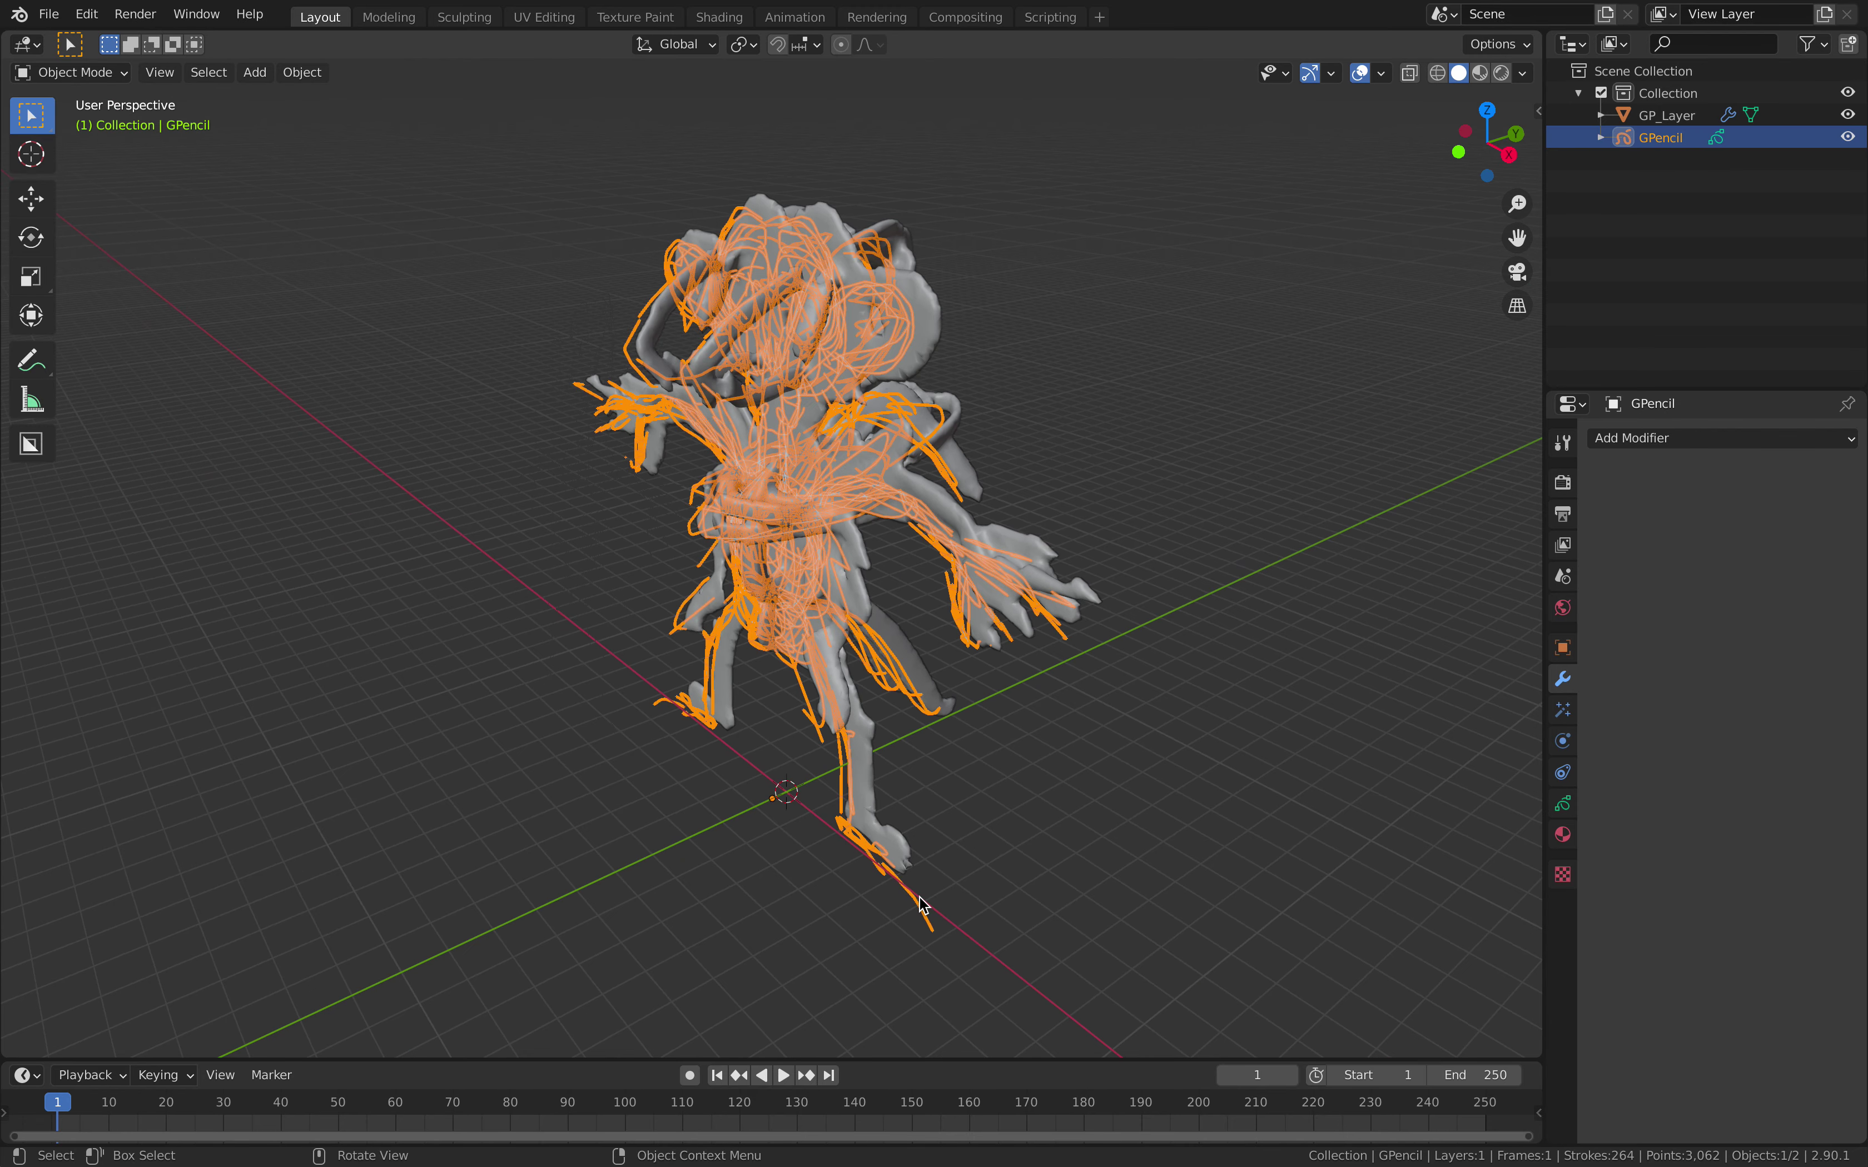
{"action": "key", "text": "g"}
{"action": "key", "text": "y"}
{"action": "left_click", "coordinate": [916, 837]}
{"action": "middle_click_drag", "start_coordinate": [963, 810], "coordinate": [1131, 789]}
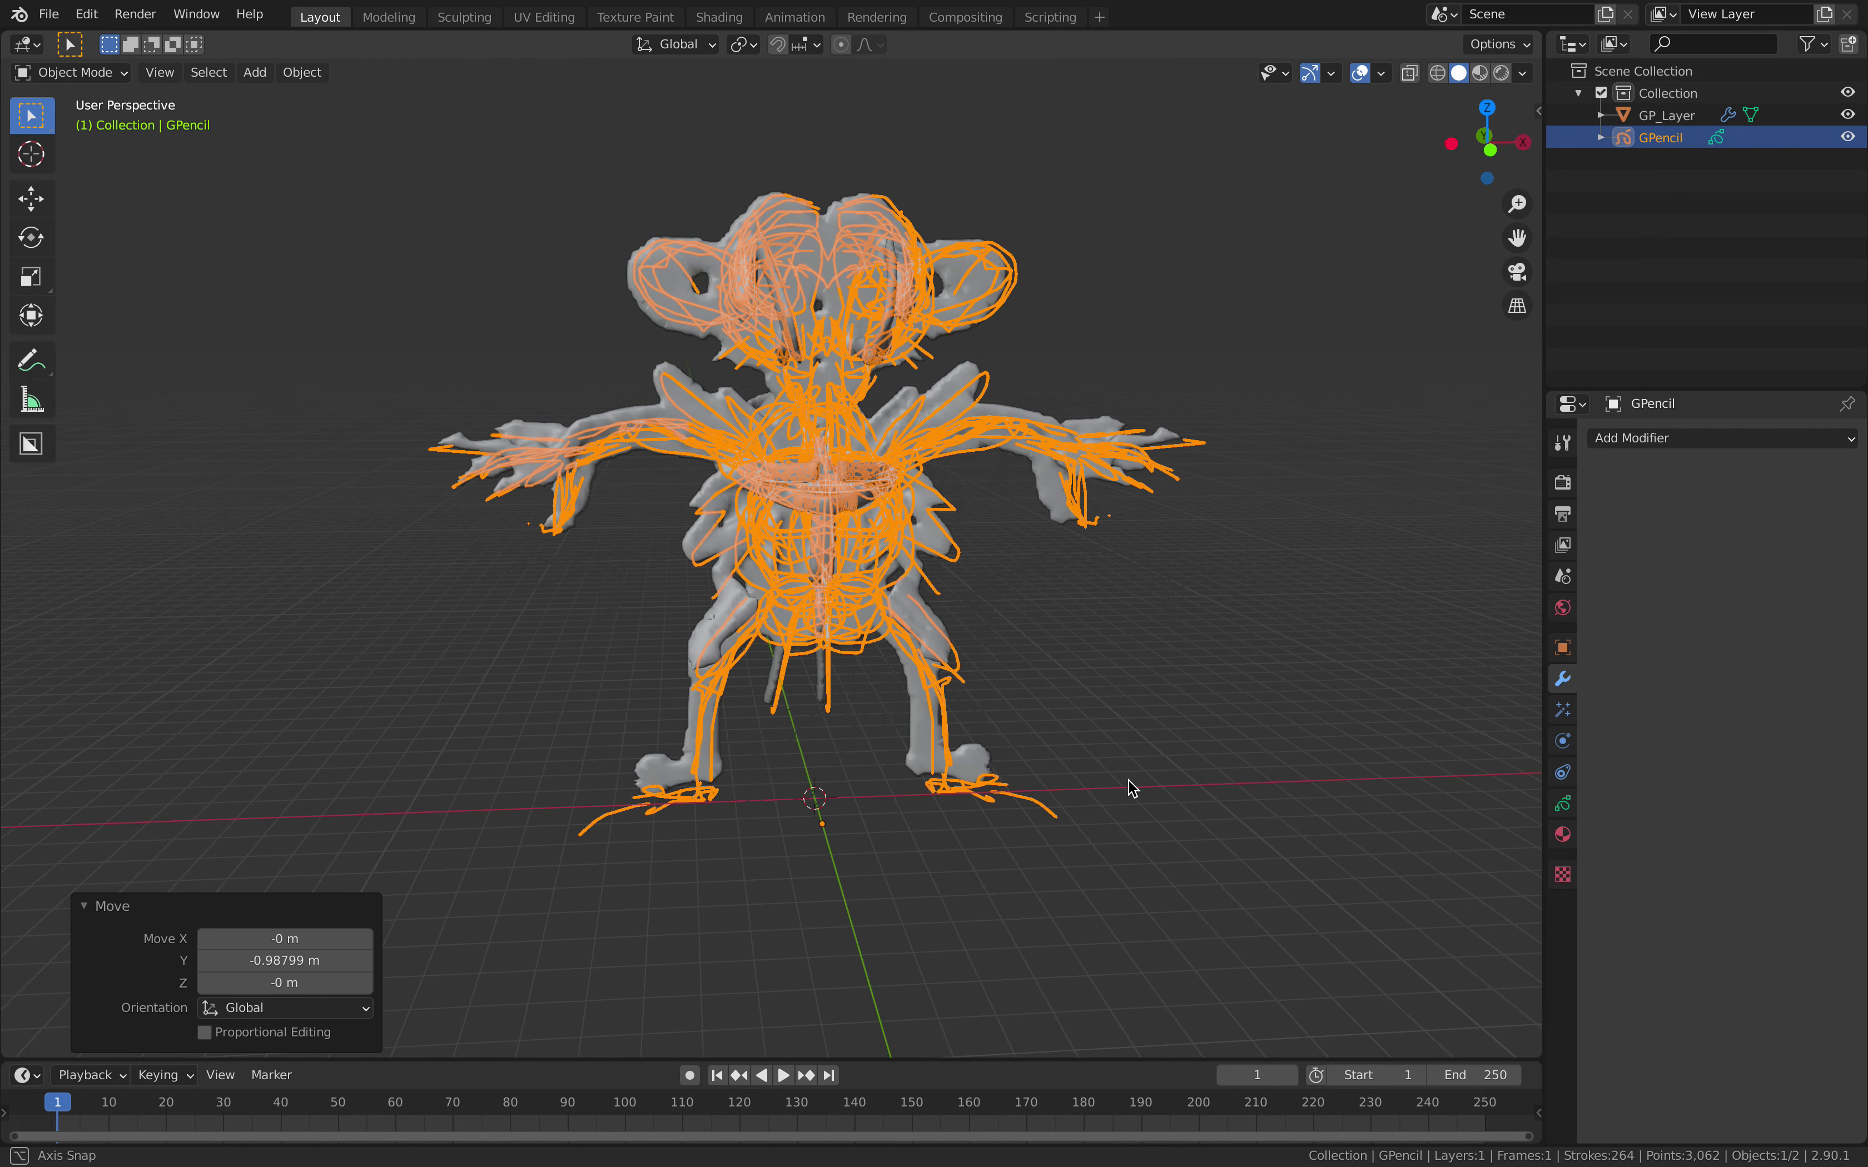
- Convert the GPencil drawing to a path curve, hide the original drawing and select the new GP_Layer.001 curve
{"action": "right_click", "coordinate": [950, 671]}
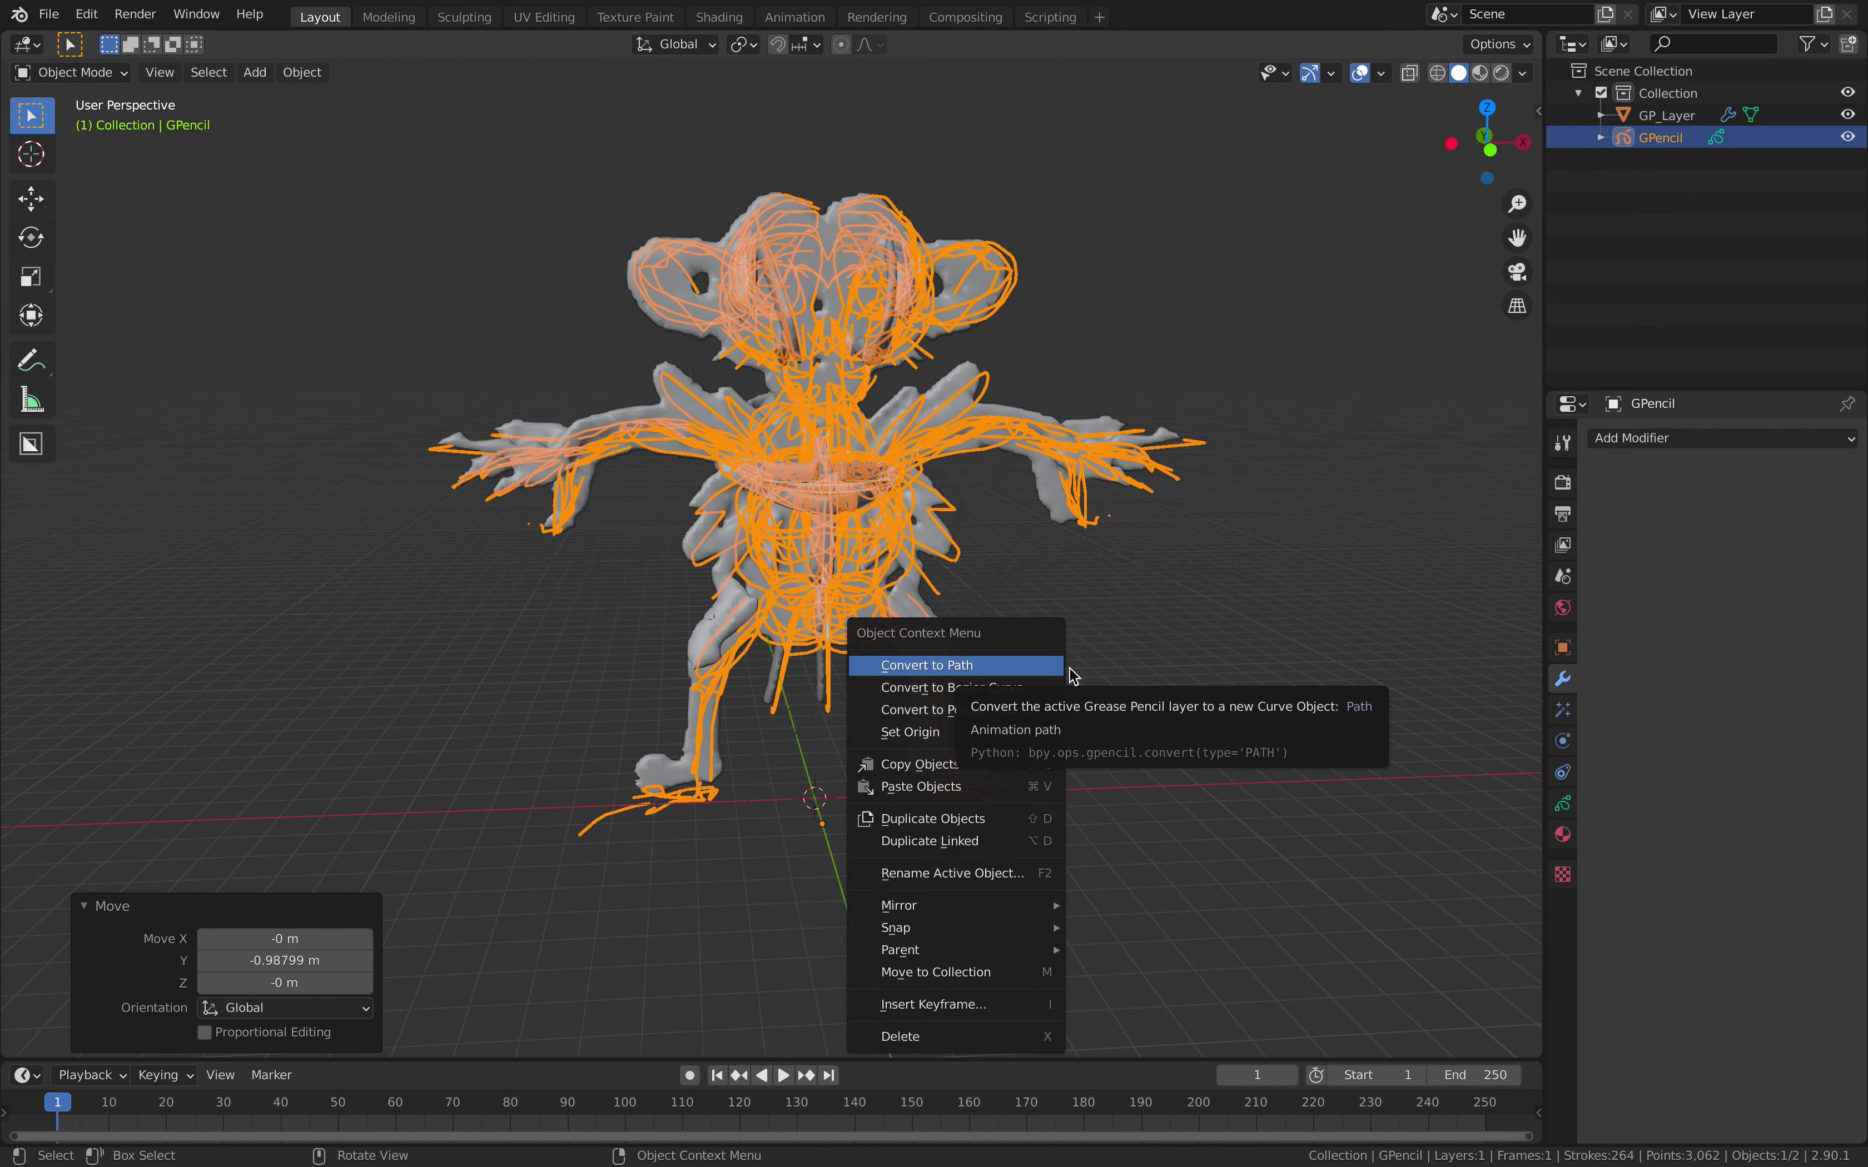
{"action": "left_click", "coordinate": [1005, 665]}
{"action": "left_click", "coordinate": [1848, 159]}
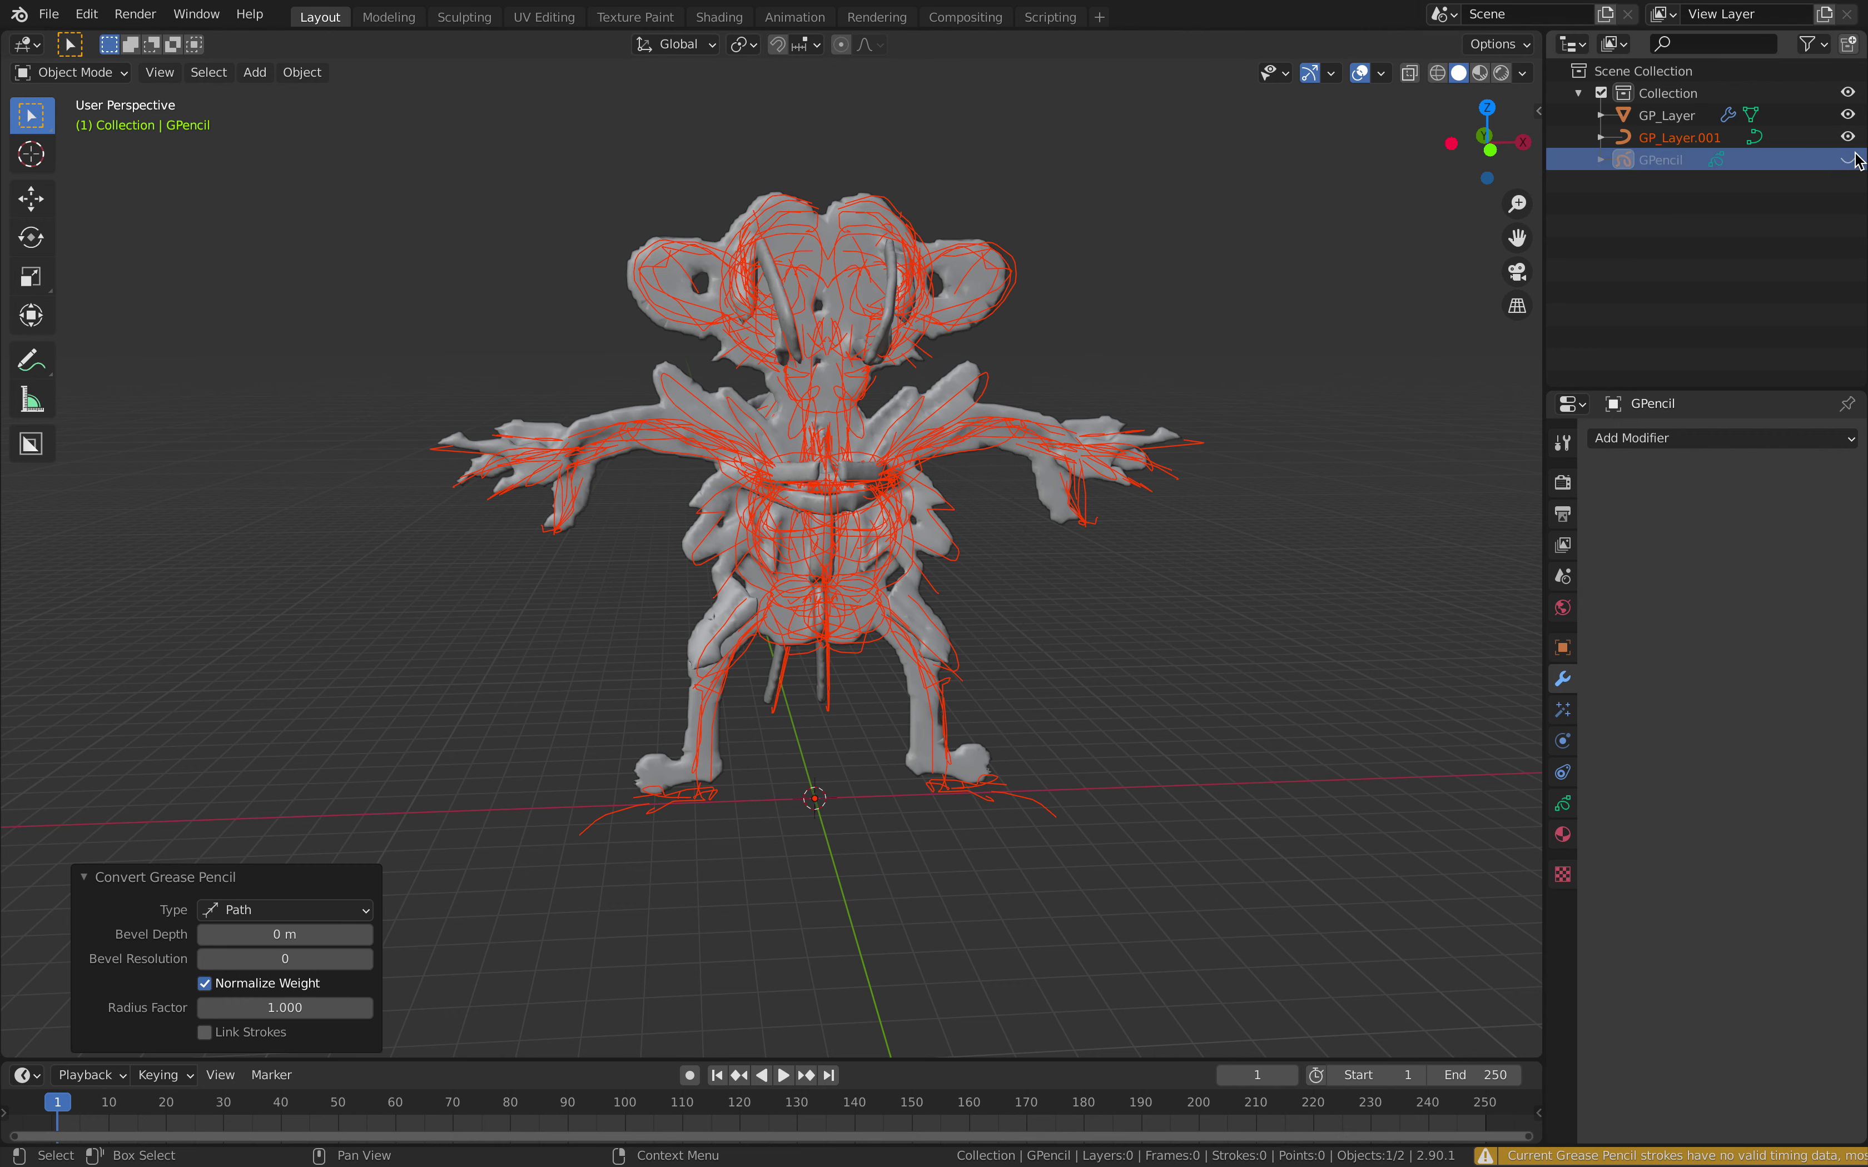
{"action": "left_click", "coordinate": [1681, 138]}
- Thicken the GP_Layer.001 curve with an extrude of 0.03 m and a bevel depth of 0.018 m
{"action": "left_click", "coordinate": [1563, 773]}
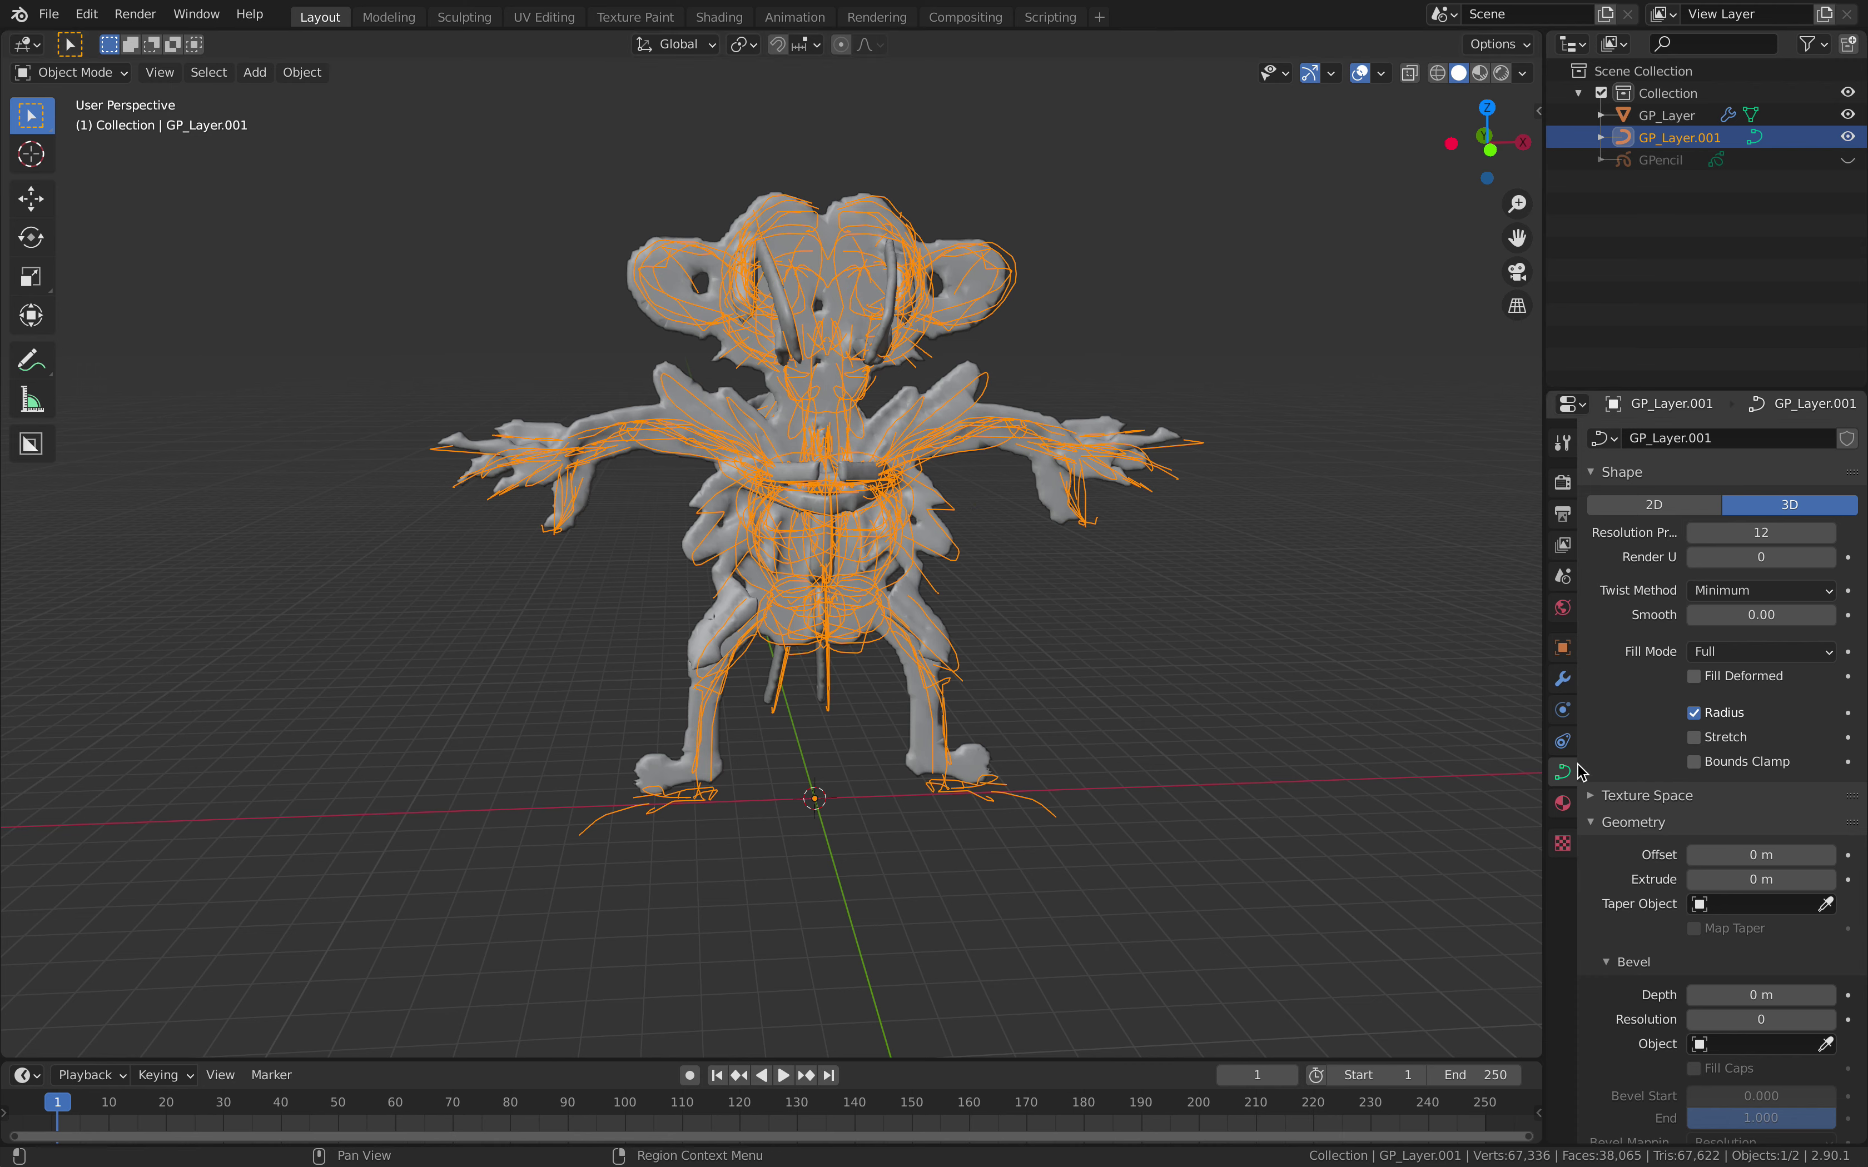
{"action": "left_click_drag", "start_coordinate": [1729, 881], "coordinate": [1768, 881]}
{"action": "left_click_drag", "start_coordinate": [1732, 996], "coordinate": [1746, 995]}
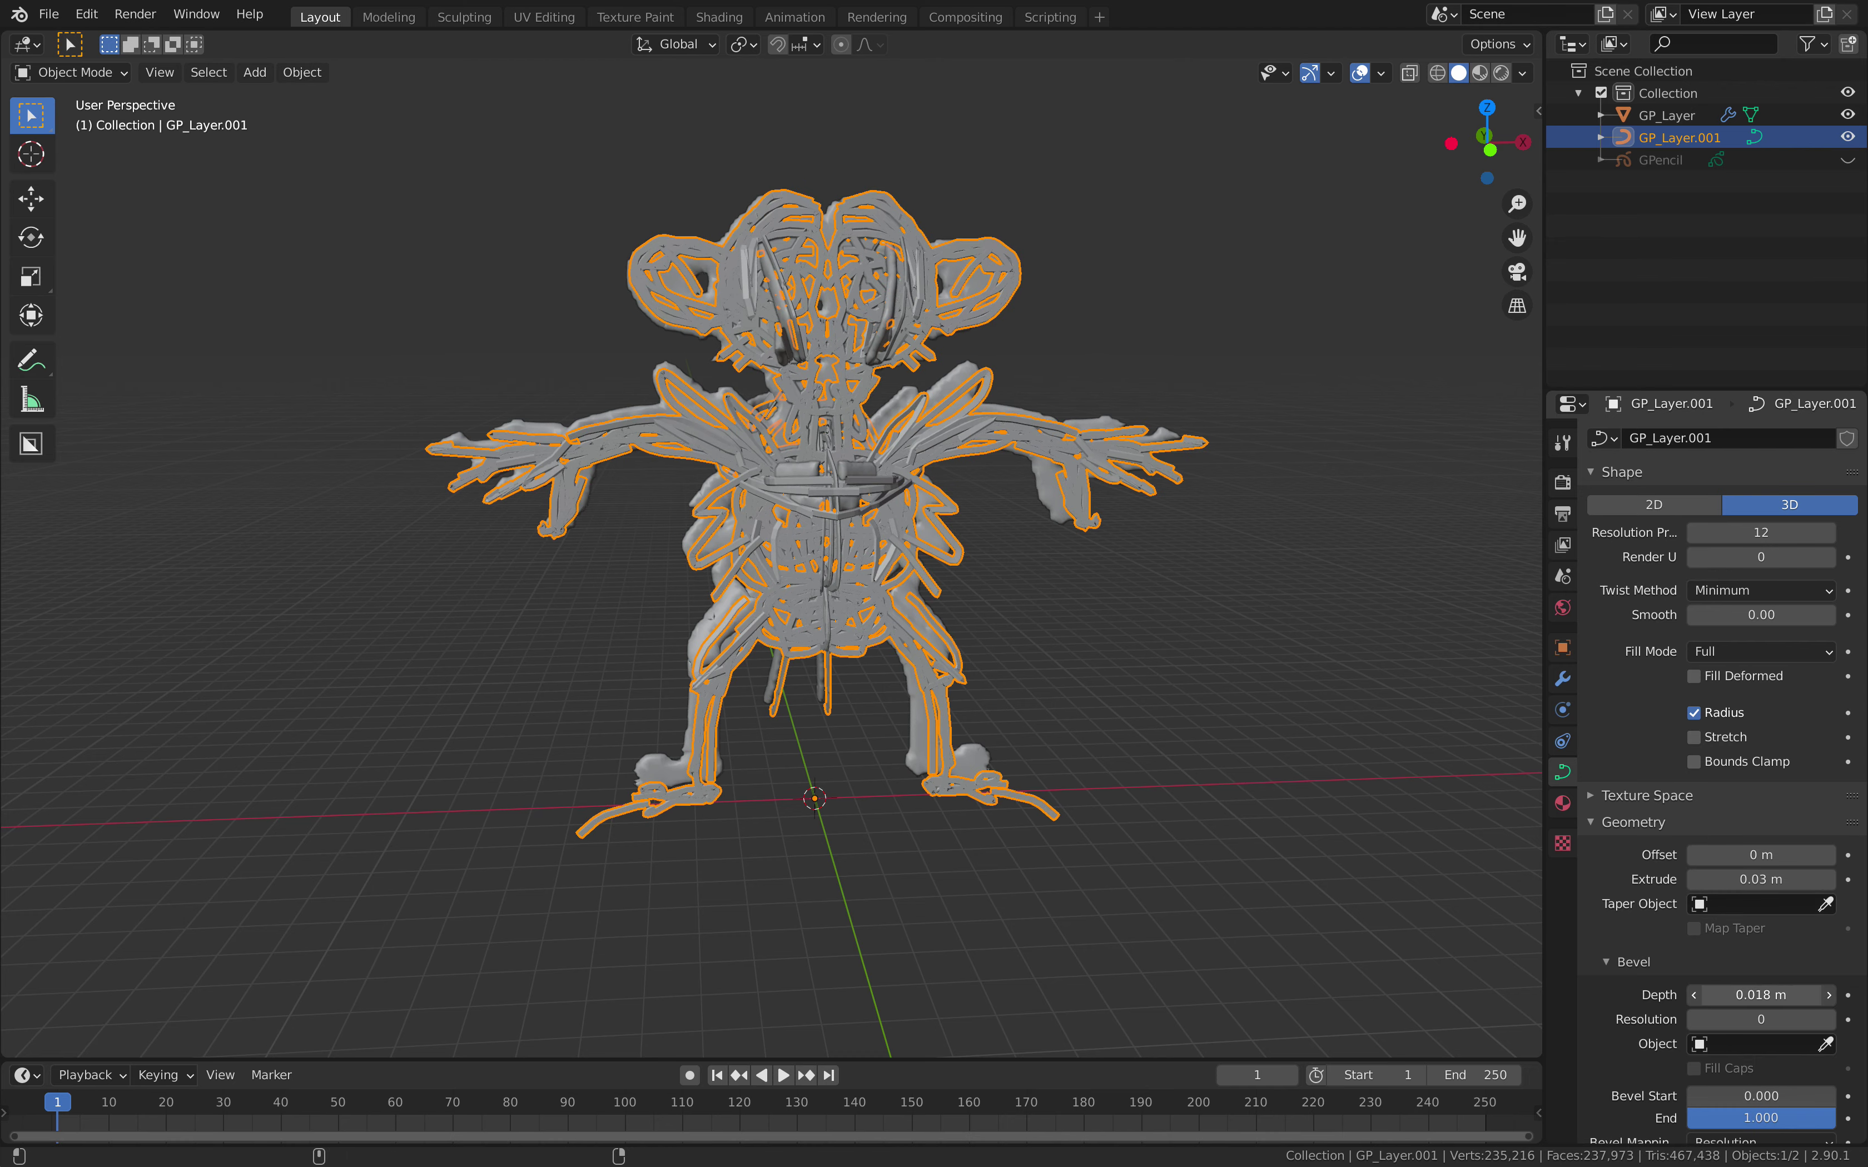
{"action": "left_click", "coordinate": [1195, 637]}
{"action": "middle_click_drag", "start_coordinate": [1196, 638], "coordinate": [1234, 617]}
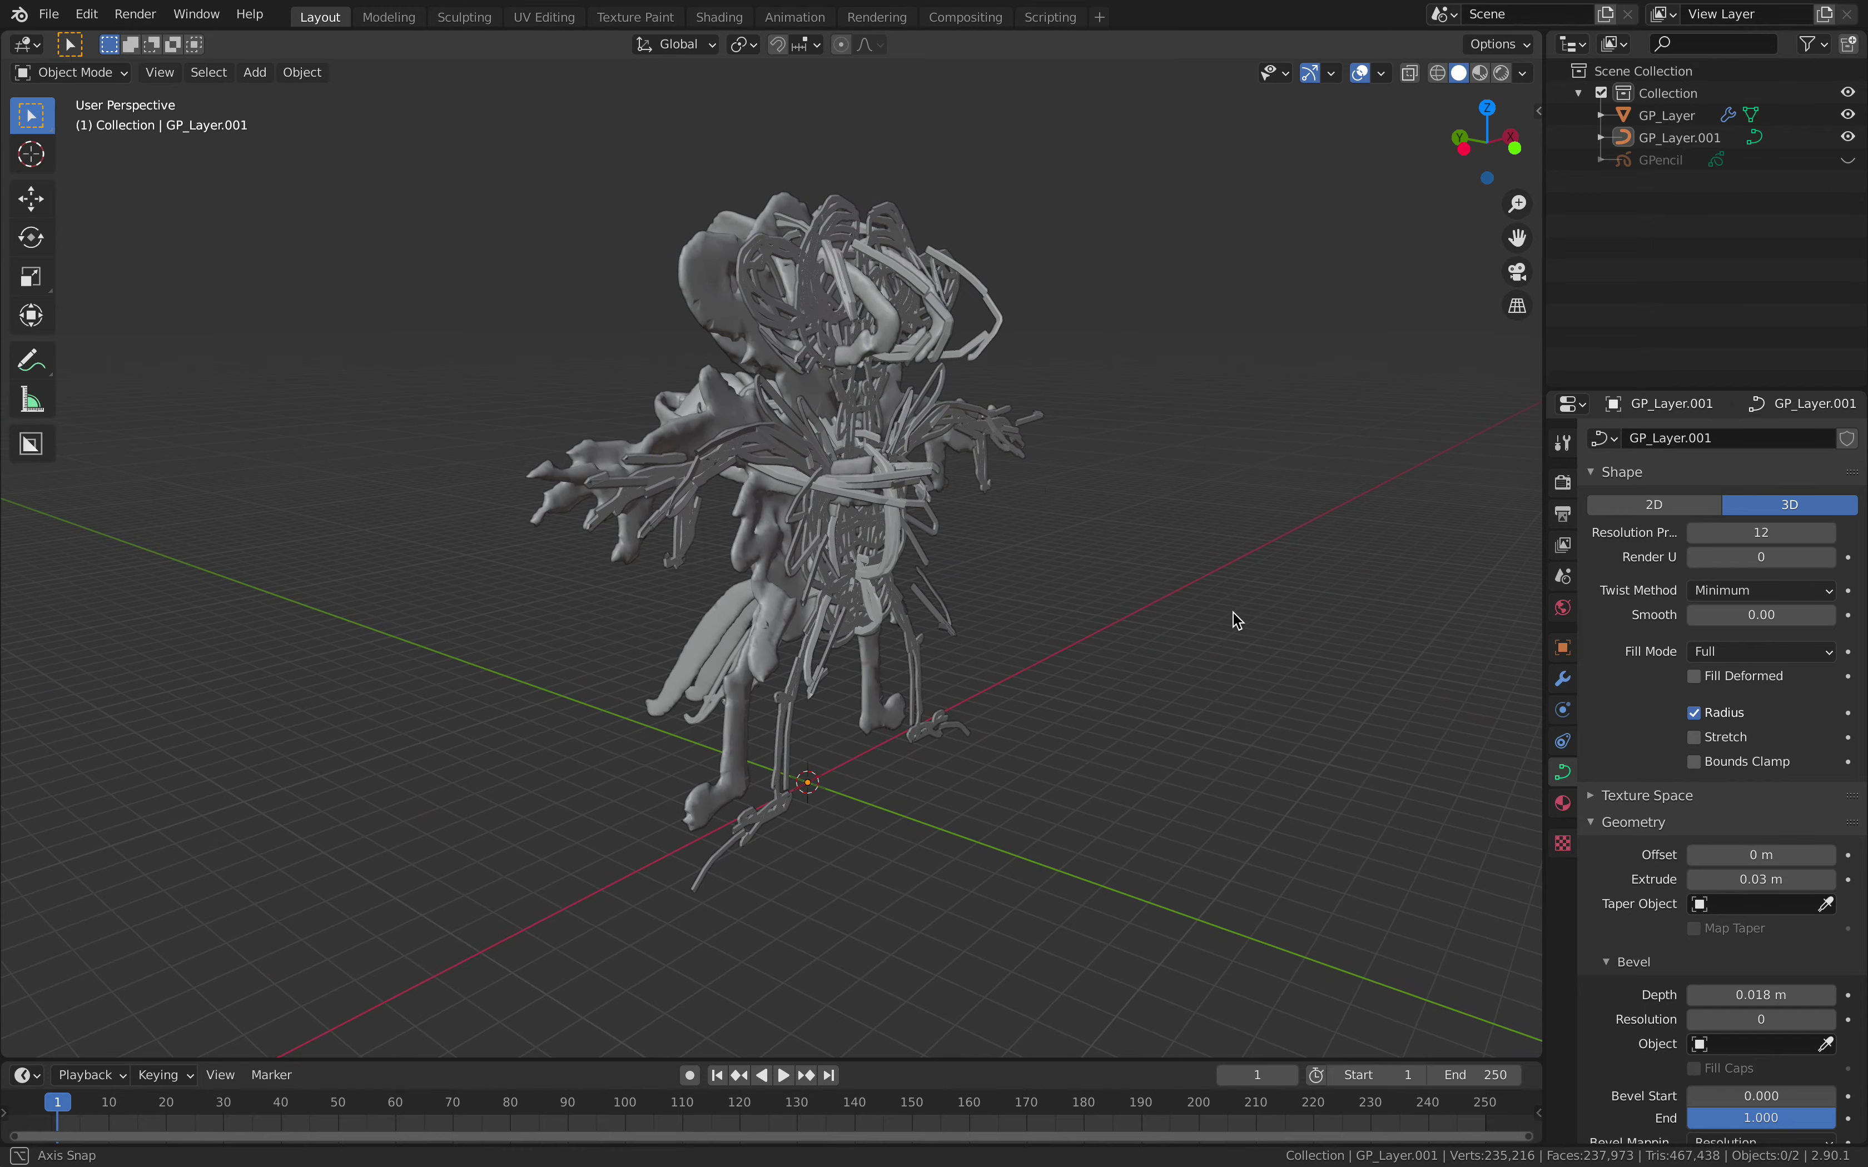
- Move the GP_Layer.001 curve about 1.02 m along Y back over the mesh and set its bevel depth to 0.084 m
{"action": "left_click", "coordinate": [938, 430]}
{"action": "mouse_move", "coordinate": [938, 430]}
{"action": "middle_mouse_down"}
{"action": "mouse_move", "coordinate": [1030, 508]}
{"action": "mouse_move", "coordinate": [934, 466]}
{"action": "mouse_move", "coordinate": [1009, 530]}
{"action": "middle_mouse_up"}
{"action": "key", "text": "g"}
{"action": "key", "text": "y"}
{"action": "left_click", "coordinate": [999, 504]}
{"action": "left_click_drag", "start_coordinate": [1760, 995], "coordinate": [1822, 995]}
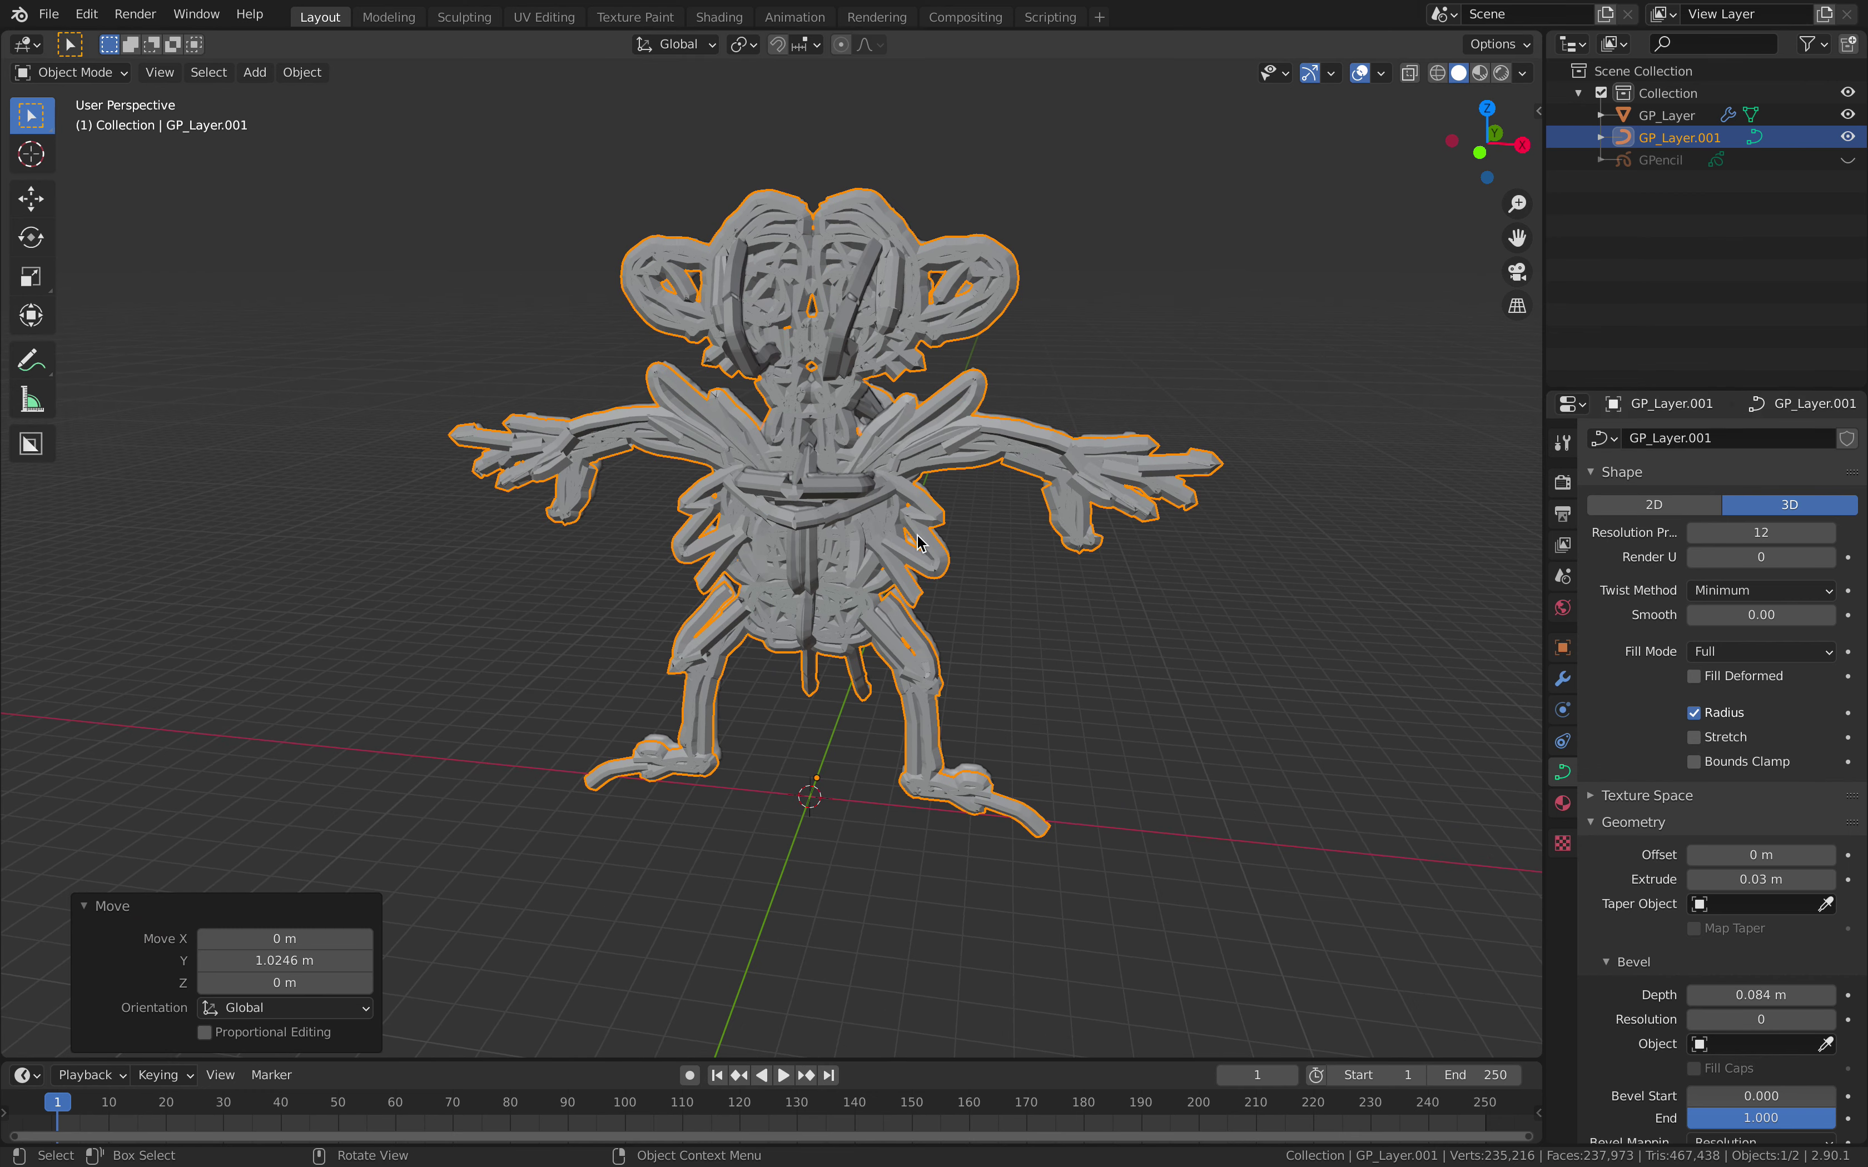
{"action": "middle_click_drag", "start_coordinate": [942, 502], "coordinate": [1019, 534]}
- Convert the thickened GP_Layer.001 curve to a mesh
{"action": "right_click", "coordinate": [966, 429]}
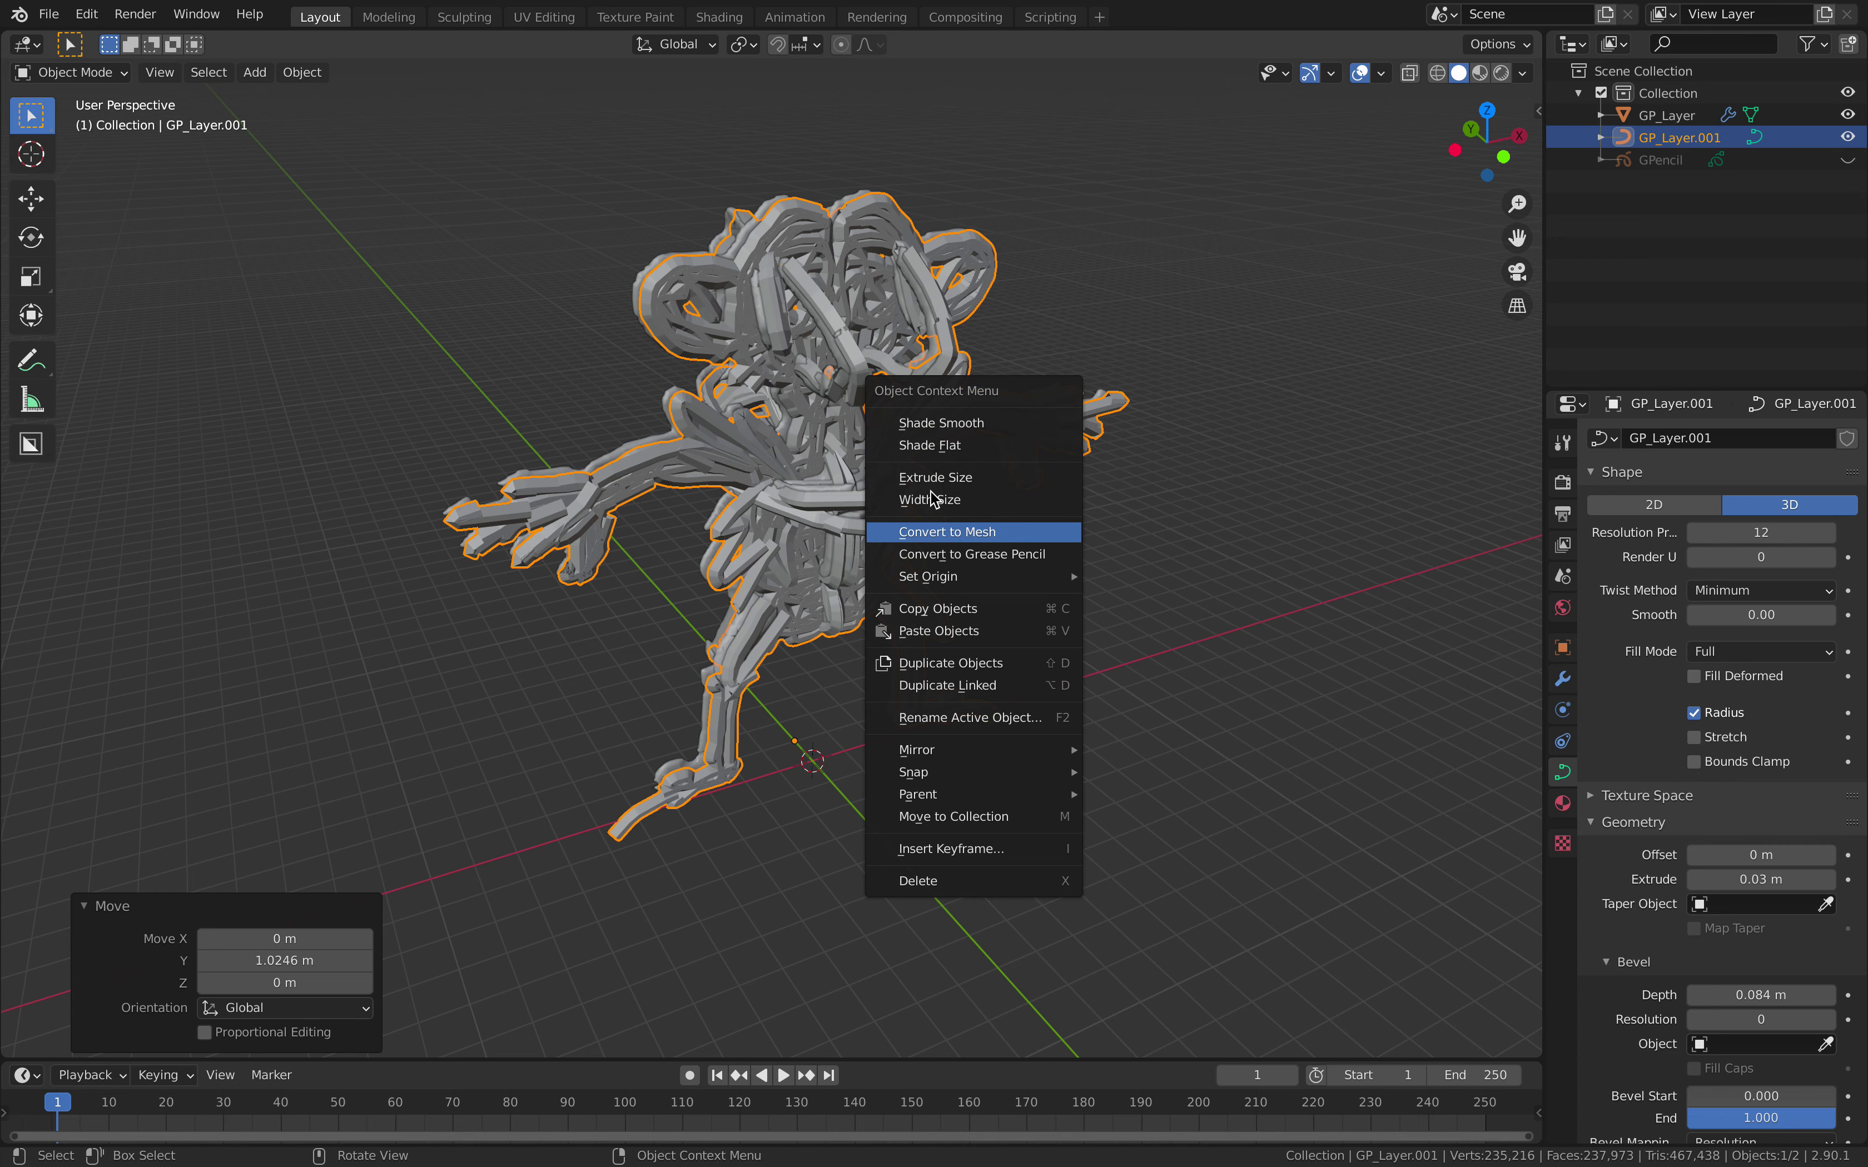
{"action": "left_click", "coordinate": [947, 531]}
{"action": "middle_click_drag", "start_coordinate": [947, 532], "coordinate": [1019, 540]}
- Move the GP_Layer.001 mesh about 0.23 m along the Y axis to line it up with GP_Layer
{"action": "left_click", "coordinate": [1651, 115], "text": "shift"}
{"action": "middle_click_drag", "start_coordinate": [1081, 348], "coordinate": [1208, 359]}
{"action": "left_click", "coordinate": [1000, 304]}
{"action": "left_click", "coordinate": [930, 276]}
{"action": "key", "text": "g"}
{"action": "key", "text": "y"}
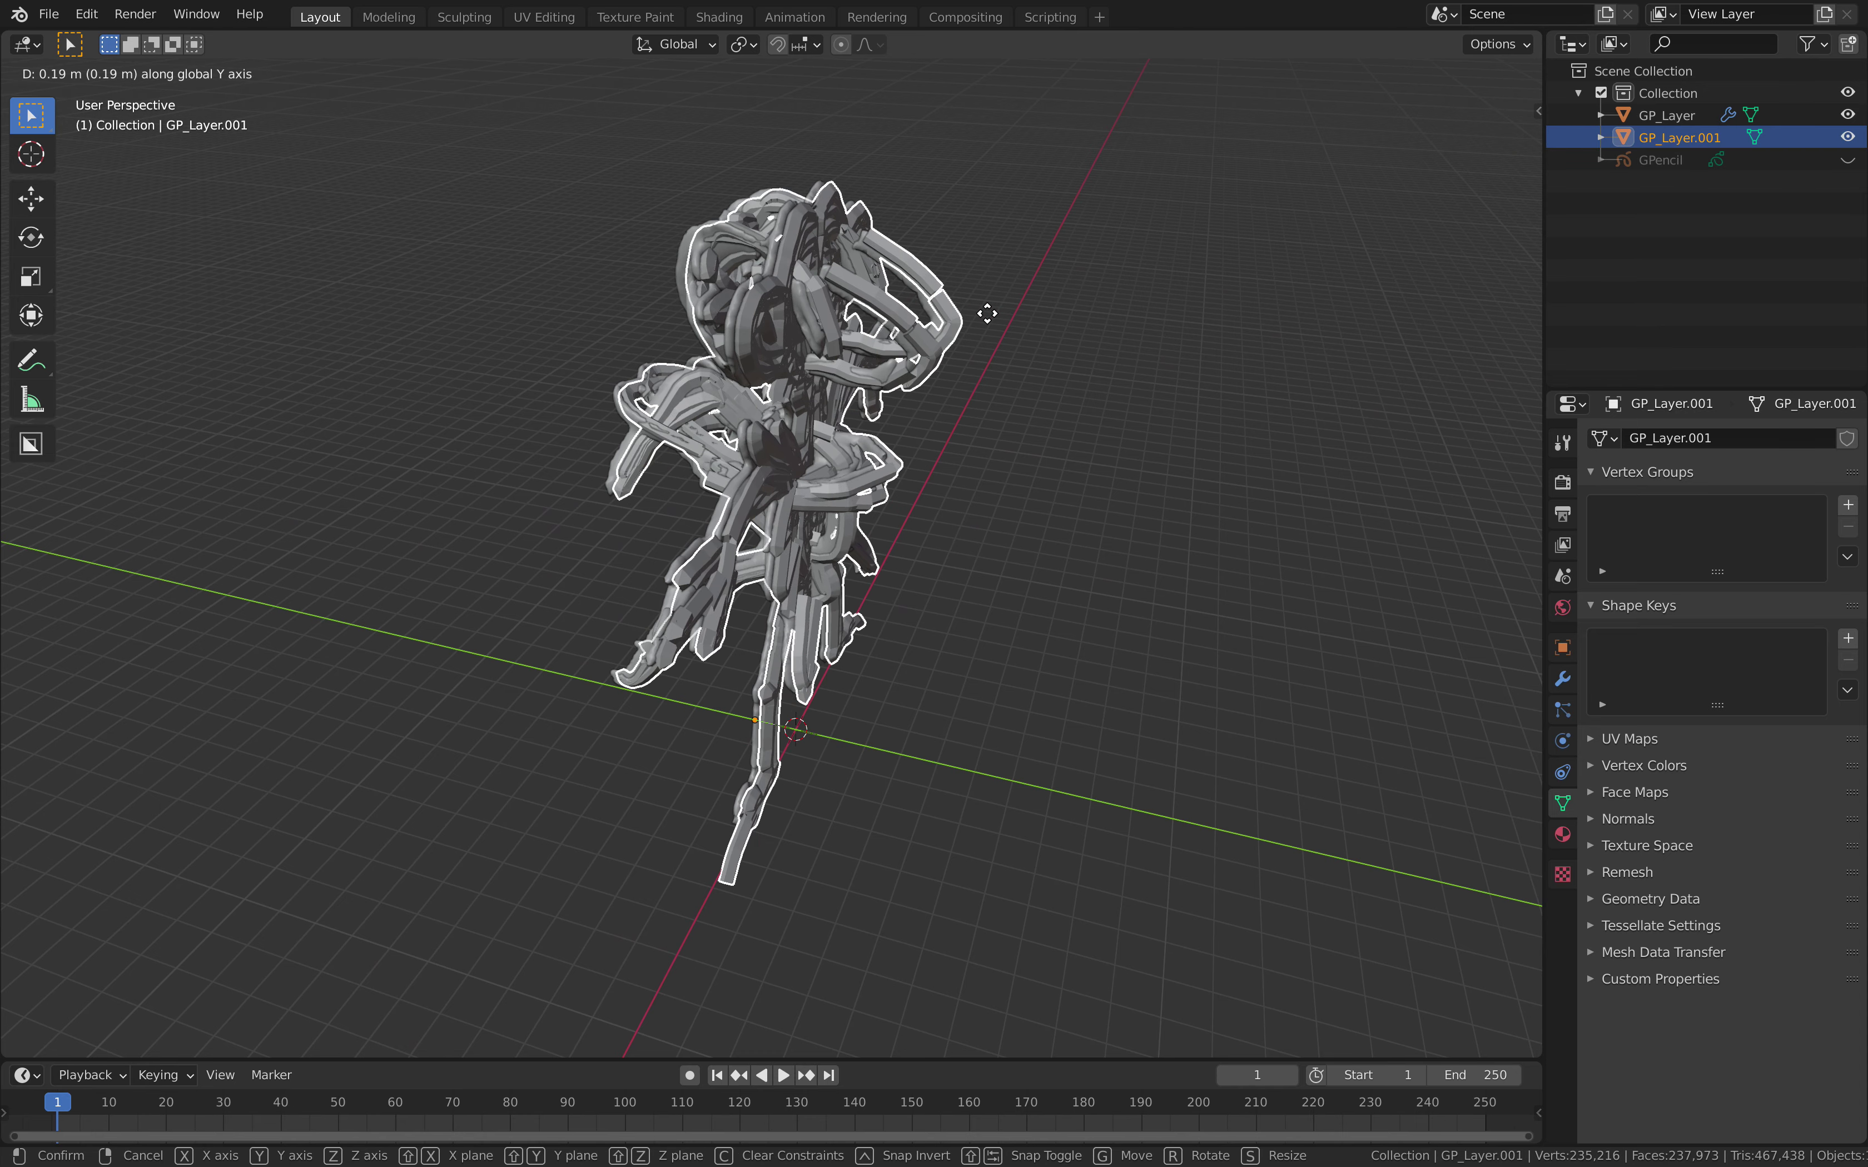
{"action": "left_click", "coordinate": [988, 312]}
{"action": "middle_click_drag", "start_coordinate": [988, 312], "coordinate": [885, 241]}
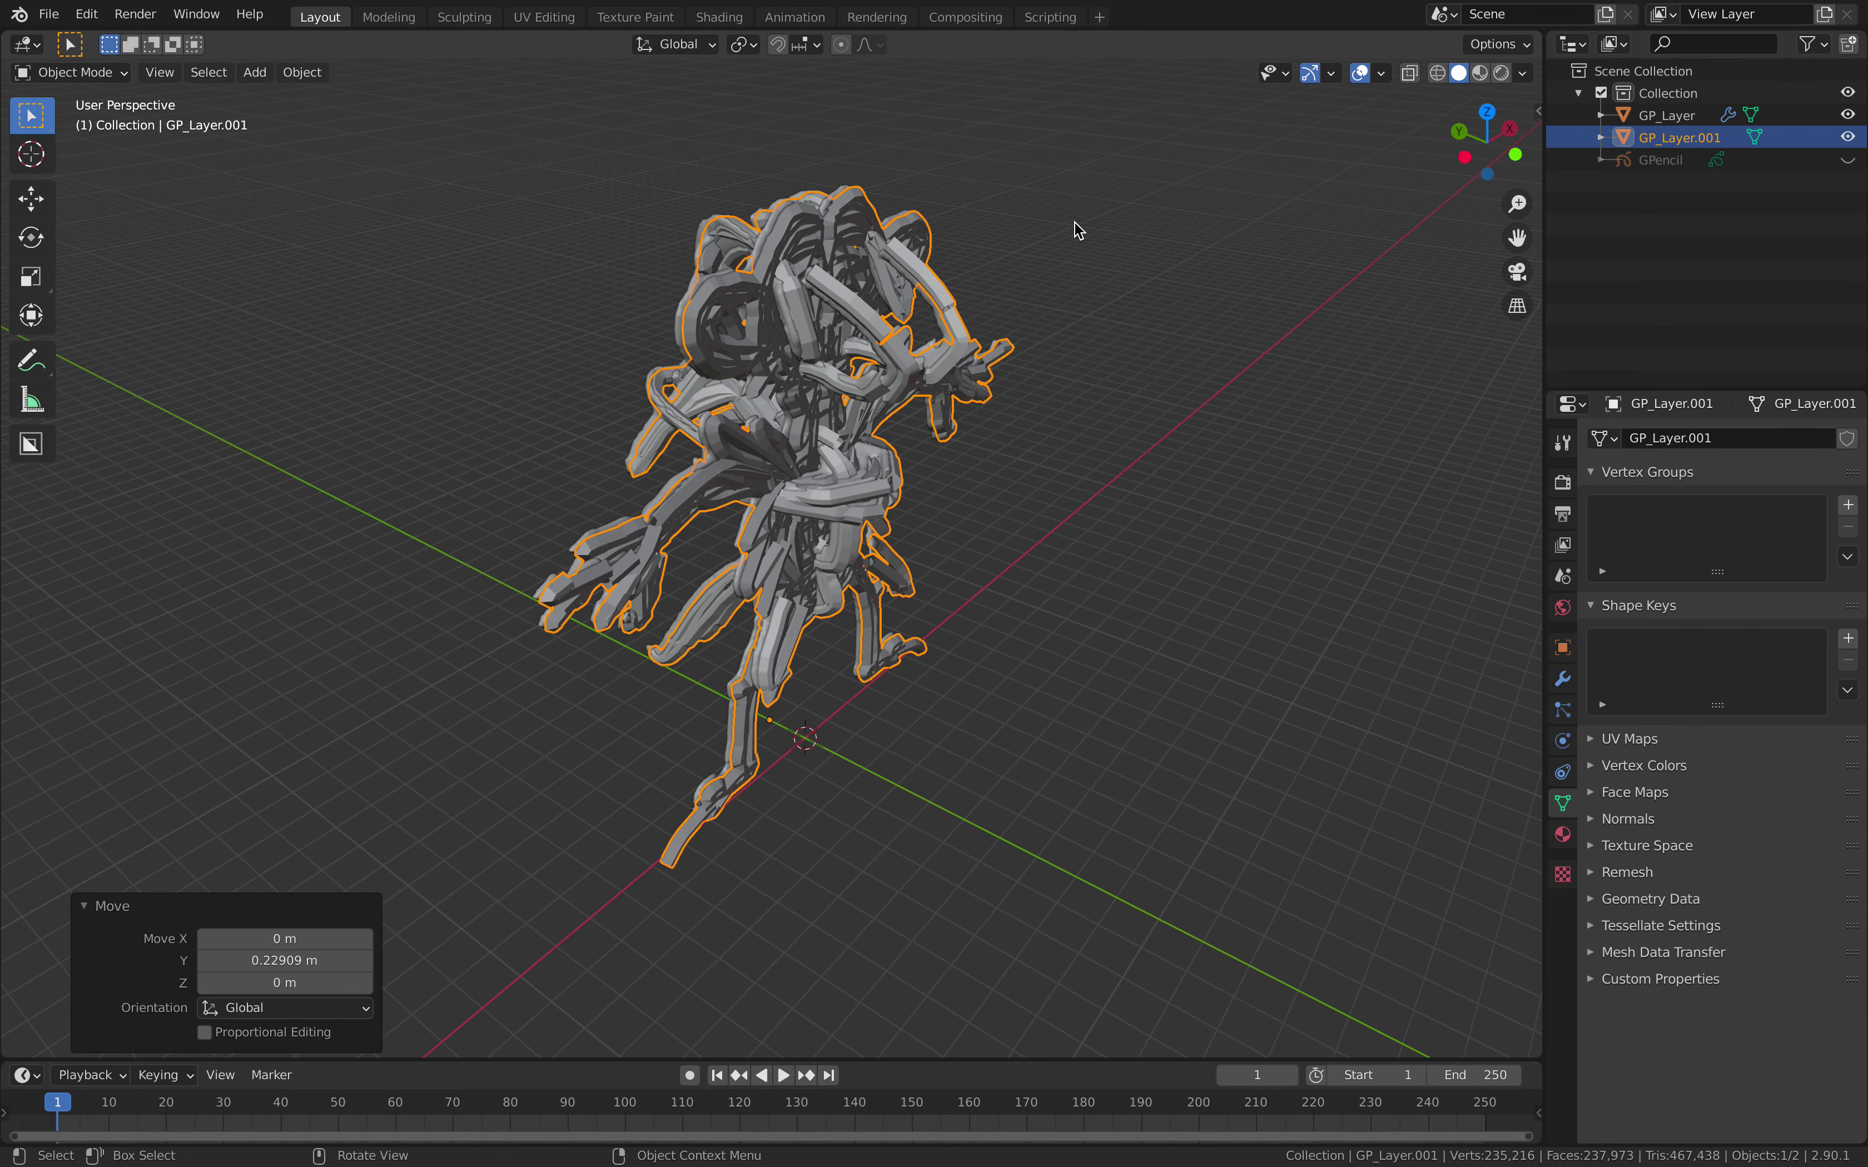
- Select both creature meshes and join them into one object
{"action": "key", "text": "a"}
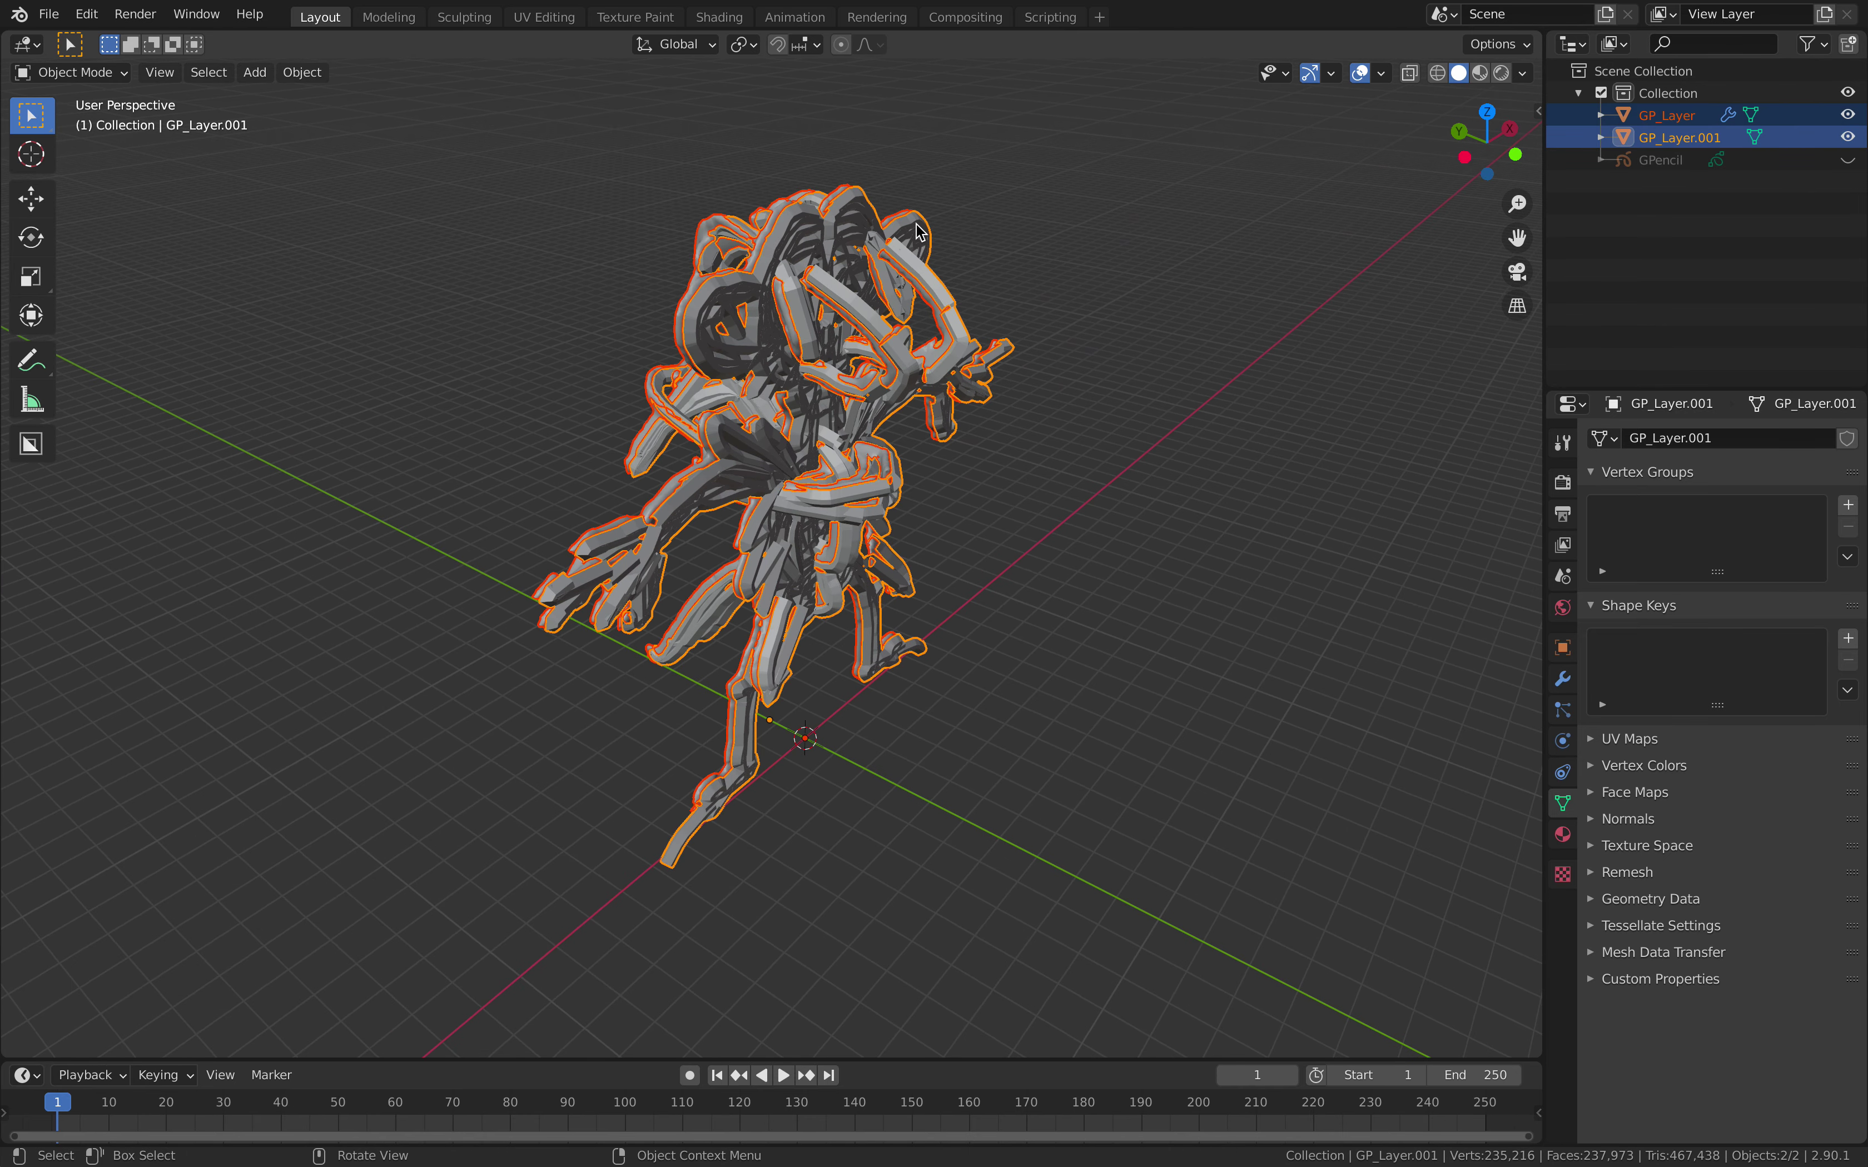
{"action": "key", "text": "ctrl+j"}
{"action": "middle_click_drag", "start_coordinate": [916, 237], "coordinate": [769, 194]}
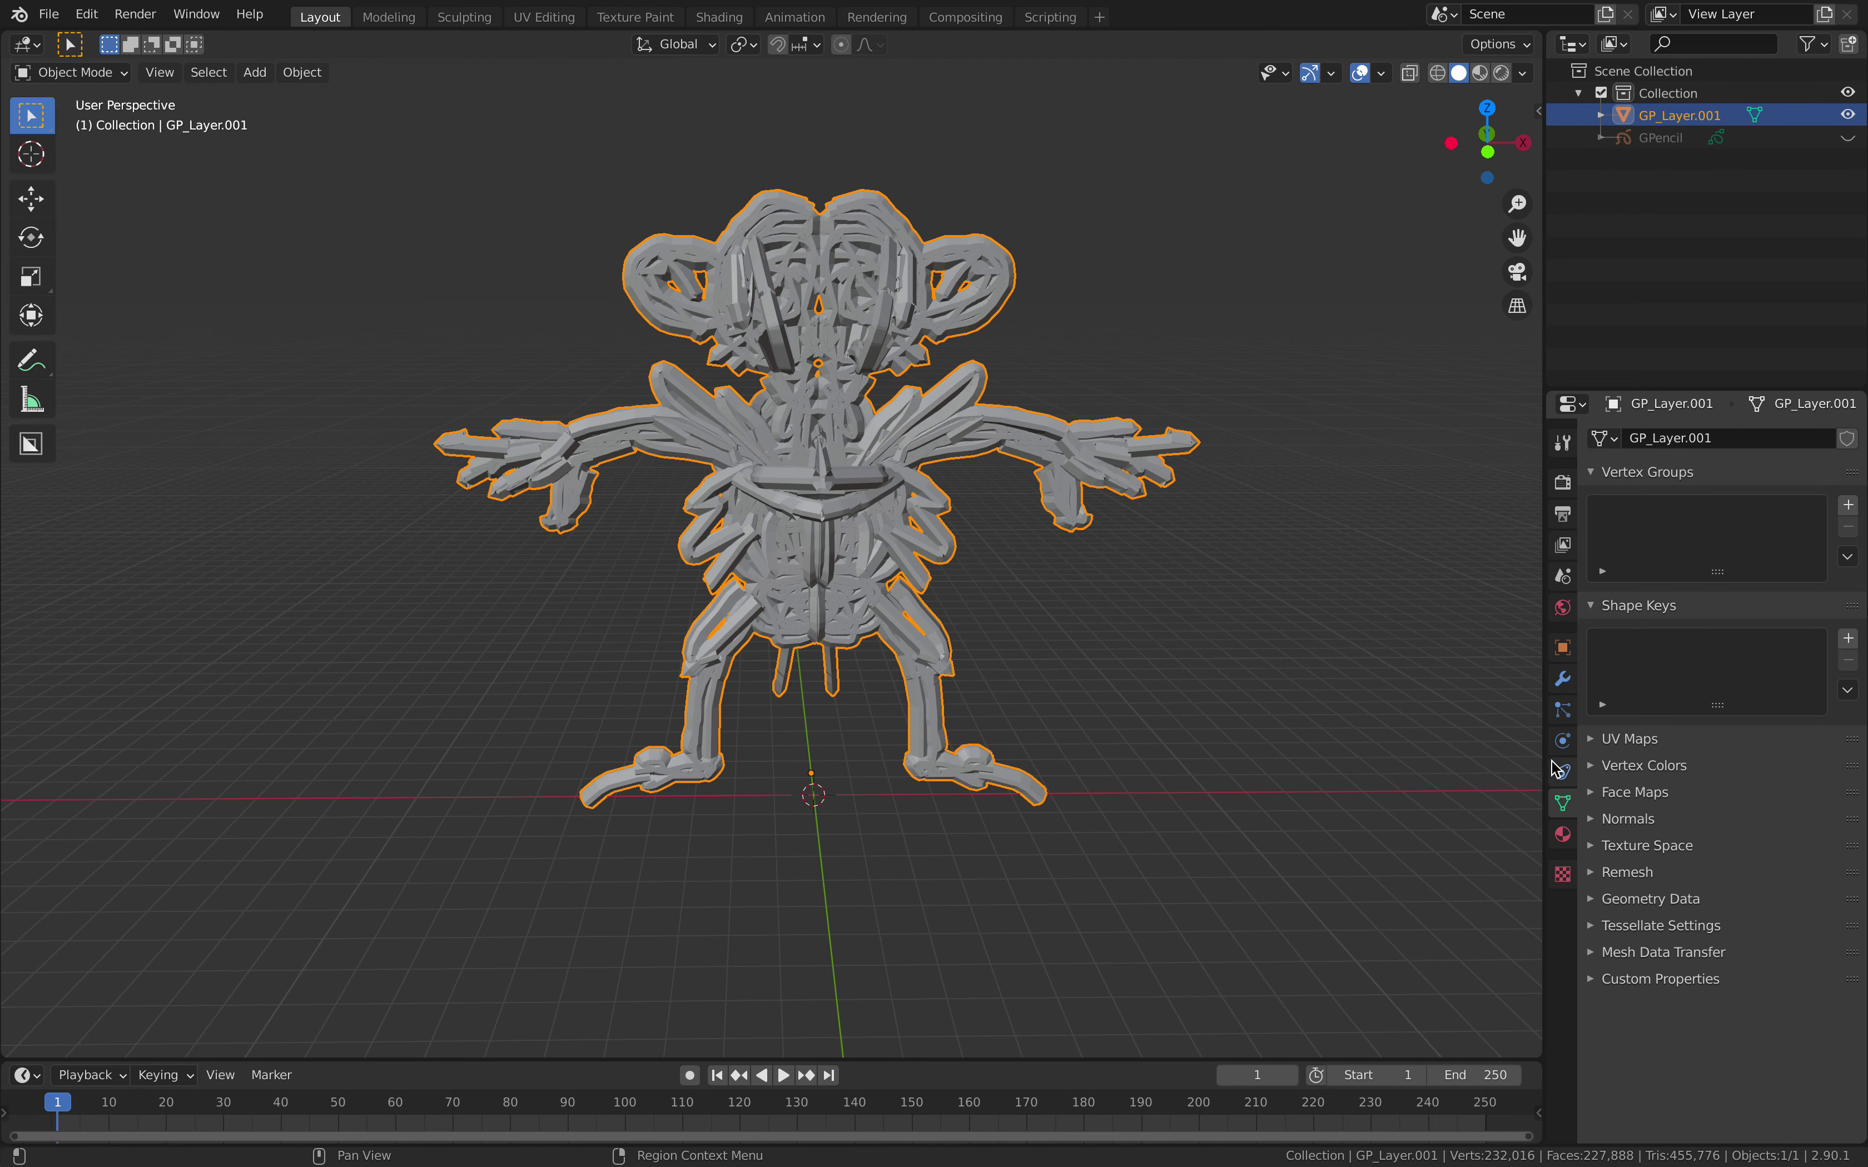
- Add a Remesh modifier to the joined mesh and set its voxel size to 0.15 m
{"action": "left_click", "coordinate": [1564, 684]}
{"action": "left_click", "coordinate": [1643, 445]}
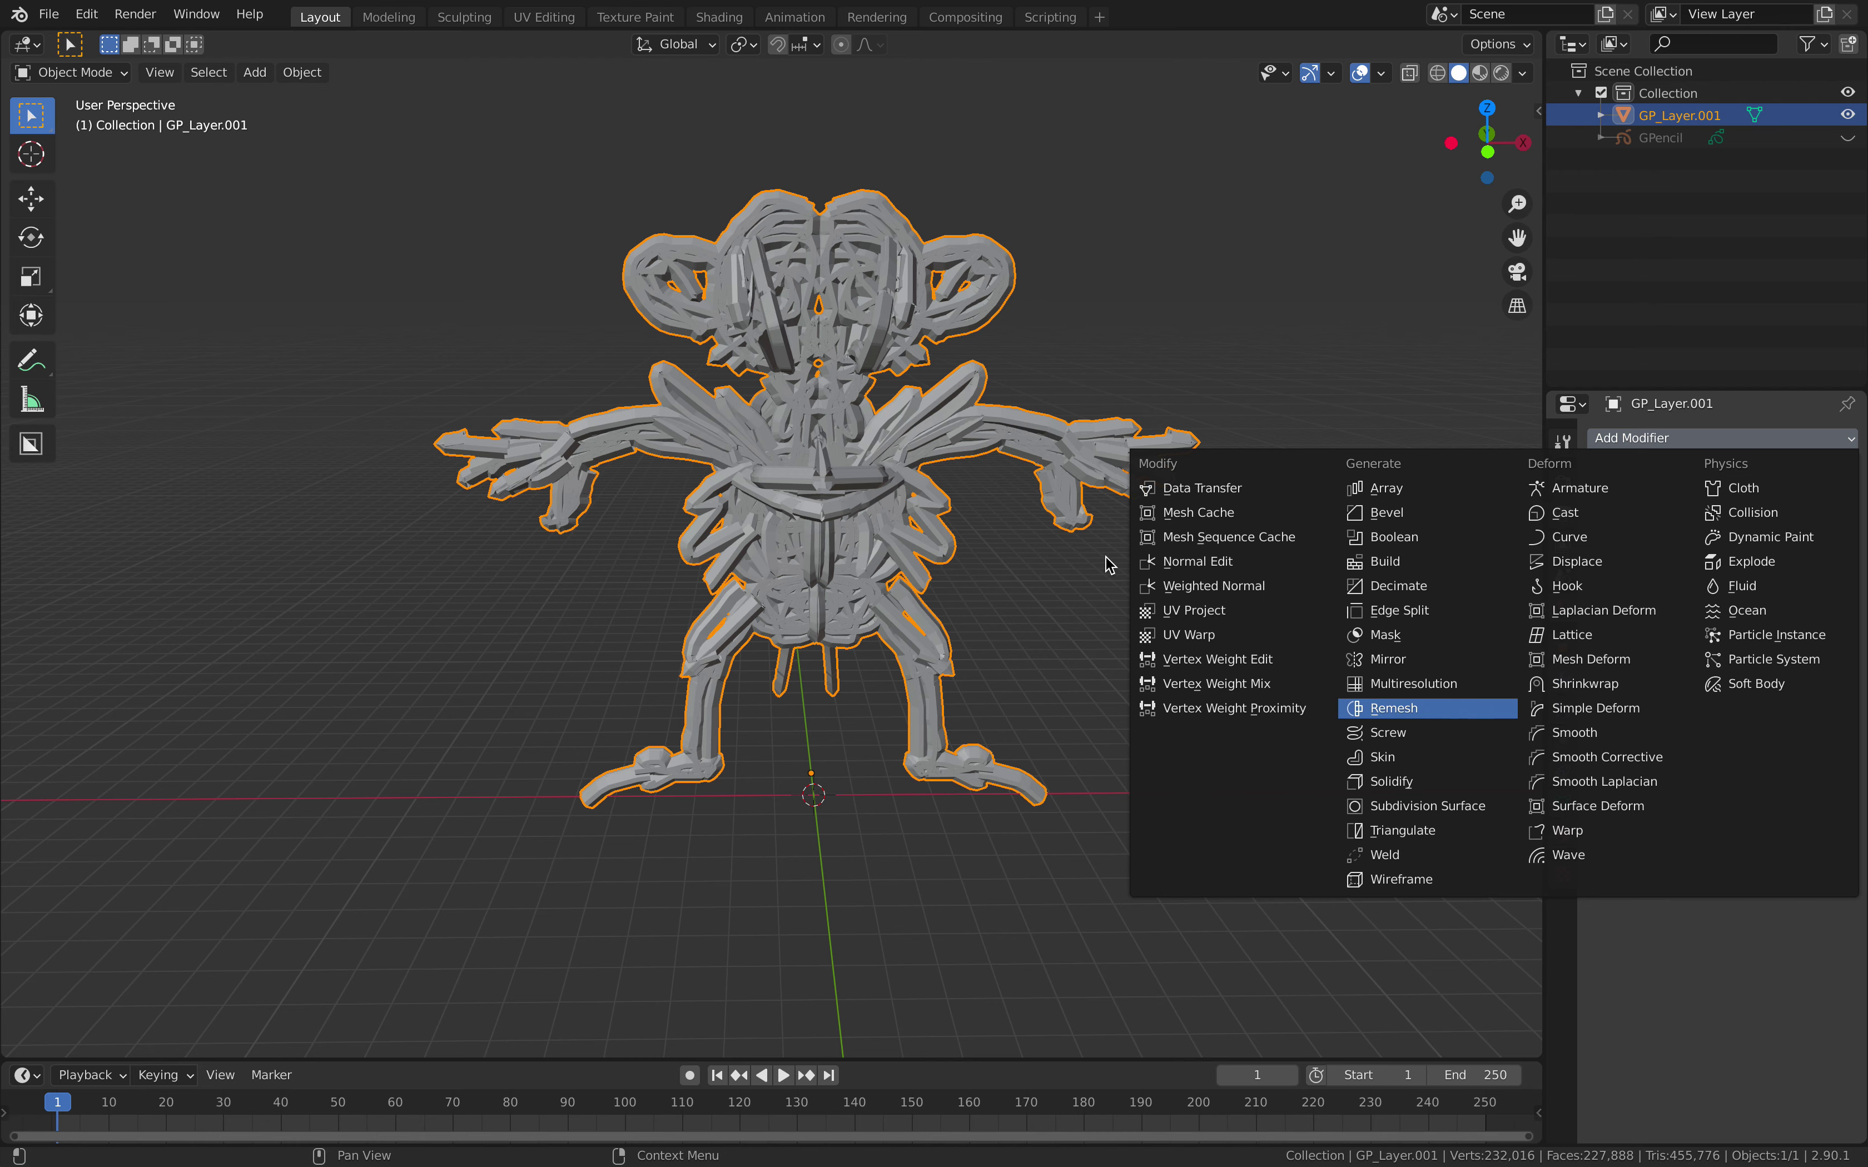
{"action": "key", "text": "Return"}
{"action": "middle_click_drag", "start_coordinate": [1075, 554], "coordinate": [1031, 550]}
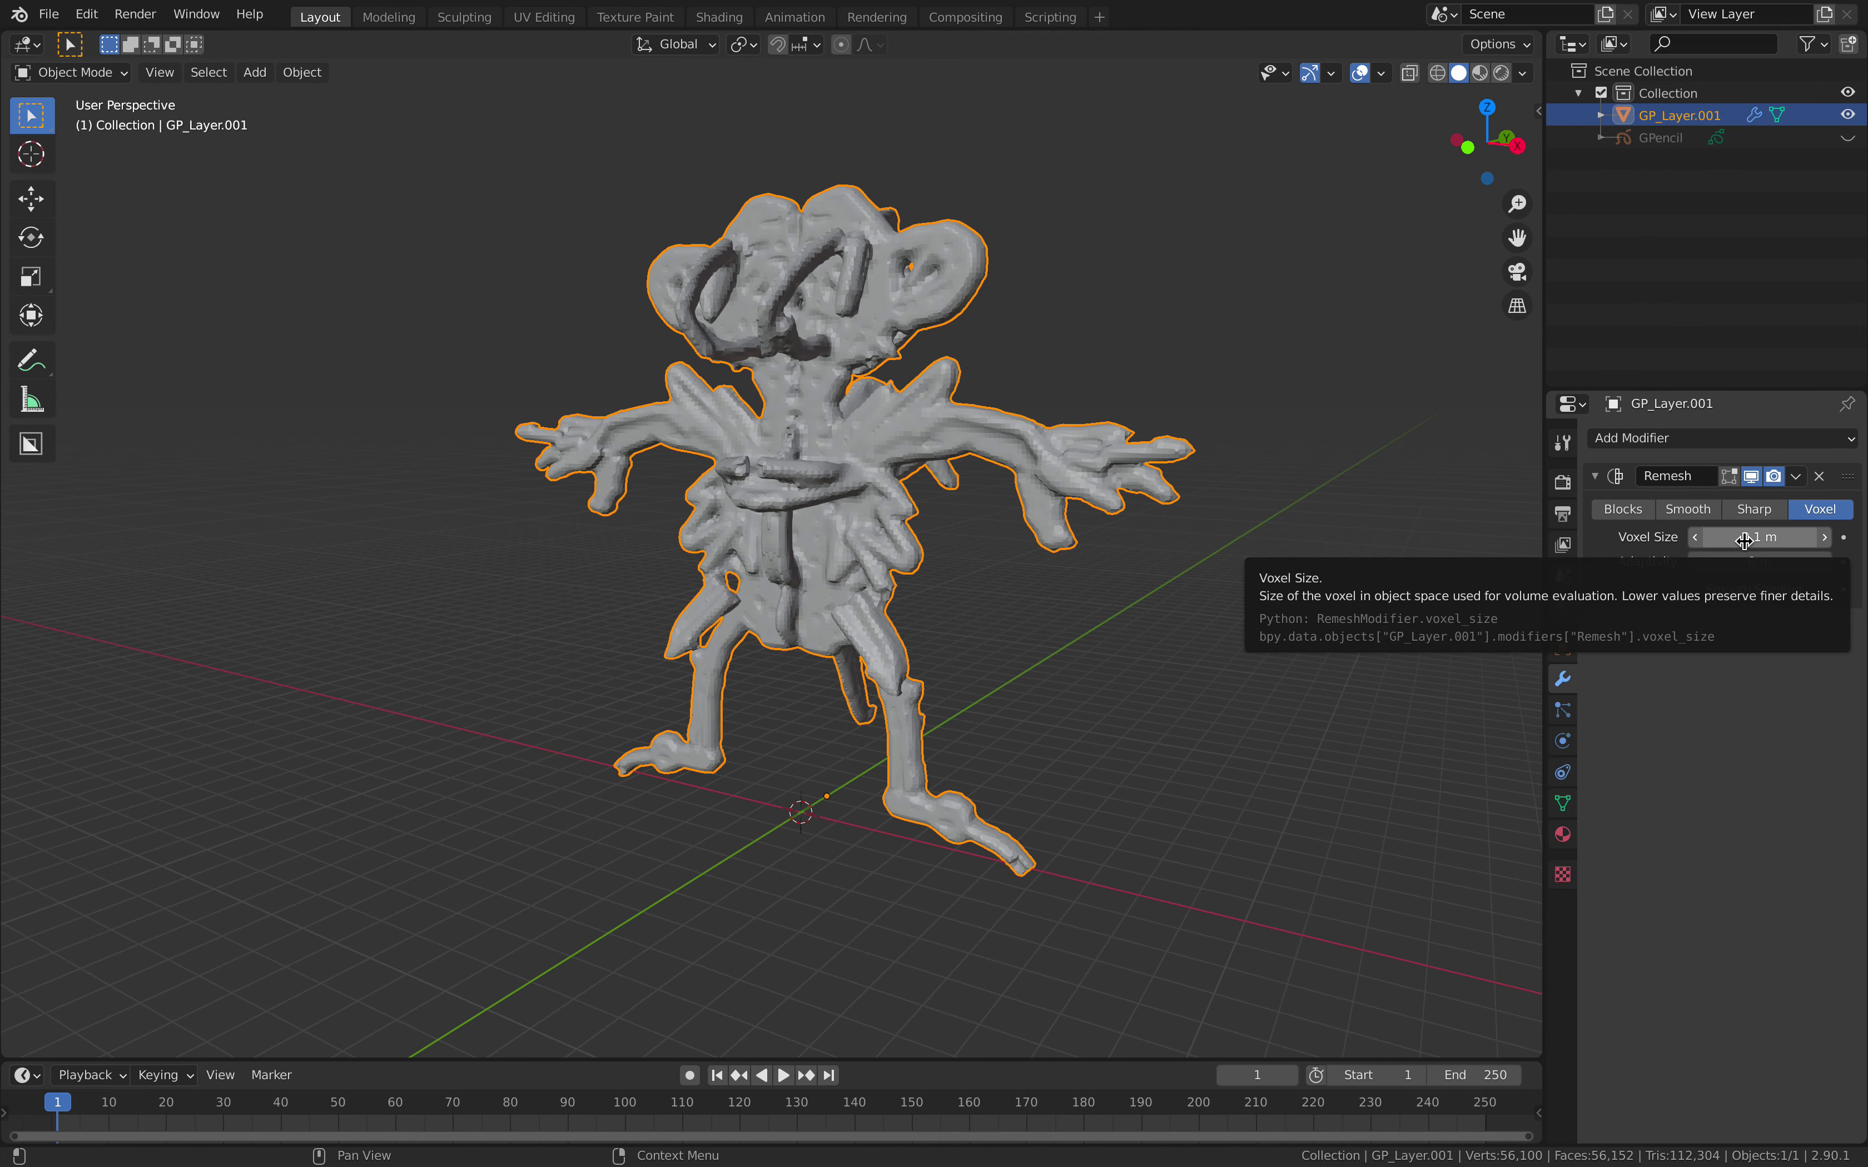
{"action": "left_click", "coordinate": [1775, 545]}
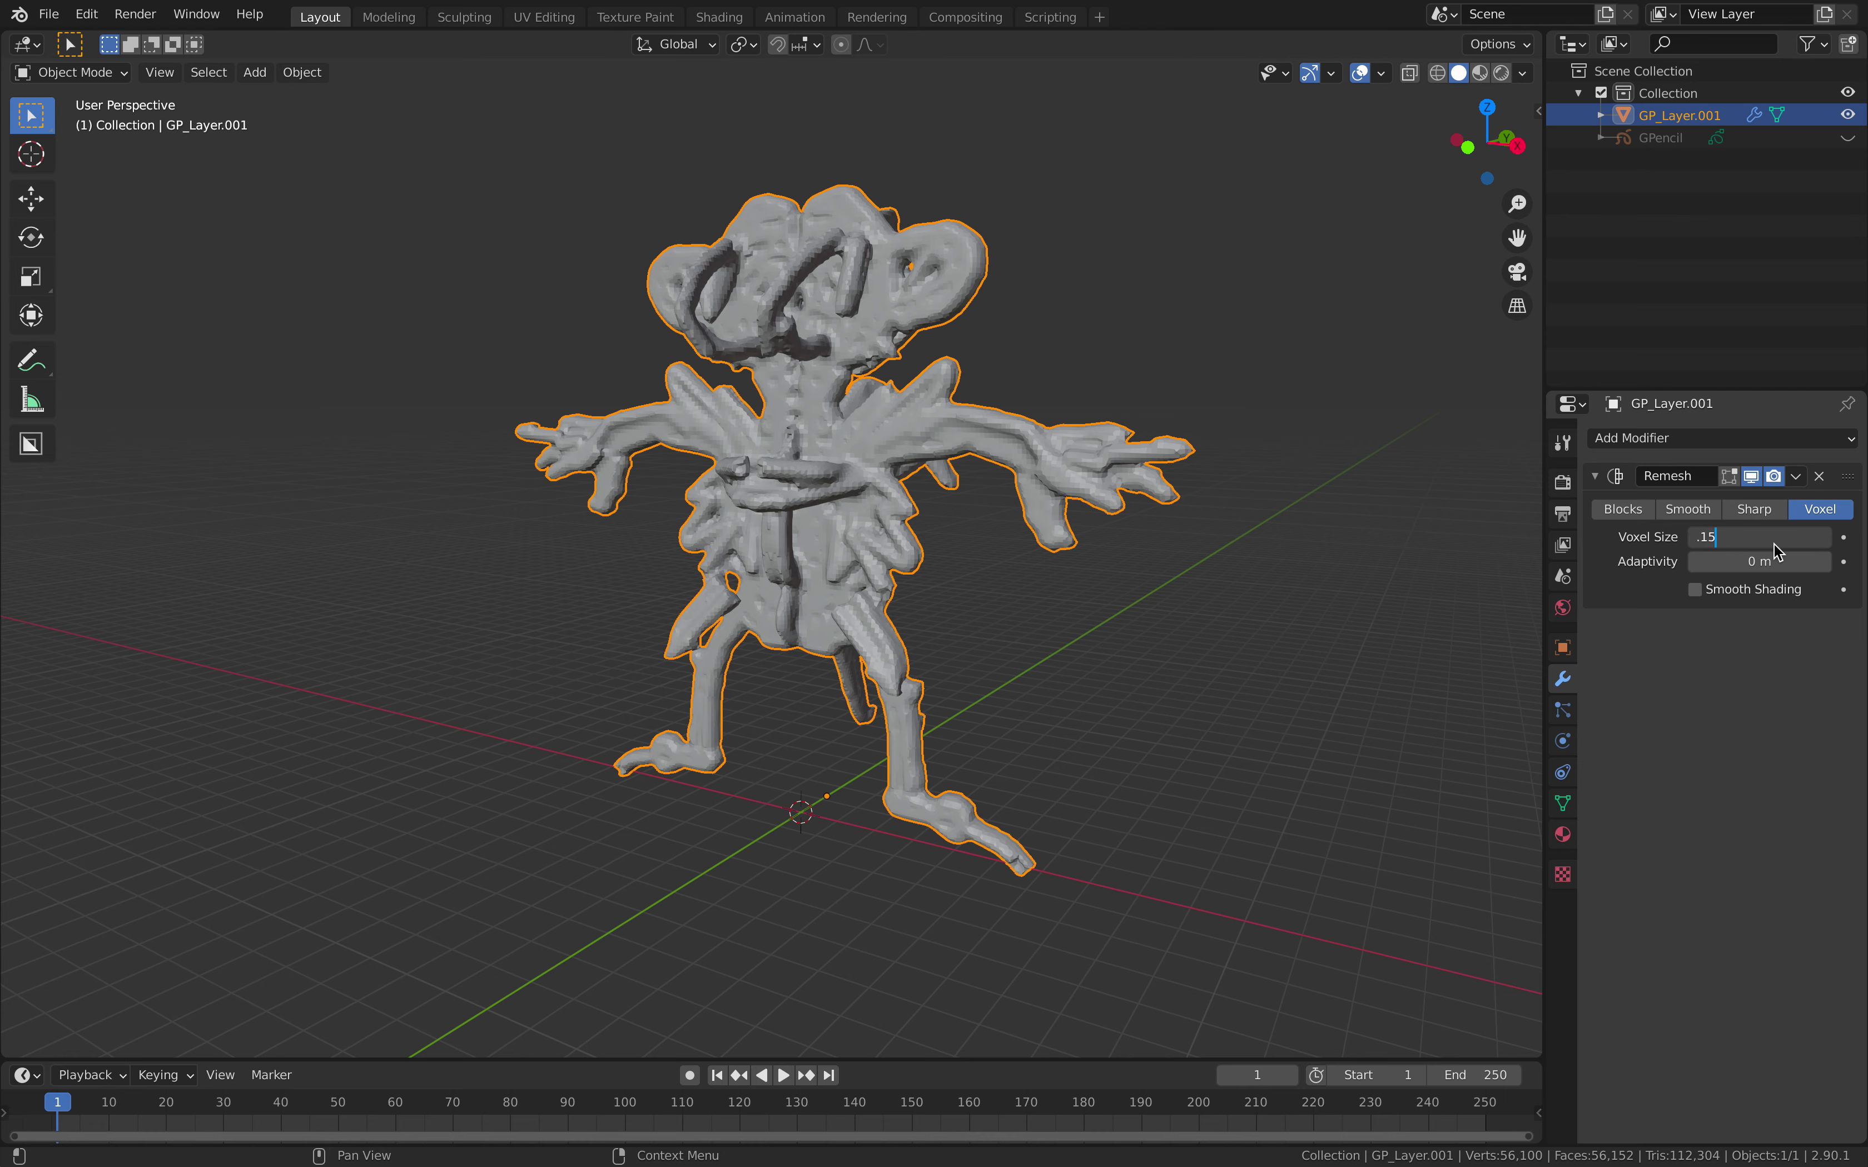
{"action": "type", "text": ".15"}
{"action": "key", "text": "Return"}
{"action": "middle_click_drag", "start_coordinate": [958, 521], "coordinate": [1013, 521]}
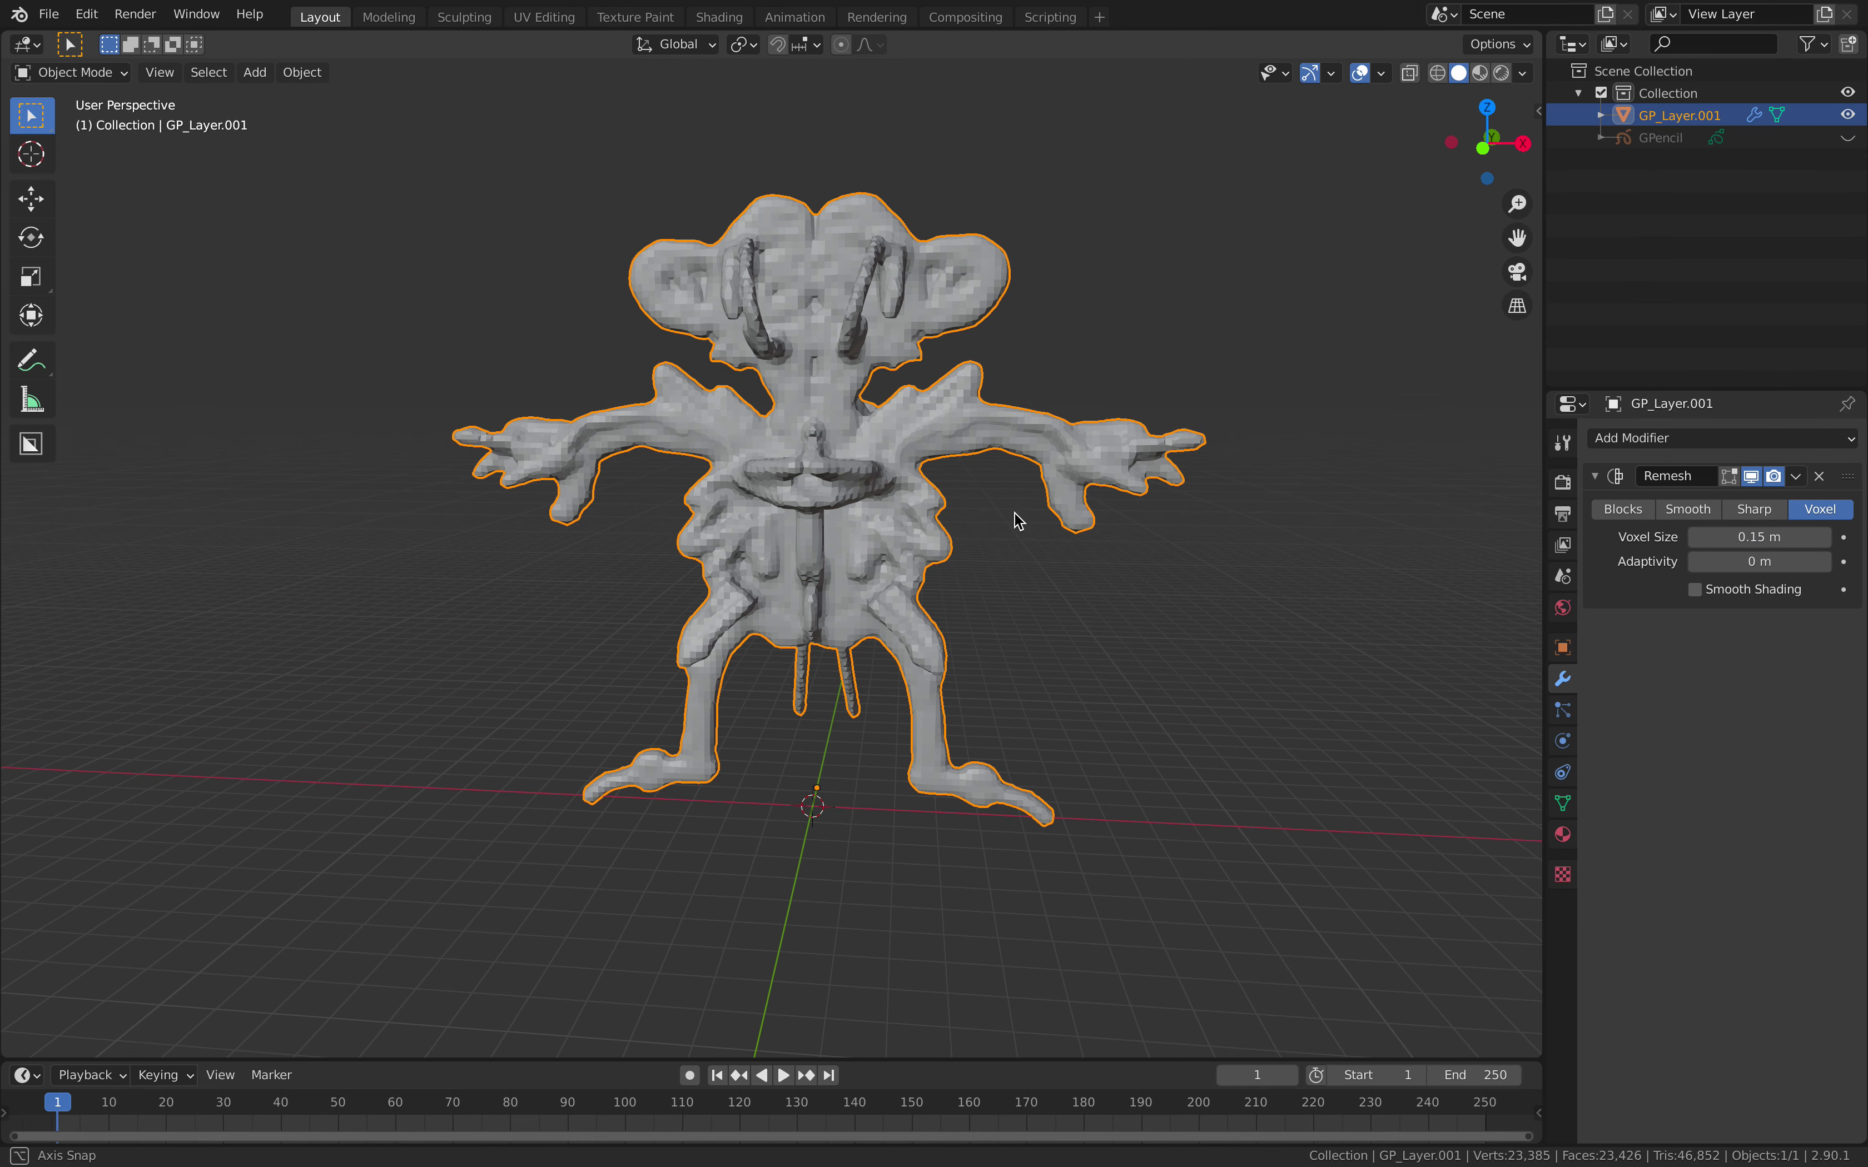
- Enable smooth shading on the Remesh modifier and set its voxel size to 0.1 m
{"action": "left_click", "coordinate": [1695, 590]}
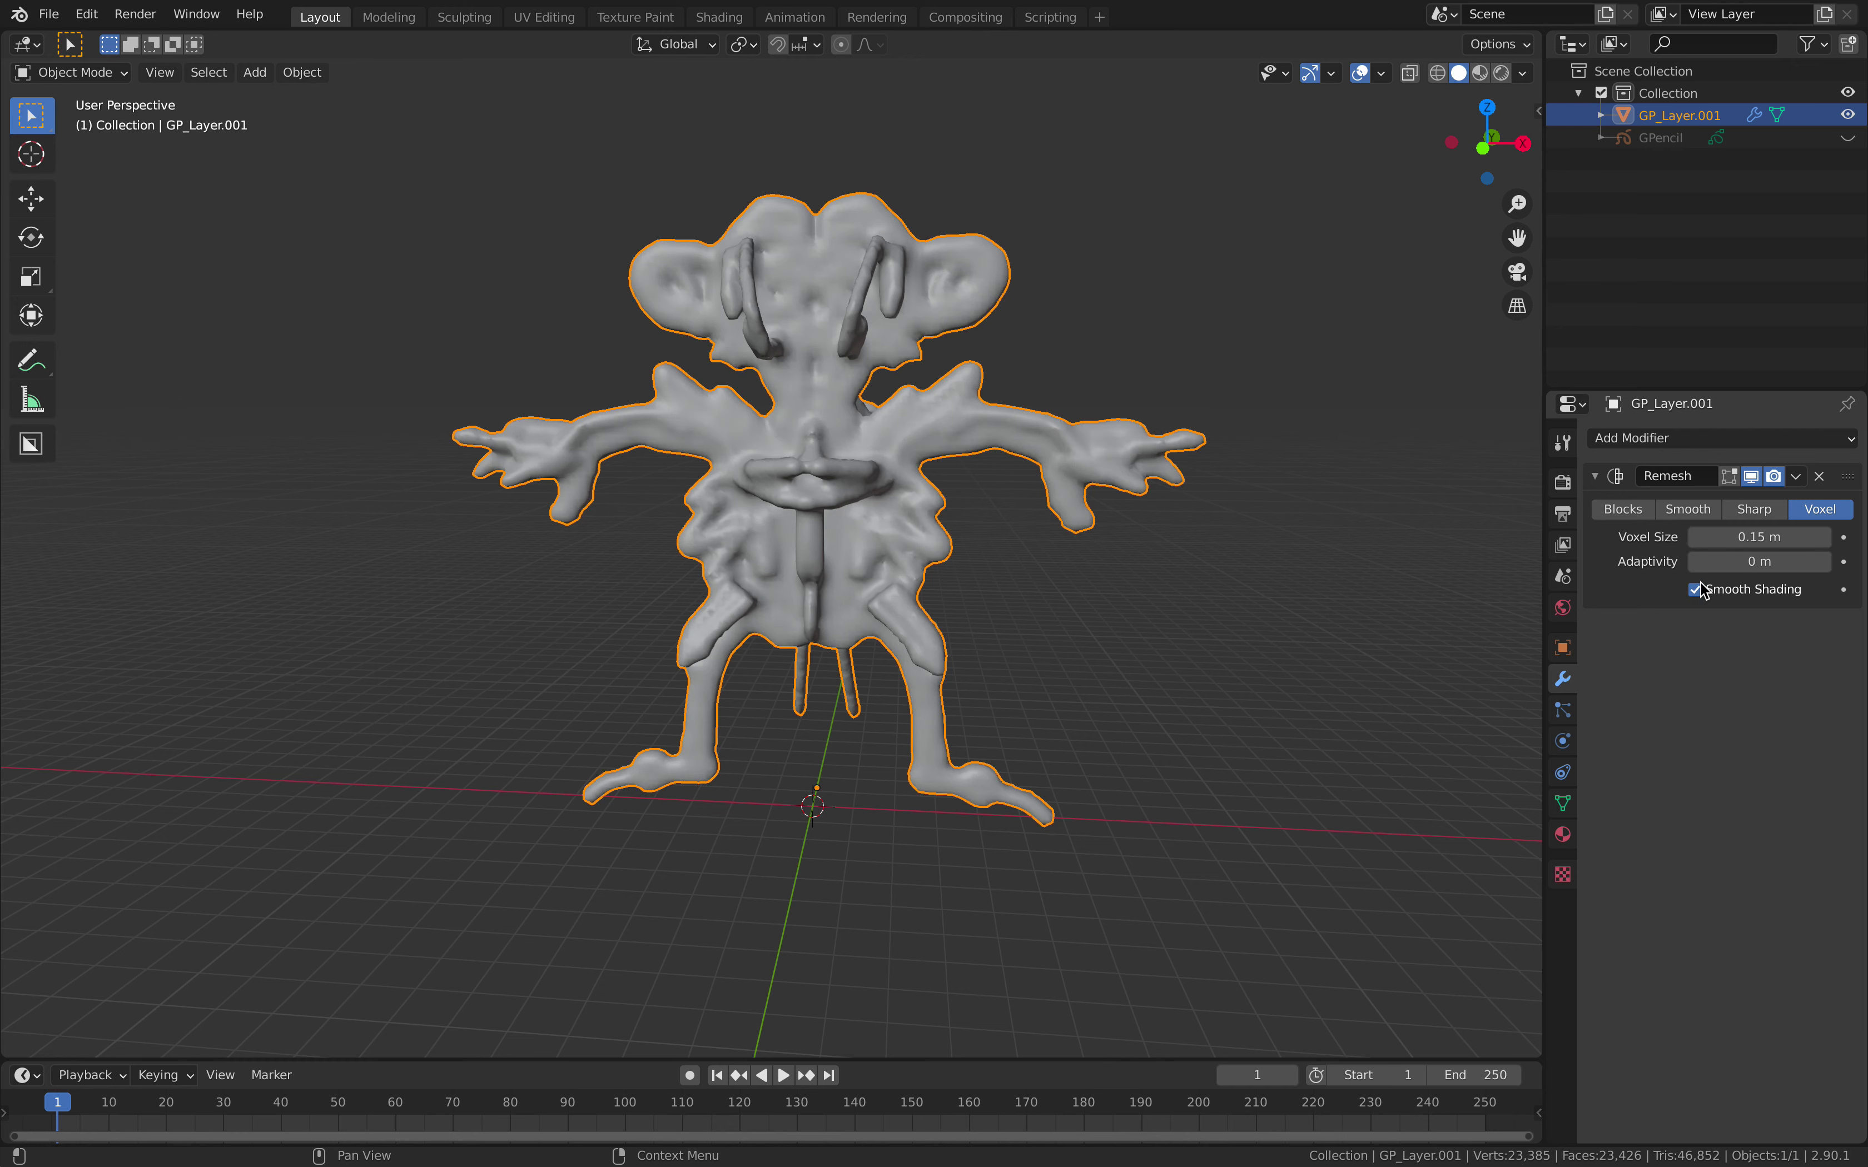
{"action": "left_click", "coordinate": [1778, 546]}
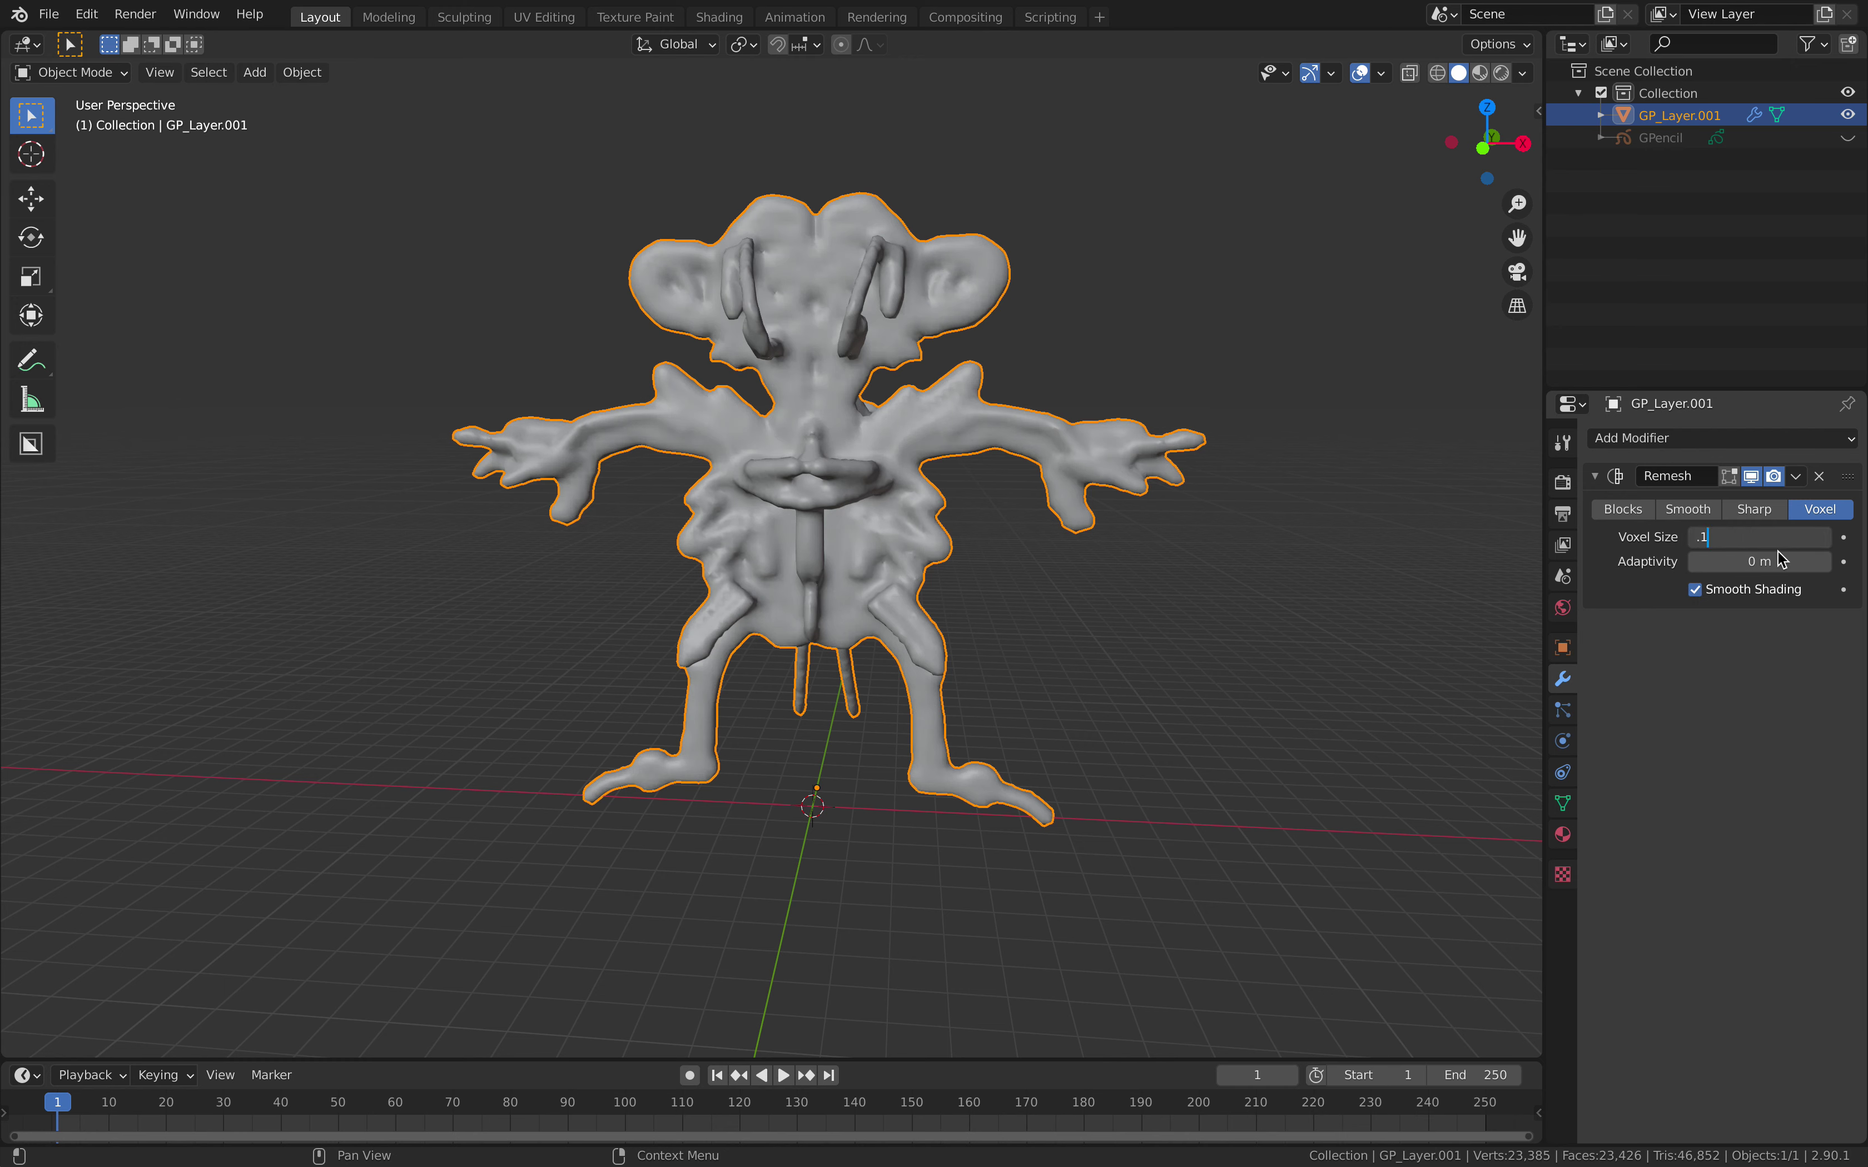
{"action": "type", "text": ".1"}
{"action": "key", "text": "Return"}
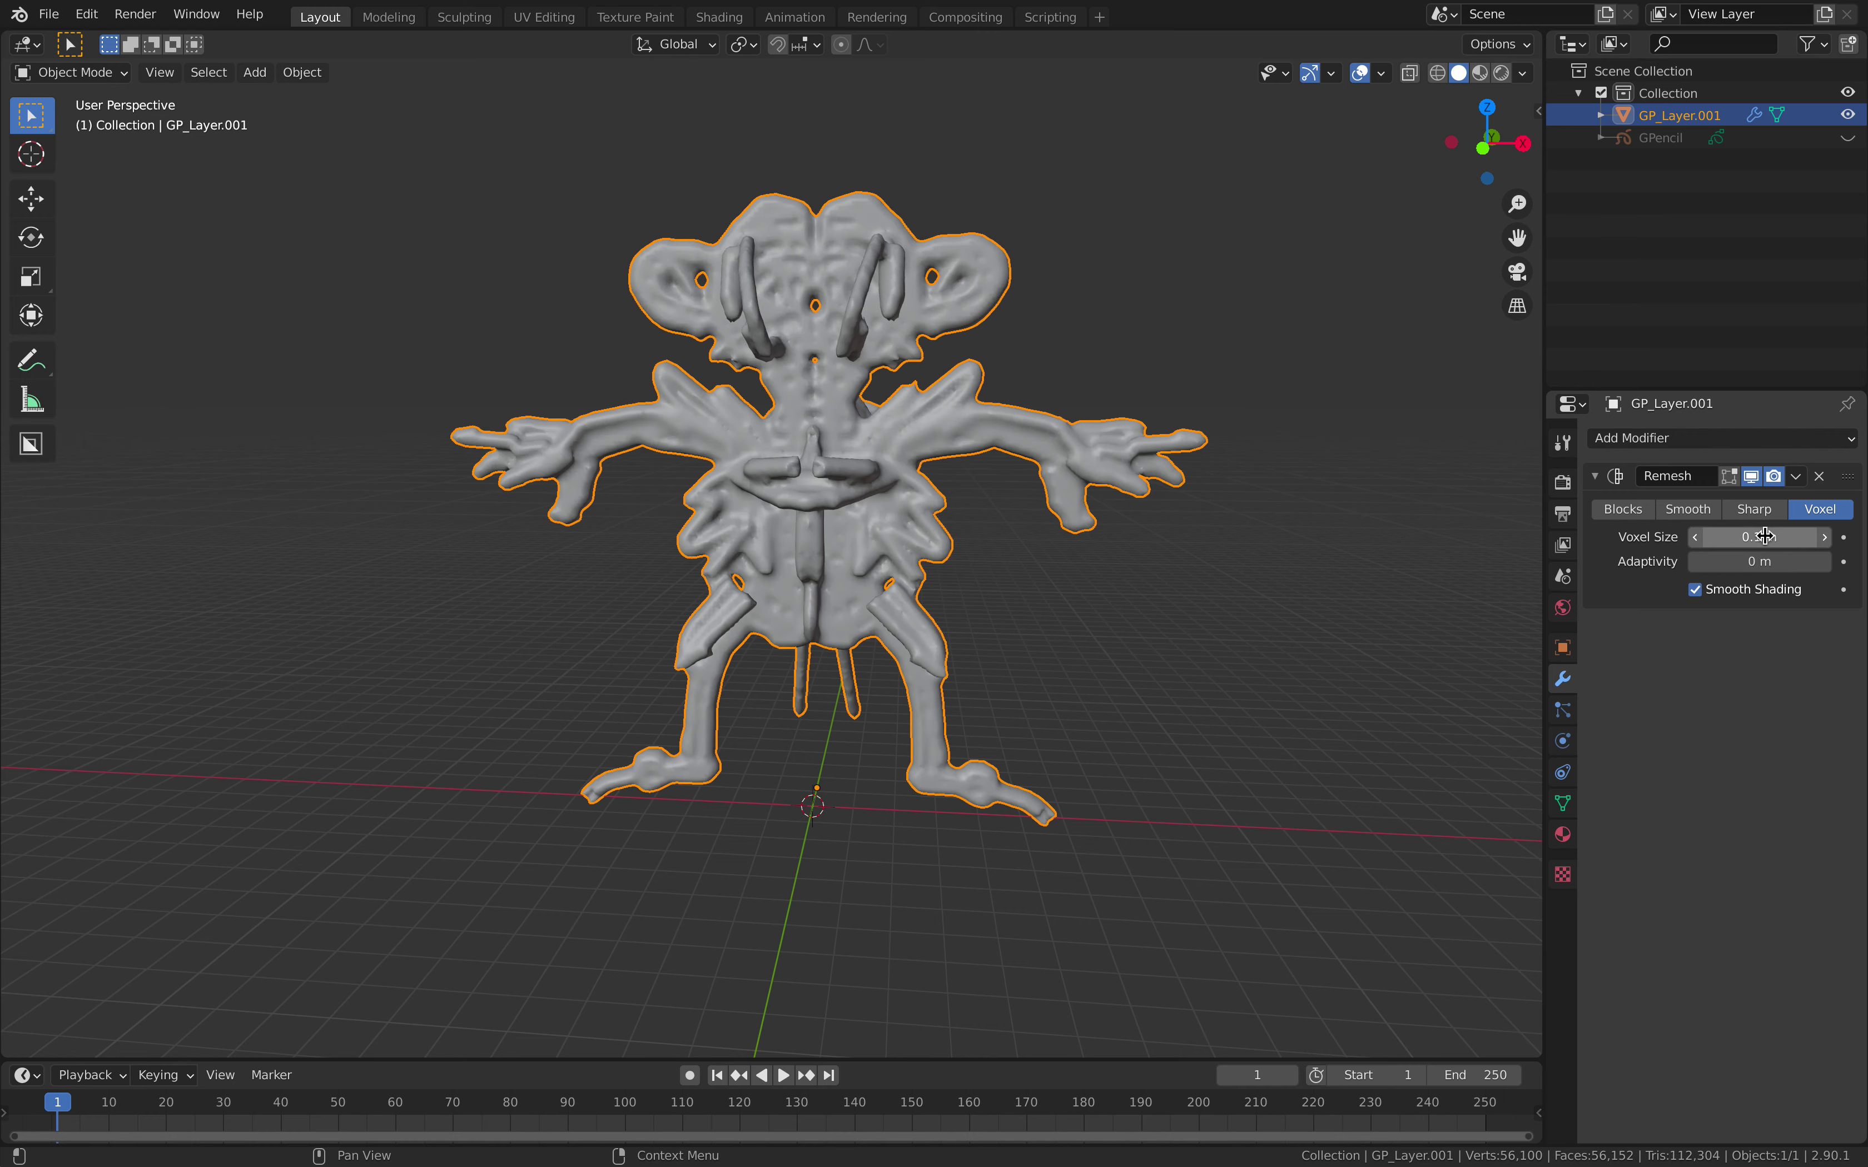
- Apply the Remesh modifier to the creature mesh and save the file
{"action": "key", "text": "ctrl+a"}
{"action": "middle_click_drag", "start_coordinate": [1266, 434], "coordinate": [1304, 432]}
{"action": "middle_click_drag", "start_coordinate": [728, 325], "coordinate": [723, 329]}
{"action": "key", "text": "z"}
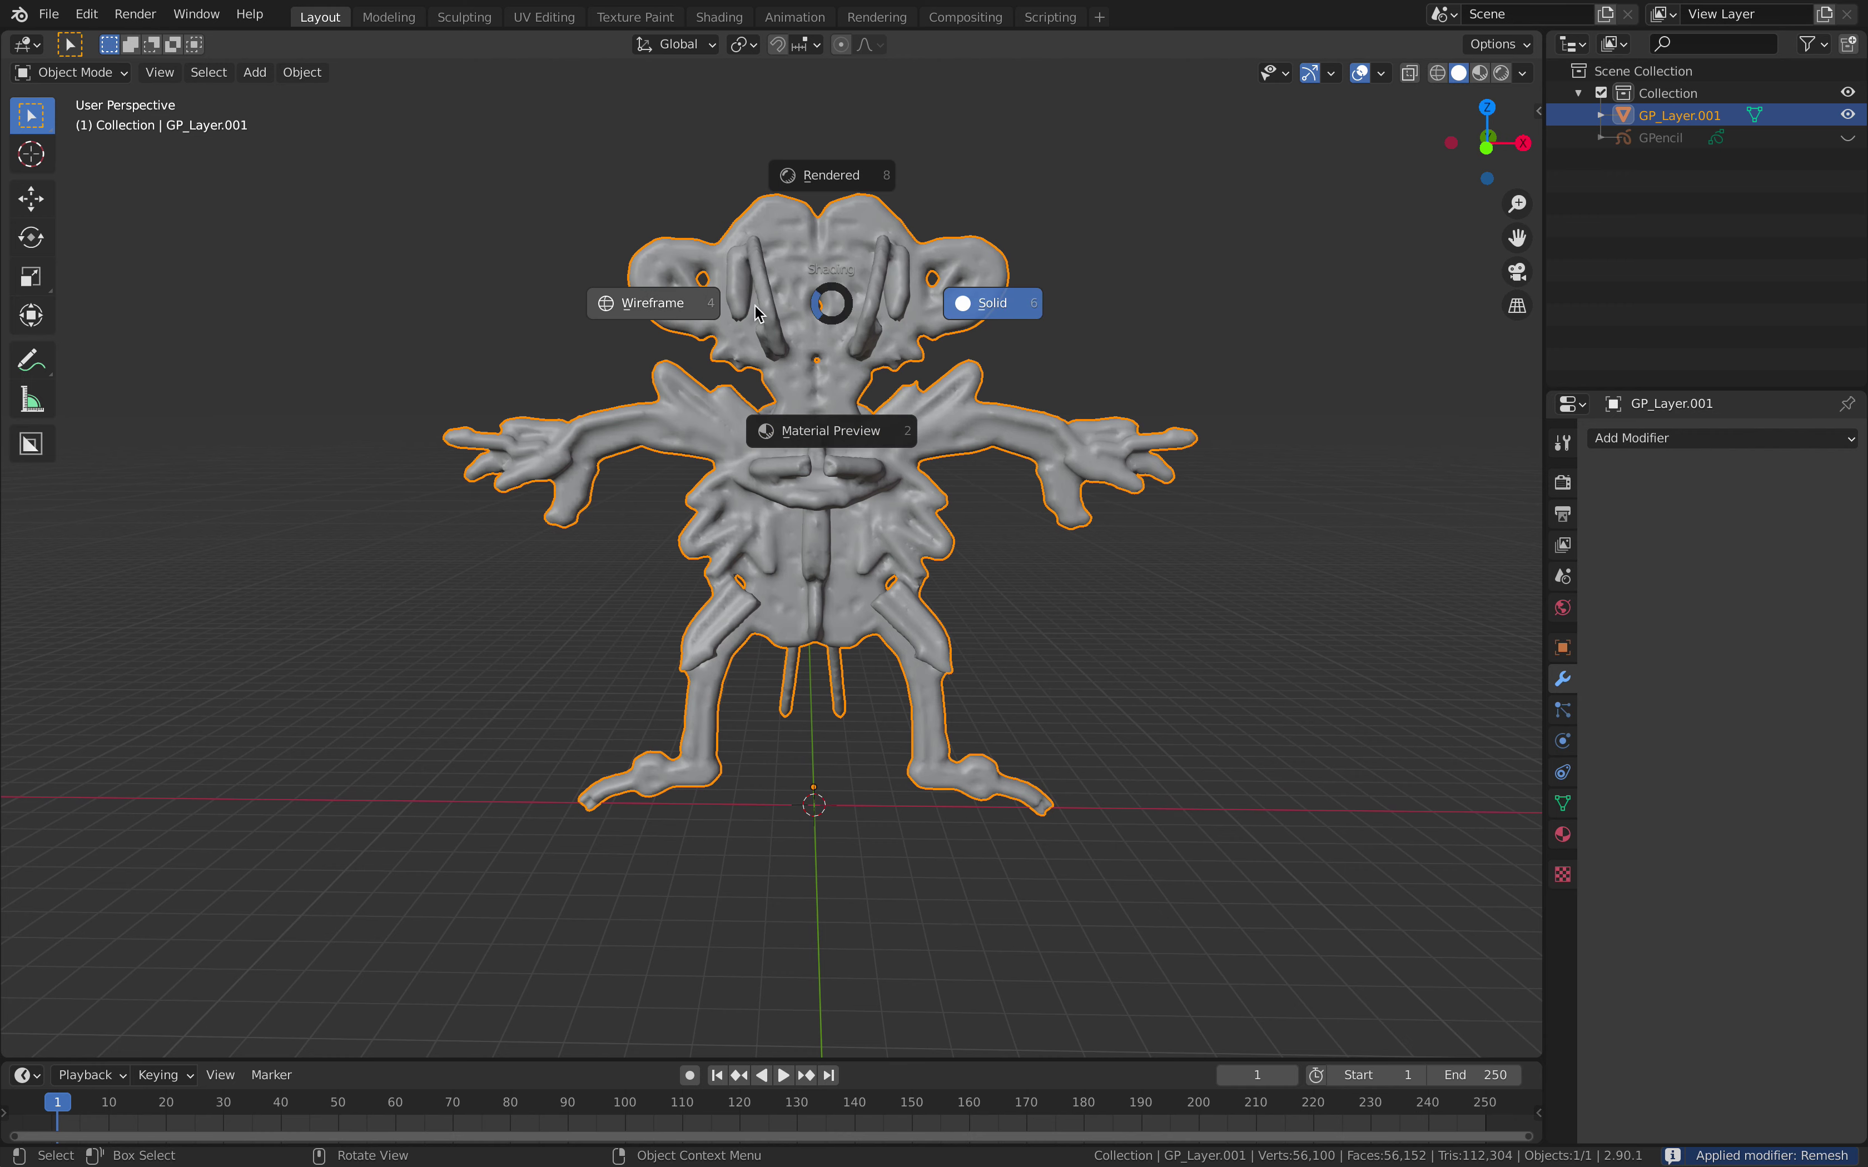
{"action": "left_click", "coordinate": [733, 301]}
{"action": "key", "text": "z"}
{"action": "left_click", "coordinate": [1014, 347]}
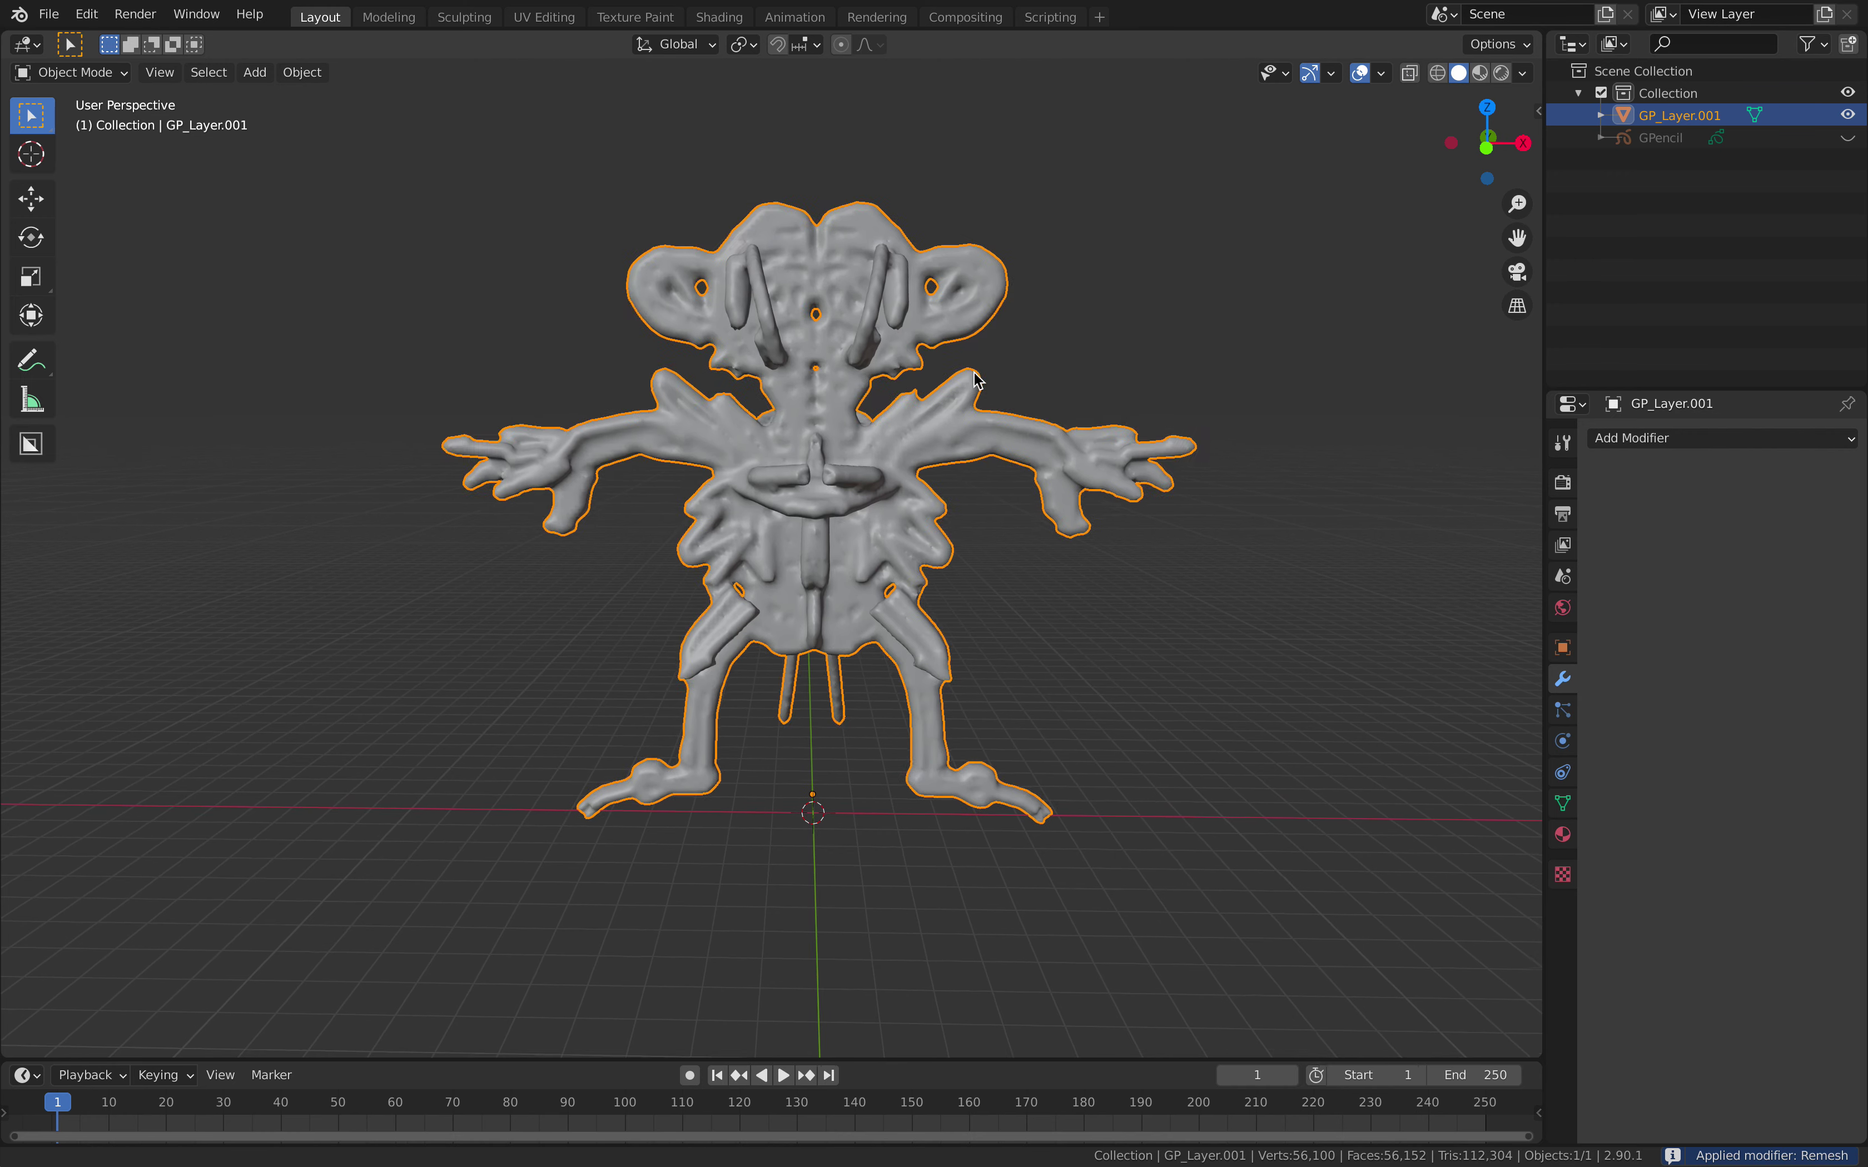
{"action": "middle_click_drag", "start_coordinate": [1013, 350], "coordinate": [967, 400]}
{"action": "key", "text": "ctrl+s"}
- Put the creature mesh into Edit Mode and start the Ball Pen tool
{"action": "left_click", "coordinate": [77, 72]}
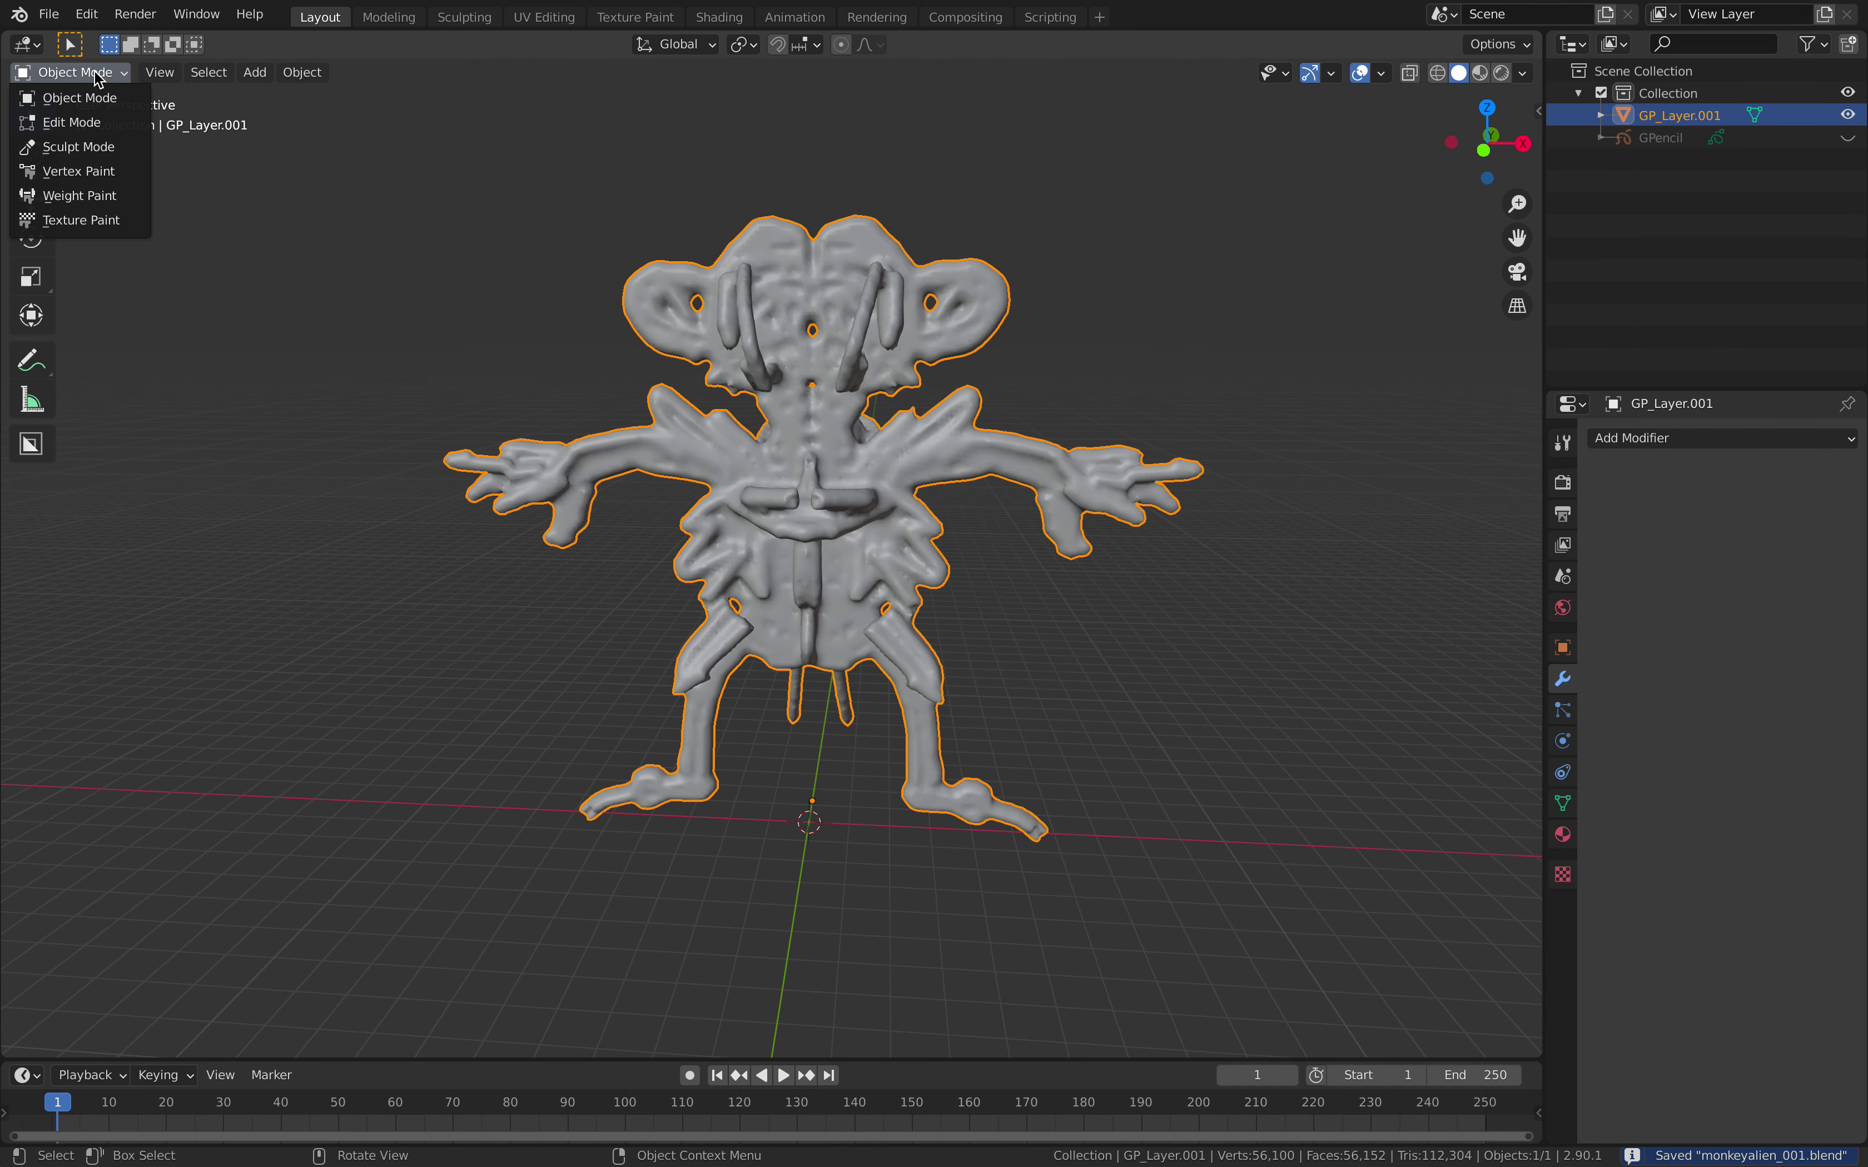
{"action": "middle_click_drag", "start_coordinate": [784, 367], "coordinate": [822, 365]}
{"action": "right_click", "coordinate": [859, 353]}
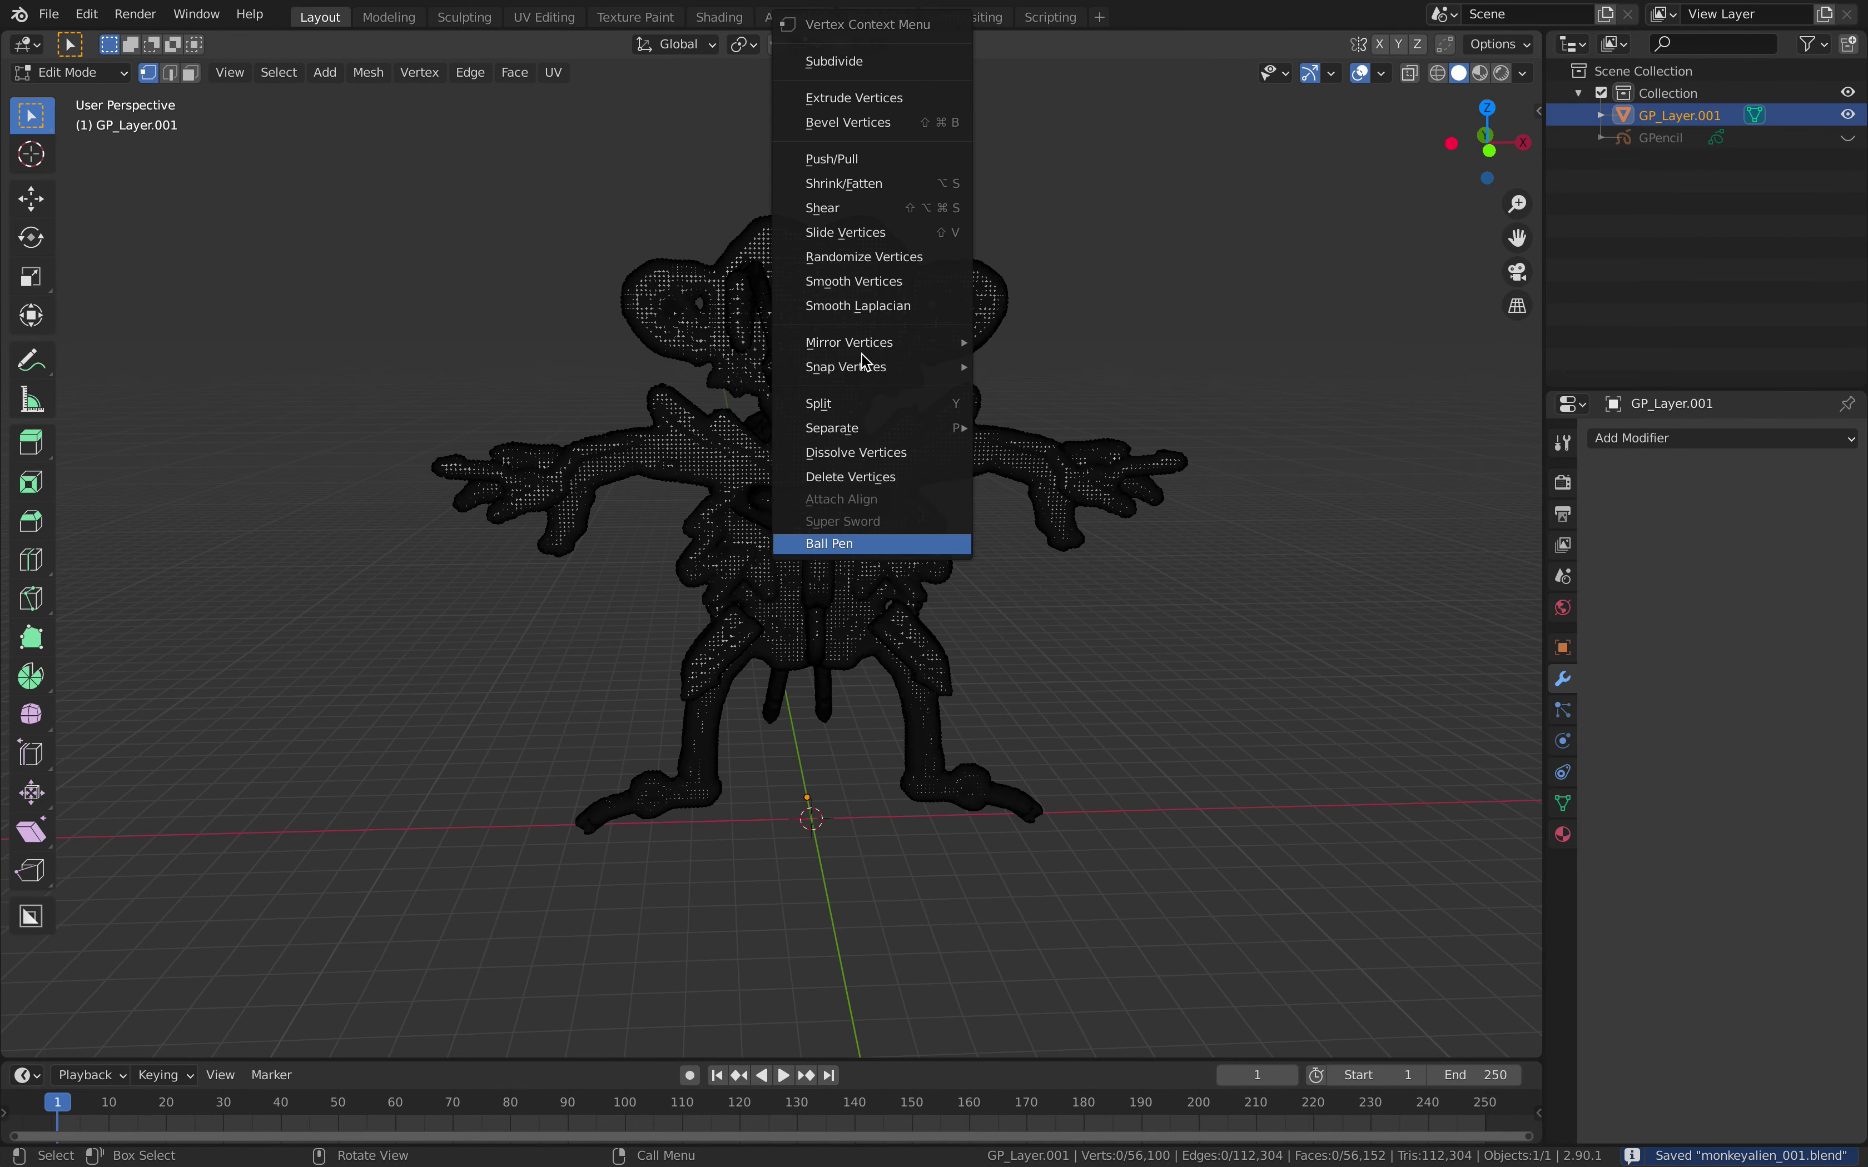
{"action": "left_click", "coordinate": [873, 545]}
{"action": "scroll", "coordinate": [875, 509], "scroll_direction": "up", "scroll_amount": 4}
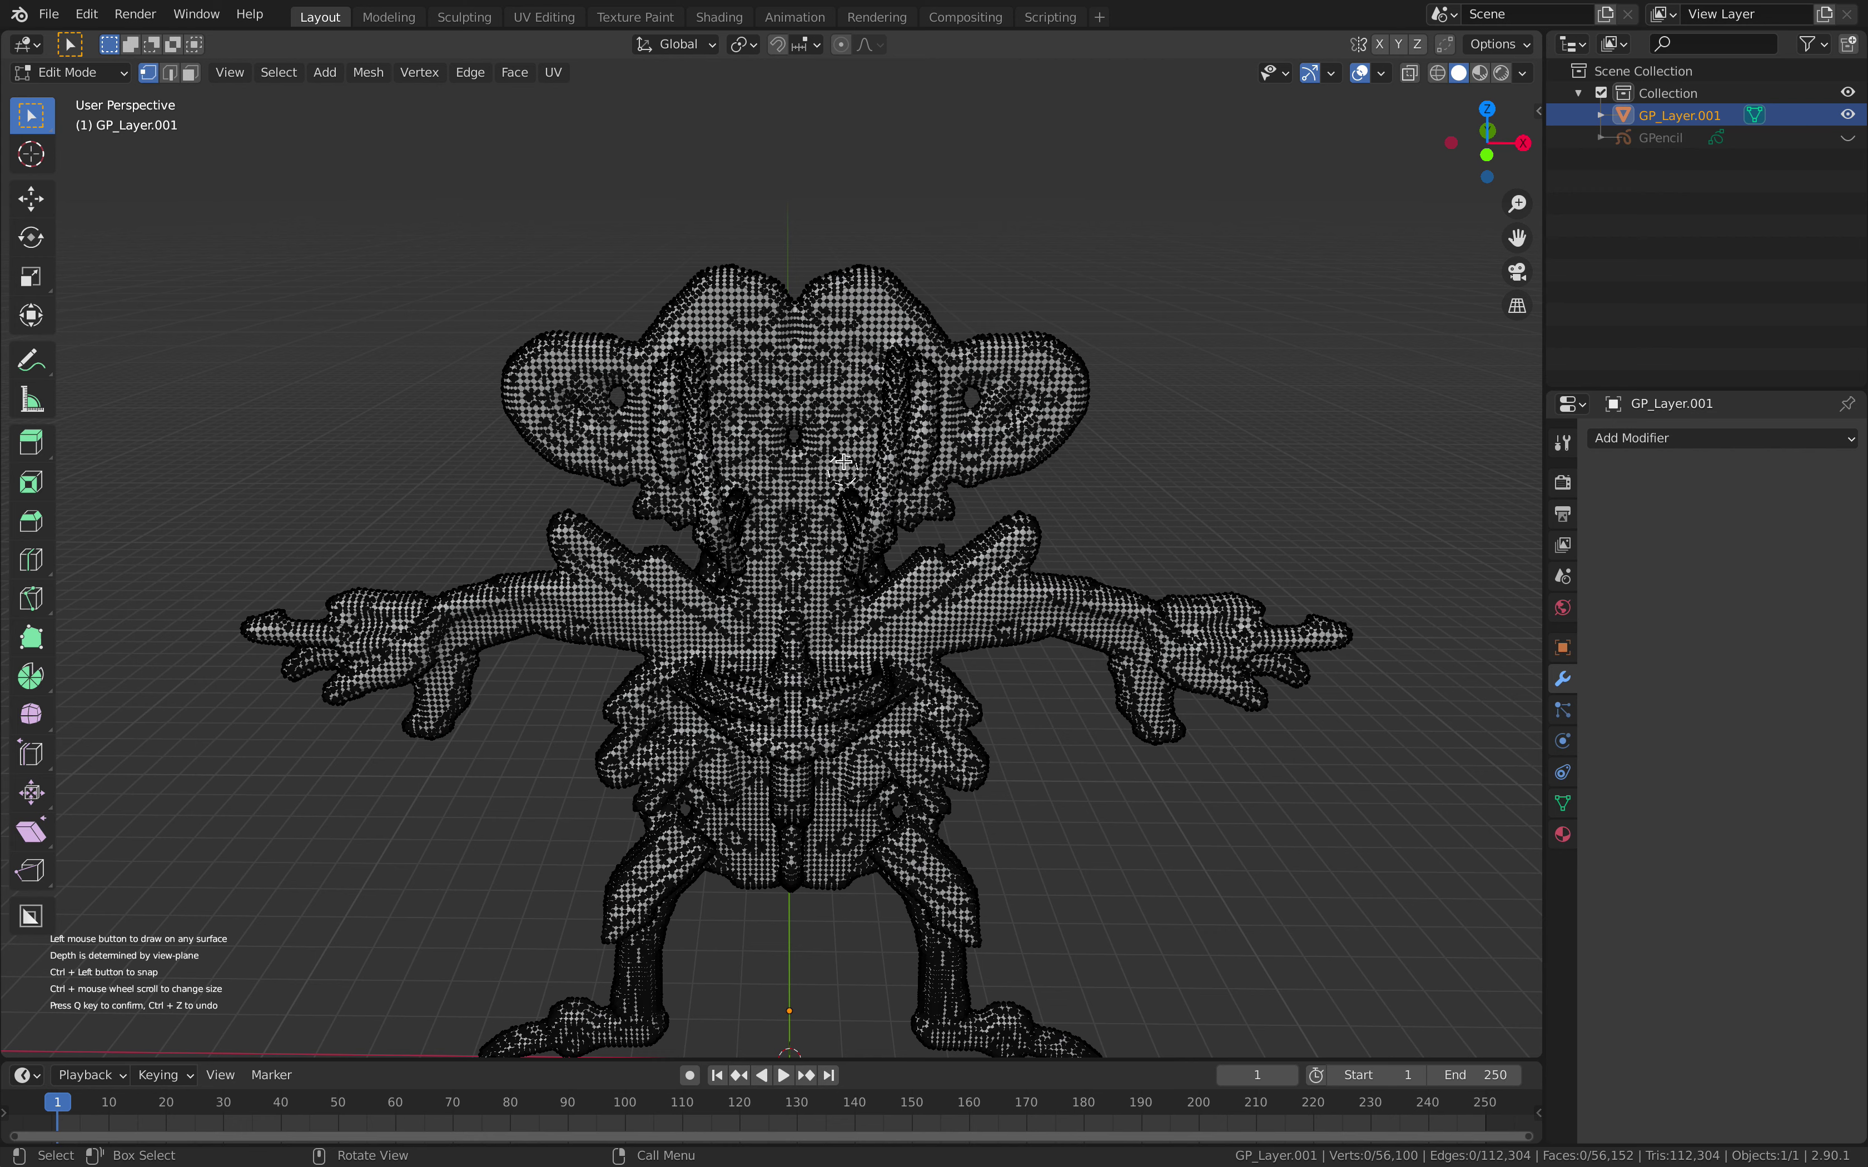
- Draw Ball Pen strokes of spheres over the face, forehead and ear on the creature's +X side
{"action": "key", "text": "ctrl"}
{"action": "mouse_move", "coordinate": [834, 415]}
{"action": "left_mouse_down", "text": "ctrl"}
{"action": "mouse_move", "coordinate": [852, 379]}
{"action": "mouse_move", "coordinate": [880, 421]}
{"action": "mouse_move", "coordinate": [847, 434]}
{"action": "mouse_move", "coordinate": [857, 351]}
{"action": "mouse_move", "coordinate": [902, 390]}
{"action": "mouse_move", "coordinate": [876, 473]}
{"action": "left_mouse_up", "text": "ctrl"}
{"action": "middle_click_drag", "start_coordinate": [876, 472], "coordinate": [930, 449]}
{"action": "mouse_move", "coordinate": [862, 379]}
{"action": "left_mouse_down", "text": "ctrl"}
{"action": "mouse_move", "coordinate": [884, 437]}
{"action": "mouse_move", "coordinate": [843, 476]}
{"action": "left_mouse_up", "text": "ctrl"}
{"action": "mouse_move", "coordinate": [889, 370]}
{"action": "left_mouse_down", "text": "ctrl"}
{"action": "mouse_move", "coordinate": [855, 315]}
{"action": "mouse_move", "coordinate": [919, 324]}
{"action": "mouse_move", "coordinate": [950, 357]}
{"action": "left_mouse_up", "text": "ctrl"}
{"action": "middle_click_drag", "start_coordinate": [950, 357], "coordinate": [906, 347]}
{"action": "mouse_move", "coordinate": [930, 357]}
{"action": "left_mouse_down", "text": "ctrl"}
{"action": "mouse_move", "coordinate": [994, 345]}
{"action": "mouse_move", "coordinate": [1023, 378]}
{"action": "mouse_move", "coordinate": [957, 427]}
{"action": "mouse_move", "coordinate": [953, 379]}
{"action": "mouse_move", "coordinate": [1003, 417]}
{"action": "mouse_move", "coordinate": [932, 452]}
{"action": "mouse_move", "coordinate": [1027, 424]}
{"action": "mouse_move", "coordinate": [1031, 375]}
{"action": "mouse_move", "coordinate": [991, 351]}
{"action": "left_mouse_up", "text": "ctrl"}
- Draw sphere strokes down the neck and along the +X arm to the wrist
{"action": "middle_click_drag", "start_coordinate": [797, 492], "coordinate": [824, 487]}
{"action": "mouse_move", "coordinate": [823, 486]}
{"action": "left_mouse_down", "text": "ctrl"}
{"action": "mouse_move", "coordinate": [824, 514]}
{"action": "mouse_move", "coordinate": [847, 498]}
{"action": "mouse_move", "coordinate": [831, 447]}
{"action": "left_mouse_up", "text": "ctrl"}
{"action": "mouse_move", "coordinate": [834, 349]}
{"action": "left_mouse_down", "text": "ctrl"}
{"action": "mouse_move", "coordinate": [830, 441]}
{"action": "mouse_move", "coordinate": [835, 324]}
{"action": "mouse_move", "coordinate": [869, 386]}
{"action": "mouse_move", "coordinate": [832, 548]}
{"action": "mouse_move", "coordinate": [865, 587]}
{"action": "mouse_move", "coordinate": [1188, 617]}
{"action": "mouse_move", "coordinate": [1154, 606]}
{"action": "left_mouse_up", "text": "ctrl"}
{"action": "mouse_move", "coordinate": [962, 592]}
{"action": "left_mouse_down", "text": "ctrl"}
{"action": "mouse_move", "coordinate": [847, 625]}
{"action": "mouse_move", "coordinate": [854, 675]}
{"action": "mouse_move", "coordinate": [907, 627]}
{"action": "left_mouse_up", "text": "ctrl"}
- Change the Ball Pen size and build up the chest and belly with clusters of spheres
{"action": "middle_click_drag", "start_coordinate": [908, 627], "coordinate": [857, 709]}
{"action": "scroll", "coordinate": [857, 709], "scroll_direction": "down", "scroll_amount": 2, "text": "ctrl"}
{"action": "mouse_move", "coordinate": [857, 708]}
{"action": "left_mouse_down", "text": "ctrl"}
{"action": "mouse_move", "coordinate": [854, 655]}
{"action": "mouse_move", "coordinate": [820, 658]}
{"action": "mouse_move", "coordinate": [847, 684]}
{"action": "left_mouse_up", "text": "ctrl"}
{"action": "mouse_move", "coordinate": [847, 685]}
{"action": "middle_mouse_down"}
{"action": "mouse_move", "coordinate": [772, 695]}
{"action": "mouse_move", "coordinate": [733, 670]}
{"action": "middle_mouse_up"}
{"action": "mouse_move", "coordinate": [733, 671]}
{"action": "left_mouse_down", "text": "ctrl"}
{"action": "mouse_move", "coordinate": [720, 761]}
{"action": "mouse_move", "coordinate": [757, 733]}
{"action": "mouse_move", "coordinate": [768, 639]}
{"action": "mouse_move", "coordinate": [731, 858]}
{"action": "mouse_move", "coordinate": [691, 820]}
{"action": "mouse_move", "coordinate": [743, 866]}
{"action": "mouse_move", "coordinate": [719, 664]}
{"action": "left_mouse_up", "text": "ctrl"}
{"action": "left_click", "coordinate": [742, 738], "text": "ctrl"}
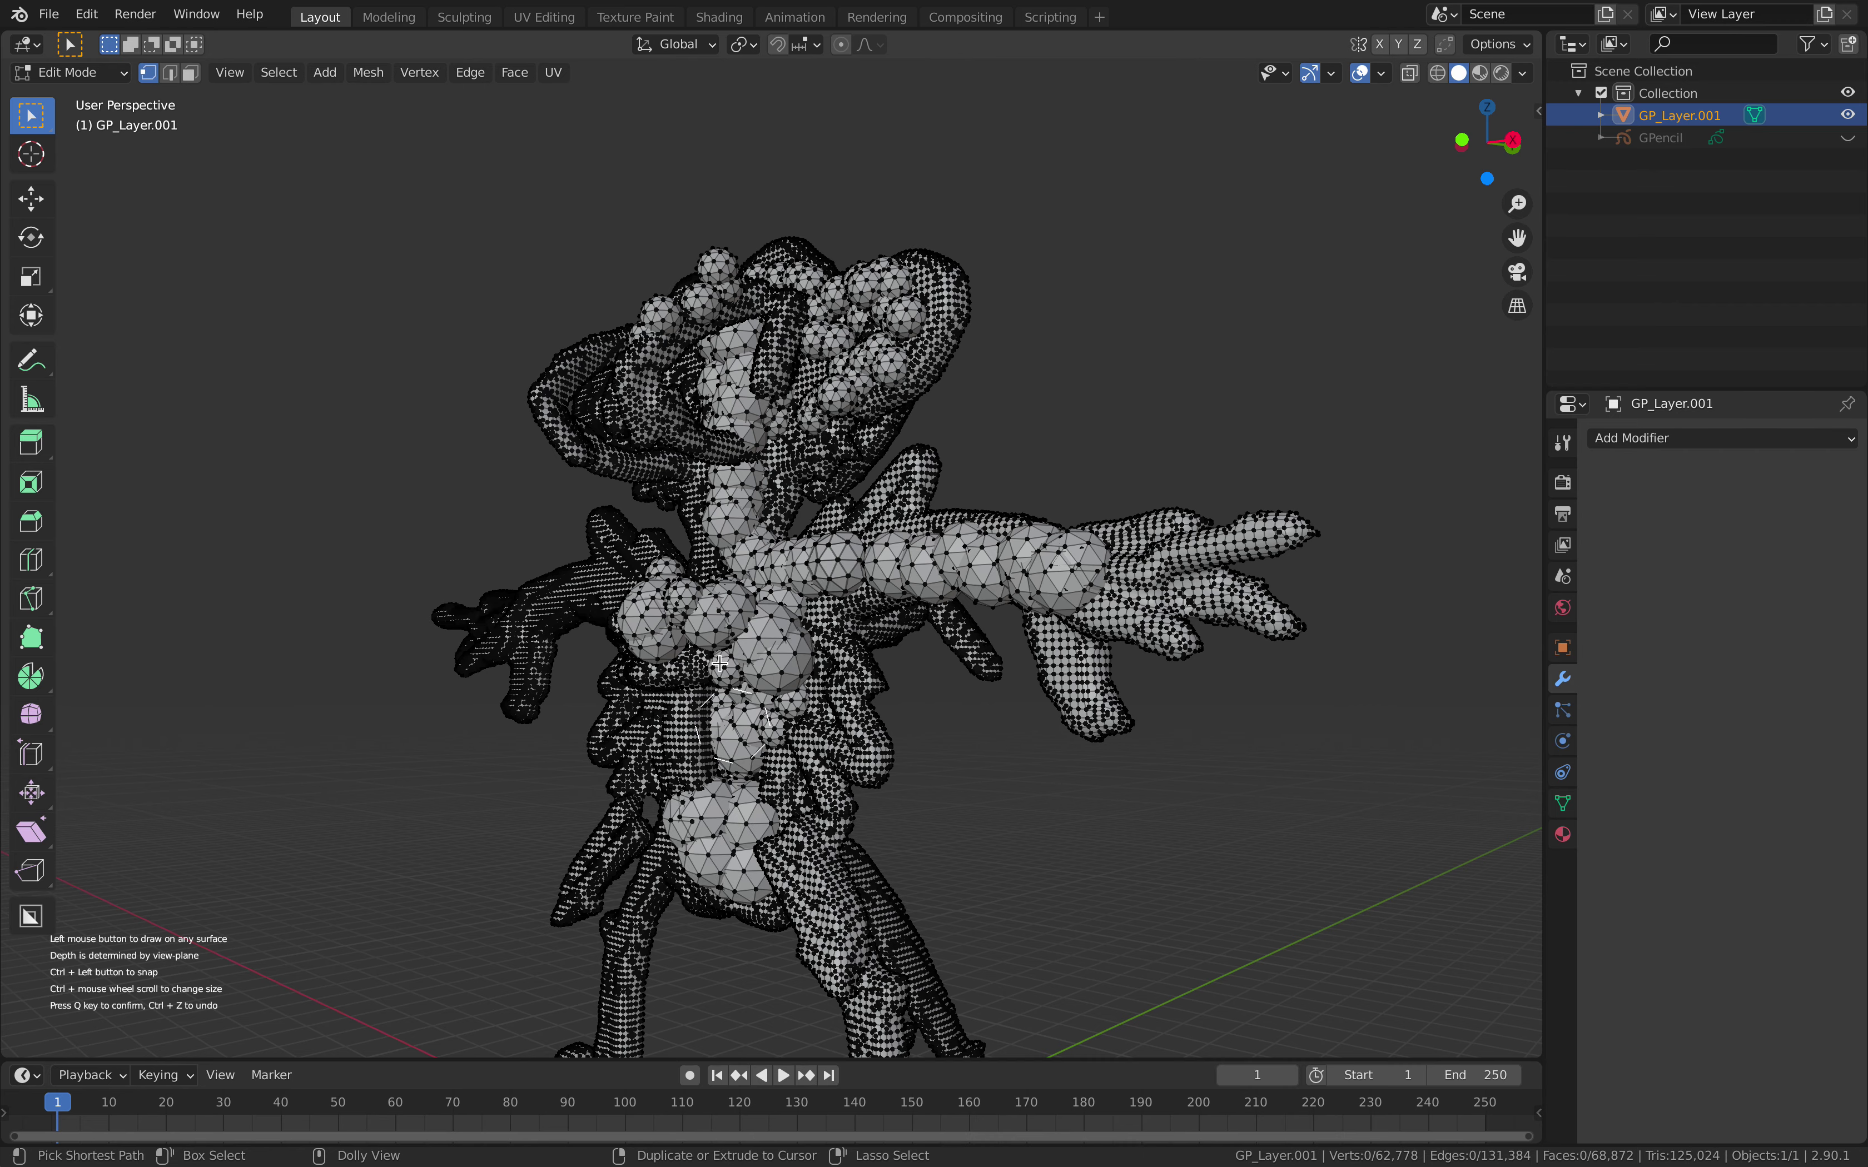
{"action": "left_click", "coordinate": [720, 663], "text": "ctrl"}
{"action": "mouse_move", "coordinate": [748, 526]}
{"action": "middle_mouse_down"}
{"action": "mouse_move", "coordinate": [644, 441]}
{"action": "mouse_move", "coordinate": [739, 503]}
{"action": "middle_mouse_up"}
{"action": "left_click", "coordinate": [611, 534], "text": "ctrl"}
{"action": "left_click", "coordinate": [739, 504], "text": "ctrl"}
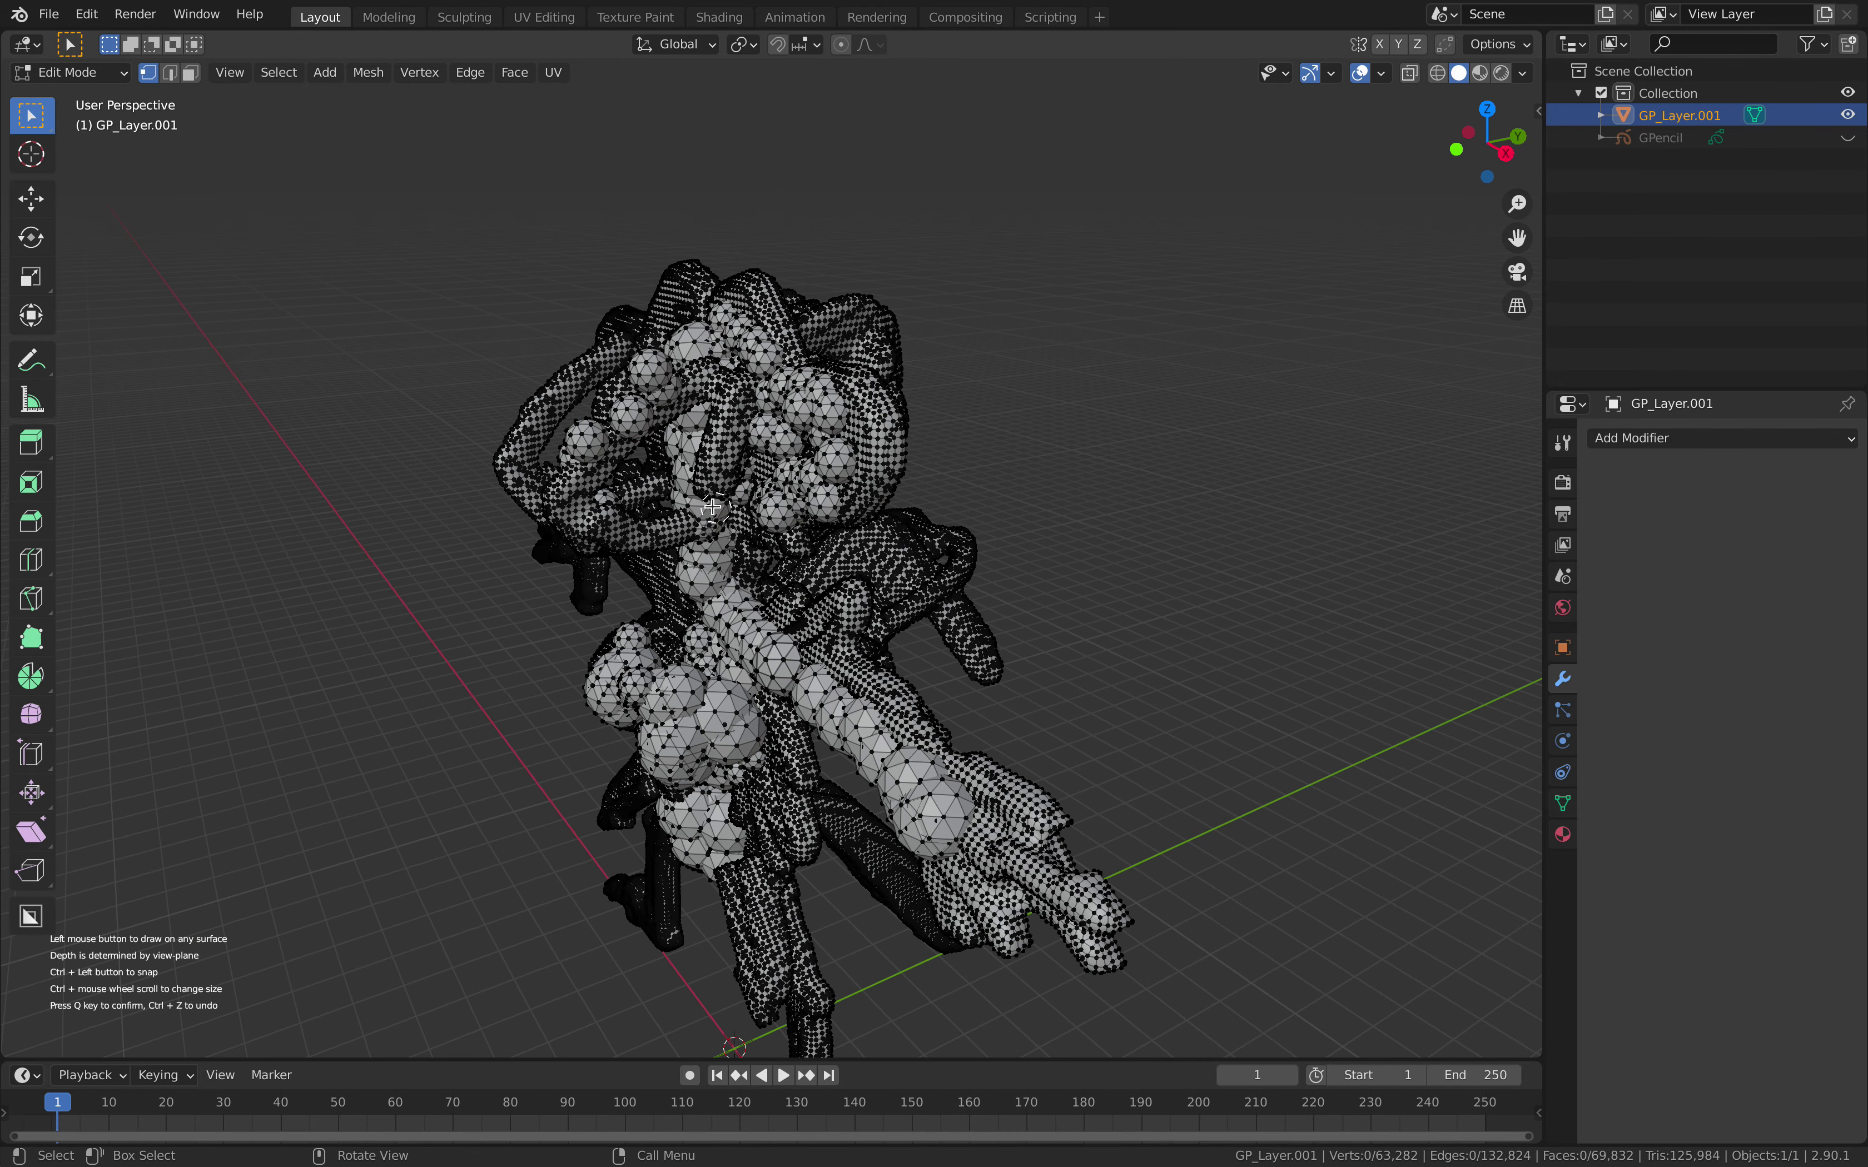
- Switch the Ball Pen to Rectangle Mode and draw angular blocks around the eye and cheek
{"action": "scroll", "coordinate": [716, 506], "scroll_direction": "up", "scroll_amount": 2}
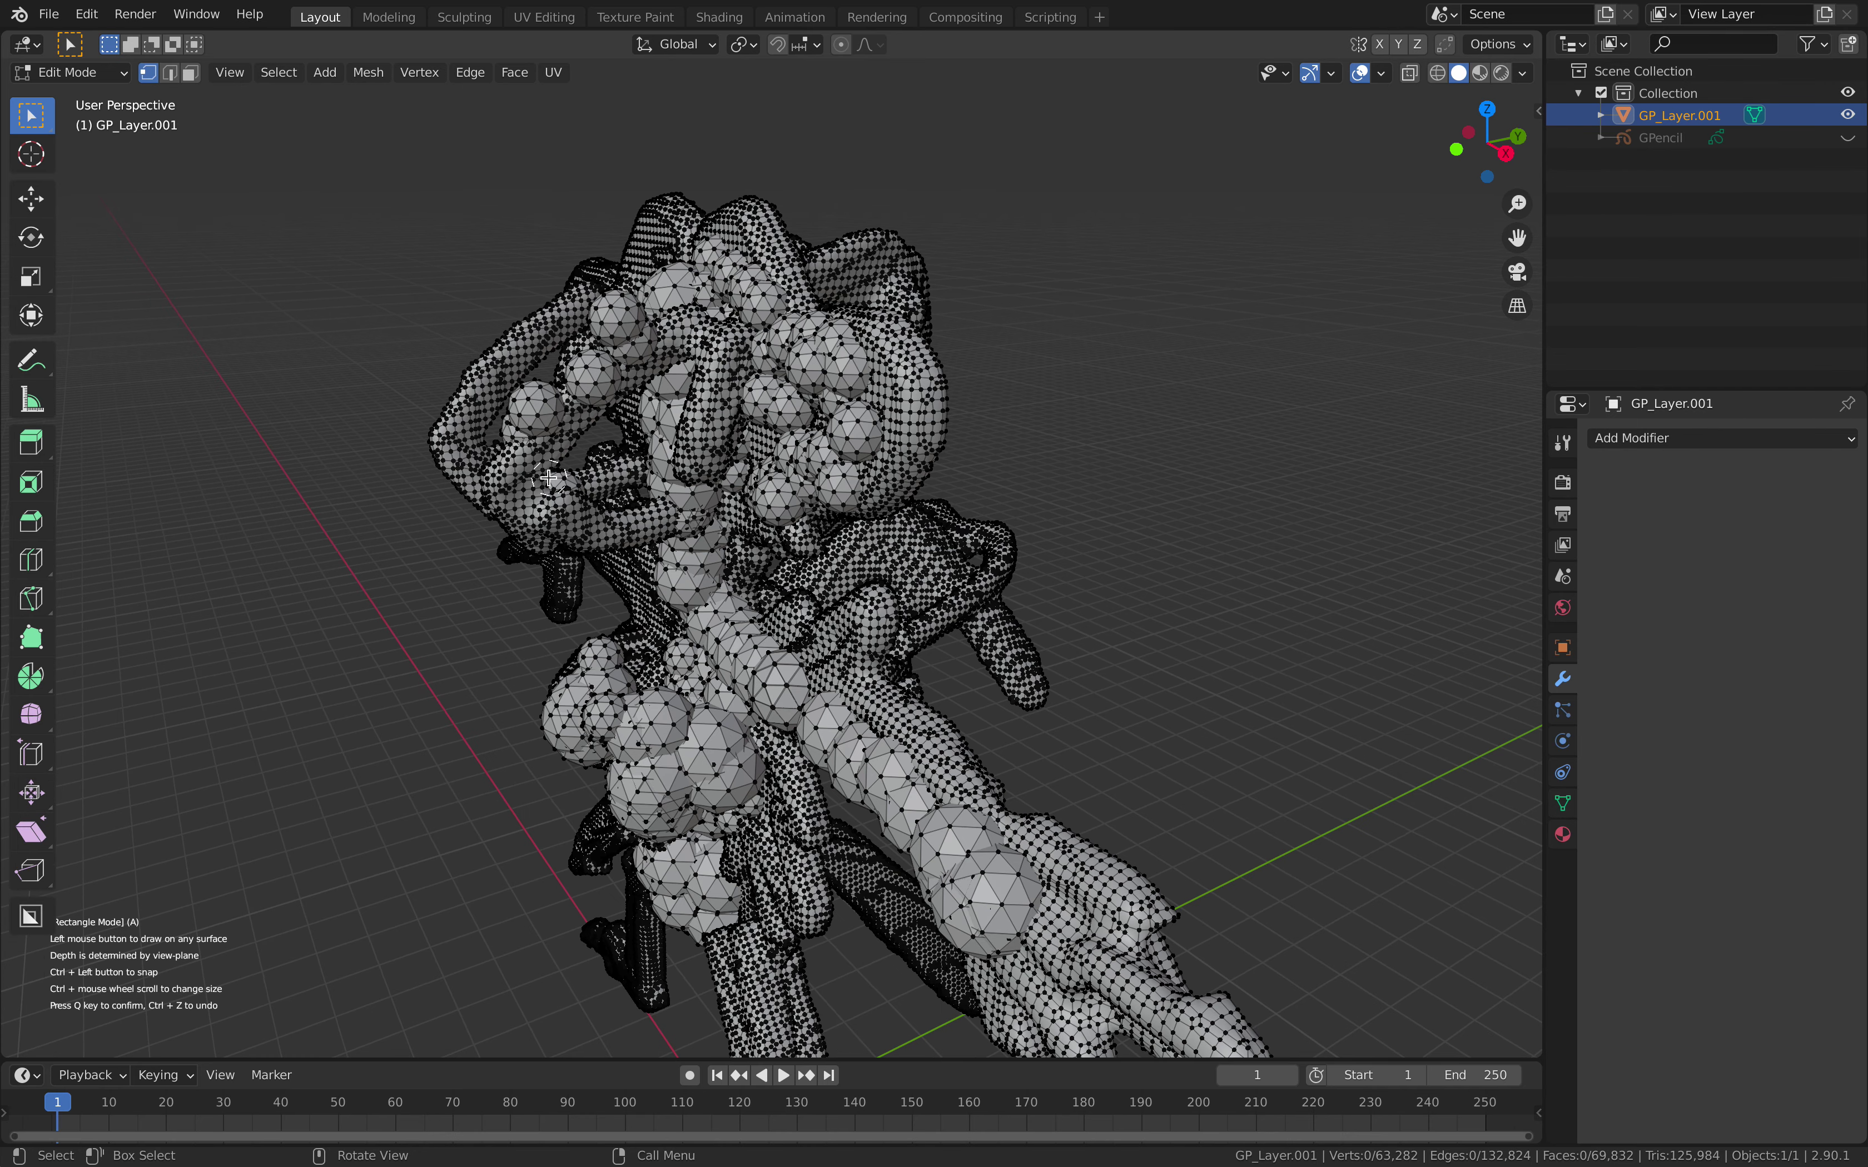
{"action": "mouse_move", "coordinate": [584, 454]}
{"action": "left_mouse_down"}
{"action": "mouse_move", "coordinate": [680, 429]}
{"action": "mouse_move", "coordinate": [730, 378]}
{"action": "left_mouse_up"}
{"action": "left_click_drag", "start_coordinate": [618, 499], "coordinate": [683, 491]}
{"action": "mouse_move", "coordinate": [711, 486]}
{"action": "middle_mouse_down"}
{"action": "mouse_move", "coordinate": [888, 486]}
{"action": "mouse_move", "coordinate": [888, 456]}
{"action": "middle_mouse_up"}
{"action": "left_click_drag", "start_coordinate": [890, 343], "coordinate": [910, 355]}
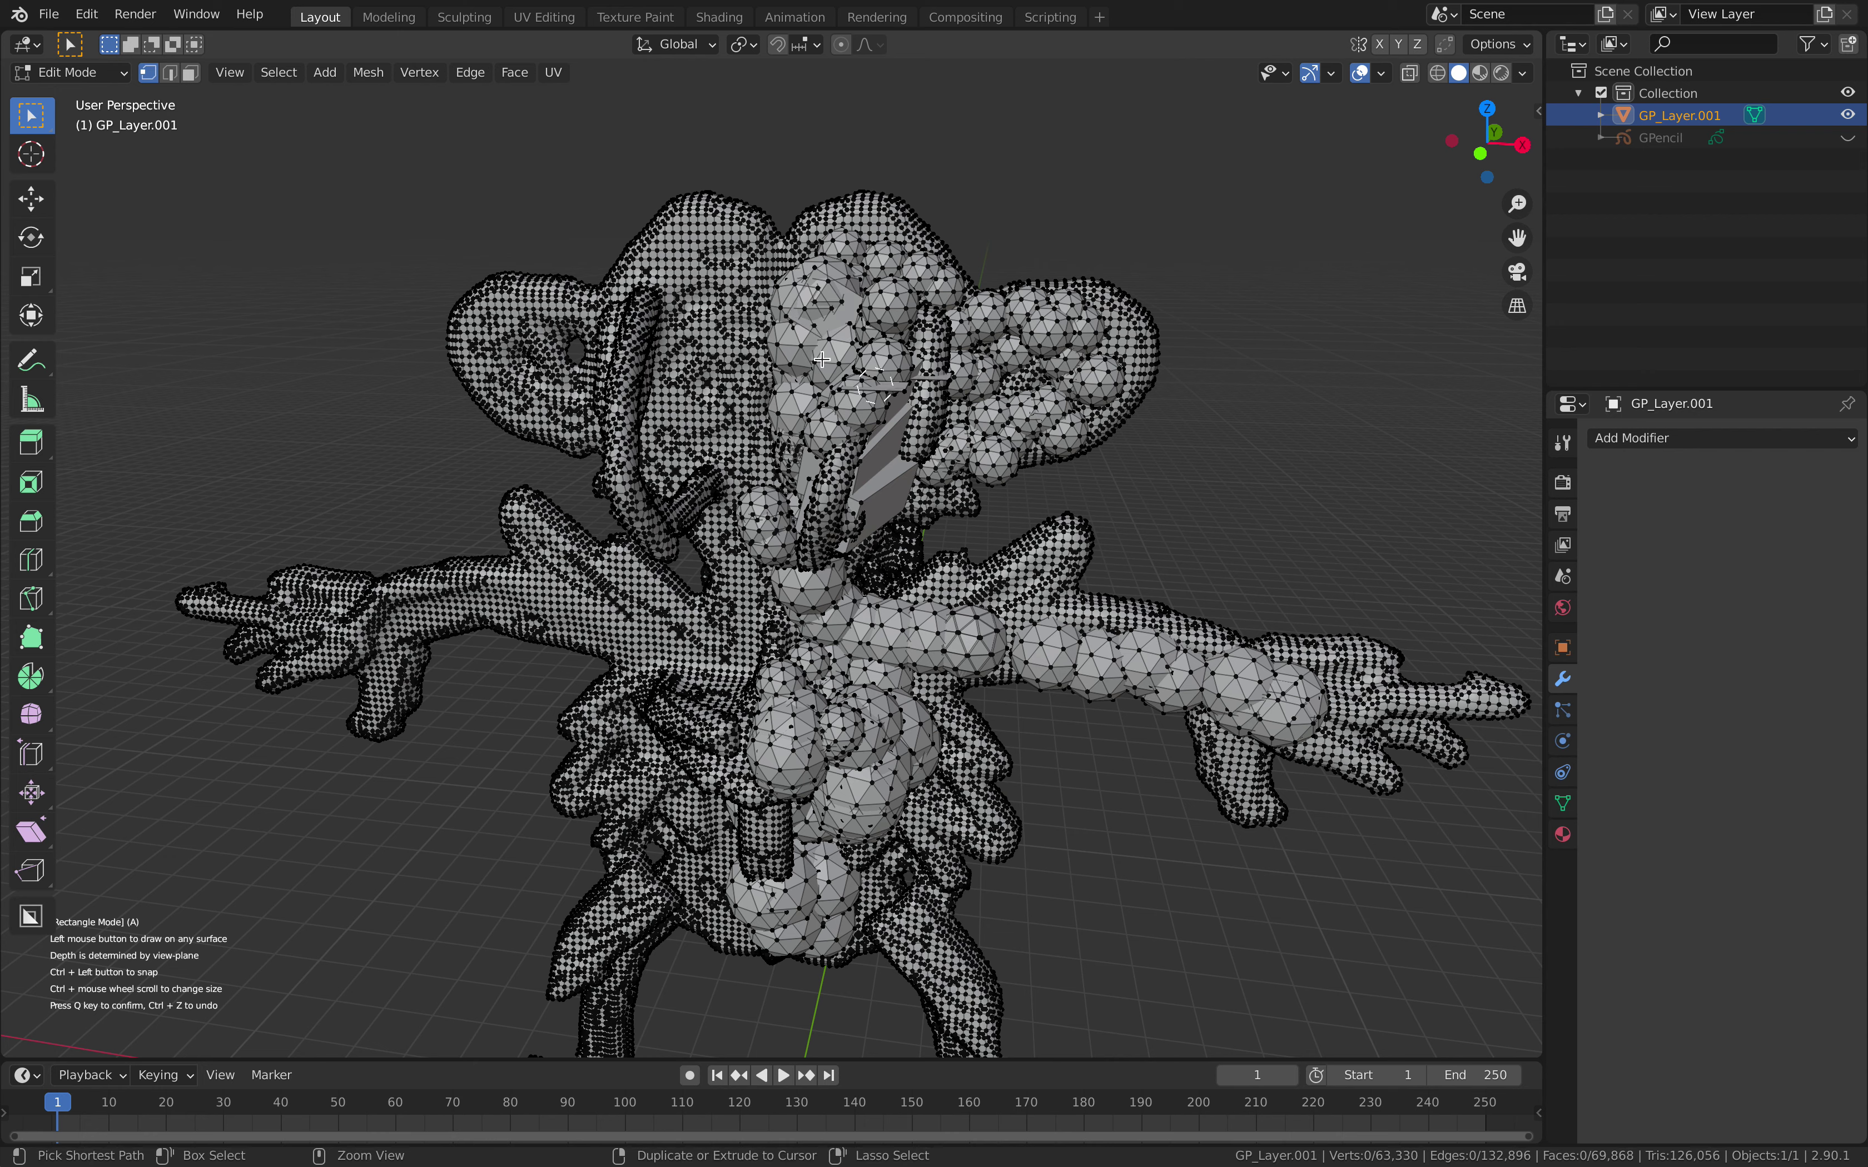
- Draw rectangular blocks down the middle of the face and along the +X arm
{"action": "left_click_drag", "start_coordinate": [779, 332], "coordinate": [778, 463]}
{"action": "left_click_drag", "start_coordinate": [795, 290], "coordinate": [773, 480]}
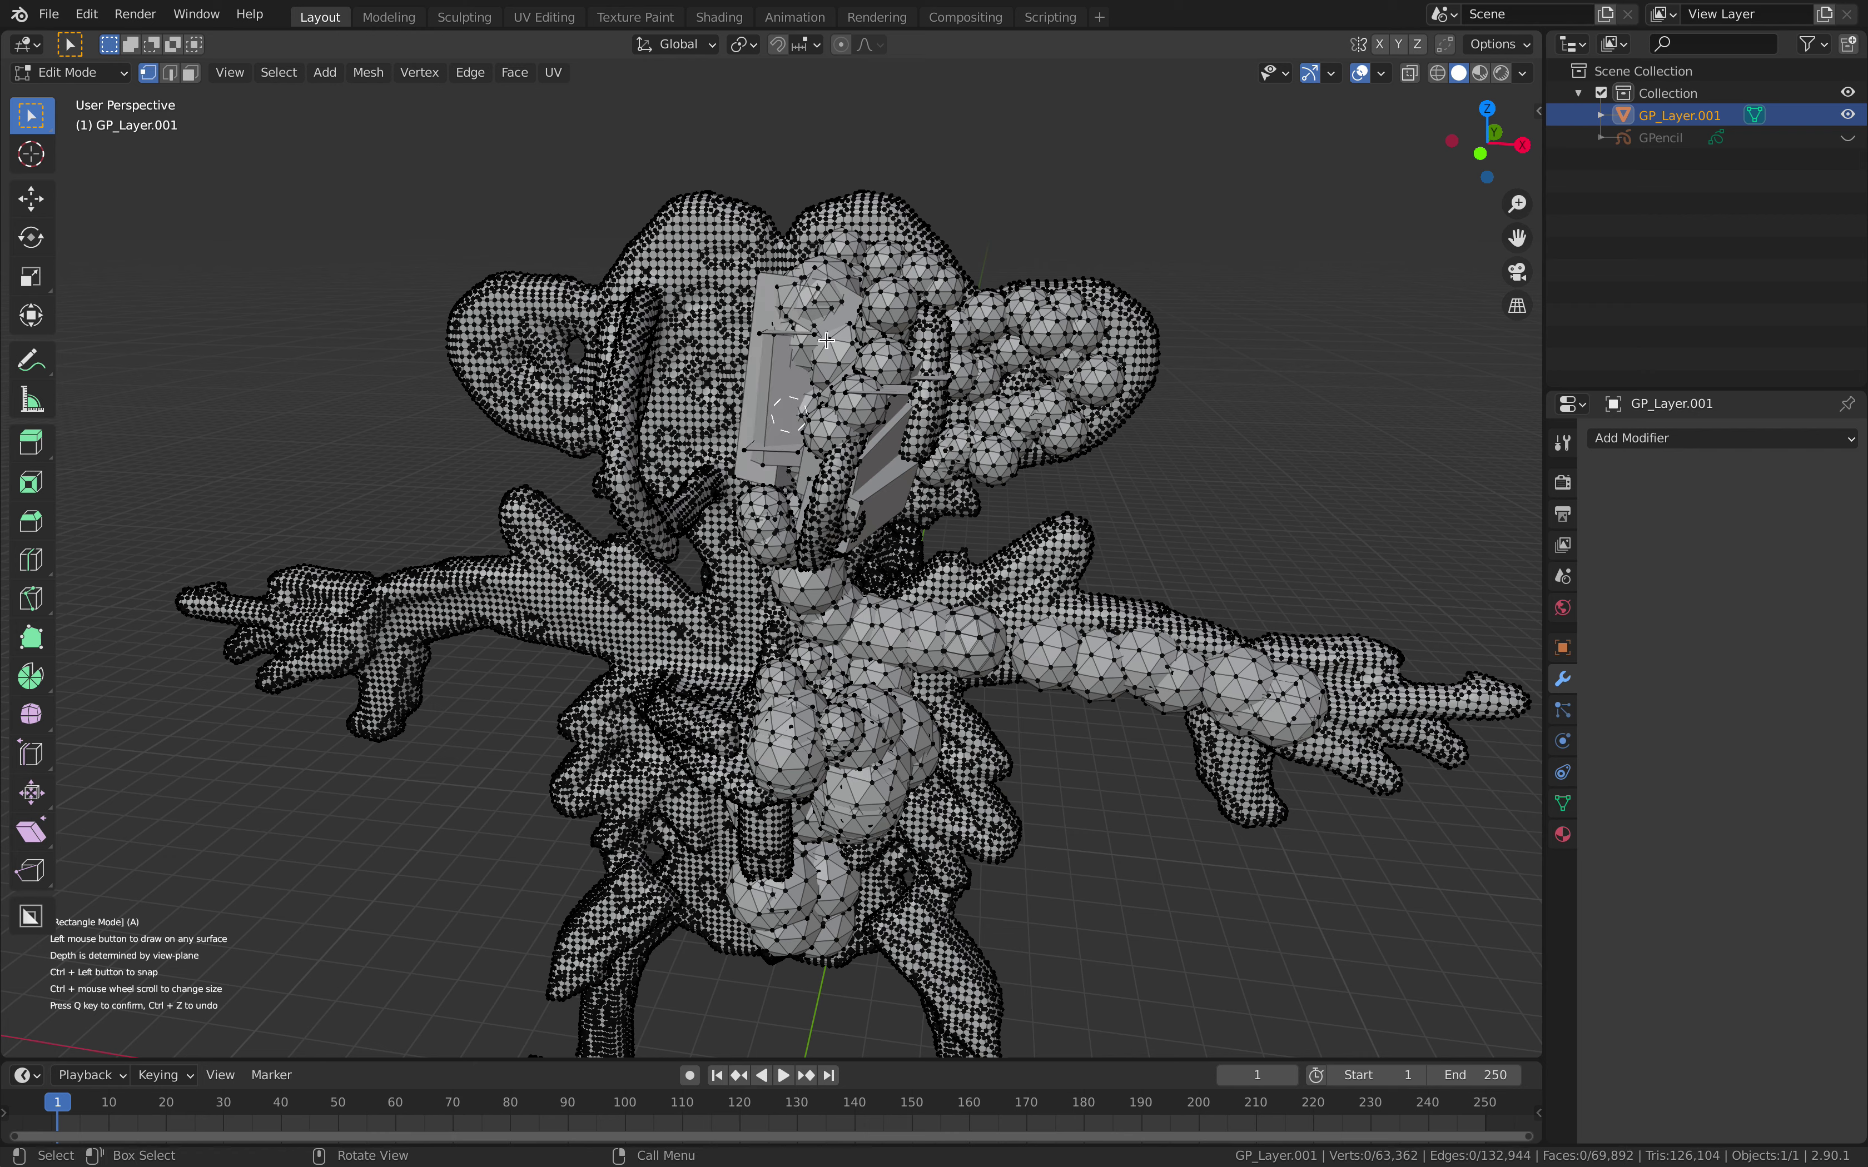
{"action": "scroll", "coordinate": [849, 436], "scroll_direction": "down", "scroll_amount": 2}
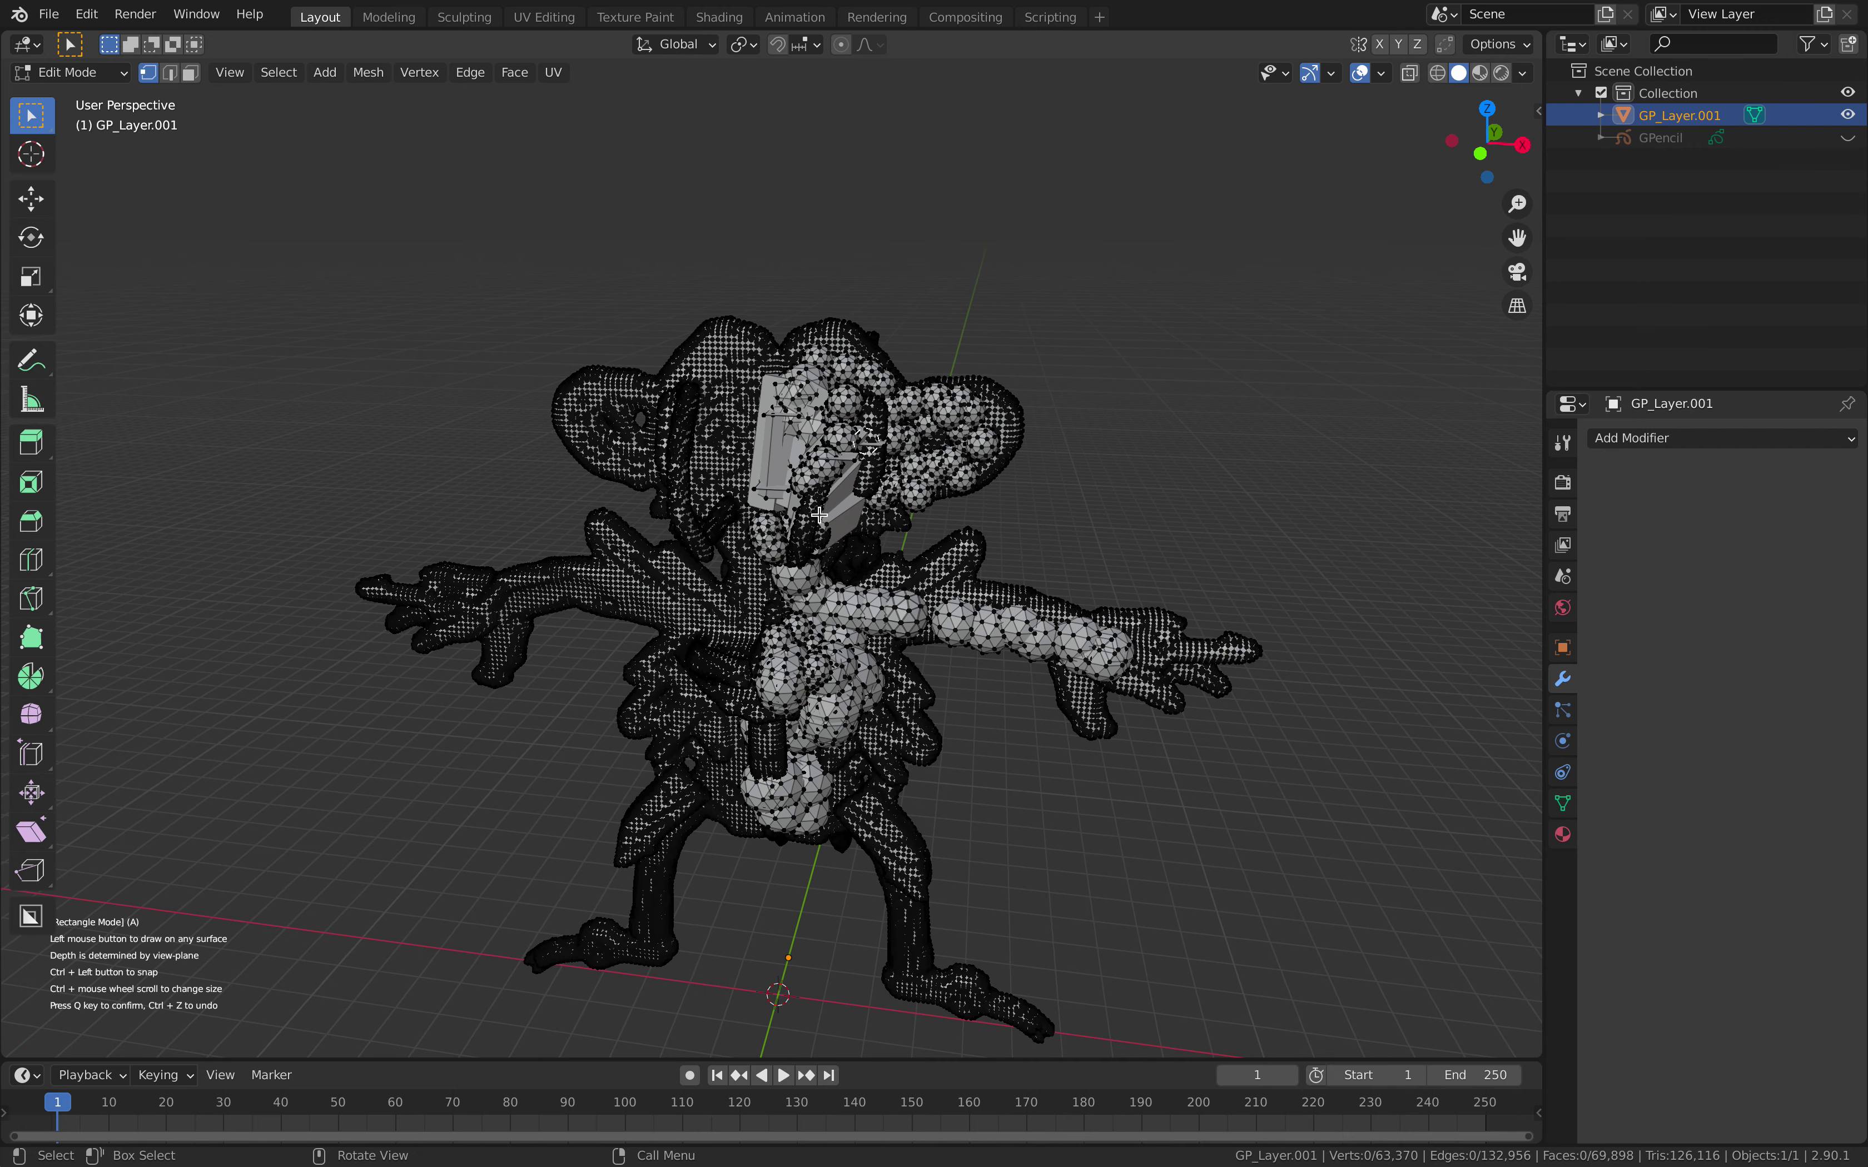
{"action": "middle_click_drag", "start_coordinate": [865, 498], "coordinate": [868, 545]}
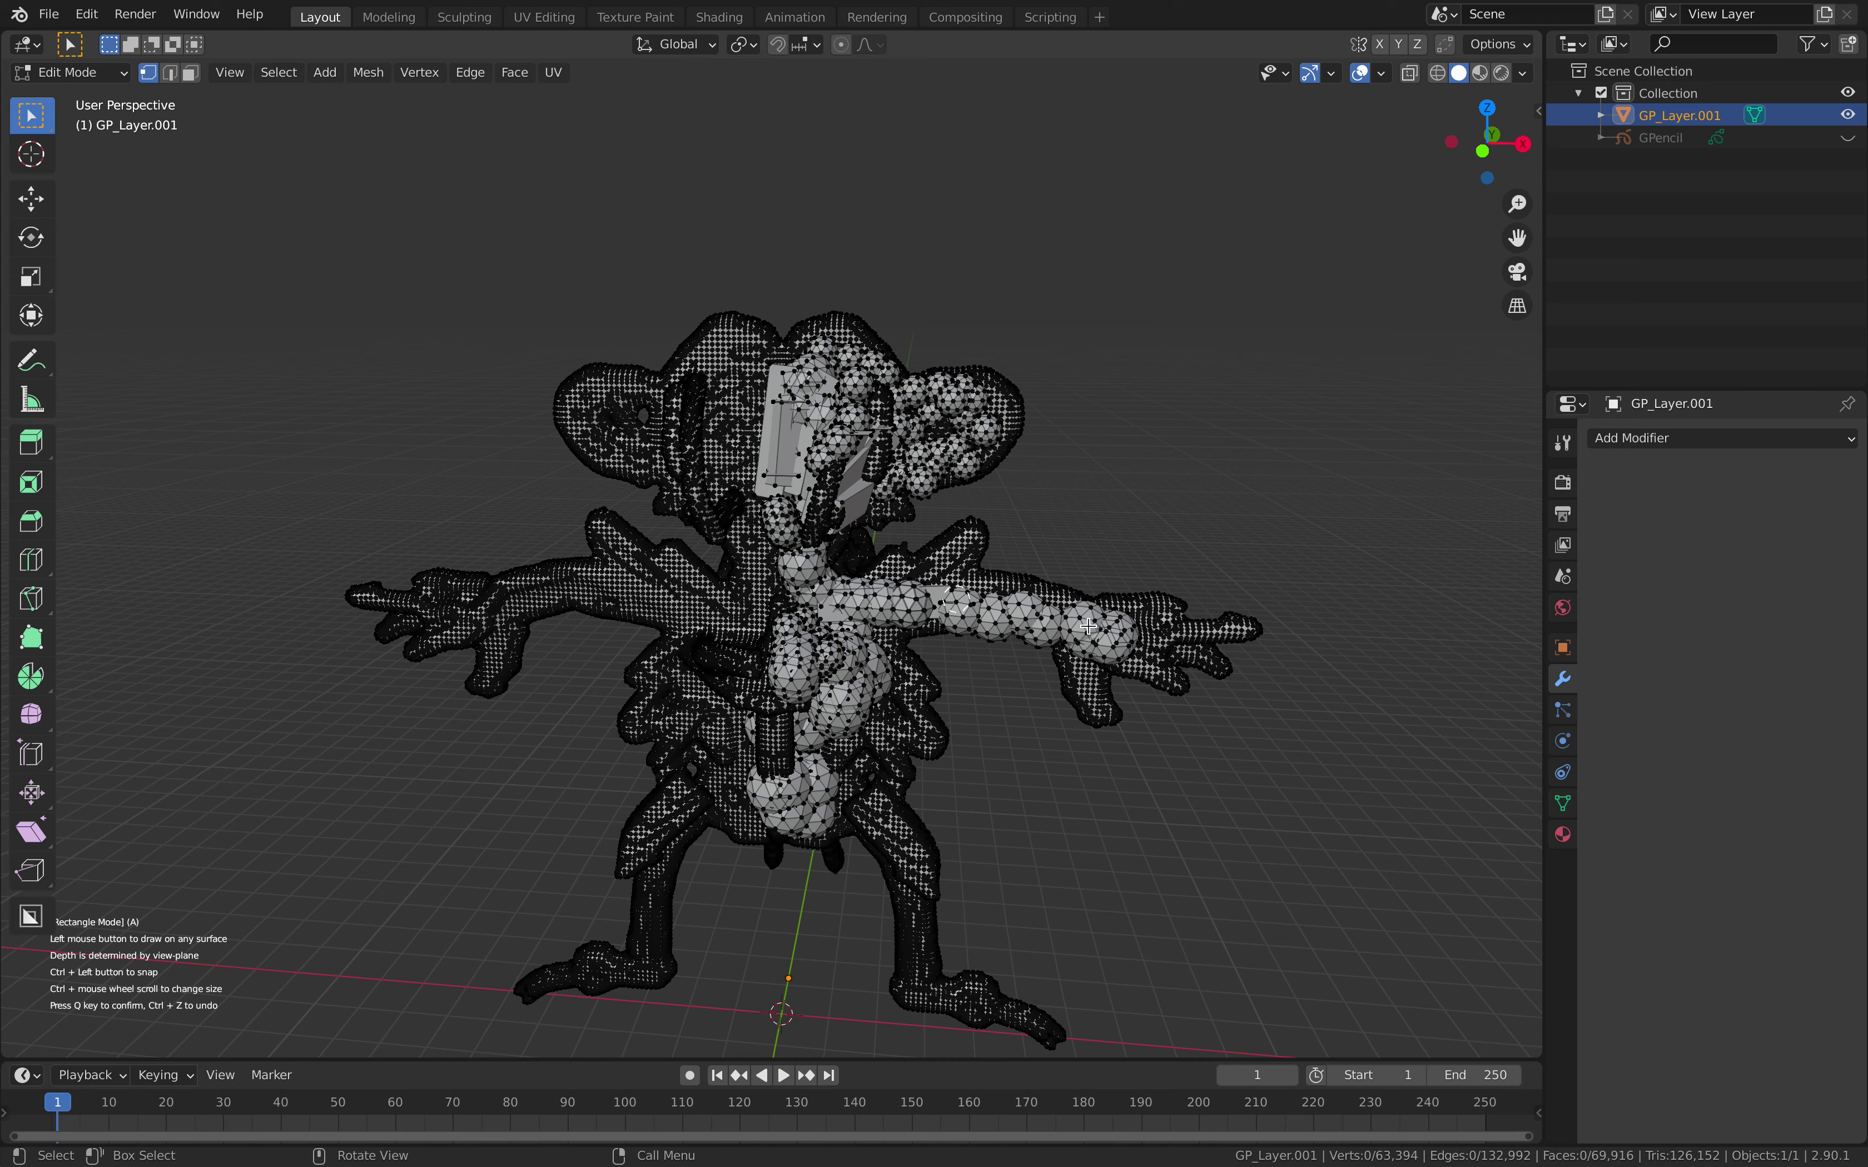
{"action": "middle_click_drag", "start_coordinate": [1085, 627], "coordinate": [1023, 587]}
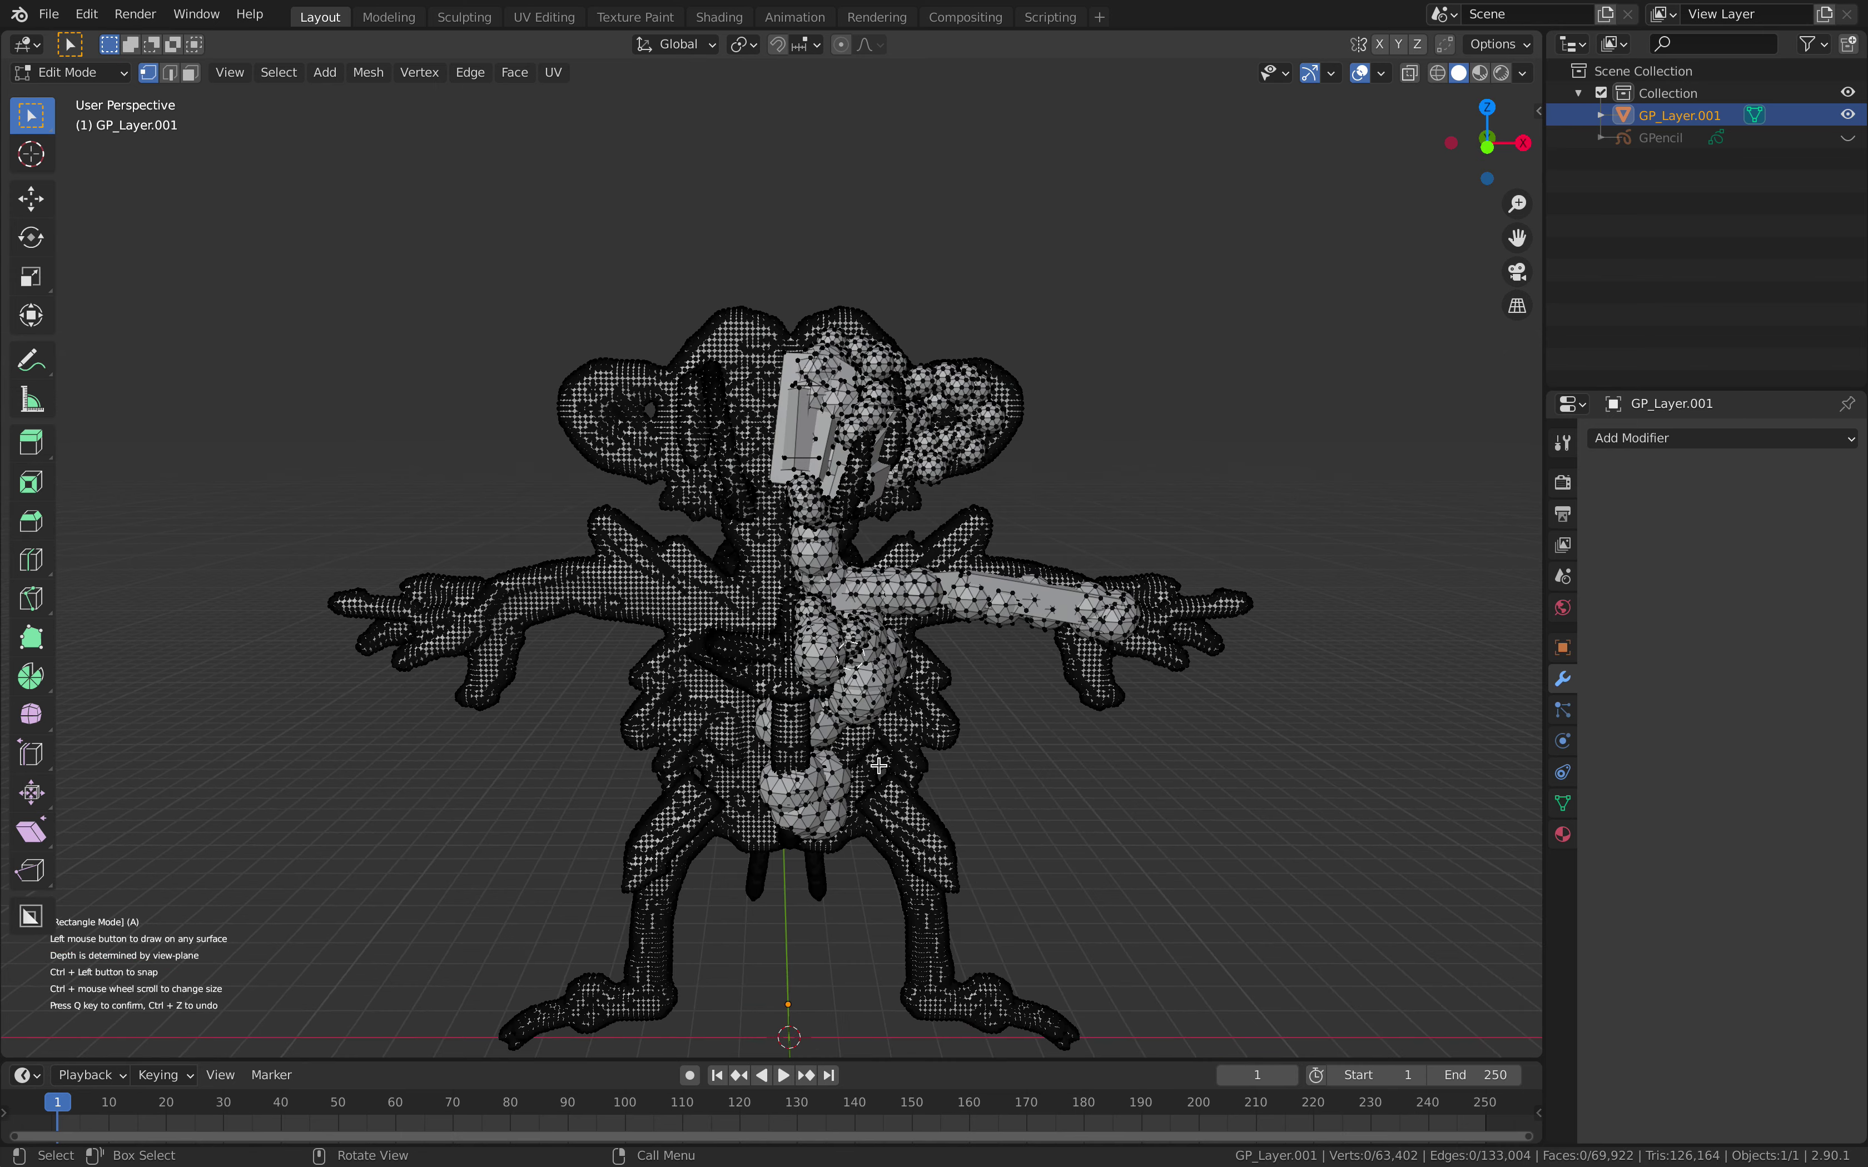
- Switch back to spheres and draw strokes from the hip down the +X leg to the ankle
{"action": "middle_click_drag", "start_coordinate": [879, 766], "coordinate": [880, 540], "text": "shift"}
{"action": "scroll", "coordinate": [880, 540], "scroll_direction": "up", "scroll_amount": 1}
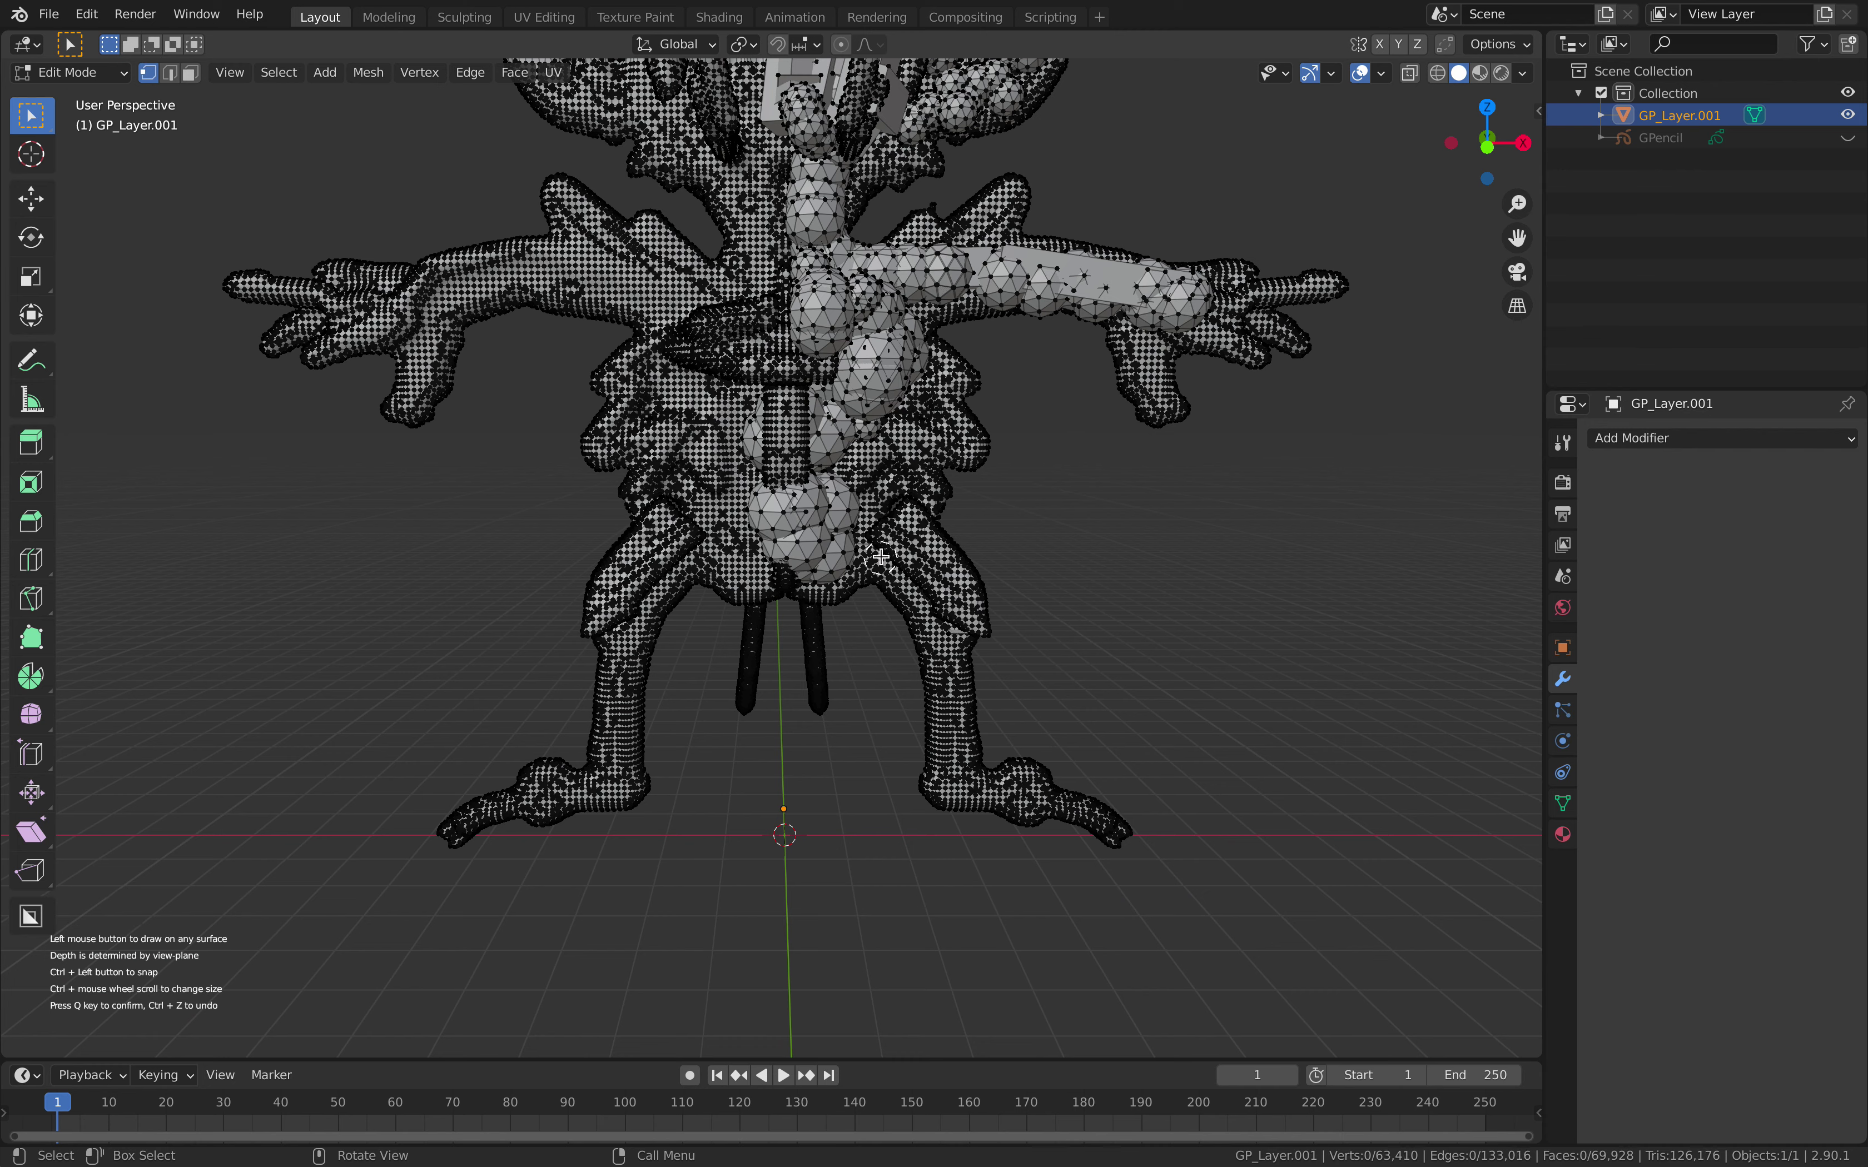
{"action": "left_click_drag", "start_coordinate": [869, 502], "coordinate": [940, 620], "text": "ctrl"}
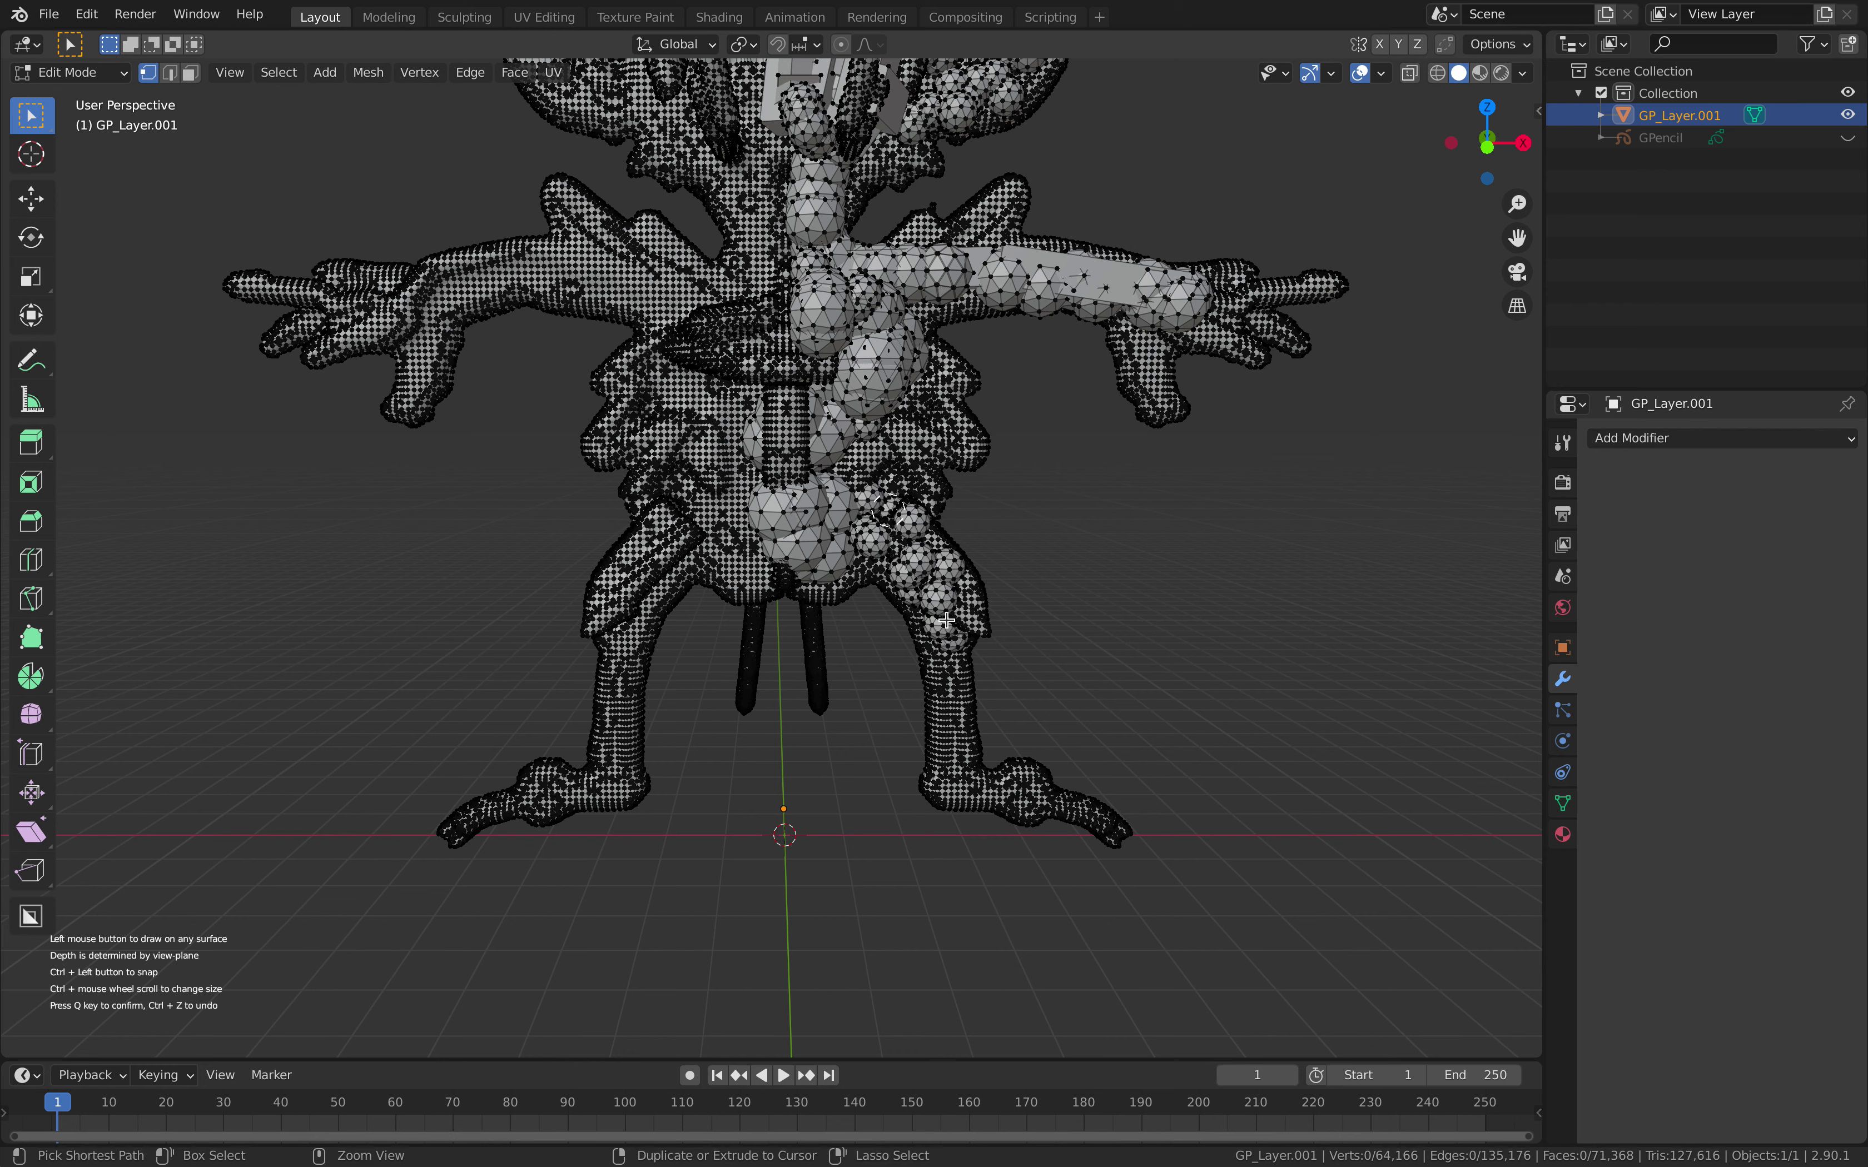
{"action": "left_click_drag", "start_coordinate": [944, 708], "coordinate": [946, 779], "text": "ctrl"}
{"action": "mouse_move", "coordinate": [956, 705]}
{"action": "left_mouse_down", "text": "ctrl"}
{"action": "mouse_move", "coordinate": [949, 729]}
{"action": "mouse_move", "coordinate": [954, 667]}
{"action": "left_mouse_up", "text": "ctrl"}
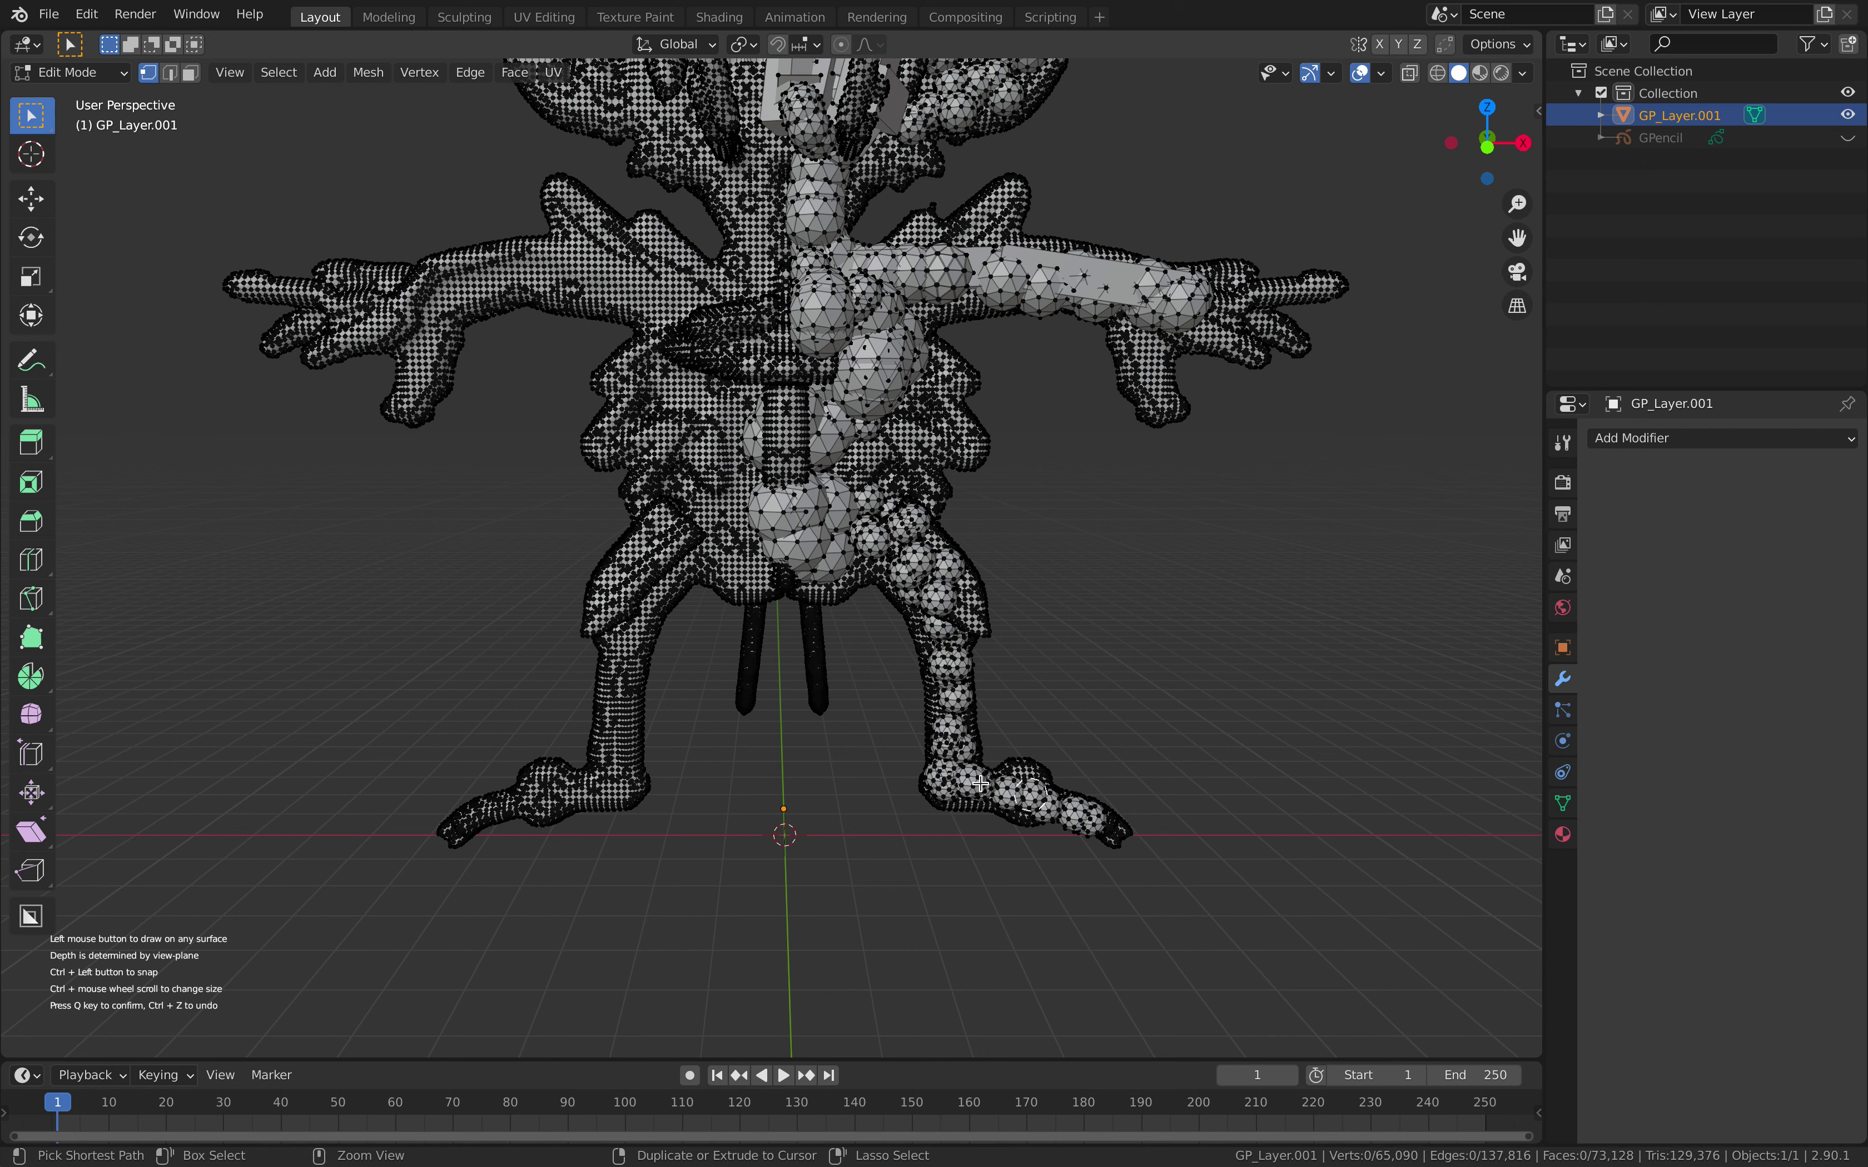
- Cover the +X foot with small spheres and extend them forward and backward into toes
{"action": "left_click_drag", "start_coordinate": [1065, 810], "coordinate": [1111, 820], "text": "ctrl"}
{"action": "left_click_drag", "start_coordinate": [948, 788], "coordinate": [1076, 822], "text": "ctrl"}
{"action": "mouse_move", "coordinate": [937, 788]}
{"action": "left_mouse_down", "text": "ctrl"}
{"action": "mouse_move", "coordinate": [1015, 814]}
{"action": "mouse_move", "coordinate": [978, 805]}
{"action": "left_mouse_up", "text": "ctrl"}
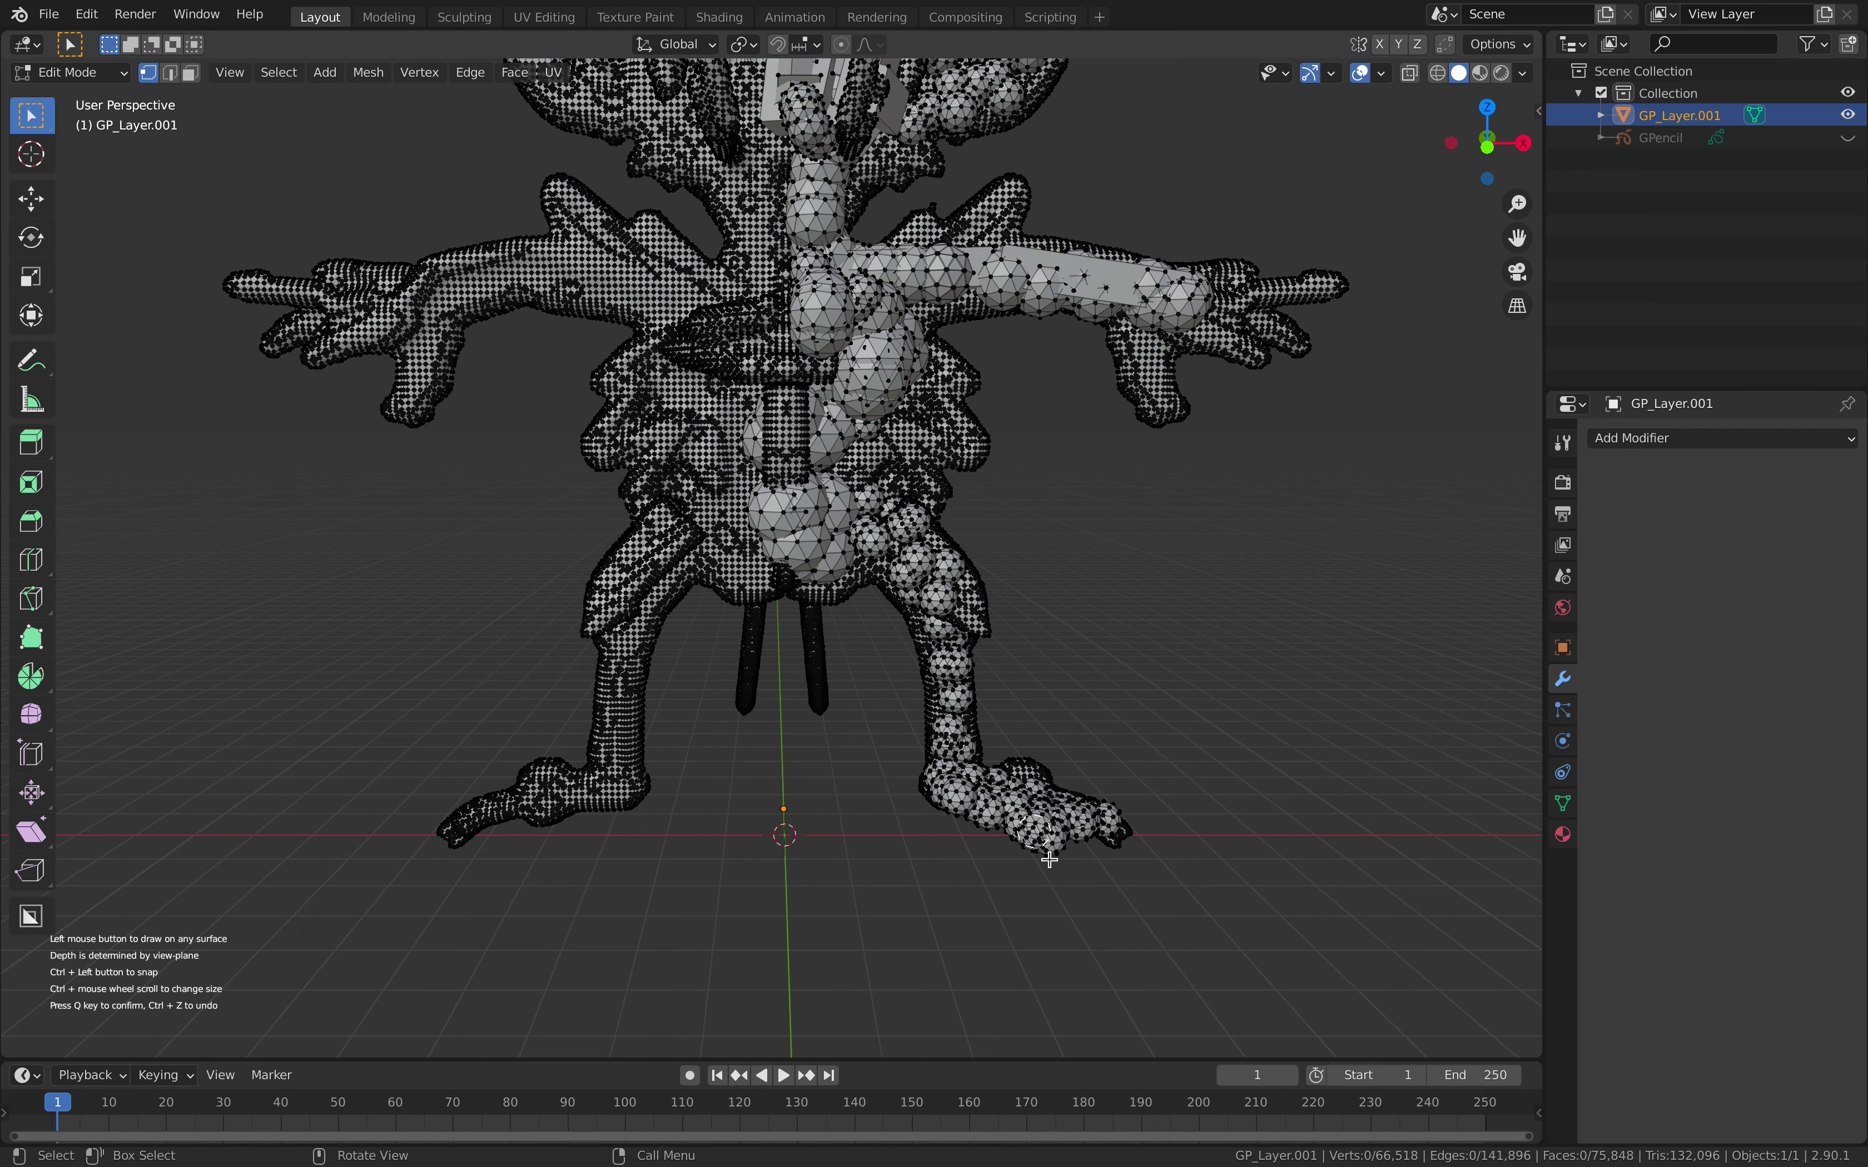
{"action": "left_click", "coordinate": [1119, 865]}
{"action": "middle_click_drag", "start_coordinate": [1034, 830], "coordinate": [547, 804]}
{"action": "mouse_move", "coordinate": [572, 801]}
{"action": "left_mouse_down"}
{"action": "mouse_move", "coordinate": [431, 866]}
{"action": "mouse_move", "coordinate": [578, 800]}
{"action": "mouse_move", "coordinate": [477, 844]}
{"action": "mouse_move", "coordinate": [579, 806]}
{"action": "mouse_move", "coordinate": [440, 920]}
{"action": "left_mouse_up"}
{"action": "mouse_move", "coordinate": [440, 920]}
{"action": "middle_mouse_down"}
{"action": "mouse_move", "coordinate": [654, 852]}
{"action": "mouse_move", "coordinate": [802, 568]}
{"action": "mouse_move", "coordinate": [745, 560]}
{"action": "middle_mouse_up"}
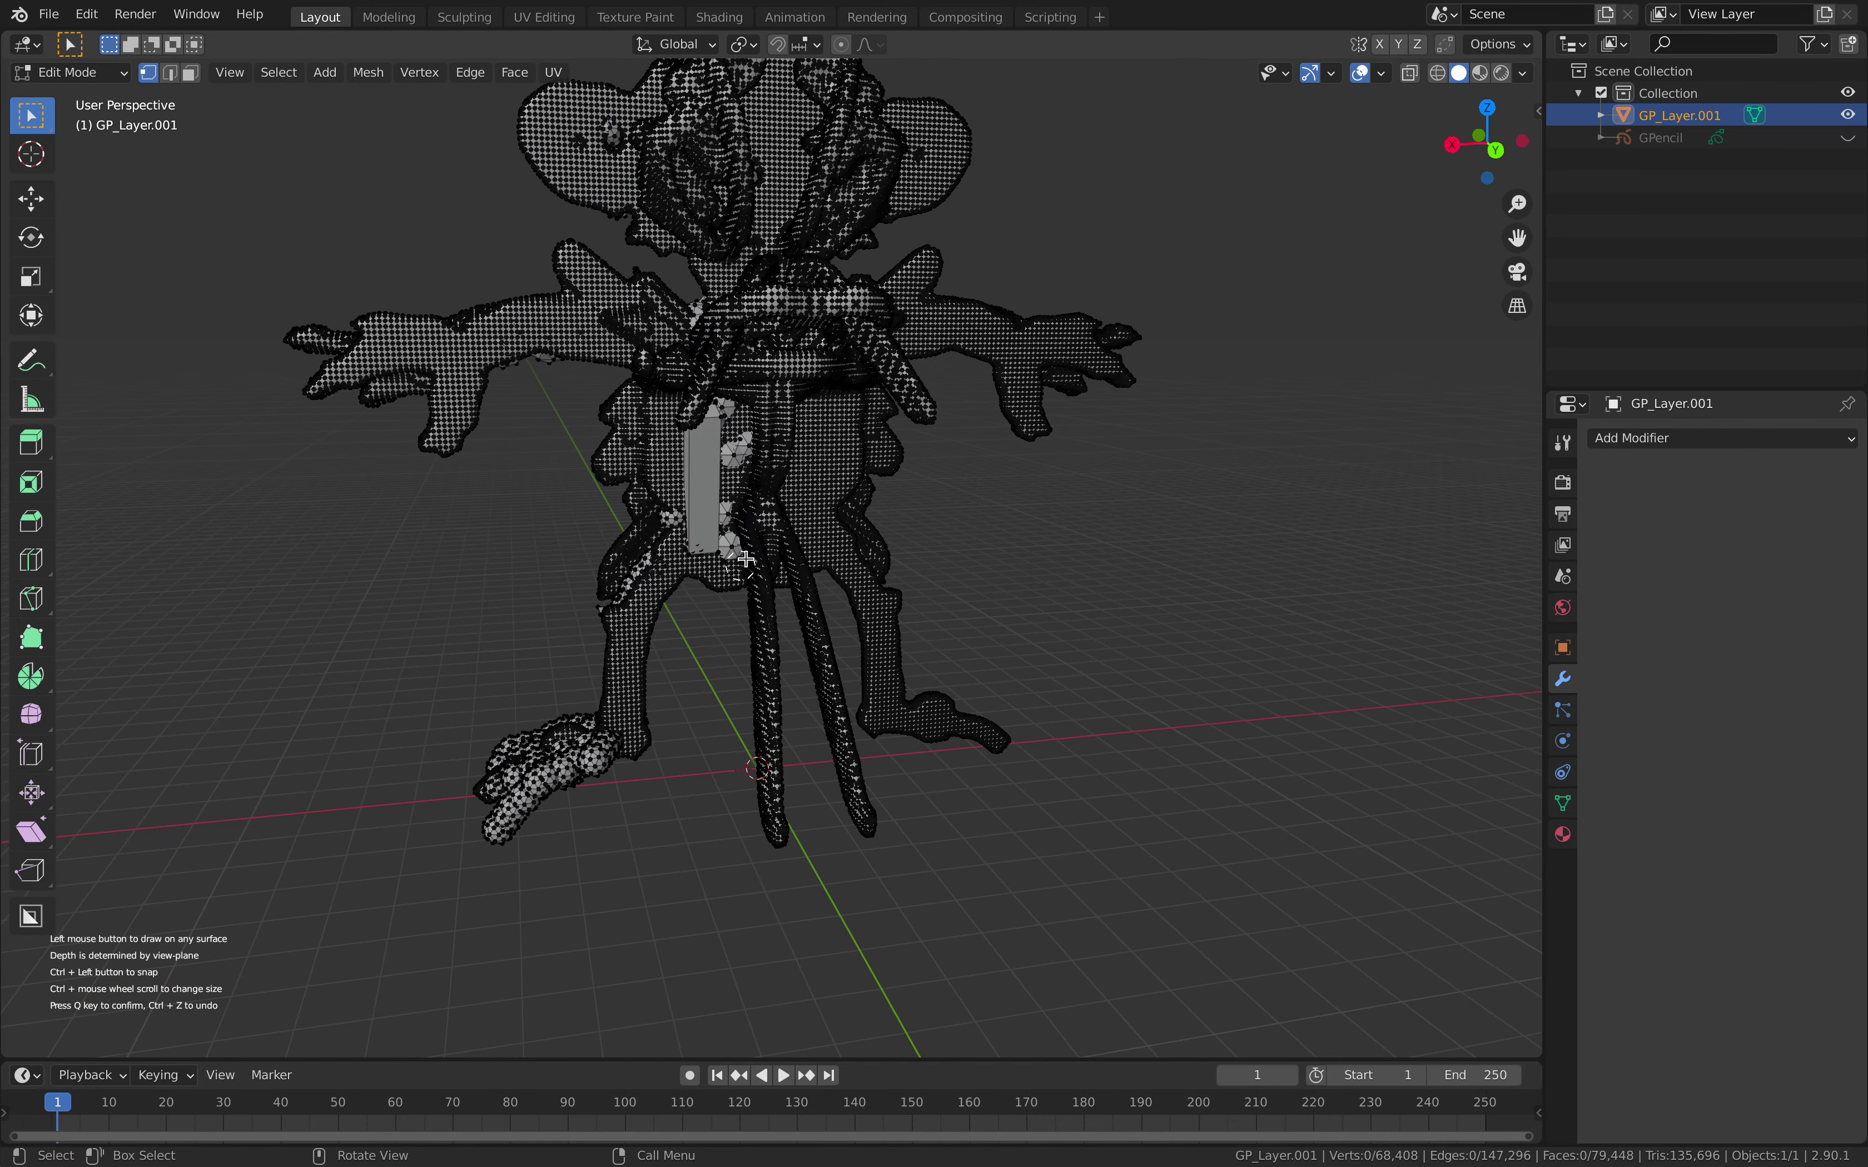
- Draw spheres over the lower back and down the length of one hanging tail strand
{"action": "left_click", "coordinate": [778, 554]}
{"action": "scroll", "coordinate": [786, 521], "scroll_direction": "up", "scroll_amount": 2}
{"action": "left_click", "coordinate": [771, 630]}
{"action": "middle_click_drag", "start_coordinate": [772, 630], "coordinate": [766, 553]}
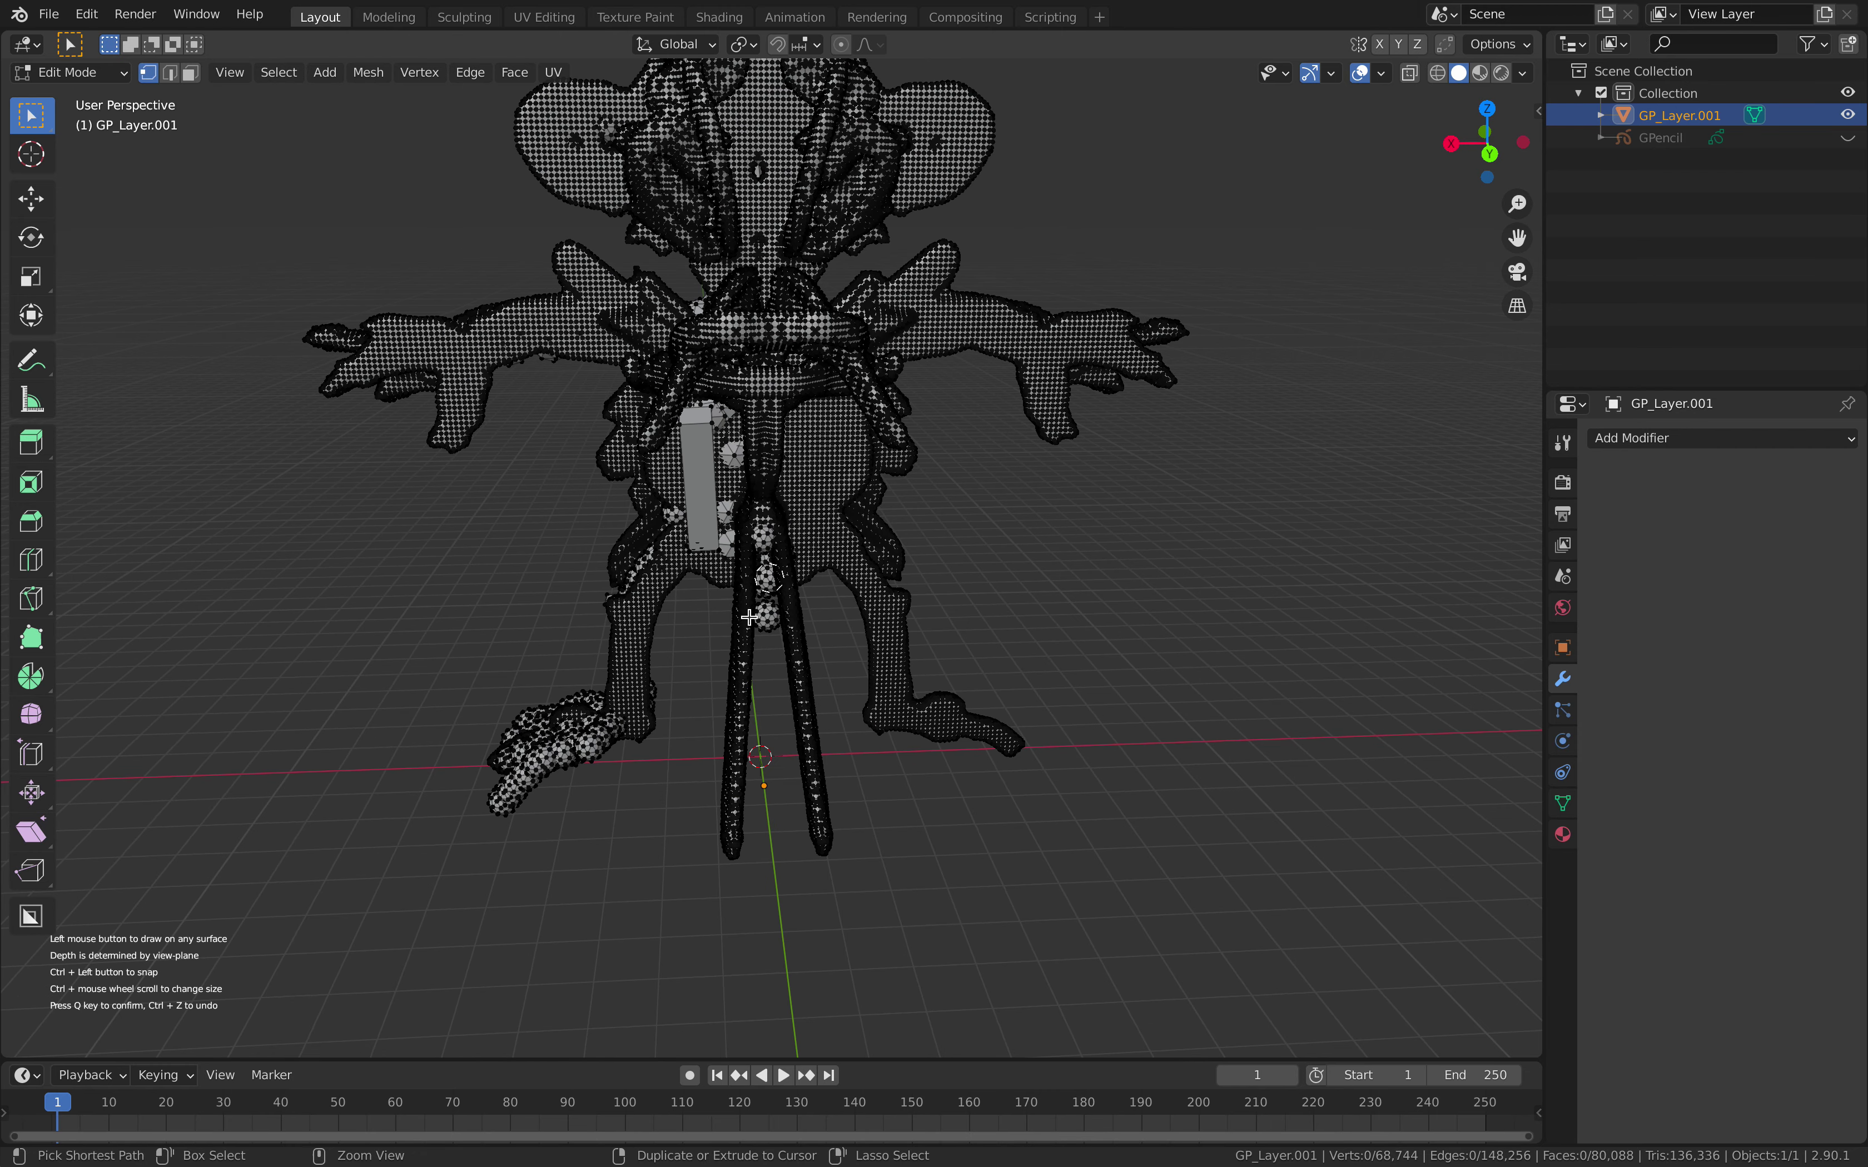
{"action": "left_click_drag", "start_coordinate": [742, 687], "coordinate": [750, 847]}
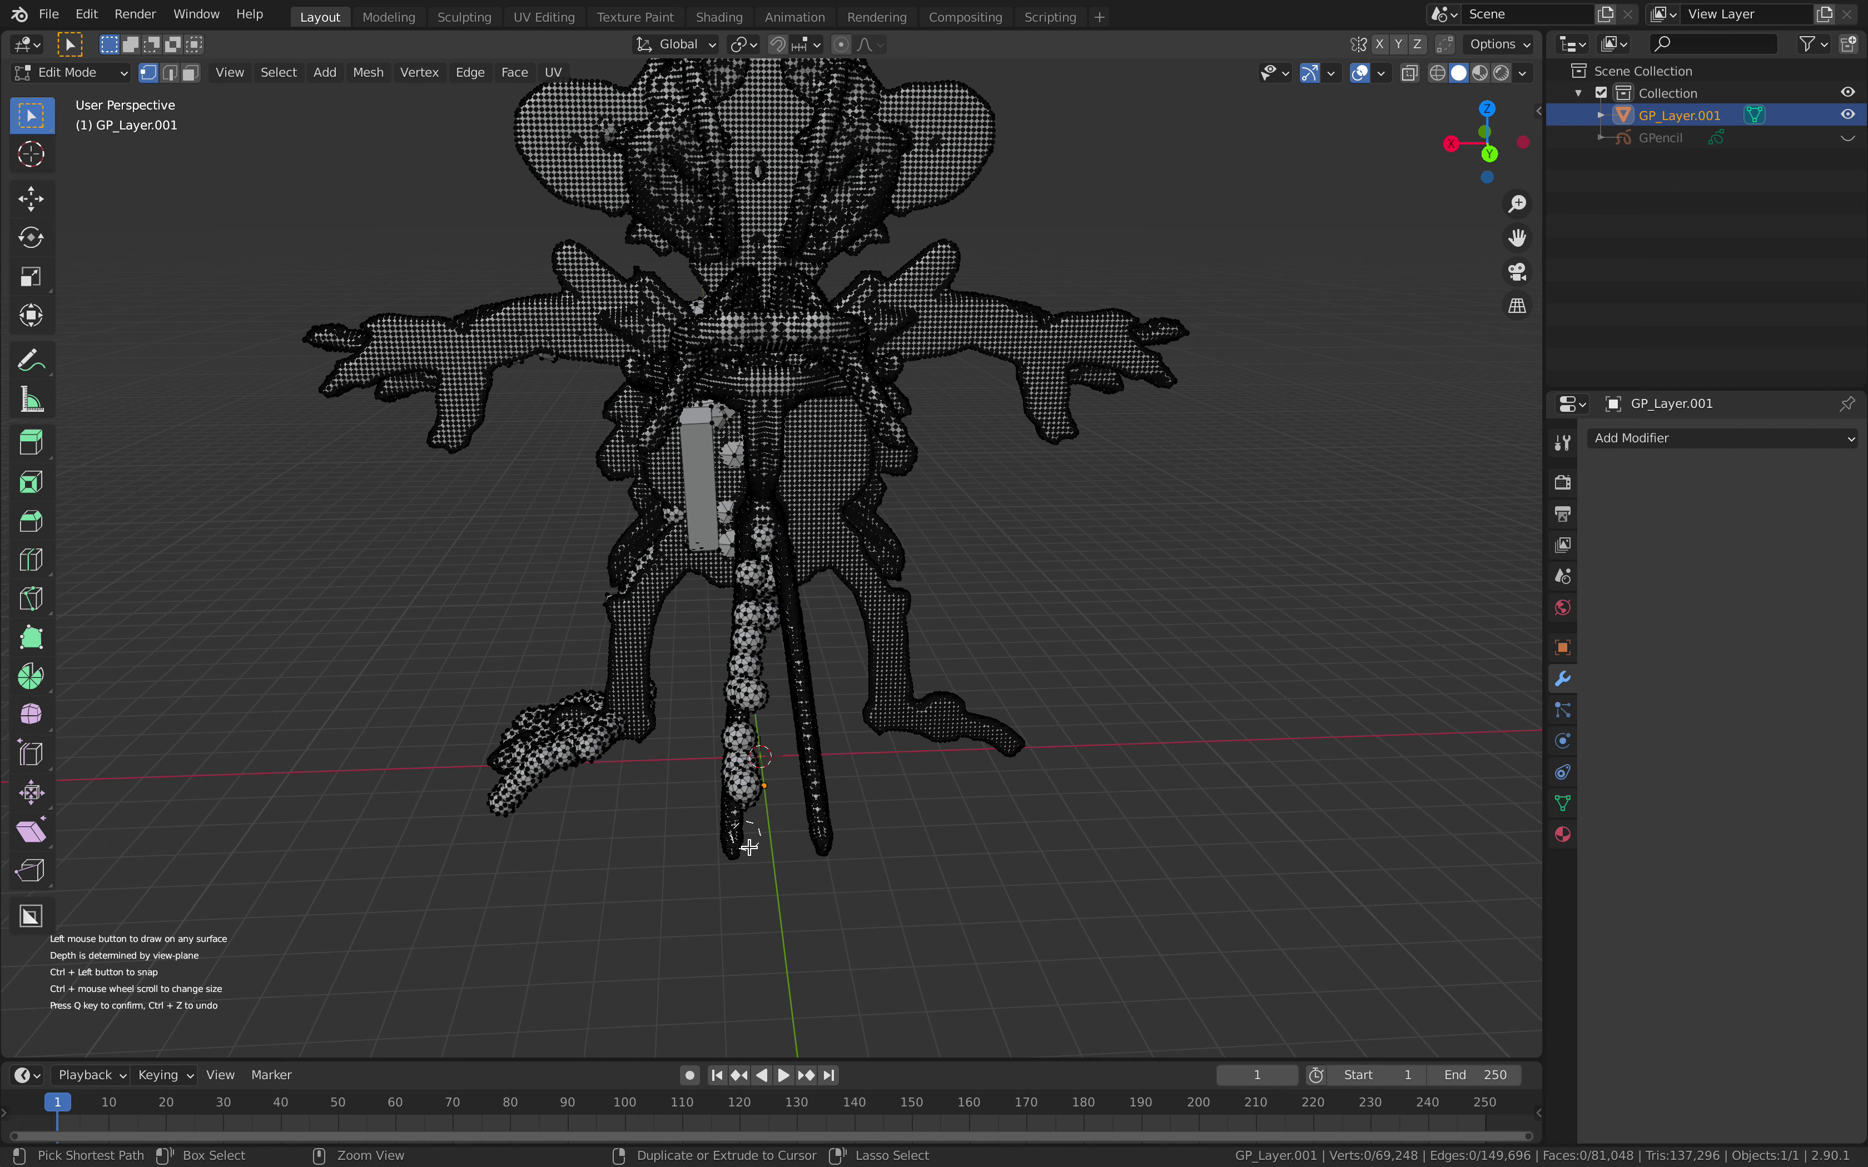
{"action": "left_click", "coordinate": [728, 528]}
- Add spheres behind the shoulder, arm and neck, and cover the back of the head and ear with larger ones
{"action": "left_click", "coordinate": [654, 328]}
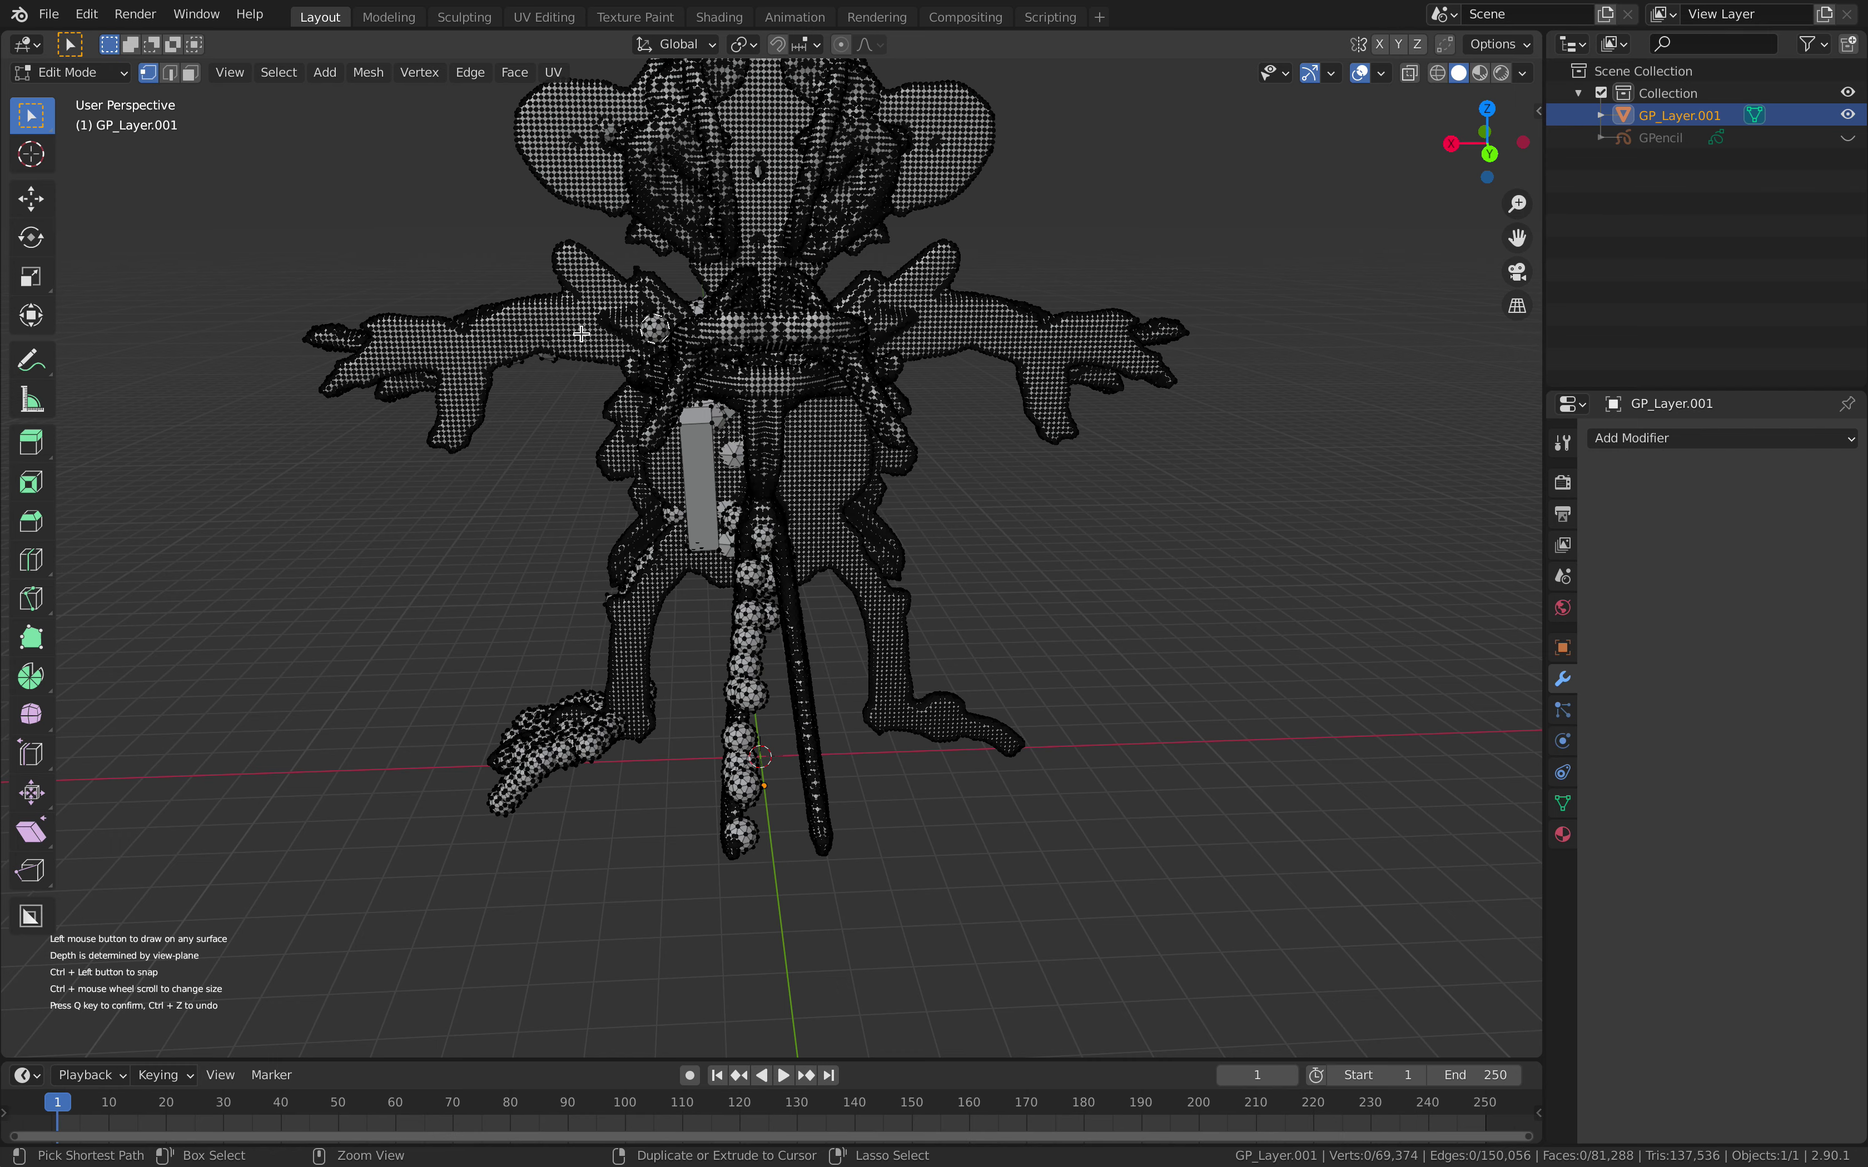
{"action": "left_click", "coordinate": [741, 260], "text": "ctrl"}
{"action": "scroll", "coordinate": [741, 256], "scroll_direction": "down", "scroll_amount": 2}
{"action": "middle_click_drag", "start_coordinate": [742, 256], "coordinate": [746, 359], "text": "shift"}
{"action": "scroll", "coordinate": [757, 361], "scroll_direction": "up", "scroll_amount": 2}
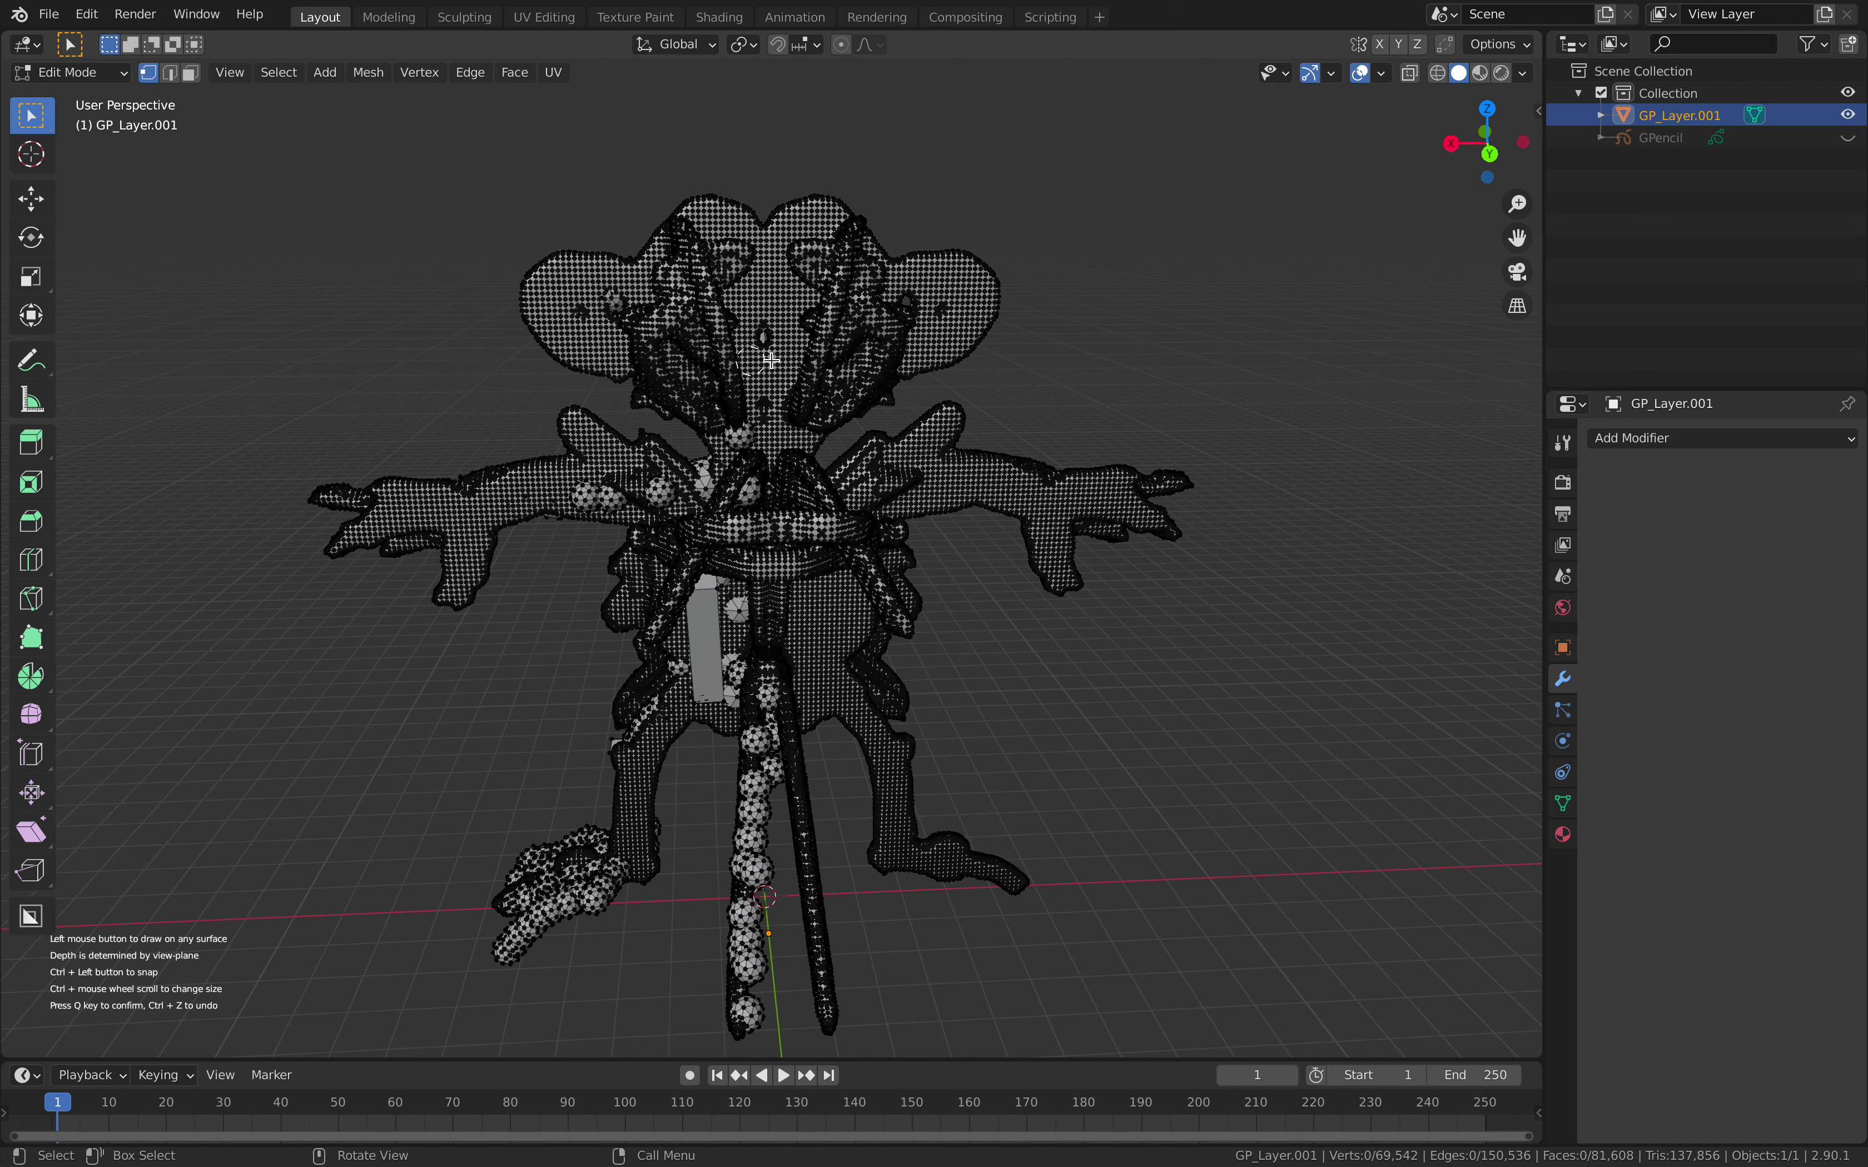
{"action": "key", "text": "ctrl"}
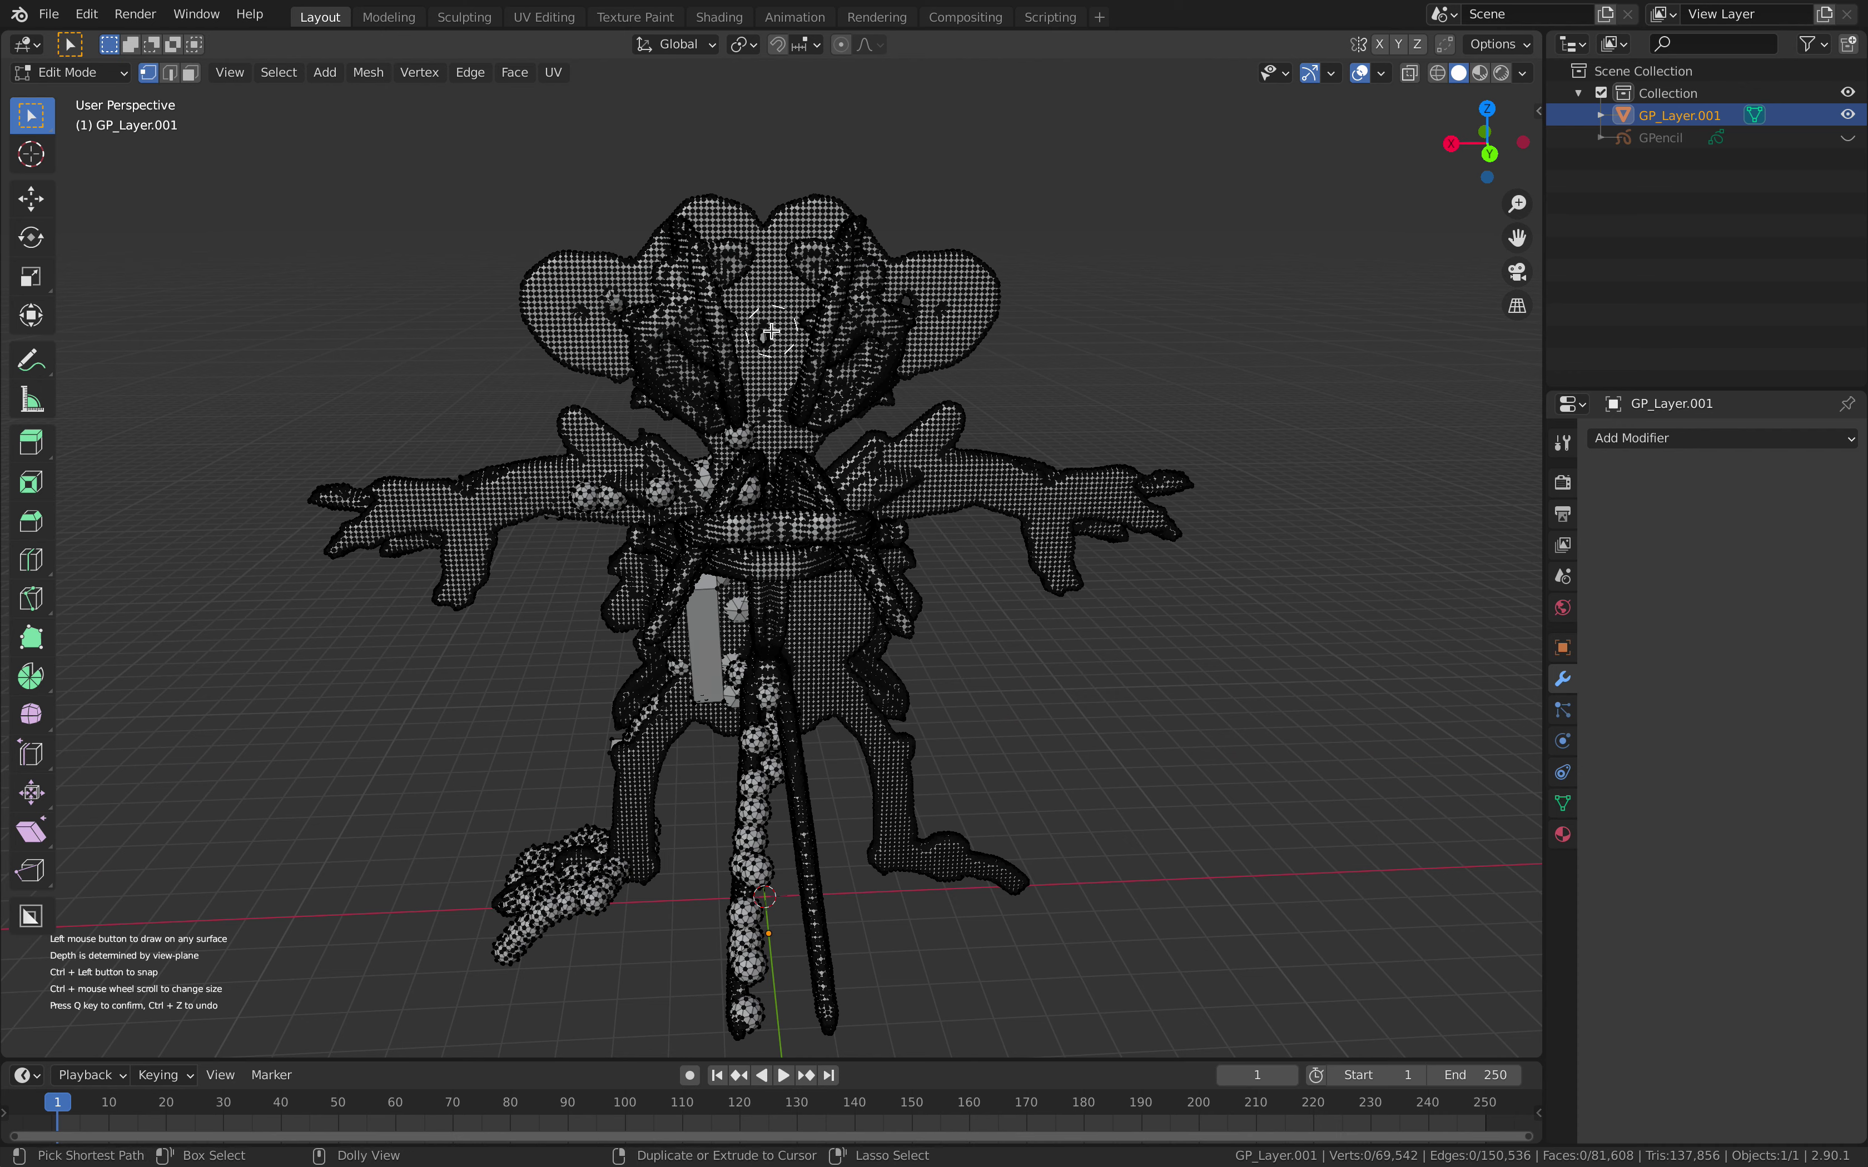
{"action": "mouse_move", "coordinate": [725, 248]}
{"action": "left_mouse_down", "text": "ctrl"}
{"action": "mouse_move", "coordinate": [798, 237]}
{"action": "mouse_move", "coordinate": [744, 217]}
{"action": "mouse_move", "coordinate": [787, 315]}
{"action": "mouse_move", "coordinate": [756, 417]}
{"action": "mouse_move", "coordinate": [802, 411]}
{"action": "mouse_move", "coordinate": [641, 290]}
{"action": "mouse_move", "coordinate": [552, 293]}
{"action": "mouse_move", "coordinate": [657, 325]}
{"action": "mouse_move", "coordinate": [671, 285]}
{"action": "mouse_move", "coordinate": [779, 297]}
{"action": "mouse_move", "coordinate": [656, 464]}
{"action": "left_mouse_up", "text": "ctrl"}
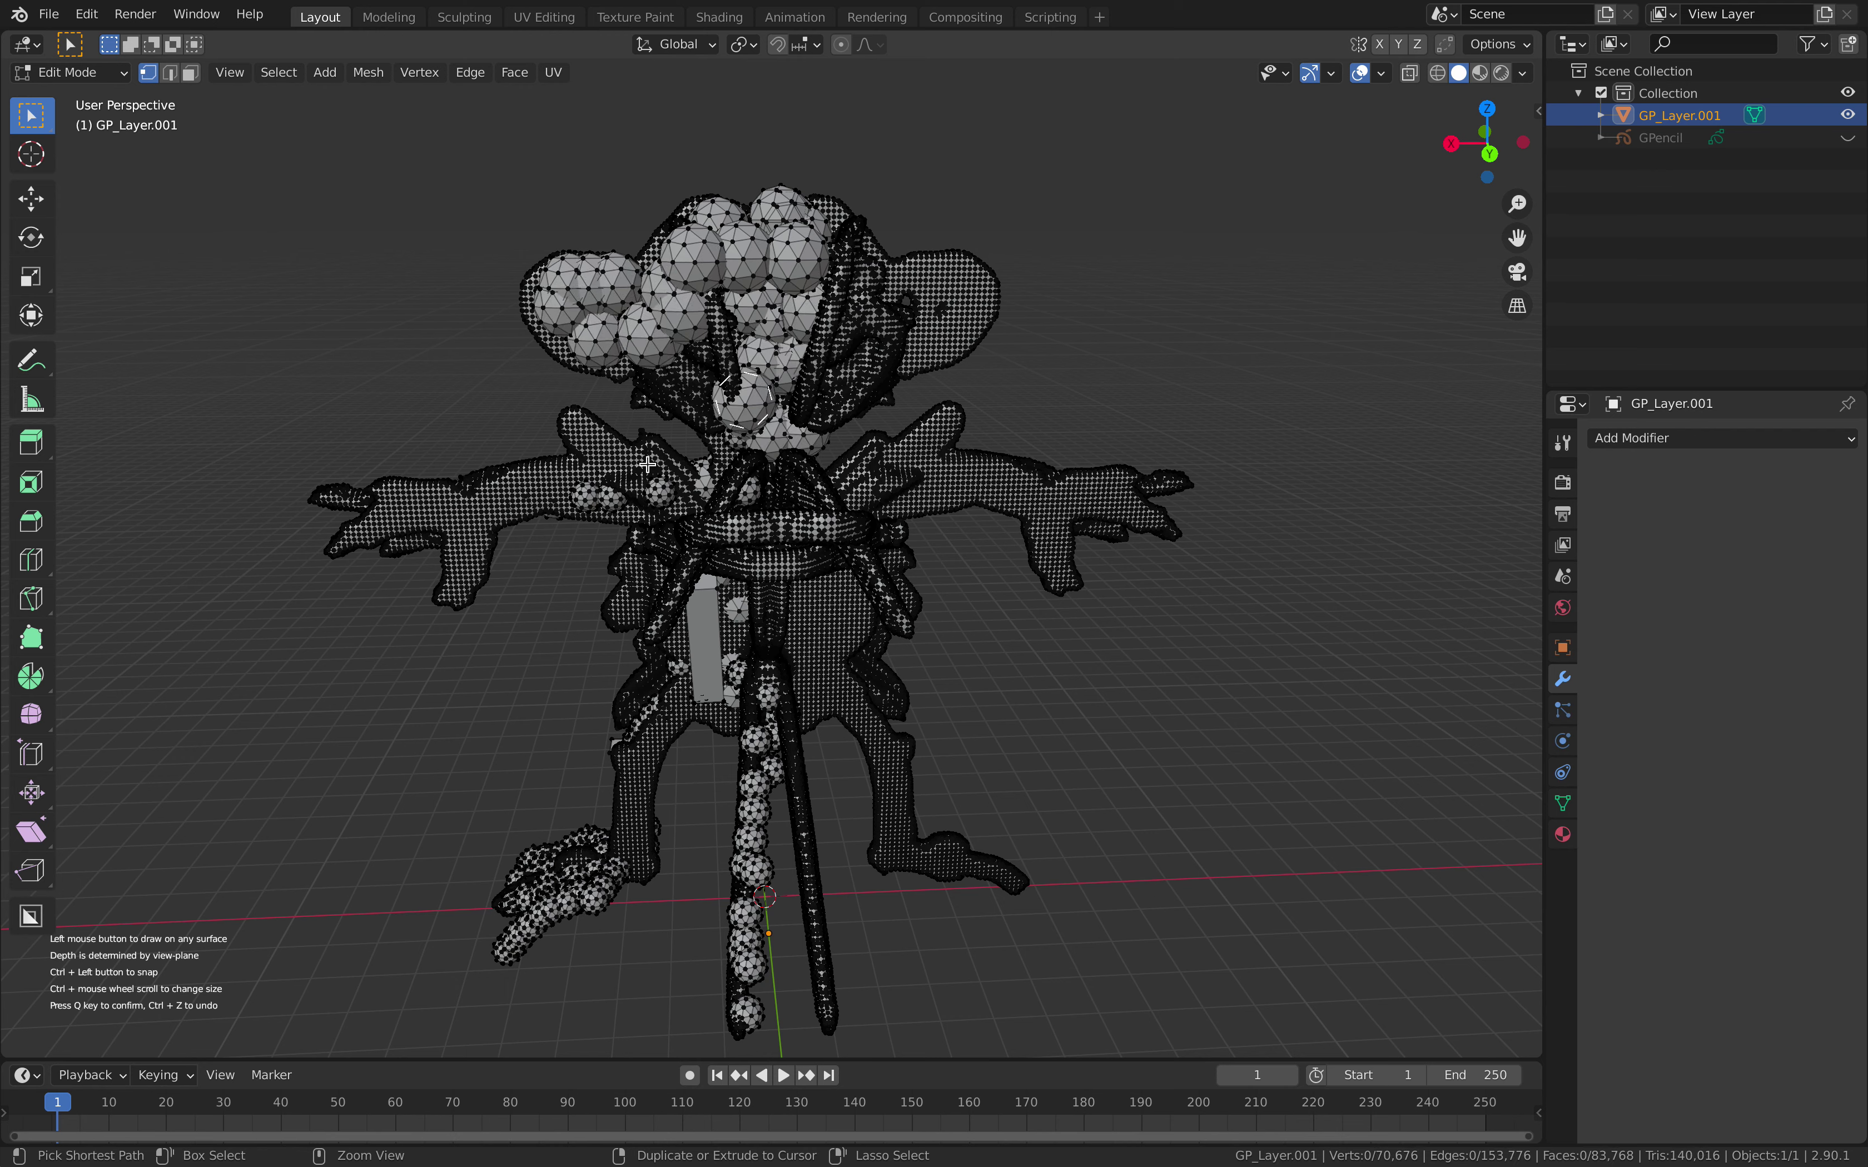
- Draw more large spheres along the back of the +X arm and torso
{"action": "mouse_move", "coordinate": [498, 491]}
{"action": "left_mouse_down", "text": "ctrl"}
{"action": "mouse_move", "coordinate": [663, 495]}
{"action": "mouse_move", "coordinate": [736, 526]}
{"action": "mouse_move", "coordinate": [709, 704]}
{"action": "mouse_move", "coordinate": [706, 622]}
{"action": "mouse_move", "coordinate": [729, 695]}
{"action": "mouse_move", "coordinate": [660, 529]}
{"action": "mouse_move", "coordinate": [691, 625]}
{"action": "left_mouse_up", "text": "ctrl"}
{"action": "mouse_move", "coordinate": [695, 629]}
{"action": "middle_mouse_down"}
{"action": "mouse_move", "coordinate": [1047, 443]}
{"action": "mouse_move", "coordinate": [926, 471]}
{"action": "middle_mouse_up"}
{"action": "left_click_drag", "start_coordinate": [926, 471], "coordinate": [764, 510], "text": "ctrl"}
{"action": "middle_click_drag", "start_coordinate": [764, 510], "coordinate": [1188, 455]}
{"action": "mouse_move", "coordinate": [857, 484]}
{"action": "left_mouse_down", "text": "ctrl"}
{"action": "mouse_move", "coordinate": [805, 556]}
{"action": "mouse_move", "coordinate": [814, 510]}
{"action": "left_mouse_up", "text": "ctrl"}
- Thicken the +X forearm and build up the palm with spheres
{"action": "mouse_move", "coordinate": [972, 494]}
{"action": "middle_mouse_down"}
{"action": "mouse_move", "coordinate": [887, 471]}
{"action": "mouse_move", "coordinate": [930, 463]}
{"action": "middle_mouse_up"}
{"action": "left_click_drag", "start_coordinate": [930, 463], "coordinate": [1056, 486], "text": "ctrl"}
{"action": "mouse_move", "coordinate": [1055, 487]}
{"action": "middle_mouse_down"}
{"action": "mouse_move", "coordinate": [1129, 527]}
{"action": "mouse_move", "coordinate": [1108, 687]}
{"action": "middle_mouse_up"}
{"action": "left_click", "coordinate": [1117, 501], "text": "ctrl"}
{"action": "mouse_move", "coordinate": [1114, 598]}
{"action": "left_mouse_down", "text": "ctrl"}
{"action": "mouse_move", "coordinate": [1116, 618]}
{"action": "mouse_move", "coordinate": [1090, 615]}
{"action": "left_mouse_up", "text": "ctrl"}
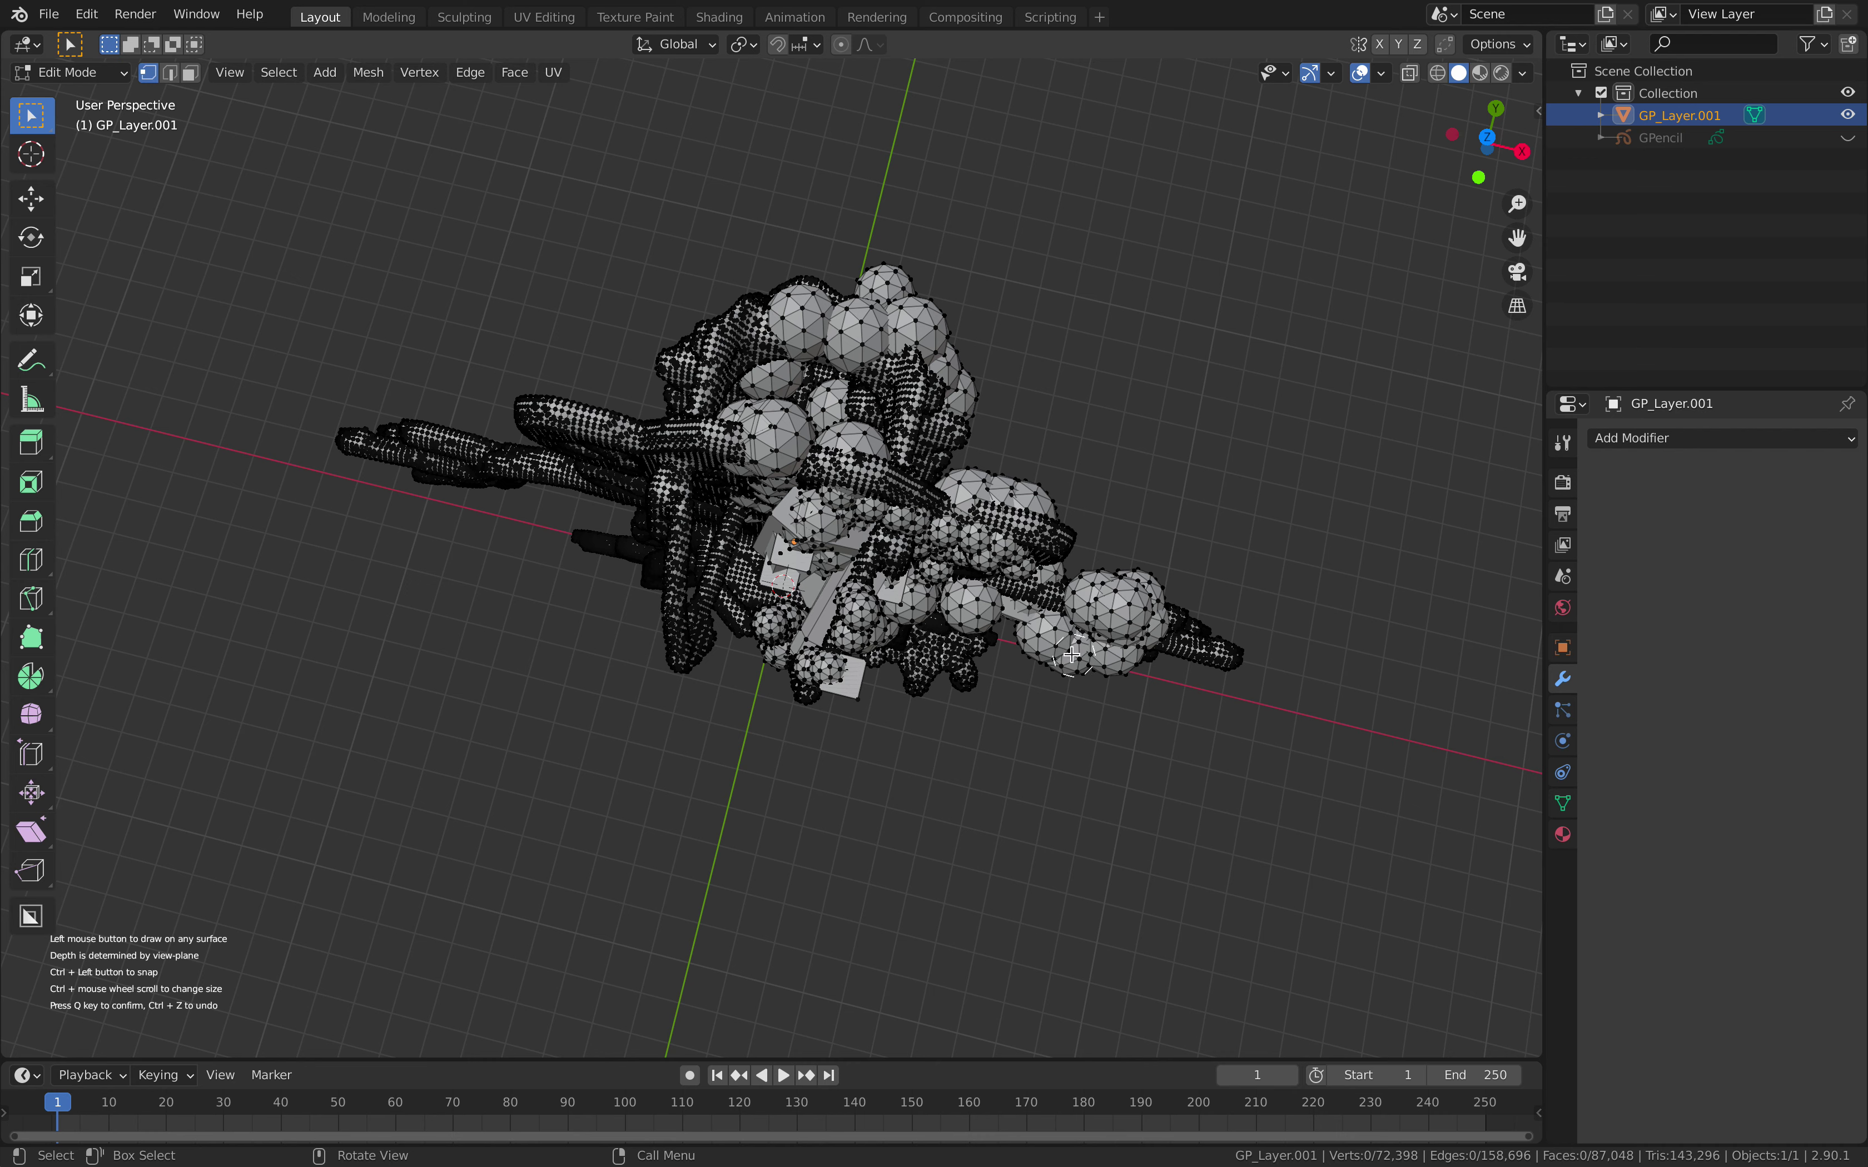
- Draw three long fingers of overlapping spheres extending outward from the +X palm
{"action": "left_click_drag", "start_coordinate": [1065, 663], "coordinate": [1070, 760]}
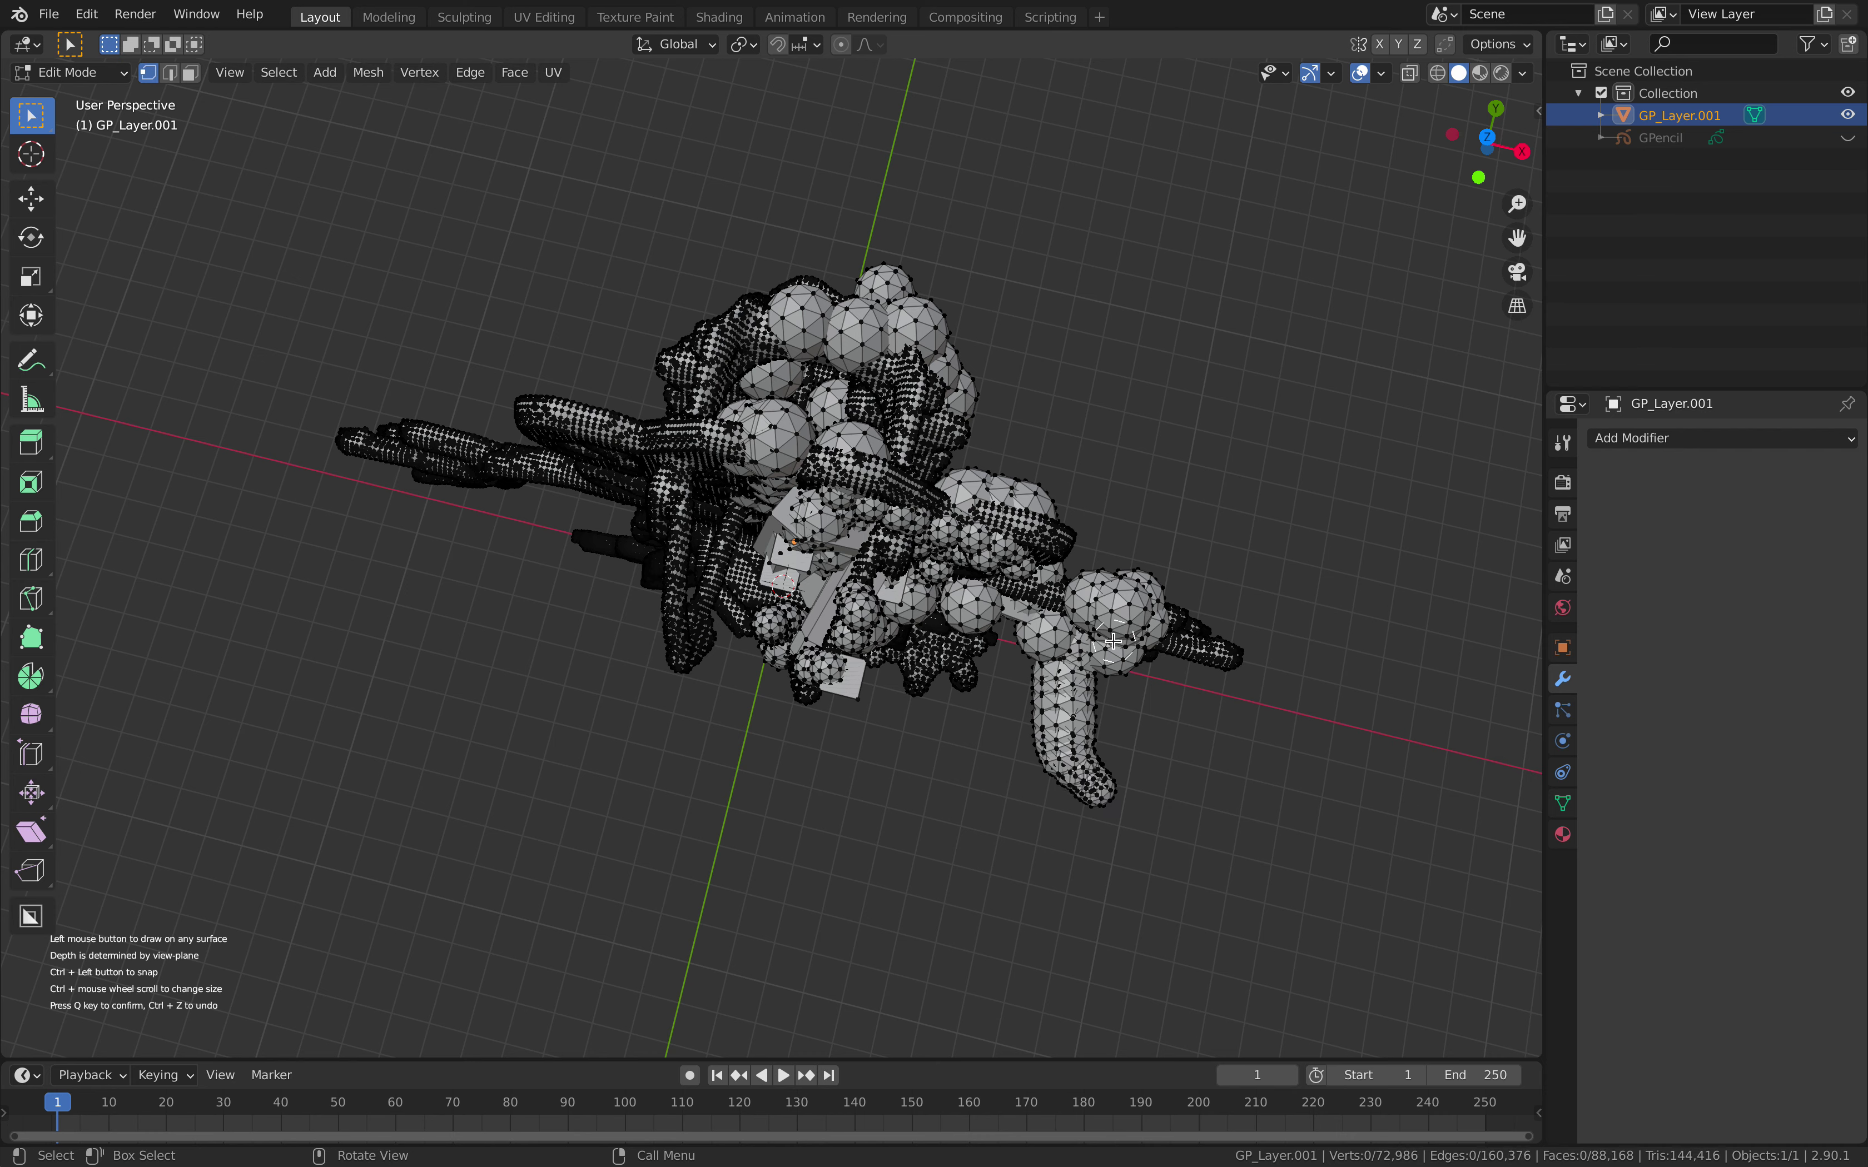
{"action": "mouse_move", "coordinate": [1139, 662]}
{"action": "left_mouse_down"}
{"action": "mouse_move", "coordinate": [1194, 735]}
{"action": "mouse_move", "coordinate": [1228, 741]}
{"action": "left_mouse_up"}
{"action": "mouse_move", "coordinate": [1133, 615]}
{"action": "left_mouse_down"}
{"action": "mouse_move", "coordinate": [1219, 580]}
{"action": "mouse_move", "coordinate": [1268, 599]}
{"action": "left_mouse_up"}
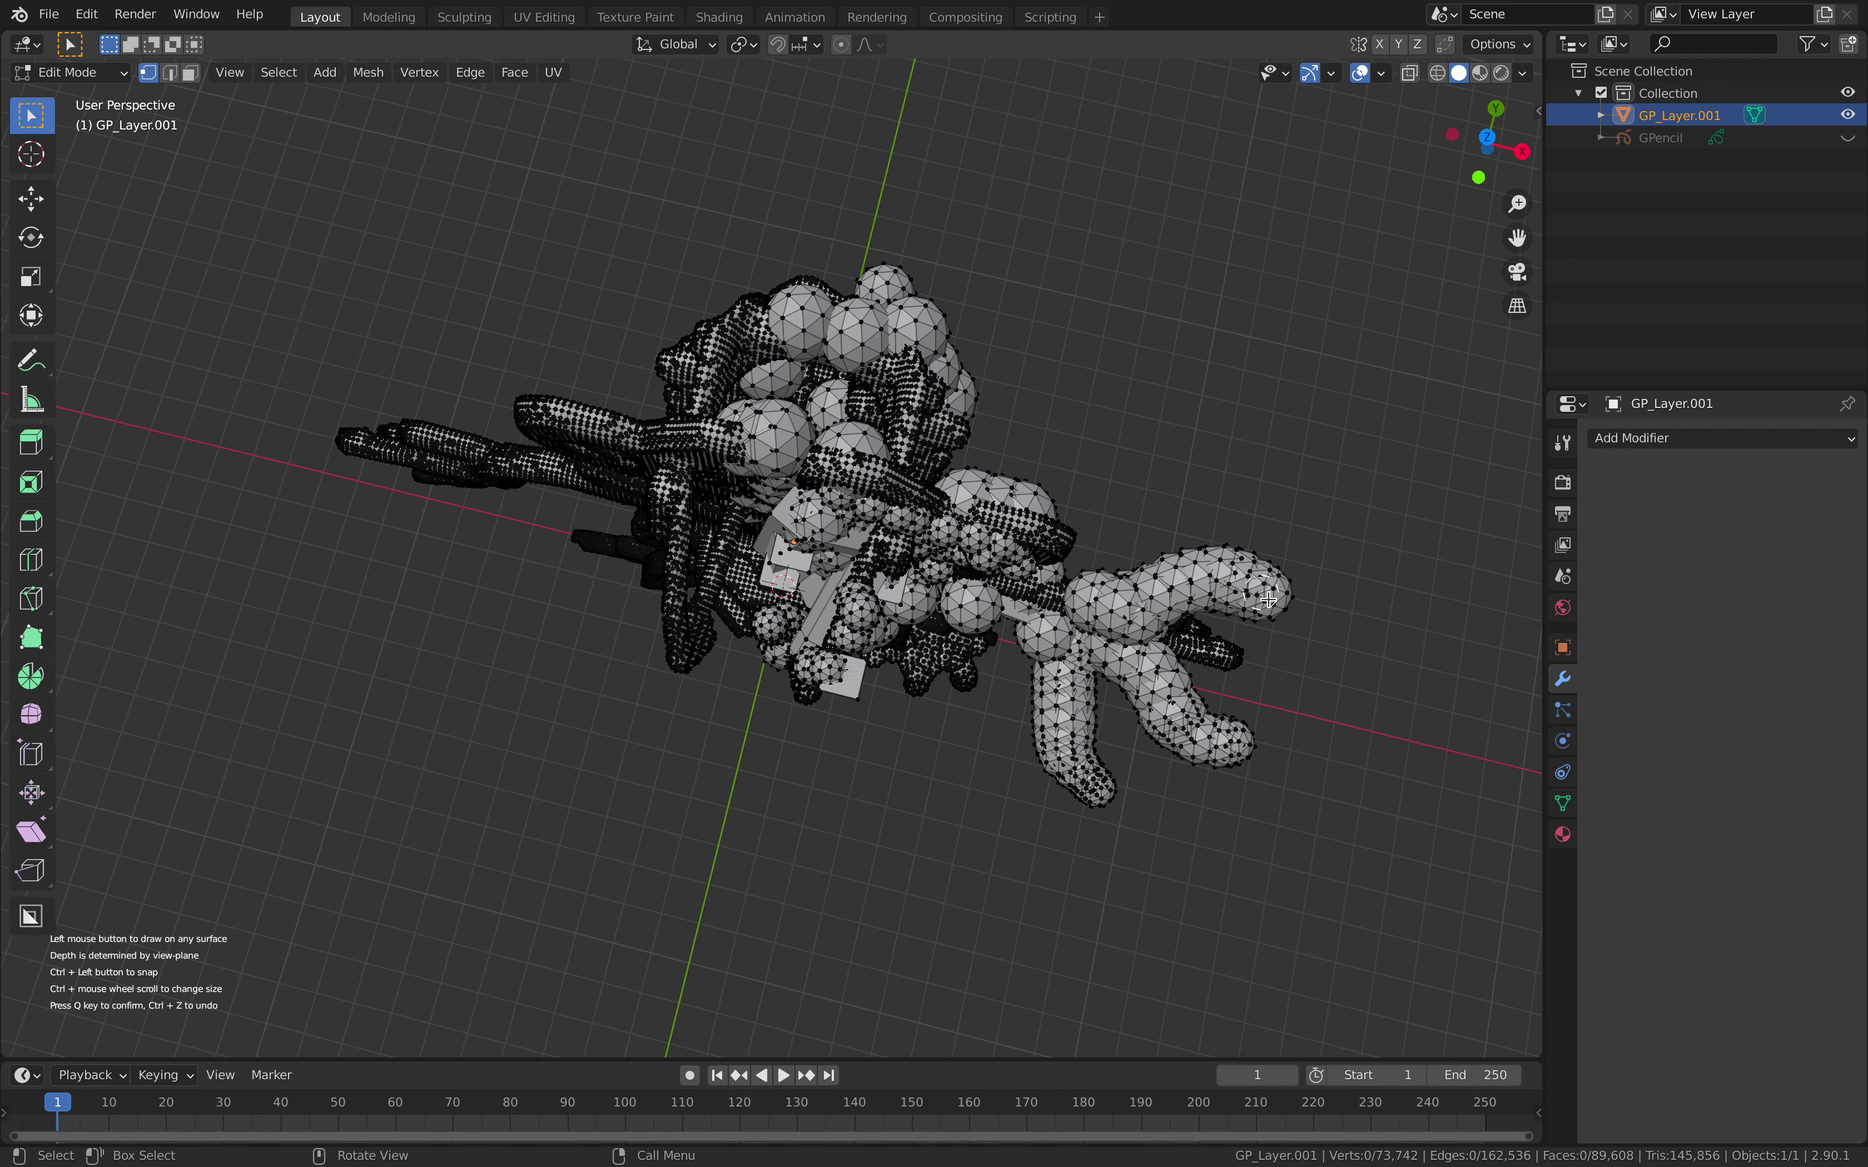
- Add larger spheres over the face, shoulder, chest, belly and leg on the +X side
{"action": "middle_click_drag", "start_coordinate": [952, 629], "coordinate": [874, 330]}
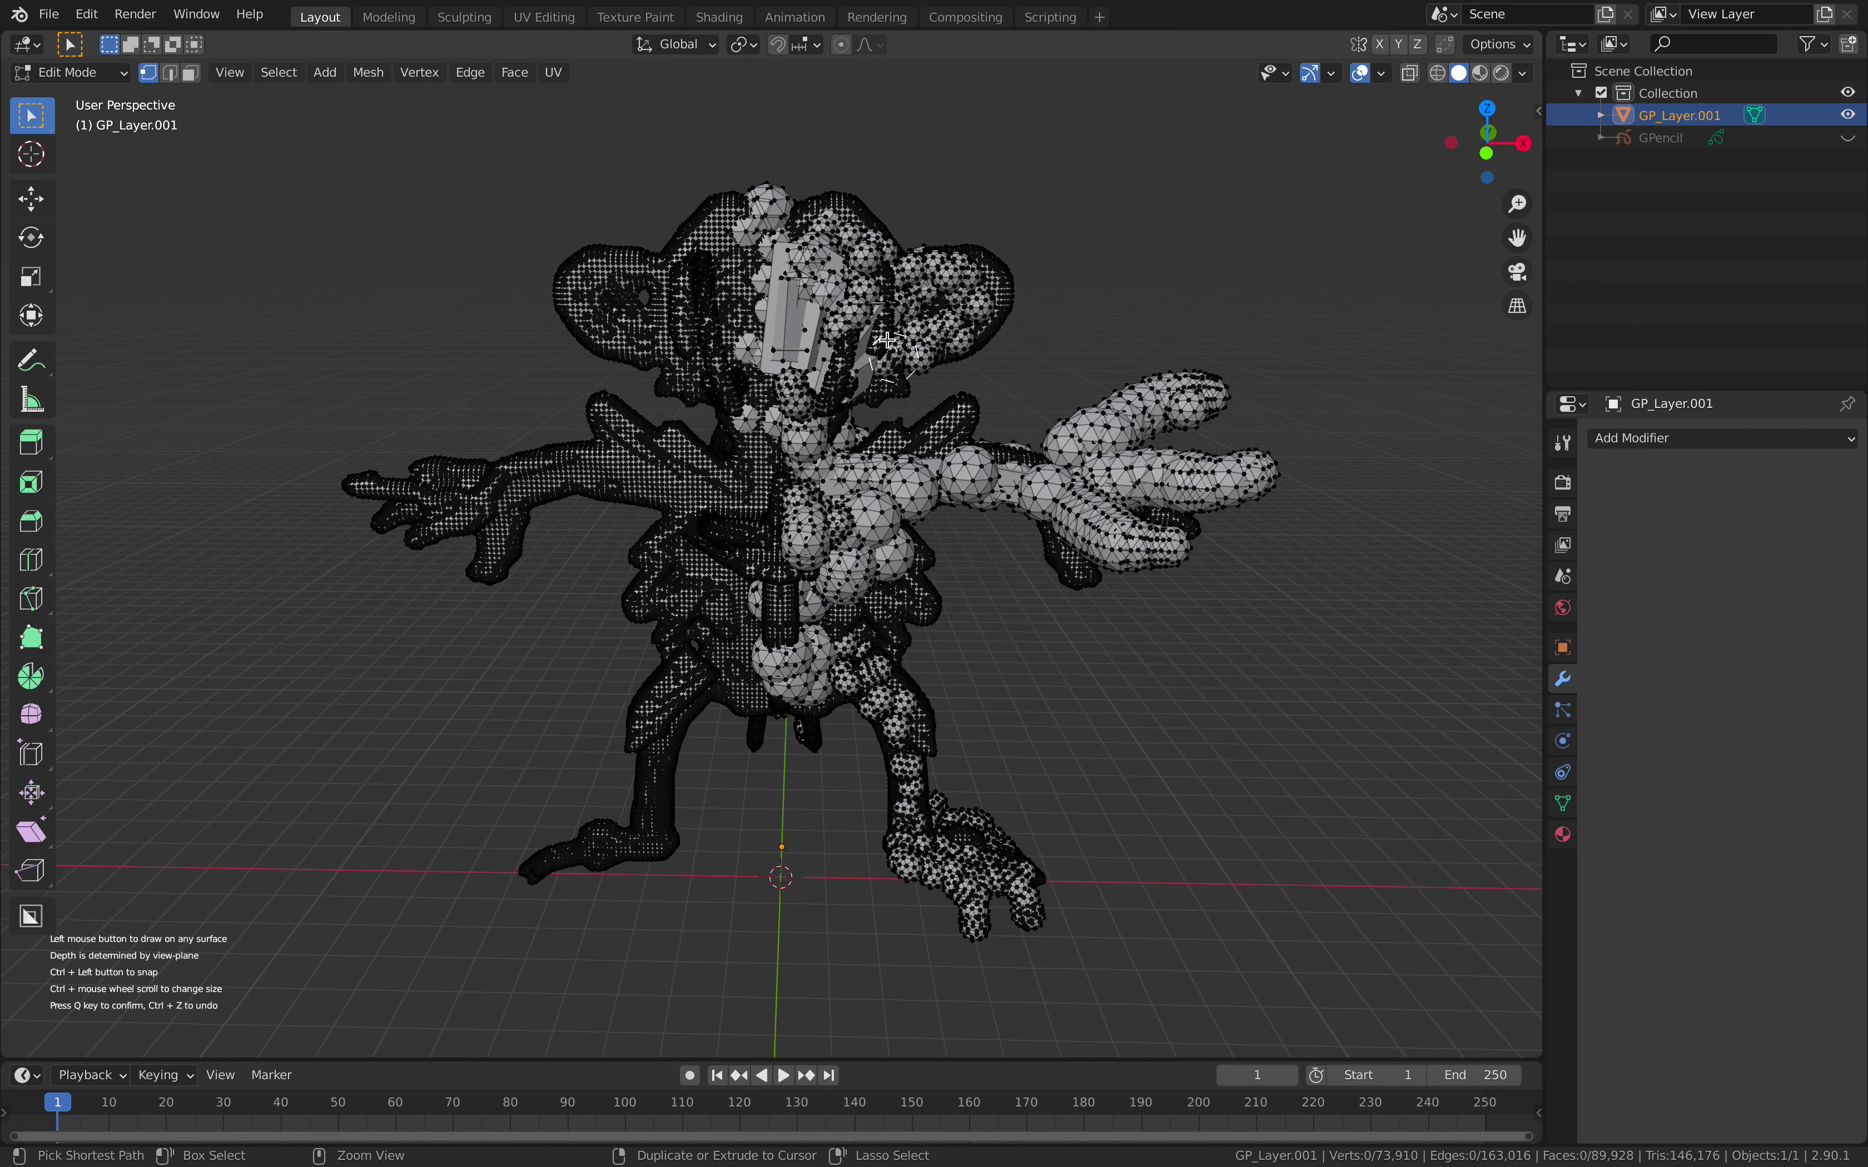
{"action": "mouse_move", "coordinate": [874, 330]}
{"action": "left_mouse_down"}
{"action": "mouse_move", "coordinate": [856, 297]}
{"action": "mouse_move", "coordinate": [819, 309]}
{"action": "mouse_move", "coordinate": [806, 394]}
{"action": "mouse_move", "coordinate": [845, 361]}
{"action": "mouse_move", "coordinate": [855, 280]}
{"action": "mouse_move", "coordinate": [826, 249]}
{"action": "mouse_move", "coordinate": [857, 247]}
{"action": "mouse_move", "coordinate": [892, 286]}
{"action": "mouse_move", "coordinate": [858, 244]}
{"action": "mouse_move", "coordinate": [797, 370]}
{"action": "mouse_move", "coordinate": [820, 500]}
{"action": "mouse_move", "coordinate": [932, 448]}
{"action": "mouse_move", "coordinate": [995, 470]}
{"action": "mouse_move", "coordinate": [958, 469]}
{"action": "left_mouse_up"}
{"action": "middle_click_drag", "start_coordinate": [957, 469], "coordinate": [956, 439]}
{"action": "mouse_move", "coordinate": [831, 520]}
{"action": "left_mouse_down", "text": "ctrl"}
{"action": "mouse_move", "coordinate": [821, 592]}
{"action": "mouse_move", "coordinate": [874, 605]}
{"action": "mouse_move", "coordinate": [826, 645]}
{"action": "mouse_move", "coordinate": [888, 722]}
{"action": "mouse_move", "coordinate": [872, 764]}
{"action": "left_mouse_up", "text": "ctrl"}
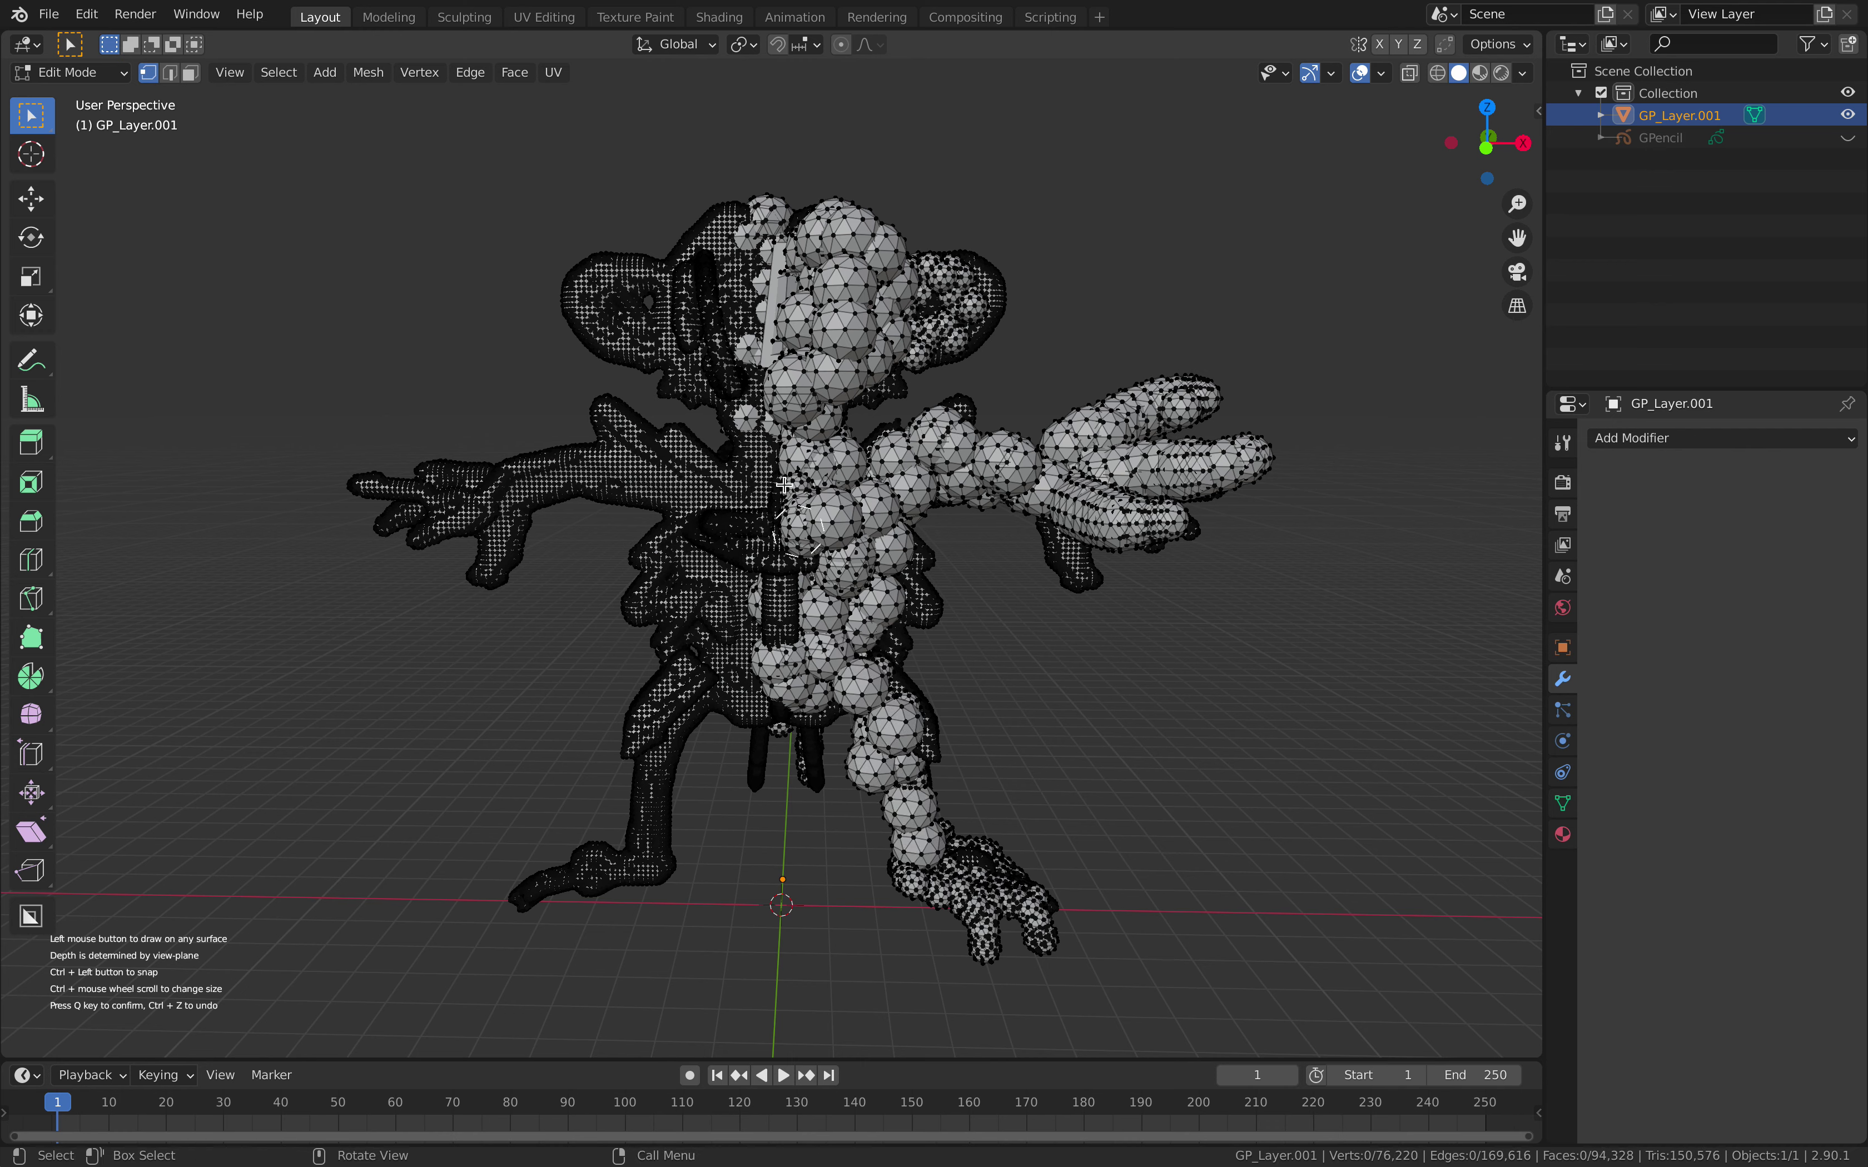
- Return to Object Mode and add a Displace modifier with a strength of -0.240
{"action": "left_click", "coordinate": [86, 74]}
{"action": "left_click", "coordinate": [81, 93]}
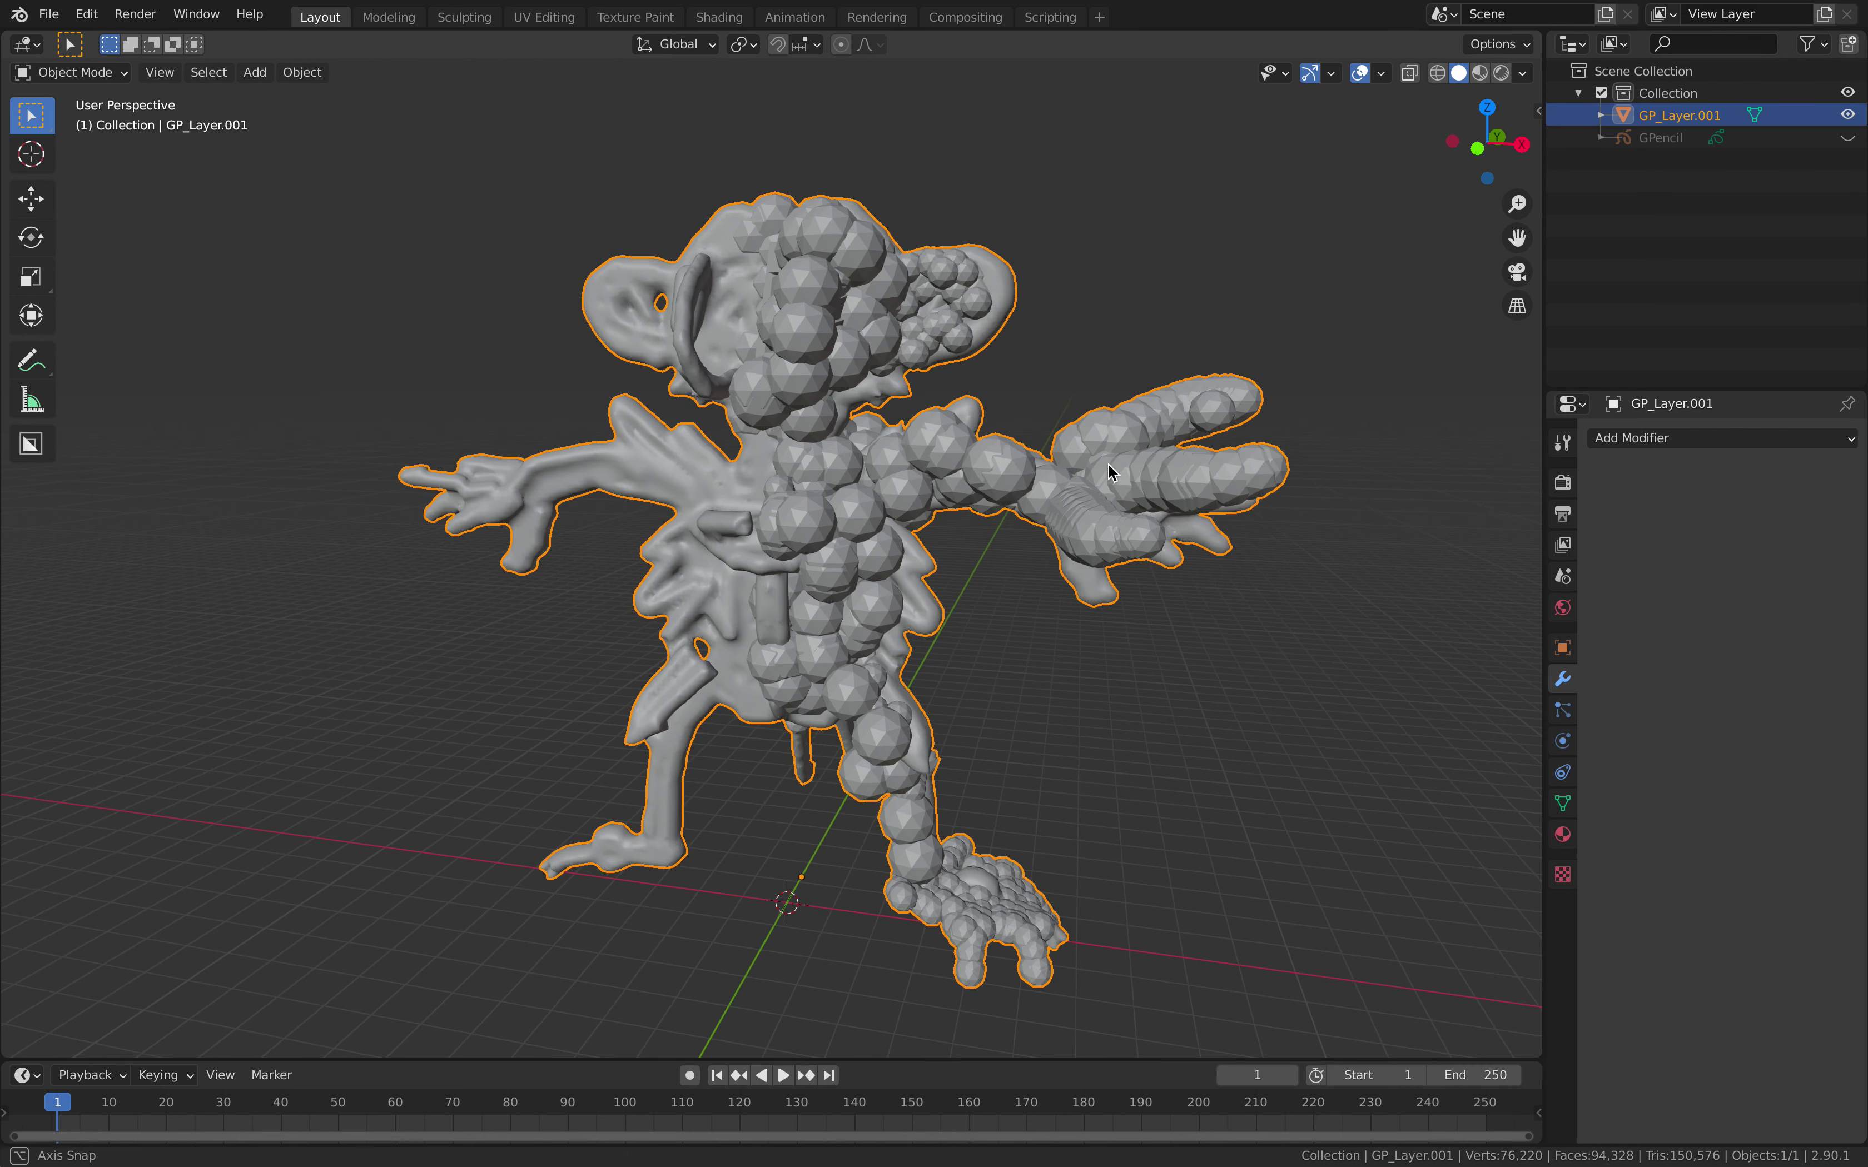
{"action": "left_click", "coordinate": [1601, 439]}
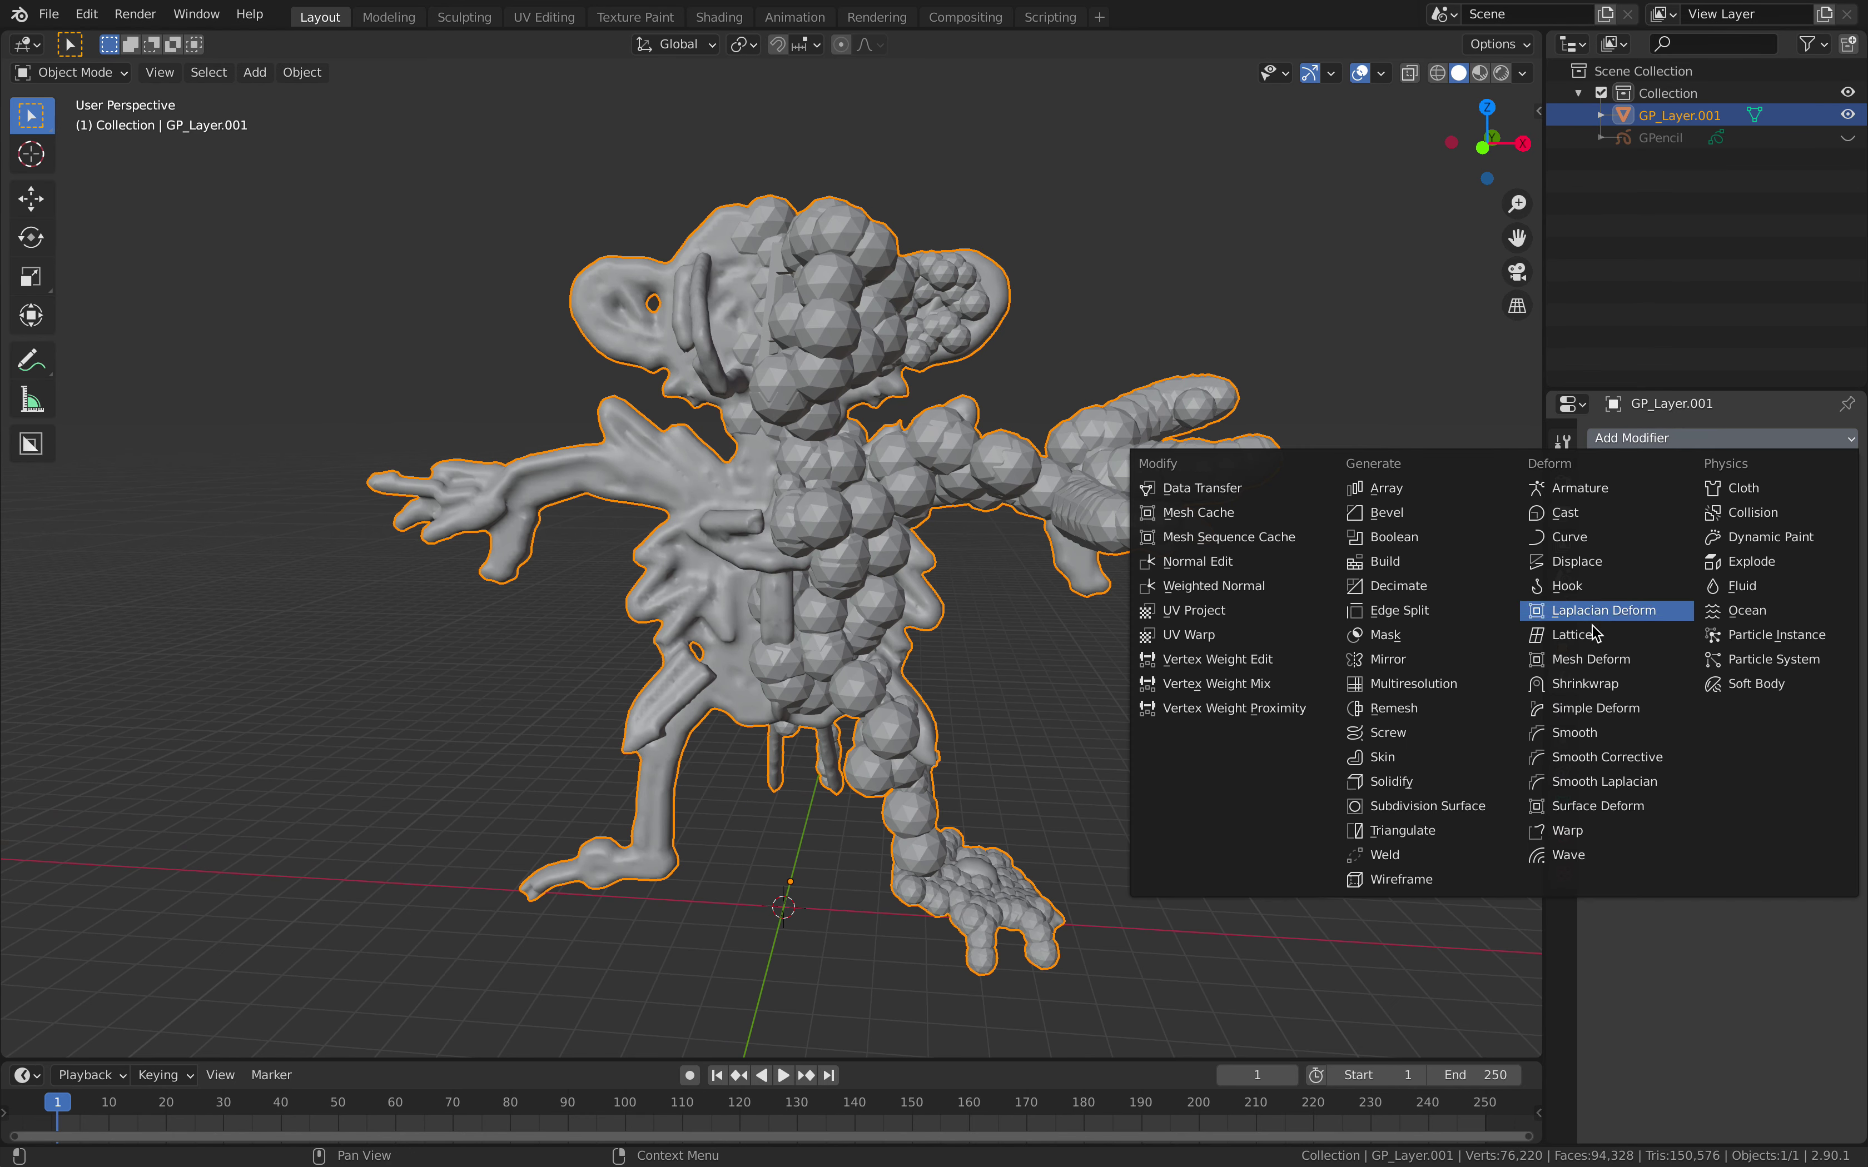
{"action": "left_click", "coordinate": [1577, 562]}
{"action": "left_click_drag", "start_coordinate": [1760, 617], "coordinate": [1621, 617]}
- Add a Mirror modifier on the X axis and enable Bisect on X
{"action": "left_click", "coordinate": [1651, 438]}
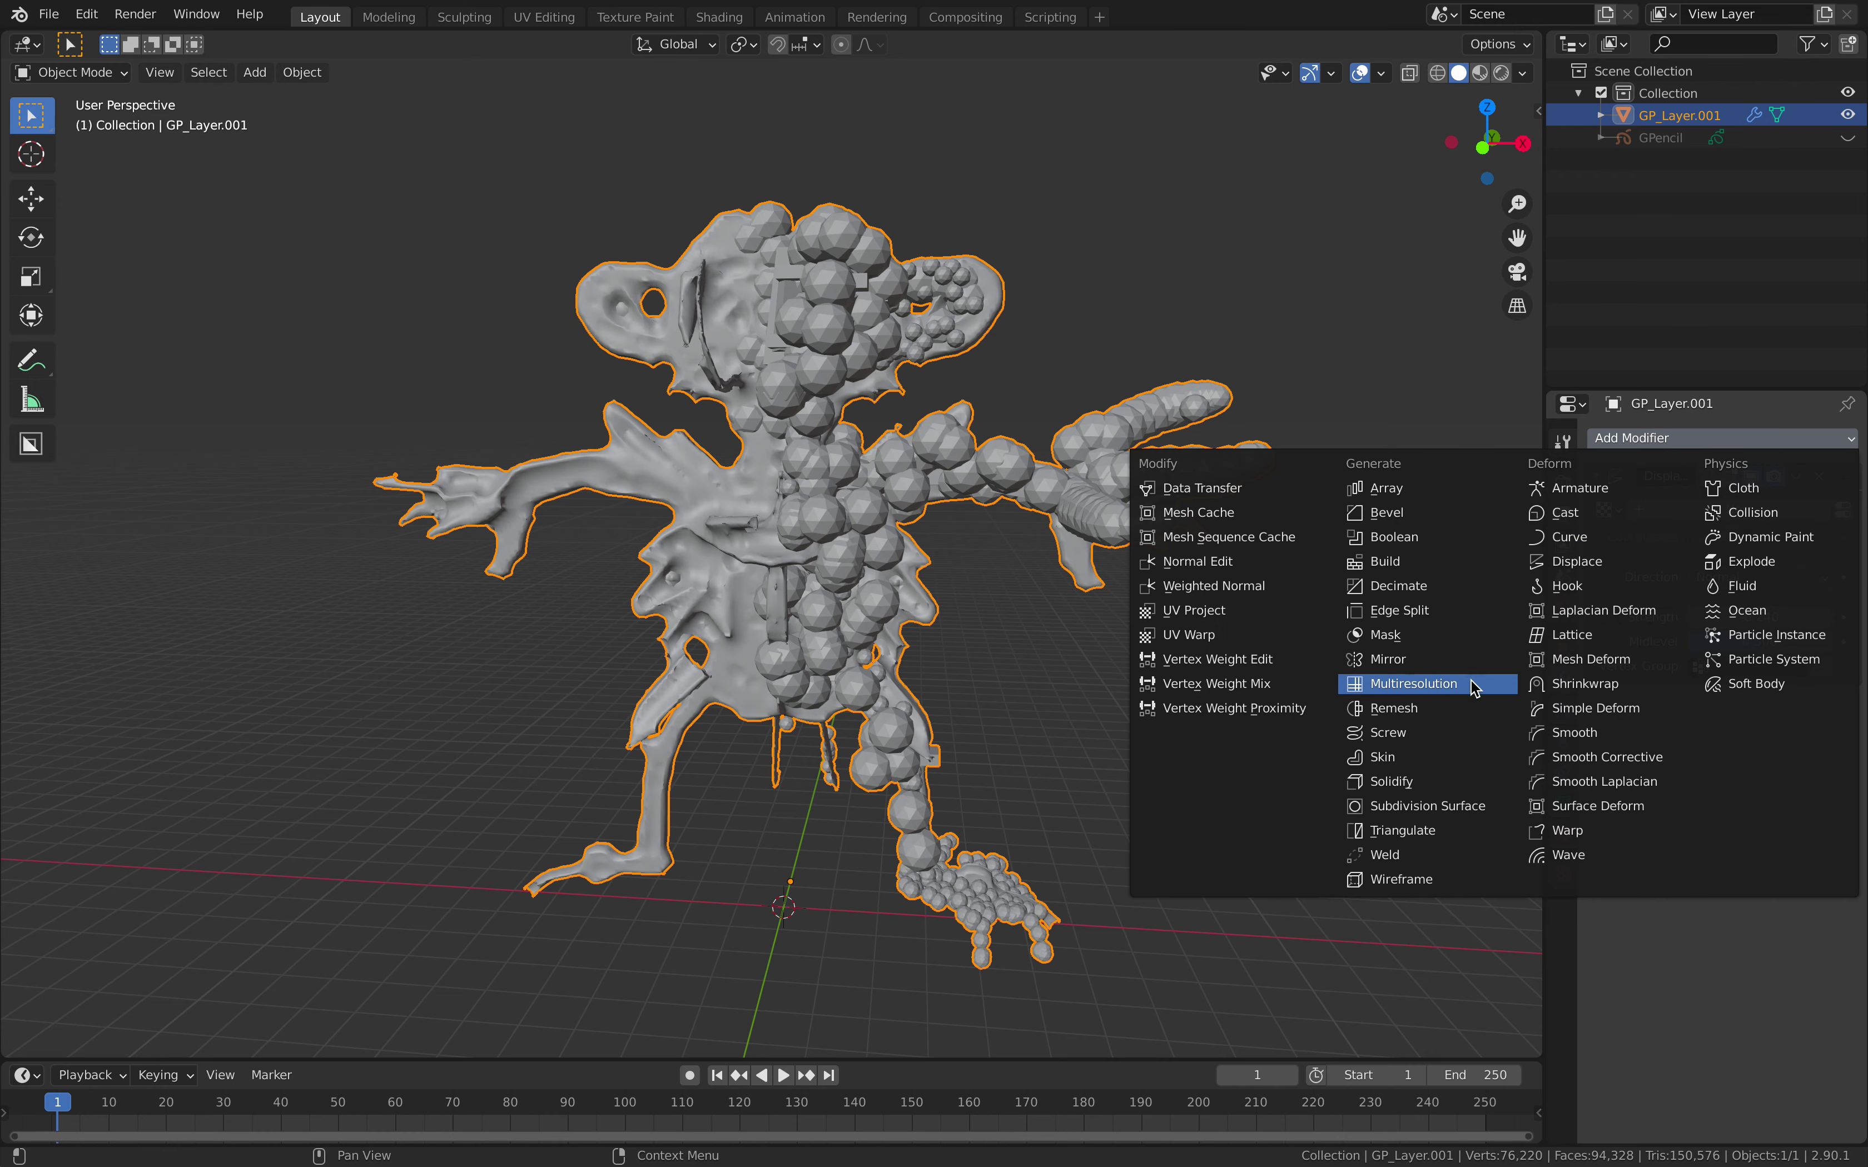
{"action": "left_click", "coordinate": [1462, 660]}
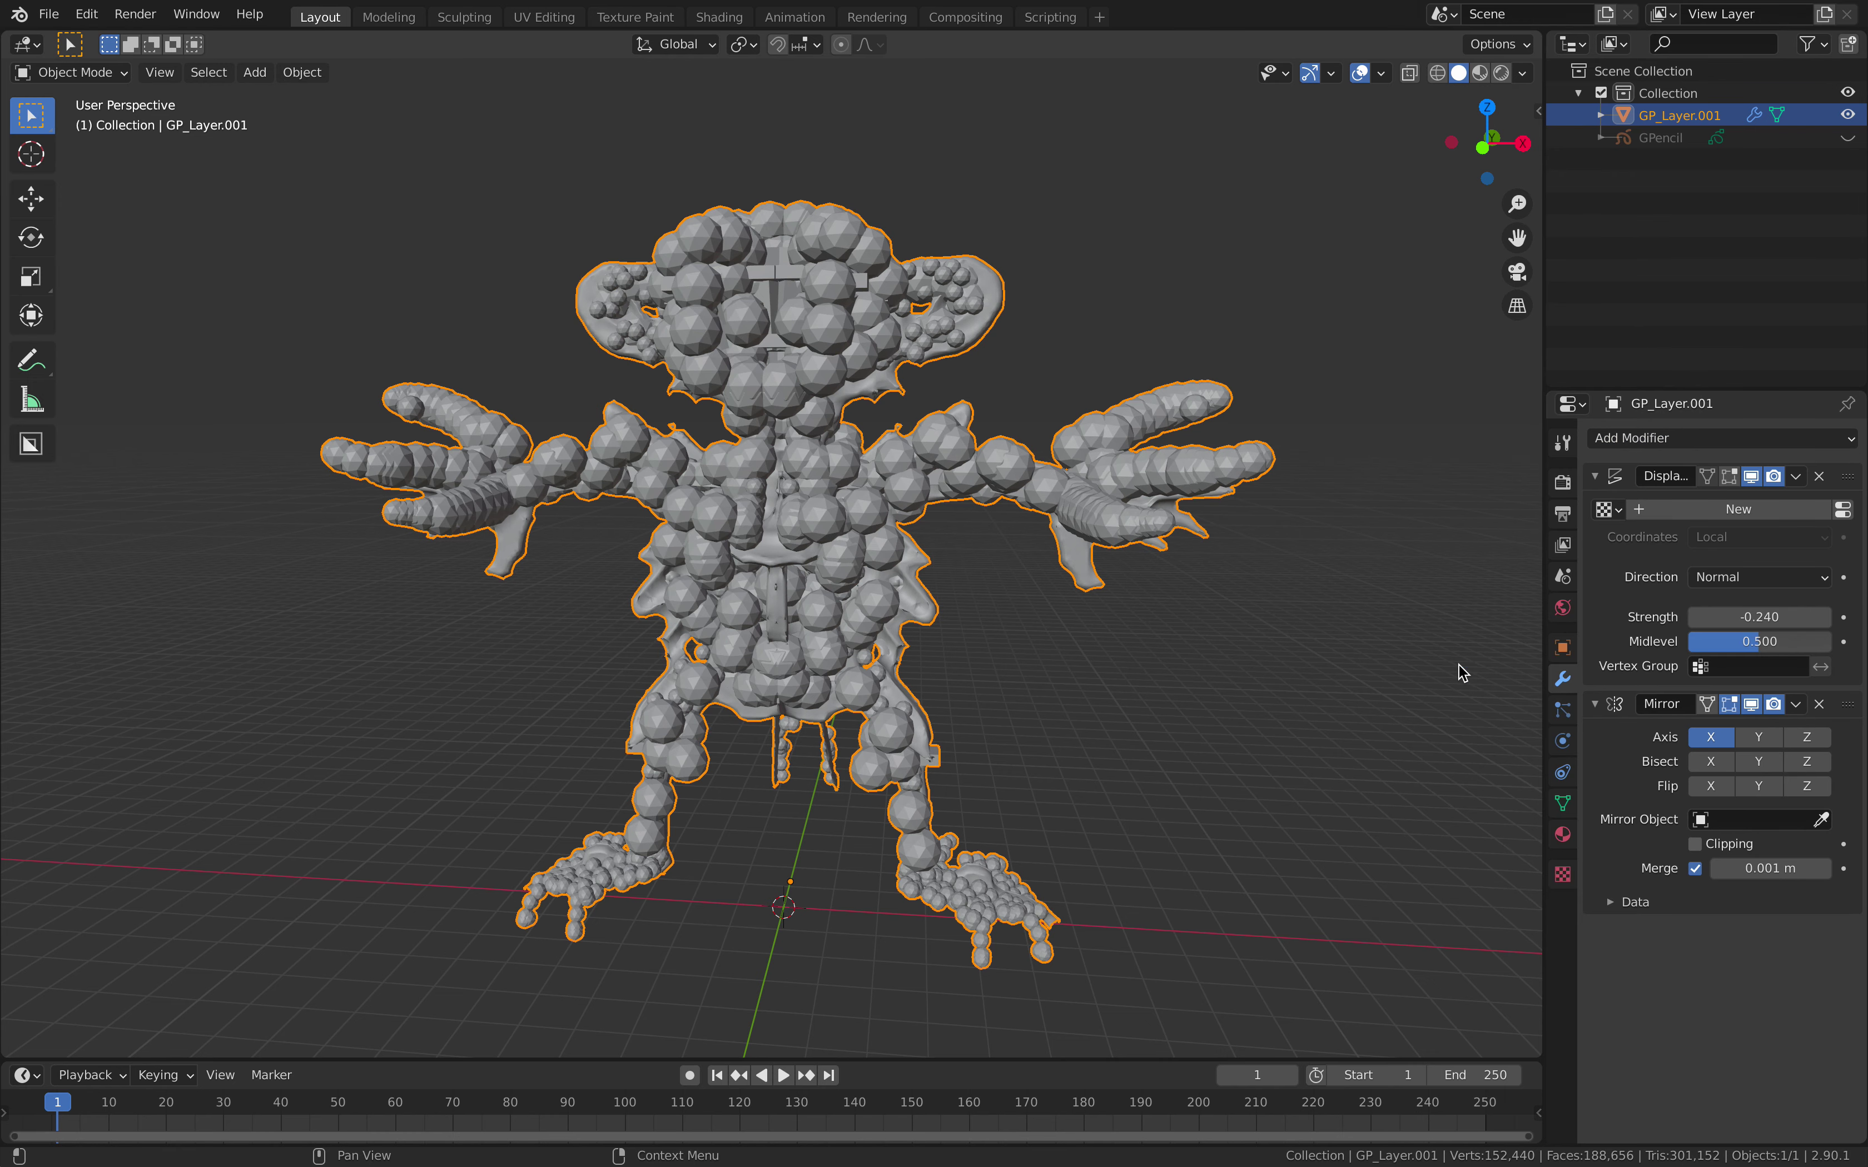
{"action": "left_click", "coordinate": [1718, 786]}
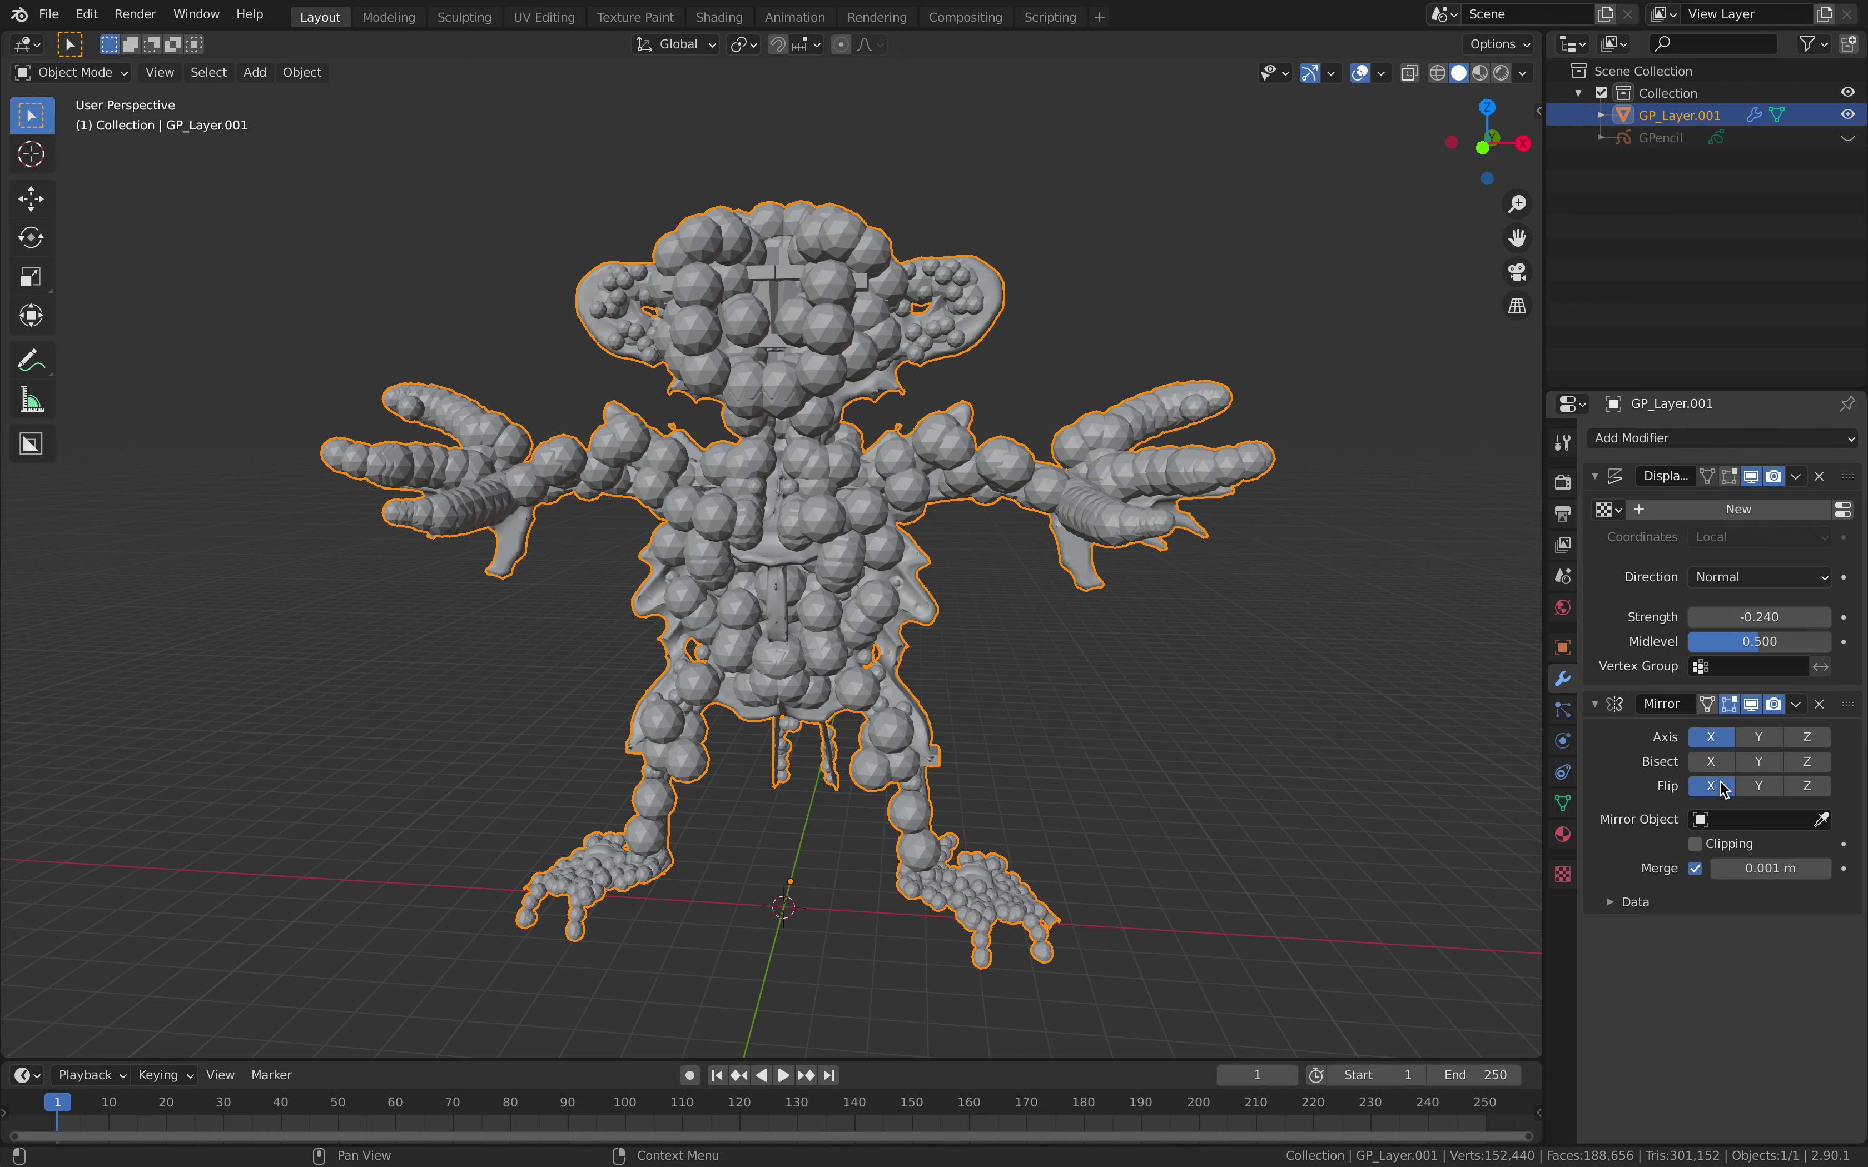
{"action": "left_click", "coordinate": [1719, 786]}
{"action": "left_click", "coordinate": [1718, 762]}
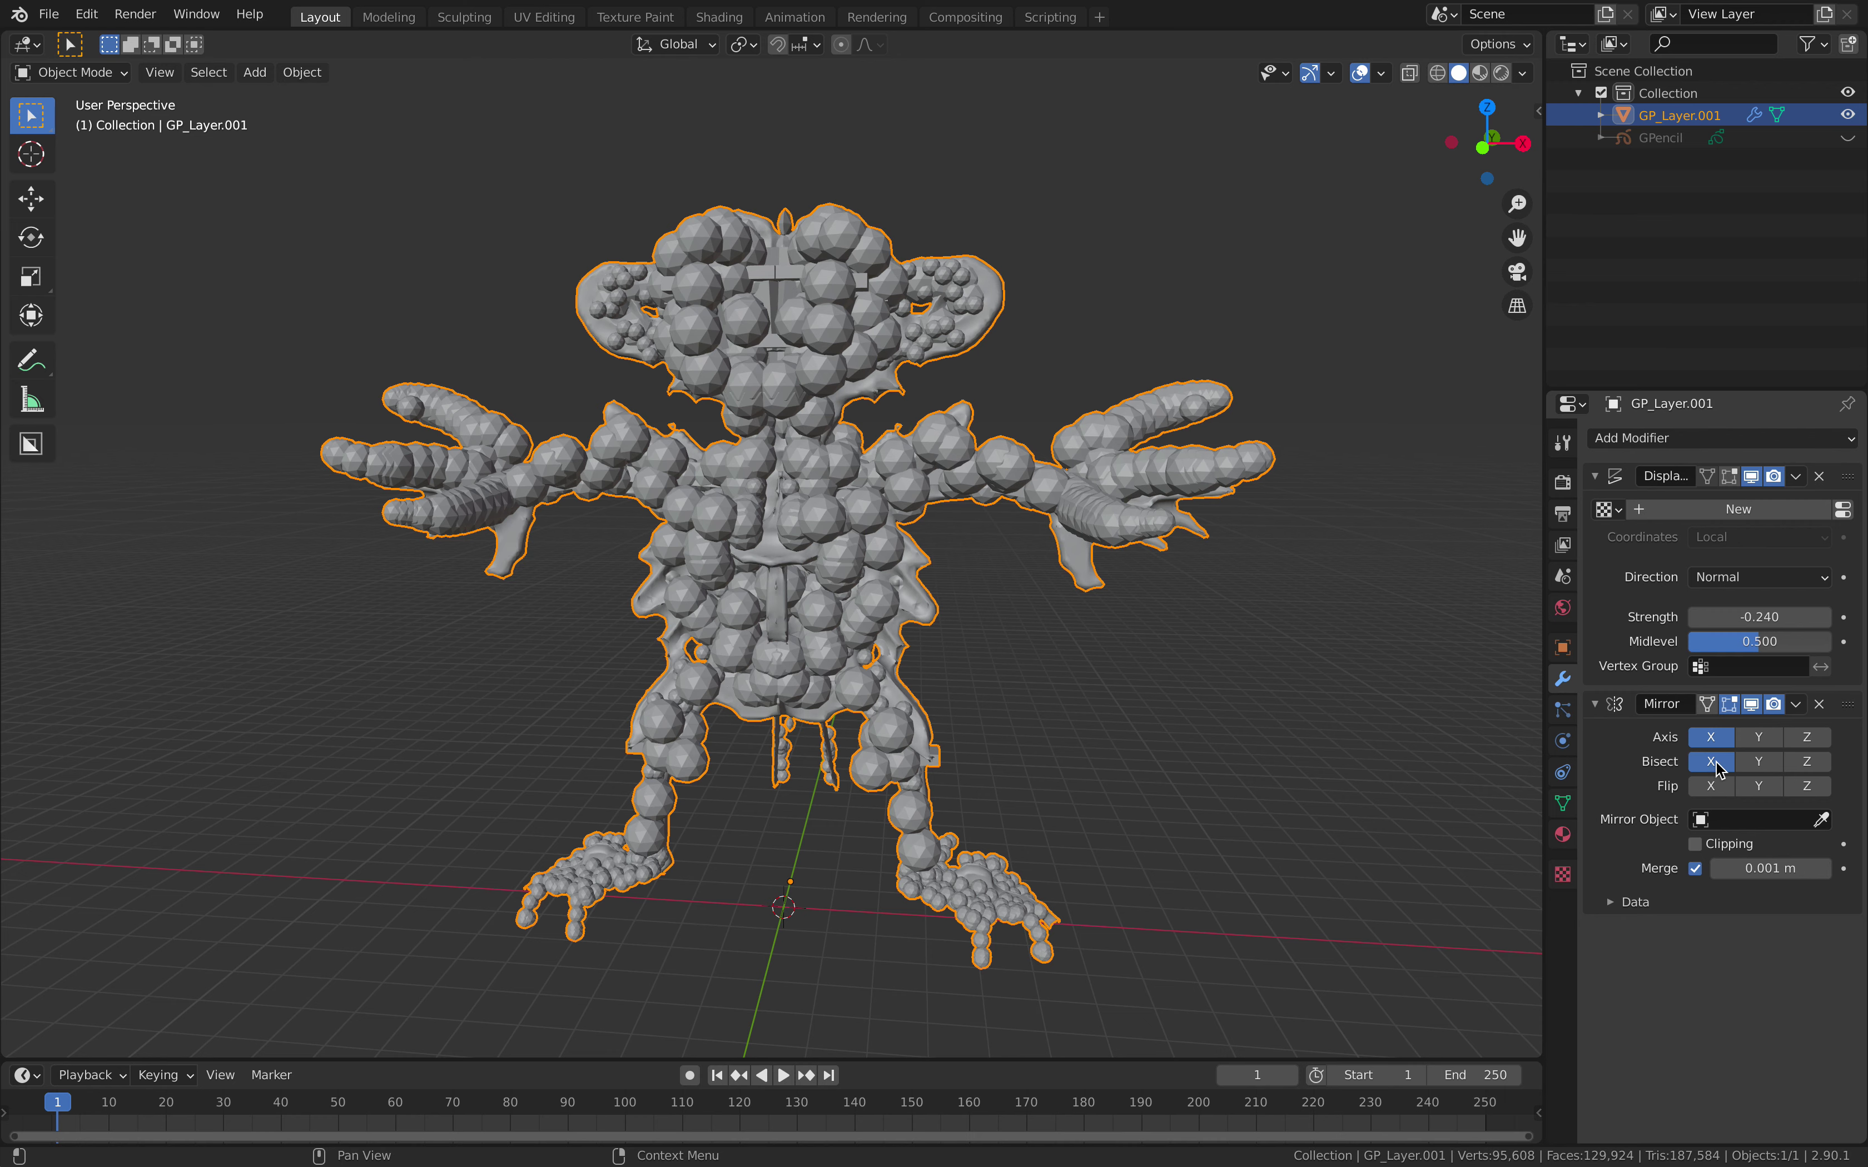
- Try the Mirror modifier's Flip option on the X axis
{"action": "left_click", "coordinate": [1719, 782]}
{"action": "left_click", "coordinate": [1719, 783]}
{"action": "left_click", "coordinate": [1718, 782]}
{"action": "left_click", "coordinate": [1720, 783]}
- Apply the Displace and Mirror modifiers to the creature mesh
{"action": "key", "text": "ctrl+a"}
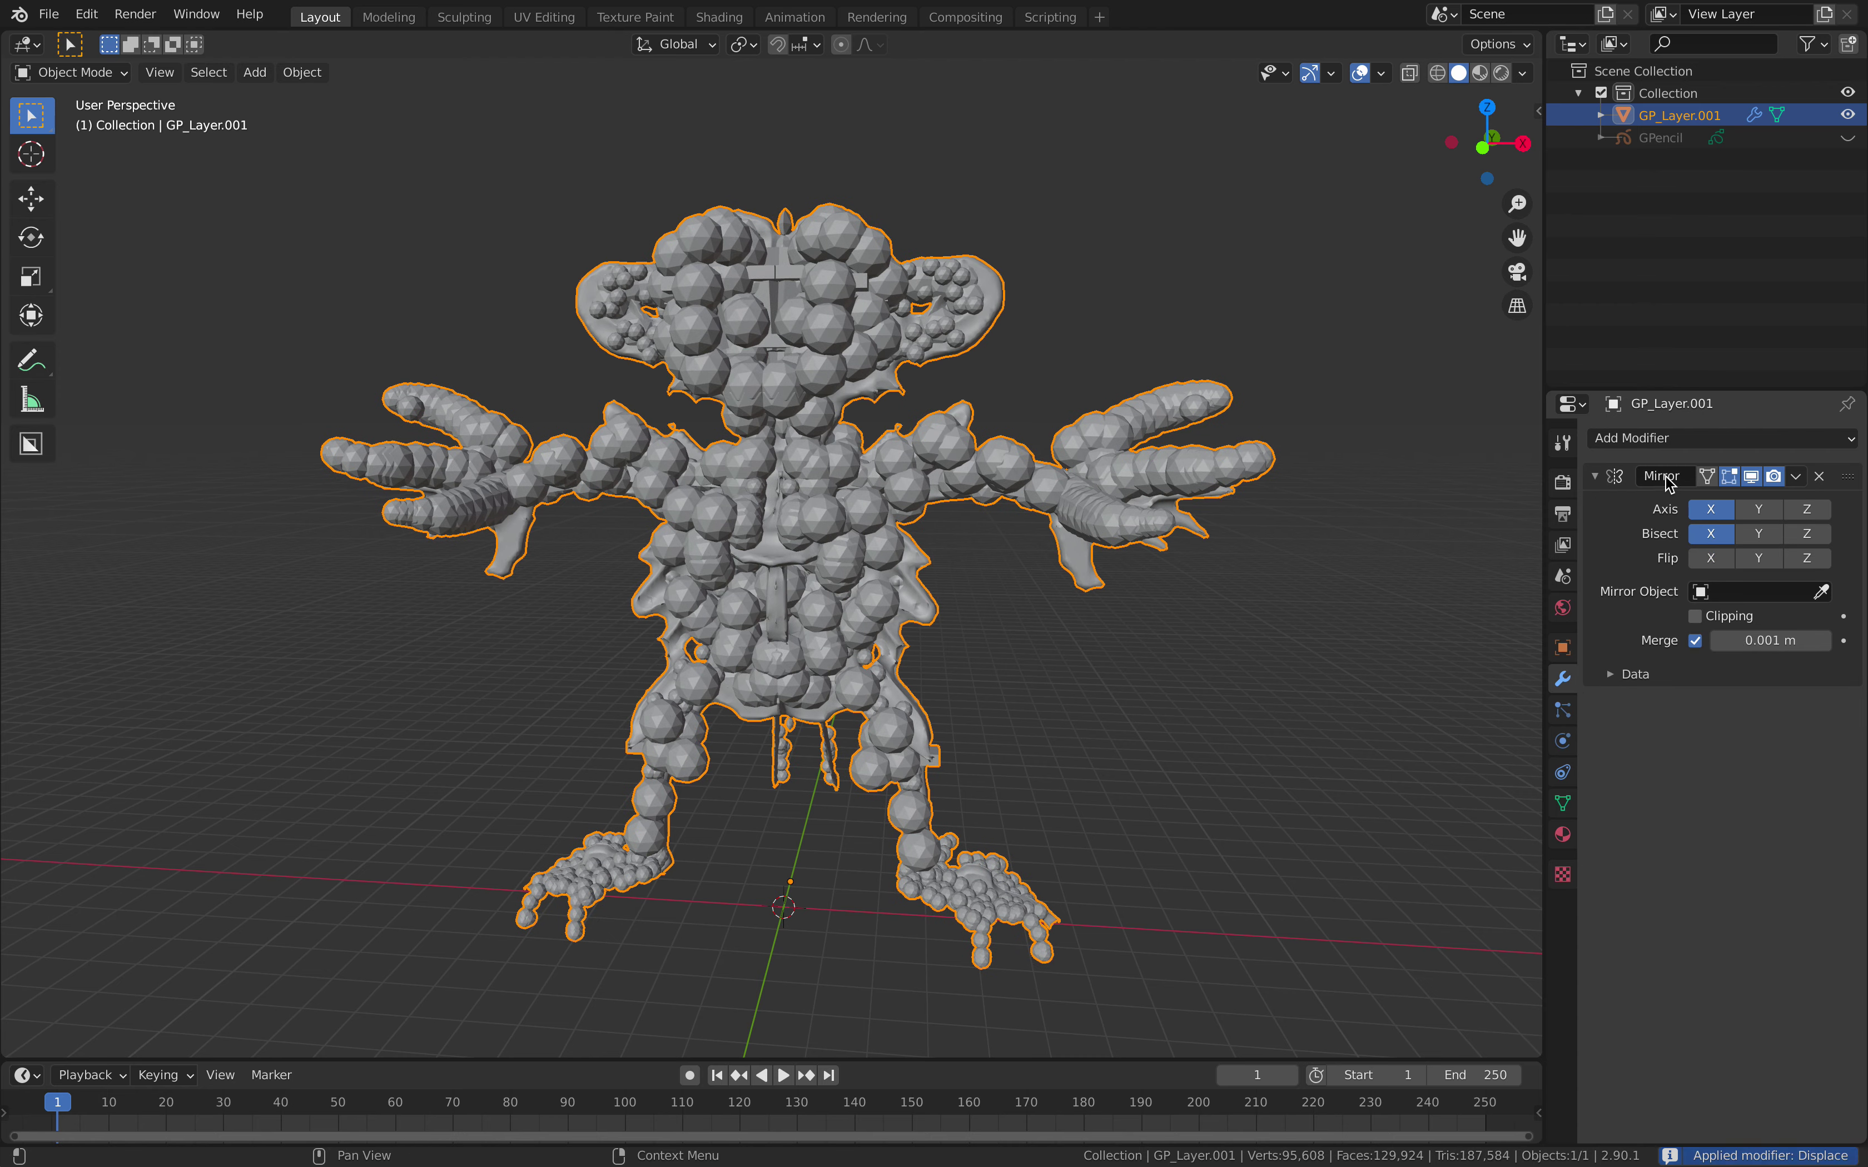
{"action": "key", "text": "ctrl+a"}
- Add a Voxel Remesh modifier with a voxel size of 0.17 m and apply it
{"action": "left_click", "coordinate": [1667, 440]}
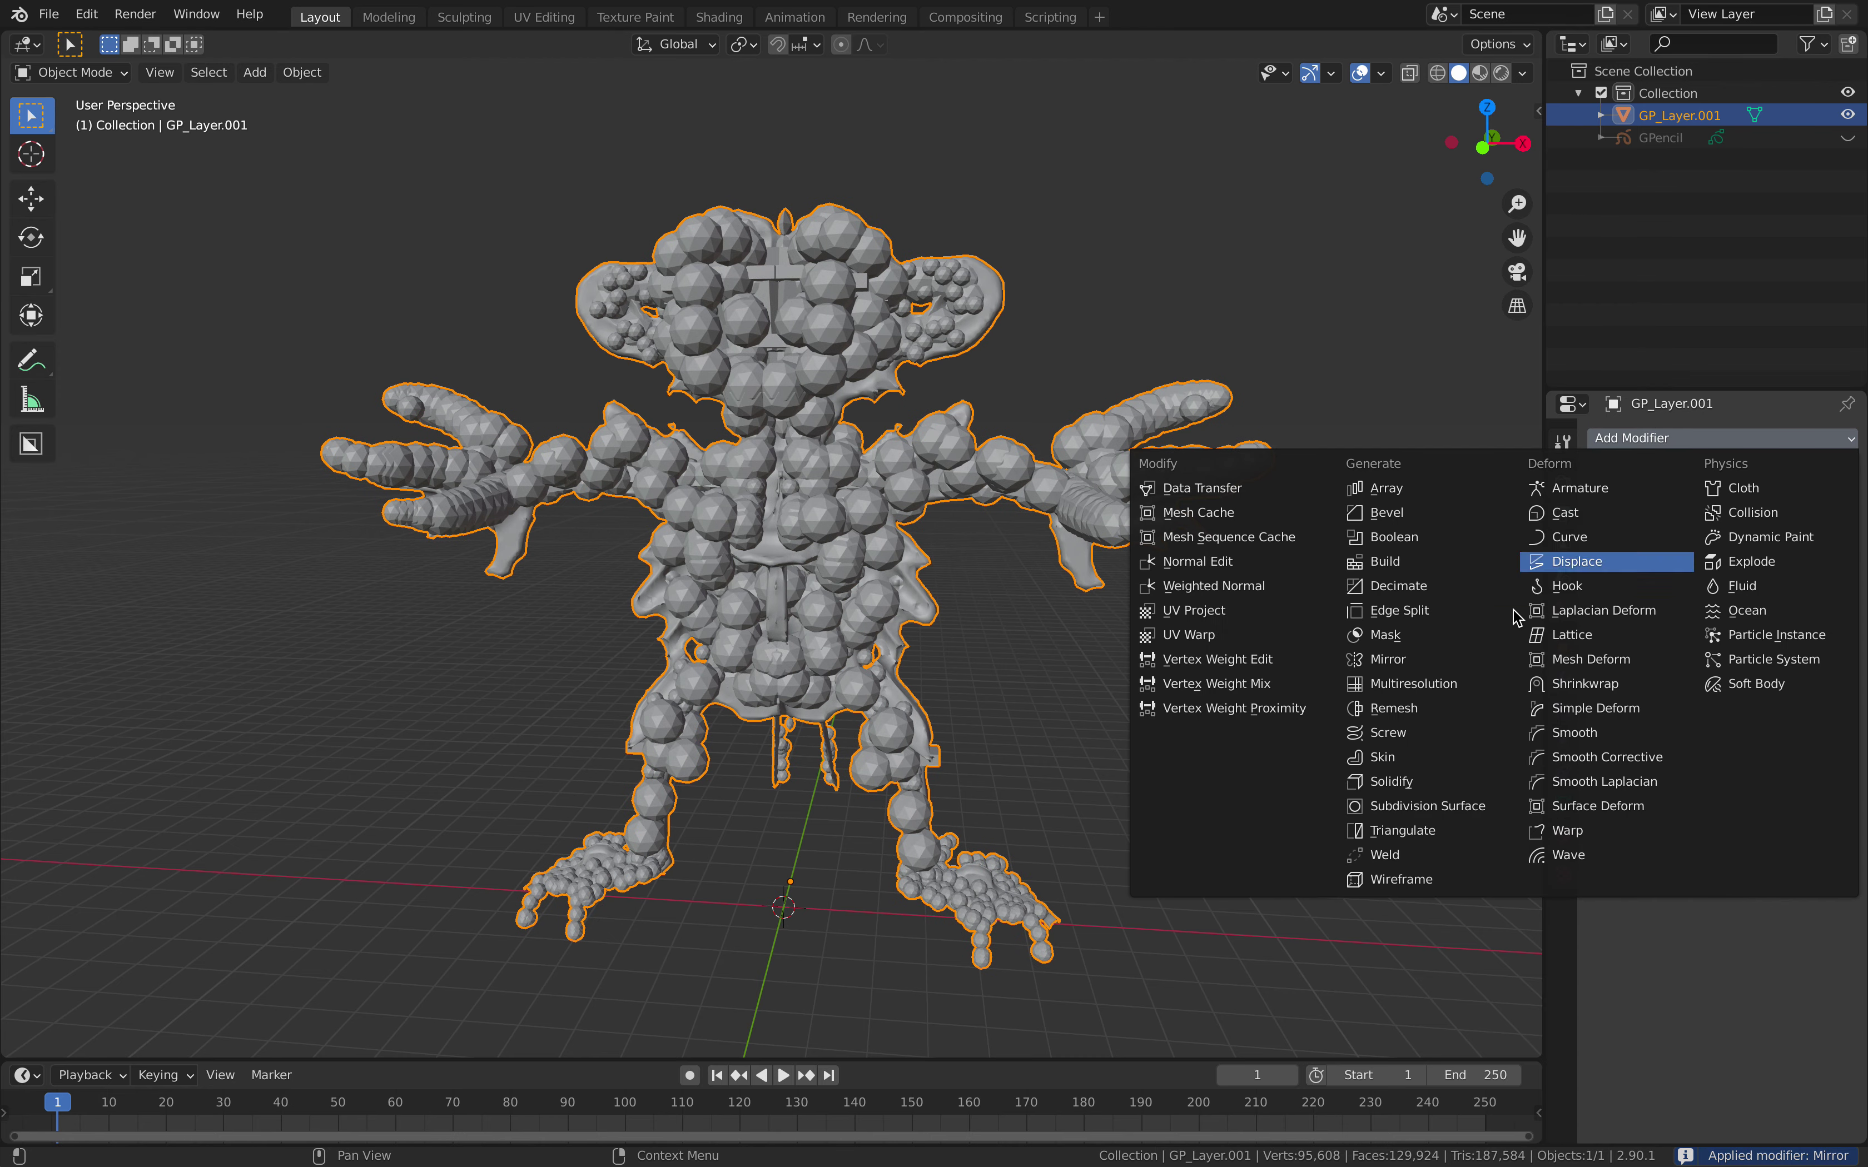
{"action": "left_click", "coordinate": [1446, 709]}
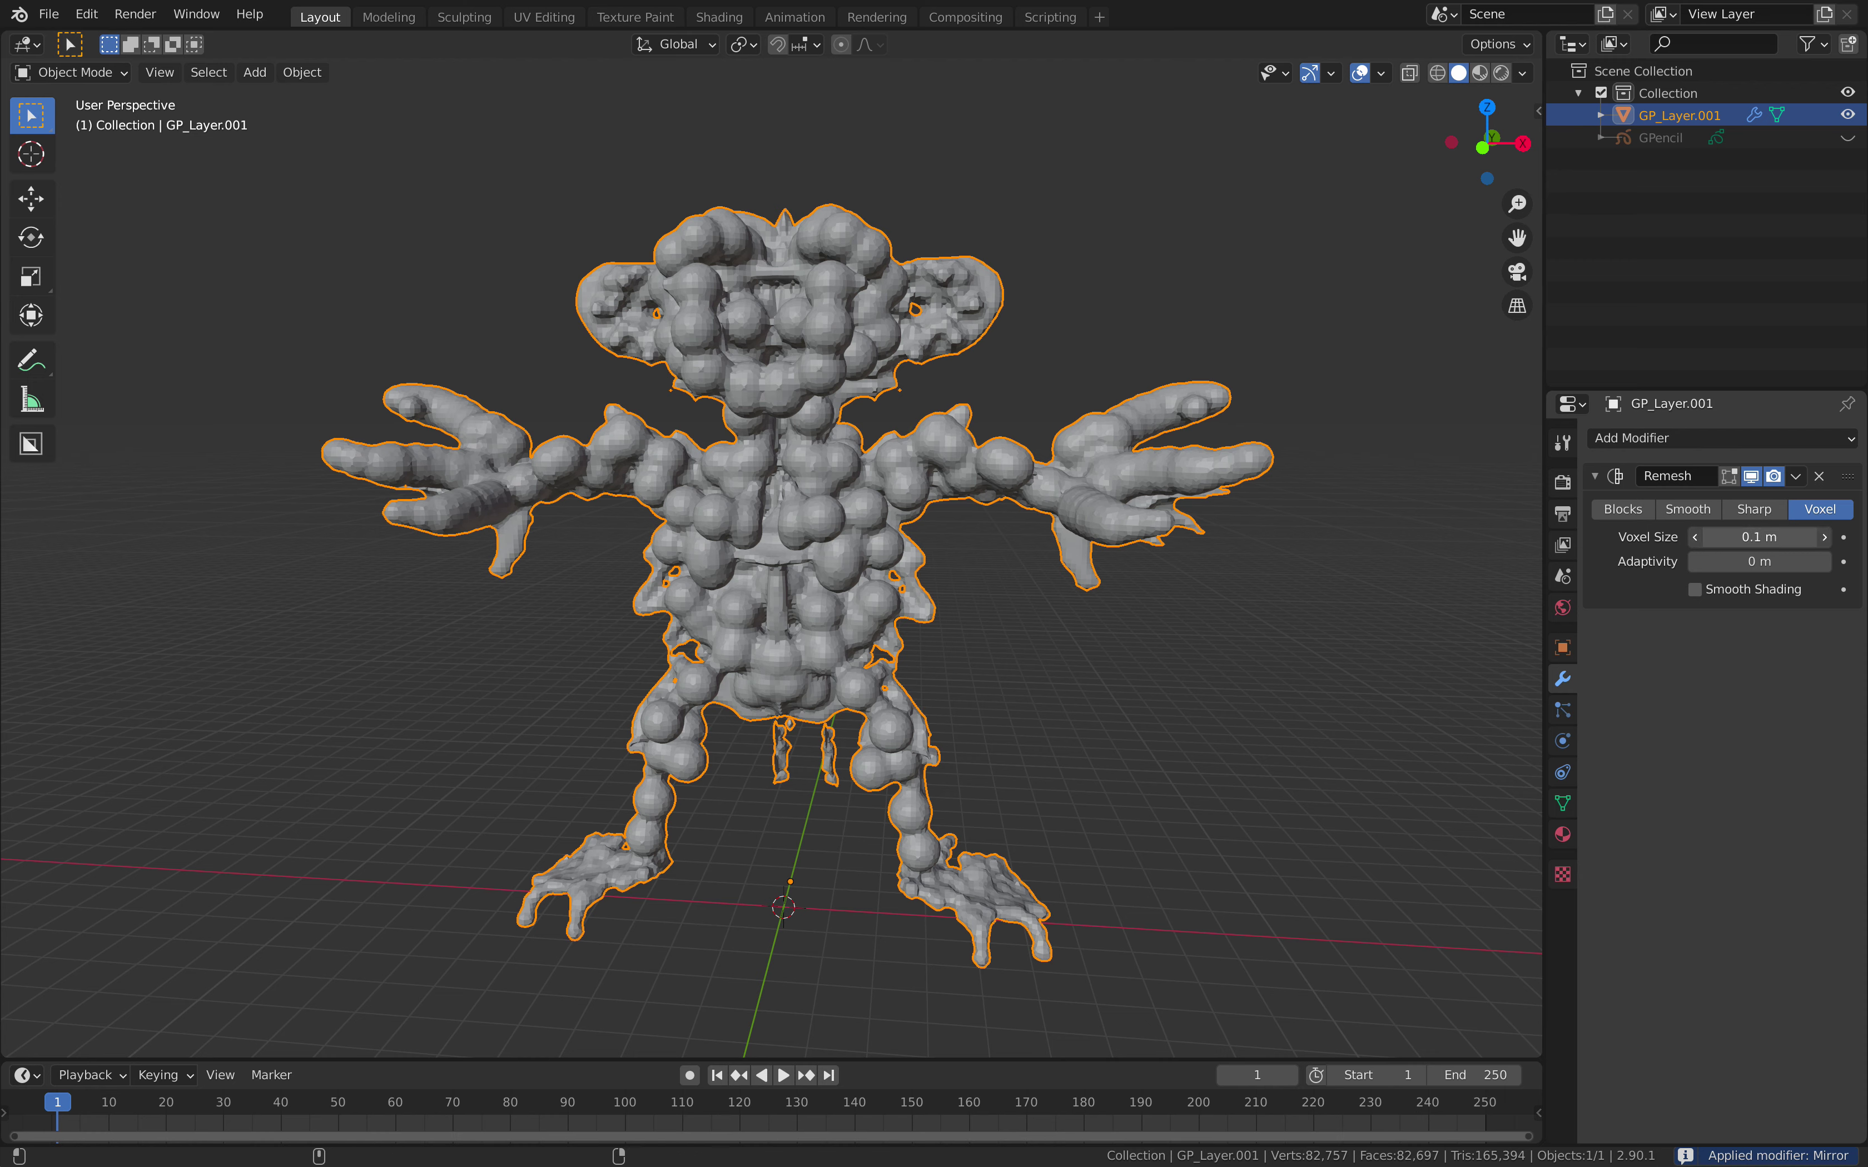
{"action": "mouse_move", "coordinate": [1759, 537]}
{"action": "left_mouse_down"}
{"action": "mouse_move", "coordinate": [1799, 537]}
{"action": "mouse_move", "coordinate": [1732, 537]}
{"action": "left_mouse_up"}
{"action": "middle_click_drag", "start_coordinate": [1166, 593], "coordinate": [1397, 567]}
{"action": "mouse_move", "coordinate": [1729, 537]}
{"action": "left_mouse_down"}
{"action": "mouse_move", "coordinate": [1750, 536]}
{"action": "mouse_move", "coordinate": [1725, 537]}
{"action": "left_mouse_up"}
{"action": "middle_click_drag", "start_coordinate": [1243, 572], "coordinate": [851, 471]}
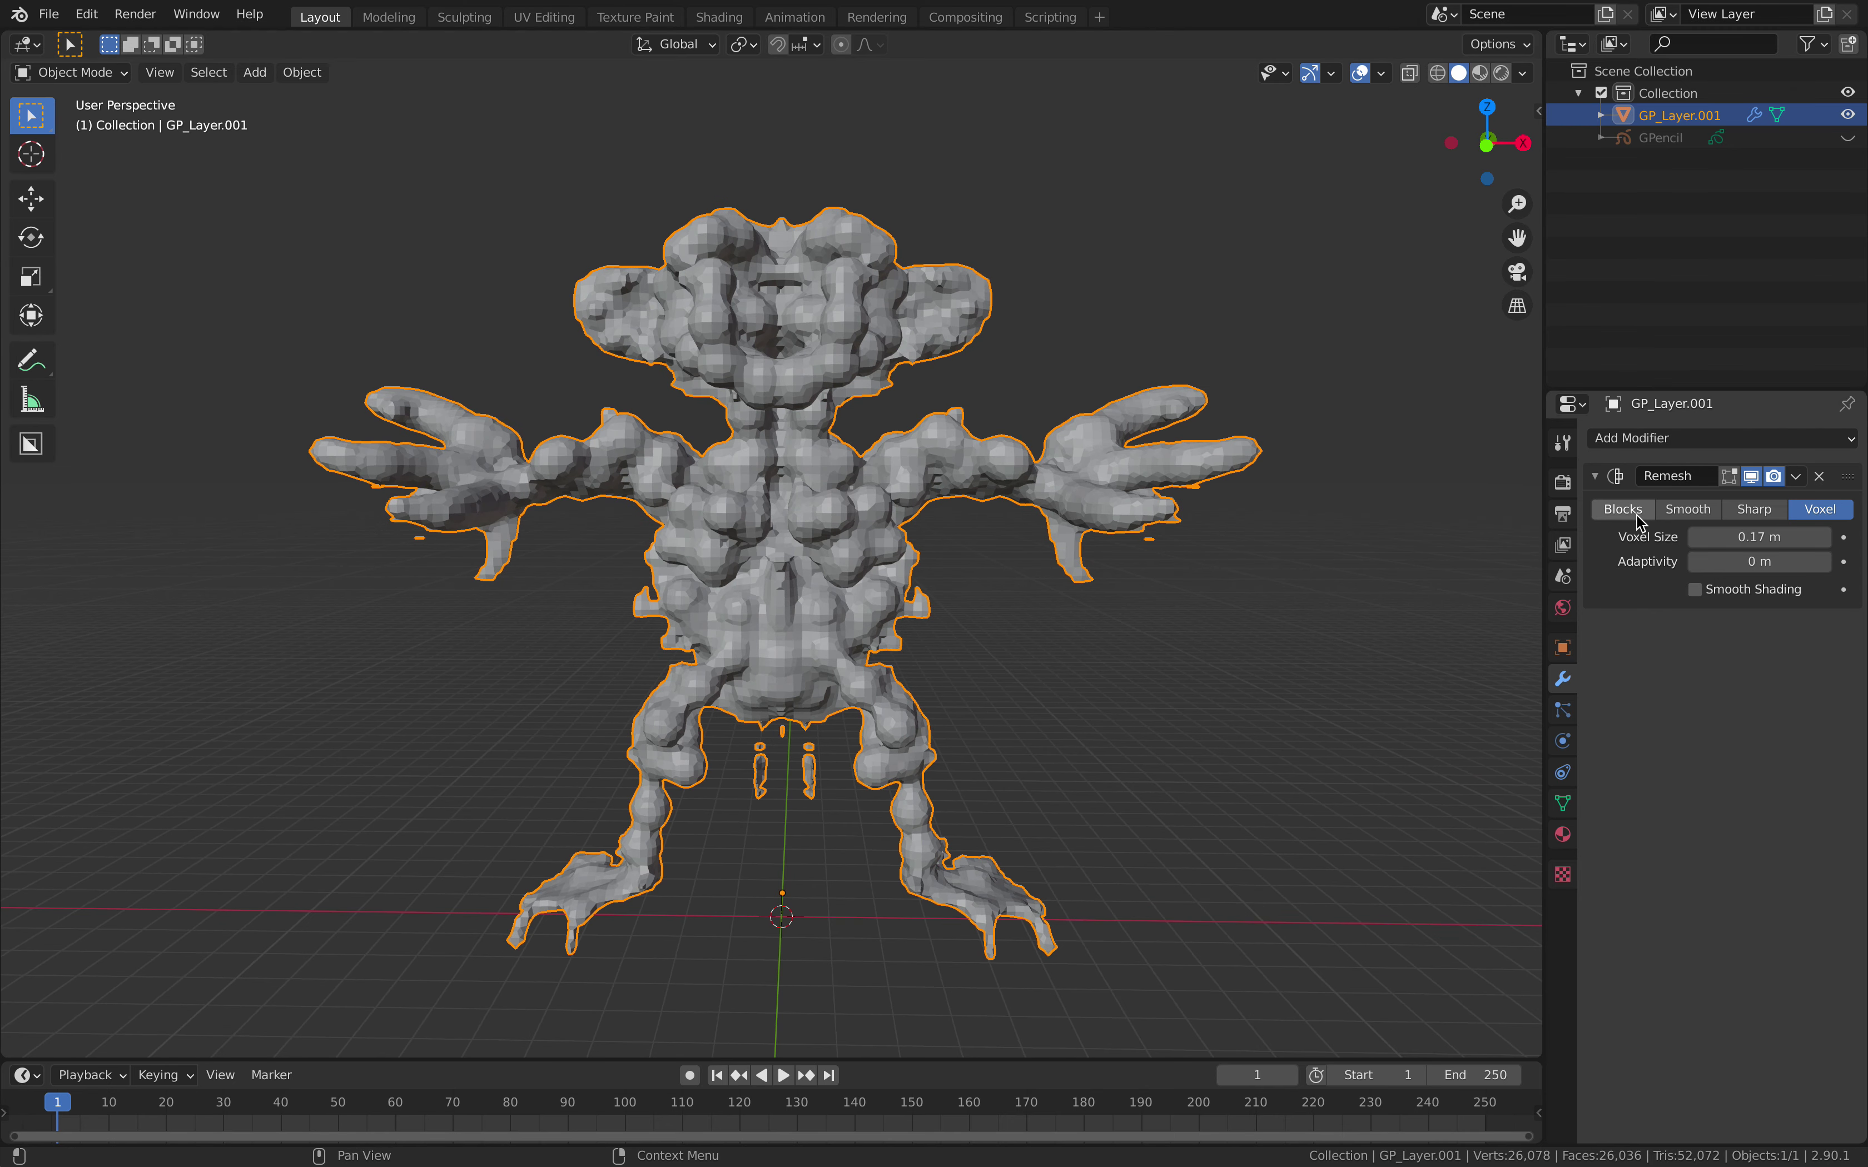
{"action": "key", "text": "ctrl+a"}
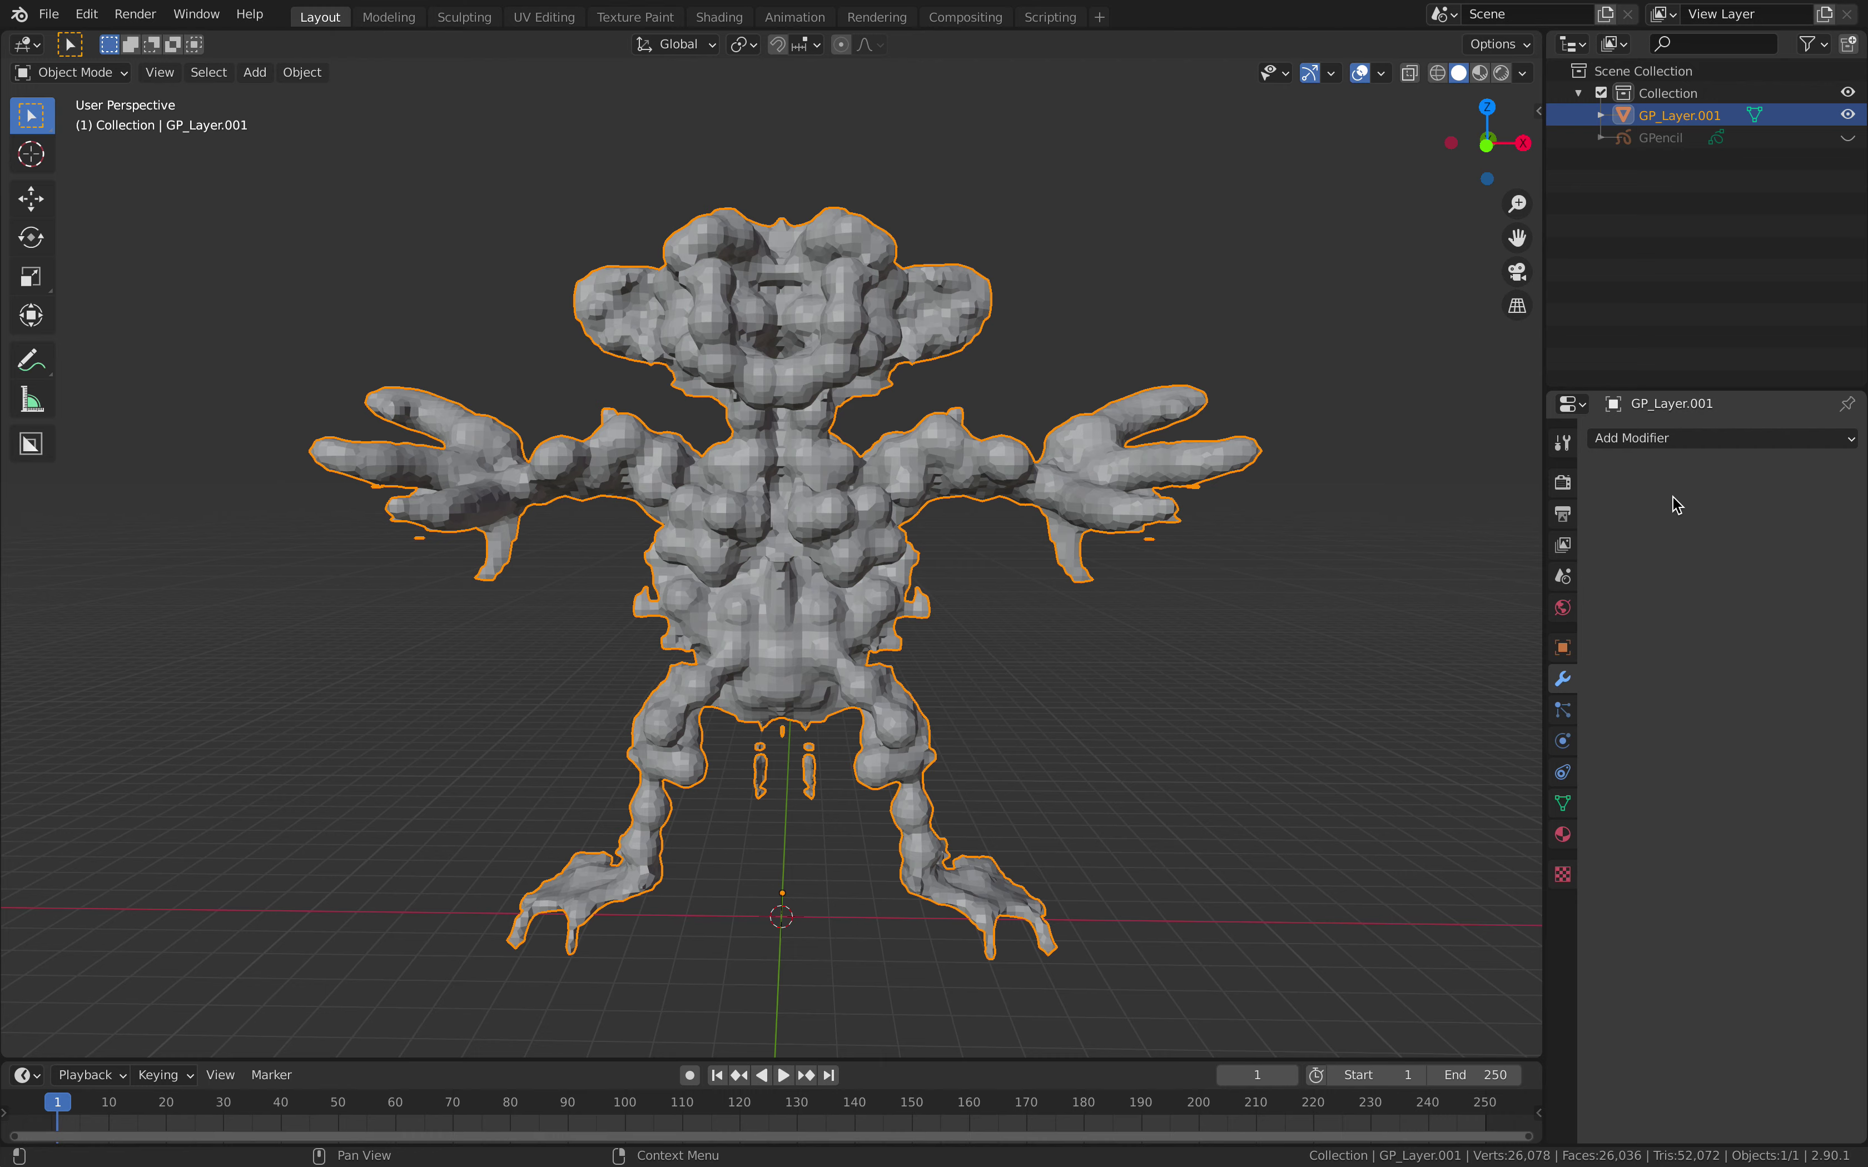
- In Edit Mode, select the linked main body, invert the selection and delete the loose disconnected fragments
{"action": "middle_click_drag", "start_coordinate": [1000, 471], "coordinate": [870, 472]}
{"action": "key", "text": "Tab"}
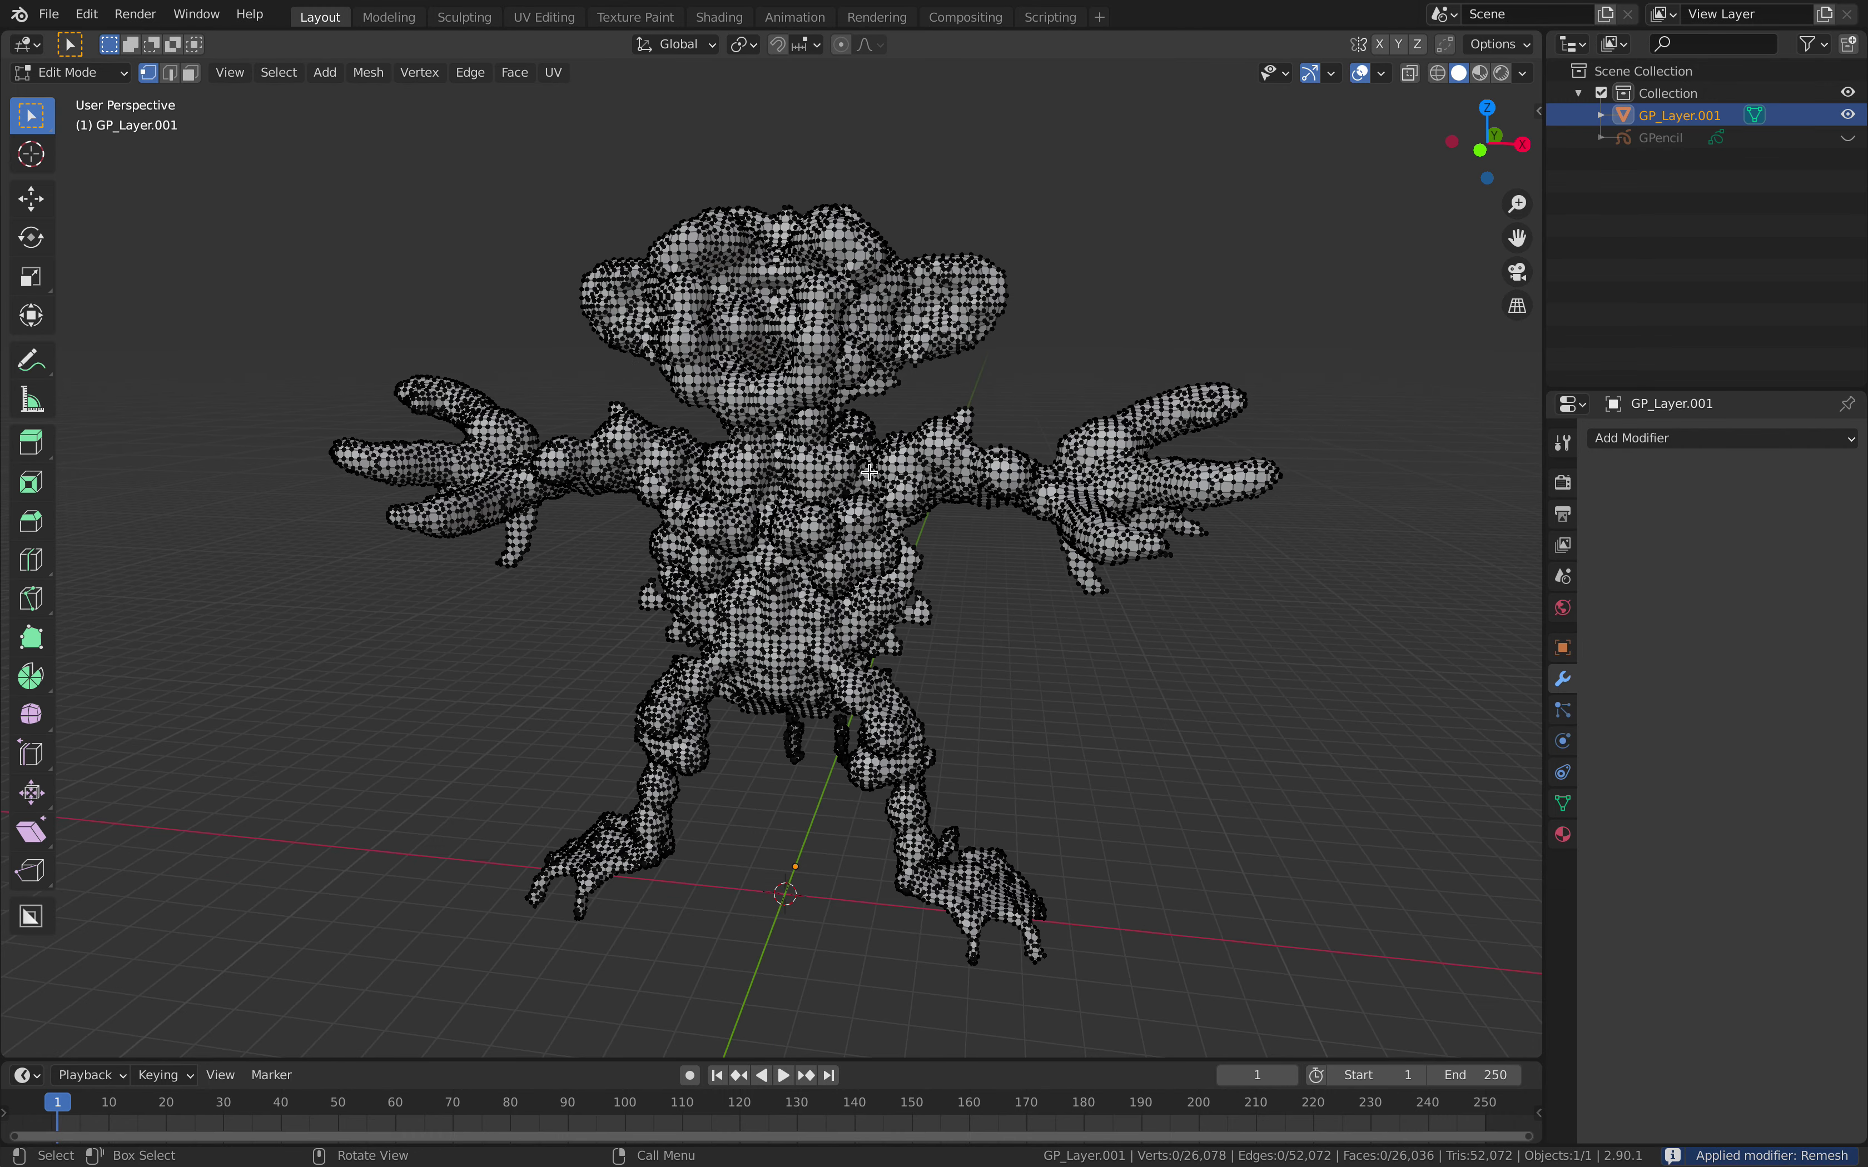
{"action": "key", "text": "ctrl+l"}
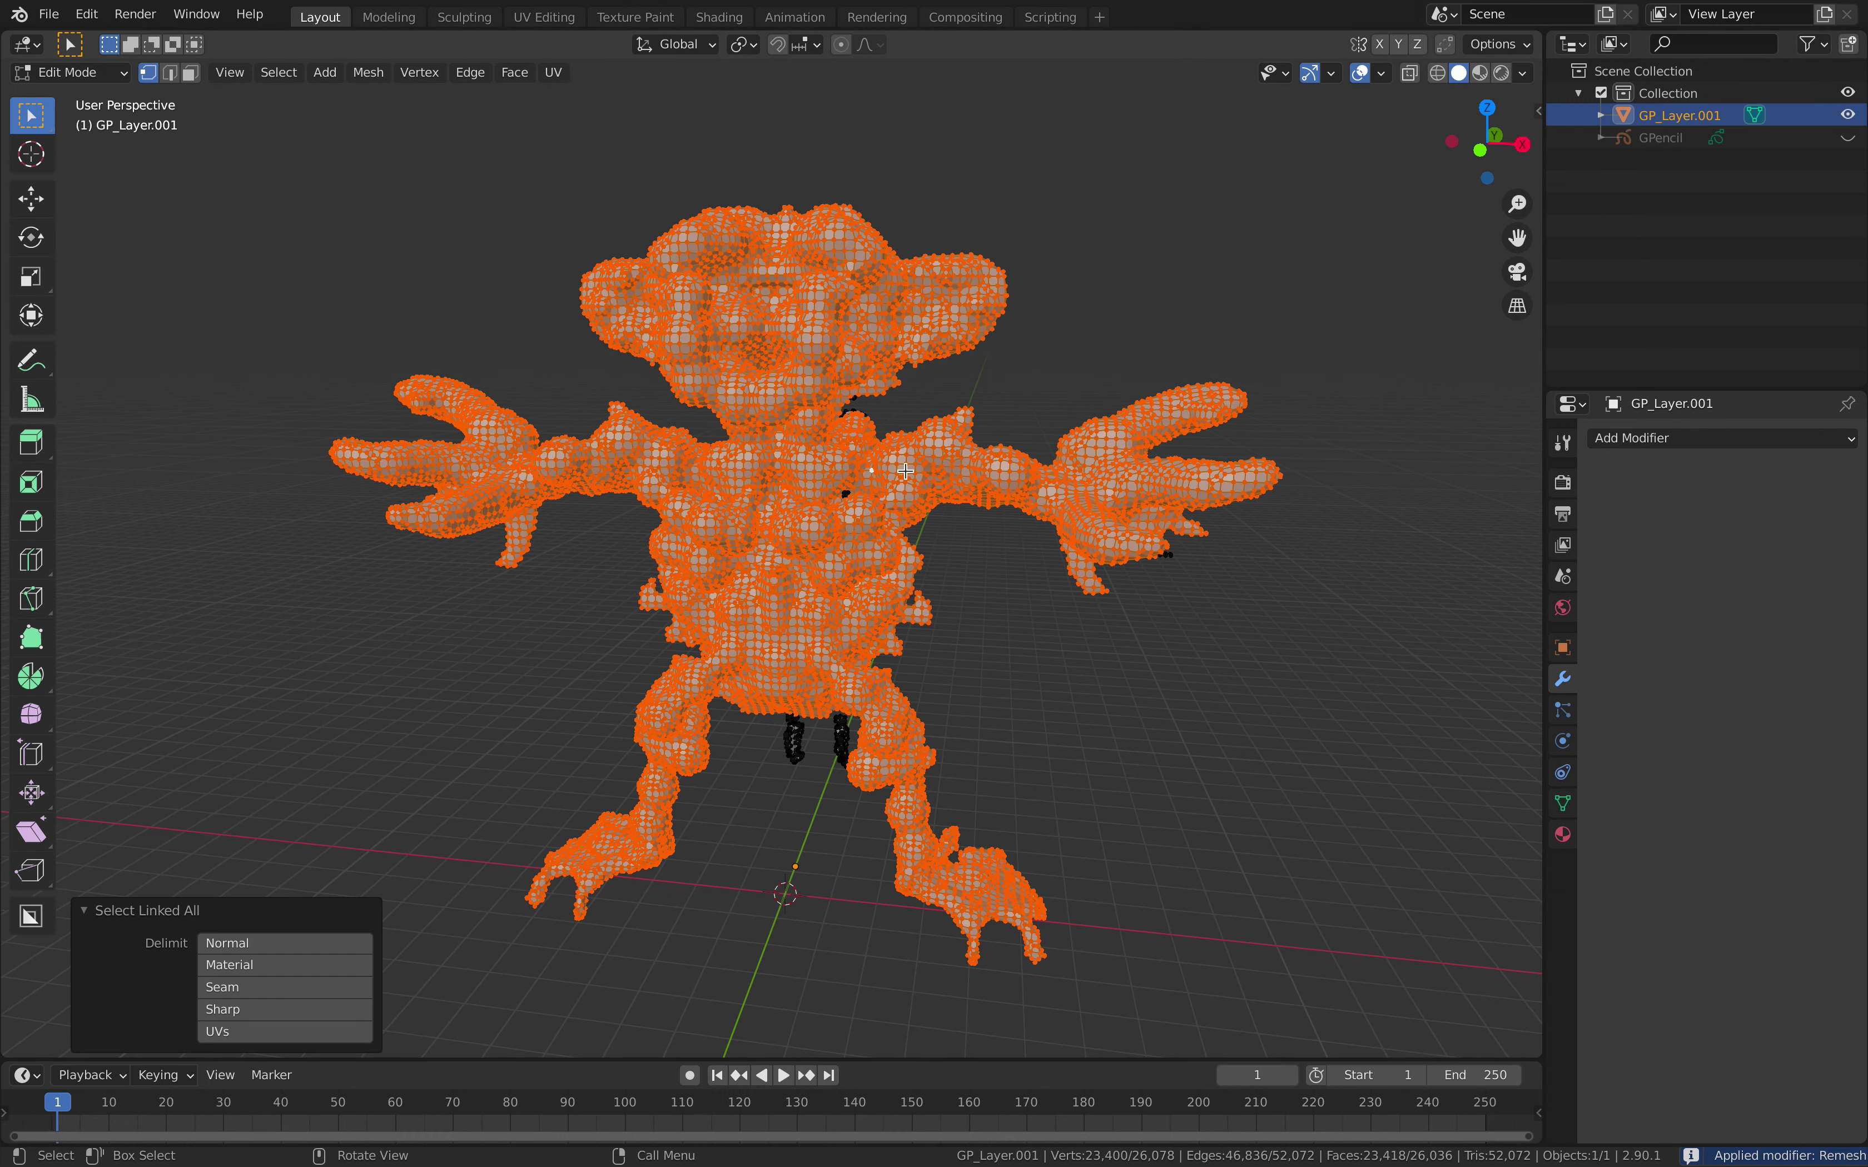
{"action": "left_click", "coordinate": [278, 72]}
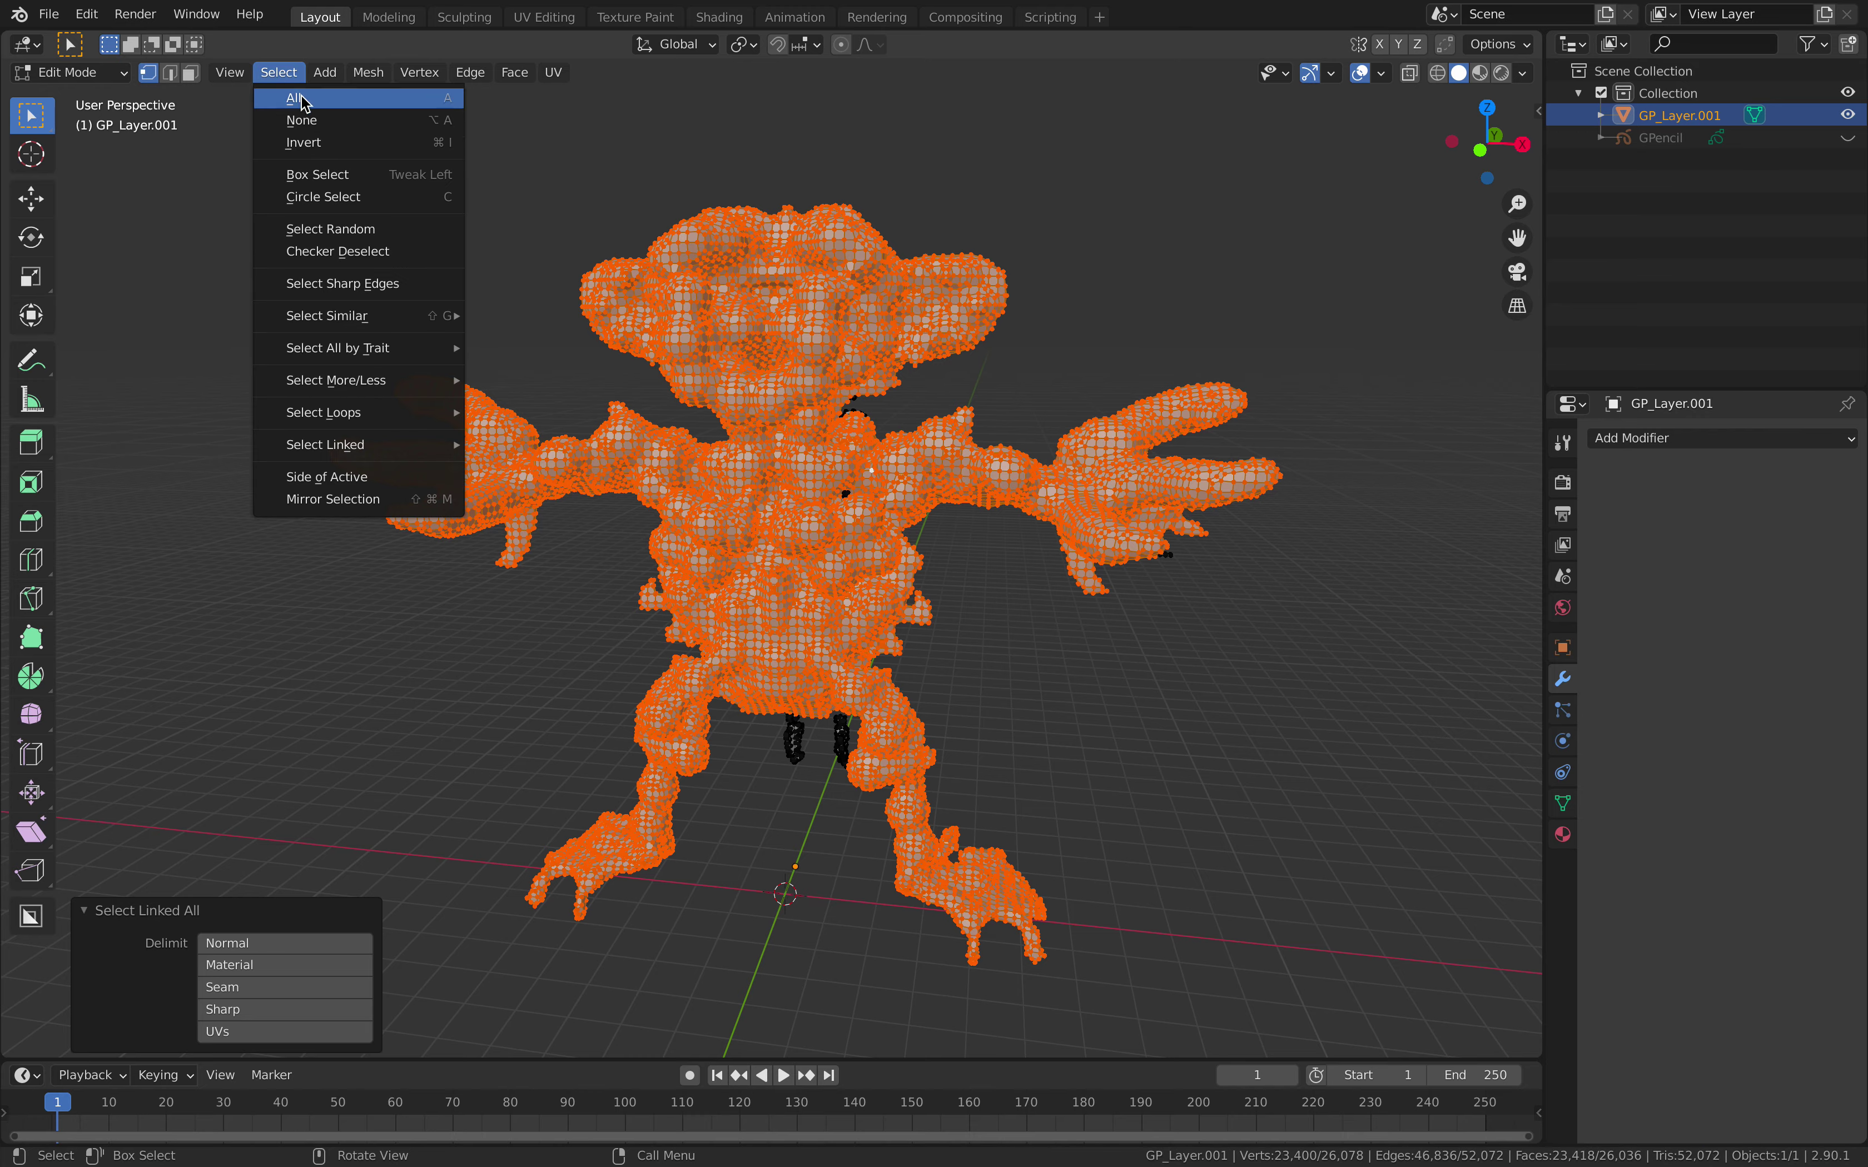
{"action": "left_click", "coordinate": [312, 144]}
{"action": "key", "text": "x"}
{"action": "middle_click_drag", "start_coordinate": [1099, 567], "coordinate": [729, 306]}
{"action": "left_click", "coordinate": [1035, 561]}
{"action": "key", "text": "Tab"}
{"action": "key", "text": "Tab"}
- Start Ball Pen and cover the +X half of the back of the head with overlapping spheres
{"action": "right_click", "coordinate": [729, 305]}
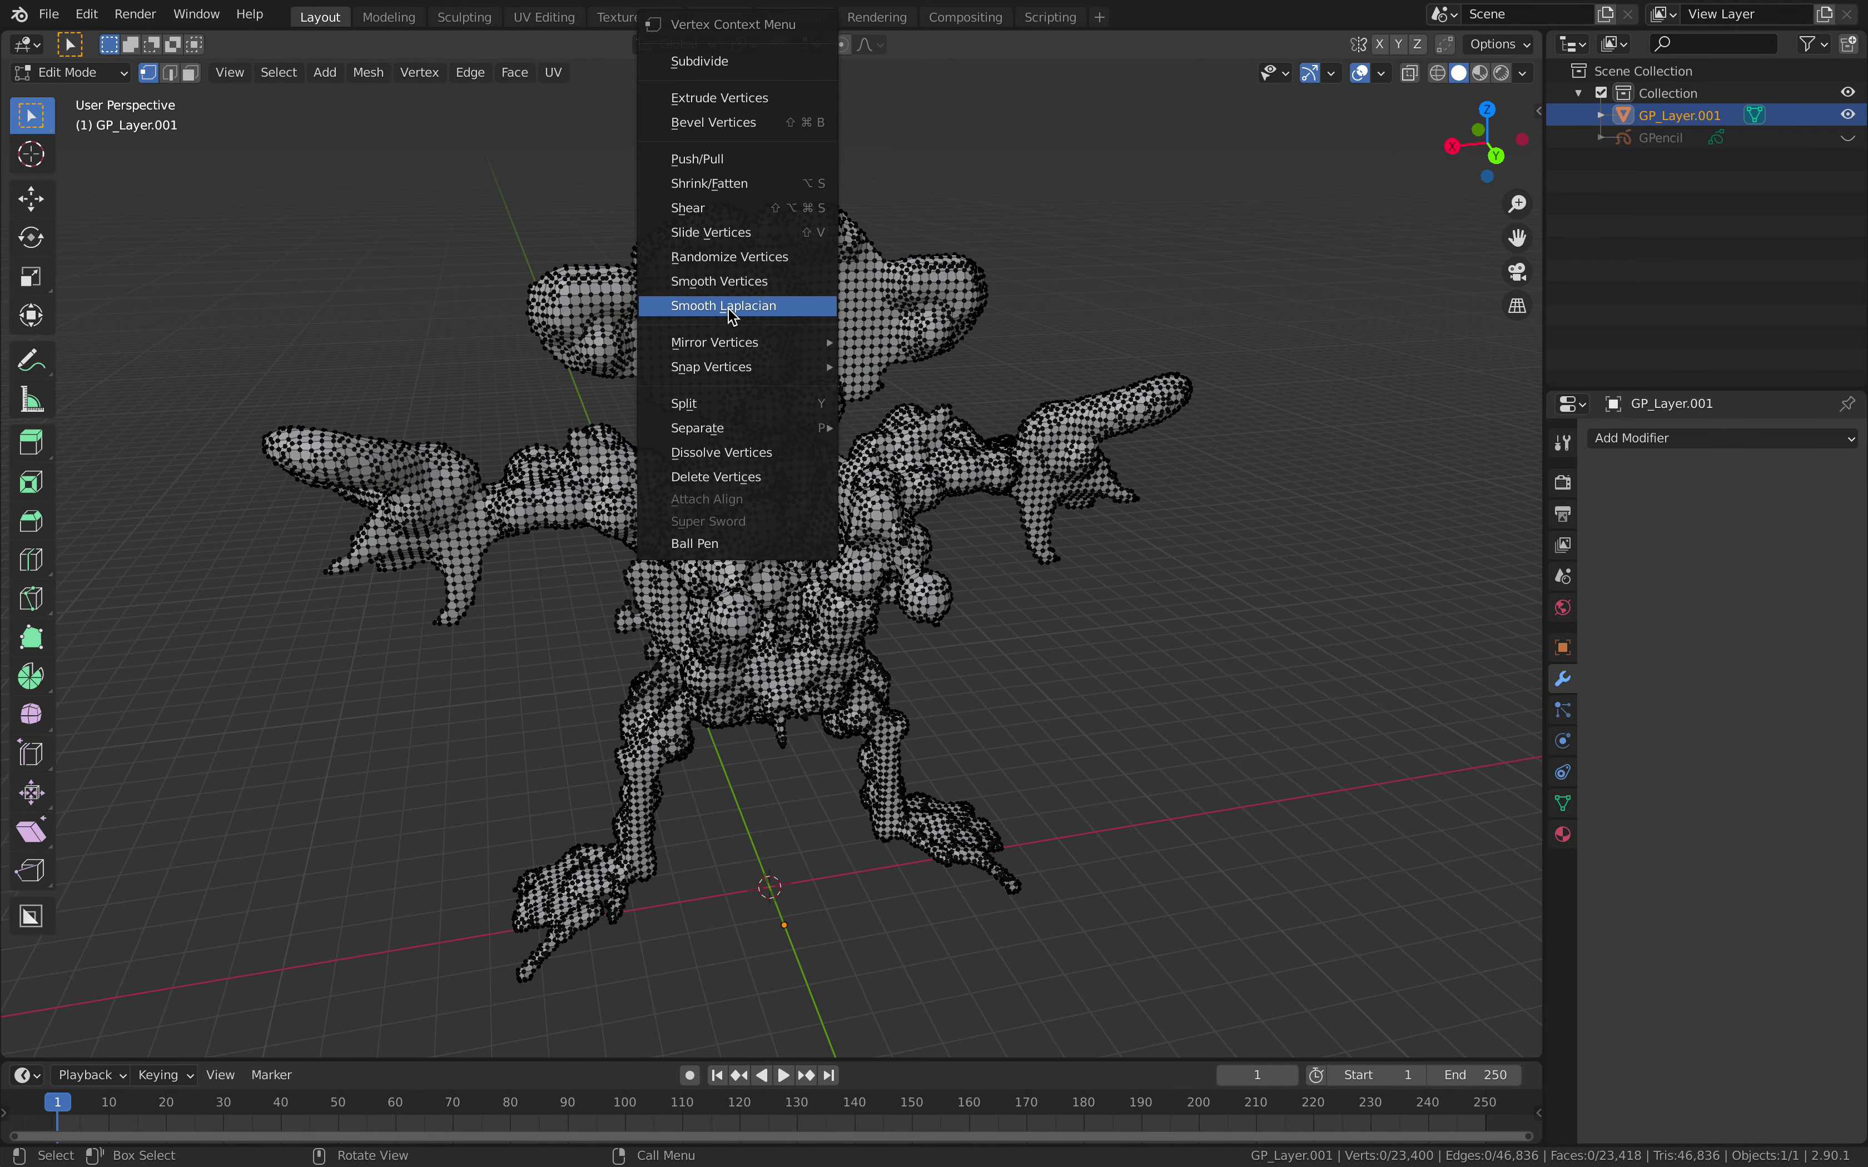
{"action": "left_click", "coordinate": [729, 544]}
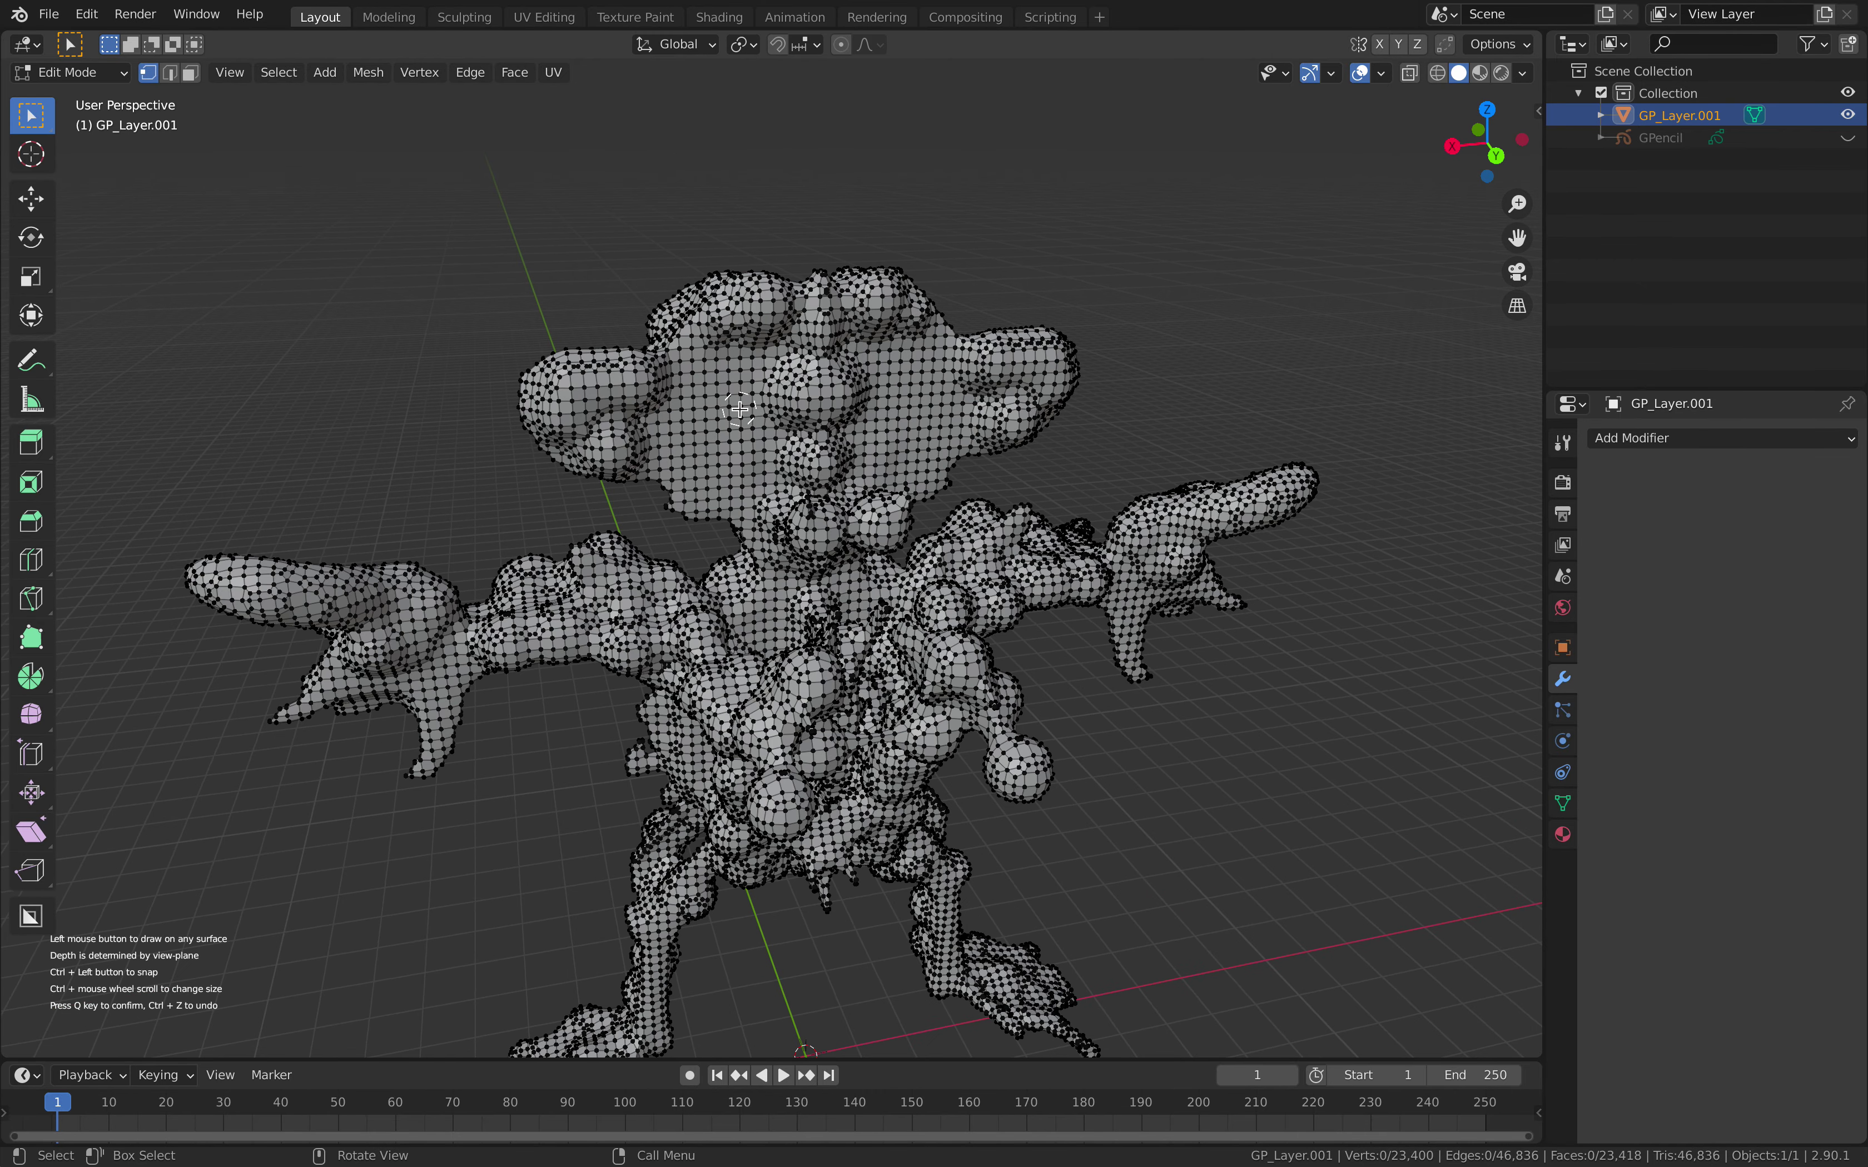
{"action": "key", "text": "ctrl"}
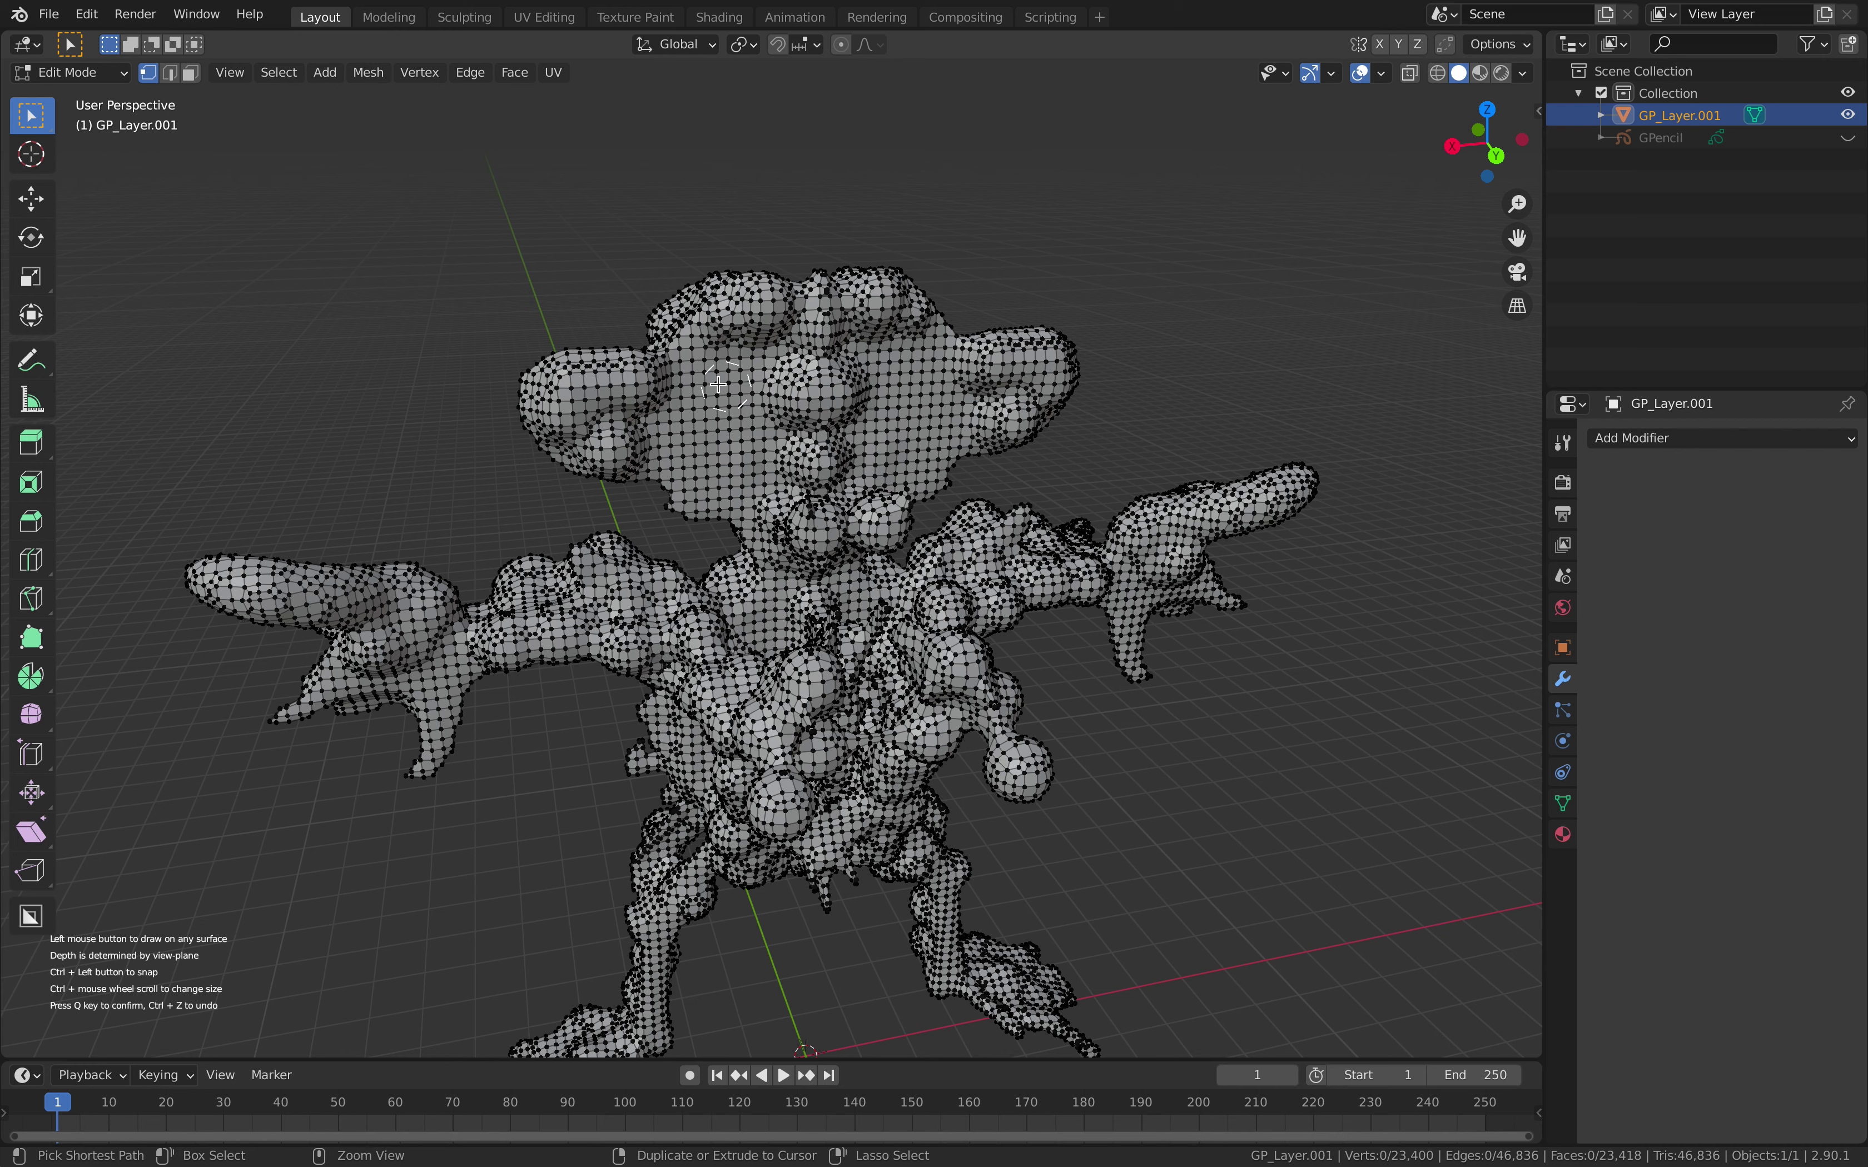
{"action": "mouse_move", "coordinate": [717, 384]}
{"action": "left_mouse_down", "text": "ctrl"}
{"action": "mouse_move", "coordinate": [729, 434]}
{"action": "mouse_move", "coordinate": [802, 369]}
{"action": "mouse_move", "coordinate": [714, 449]}
{"action": "left_mouse_up", "text": "ctrl"}
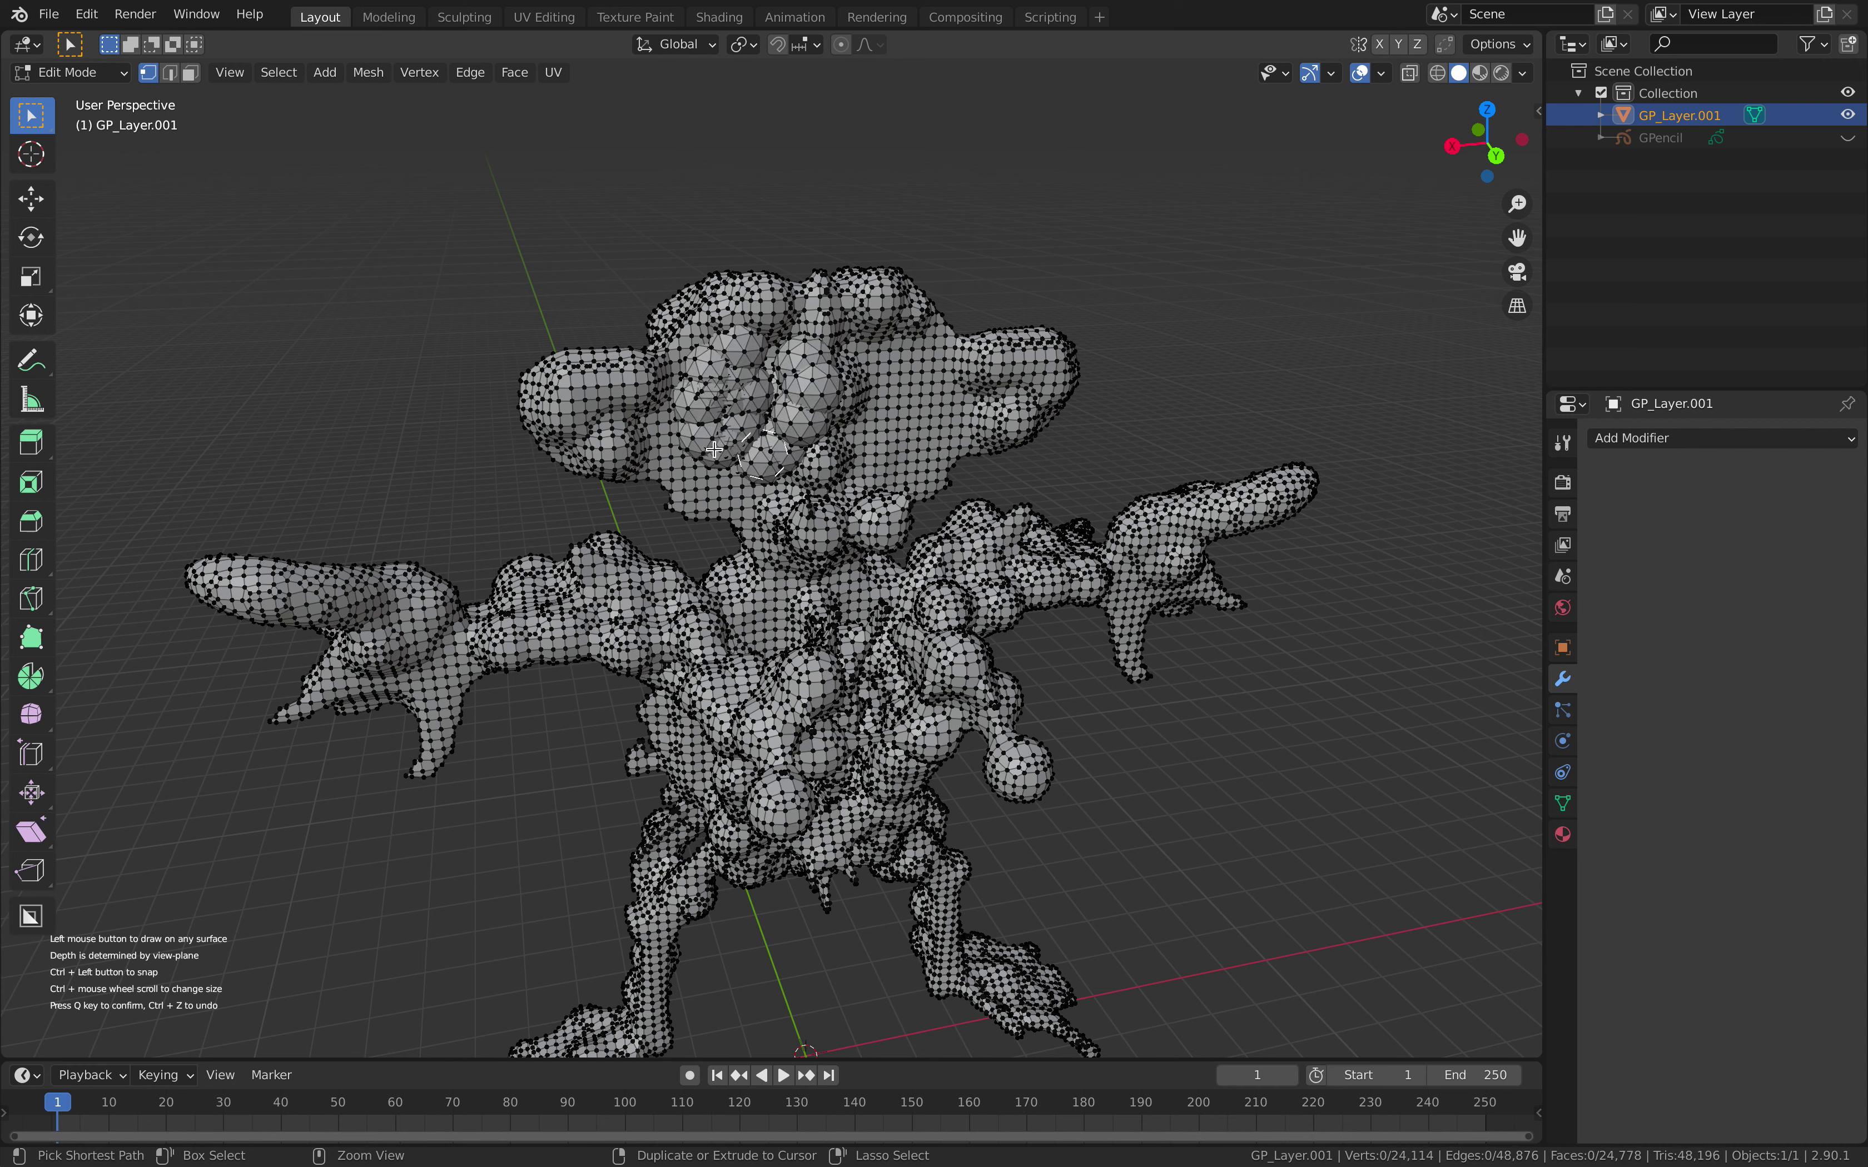
{"action": "mouse_move", "coordinate": [785, 523]}
{"action": "left_mouse_down"}
{"action": "mouse_move", "coordinate": [737, 348]}
{"action": "mouse_move", "coordinate": [750, 477]}
{"action": "mouse_move", "coordinate": [738, 359]}
{"action": "mouse_move", "coordinate": [763, 395]}
{"action": "mouse_move", "coordinate": [684, 445]}
{"action": "mouse_move", "coordinate": [788, 463]}
{"action": "mouse_move", "coordinate": [789, 333]}
{"action": "mouse_move", "coordinate": [772, 557]}
{"action": "left_mouse_up"}
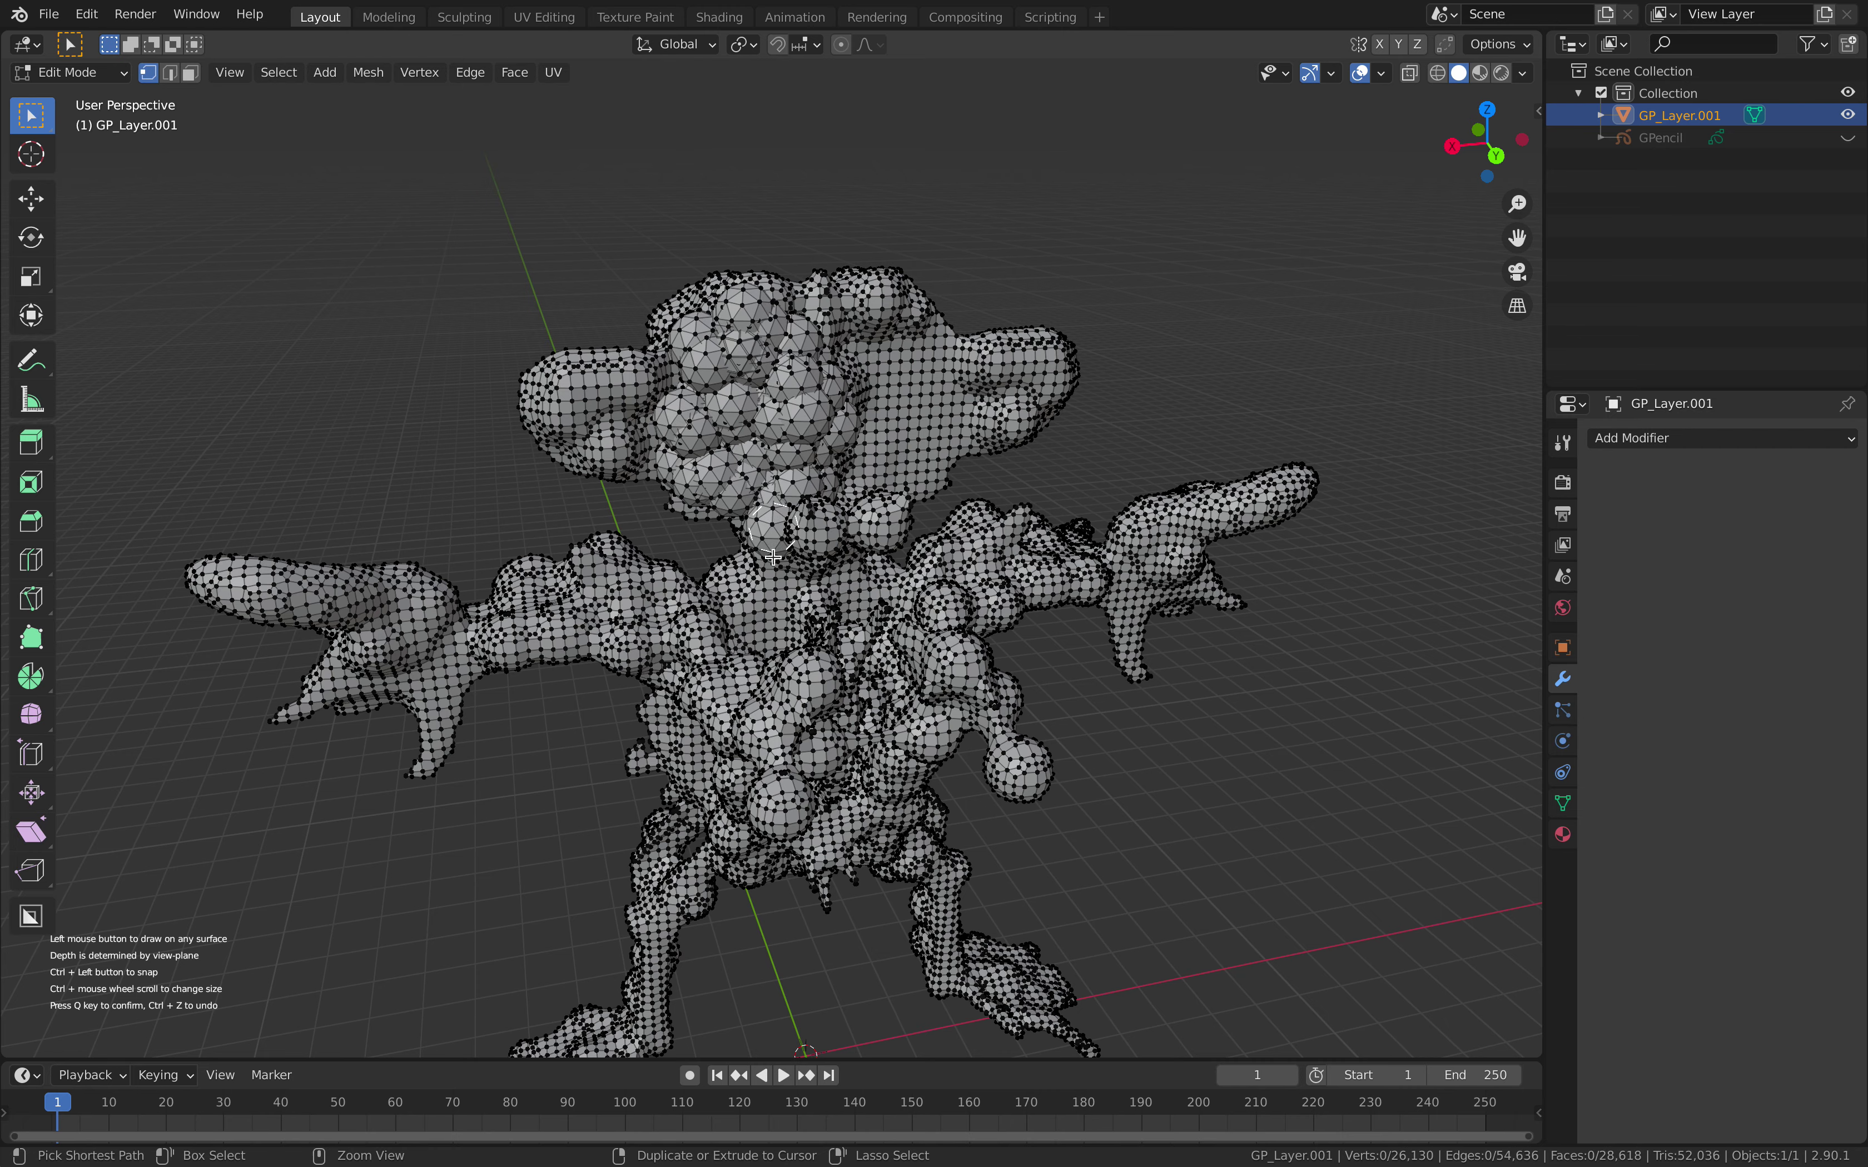
- Add spheres down the back of the neck and outward along the hump projecting from the upper back
{"action": "middle_click_drag", "start_coordinate": [789, 619], "coordinate": [751, 587]}
{"action": "mouse_move", "coordinate": [750, 595]}
{"action": "left_mouse_down", "text": "ctrl"}
{"action": "mouse_move", "coordinate": [808, 587]}
{"action": "mouse_move", "coordinate": [809, 612]}
{"action": "left_mouse_up", "text": "ctrl"}
{"action": "mouse_move", "coordinate": [809, 612]}
{"action": "middle_mouse_down"}
{"action": "mouse_move", "coordinate": [1054, 588]}
{"action": "mouse_move", "coordinate": [752, 524]}
{"action": "mouse_move", "coordinate": [924, 620]}
{"action": "middle_mouse_up"}
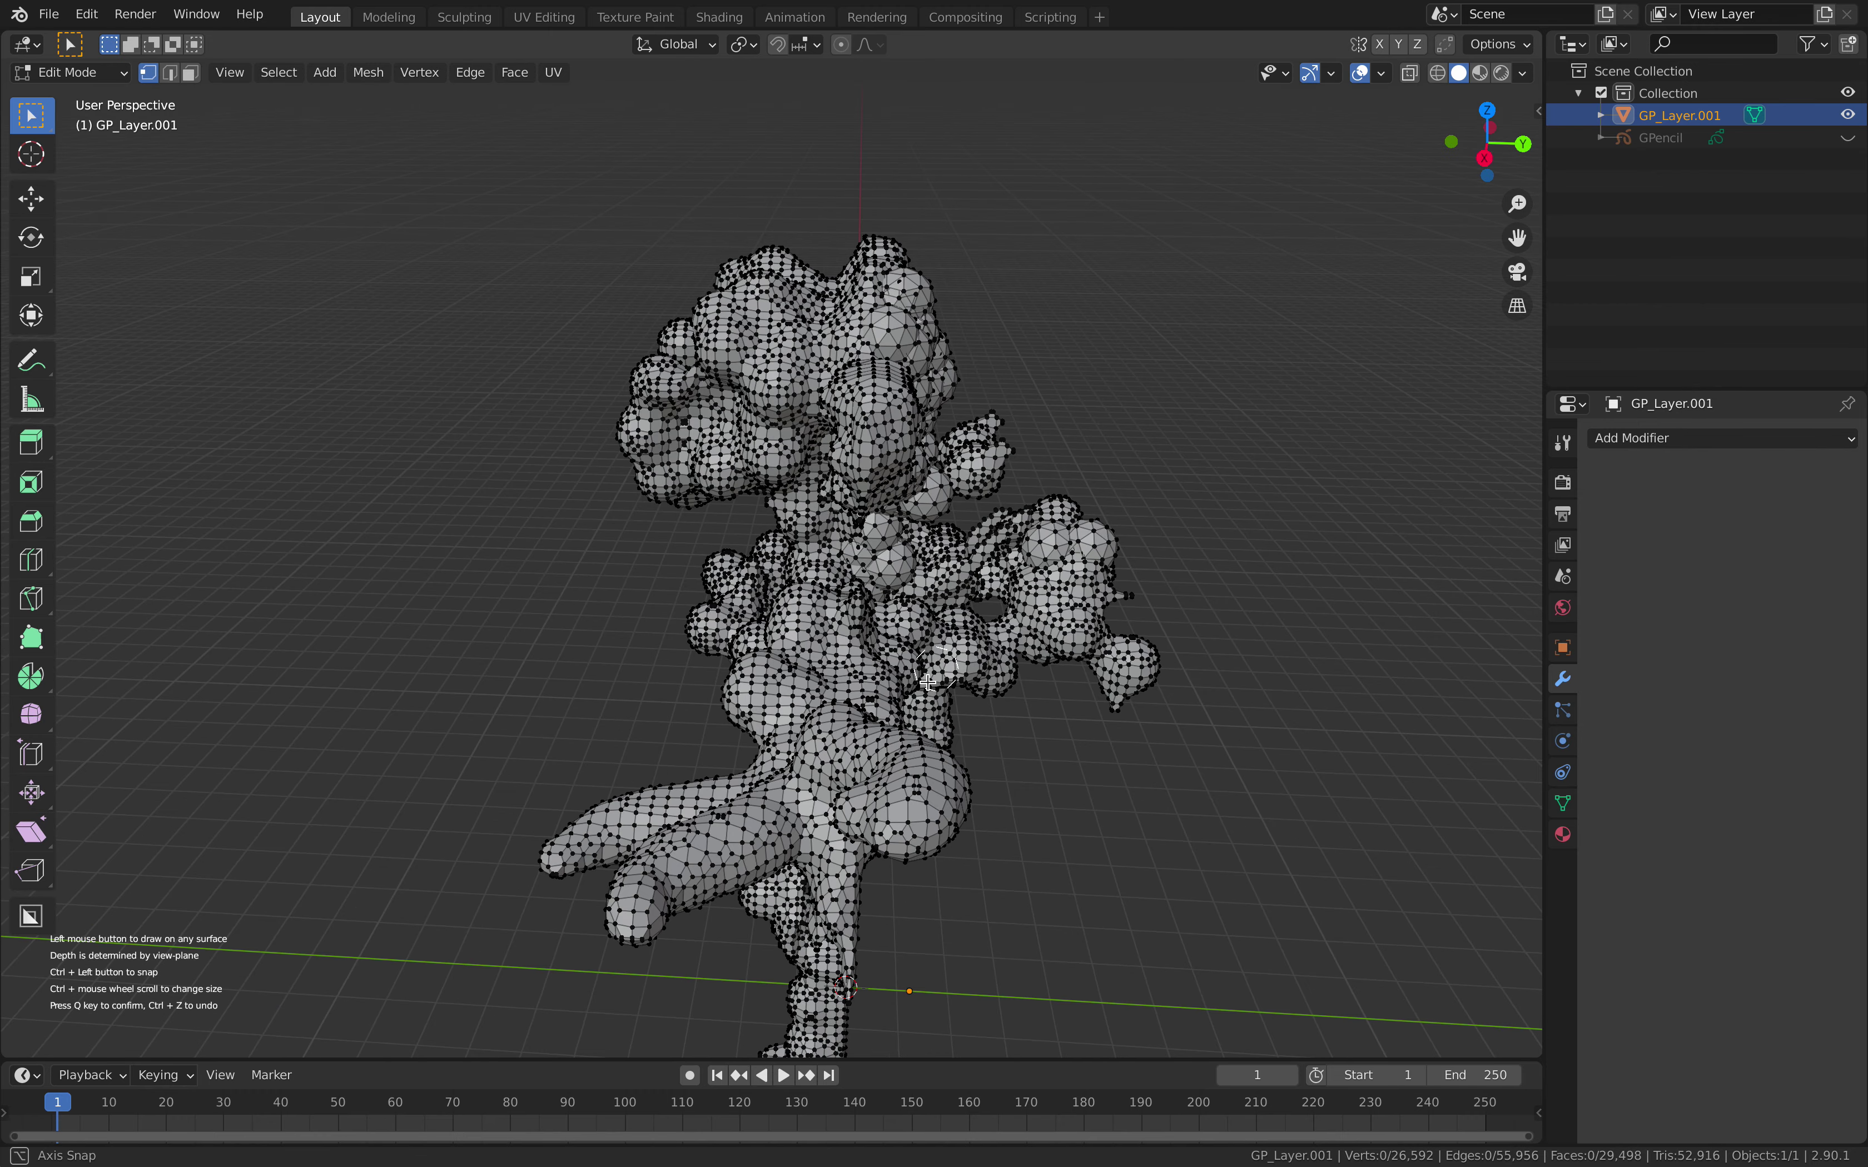
{"action": "left_click", "coordinate": [926, 621]}
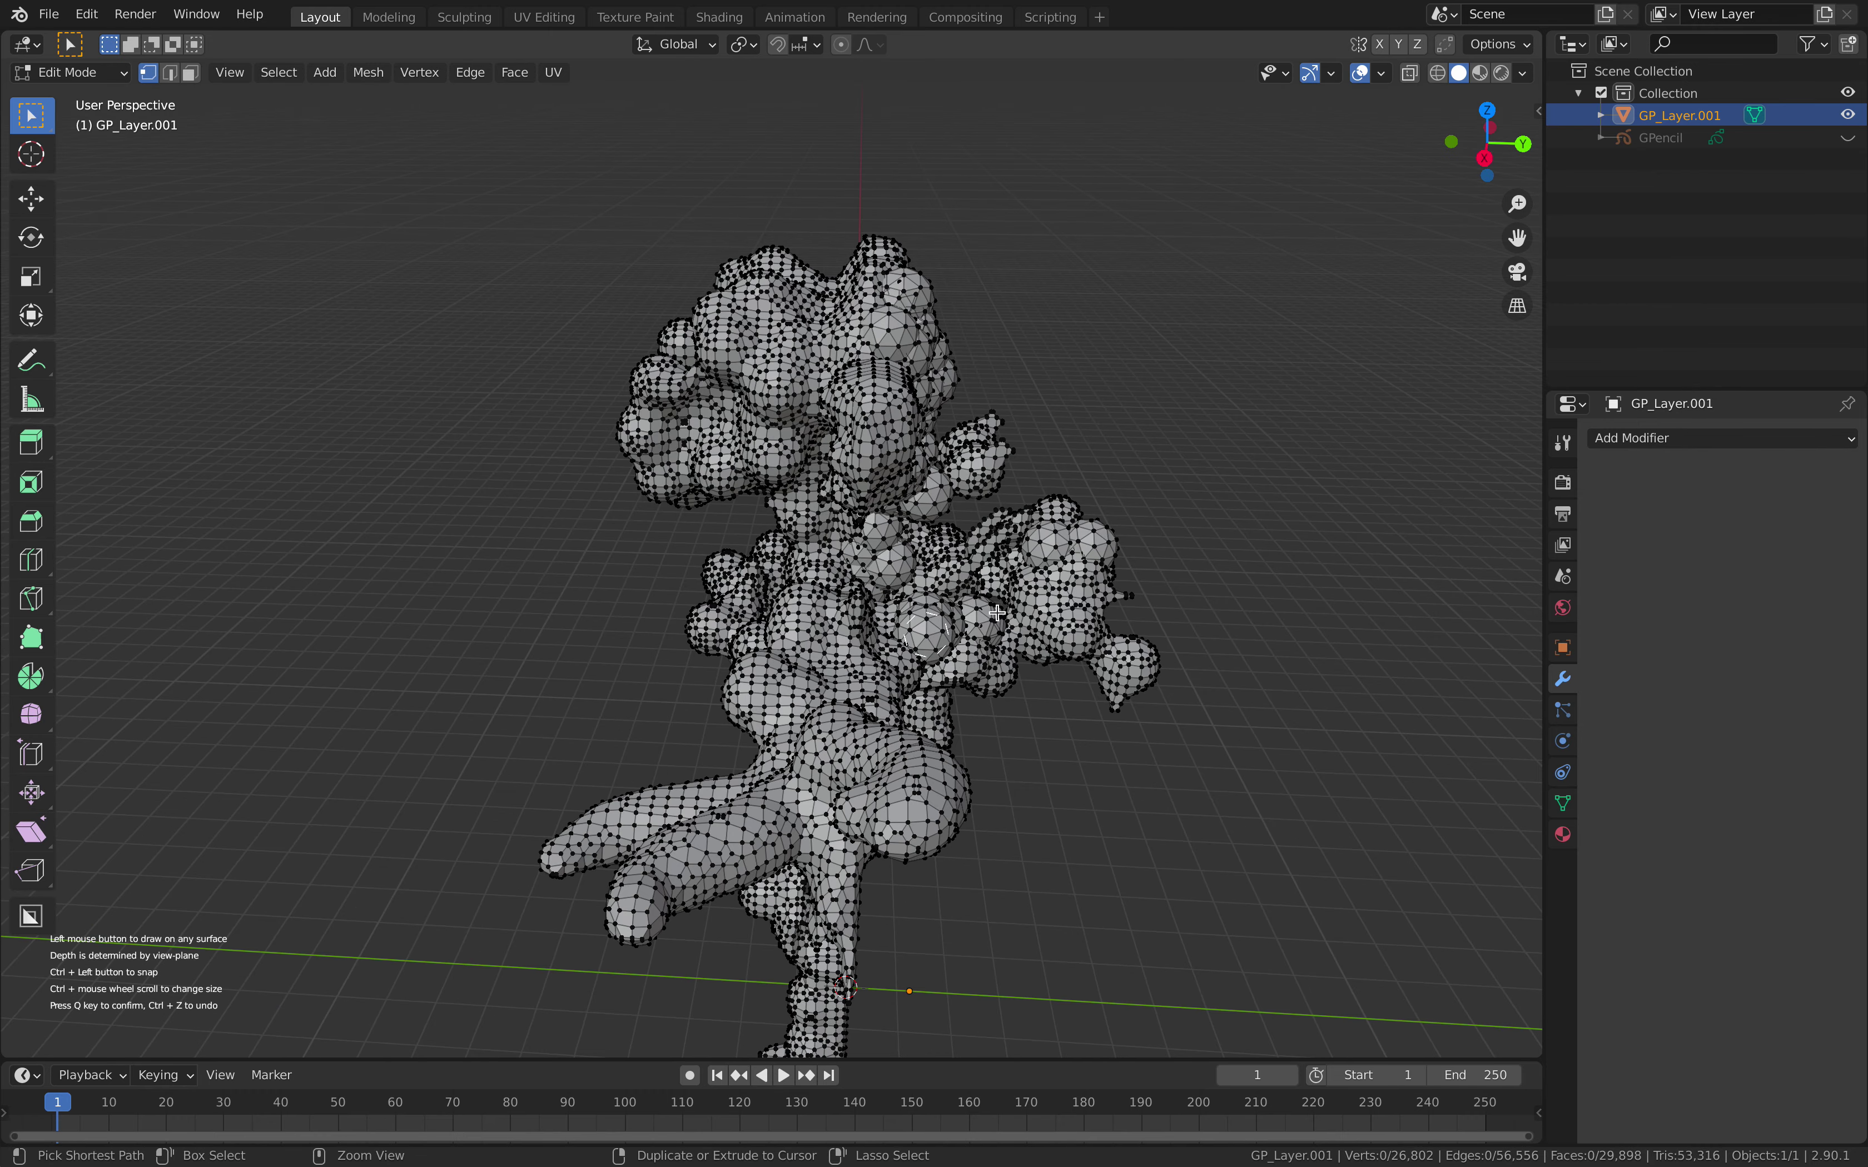
{"action": "left_click_drag", "start_coordinate": [1055, 572], "coordinate": [1083, 594]}
{"action": "left_click_drag", "start_coordinate": [1126, 683], "coordinate": [1119, 698]}
{"action": "left_click", "coordinate": [1088, 557]}
{"action": "middle_click_drag", "start_coordinate": [1086, 563], "coordinate": [1044, 576]}
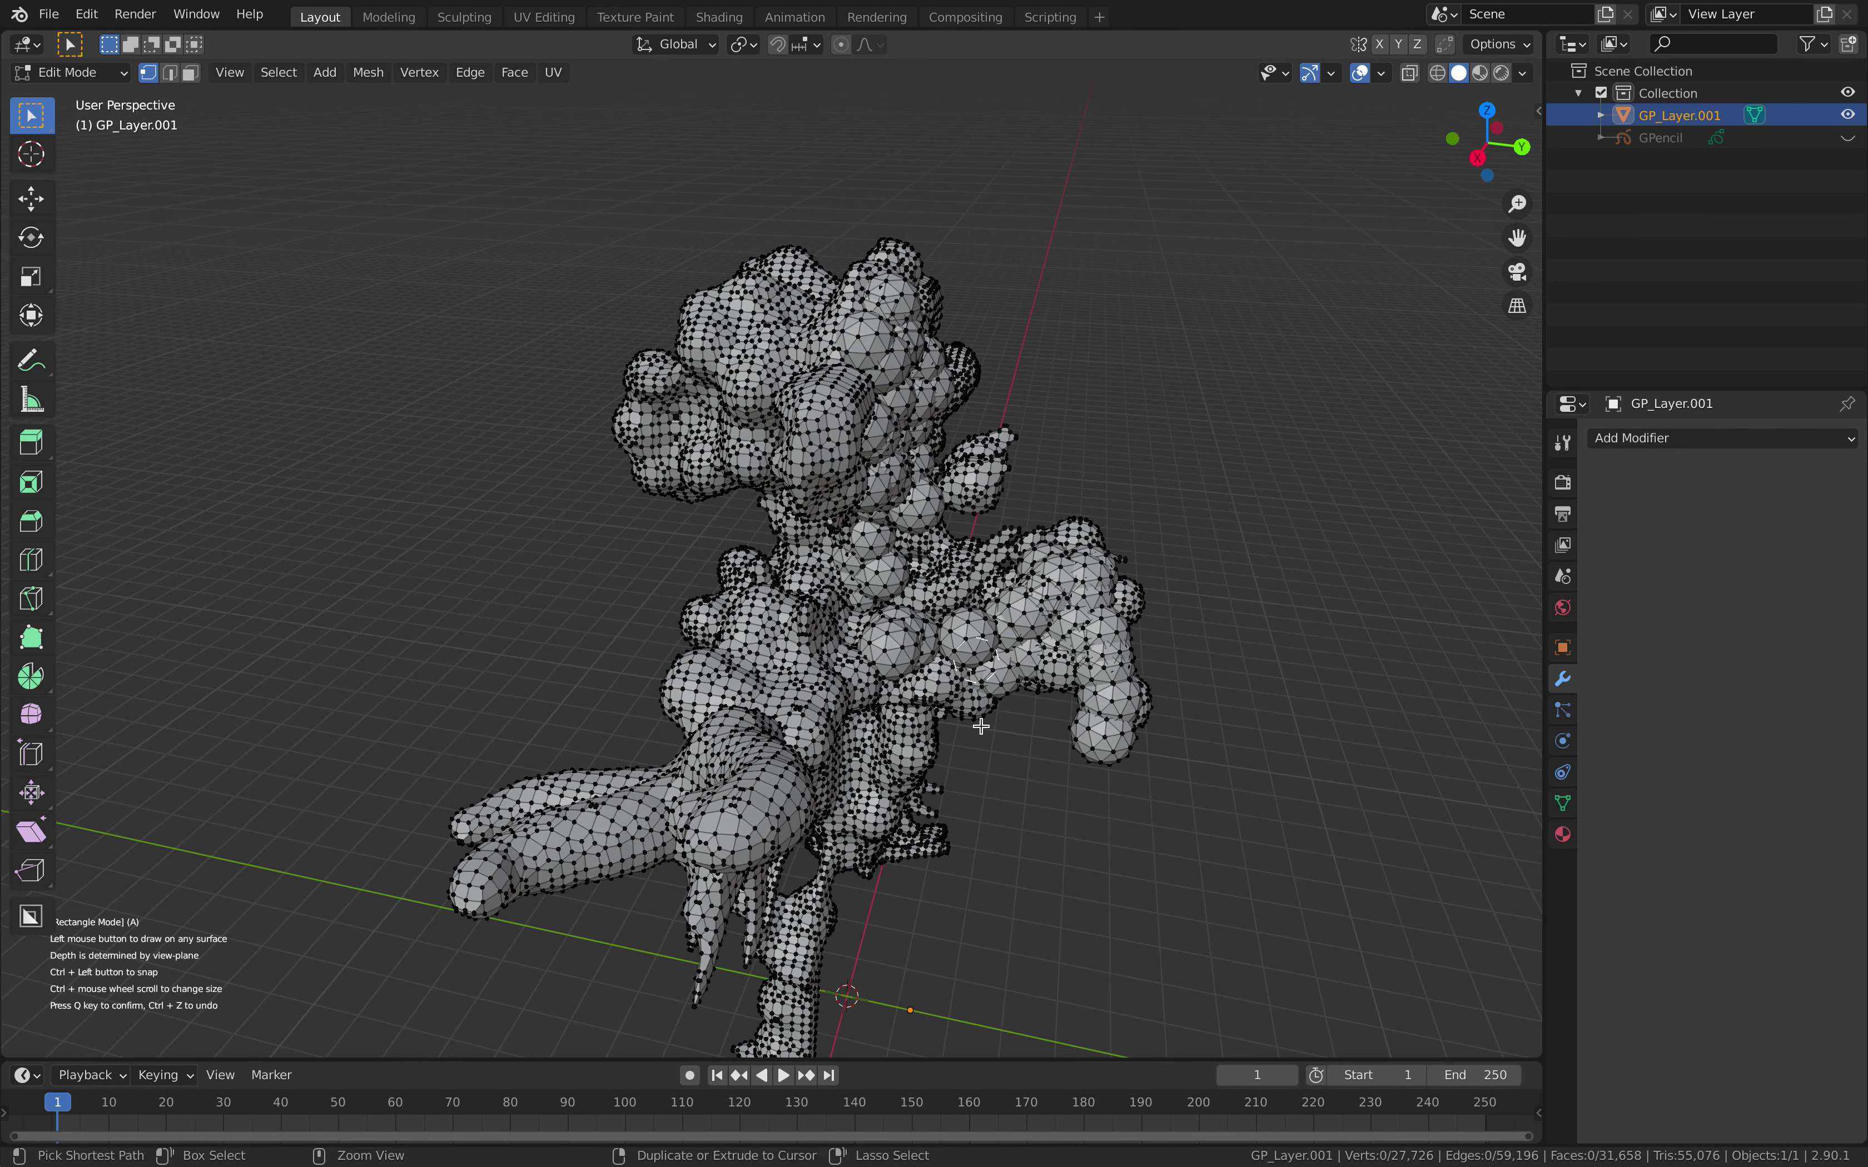
- Switch Ball Pen to Rectangle Mode and draw three long blocks extending down from the back hump
{"action": "left_click_drag", "start_coordinate": [979, 693], "coordinate": [994, 880]}
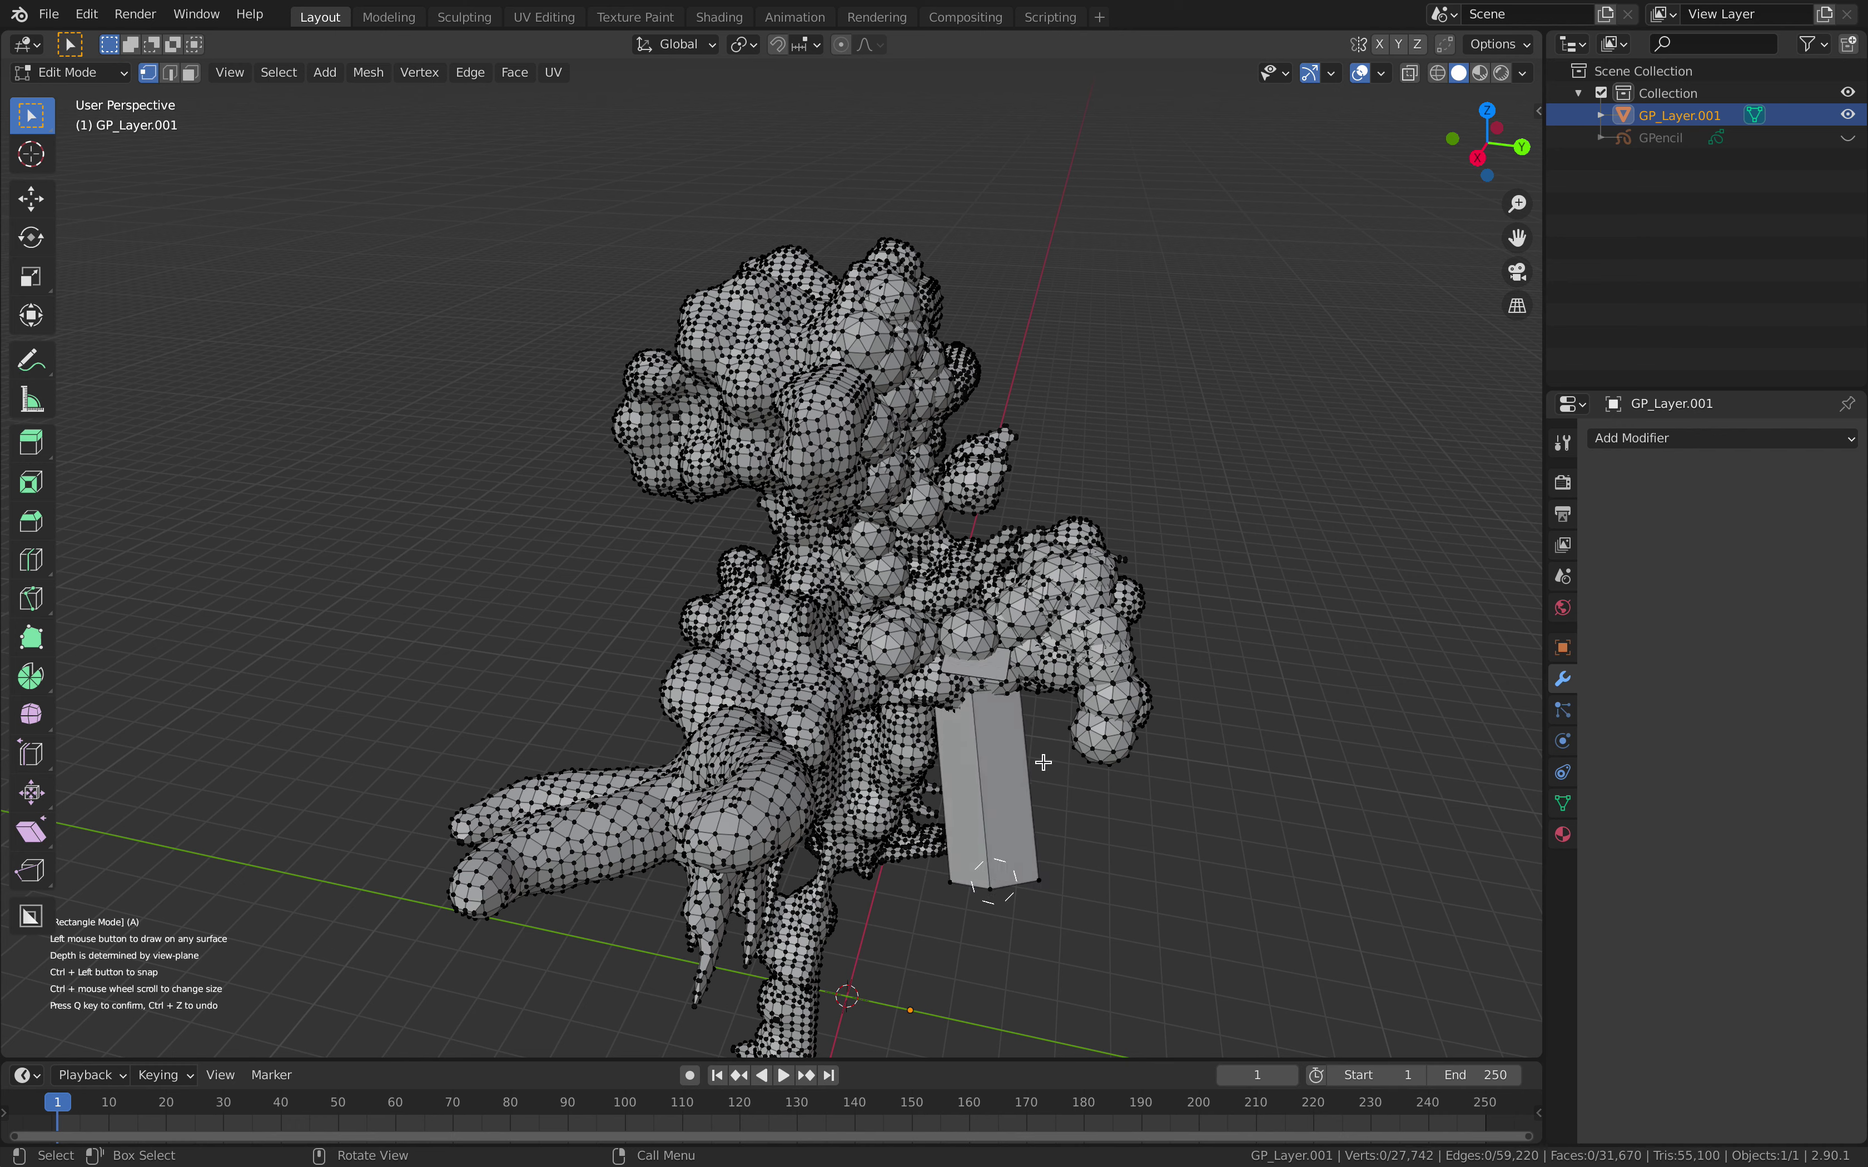
{"action": "left_click_drag", "start_coordinate": [1057, 702], "coordinate": [1110, 921]}
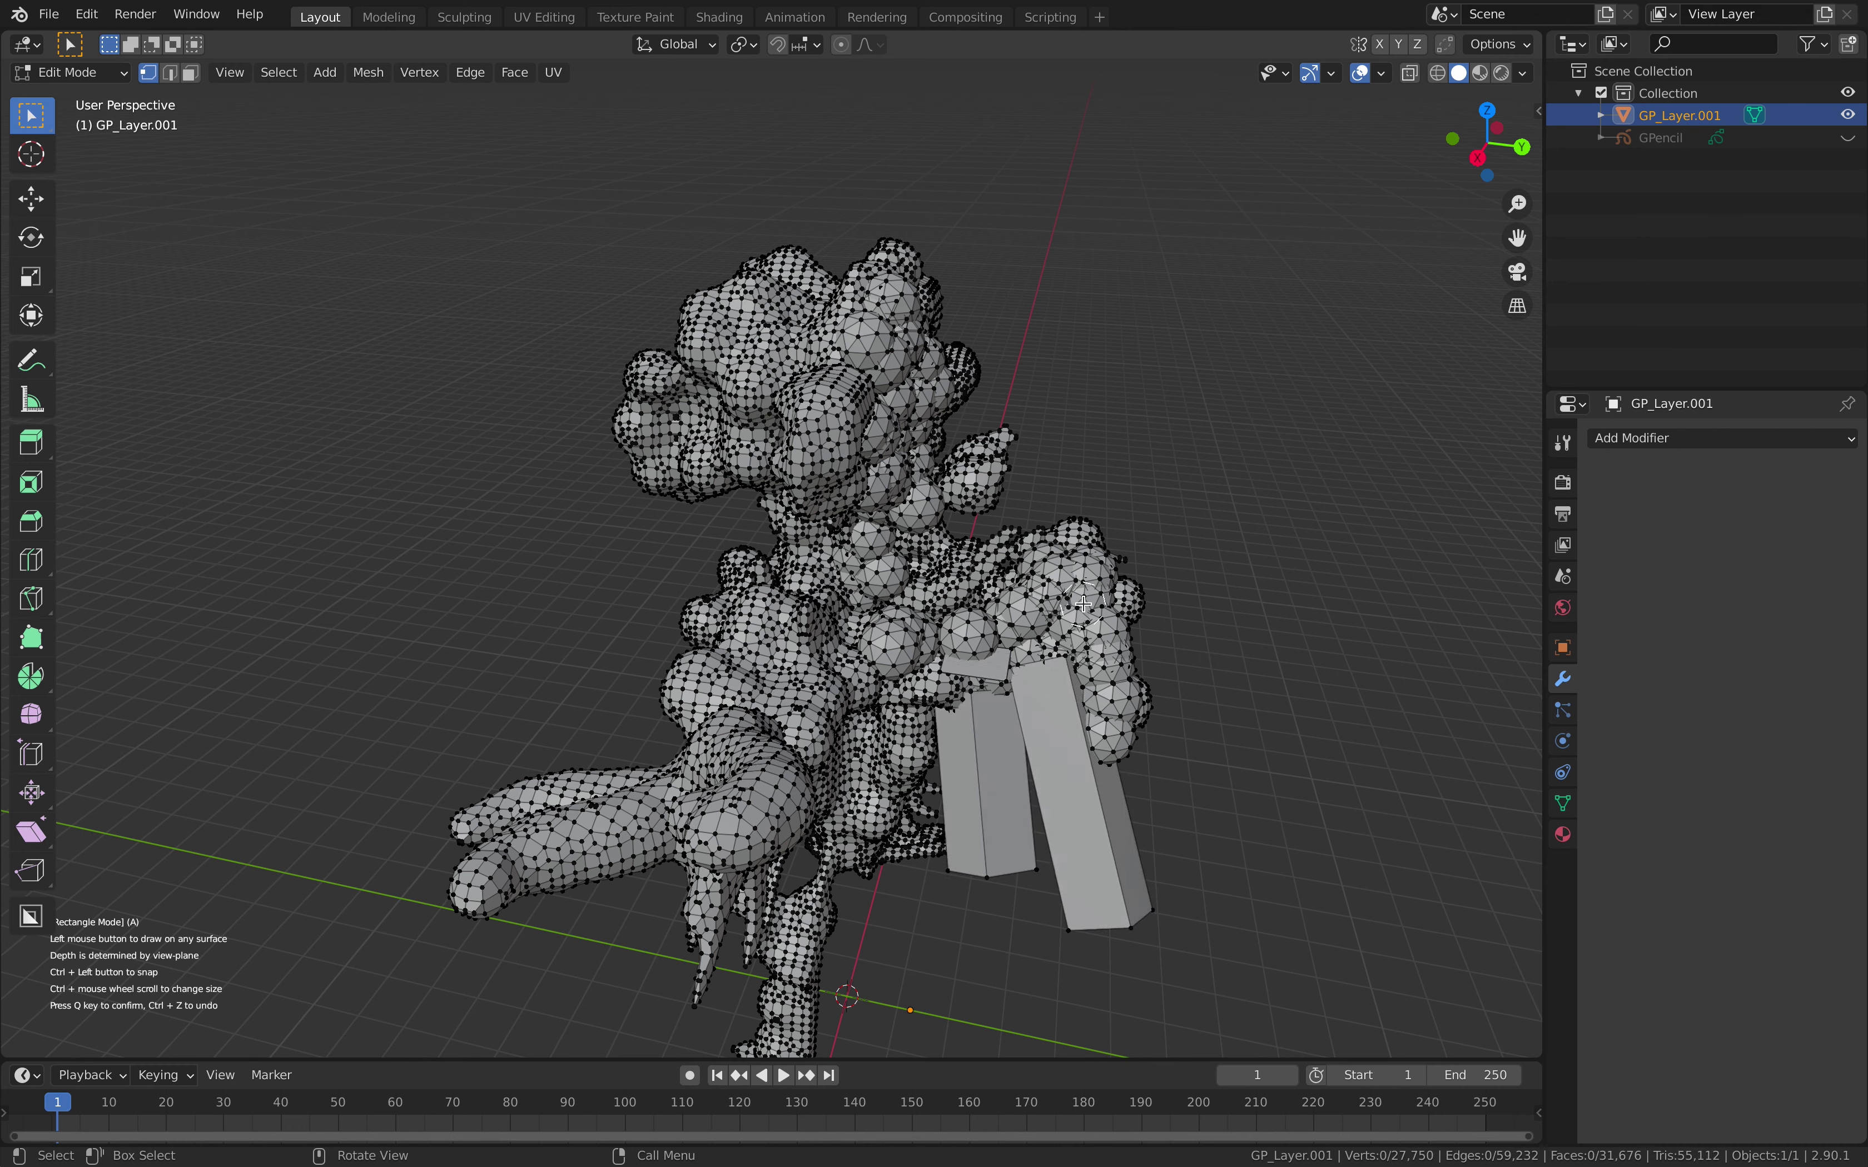
{"action": "left_click_drag", "start_coordinate": [1083, 604], "coordinate": [1203, 812]}
- Draw a tall horn-like block rising outward from the top of the head on the +X side
{"action": "middle_click_drag", "start_coordinate": [1023, 597], "coordinate": [857, 353]}
{"action": "left_click_drag", "start_coordinate": [892, 287], "coordinate": [932, 206]}
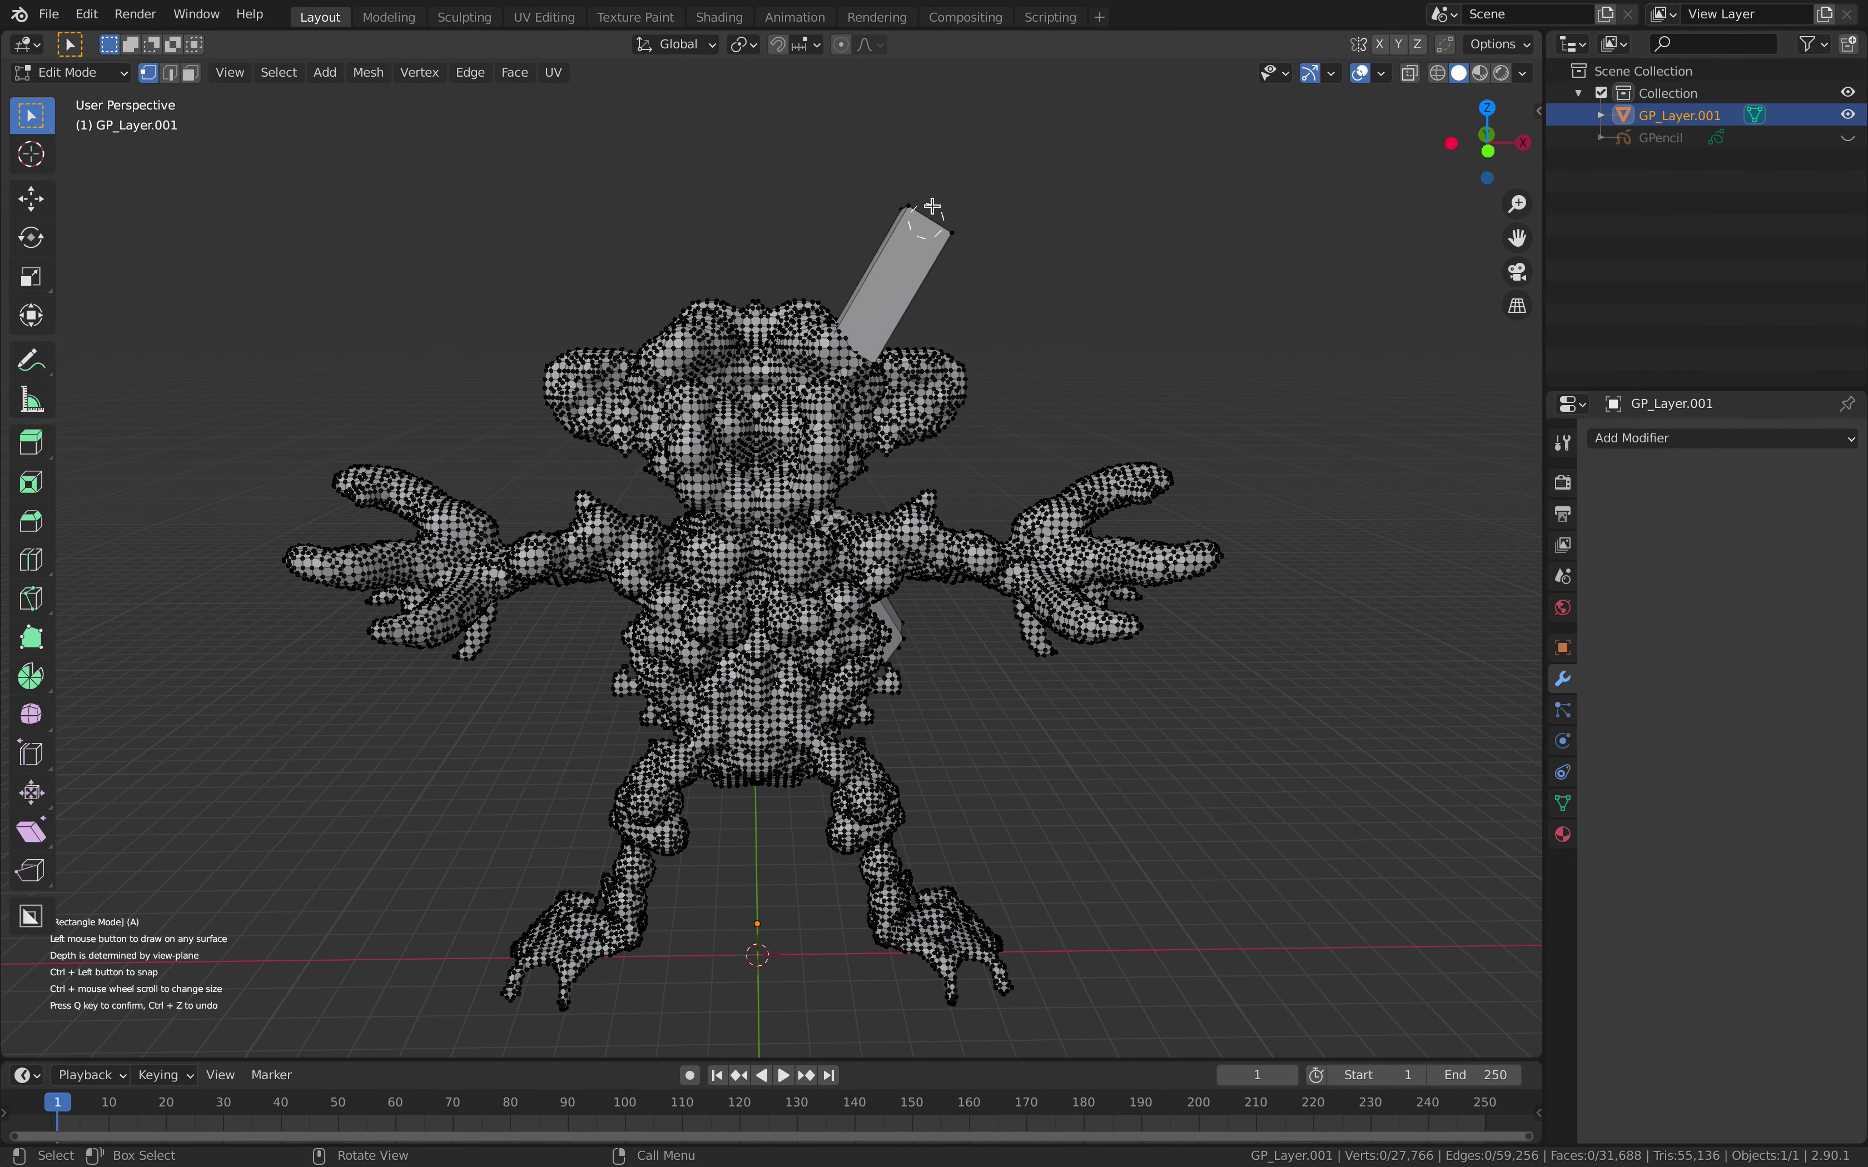
{"action": "middle_click_drag", "start_coordinate": [900, 364], "coordinate": [879, 356]}
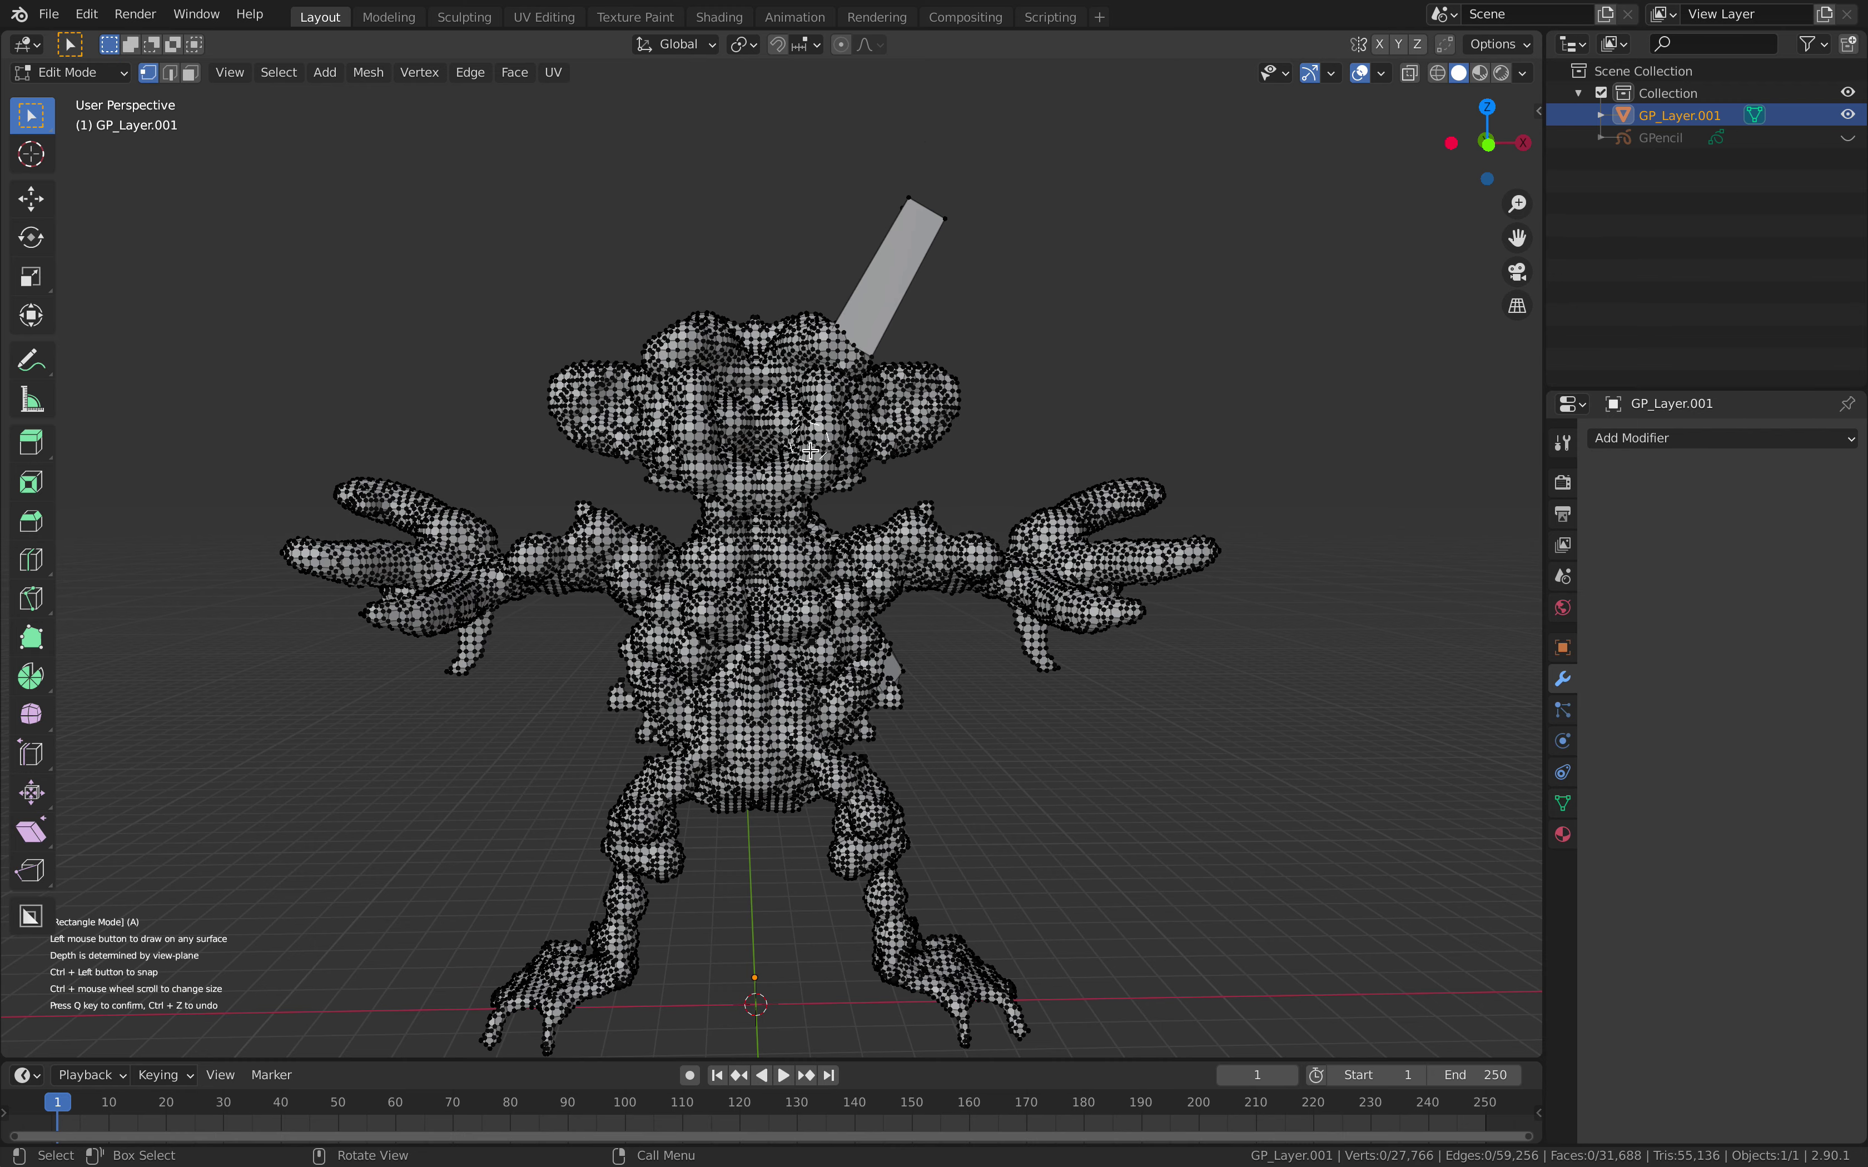
- Draw short blocks across the belly and hip on the +X side
{"action": "scroll", "coordinate": [811, 450], "scroll_direction": "up", "scroll_amount": 2}
{"action": "middle_click_drag", "start_coordinate": [823, 649], "coordinate": [760, 614]}
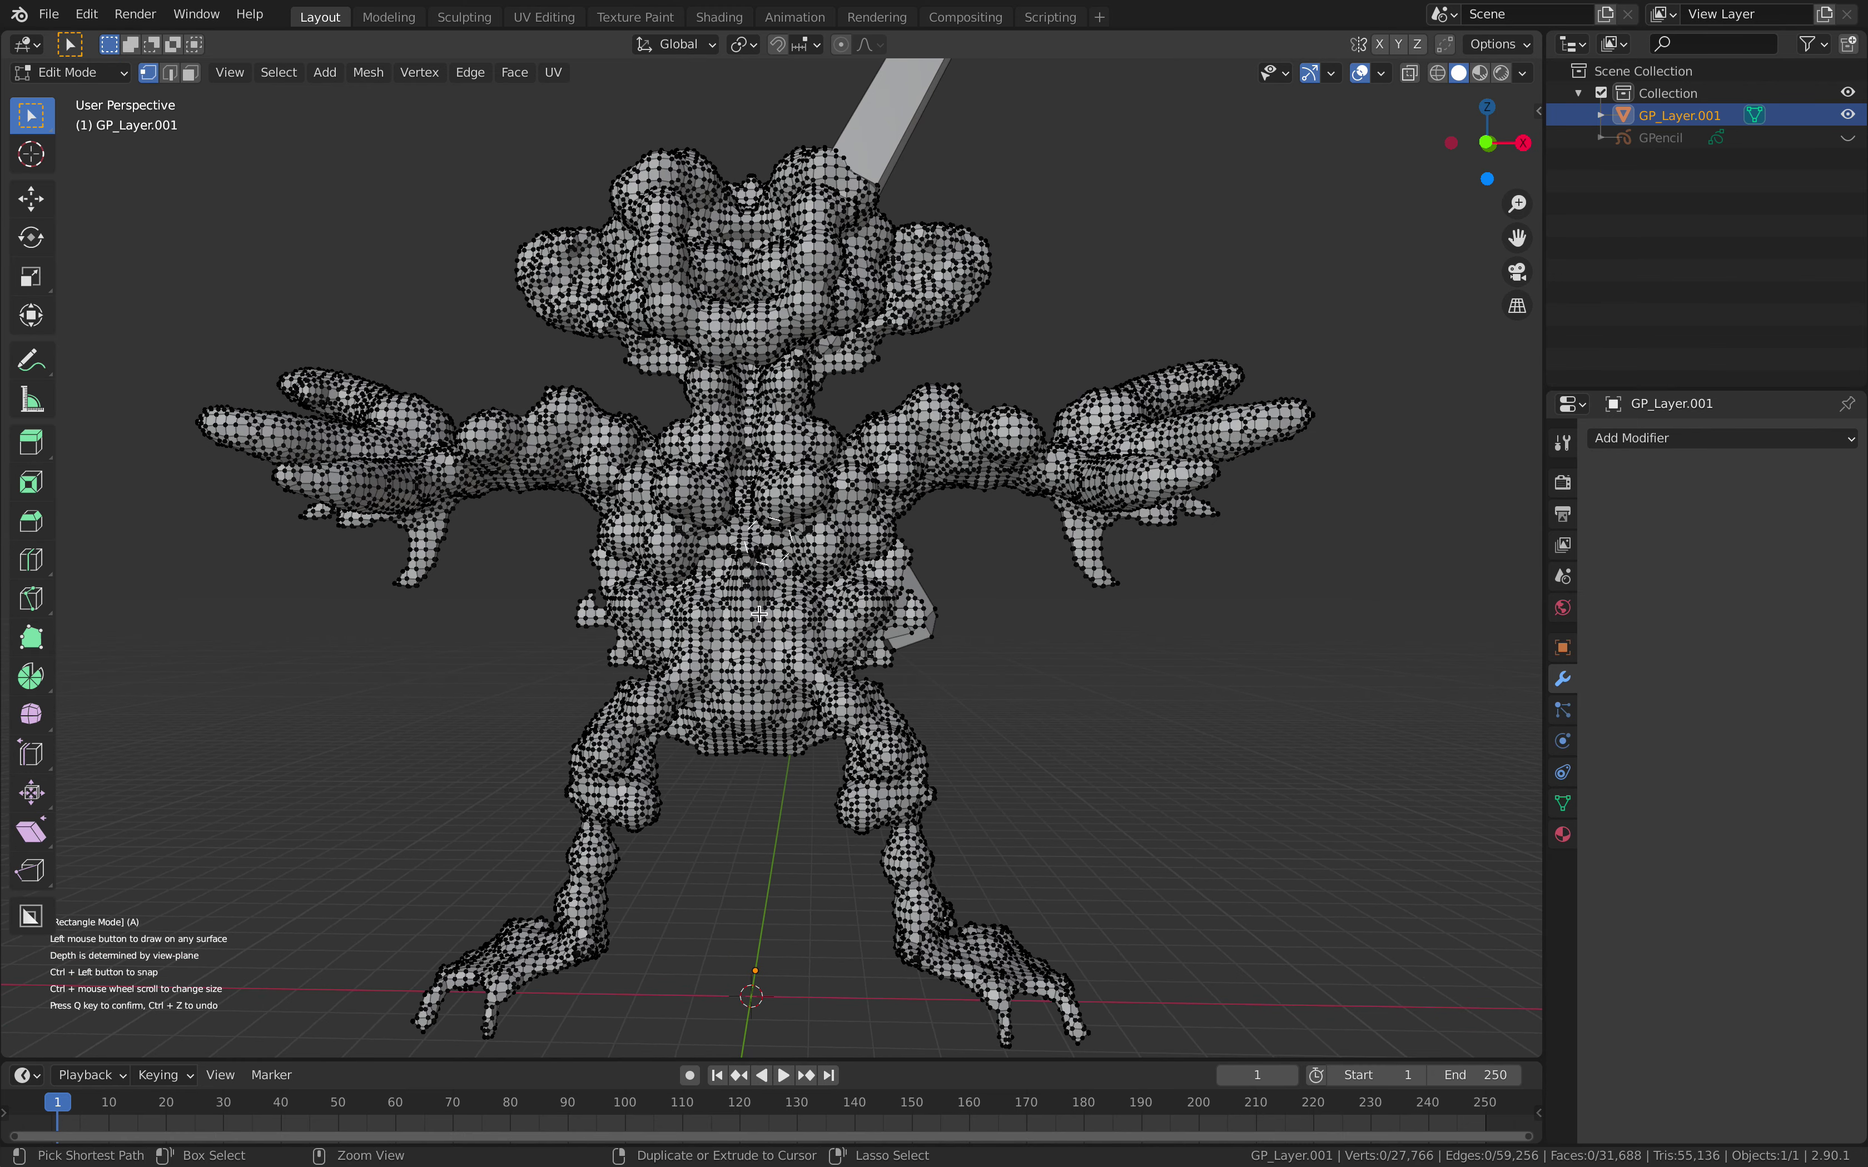
{"action": "left_click_drag", "start_coordinate": [761, 666], "coordinate": [835, 577]}
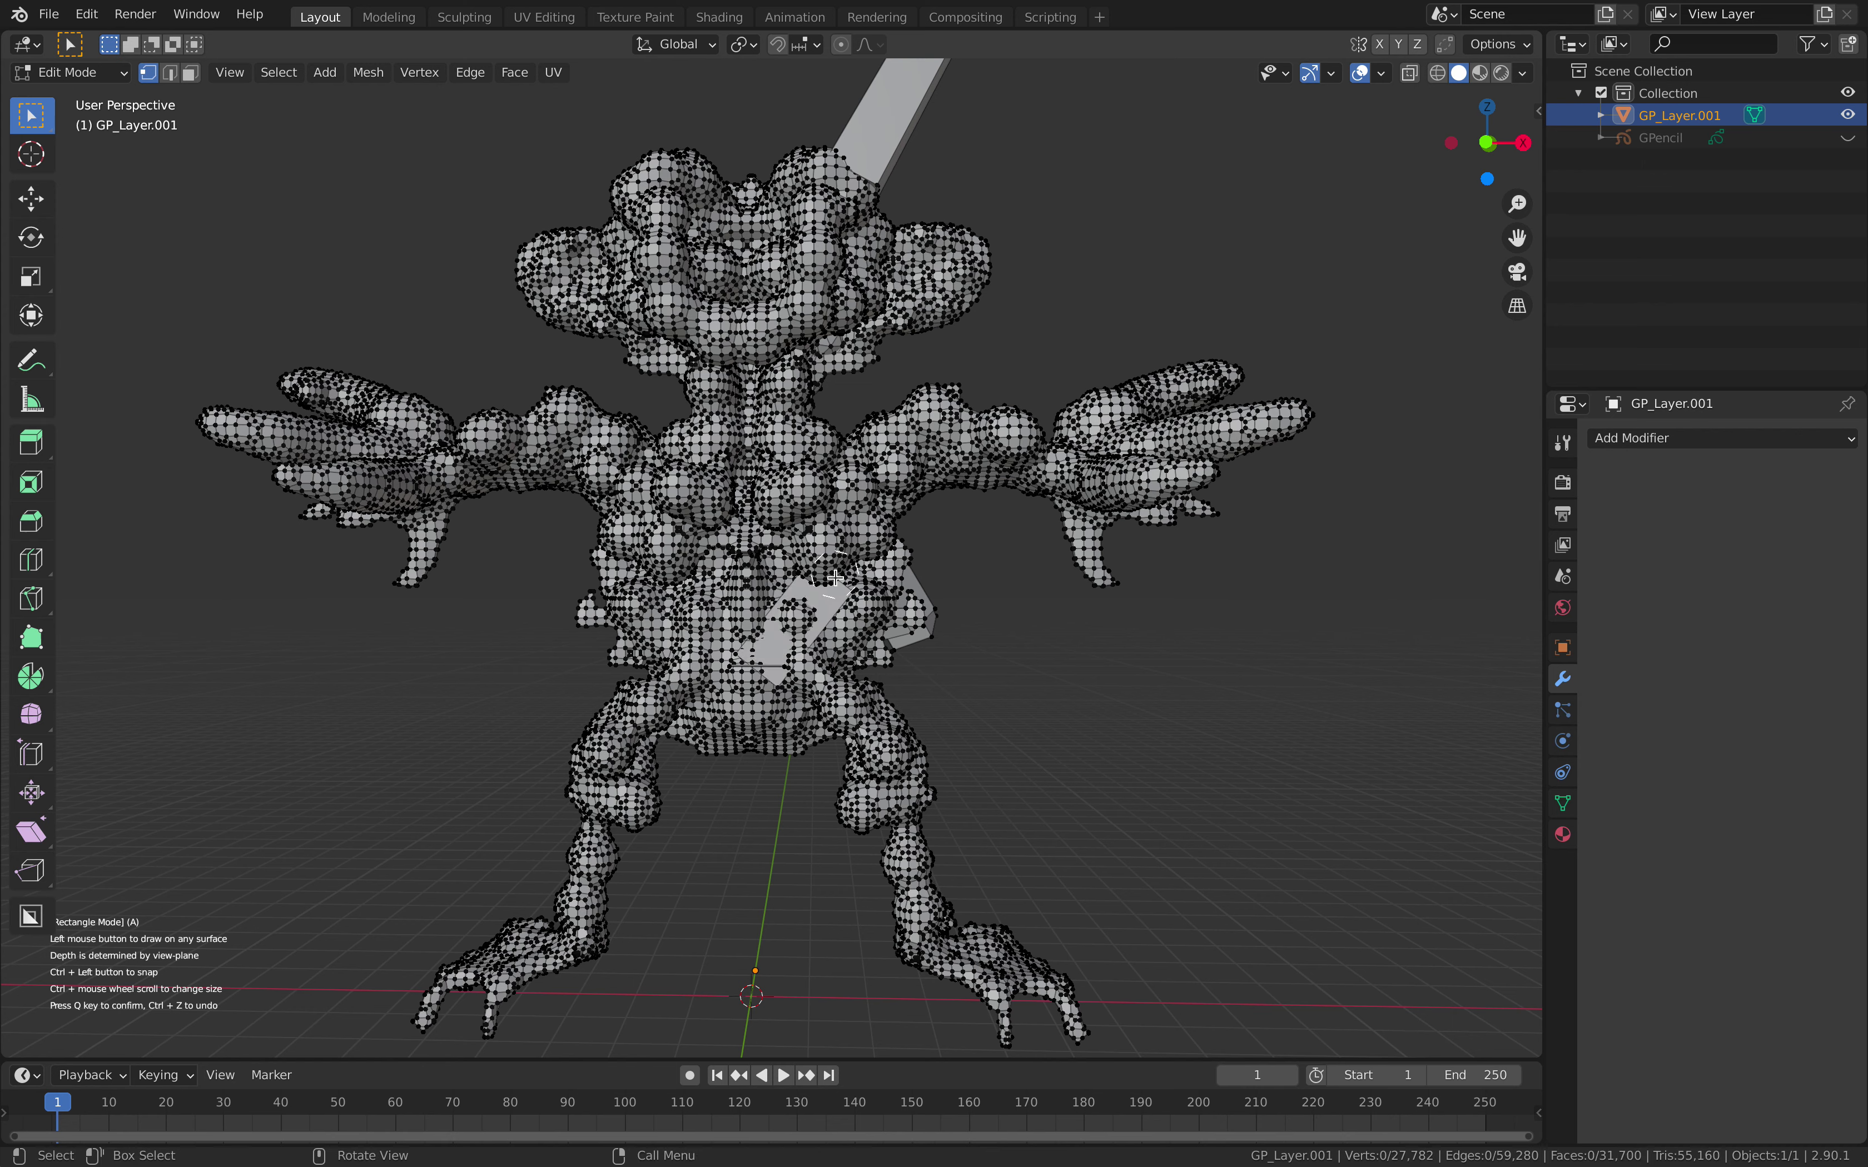
{"action": "left_click", "coordinate": [809, 693], "text": "ctrl"}
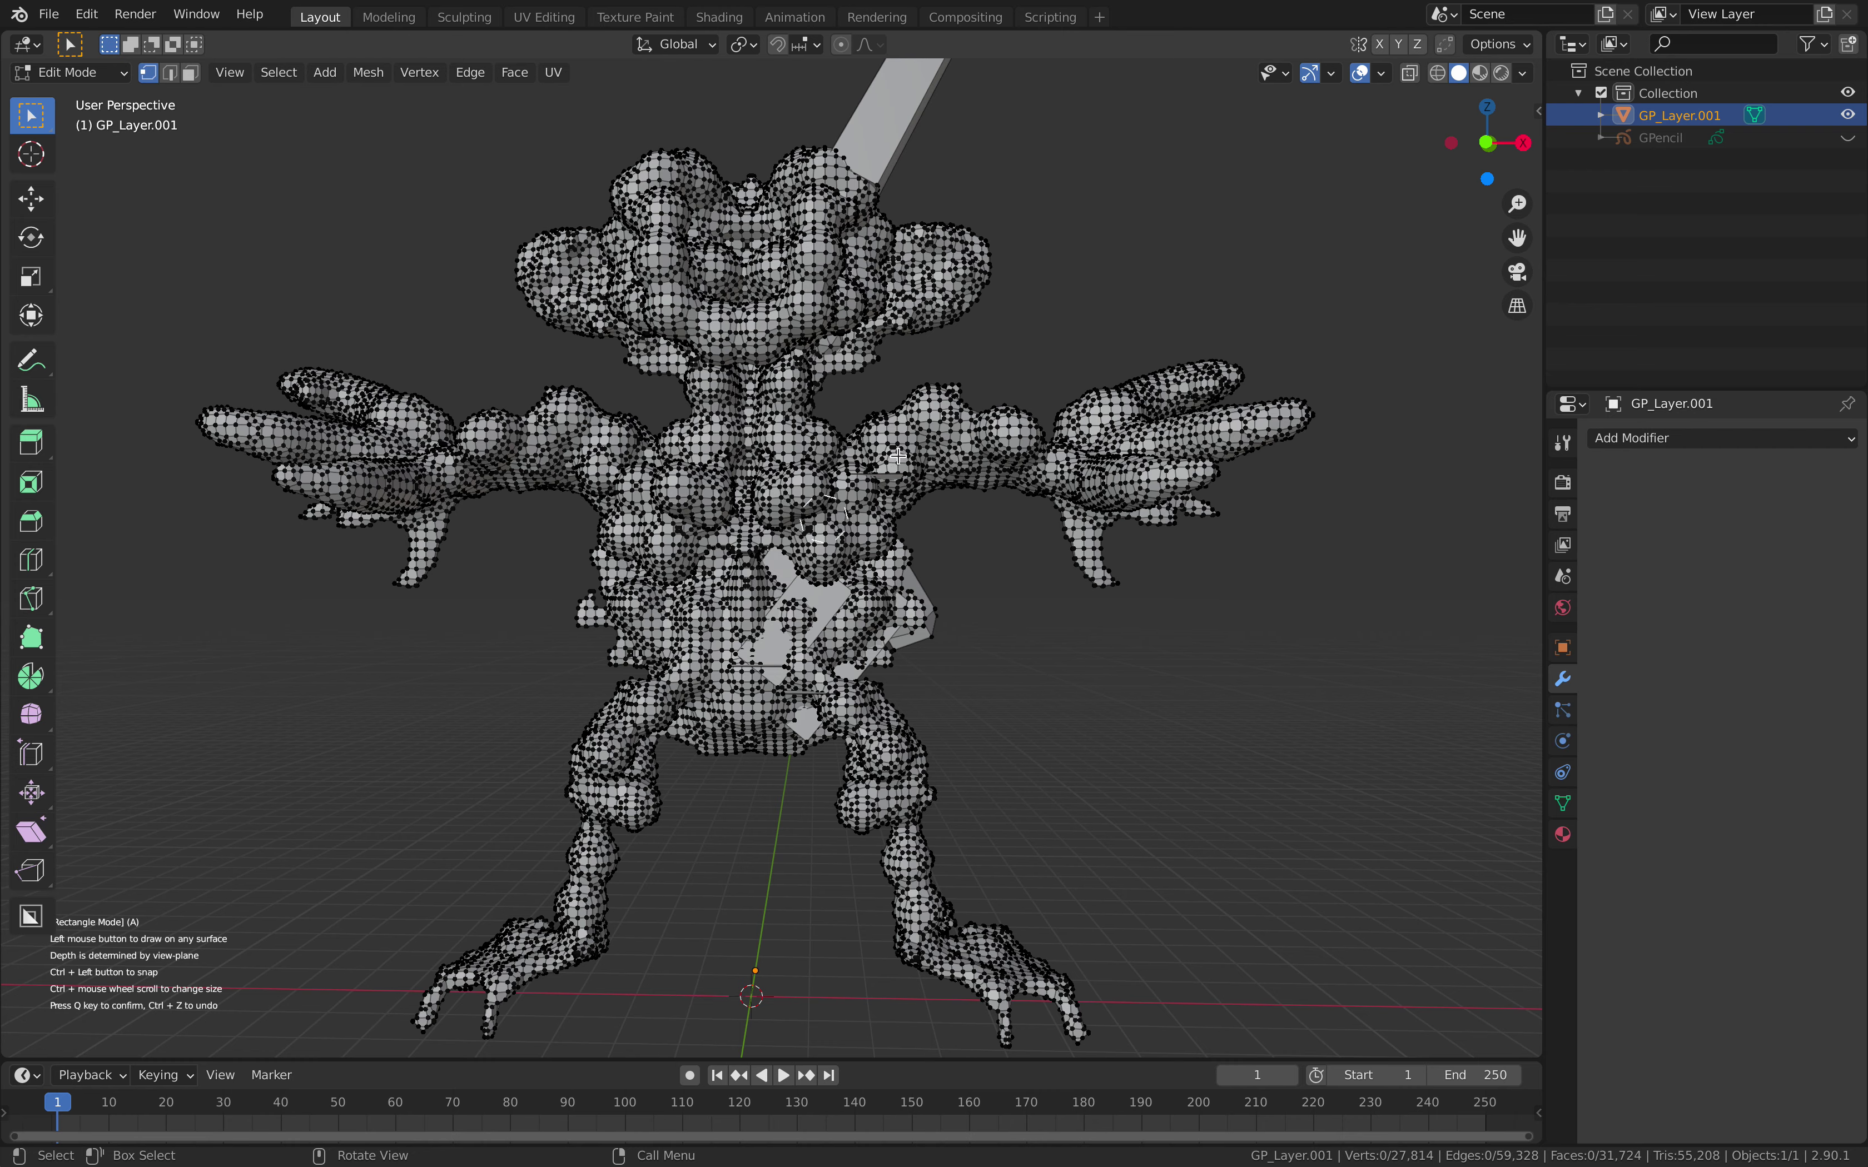
- Draw blocks along the +X arm and out over the hand and fingers
{"action": "middle_click_drag", "start_coordinate": [1193, 530], "coordinate": [1196, 685]}
{"action": "left_click_drag", "start_coordinate": [1105, 490], "coordinate": [1150, 599]}
{"action": "mouse_move", "coordinate": [1314, 505]}
{"action": "left_mouse_down"}
{"action": "mouse_move", "coordinate": [1235, 455]}
{"action": "mouse_move", "coordinate": [1283, 330]}
{"action": "left_mouse_up"}
{"action": "mouse_move", "coordinate": [1193, 579]}
{"action": "middle_mouse_down"}
{"action": "mouse_move", "coordinate": [1166, 609]}
{"action": "mouse_move", "coordinate": [1049, 618]}
{"action": "mouse_move", "coordinate": [937, 543]}
{"action": "mouse_move", "coordinate": [692, 723]}
{"action": "middle_mouse_up"}
{"action": "mouse_move", "coordinate": [692, 723]}
{"action": "left_mouse_down"}
{"action": "mouse_move", "coordinate": [753, 787]}
{"action": "mouse_move", "coordinate": [830, 813]}
{"action": "left_mouse_up"}
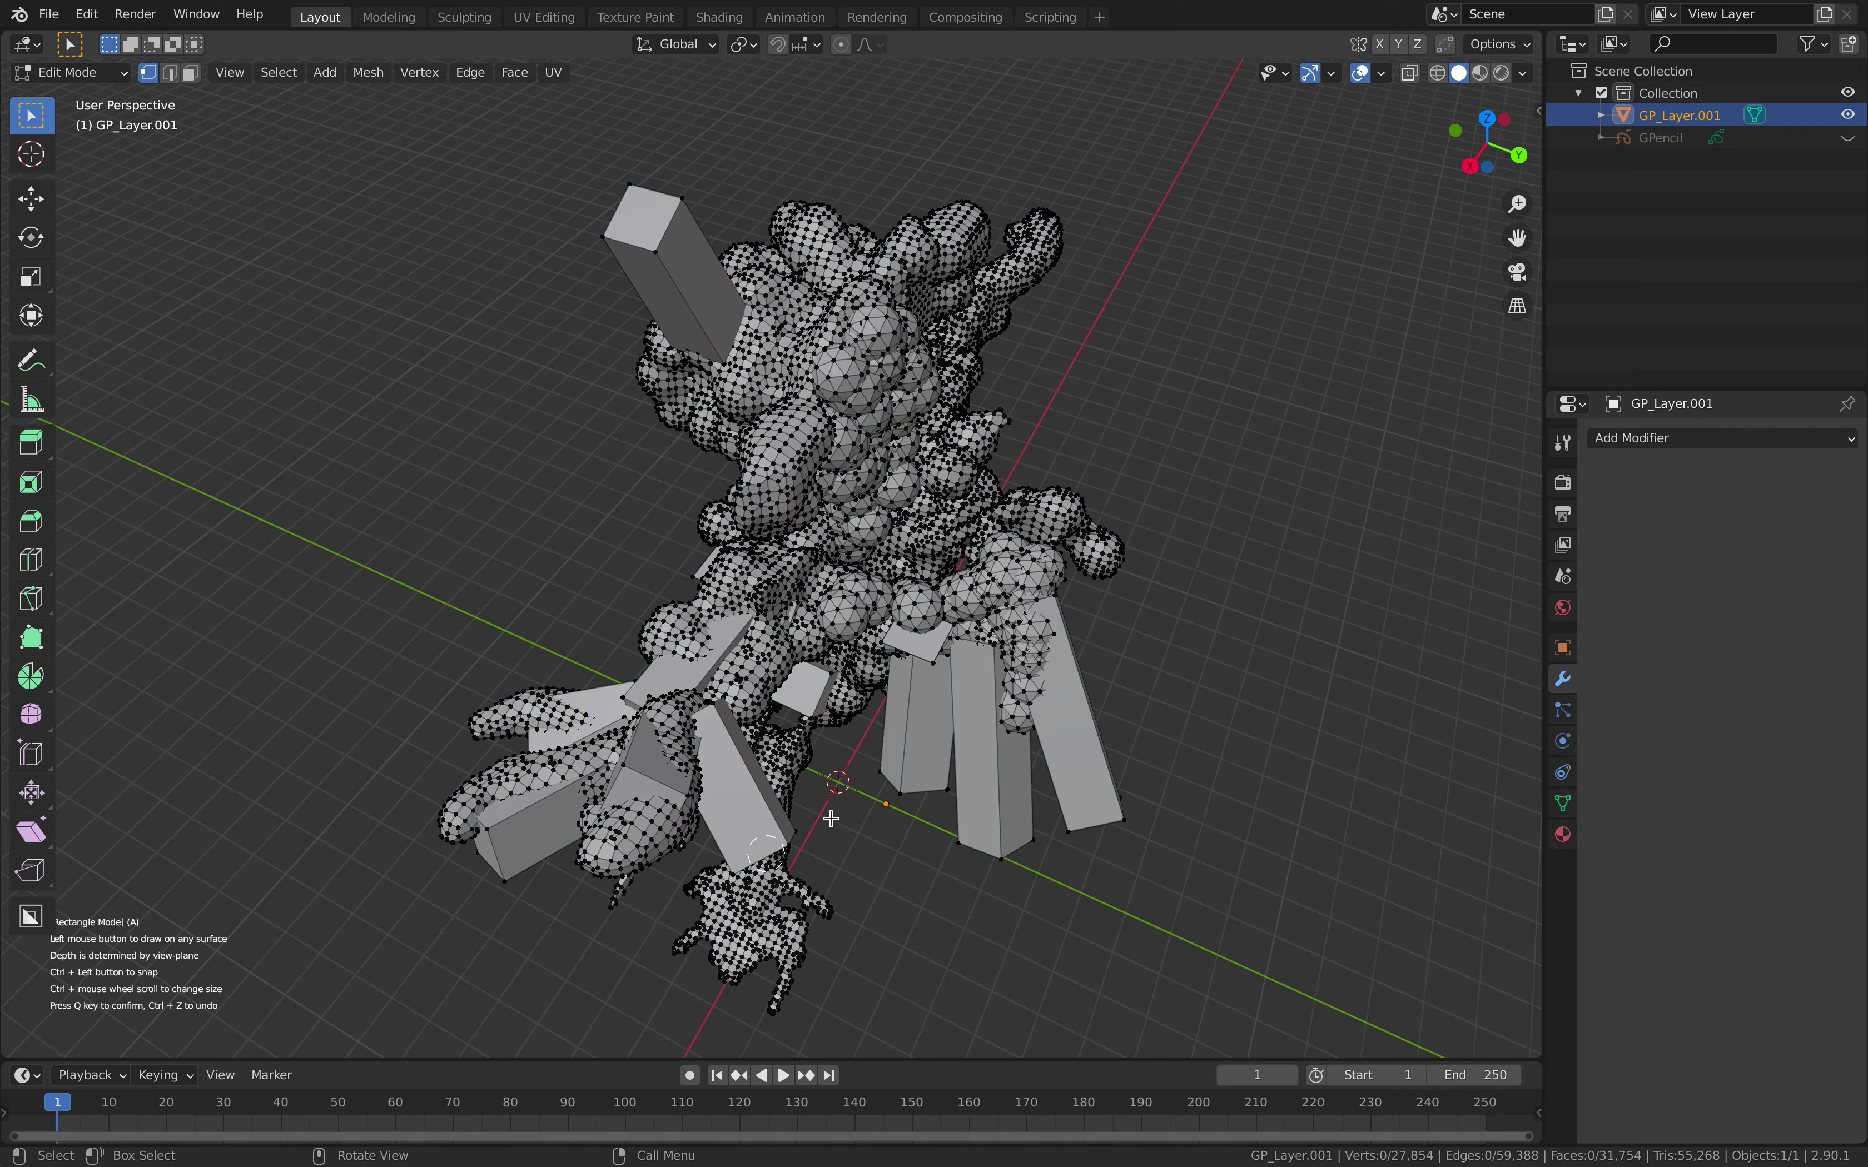
- Add more blocks over the belly, chest and middle of the face on the +X side
{"action": "middle_click_drag", "start_coordinate": [818, 762], "coordinate": [794, 546]}
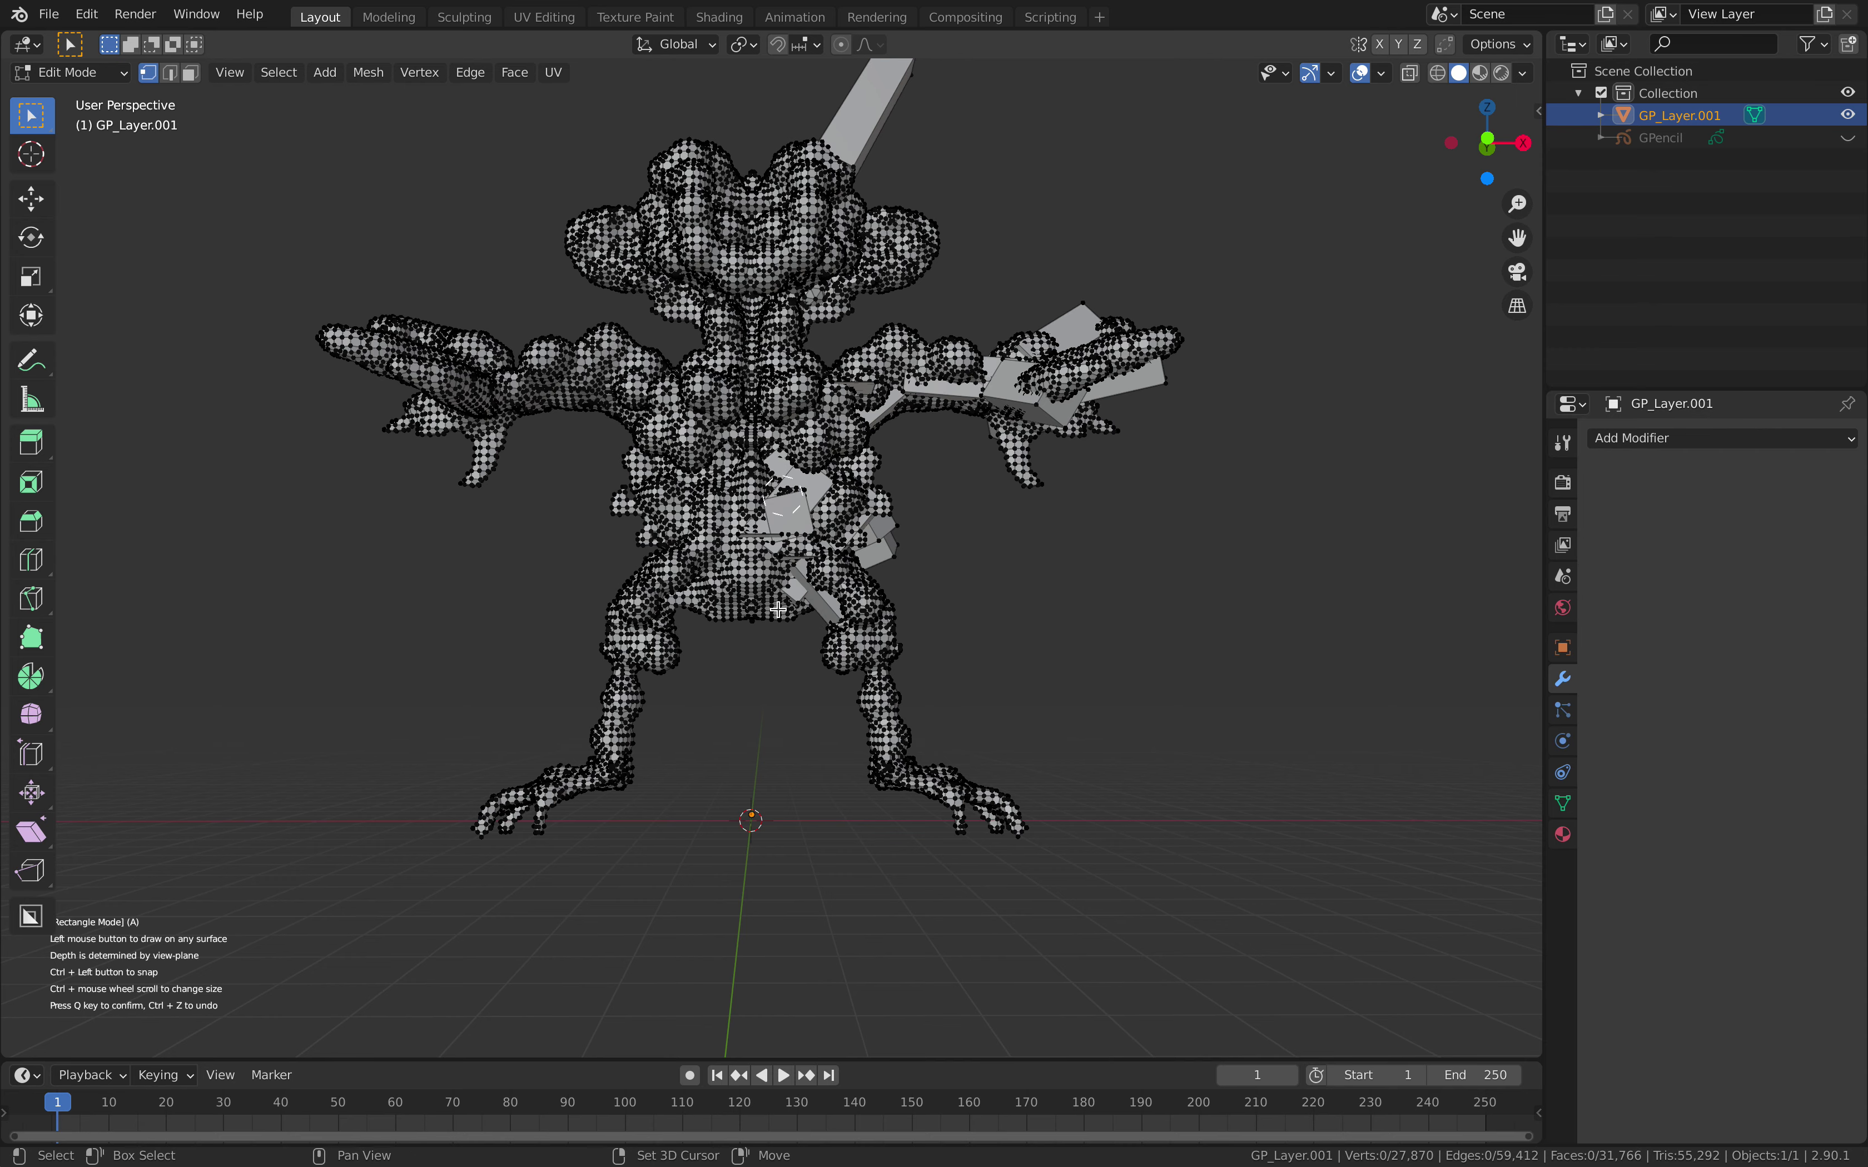
{"action": "scroll", "coordinate": [781, 595], "scroll_direction": "up", "scroll_amount": 2}
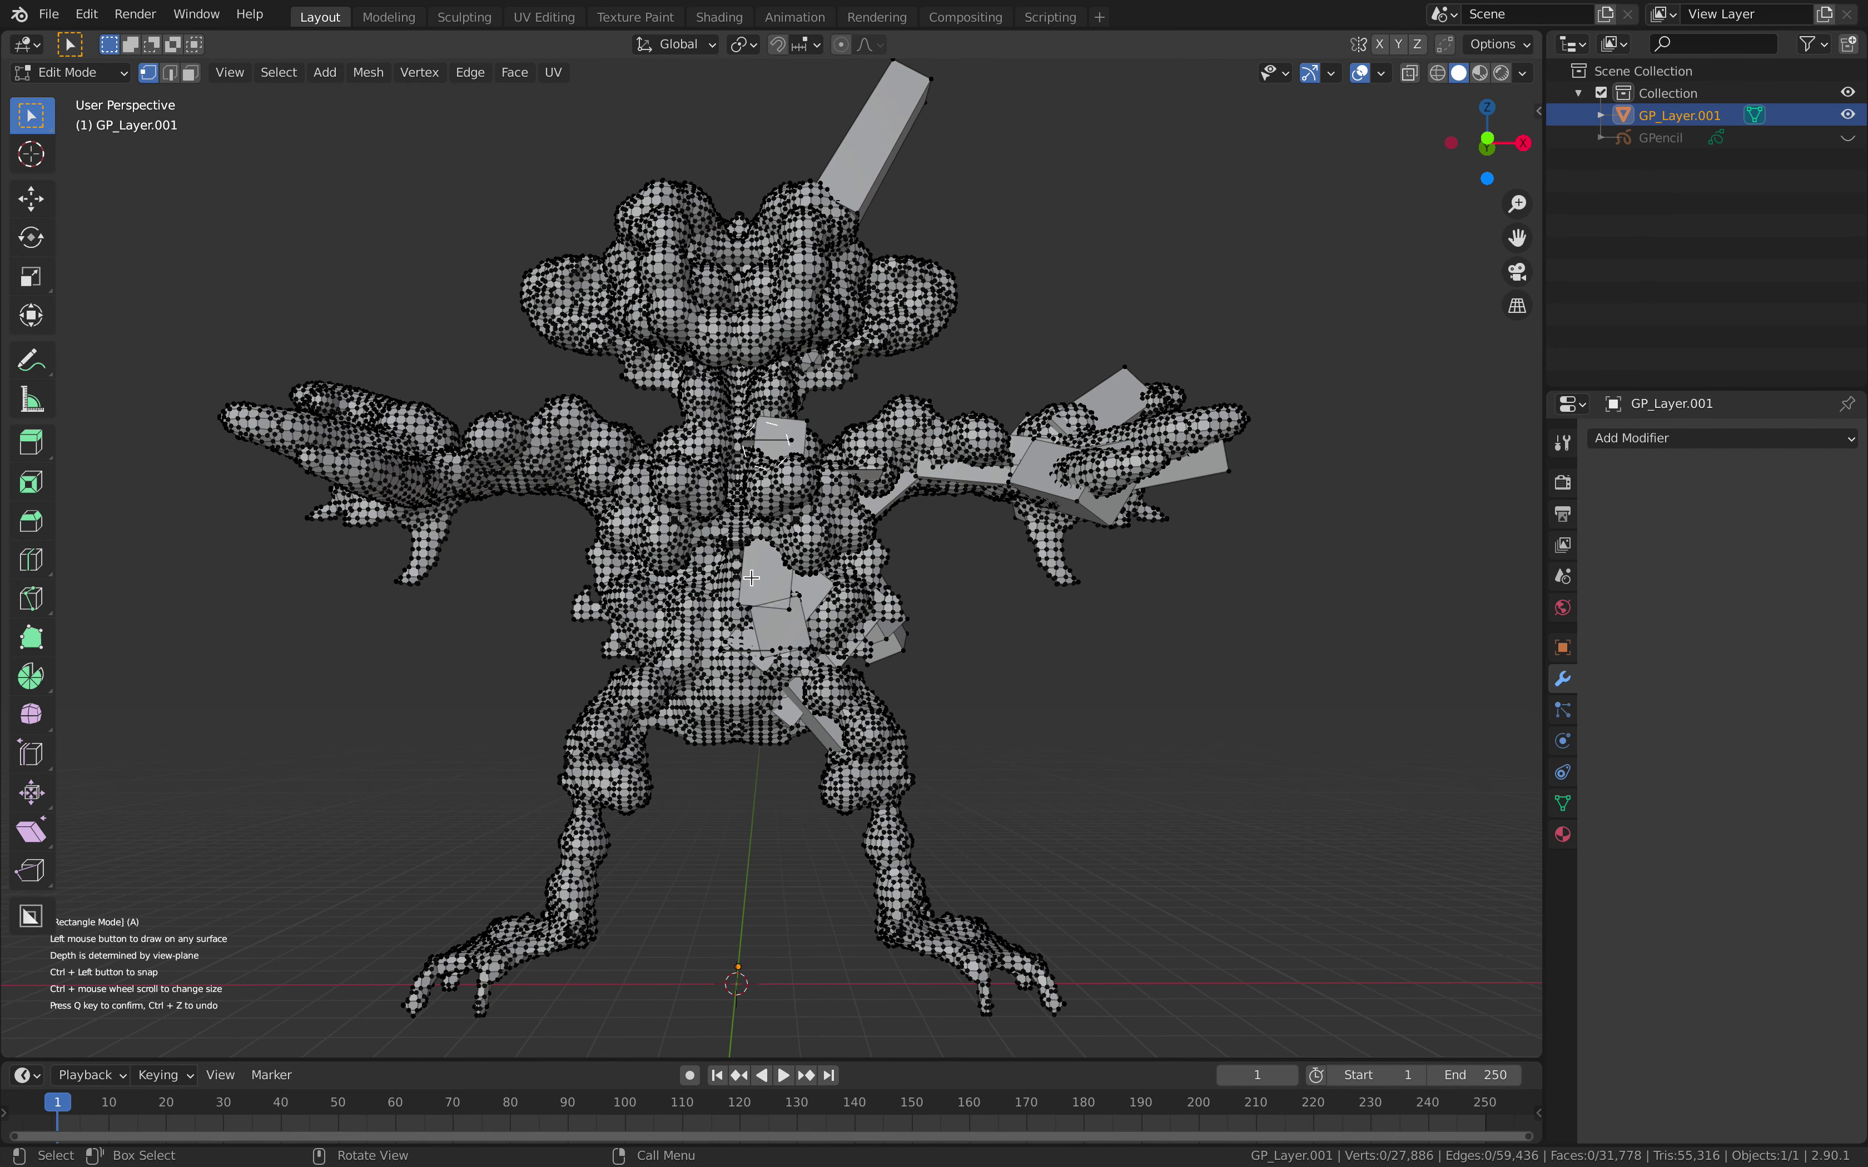
{"action": "left_click", "coordinate": [866, 580]}
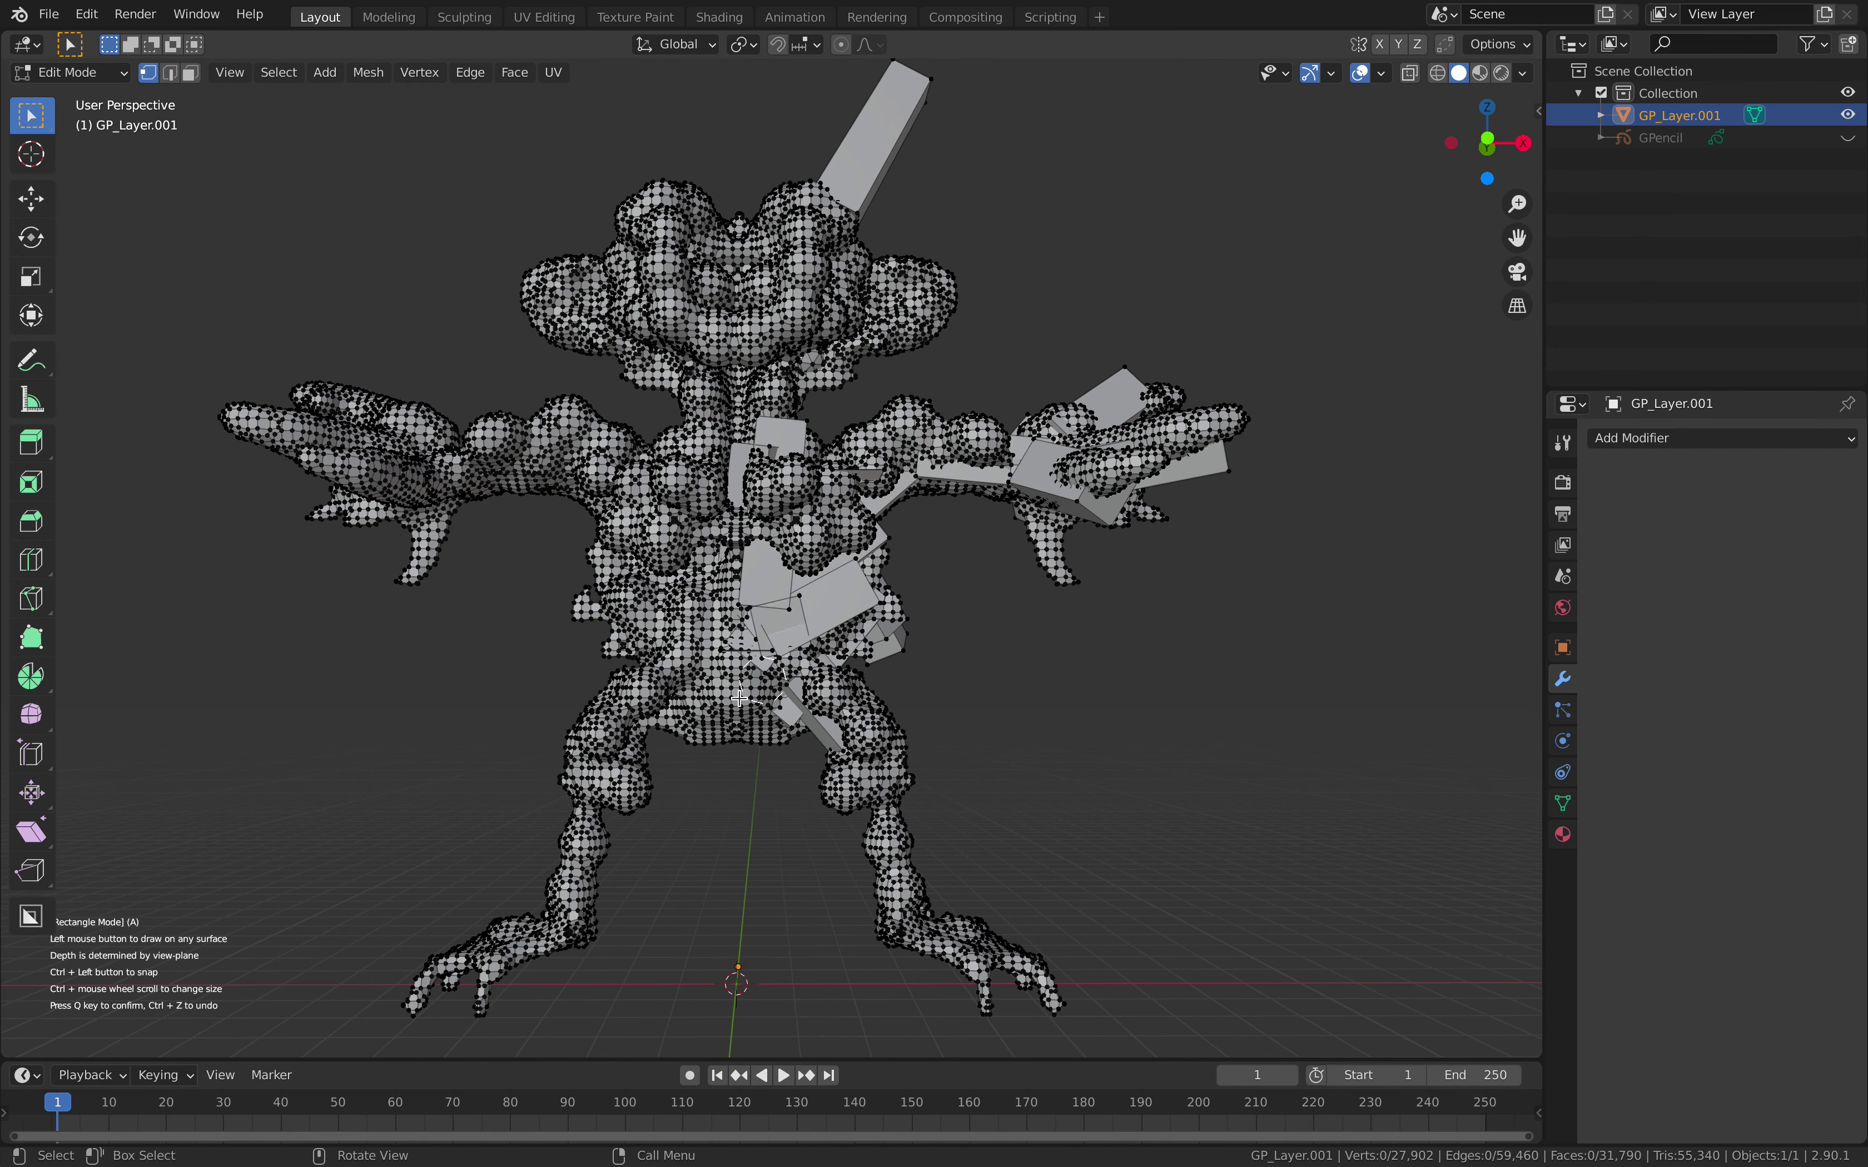
{"action": "middle_click_drag", "start_coordinate": [789, 484], "coordinate": [786, 666], "text": "shift"}
{"action": "scroll", "coordinate": [771, 540], "scroll_direction": "up", "scroll_amount": 1}
{"action": "middle_click_drag", "start_coordinate": [741, 441], "coordinate": [740, 484]}
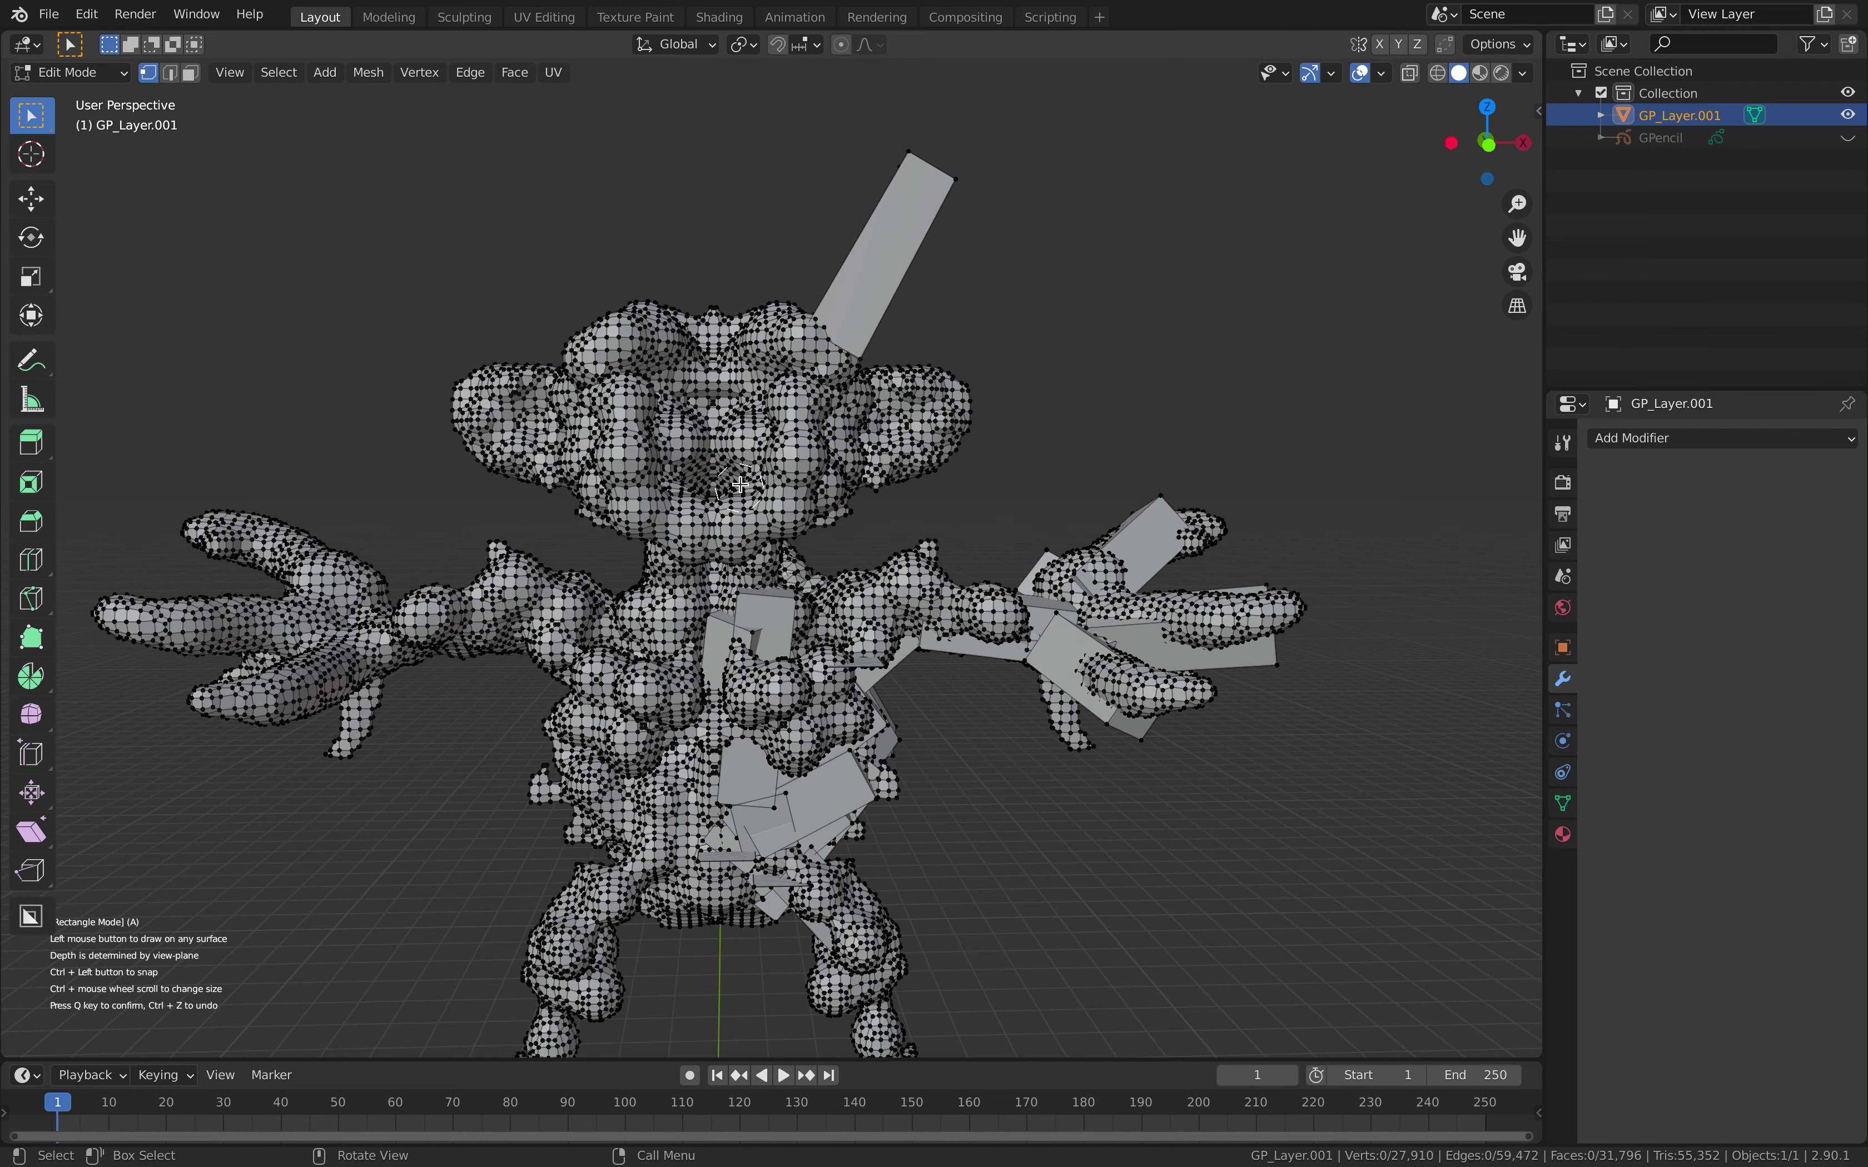
{"action": "middle_click_drag", "start_coordinate": [807, 429], "coordinate": [773, 510], "text": "shift"}
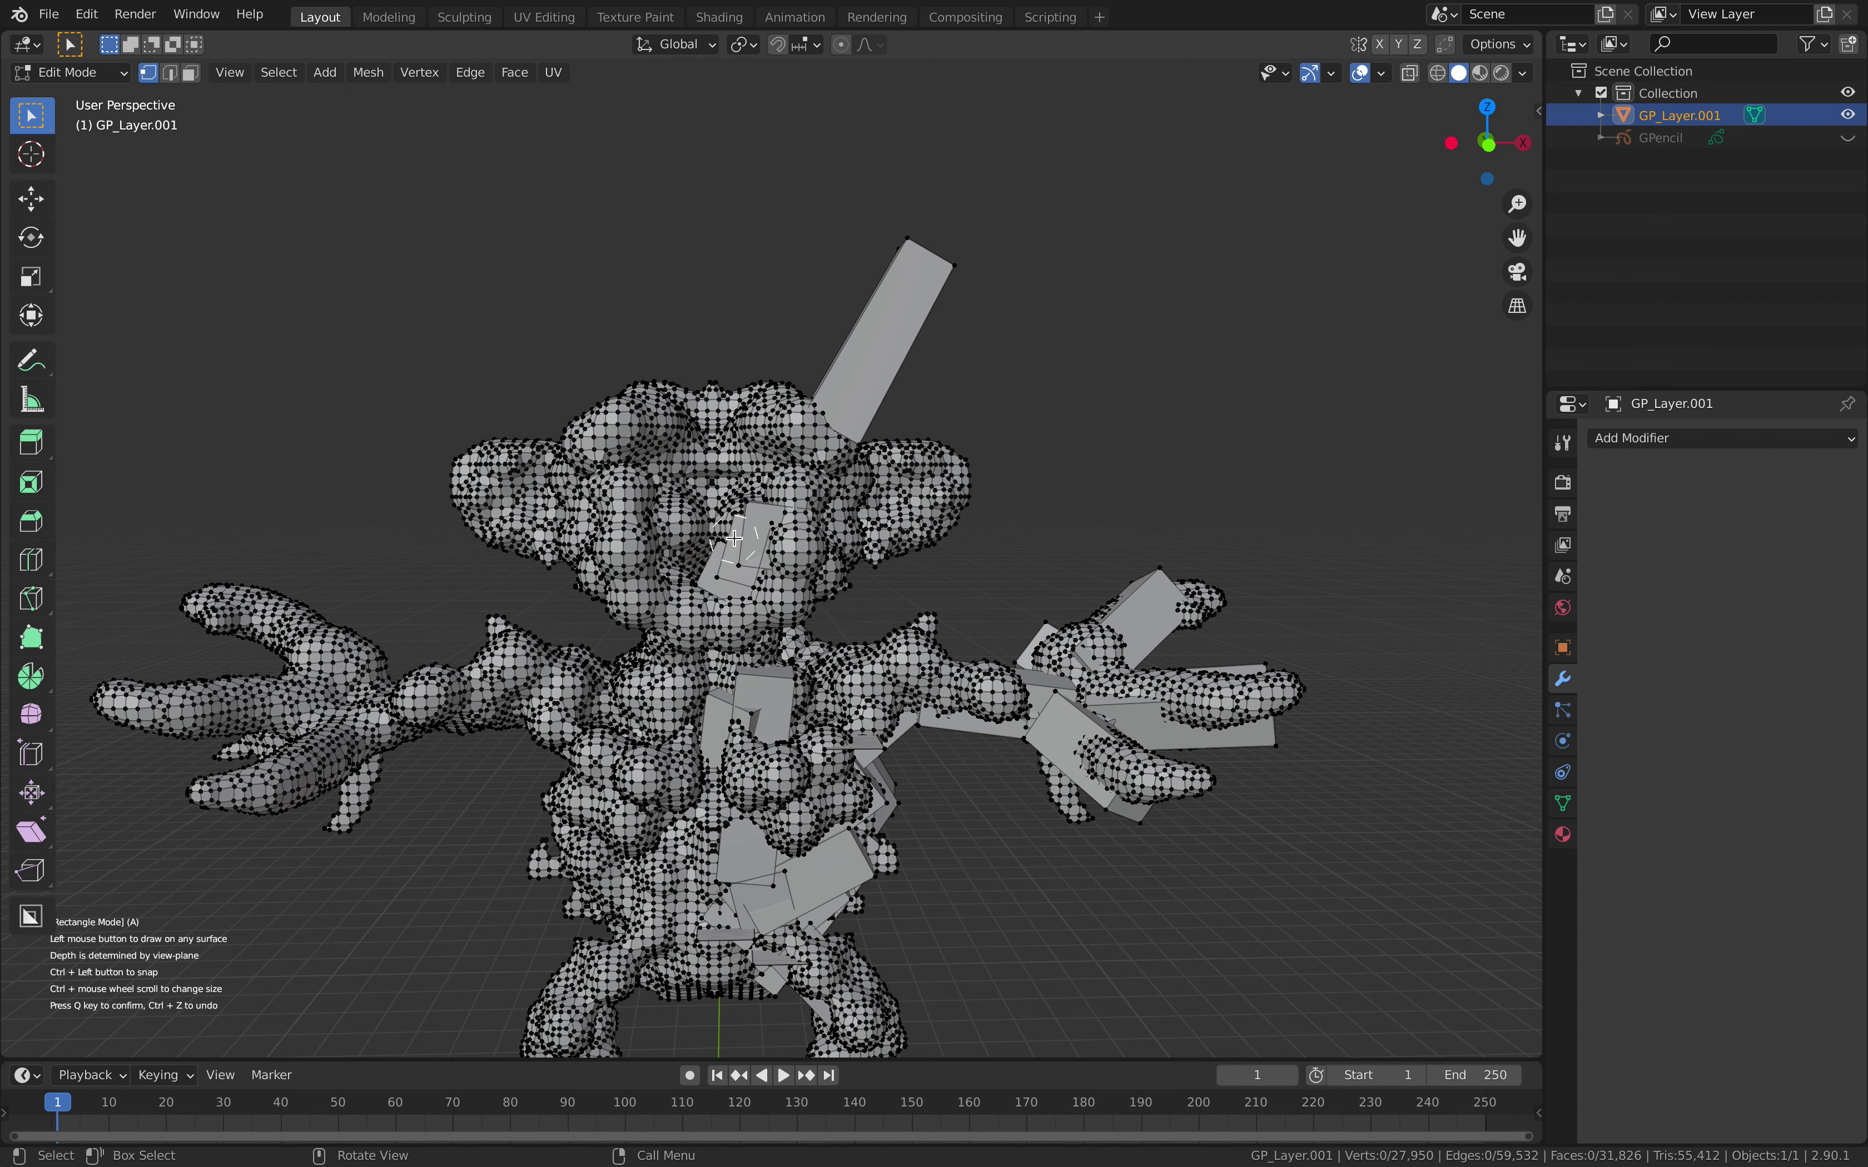
- Turn off Rectangle Mode and cover the +X half of the face with overlapping spheres
{"action": "middle_click_drag", "start_coordinate": [735, 535], "coordinate": [719, 502], "text": "ctrl"}
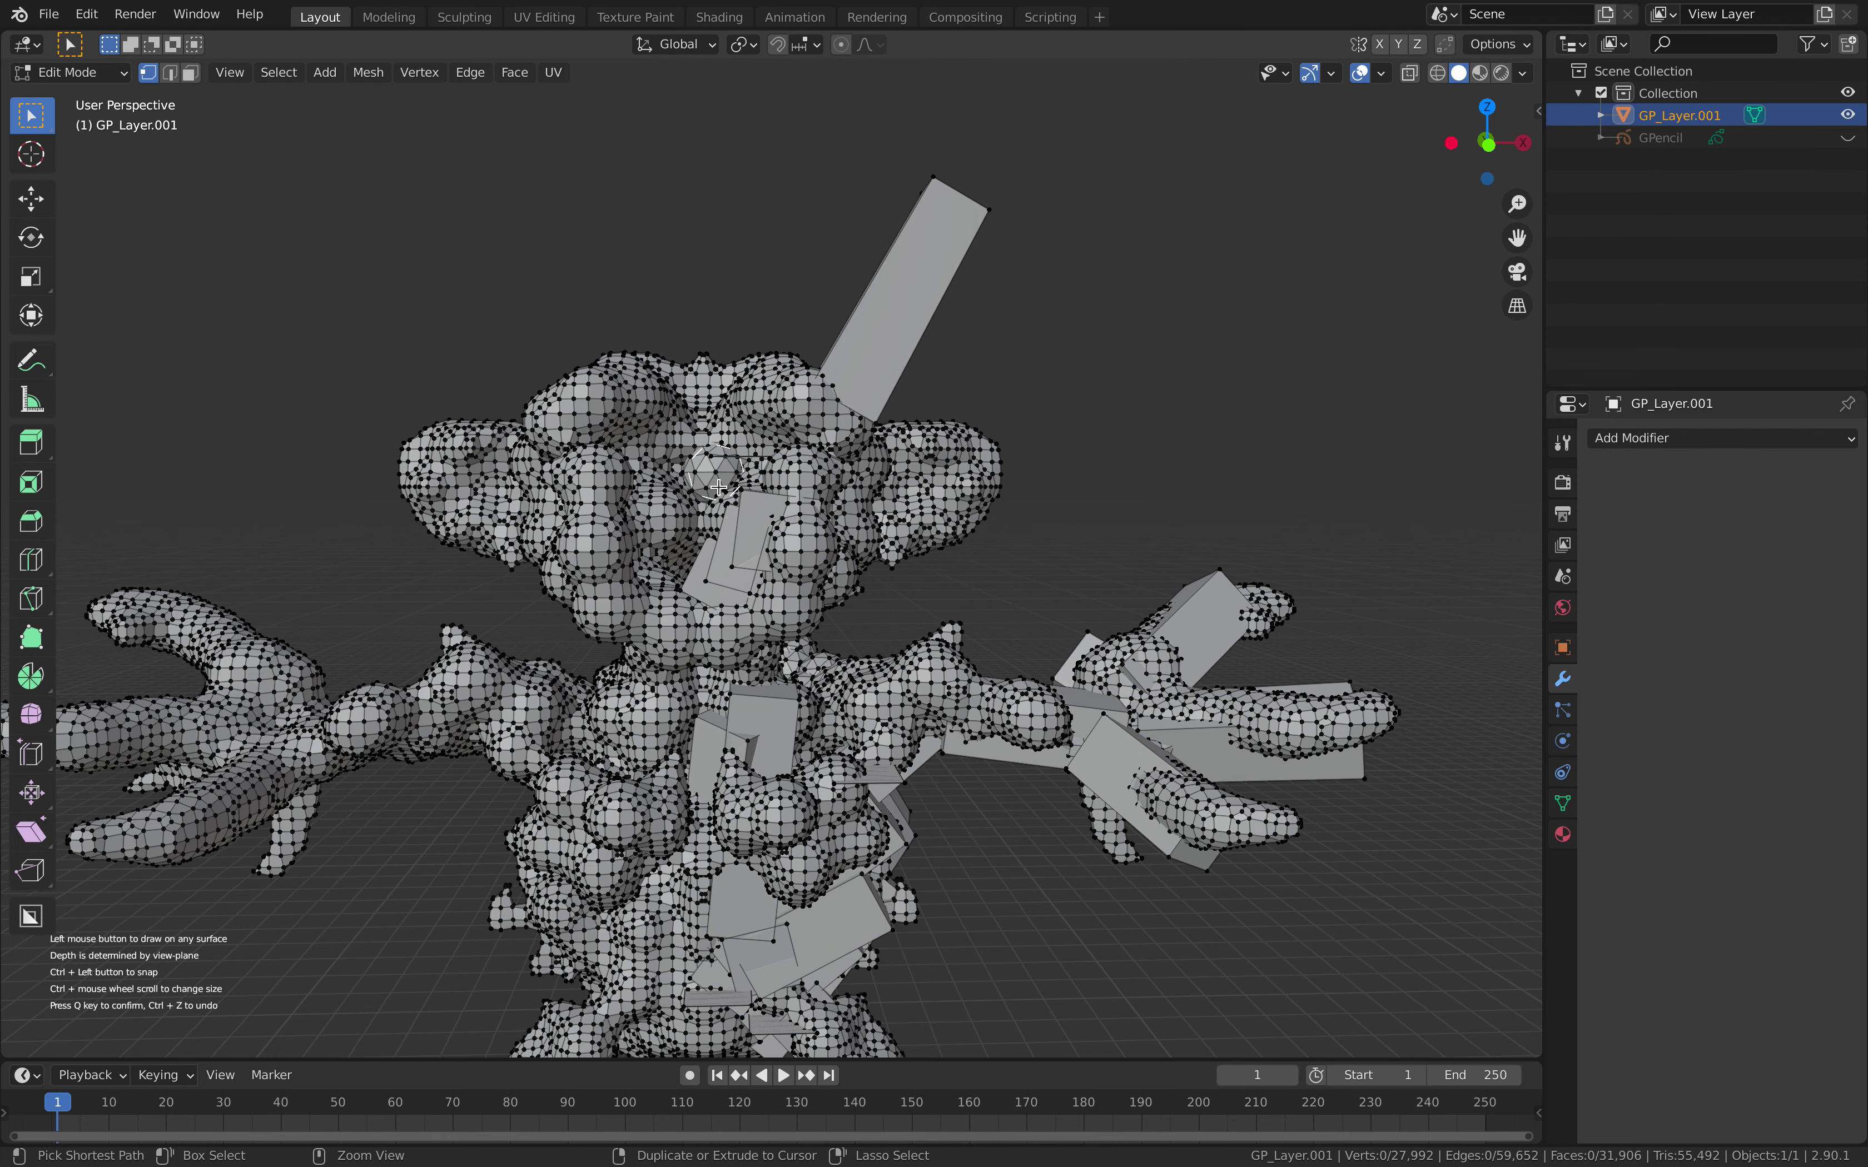
{"action": "left_click", "coordinate": [737, 495], "text": "ctrl"}
{"action": "mouse_move", "coordinate": [788, 500]}
{"action": "left_mouse_down", "text": "ctrl"}
{"action": "mouse_move", "coordinate": [795, 458]}
{"action": "mouse_move", "coordinate": [743, 432]}
{"action": "mouse_move", "coordinate": [852, 502]}
{"action": "mouse_move", "coordinate": [766, 614]}
{"action": "left_mouse_up", "text": "ctrl"}
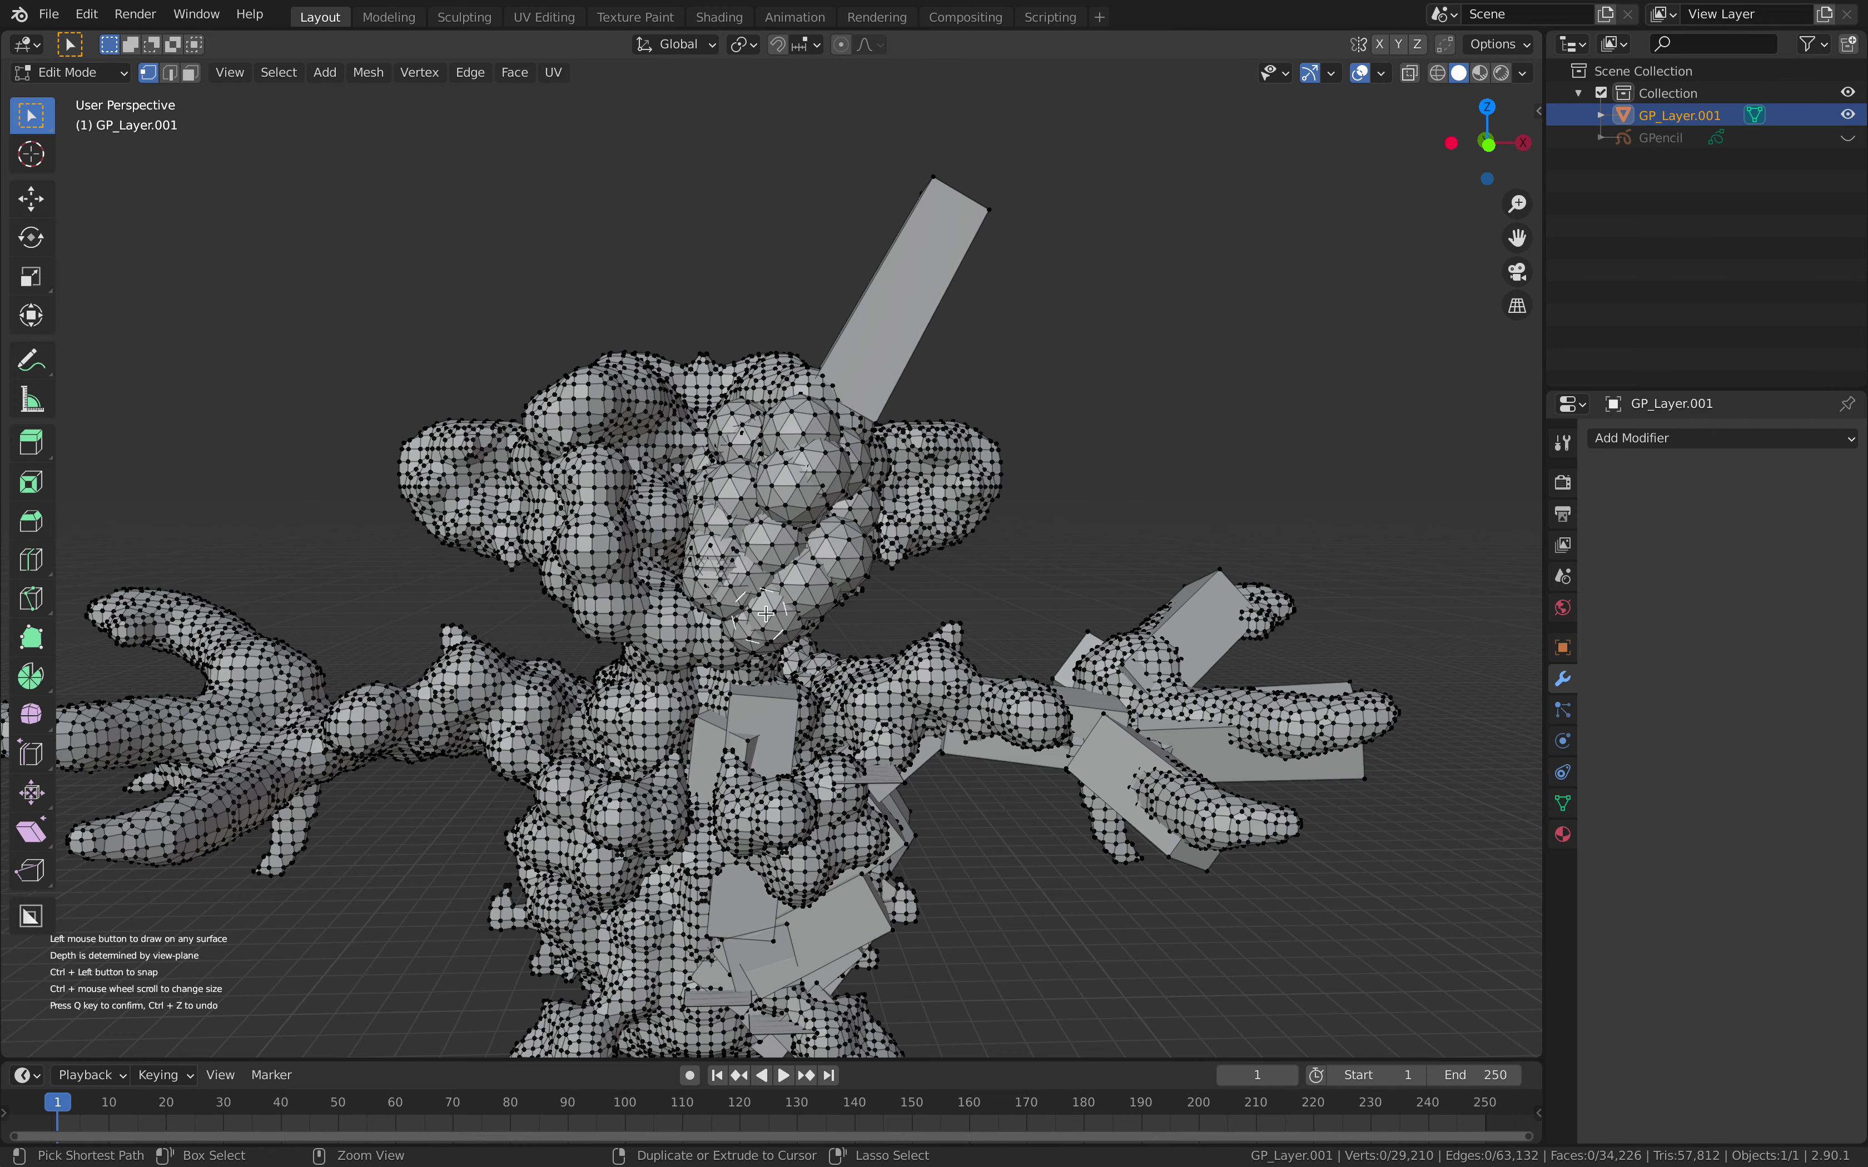
{"action": "middle_click_drag", "start_coordinate": [765, 614], "coordinate": [764, 567]}
{"action": "left_click_drag", "start_coordinate": [749, 615], "coordinate": [835, 588], "text": "ctrl"}
{"action": "middle_click_drag", "start_coordinate": [835, 588], "coordinate": [725, 521]}
- Build up the forehead, cheek and side of the head on the +X side with further spheres
{"action": "mouse_move", "coordinate": [817, 510]}
{"action": "left_mouse_down"}
{"action": "mouse_move", "coordinate": [849, 502]}
{"action": "mouse_move", "coordinate": [824, 579]}
{"action": "mouse_move", "coordinate": [888, 517]}
{"action": "mouse_move", "coordinate": [838, 616]}
{"action": "mouse_move", "coordinate": [813, 602]}
{"action": "left_mouse_up"}
{"action": "middle_click_drag", "start_coordinate": [813, 601], "coordinate": [762, 628]}
{"action": "mouse_move", "coordinate": [723, 605]}
{"action": "left_mouse_down", "text": "ctrl"}
{"action": "mouse_move", "coordinate": [729, 512]}
{"action": "mouse_move", "coordinate": [695, 587]}
{"action": "left_mouse_up", "text": "ctrl"}
{"action": "mouse_move", "coordinate": [695, 587]}
{"action": "middle_mouse_down"}
{"action": "mouse_move", "coordinate": [729, 556]}
{"action": "mouse_move", "coordinate": [733, 498]}
{"action": "middle_mouse_up"}
{"action": "mouse_move", "coordinate": [733, 498]}
{"action": "left_mouse_down", "text": "ctrl"}
{"action": "mouse_move", "coordinate": [757, 591]}
{"action": "mouse_move", "coordinate": [780, 564]}
{"action": "left_mouse_up", "text": "ctrl"}
{"action": "middle_click_drag", "start_coordinate": [958, 445], "coordinate": [807, 490]}
{"action": "mouse_move", "coordinate": [806, 490]}
{"action": "left_mouse_down", "text": "ctrl"}
{"action": "mouse_move", "coordinate": [957, 468]}
{"action": "mouse_move", "coordinate": [945, 590]}
{"action": "mouse_move", "coordinate": [980, 641]}
{"action": "left_mouse_up", "text": "ctrl"}
{"action": "mouse_move", "coordinate": [980, 641]}
{"action": "middle_mouse_down"}
{"action": "mouse_move", "coordinate": [1095, 504]}
{"action": "mouse_move", "coordinate": [1146, 516]}
{"action": "middle_mouse_up"}
{"action": "left_click_drag", "start_coordinate": [865, 559], "coordinate": [817, 597], "text": "ctrl"}
{"action": "middle_click_drag", "start_coordinate": [900, 588], "coordinate": [965, 570]}
- Add spheres down the neck, chest and belly on the +X side
{"action": "scroll", "coordinate": [966, 570], "scroll_direction": "down", "scroll_amount": 1}
{"action": "middle_click_drag", "start_coordinate": [915, 626], "coordinate": [880, 509], "text": "shift"}
{"action": "mouse_move", "coordinate": [880, 506]}
{"action": "left_mouse_down", "text": "ctrl"}
{"action": "mouse_move", "coordinate": [872, 541]}
{"action": "mouse_move", "coordinate": [778, 568]}
{"action": "left_mouse_up", "text": "ctrl"}
{"action": "middle_click_drag", "start_coordinate": [811, 562], "coordinate": [907, 537]}
{"action": "left_click_drag", "start_coordinate": [748, 568], "coordinate": [743, 598], "text": "ctrl"}
{"action": "left_click_drag", "start_coordinate": [733, 679], "coordinate": [750, 688], "text": "ctrl"}
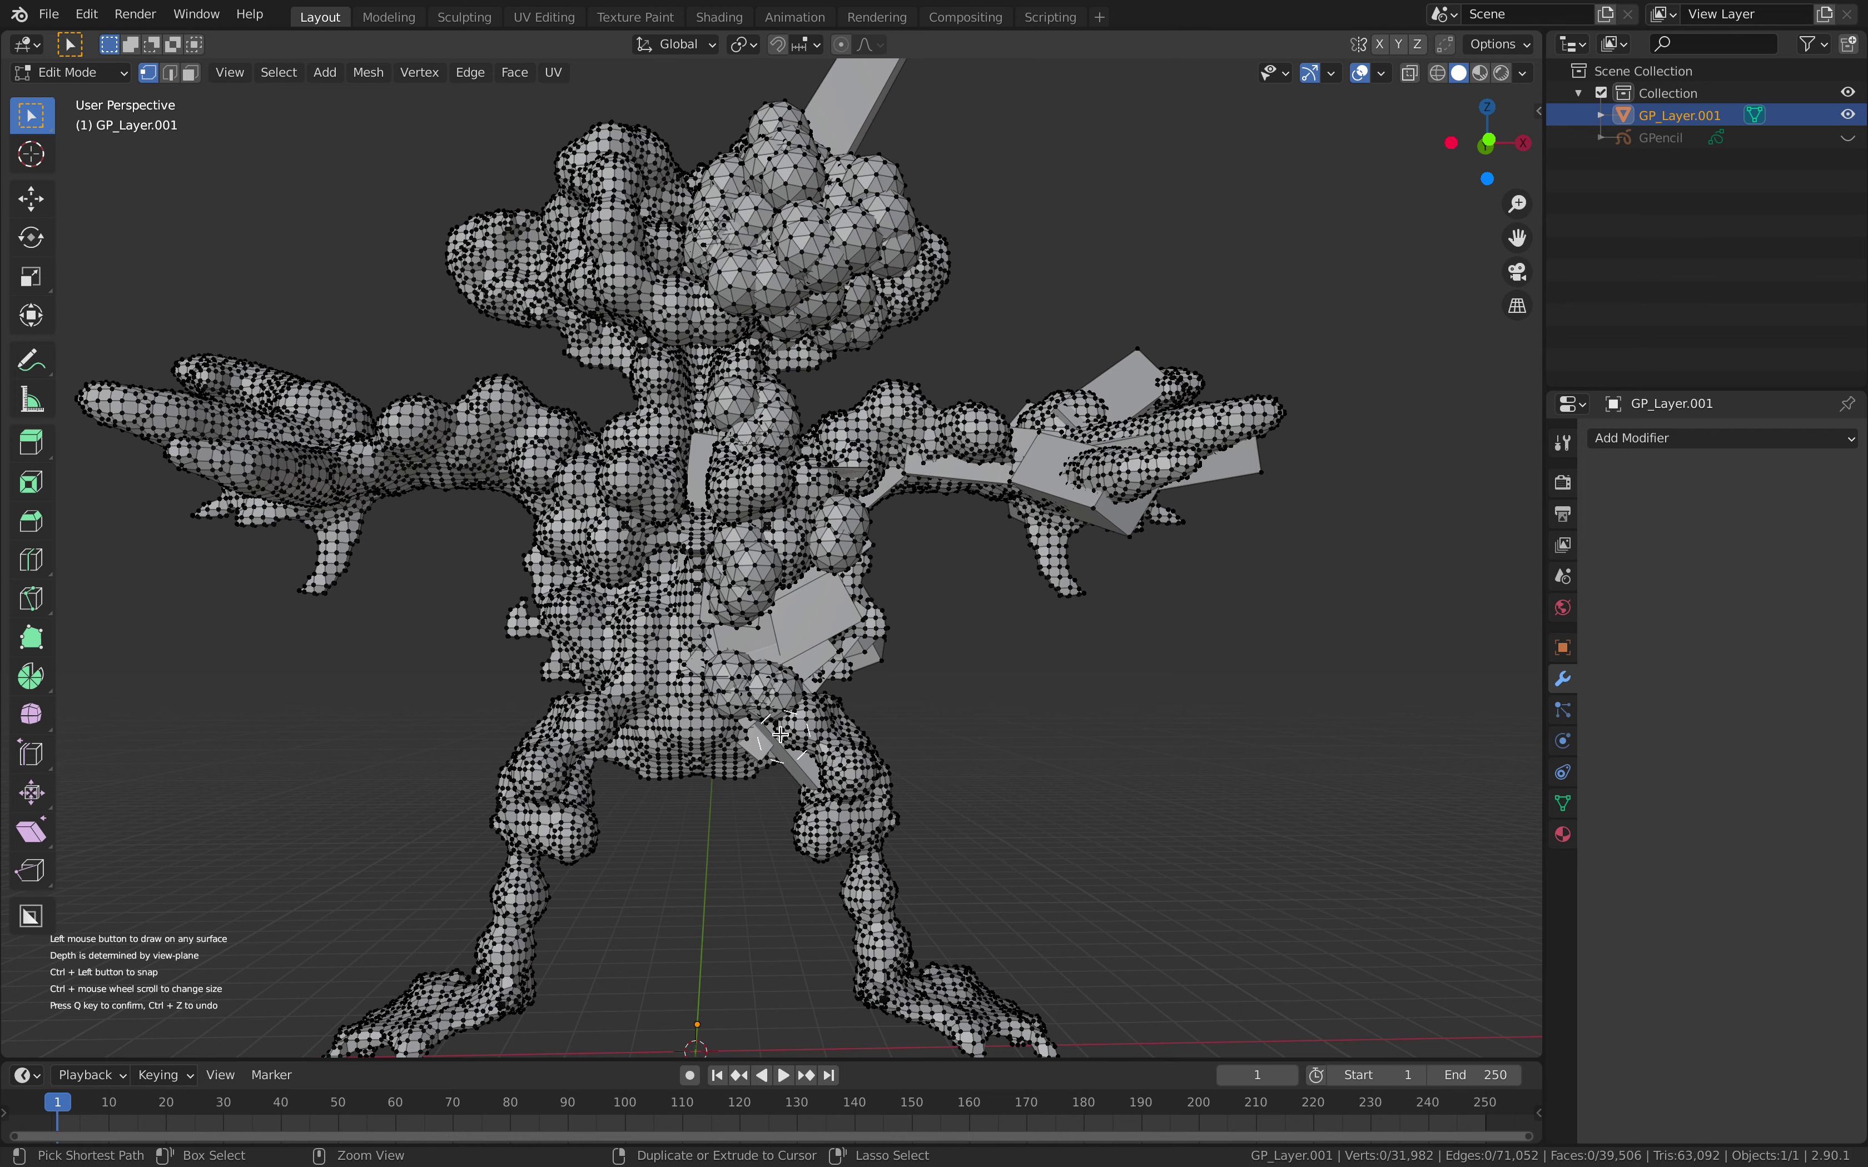
- Draw overlapping spheres along the +X leg from the hip through the knee to the ankle
{"action": "left_click_drag", "start_coordinate": [837, 797], "coordinate": [854, 832], "text": "ctrl"}
{"action": "middle_click_drag", "start_coordinate": [853, 826], "coordinate": [830, 631], "text": "shift"}
{"action": "scroll", "coordinate": [830, 632], "scroll_direction": "up", "scroll_amount": 1}
{"action": "left_click", "coordinate": [843, 681], "text": "ctrl"}
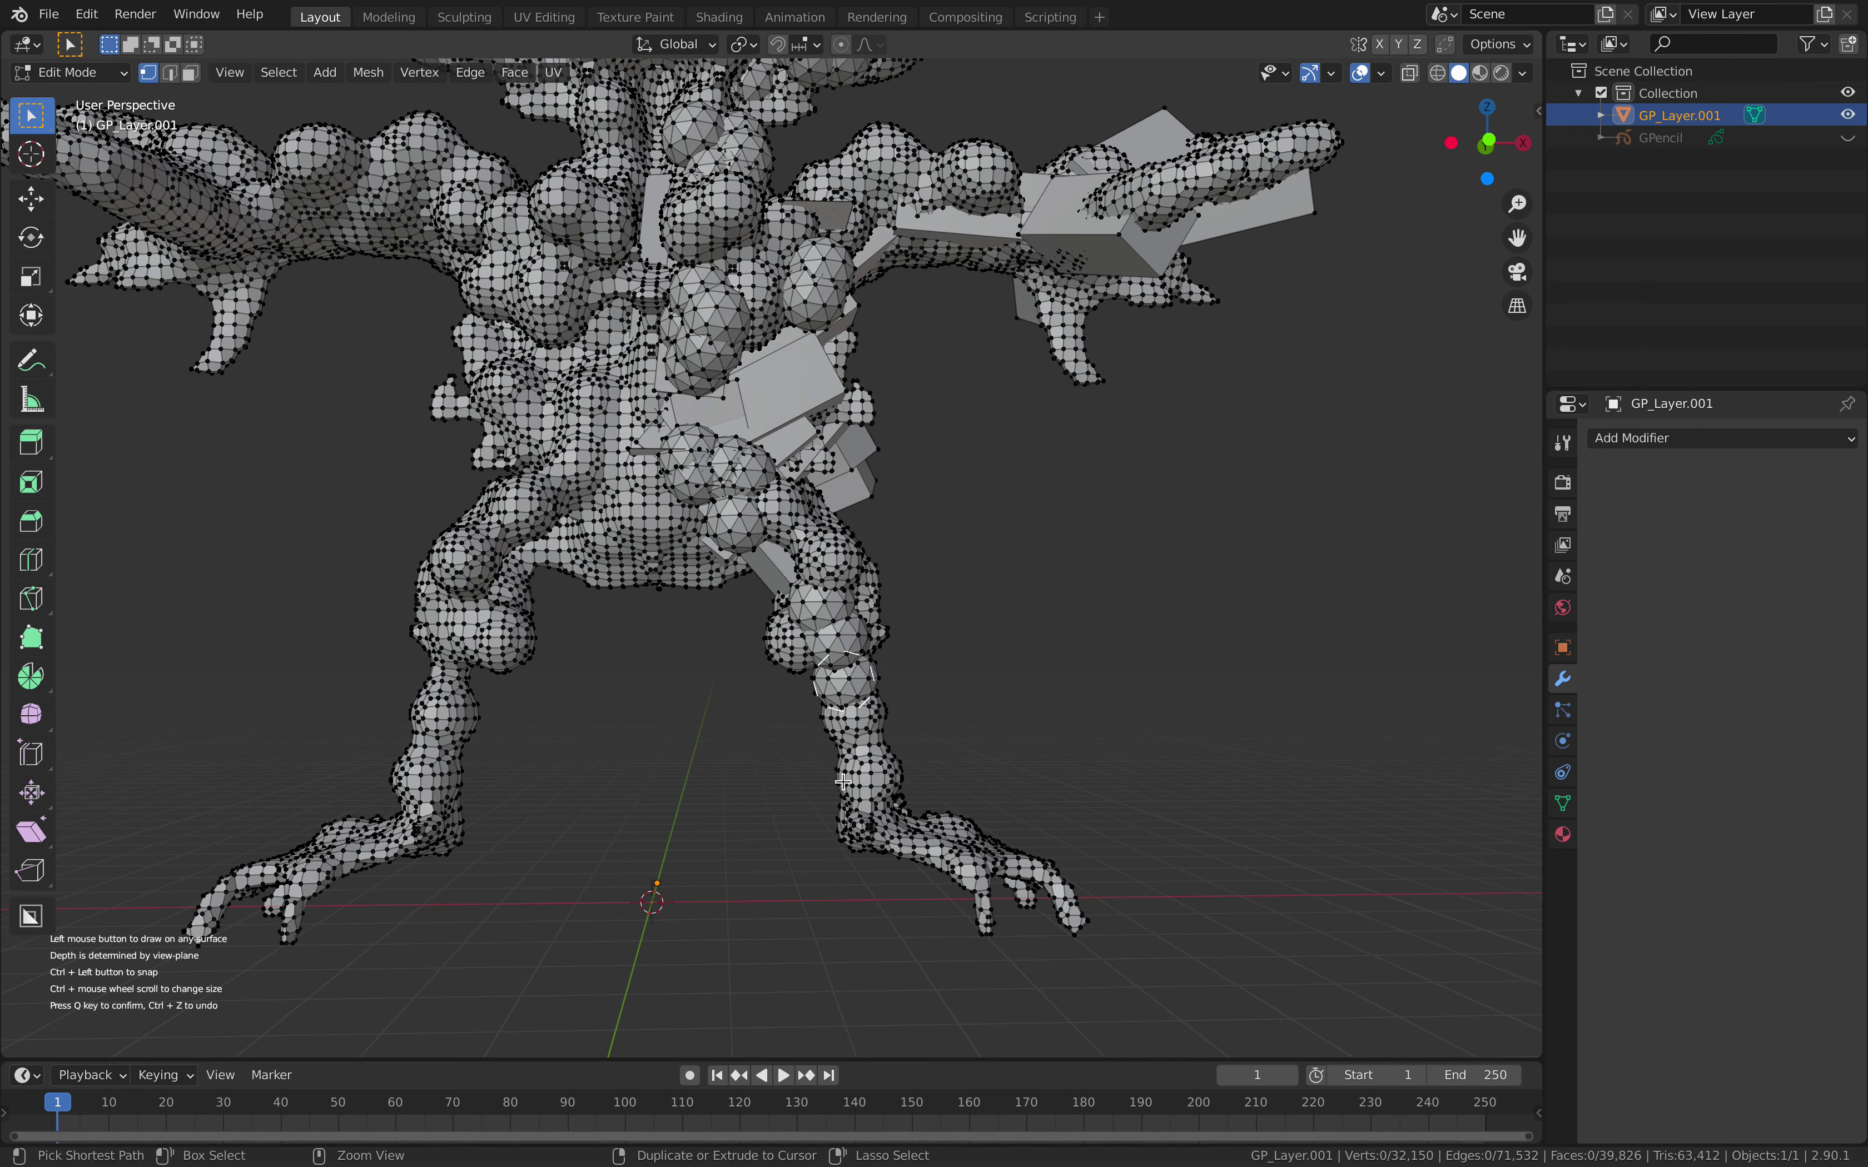
{"action": "left_click_drag", "start_coordinate": [842, 761], "coordinate": [835, 823], "text": "ctrl"}
{"action": "mouse_move", "coordinate": [836, 700]}
{"action": "left_mouse_down", "text": "ctrl"}
{"action": "mouse_move", "coordinate": [826, 810]}
{"action": "mouse_move", "coordinate": [852, 836]}
{"action": "left_mouse_up", "text": "ctrl"}
{"action": "left_click", "coordinate": [826, 684], "text": "ctrl"}
{"action": "middle_click_drag", "start_coordinate": [868, 820], "coordinate": [896, 852]}
- Thicken the +X foot and its toes with spheres
{"action": "left_click_drag", "start_coordinate": [957, 714], "coordinate": [988, 780]}
{"action": "middle_click_drag", "start_coordinate": [987, 780], "coordinate": [1019, 756]}
{"action": "mouse_move", "coordinate": [1019, 757]}
{"action": "left_mouse_down"}
{"action": "mouse_move", "coordinate": [1091, 827]}
{"action": "mouse_move", "coordinate": [1111, 915]}
{"action": "left_mouse_up"}
{"action": "mouse_move", "coordinate": [994, 717]}
{"action": "left_mouse_down"}
{"action": "mouse_move", "coordinate": [1078, 734]}
{"action": "mouse_move", "coordinate": [1159, 786]}
{"action": "left_mouse_up"}
- Fill out the side of the torso, chest and belly on the +X side with overlapping spheres
{"action": "middle_click_drag", "start_coordinate": [1069, 641], "coordinate": [1026, 432]}
{"action": "middle_click_drag", "start_coordinate": [1011, 409], "coordinate": [958, 587], "text": "shift"}
{"action": "mouse_move", "coordinate": [857, 479]}
{"action": "middle_mouse_down"}
{"action": "mouse_move", "coordinate": [796, 414]}
{"action": "mouse_move", "coordinate": [872, 402]}
{"action": "middle_mouse_up"}
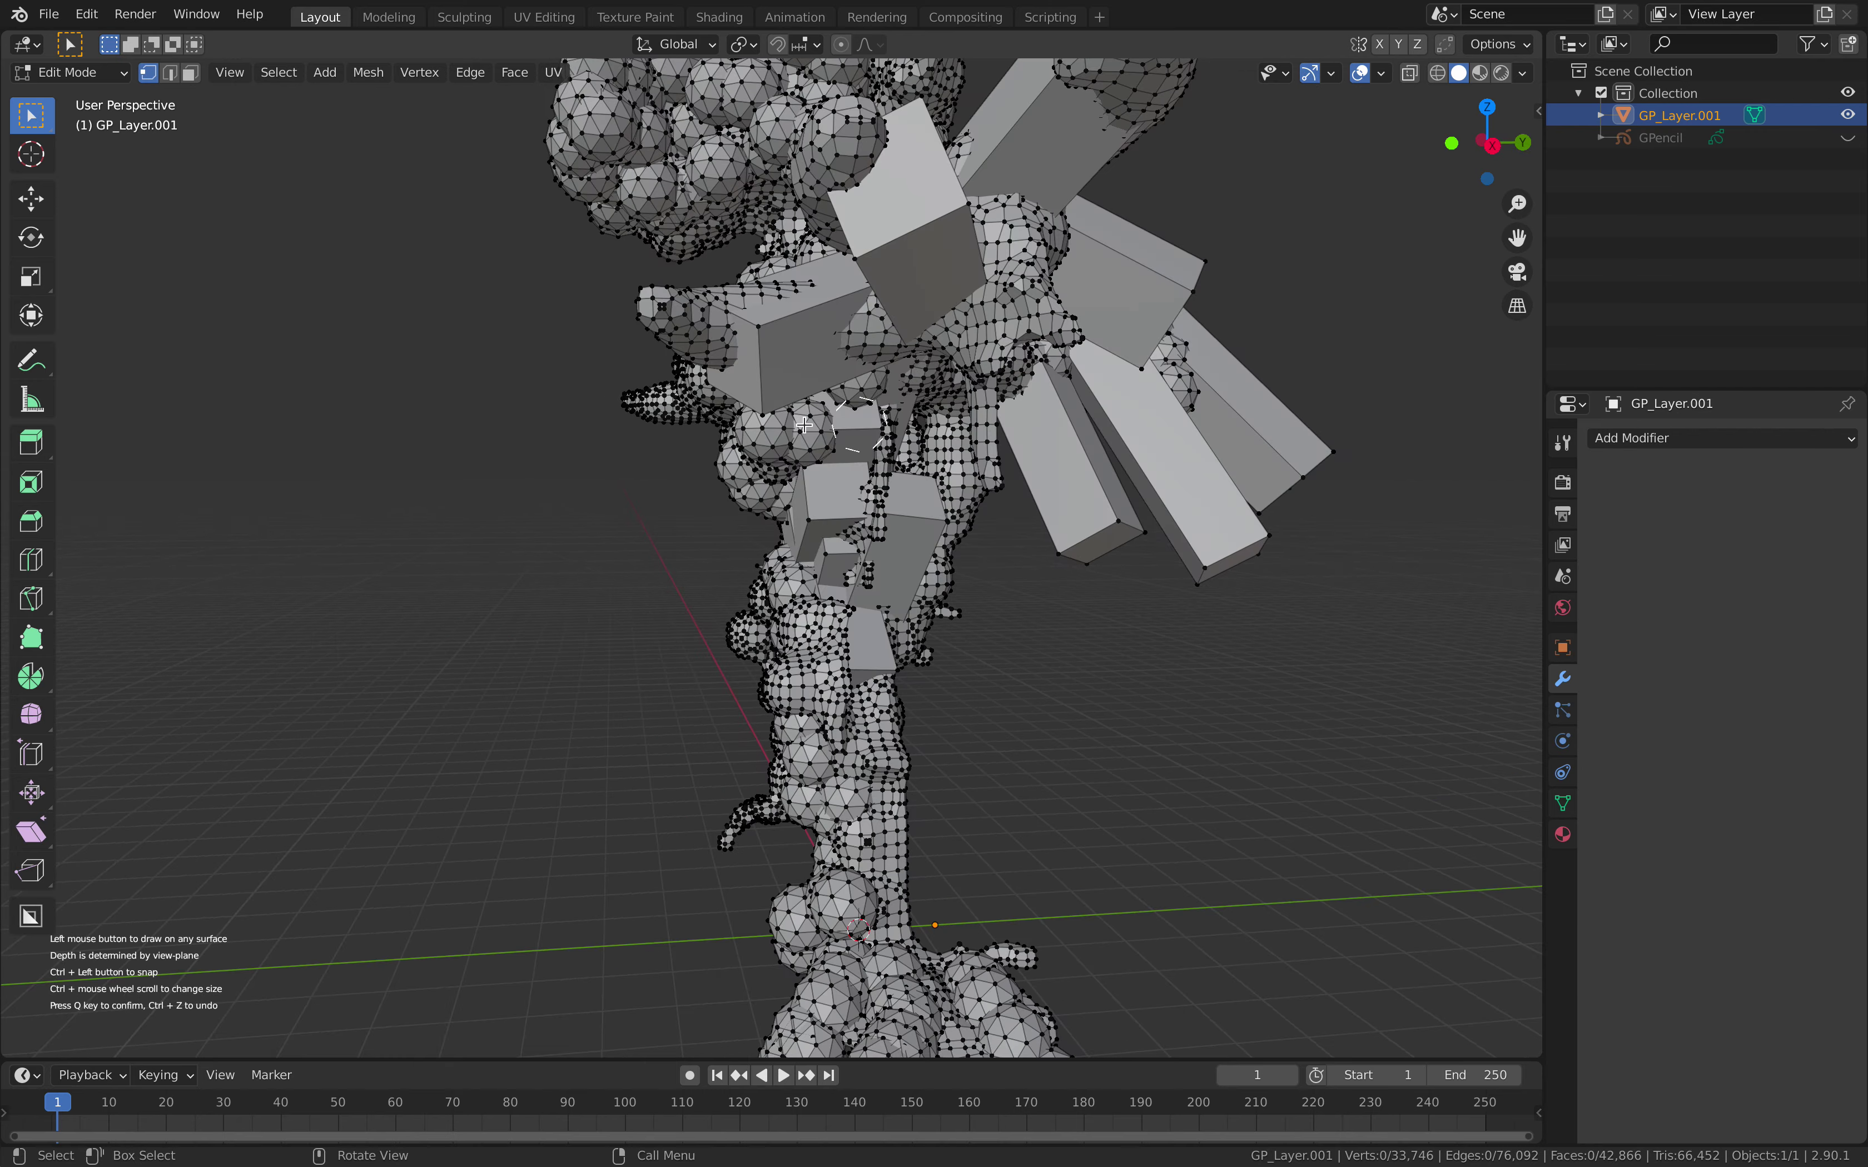
{"action": "mouse_move", "coordinate": [876, 398]}
{"action": "left_mouse_down"}
{"action": "mouse_move", "coordinate": [845, 533]}
{"action": "mouse_move", "coordinate": [880, 563]}
{"action": "left_mouse_up"}
{"action": "middle_click_drag", "start_coordinate": [775, 517], "coordinate": [974, 487]}
{"action": "mouse_move", "coordinate": [723, 577]}
{"action": "left_mouse_down"}
{"action": "mouse_move", "coordinate": [798, 487]}
{"action": "mouse_move", "coordinate": [728, 469]}
{"action": "left_mouse_up"}
{"action": "middle_click_drag", "start_coordinate": [728, 469], "coordinate": [779, 475]}
{"action": "left_click_drag", "start_coordinate": [729, 494], "coordinate": [693, 506], "text": "ctrl"}
{"action": "mouse_move", "coordinate": [715, 470]}
{"action": "middle_mouse_down", "text": "shift"}
{"action": "mouse_move", "coordinate": [723, 620]}
{"action": "mouse_move", "coordinate": [683, 434]}
{"action": "middle_mouse_up", "text": "shift"}
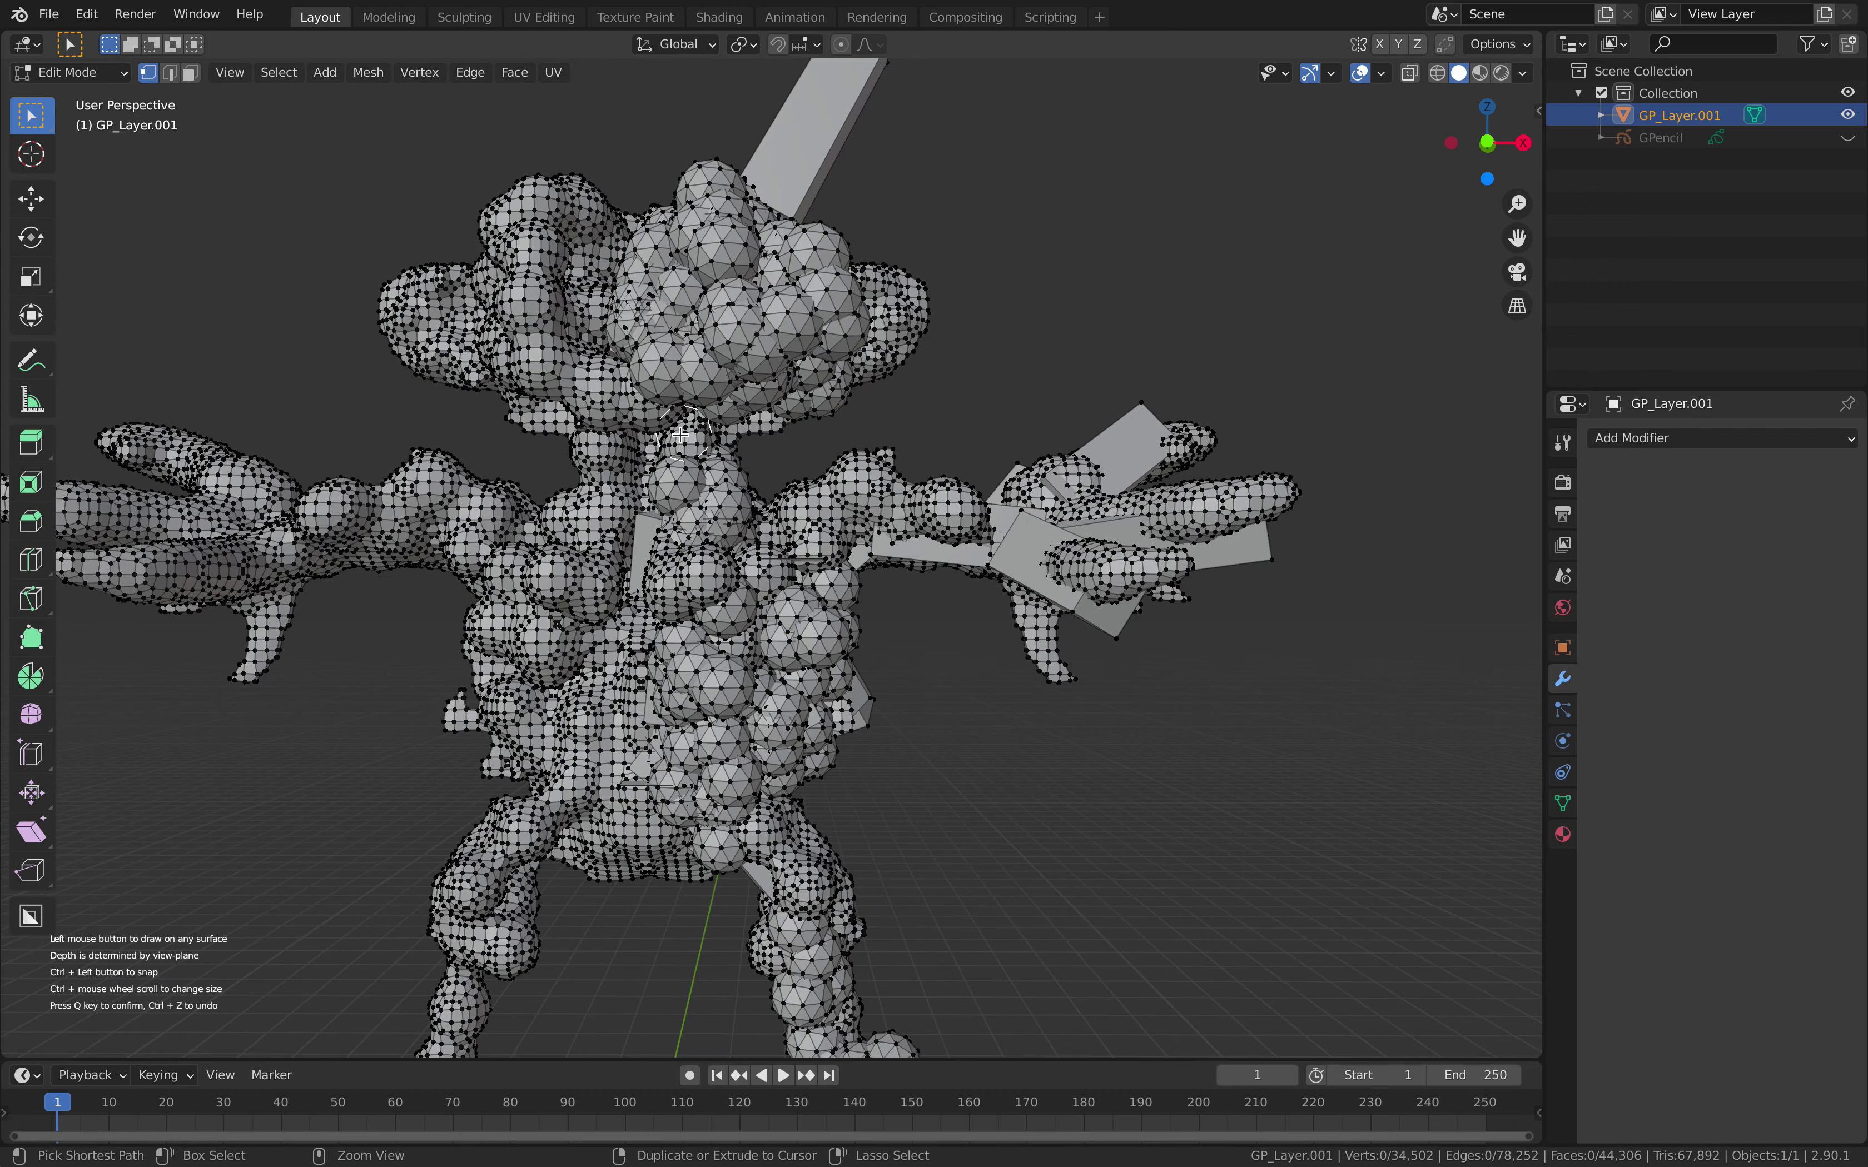
- Cover the blocks of the +X forearm, hand and fingers with overlapping spheres
{"action": "left_click_drag", "start_coordinate": [853, 534], "coordinate": [1072, 536], "text": "ctrl"}
{"action": "mouse_move", "coordinate": [1042, 541]}
{"action": "middle_mouse_down"}
{"action": "mouse_move", "coordinate": [1012, 727]}
{"action": "mouse_move", "coordinate": [959, 562]}
{"action": "middle_mouse_up"}
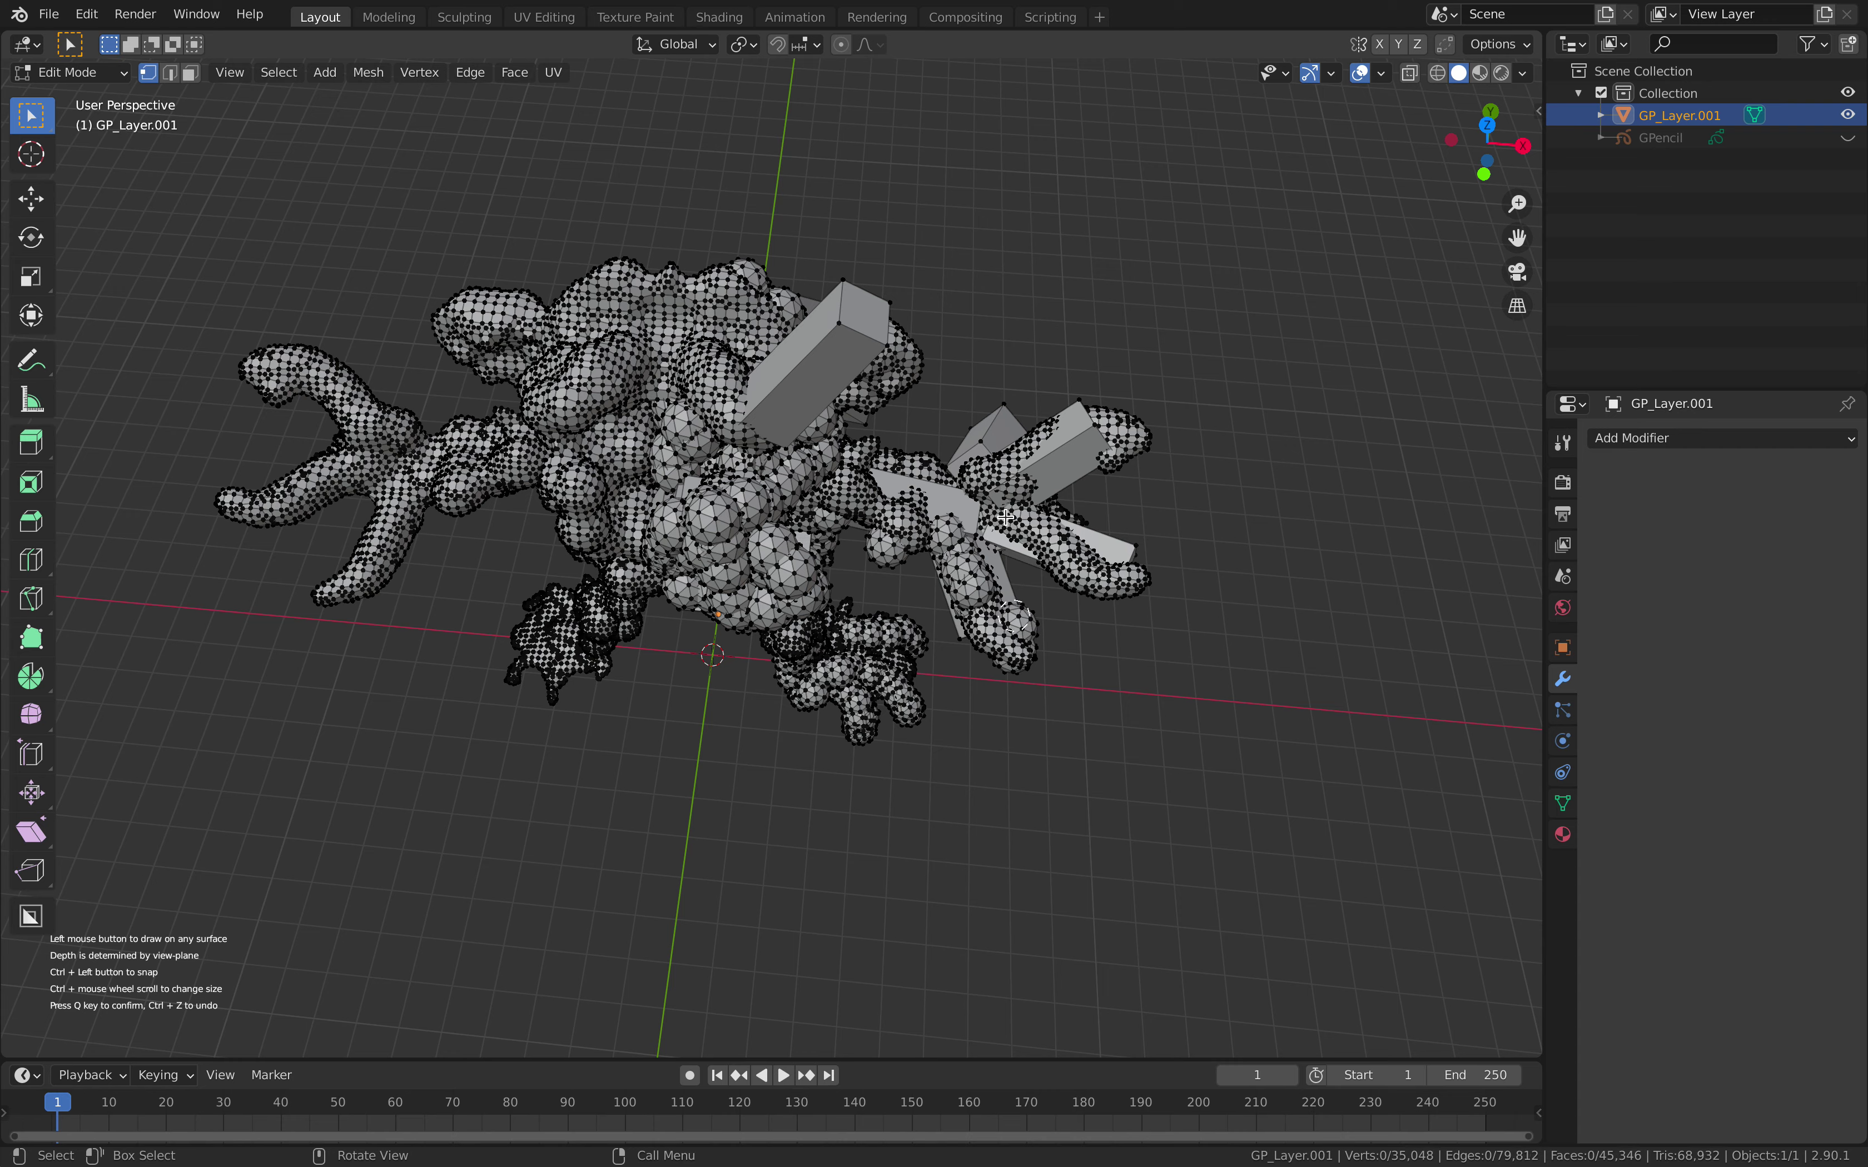
{"action": "left_click_drag", "start_coordinate": [1006, 518], "coordinate": [1148, 575], "text": "ctrl"}
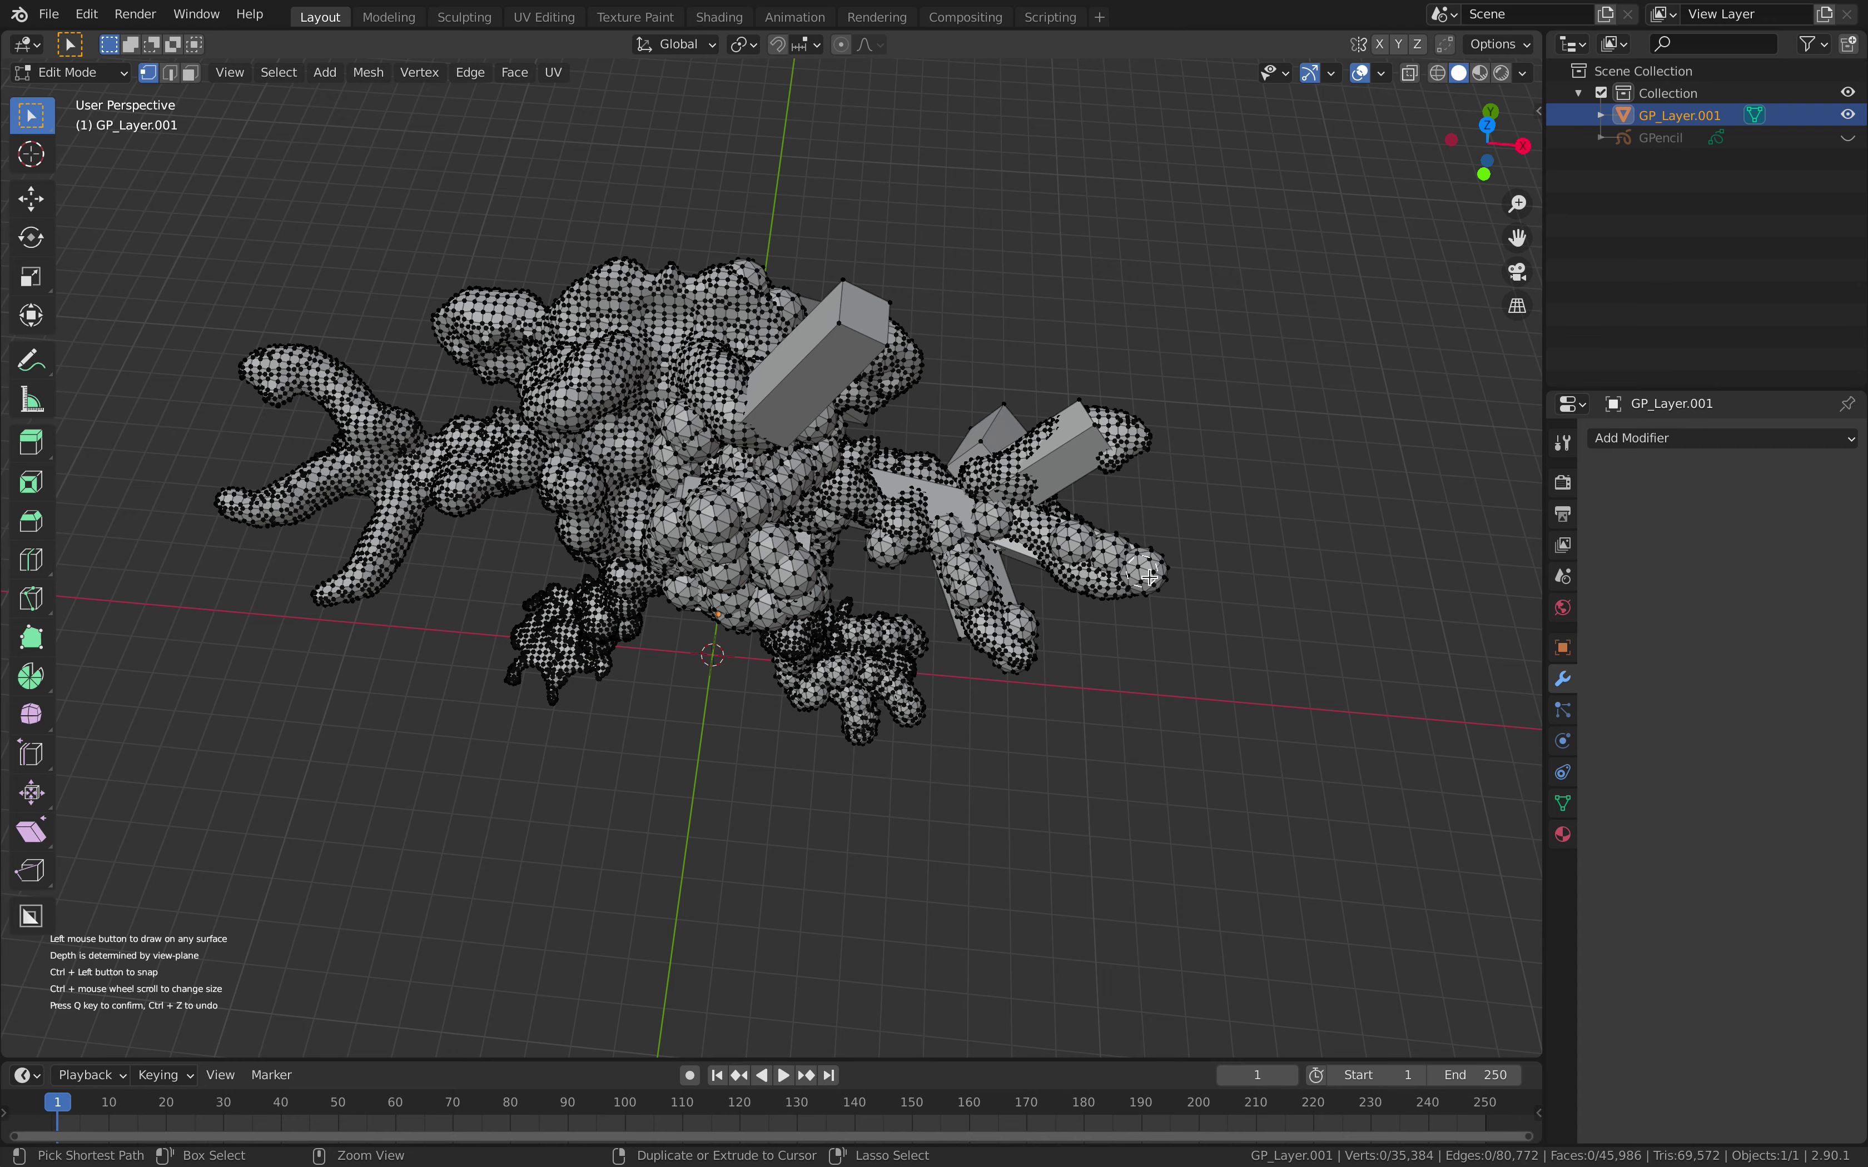
{"action": "left_click_drag", "start_coordinate": [1019, 469], "coordinate": [1138, 423], "text": "ctrl"}
- Add spheres along the horn block and onto the head at its base on the +X side
{"action": "left_click_drag", "start_coordinate": [827, 353], "coordinate": [855, 312], "text": "ctrl"}
{"action": "middle_click_drag", "start_coordinate": [791, 417], "coordinate": [804, 312]}
{"action": "left_click_drag", "start_coordinate": [785, 337], "coordinate": [739, 372], "text": "ctrl"}
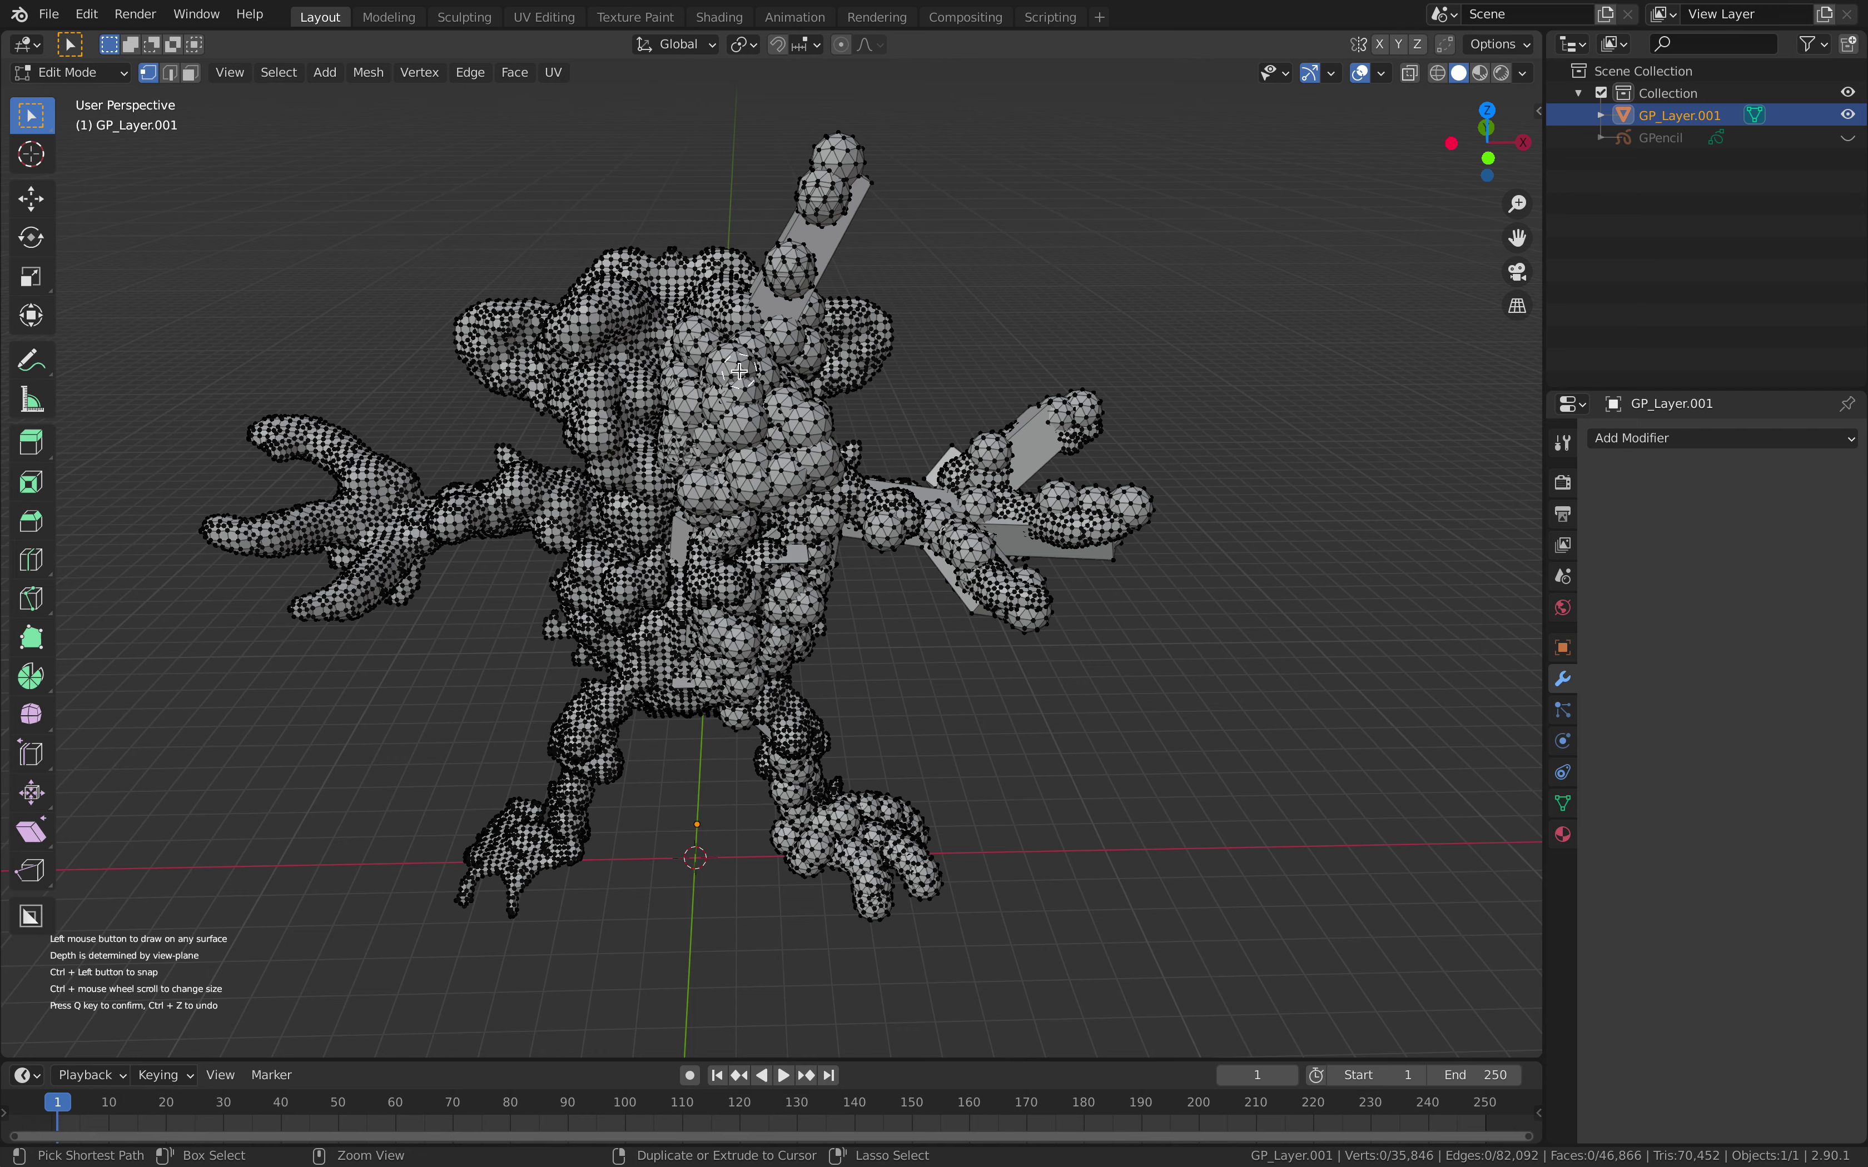
- Return to Object Mode and add a voxel Remesh modifier with a 0.2 m voxel size and Smooth Shading
{"action": "left_click", "coordinate": [69, 72]}
{"action": "left_click", "coordinate": [62, 91]}
{"action": "left_click", "coordinate": [1629, 438]}
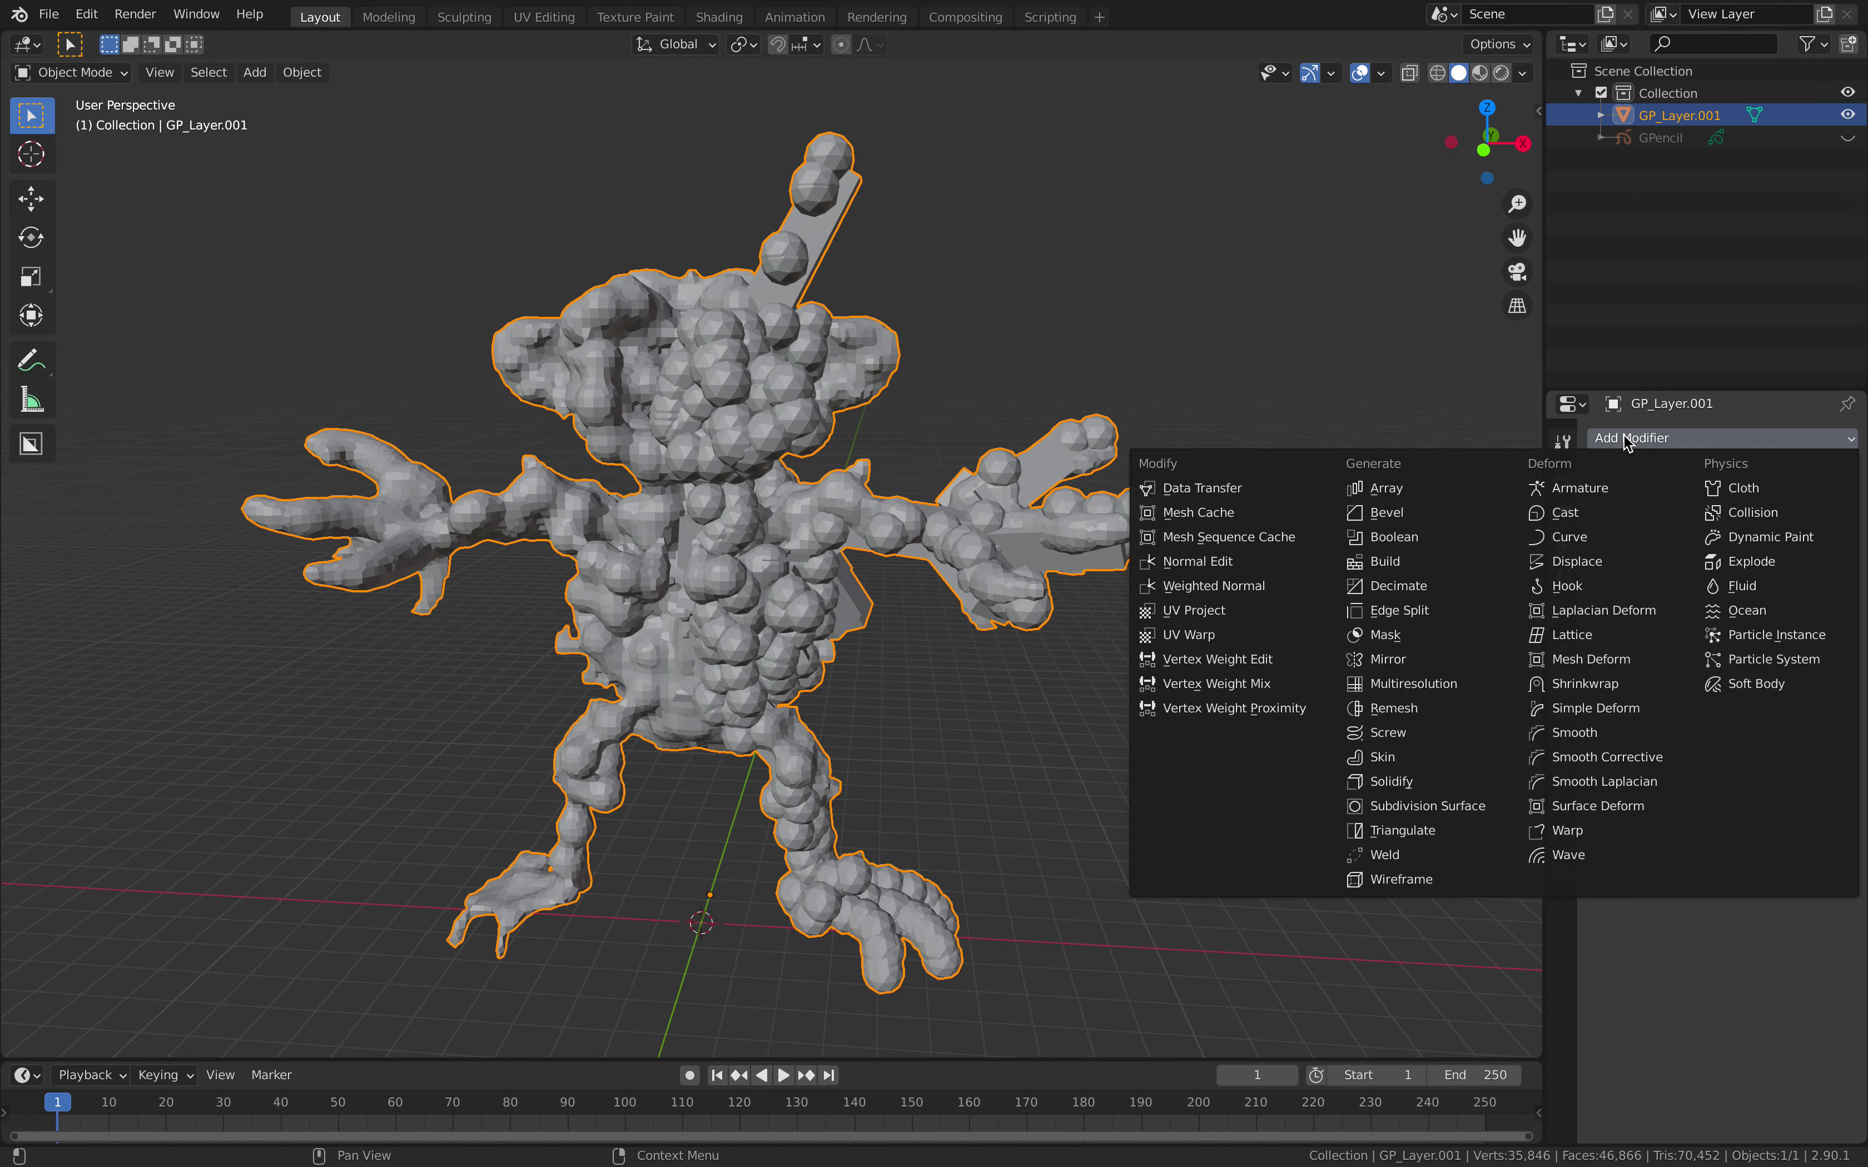
{"action": "left_click", "coordinate": [1318, 695]}
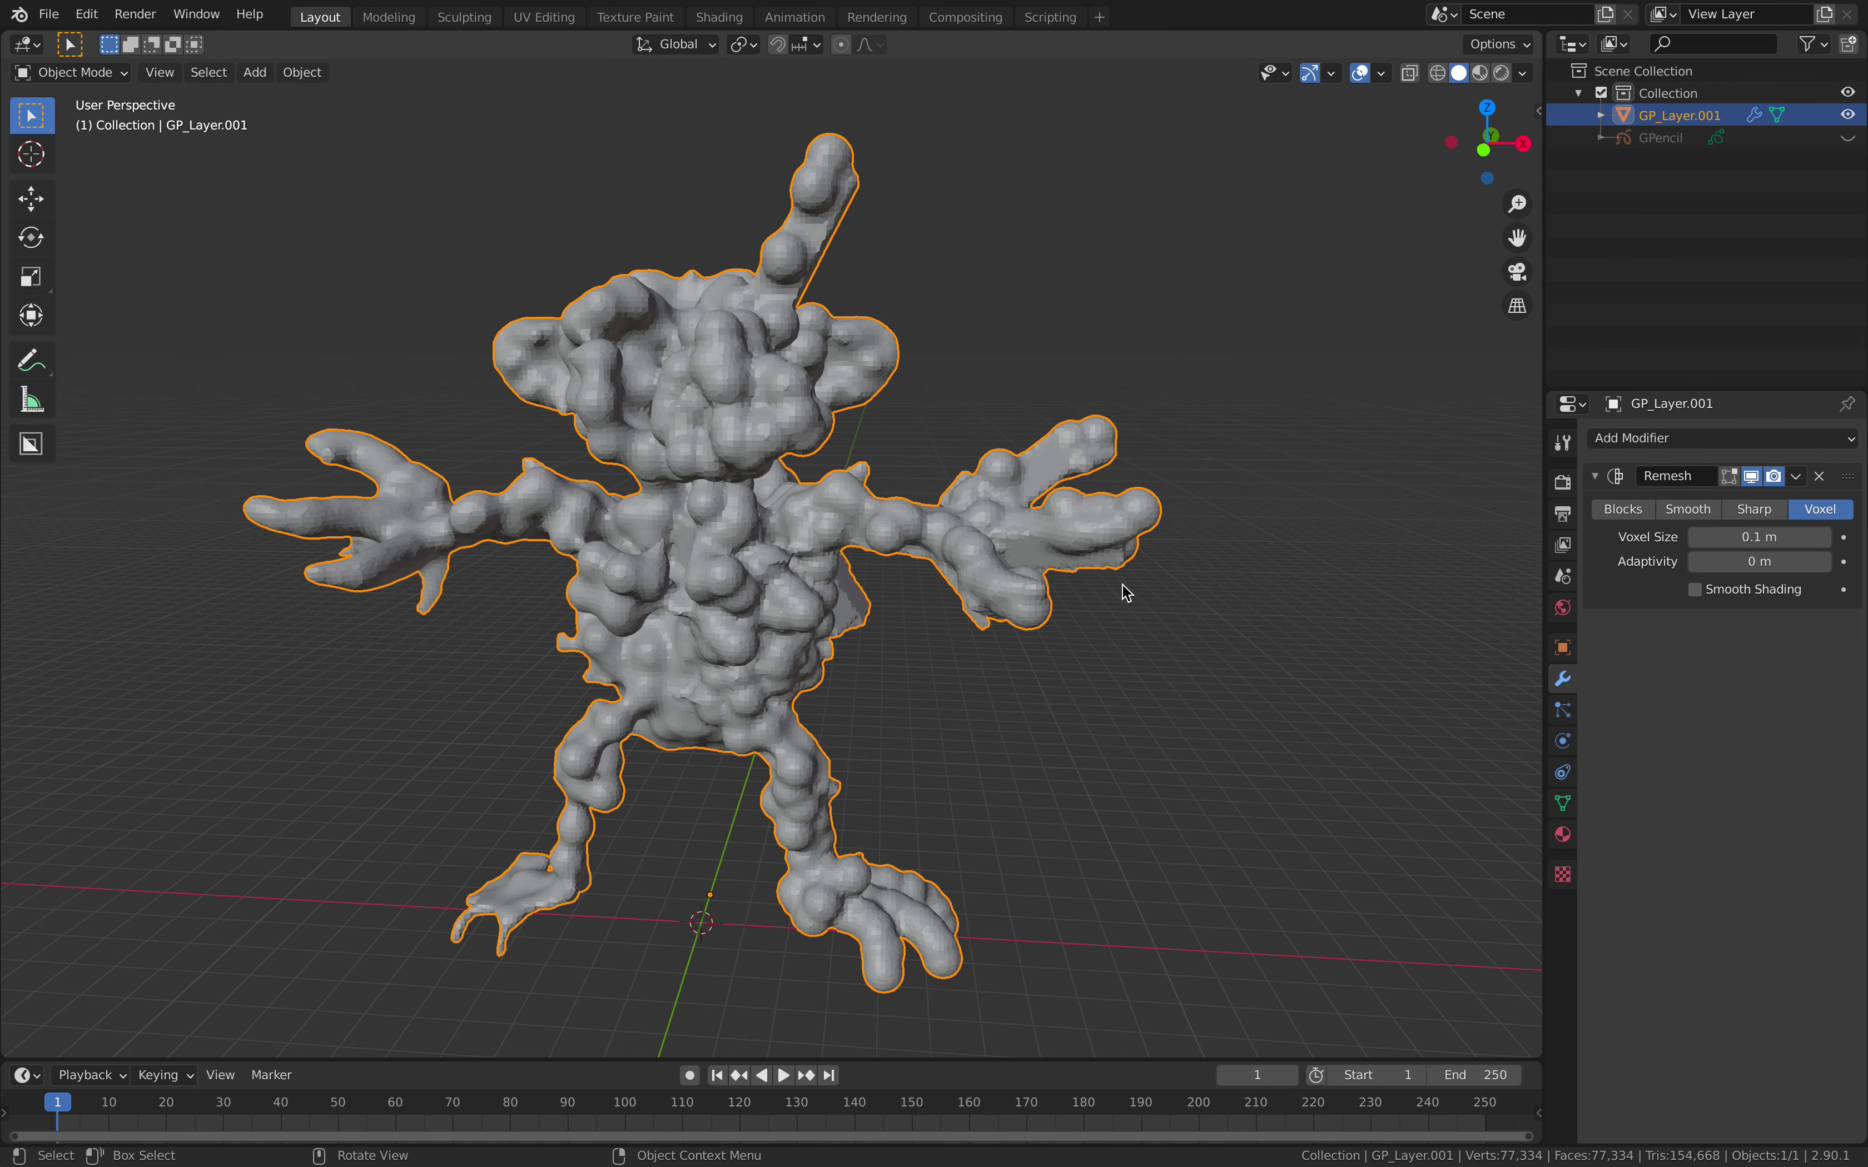
{"action": "key", "text": "Return"}
{"action": "left_click", "coordinate": [1763, 538]}
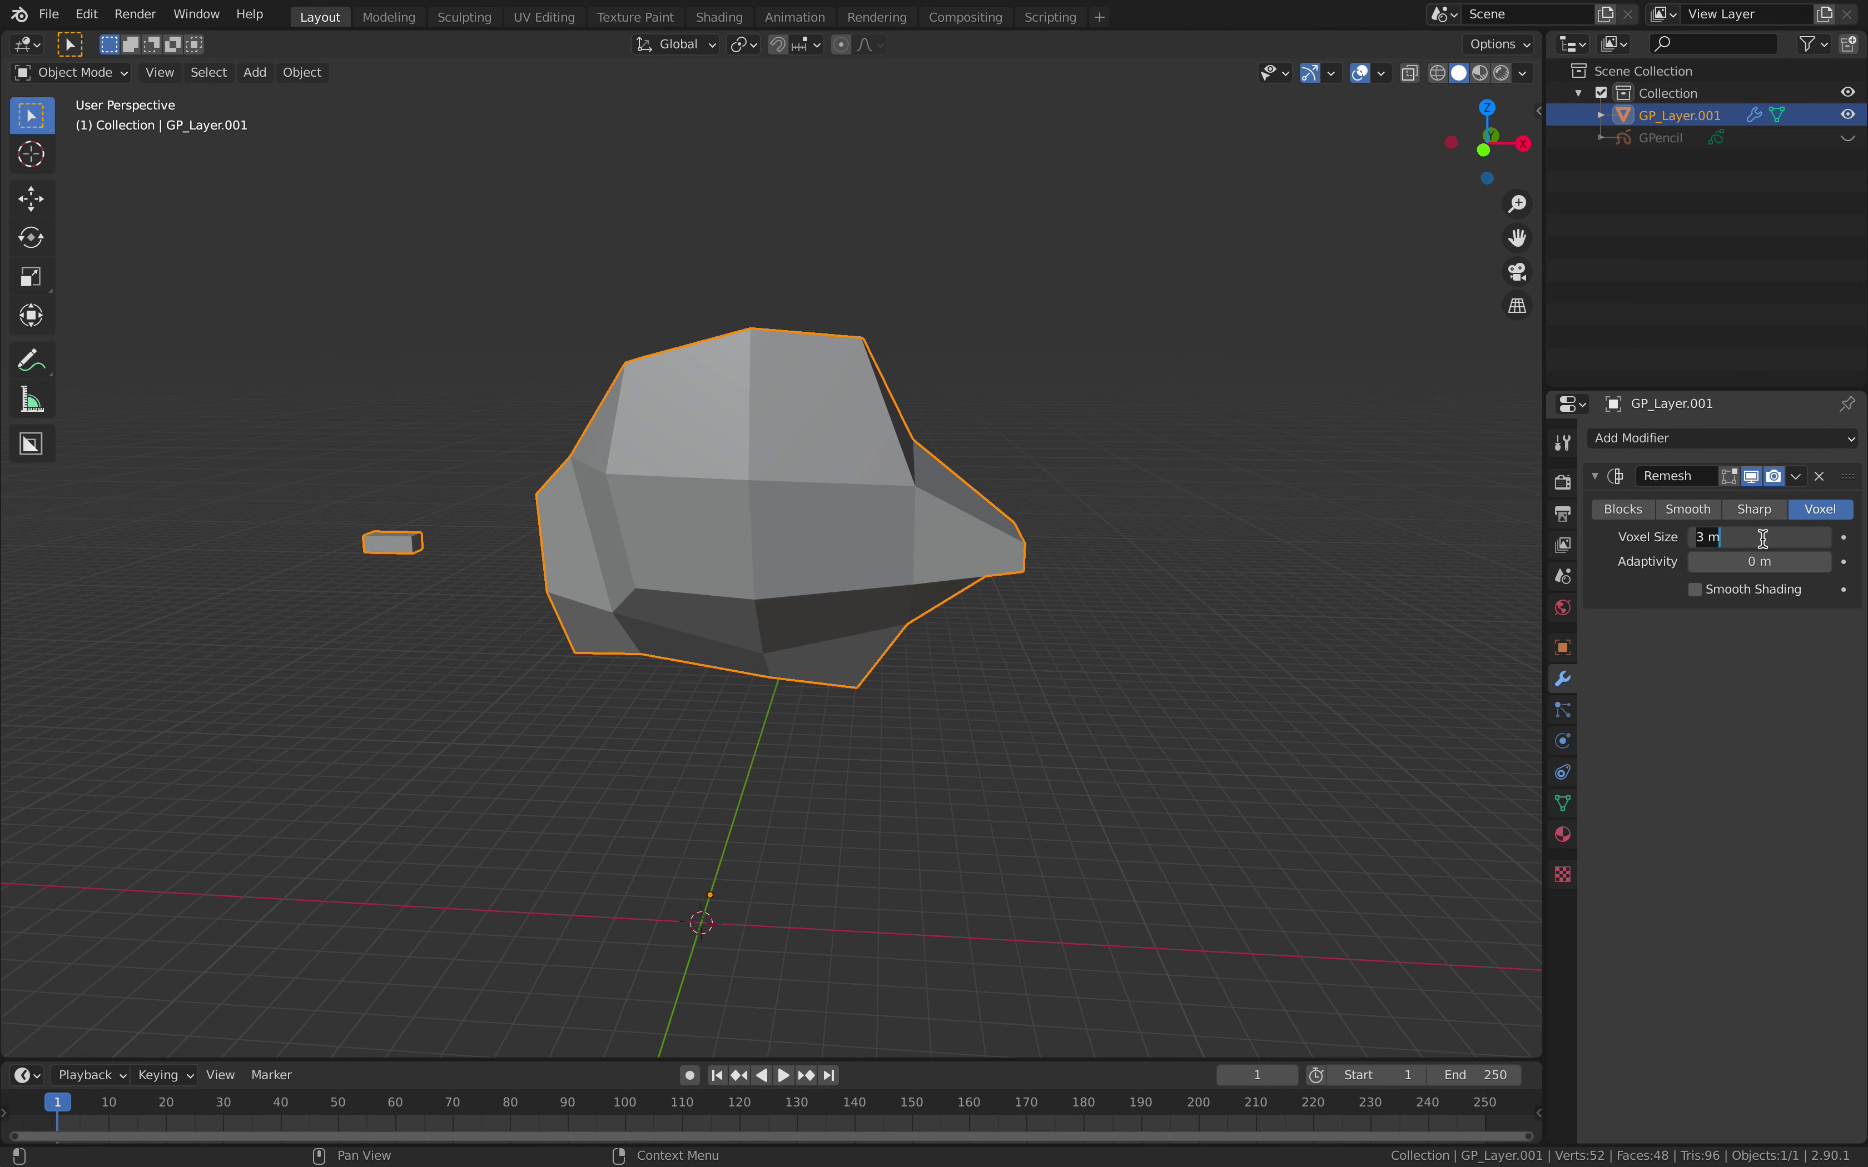
{"action": "key", "text": "Return"}
{"action": "left_click", "coordinate": [1736, 596]}
- Add a Mirror modifier on X, place it above the Remesh modifier and enable Bisect on X
{"action": "left_click", "coordinate": [1714, 438]}
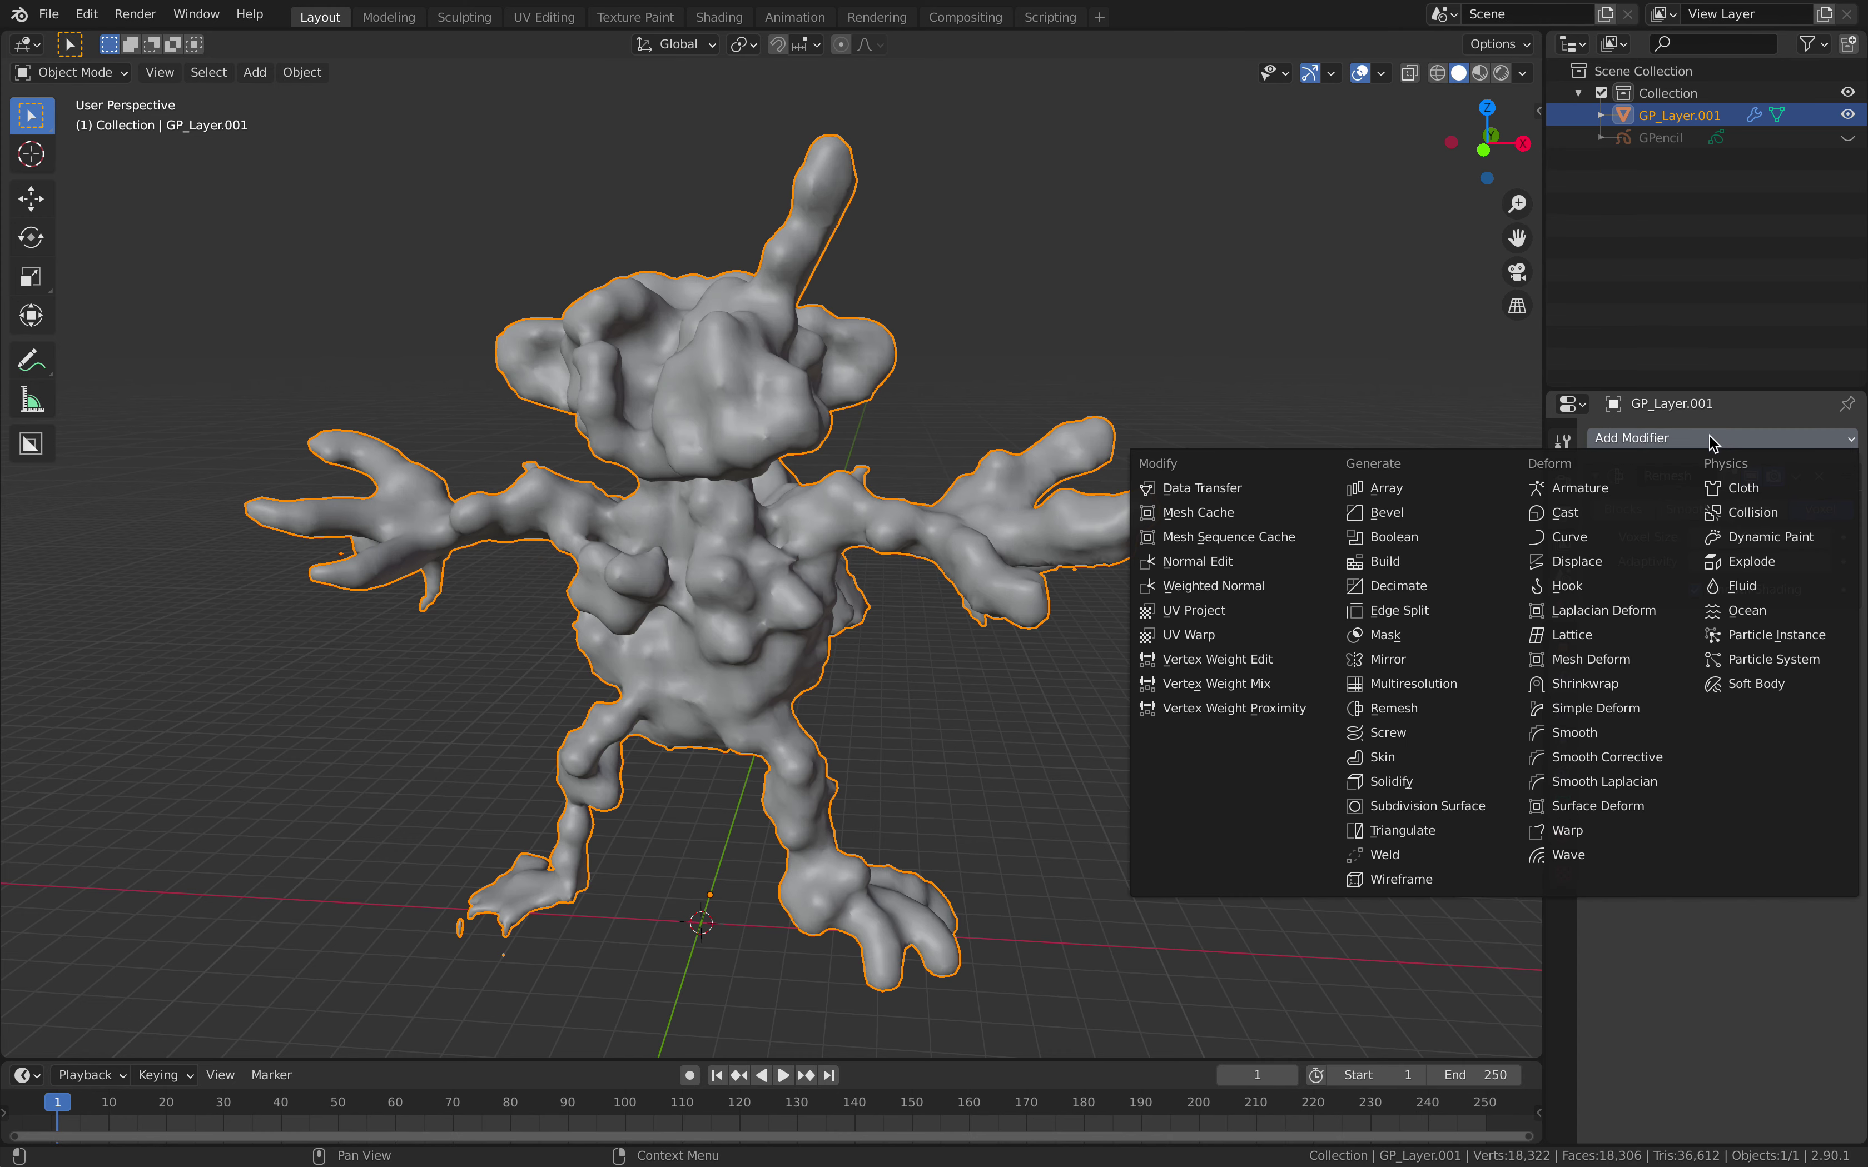
{"action": "left_click", "coordinate": [1458, 662]}
{"action": "scroll", "coordinate": [1848, 533], "scroll_direction": "down", "scroll_amount": 4}
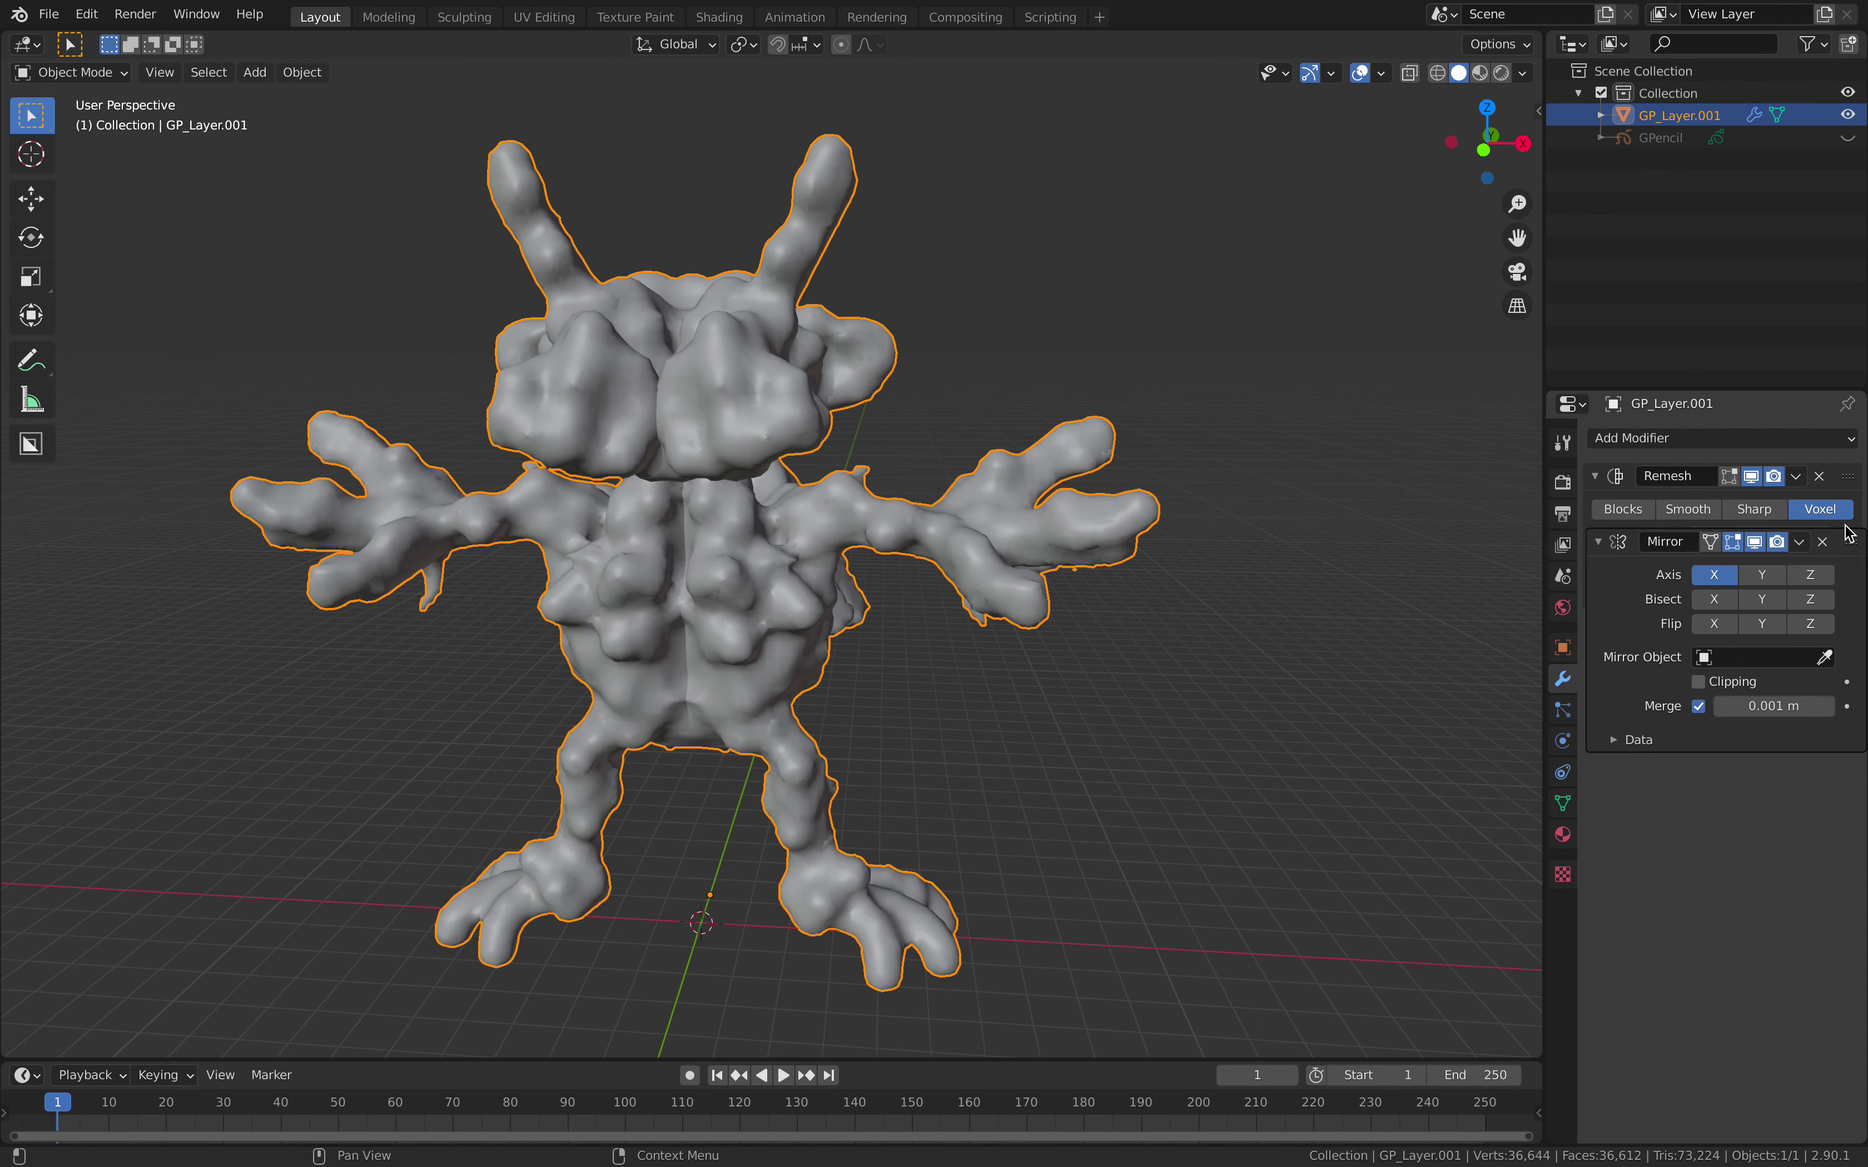
{"action": "left_click_drag", "start_coordinate": [1847, 538], "coordinate": [1847, 473]}
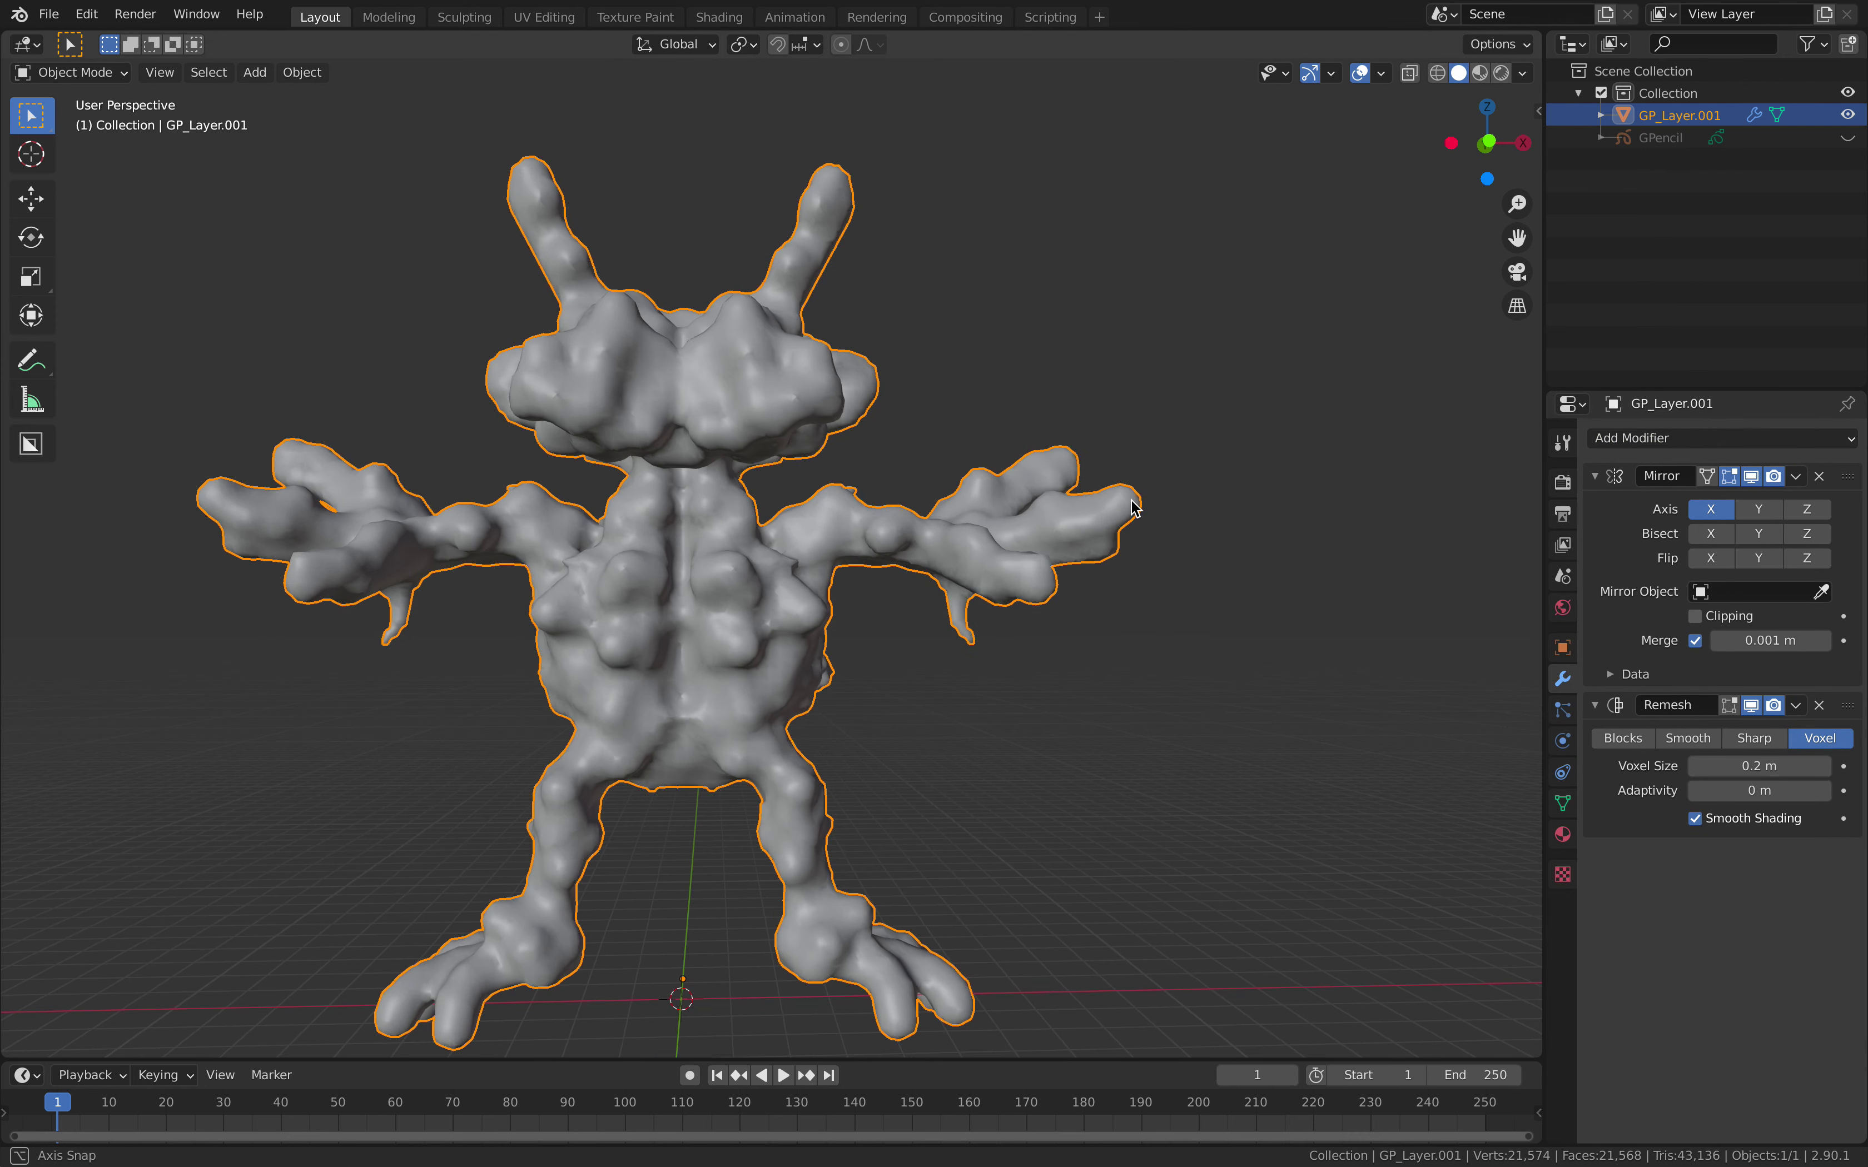
{"action": "middle_click_drag", "start_coordinate": [1134, 507], "coordinate": [1267, 518], "text": "shift"}
{"action": "left_click", "coordinate": [1710, 537]}
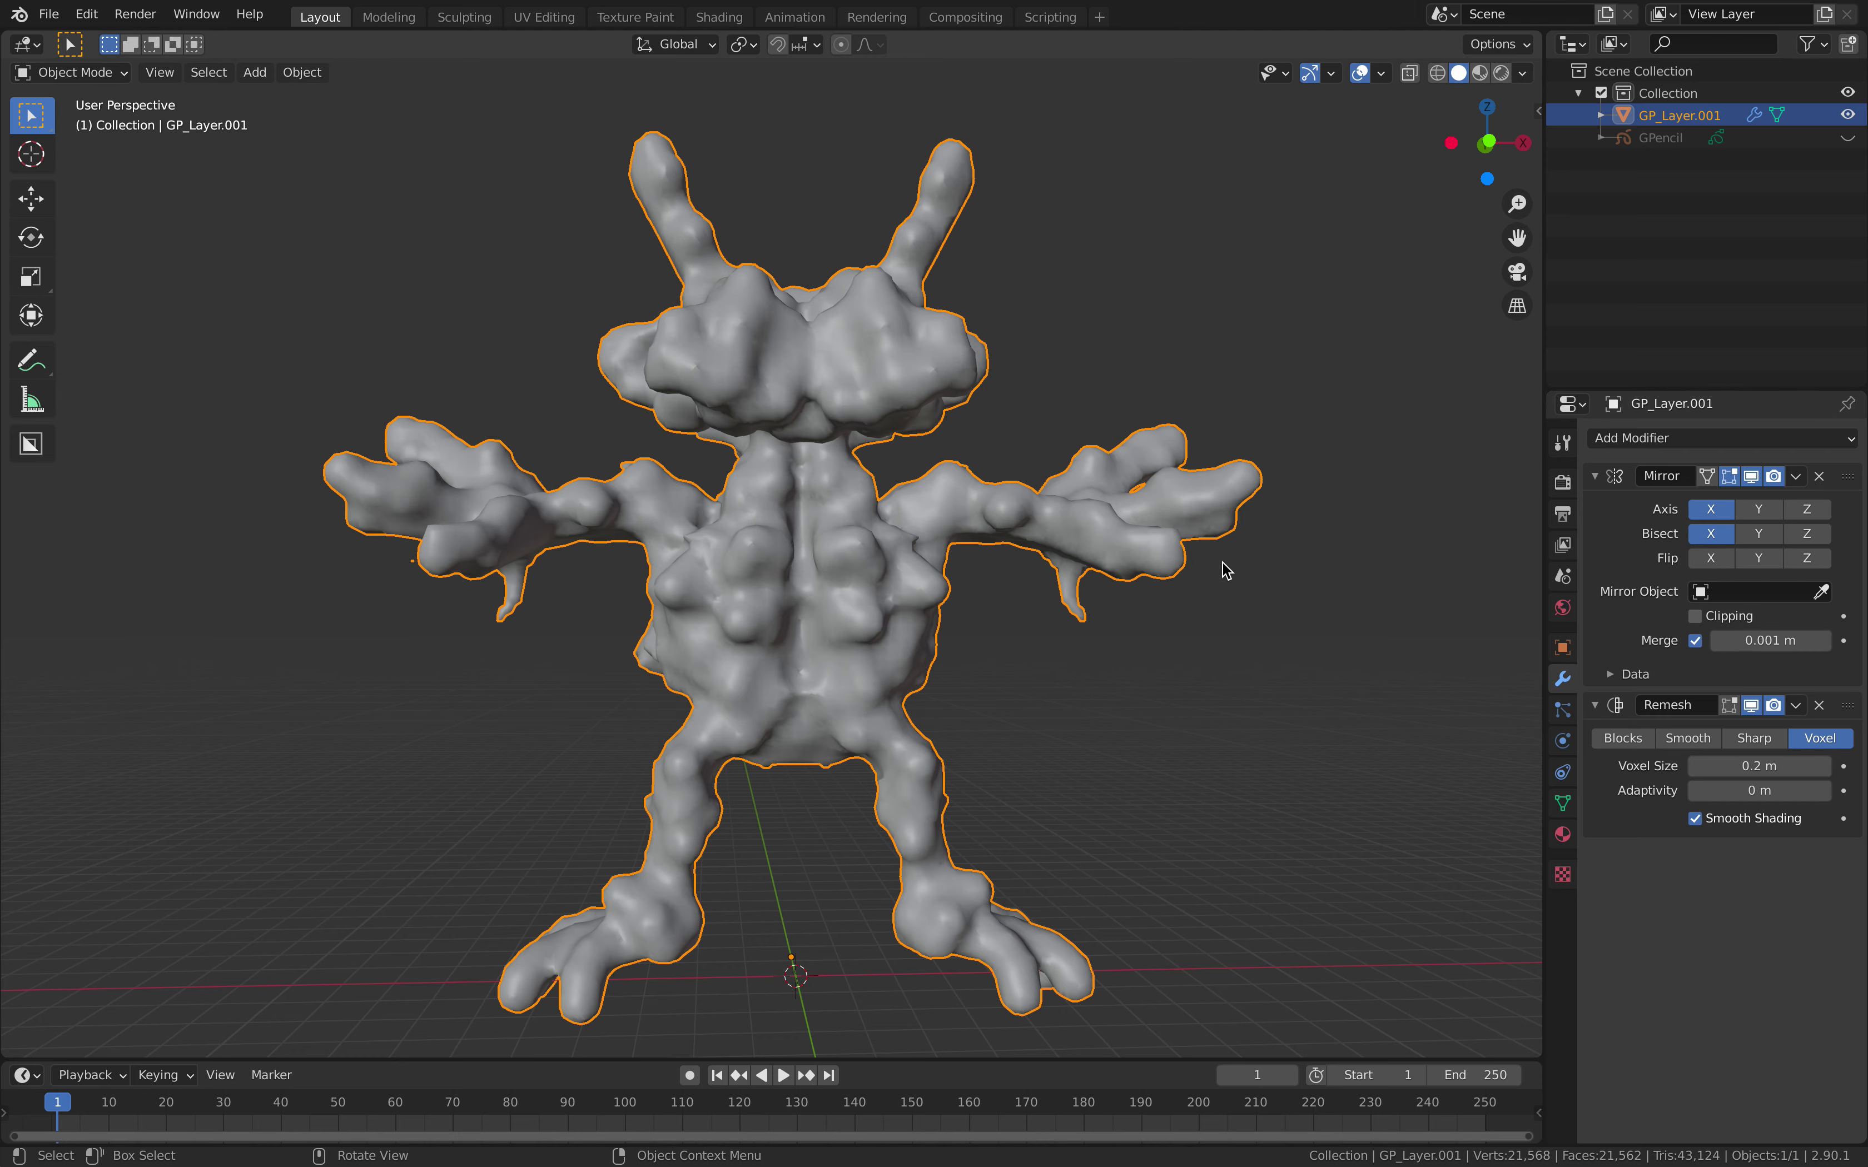
- Try flipping the mirror's bisect side on X and switch the flip back off
{"action": "left_click", "coordinate": [1712, 560]}
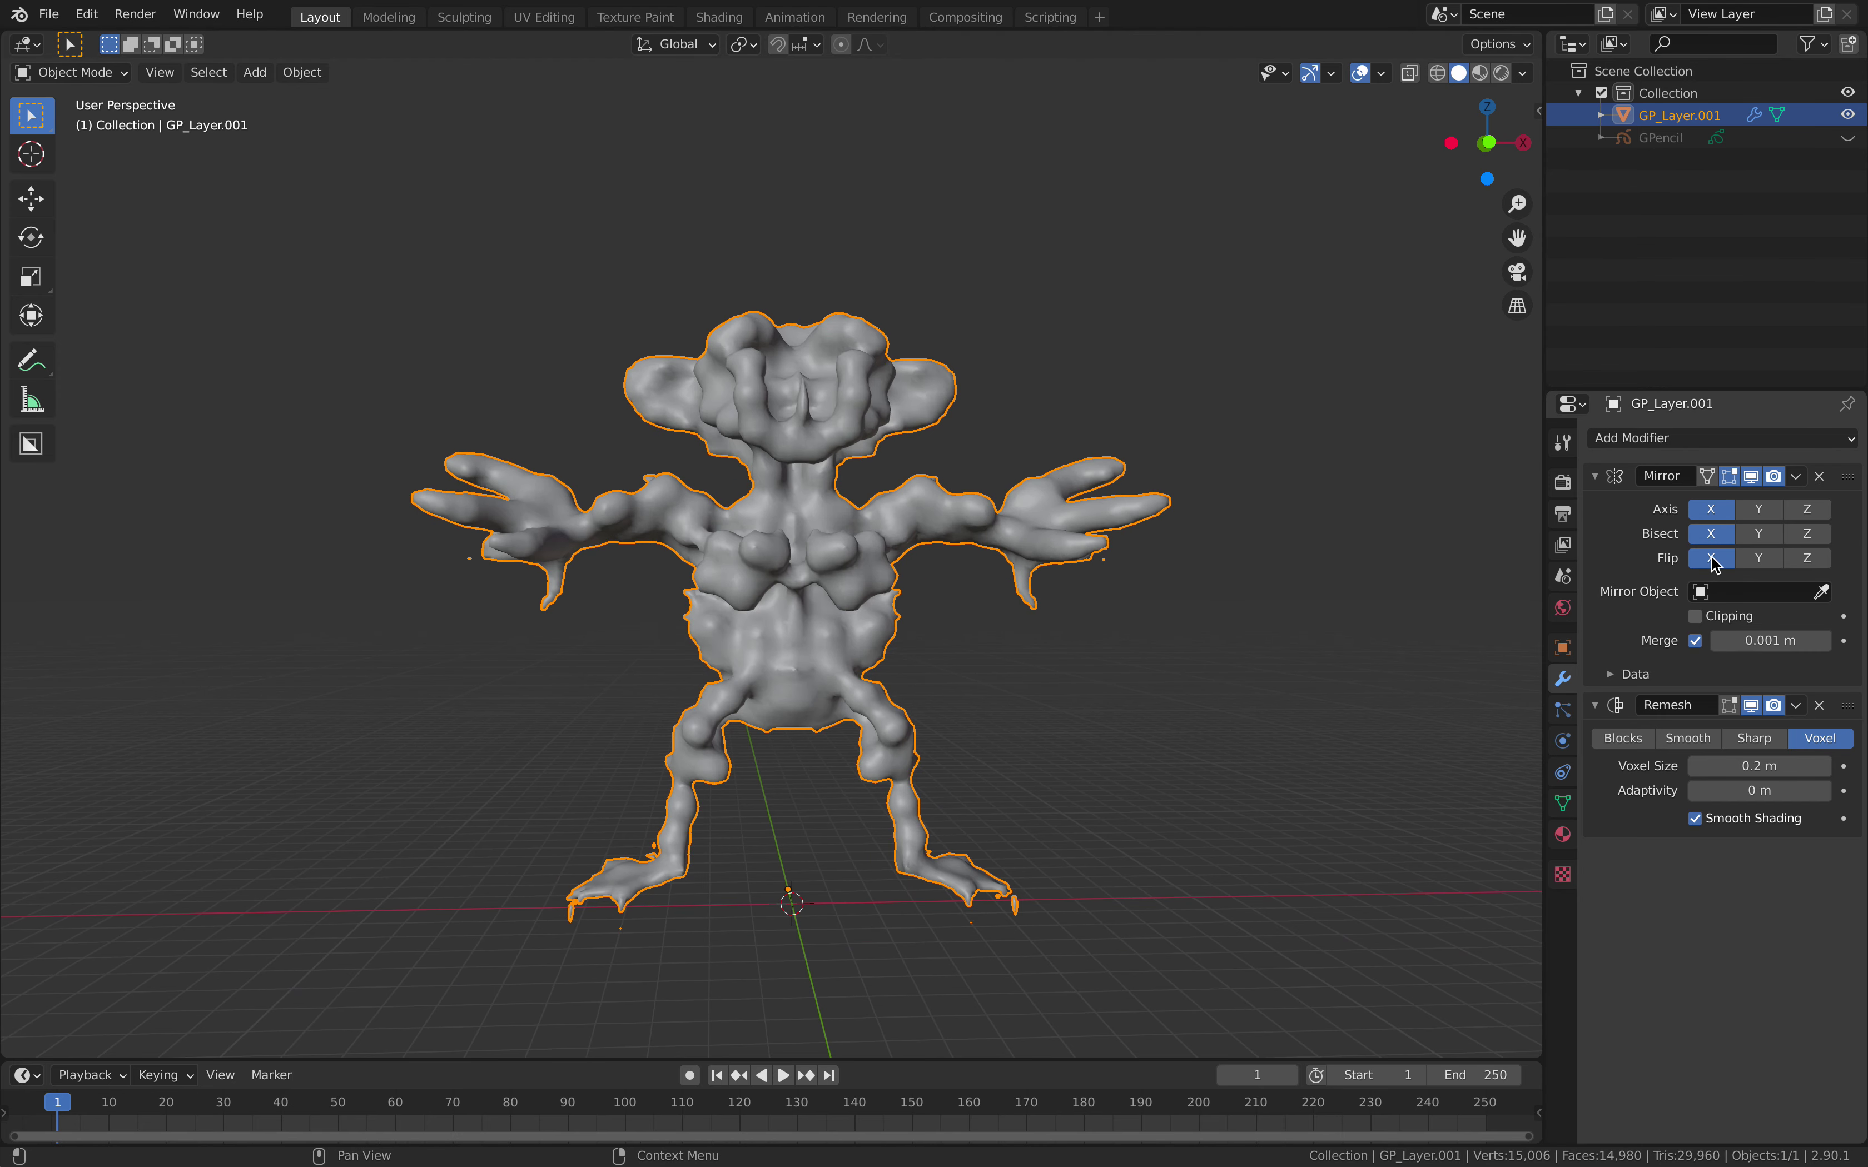
{"action": "left_click", "coordinate": [1712, 559]}
{"action": "left_click", "coordinate": [1712, 559]}
{"action": "left_click", "coordinate": [1712, 560]}
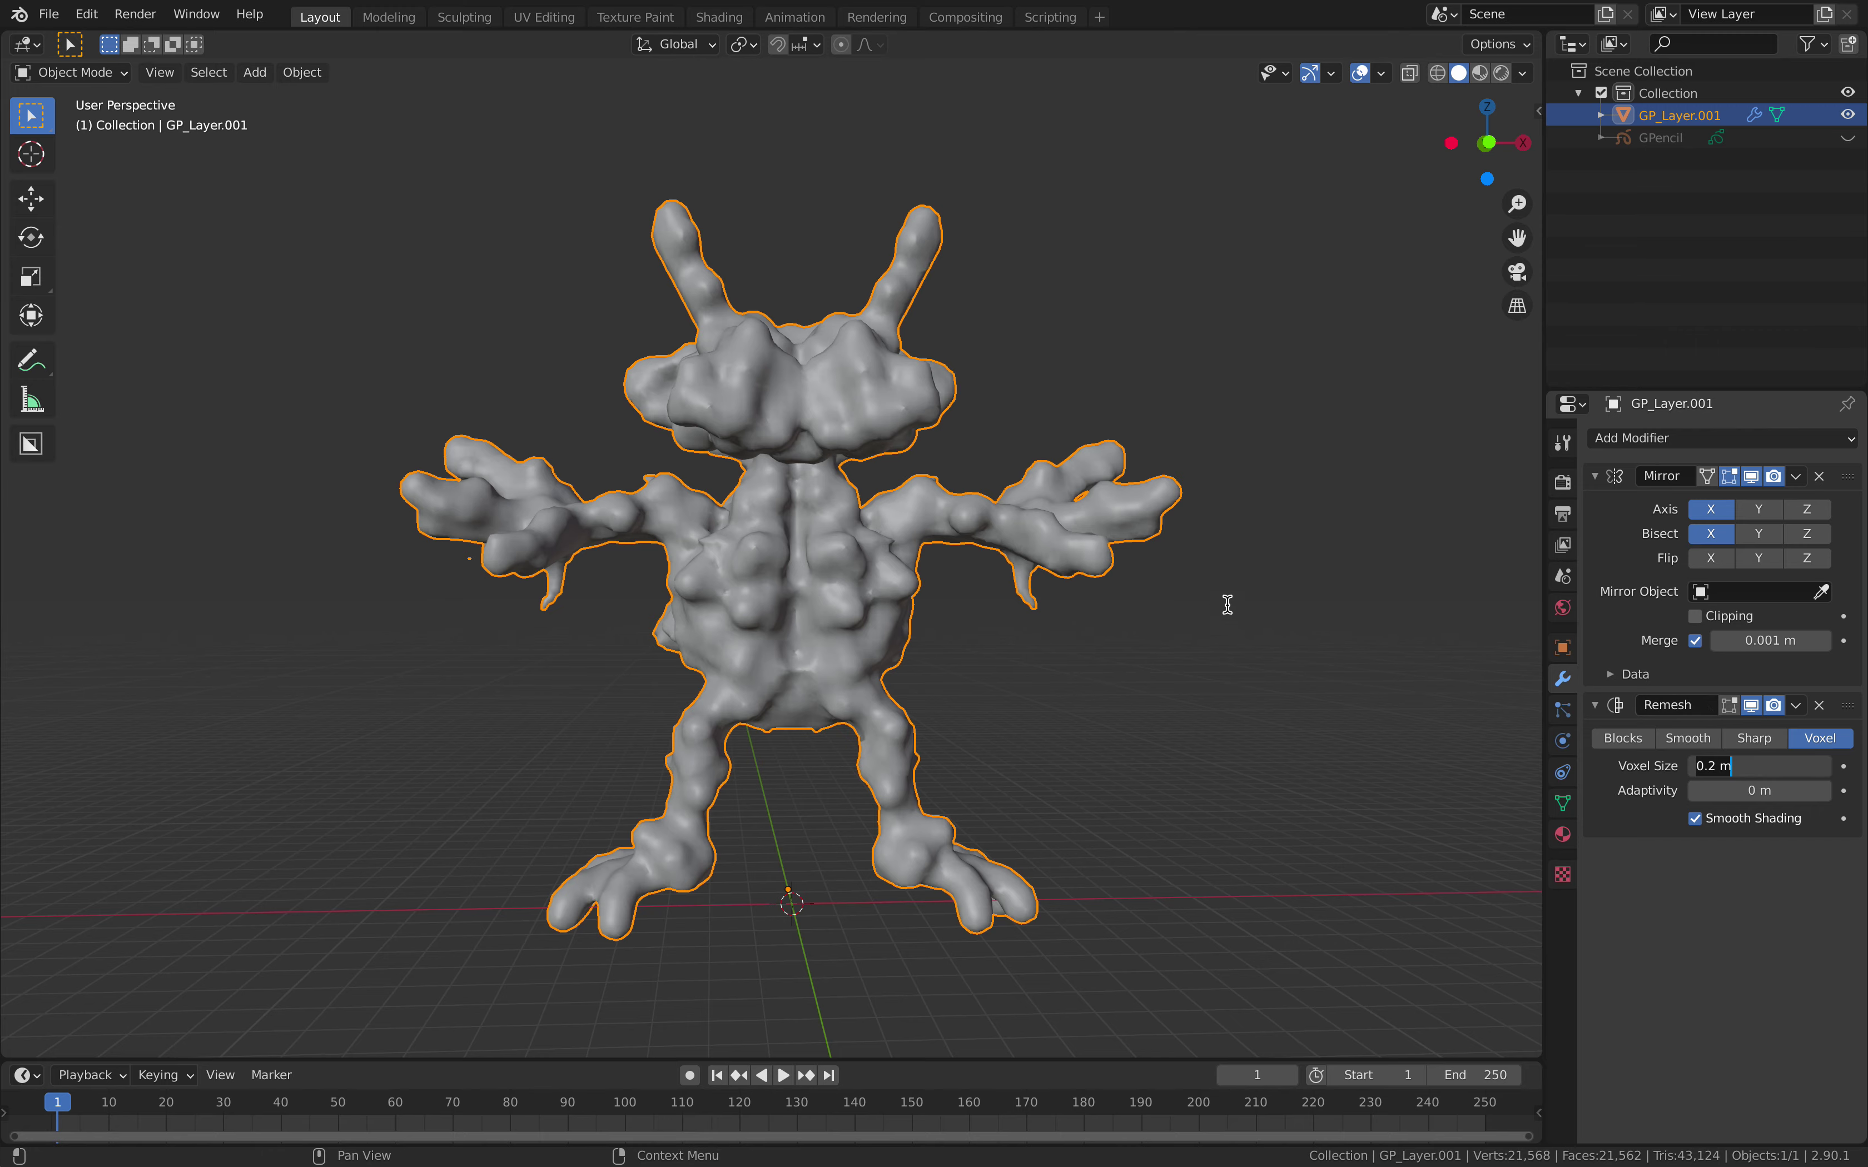
- Apply the Mirror and Remesh modifiers to the creature mesh
{"action": "middle_click_drag", "start_coordinate": [1054, 603], "coordinate": [729, 695]}
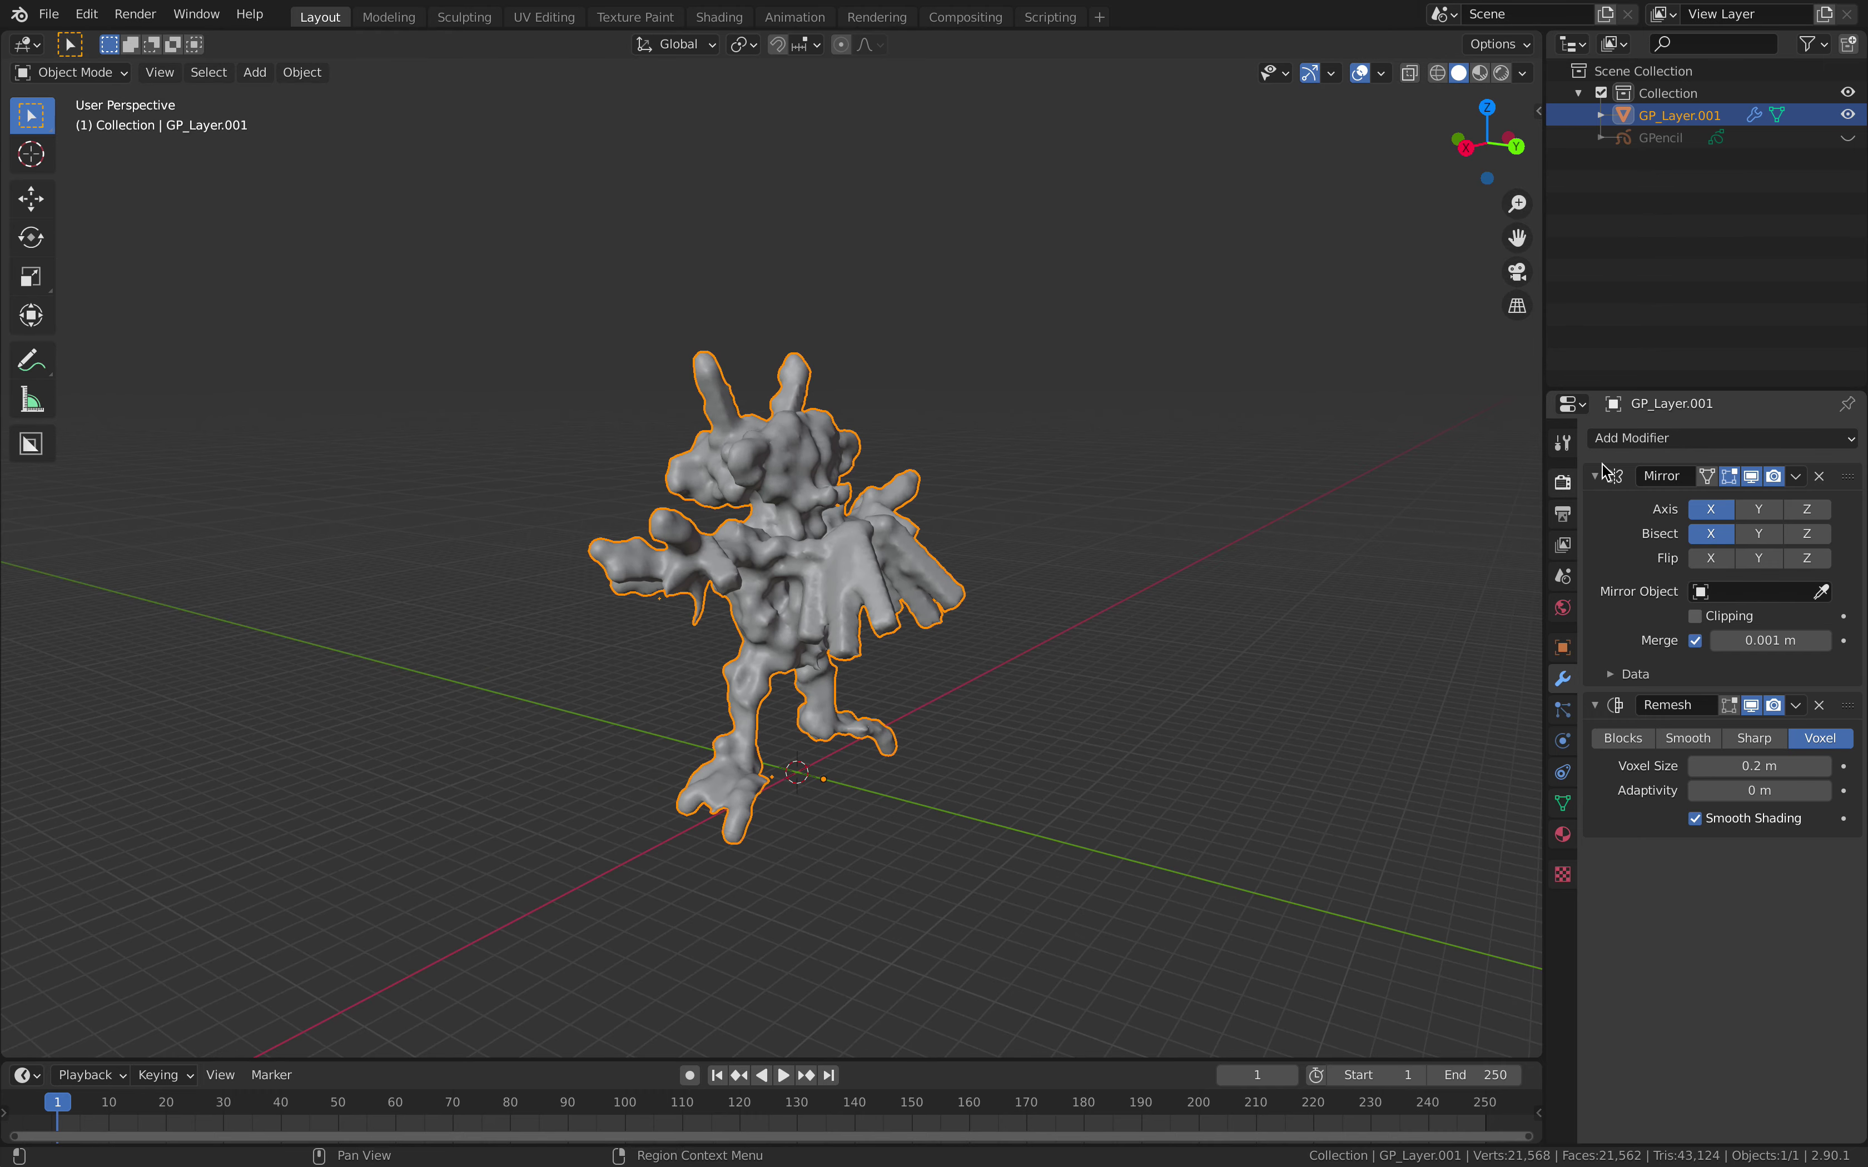
{"action": "key", "text": "ctrl+a"}
{"action": "key", "text": "a"}
{"action": "middle_click_drag", "start_coordinate": [1069, 471], "coordinate": [834, 442]}
{"action": "left_click", "coordinate": [1611, 476]}
{"action": "key", "text": "ctrl+a"}
- Enter Sculpt Mode in the right orthographic view and choose the Grab brush with a 321 px radius
{"action": "left_click", "coordinate": [116, 72]}
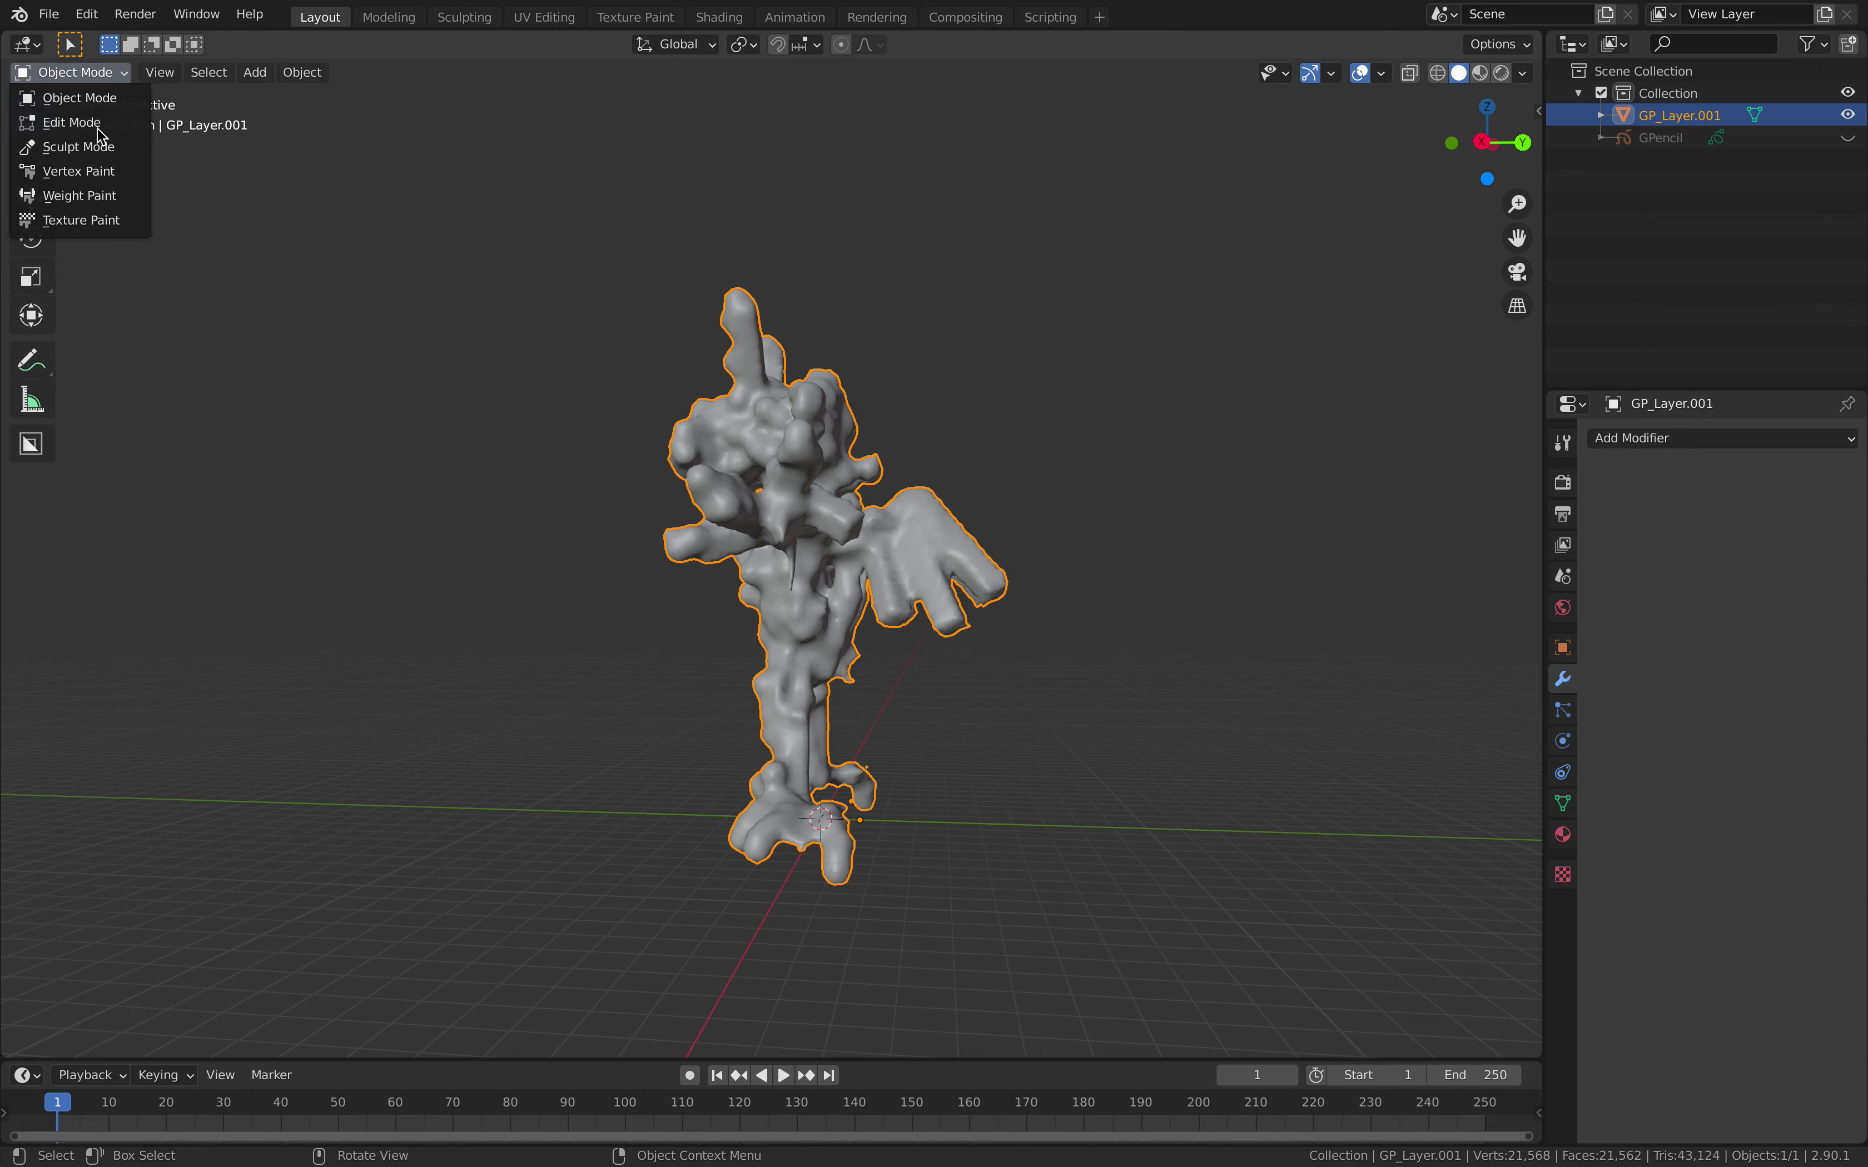
{"action": "left_click", "coordinate": [47, 149]}
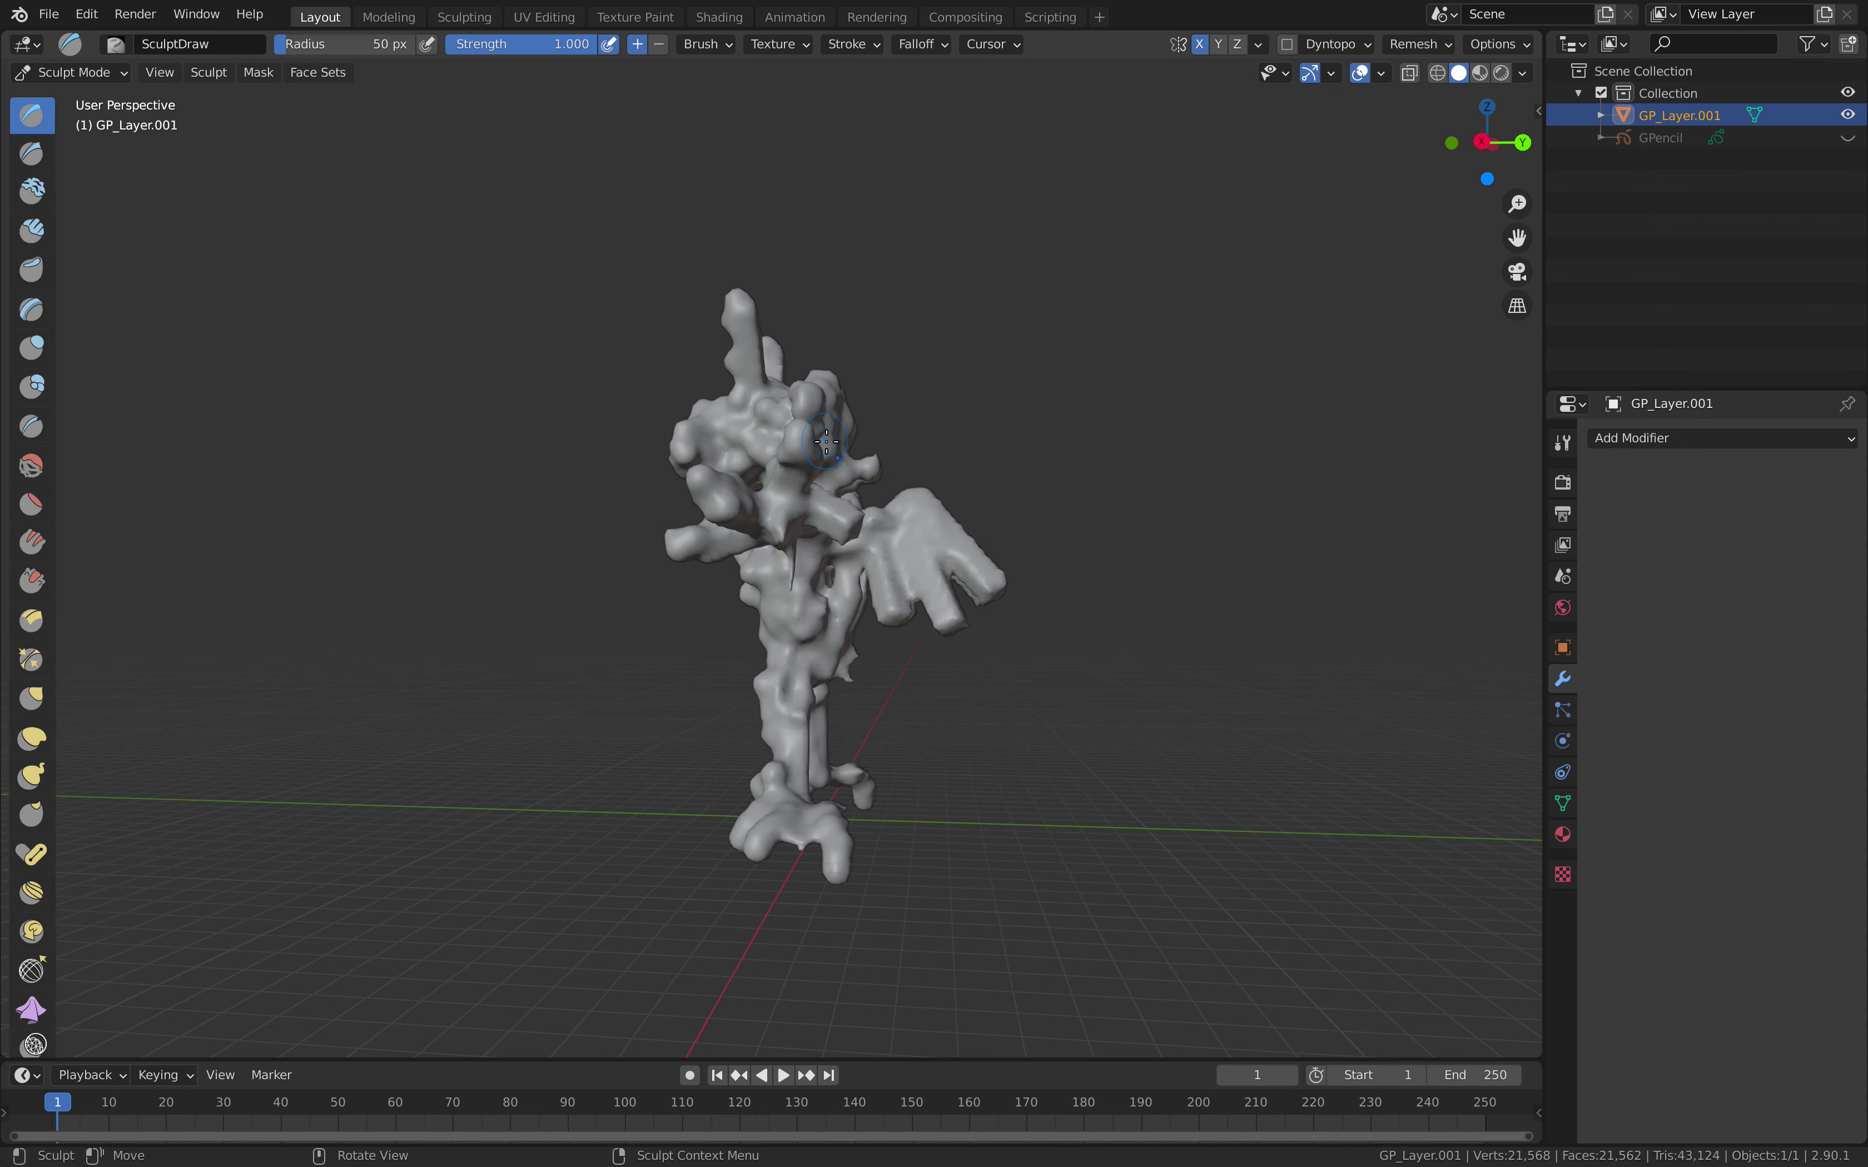
{"action": "left_click", "coordinate": [1486, 143]}
{"action": "left_click", "coordinate": [1486, 142]}
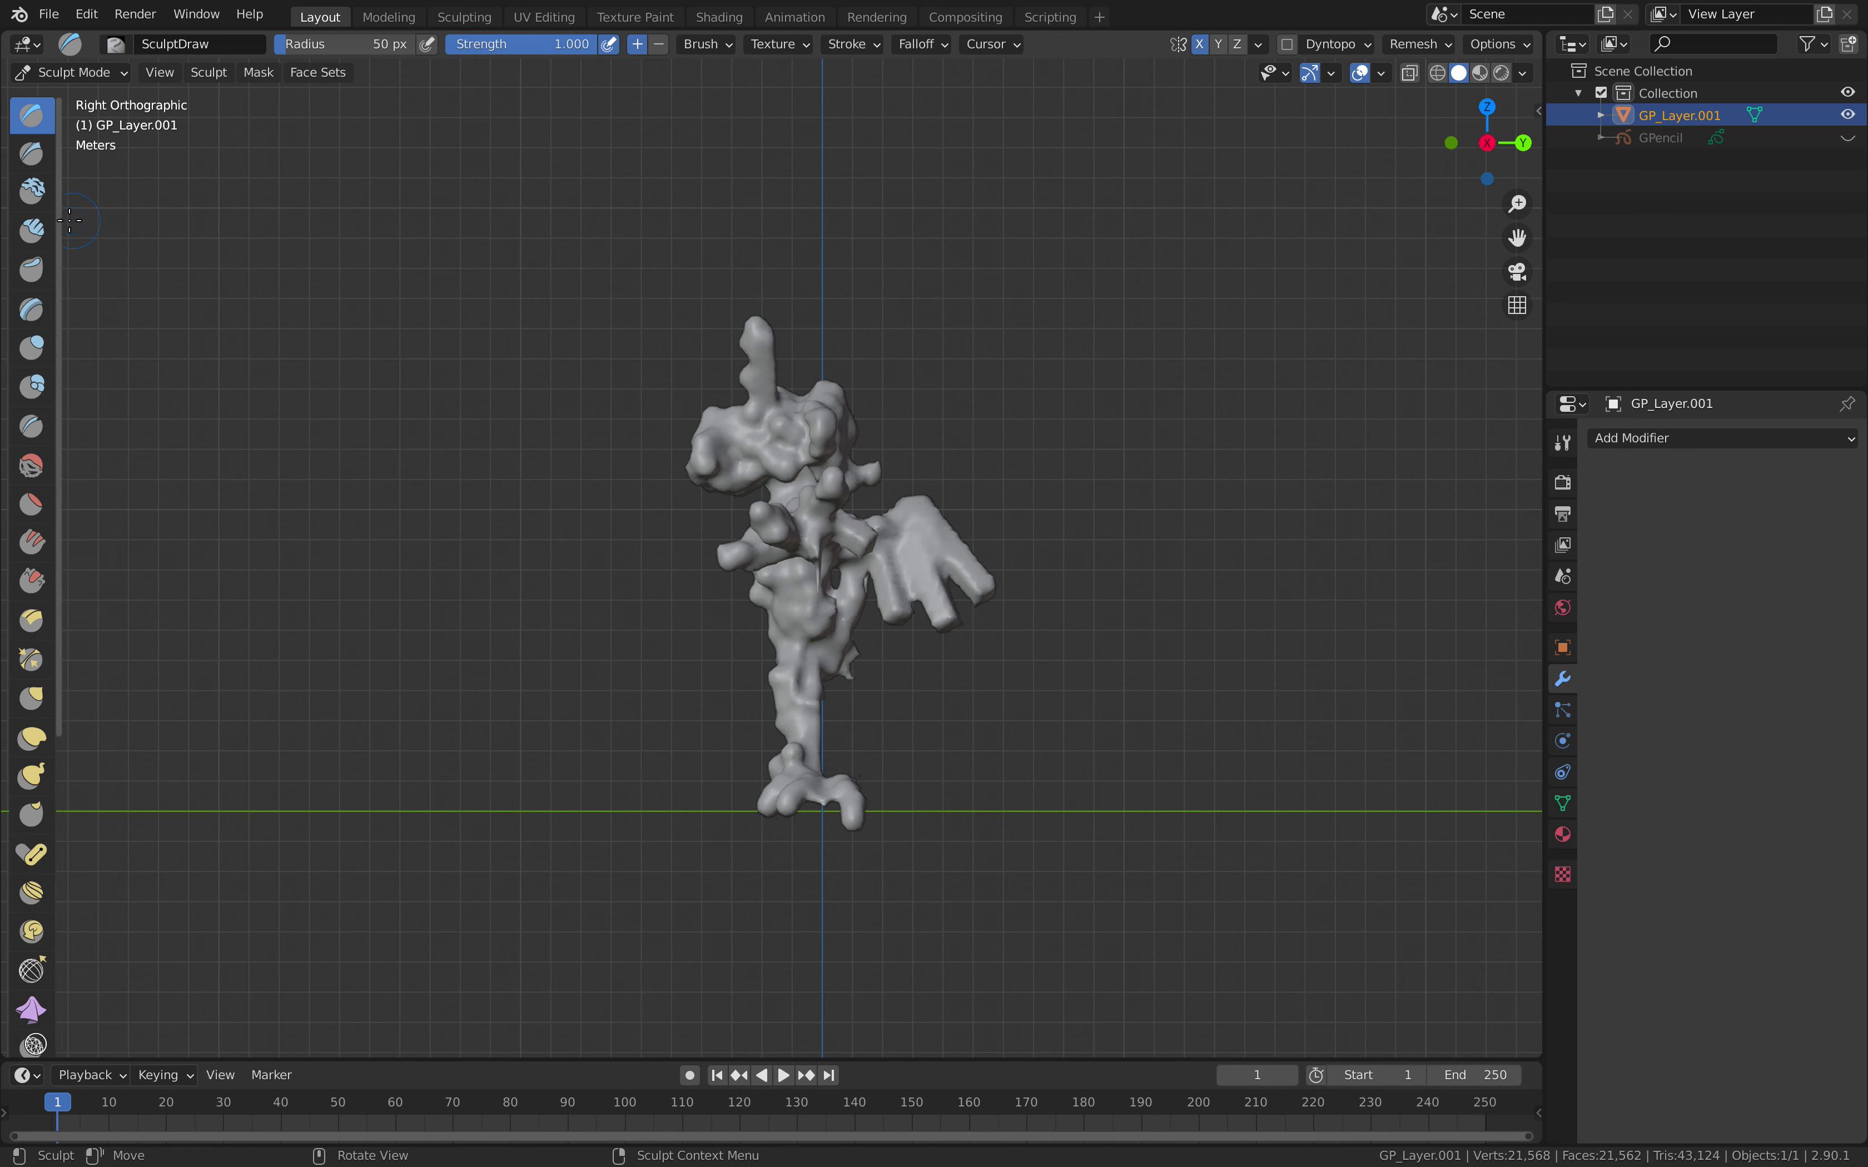
{"action": "left_click_drag", "start_coordinate": [65, 219], "coordinate": [227, 236]}
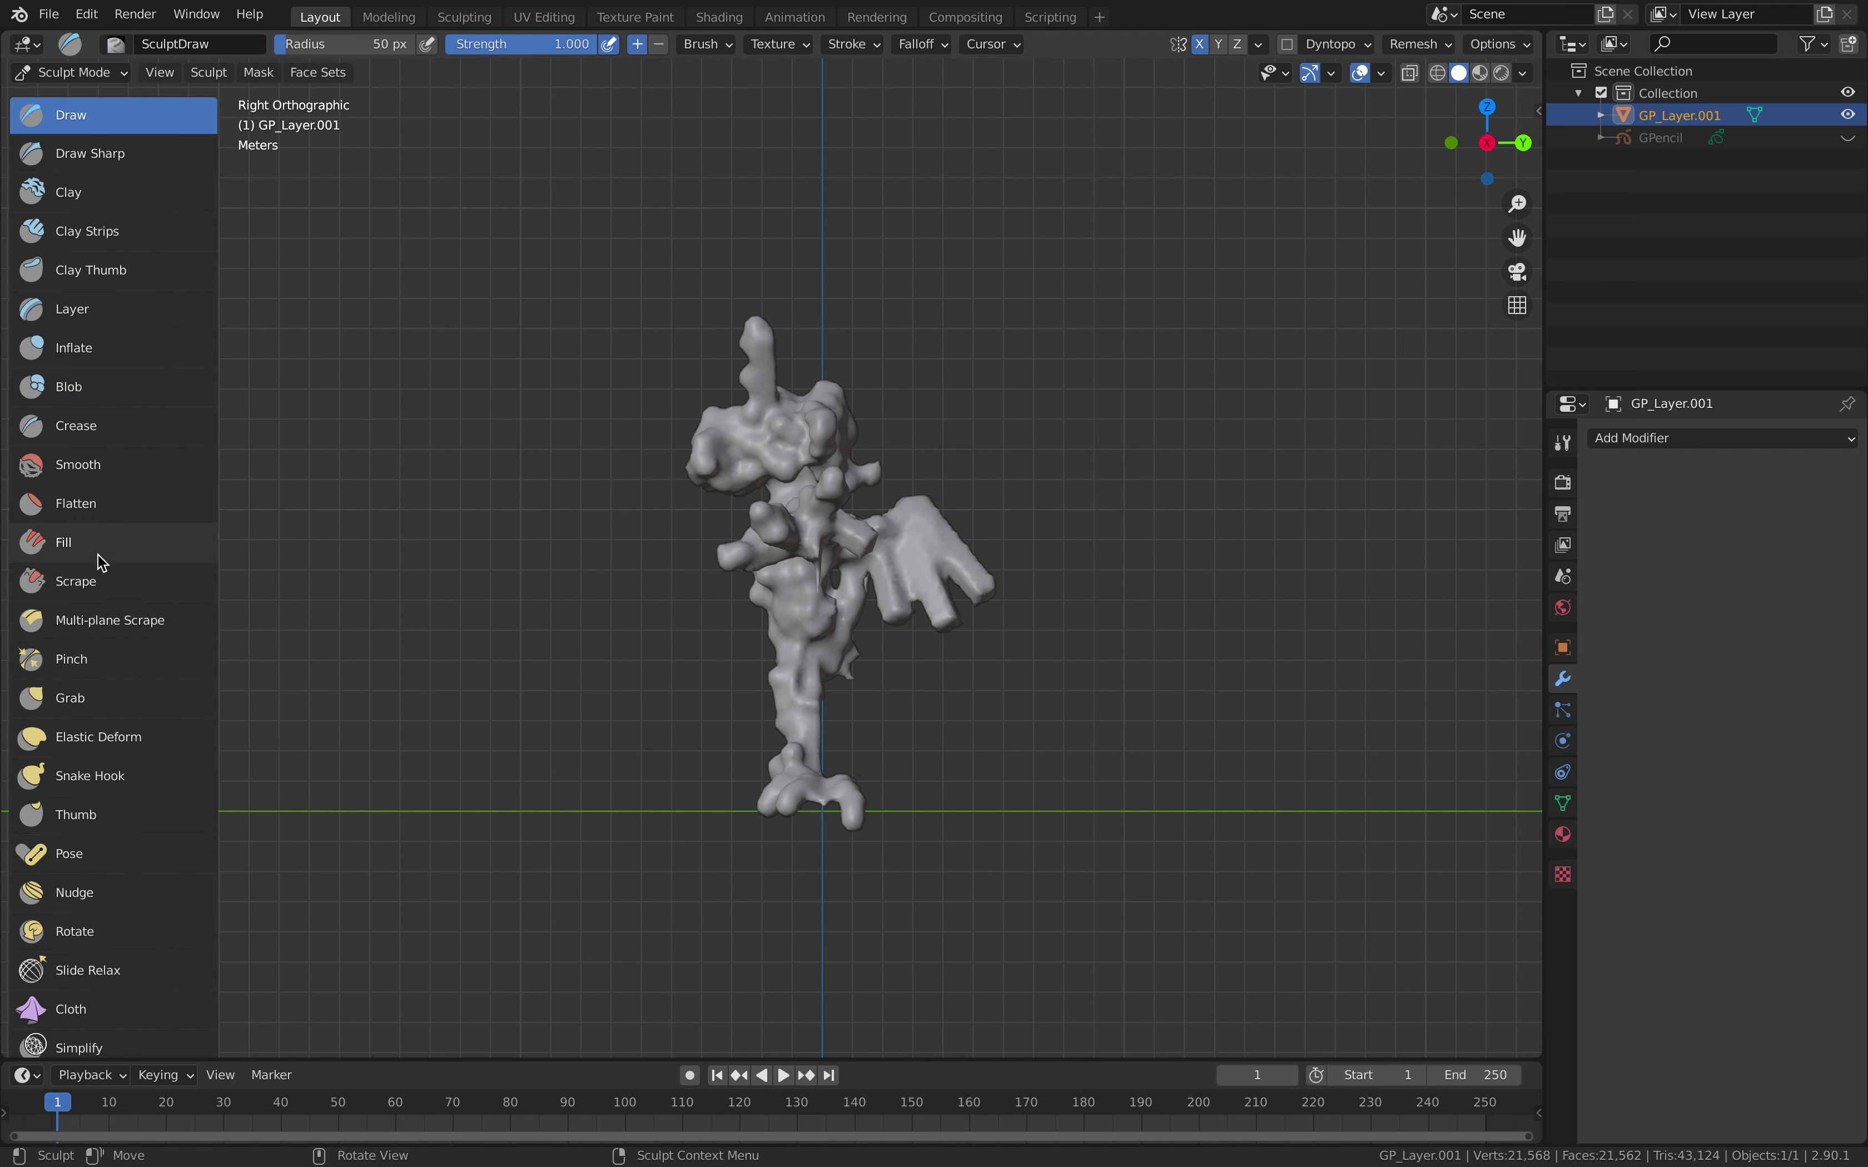
{"action": "left_click", "coordinate": [120, 700]}
{"action": "left_click_drag", "start_coordinate": [359, 44], "coordinate": [365, 44]}
- From the side, grab the head up and back and pull the upper torso downward
{"action": "mouse_move", "coordinate": [757, 395]}
{"action": "left_mouse_down"}
{"action": "mouse_move", "coordinate": [781, 392]}
{"action": "mouse_move", "coordinate": [796, 337]}
{"action": "left_mouse_up"}
{"action": "left_click_drag", "start_coordinate": [750, 459], "coordinate": [774, 437]}
{"action": "left_click_drag", "start_coordinate": [750, 526], "coordinate": [768, 596]}
- Pull the creature's ears outward and slightly upward with the Grab brush
{"action": "mouse_move", "coordinate": [767, 595]}
{"action": "middle_mouse_down"}
{"action": "mouse_move", "coordinate": [1084, 530]}
{"action": "mouse_move", "coordinate": [965, 432]}
{"action": "mouse_move", "coordinate": [912, 426]}
{"action": "mouse_move", "coordinate": [866, 550]}
{"action": "mouse_move", "coordinate": [895, 533]}
{"action": "middle_mouse_up"}
{"action": "scroll", "coordinate": [980, 448], "scroll_direction": "up", "scroll_amount": 1}
{"action": "middle_click_drag", "start_coordinate": [991, 451], "coordinate": [999, 442]}
{"action": "left_click_drag", "start_coordinate": [1006, 450], "coordinate": [1041, 436]}
{"action": "left_click_drag", "start_coordinate": [1040, 437], "coordinate": [1074, 421]}
- Grab the folds of the face and drag them downward to reshape the brows and muzzle
{"action": "middle_click_drag", "start_coordinate": [980, 506], "coordinate": [999, 404]}
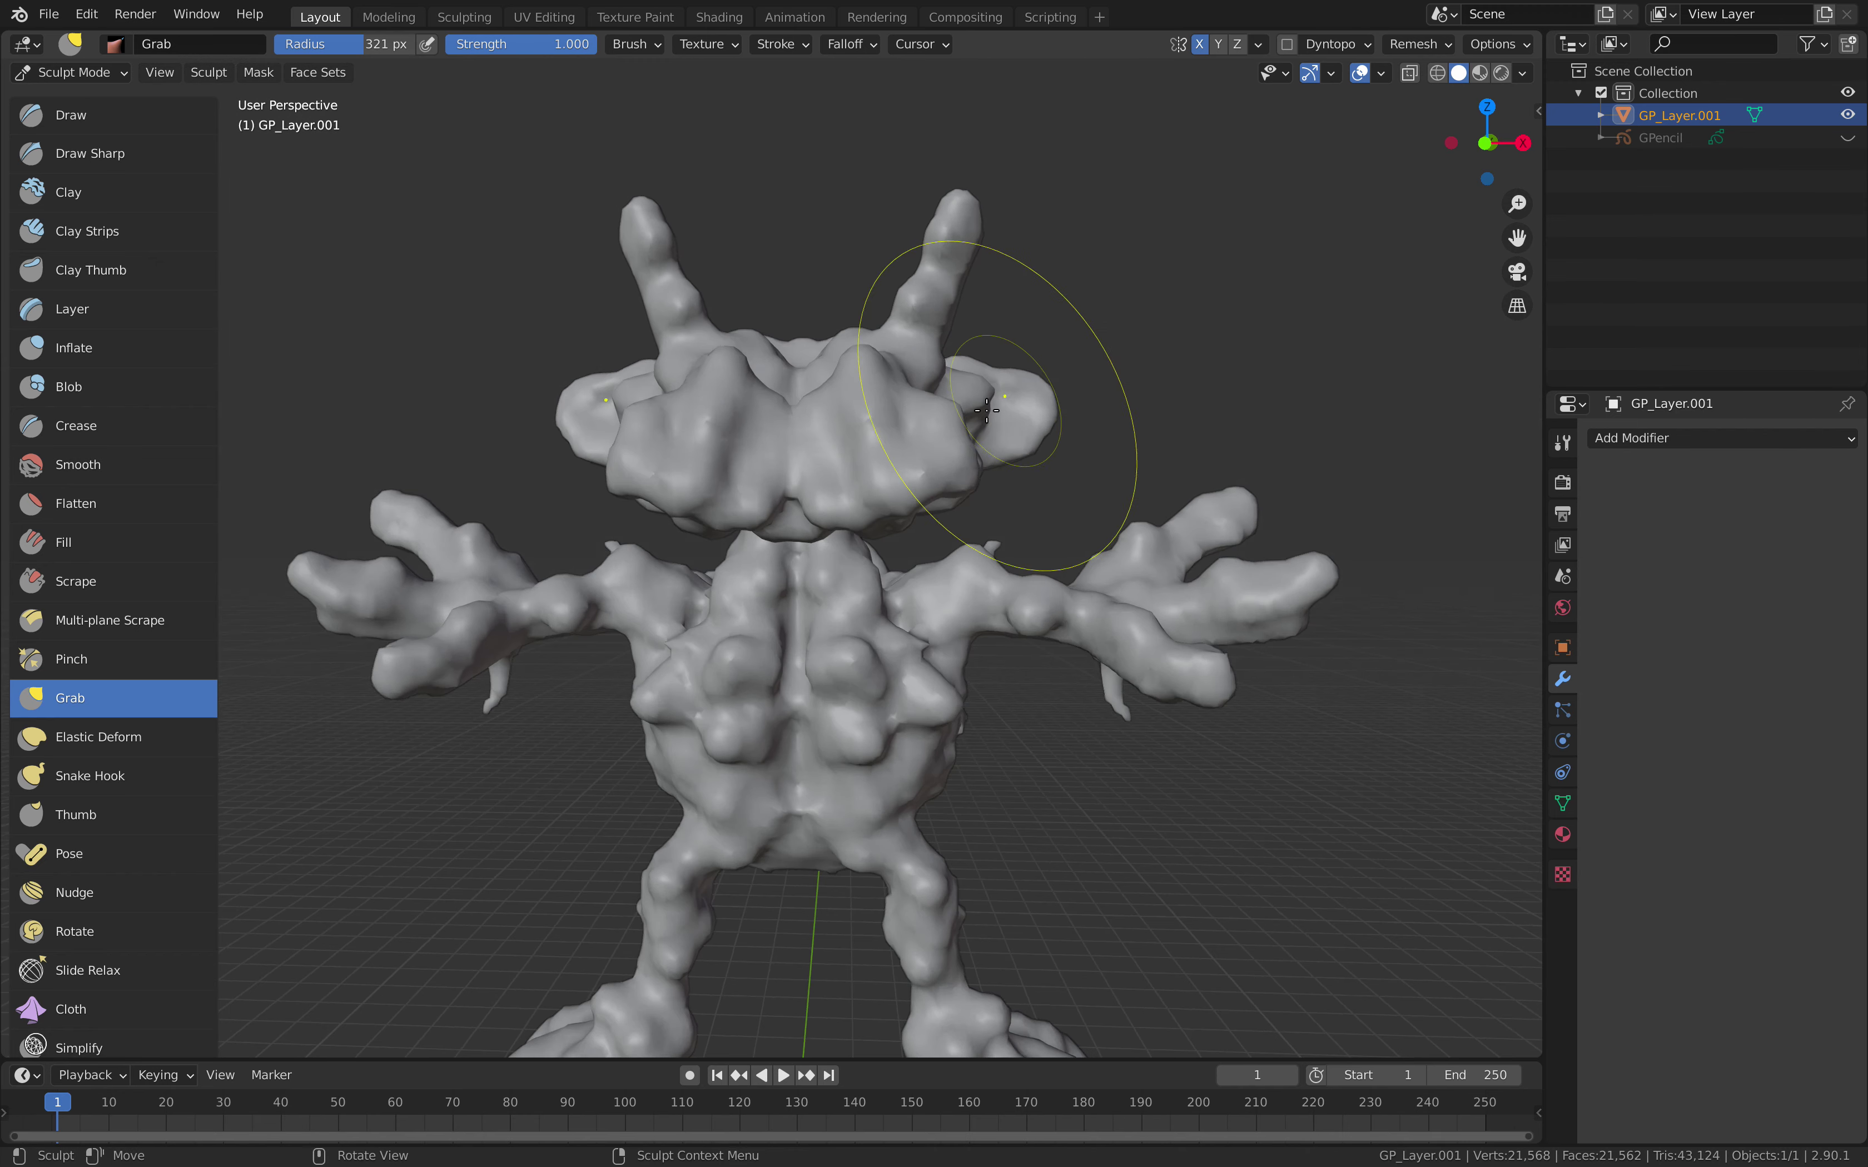
{"action": "mouse_move", "coordinate": [862, 484]}
{"action": "middle_mouse_down"}
{"action": "mouse_move", "coordinate": [817, 519]}
{"action": "mouse_move", "coordinate": [875, 465]}
{"action": "middle_mouse_up"}
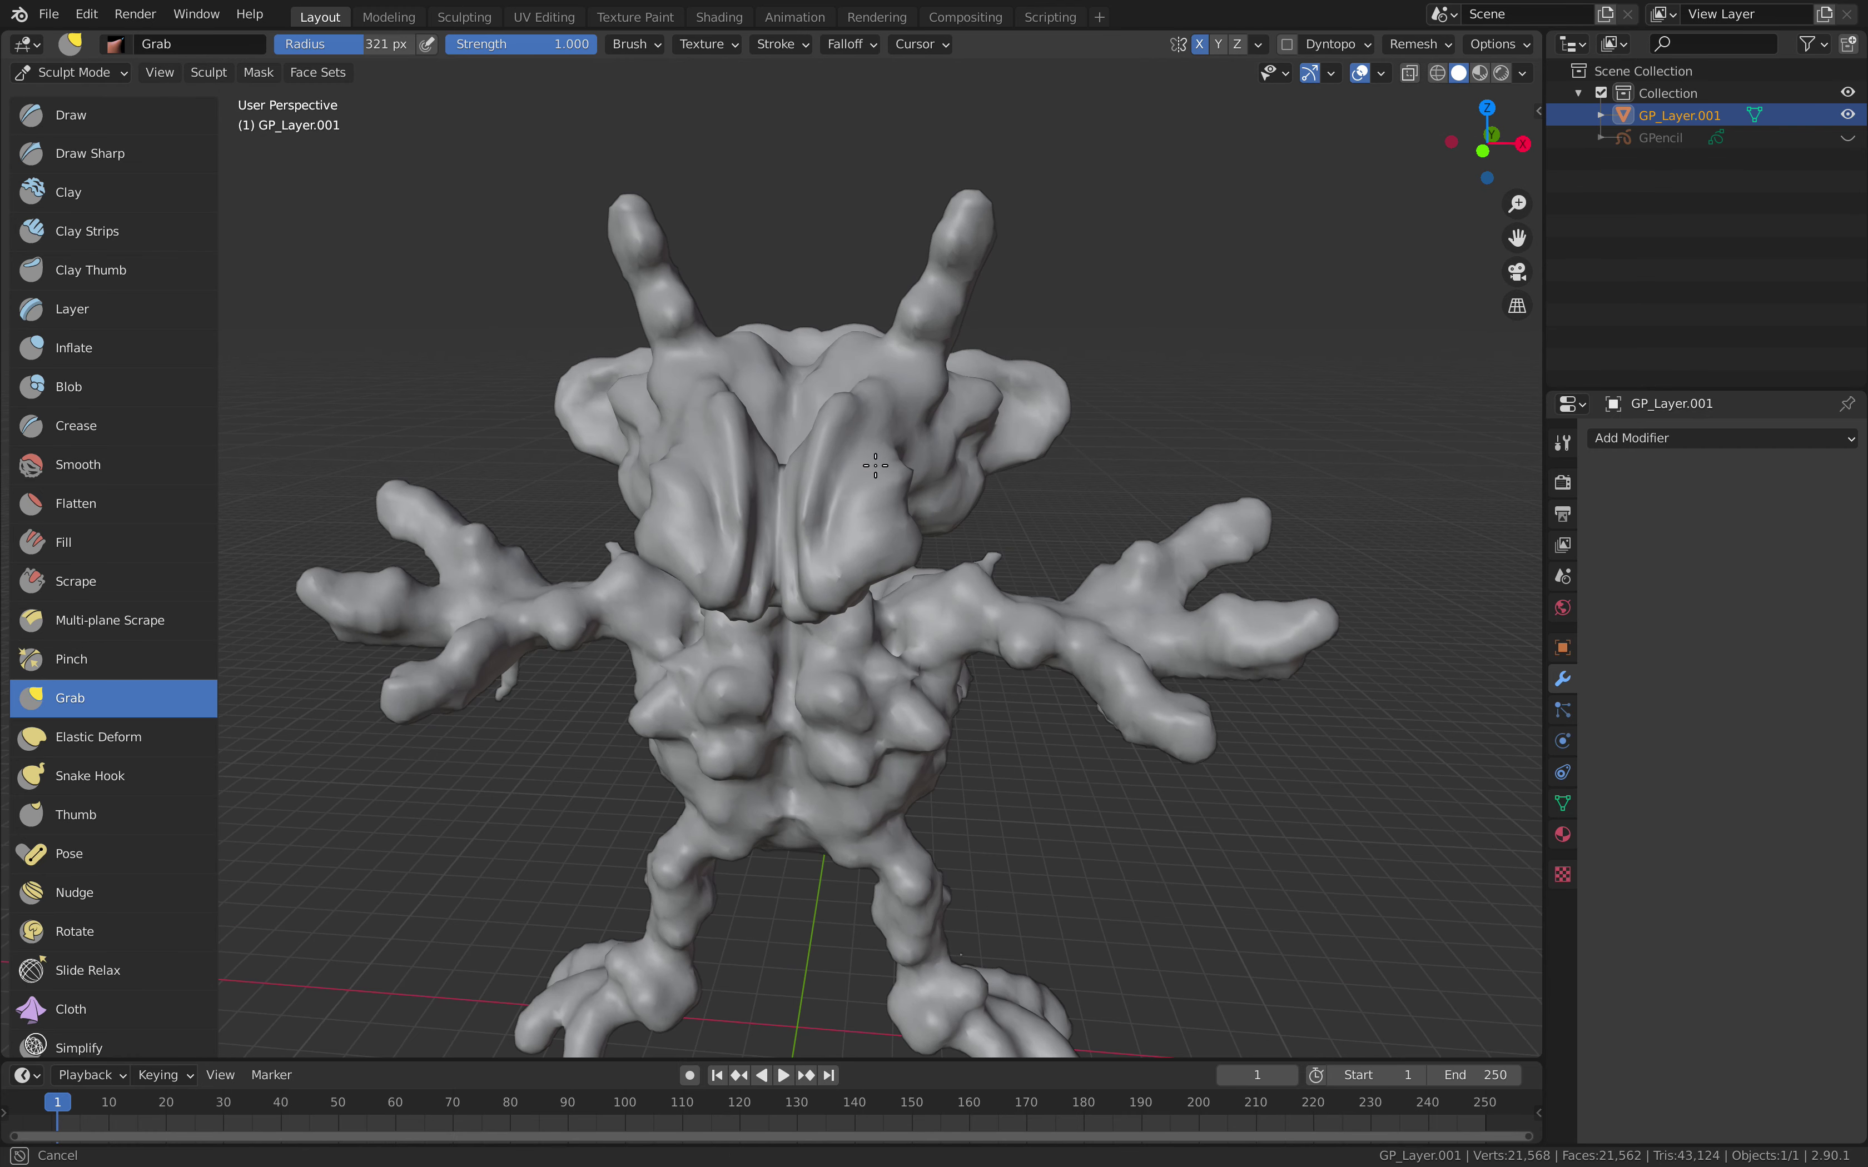
{"action": "left_click_drag", "start_coordinate": [866, 433], "coordinate": [888, 523]}
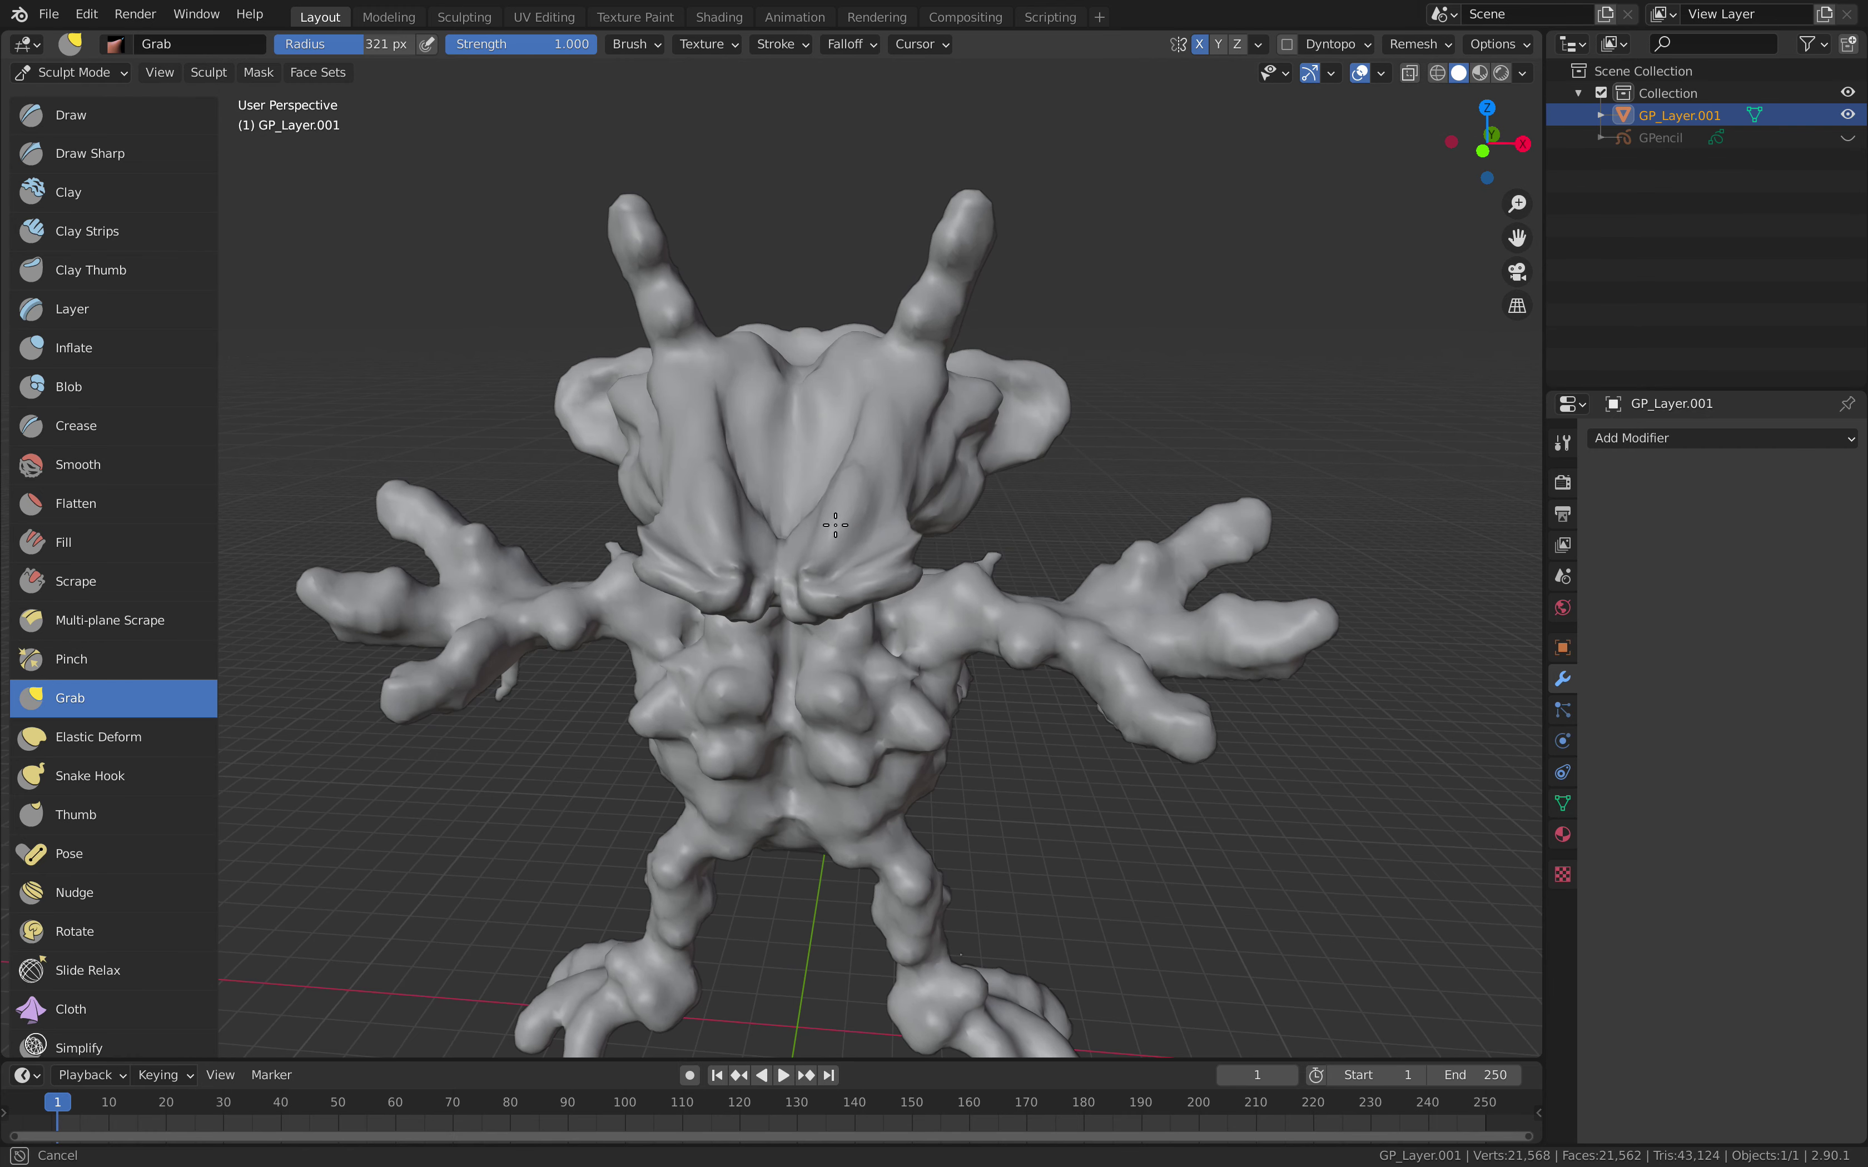
{"action": "mouse_move", "coordinate": [837, 426]}
{"action": "middle_mouse_down"}
{"action": "mouse_move", "coordinate": [1041, 354]}
{"action": "mouse_move", "coordinate": [967, 448]}
{"action": "mouse_move", "coordinate": [834, 463]}
{"action": "mouse_move", "coordinate": [855, 469]}
{"action": "middle_mouse_up"}
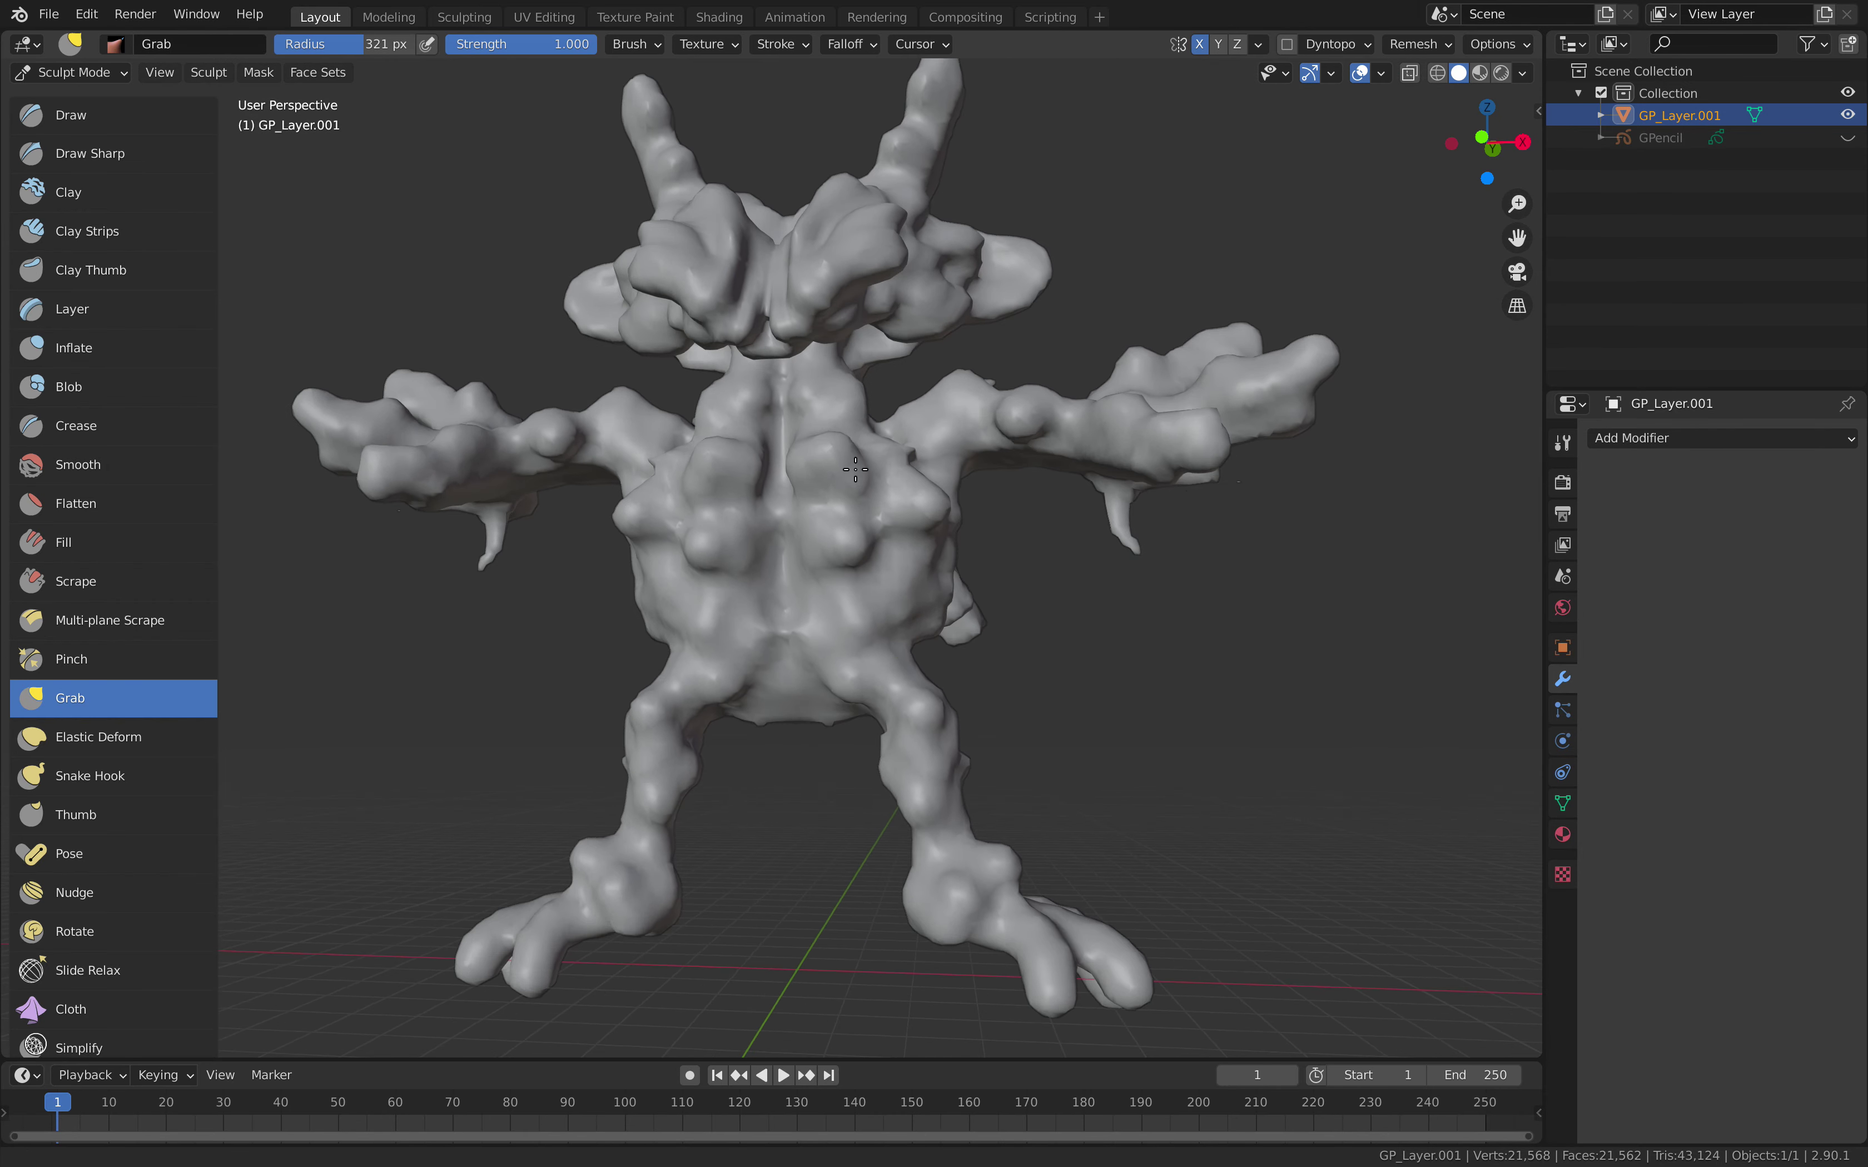
- Reshape the chest and belly with Grab strokes in the front orthographic view
{"action": "left_click", "coordinate": [1480, 137]}
{"action": "left_click_drag", "start_coordinate": [852, 564], "coordinate": [863, 551]}
{"action": "mouse_move", "coordinate": [902, 537]}
{"action": "left_mouse_down"}
{"action": "mouse_move", "coordinate": [860, 566]}
{"action": "mouse_move", "coordinate": [878, 637]}
{"action": "left_mouse_up"}
{"action": "middle_click_drag", "start_coordinate": [912, 663], "coordinate": [914, 524], "text": "shift"}
{"action": "left_click_drag", "start_coordinate": [898, 540], "coordinate": [915, 587]}
- Reshape the legs and stretch the feet outward with the Grab brush
{"action": "left_click_drag", "start_coordinate": [935, 683], "coordinate": [938, 705]}
{"action": "mouse_move", "coordinate": [1014, 776]}
{"action": "left_mouse_down"}
{"action": "mouse_move", "coordinate": [1079, 804]}
{"action": "mouse_move", "coordinate": [1104, 784]}
{"action": "left_mouse_up"}
{"action": "left_click_drag", "start_coordinate": [937, 724], "coordinate": [922, 768]}
{"action": "left_click_drag", "start_coordinate": [916, 638], "coordinate": [903, 644]}
- Reshape the hands and pull the upper arms in toward the body with the Grab brush
{"action": "mouse_move", "coordinate": [905, 463]}
{"action": "left_mouse_down"}
{"action": "mouse_move", "coordinate": [914, 432]}
{"action": "mouse_move", "coordinate": [1033, 386]}
{"action": "mouse_move", "coordinate": [1103, 401]}
{"action": "mouse_move", "coordinate": [1196, 342]}
{"action": "mouse_move", "coordinate": [1169, 320]}
{"action": "mouse_move", "coordinate": [1200, 259]}
{"action": "mouse_move", "coordinate": [1268, 226]}
{"action": "mouse_move", "coordinate": [1283, 276]}
{"action": "left_mouse_up"}
{"action": "left_click_drag", "start_coordinate": [1177, 342], "coordinate": [1118, 393]}
{"action": "mouse_move", "coordinate": [1053, 303]}
{"action": "left_mouse_down"}
{"action": "mouse_move", "coordinate": [1037, 320]}
{"action": "mouse_move", "coordinate": [914, 312]}
{"action": "left_mouse_up"}
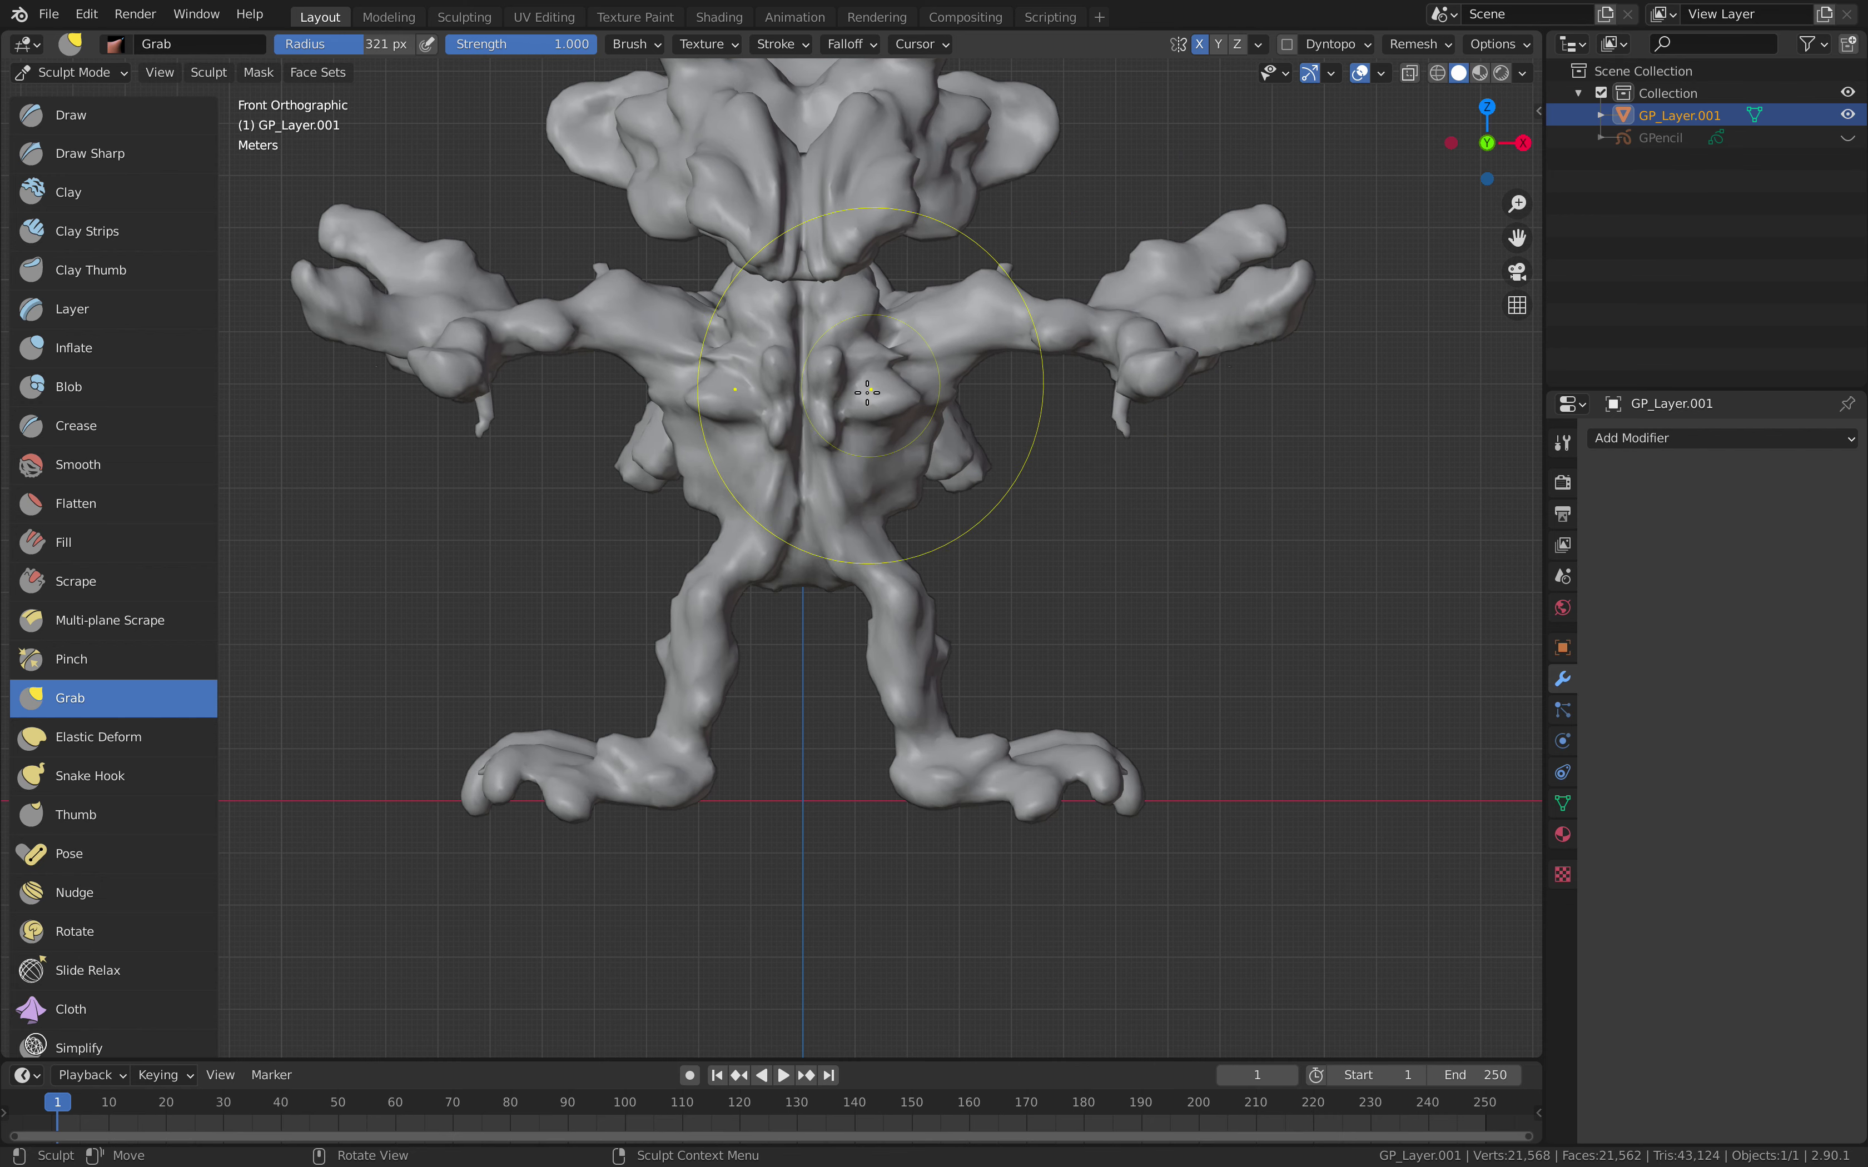
- Grab the hip and upper leg from the side and shift them slightly backward
{"action": "scroll", "coordinate": [858, 403], "scroll_direction": "up", "scroll_amount": 1}
{"action": "middle_click_drag", "start_coordinate": [850, 399], "coordinate": [922, 505]}
{"action": "middle_click_drag", "start_coordinate": [812, 413], "coordinate": [571, 448]}
{"action": "scroll", "coordinate": [772, 479], "scroll_direction": "up", "scroll_amount": 3}
{"action": "mouse_move", "coordinate": [775, 479]}
{"action": "middle_mouse_down", "text": "shift"}
{"action": "mouse_move", "coordinate": [780, 527]}
{"action": "mouse_move", "coordinate": [854, 522]}
{"action": "mouse_move", "coordinate": [896, 563]}
{"action": "mouse_move", "coordinate": [849, 463]}
{"action": "mouse_move", "coordinate": [872, 403]}
{"action": "mouse_move", "coordinate": [847, 546]}
{"action": "mouse_move", "coordinate": [1030, 552]}
{"action": "middle_mouse_up", "text": "shift"}
{"action": "scroll", "coordinate": [795, 587], "scroll_direction": "down", "scroll_amount": 2}
{"action": "middle_click_drag", "start_coordinate": [869, 662], "coordinate": [903, 741]}
{"action": "mouse_move", "coordinate": [915, 658]}
{"action": "middle_mouse_down"}
{"action": "mouse_move", "coordinate": [937, 834]}
{"action": "mouse_move", "coordinate": [834, 793]}
{"action": "mouse_move", "coordinate": [806, 874]}
{"action": "mouse_move", "coordinate": [772, 796]}
{"action": "mouse_move", "coordinate": [851, 784]}
{"action": "mouse_move", "coordinate": [938, 688]}
{"action": "mouse_move", "coordinate": [688, 626]}
{"action": "mouse_move", "coordinate": [684, 643]}
{"action": "middle_mouse_up"}
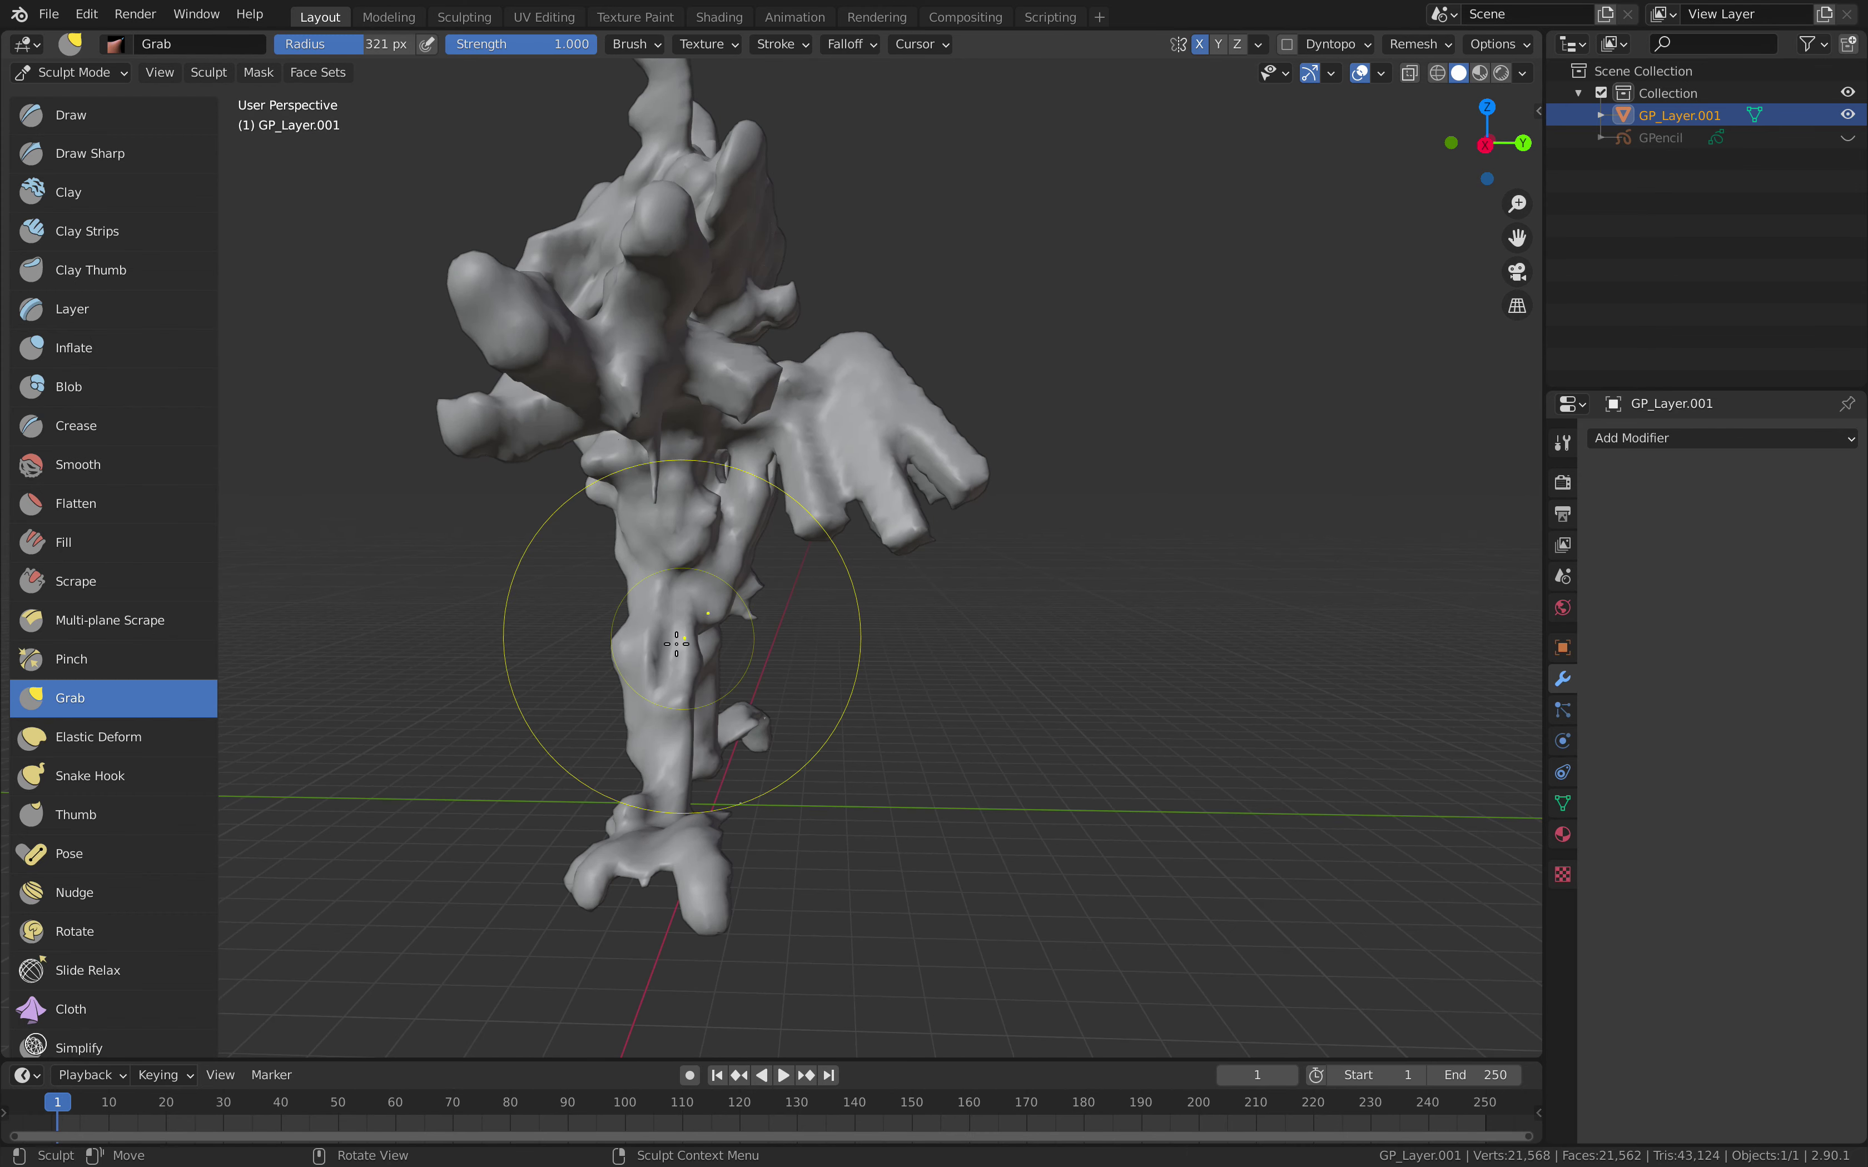
{"action": "left_click_drag", "start_coordinate": [676, 644], "coordinate": [699, 648]}
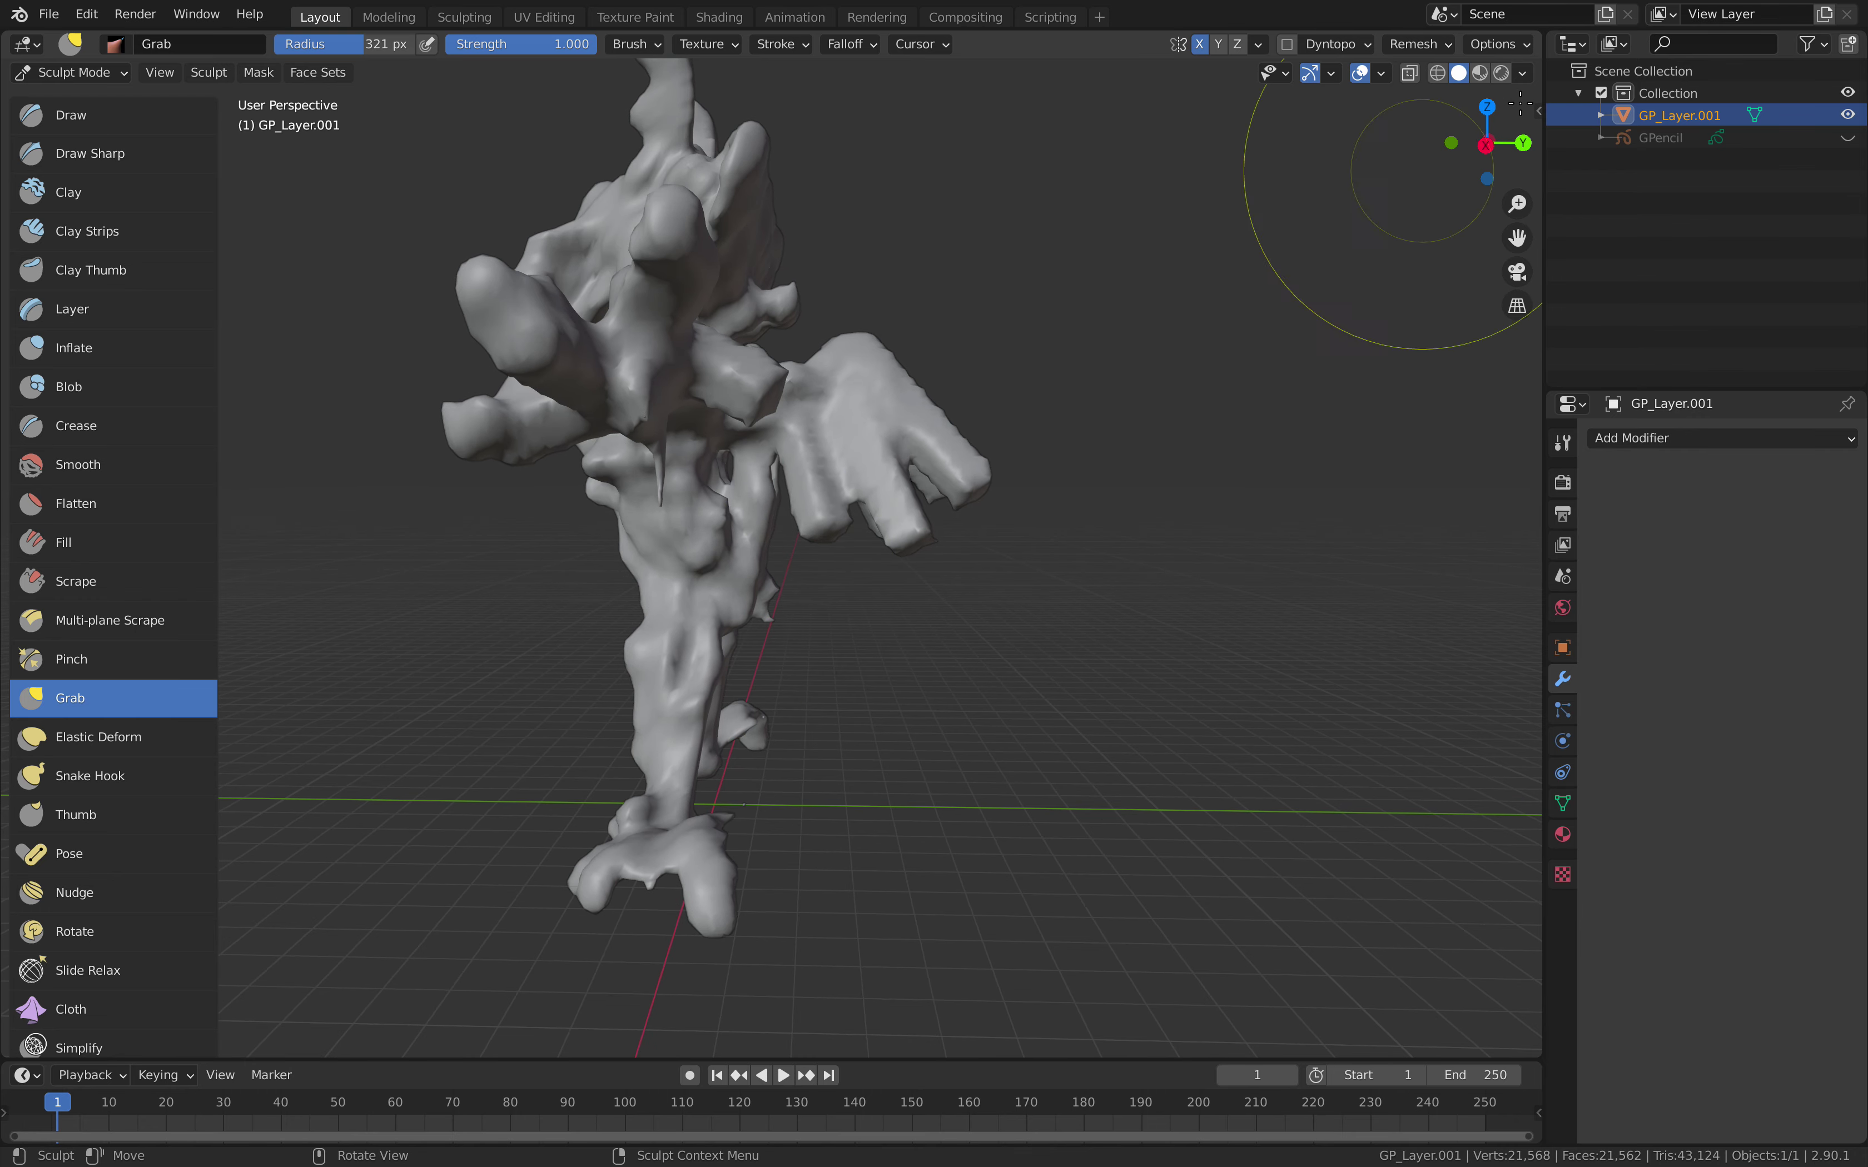
- In the right orthographic view, lift the torso, stretch the snout forward and pull the crown and horns back
{"action": "left_click_drag", "start_coordinate": [1486, 144], "coordinate": [1313, 229]}
{"action": "left_click", "coordinate": [1486, 143]}
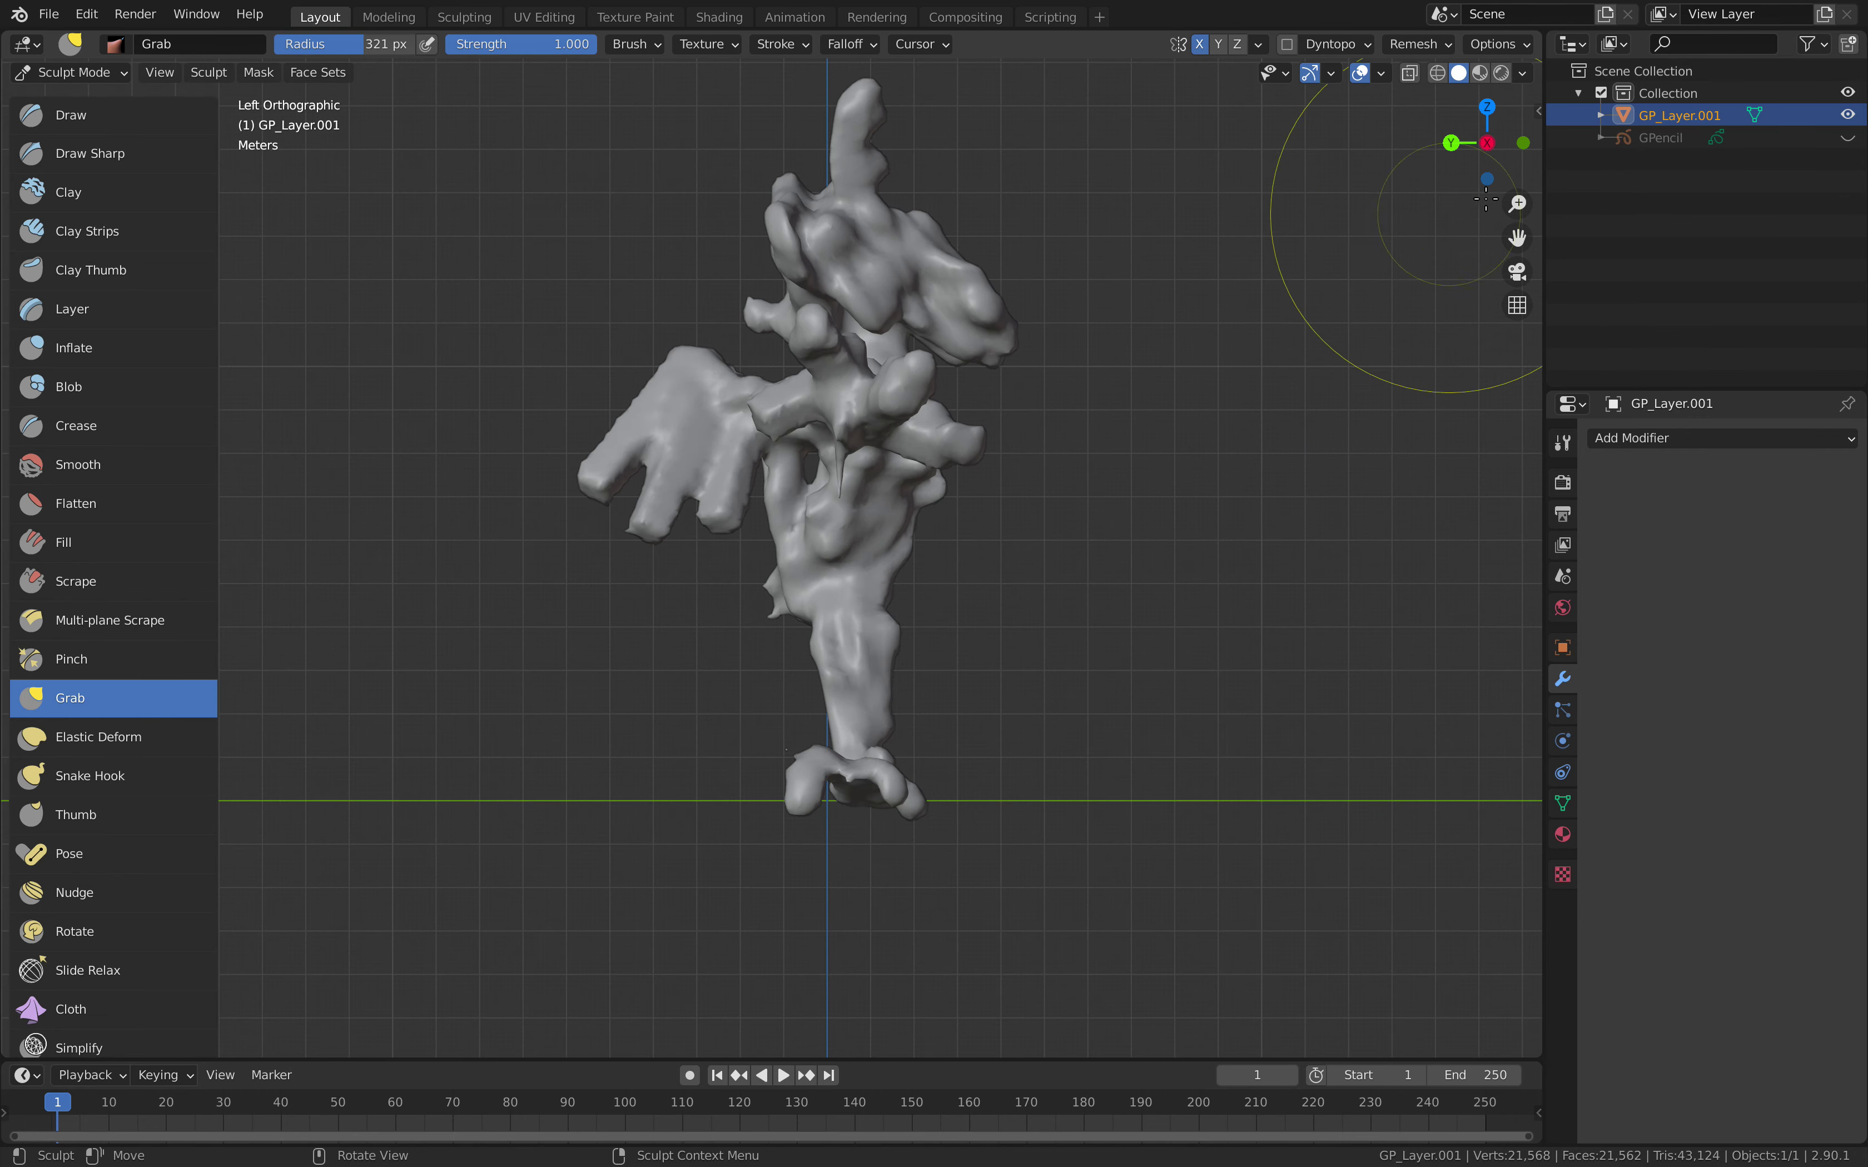
{"action": "left_click", "coordinate": [1486, 143]}
{"action": "scroll", "coordinate": [950, 444], "scroll_direction": "down", "scroll_amount": 1}
{"action": "left_click_drag", "start_coordinate": [724, 551], "coordinate": [700, 466]}
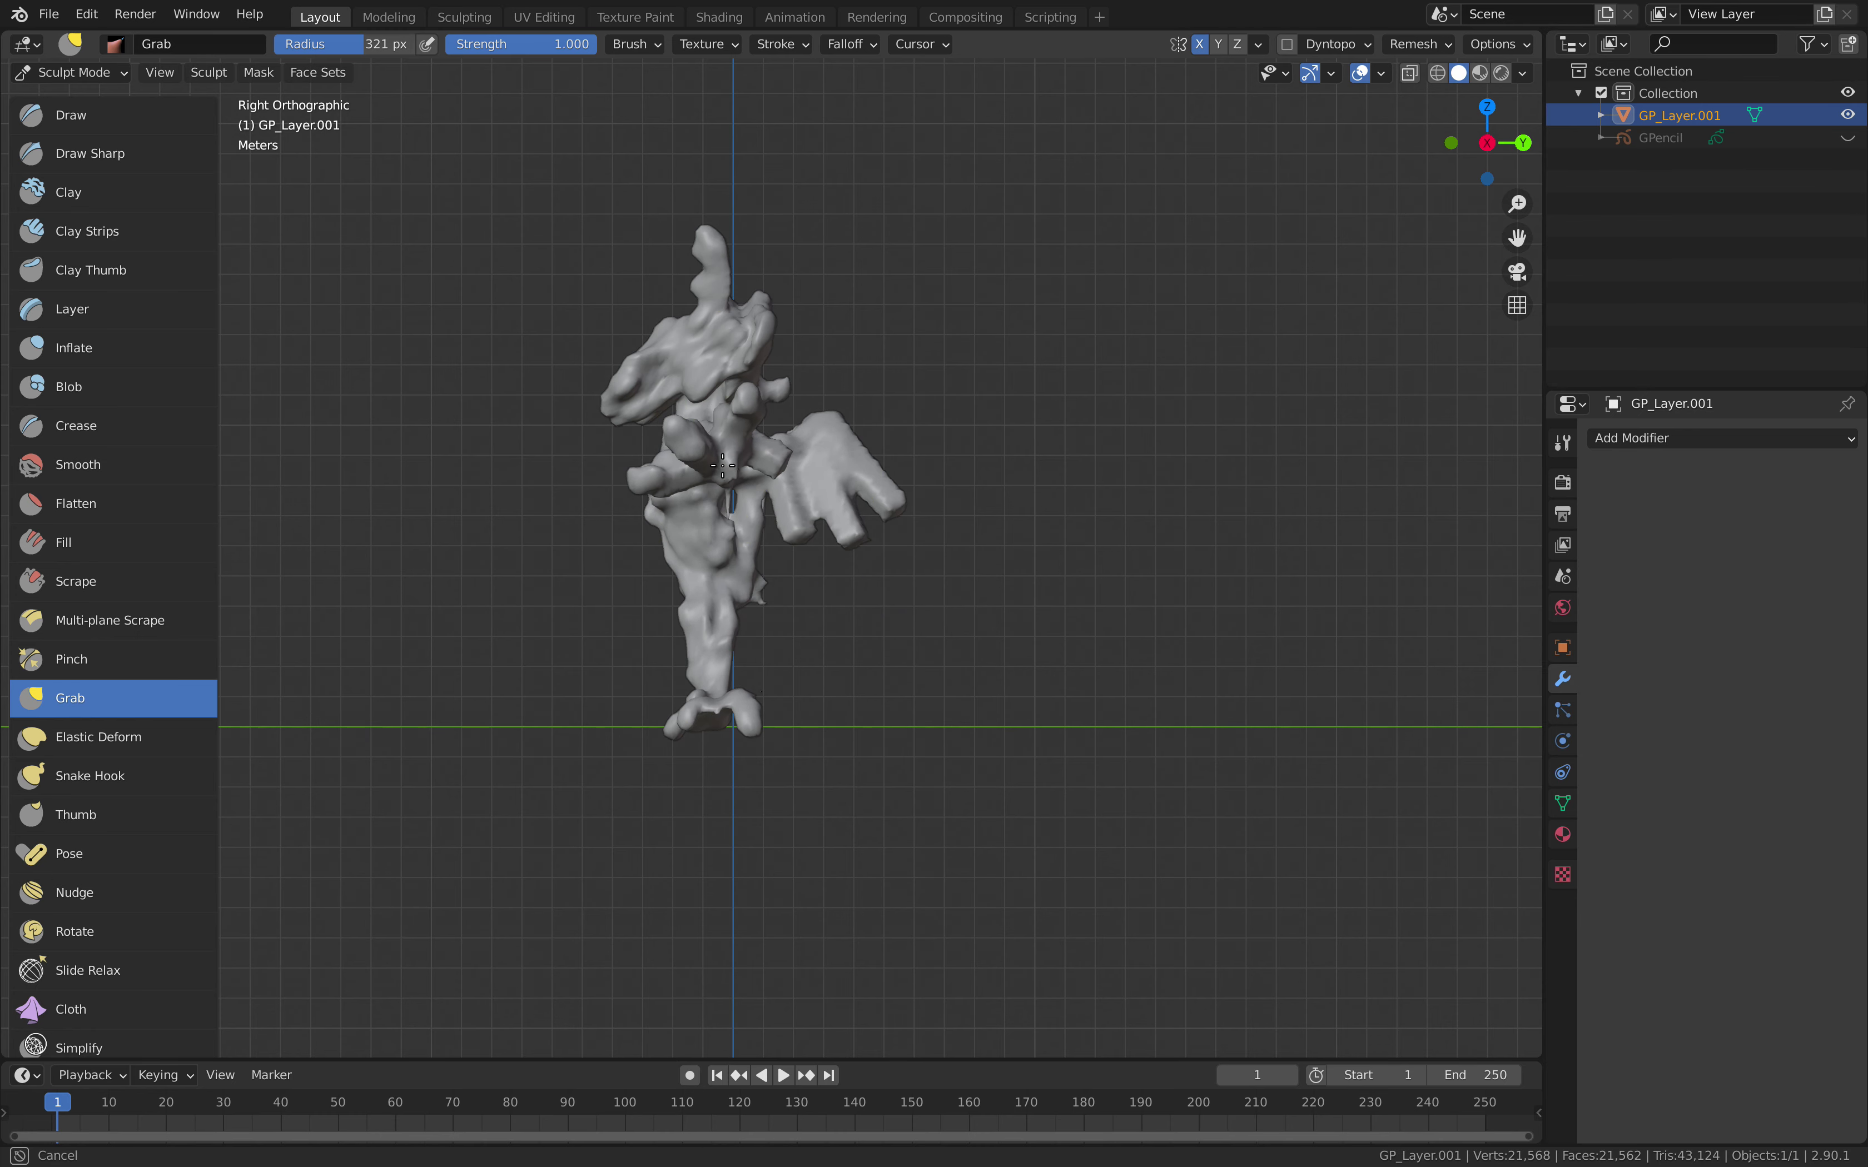
{"action": "mouse_move", "coordinate": [734, 306]}
{"action": "left_mouse_down"}
{"action": "mouse_move", "coordinate": [667, 371]}
{"action": "mouse_move", "coordinate": [610, 382]}
{"action": "left_mouse_up"}
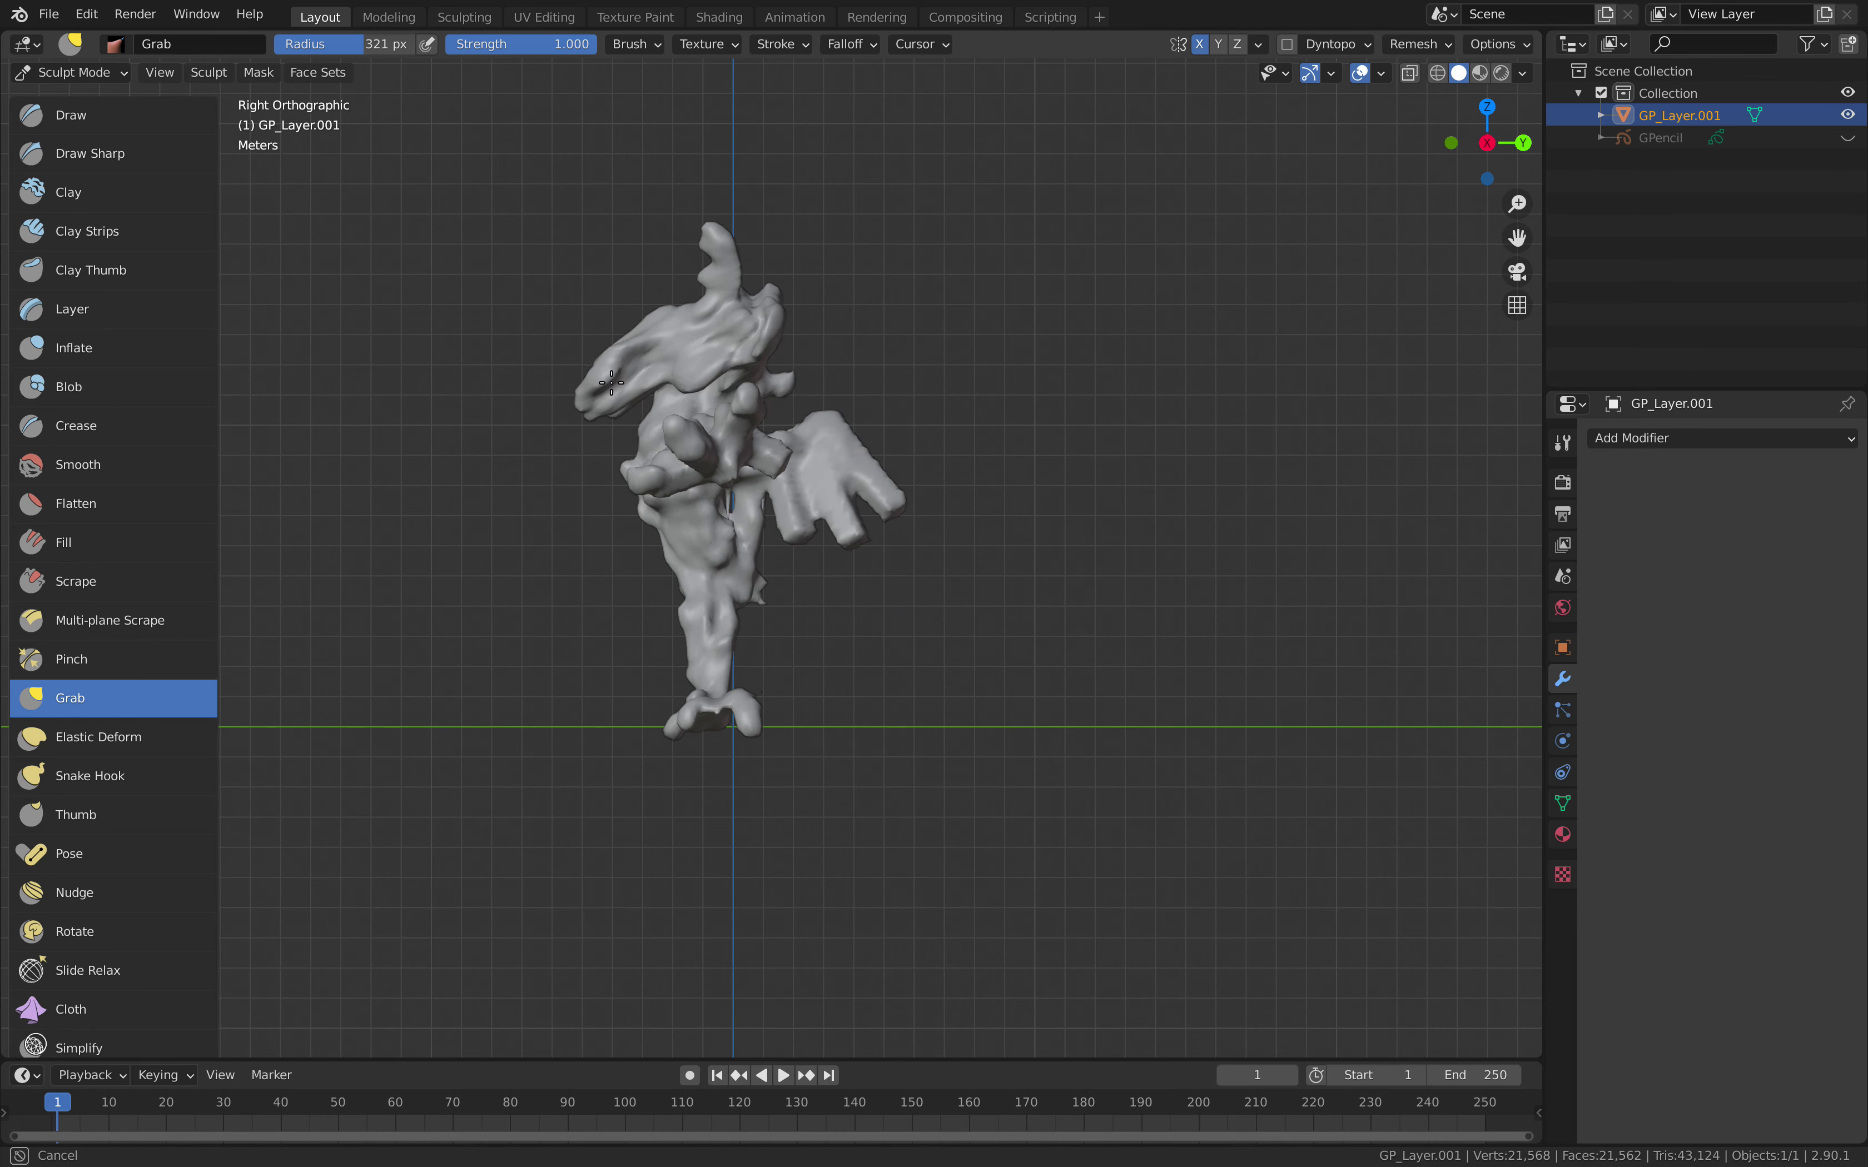
{"action": "left_click_drag", "start_coordinate": [716, 337], "coordinate": [756, 291]}
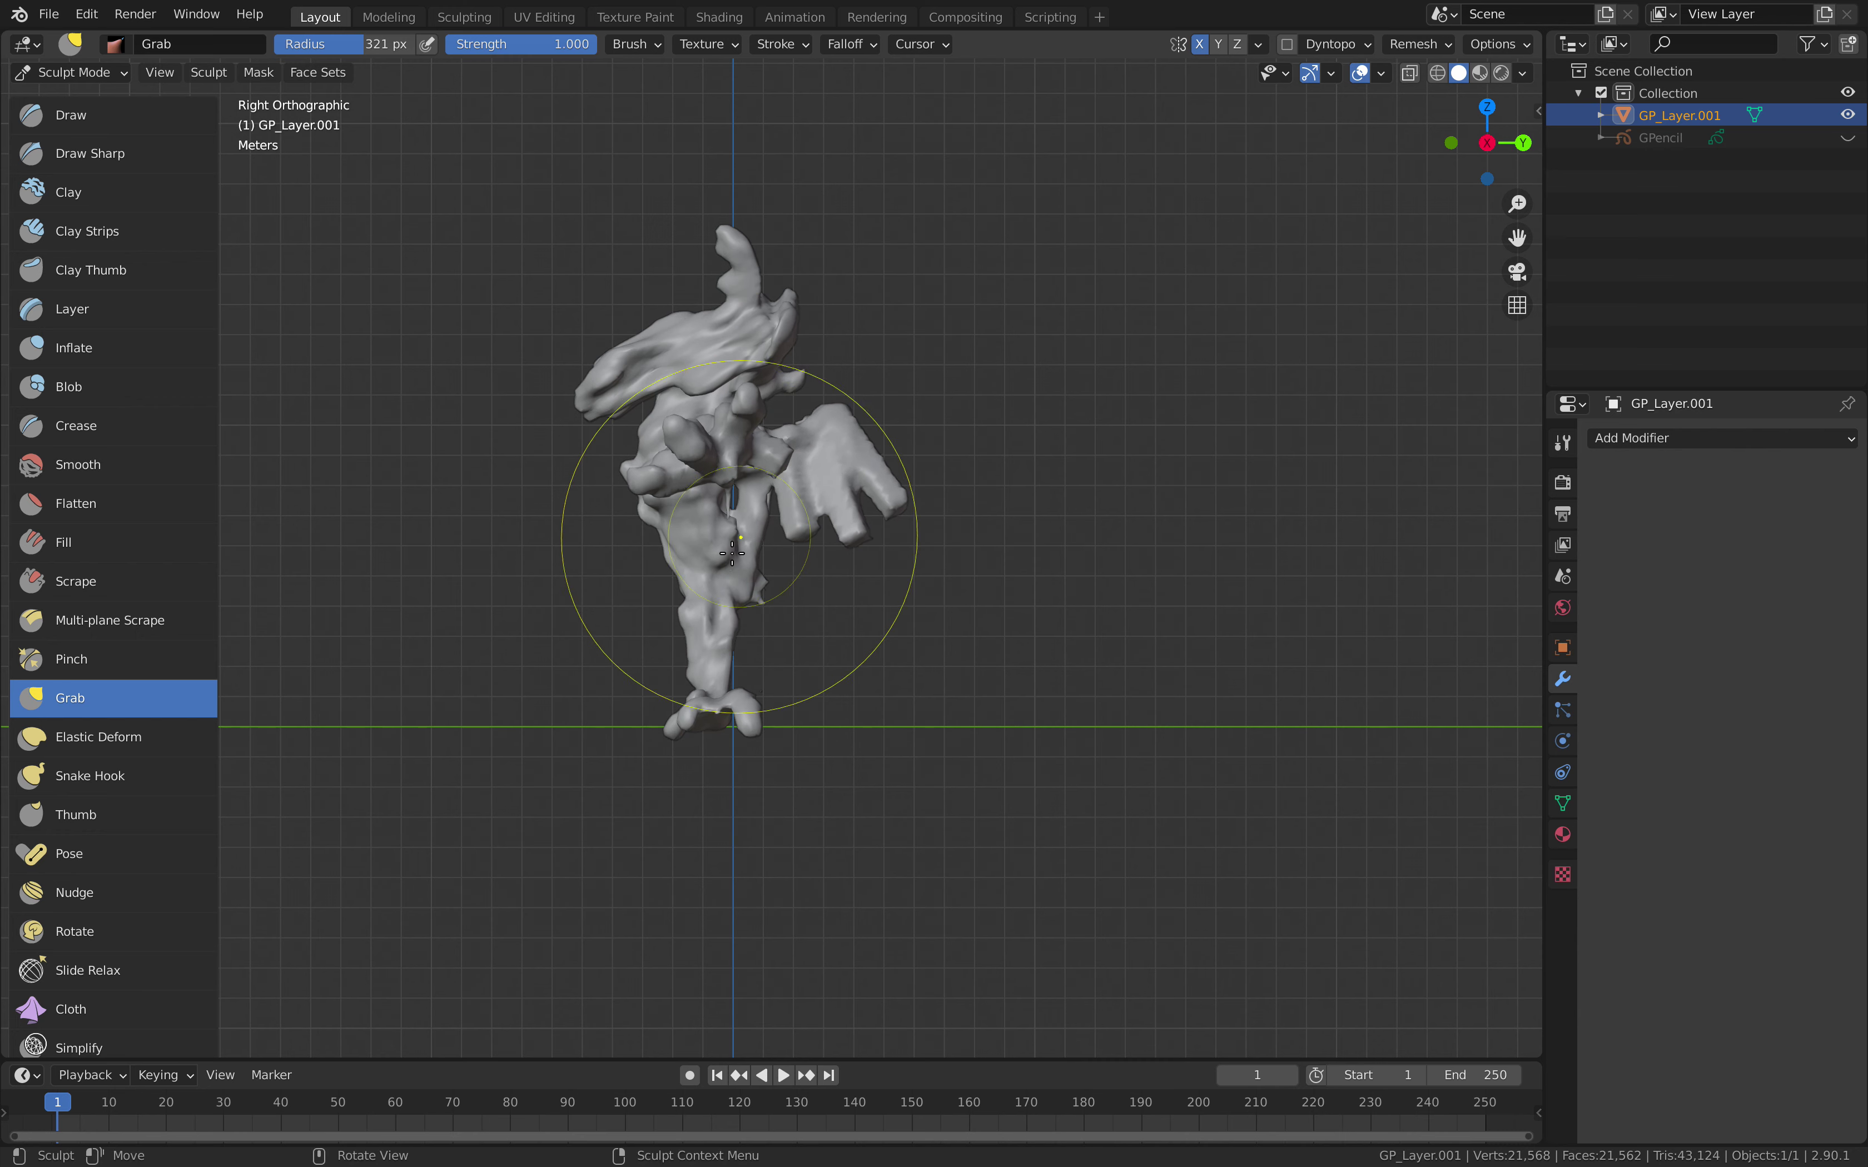
- Pull the lower torso and knees forward from the side and draw the waist inward from the front
{"action": "left_click_drag", "start_coordinate": [731, 553], "coordinate": [715, 569]}
{"action": "scroll", "coordinate": [808, 539], "scroll_direction": "up", "scroll_amount": 3}
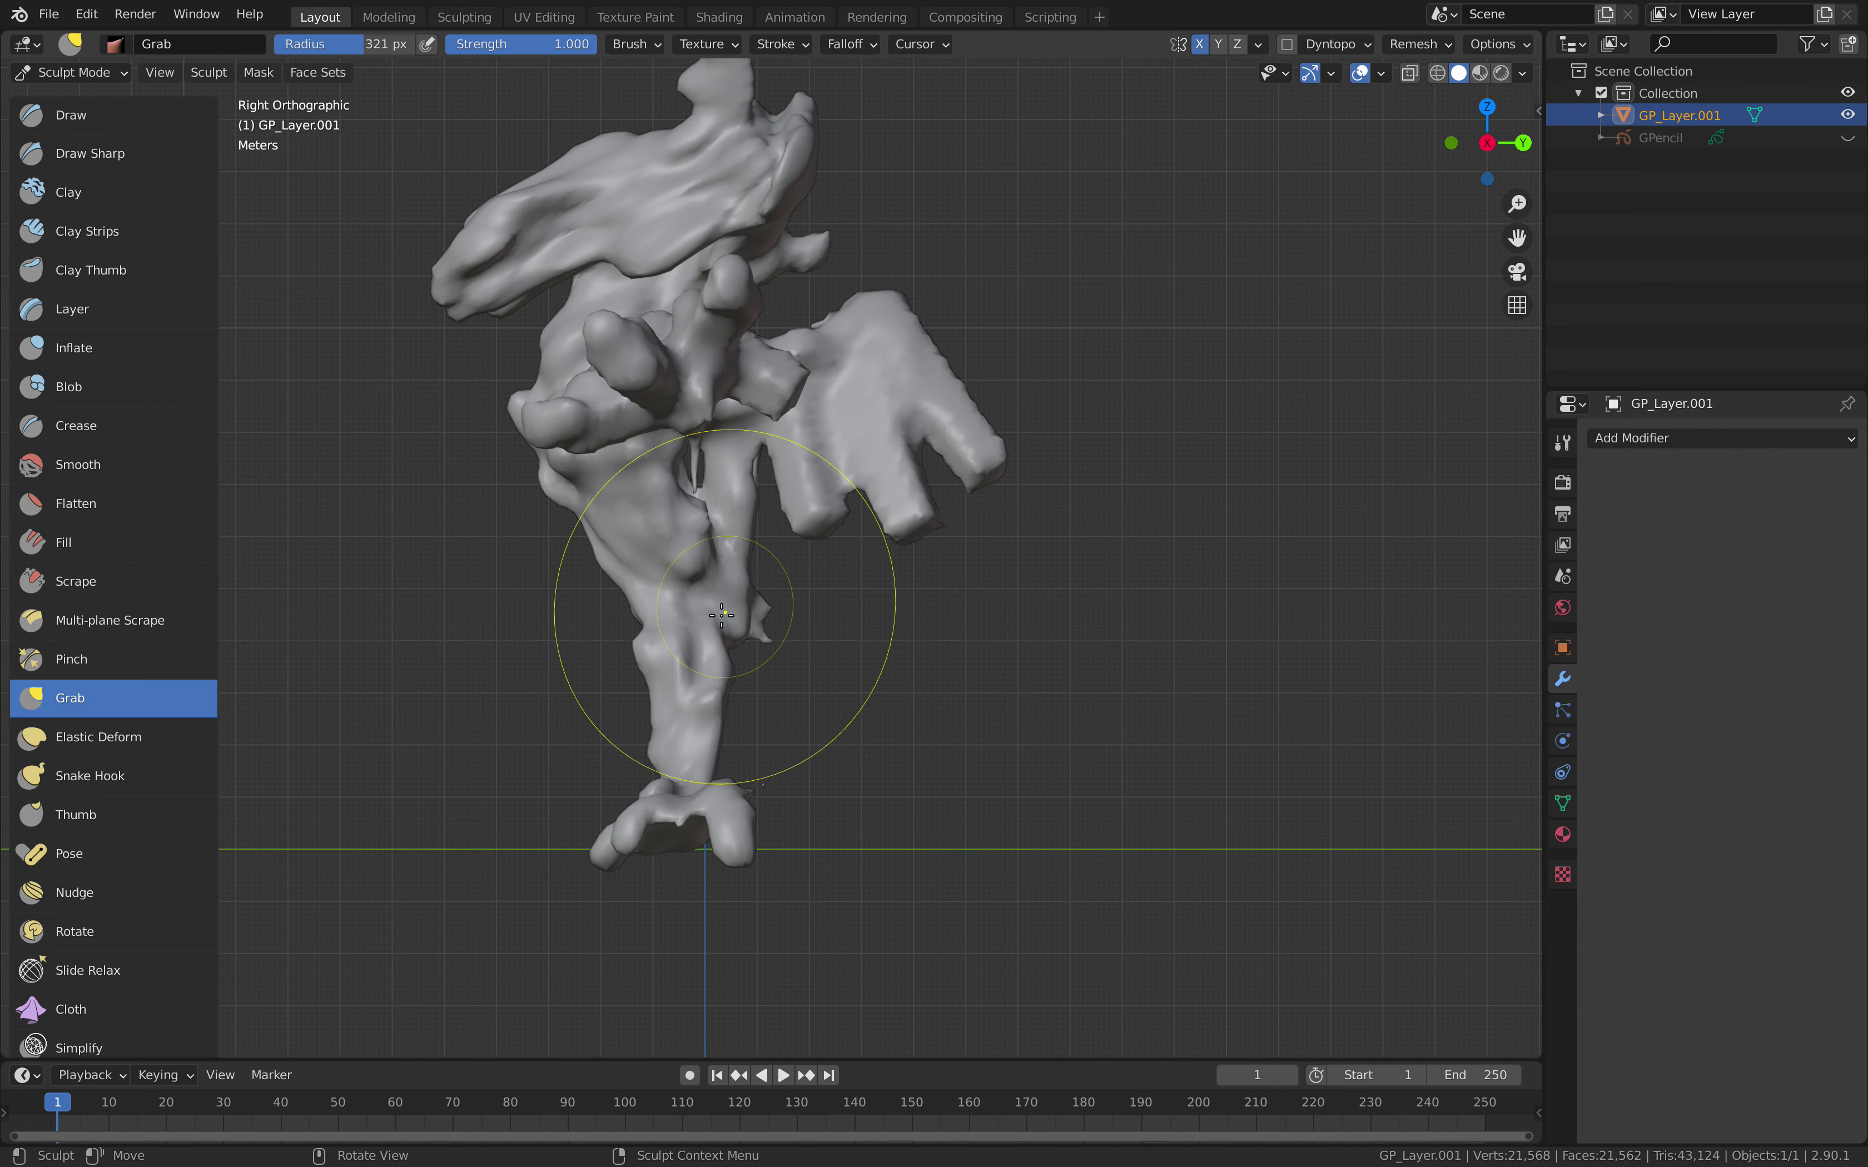
{"action": "left_click_drag", "start_coordinate": [699, 650], "coordinate": [620, 659]}
{"action": "middle_click_drag", "start_coordinate": [638, 584], "coordinate": [937, 544]}
{"action": "scroll", "coordinate": [937, 544], "scroll_direction": "down", "scroll_amount": 2}
{"action": "left_click_drag", "start_coordinate": [853, 523], "coordinate": [835, 543]}
{"action": "middle_click_drag", "start_coordinate": [835, 543], "coordinate": [841, 548]}
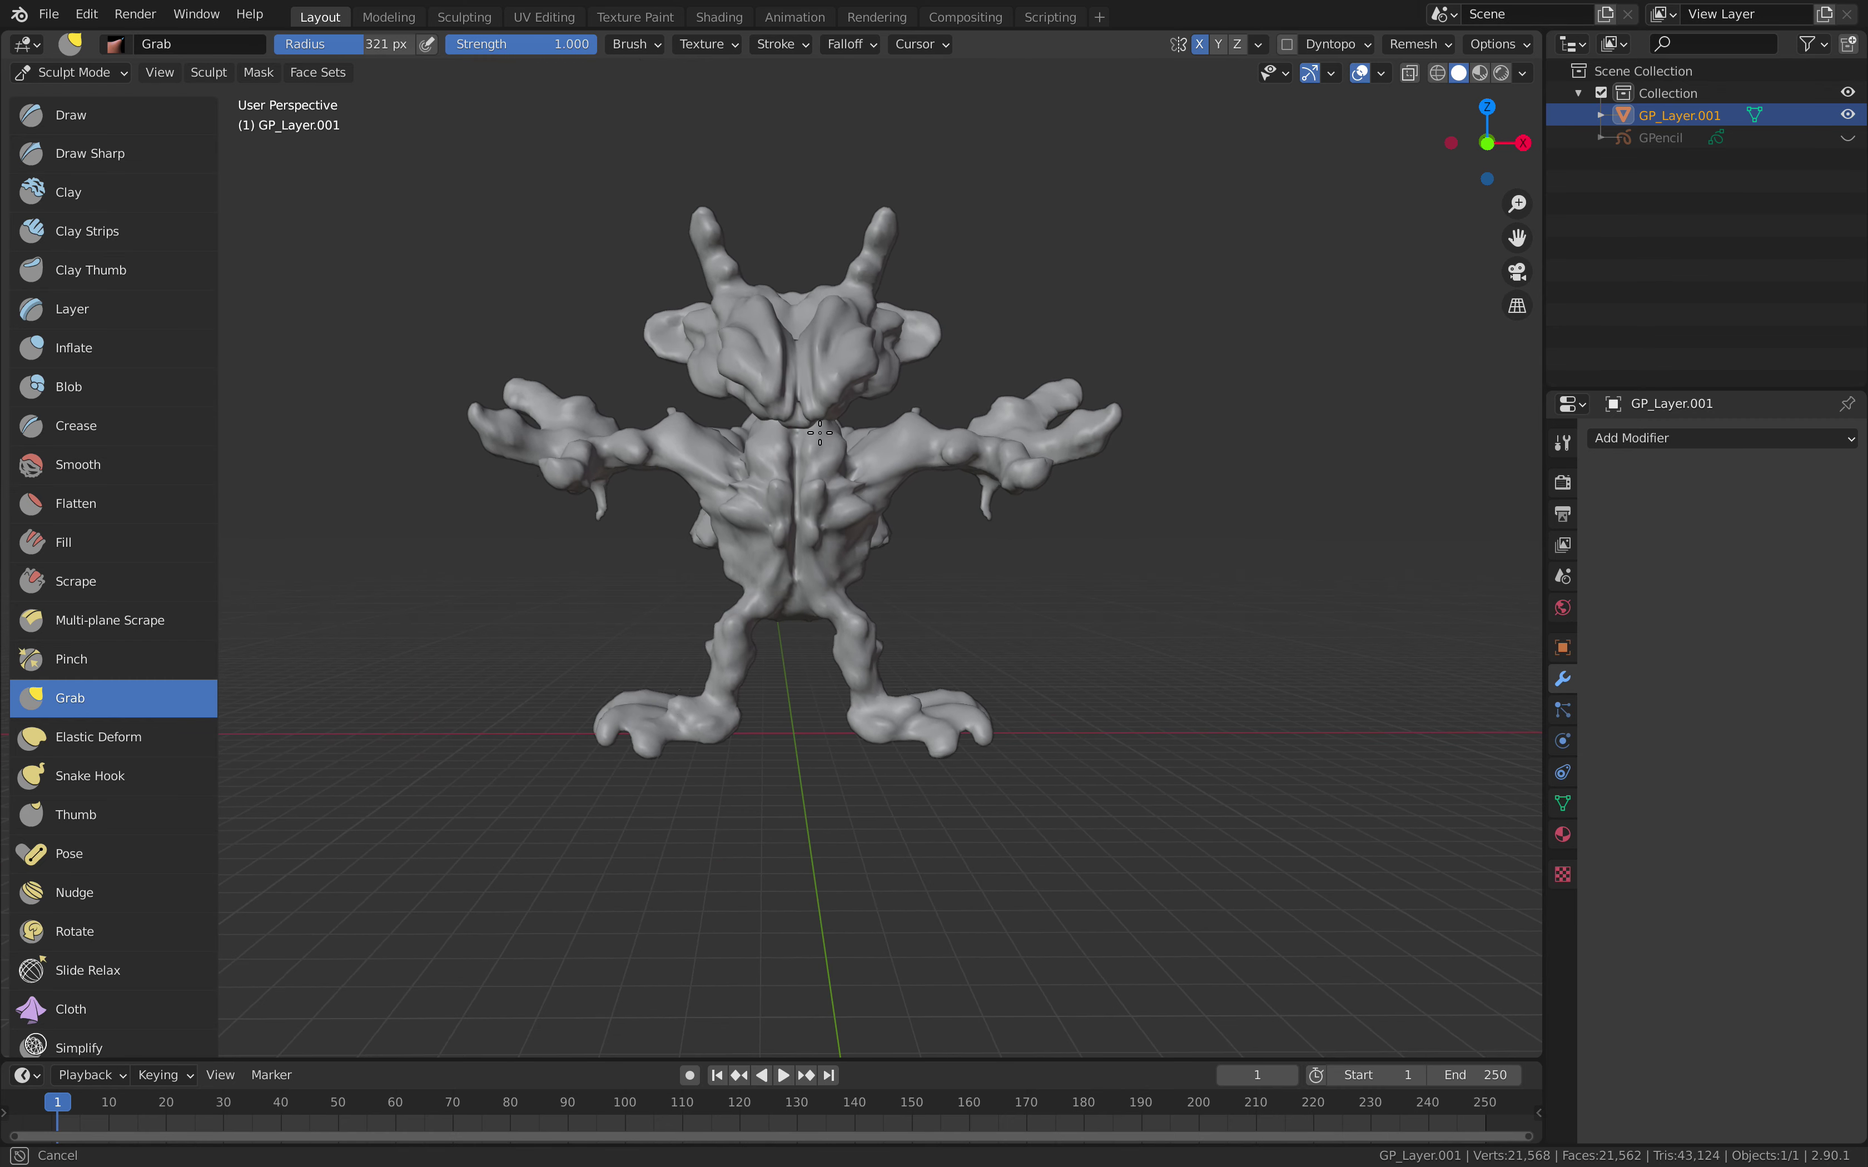
- Raise the top of the muzzle to give the head a fuller profile
{"action": "middle_click_drag", "start_coordinate": [778, 419], "coordinate": [944, 484]}
{"action": "left_click_drag", "start_coordinate": [910, 497], "coordinate": [920, 346]}
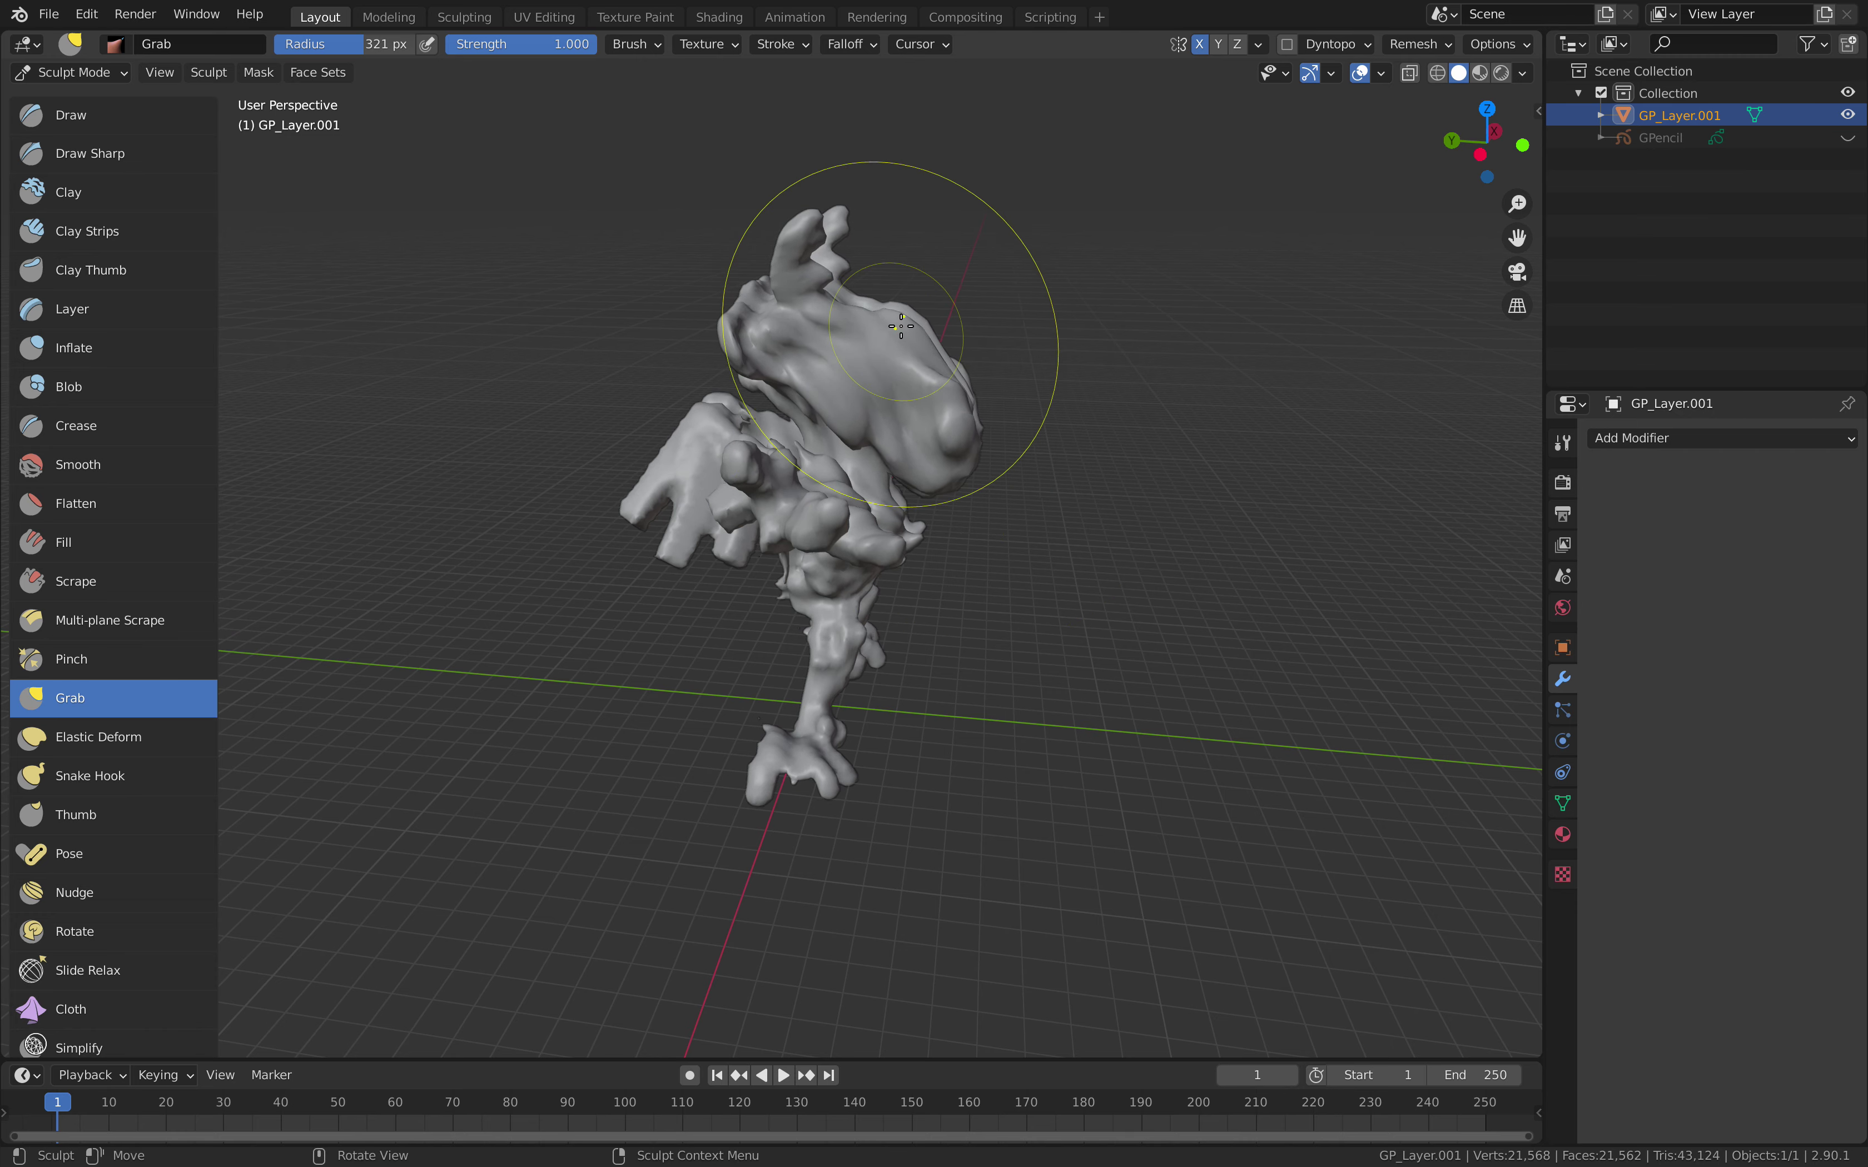
{"action": "middle_click_drag", "start_coordinate": [927, 385], "coordinate": [838, 376]}
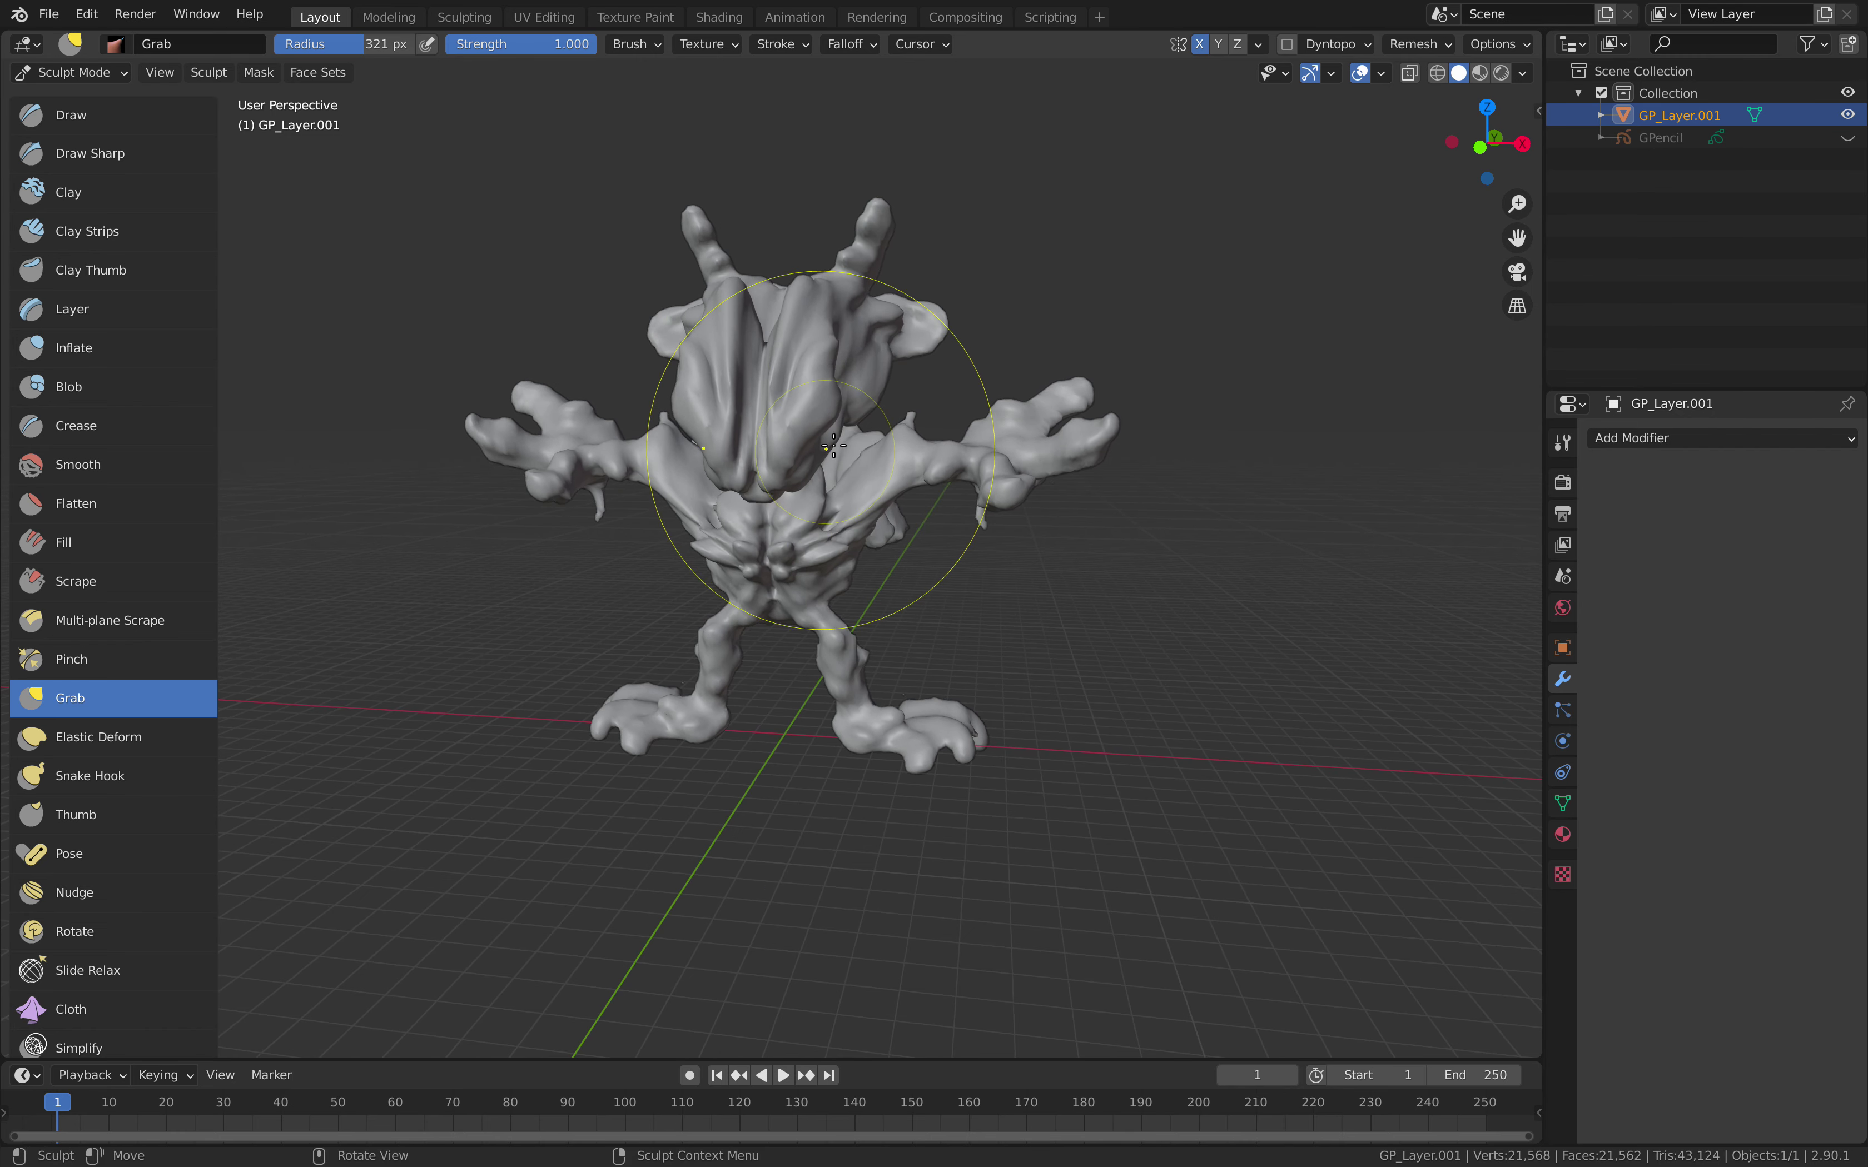
- Stretch the forearms and hands outward with the Grab brush
{"action": "scroll", "coordinate": [830, 450], "scroll_direction": "up", "scroll_amount": 3}
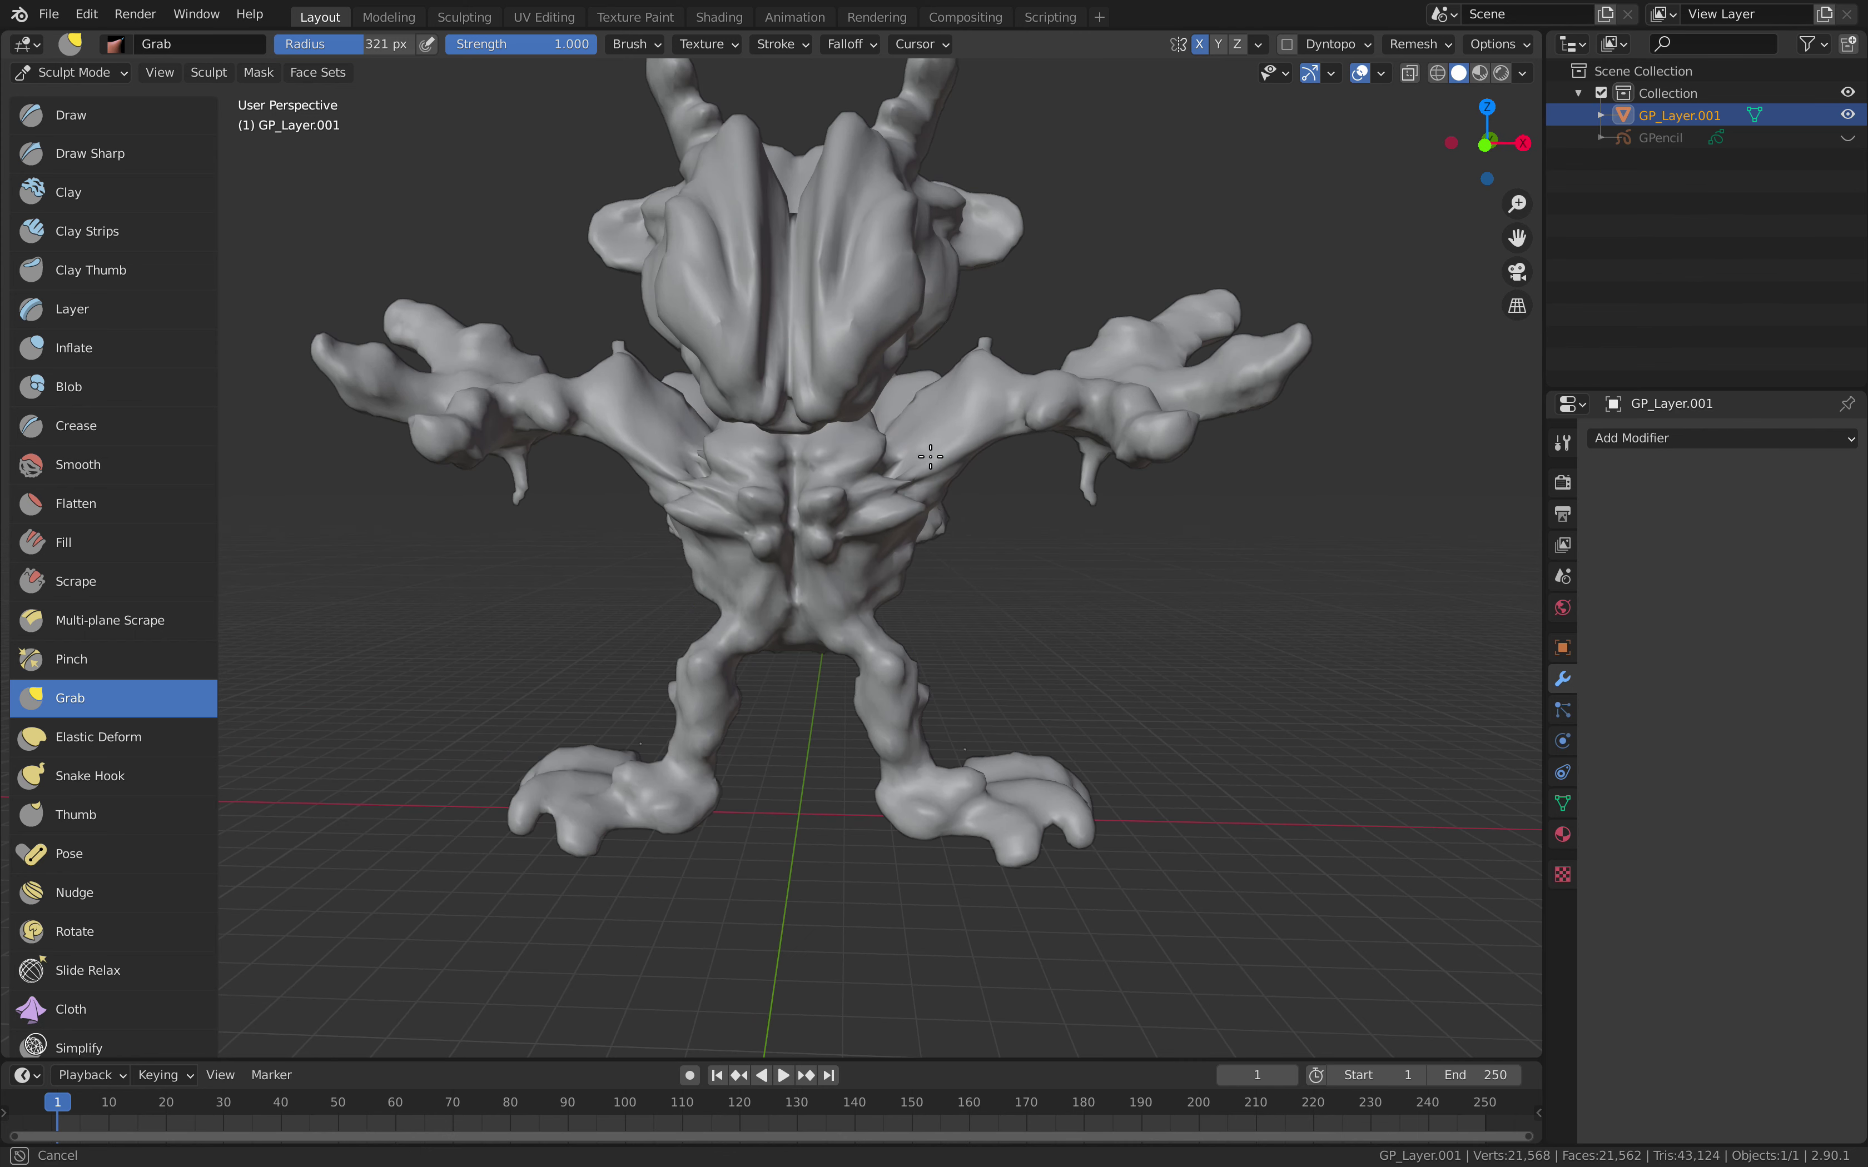
{"action": "scroll", "coordinate": [952, 422], "scroll_direction": "down", "scroll_amount": 1}
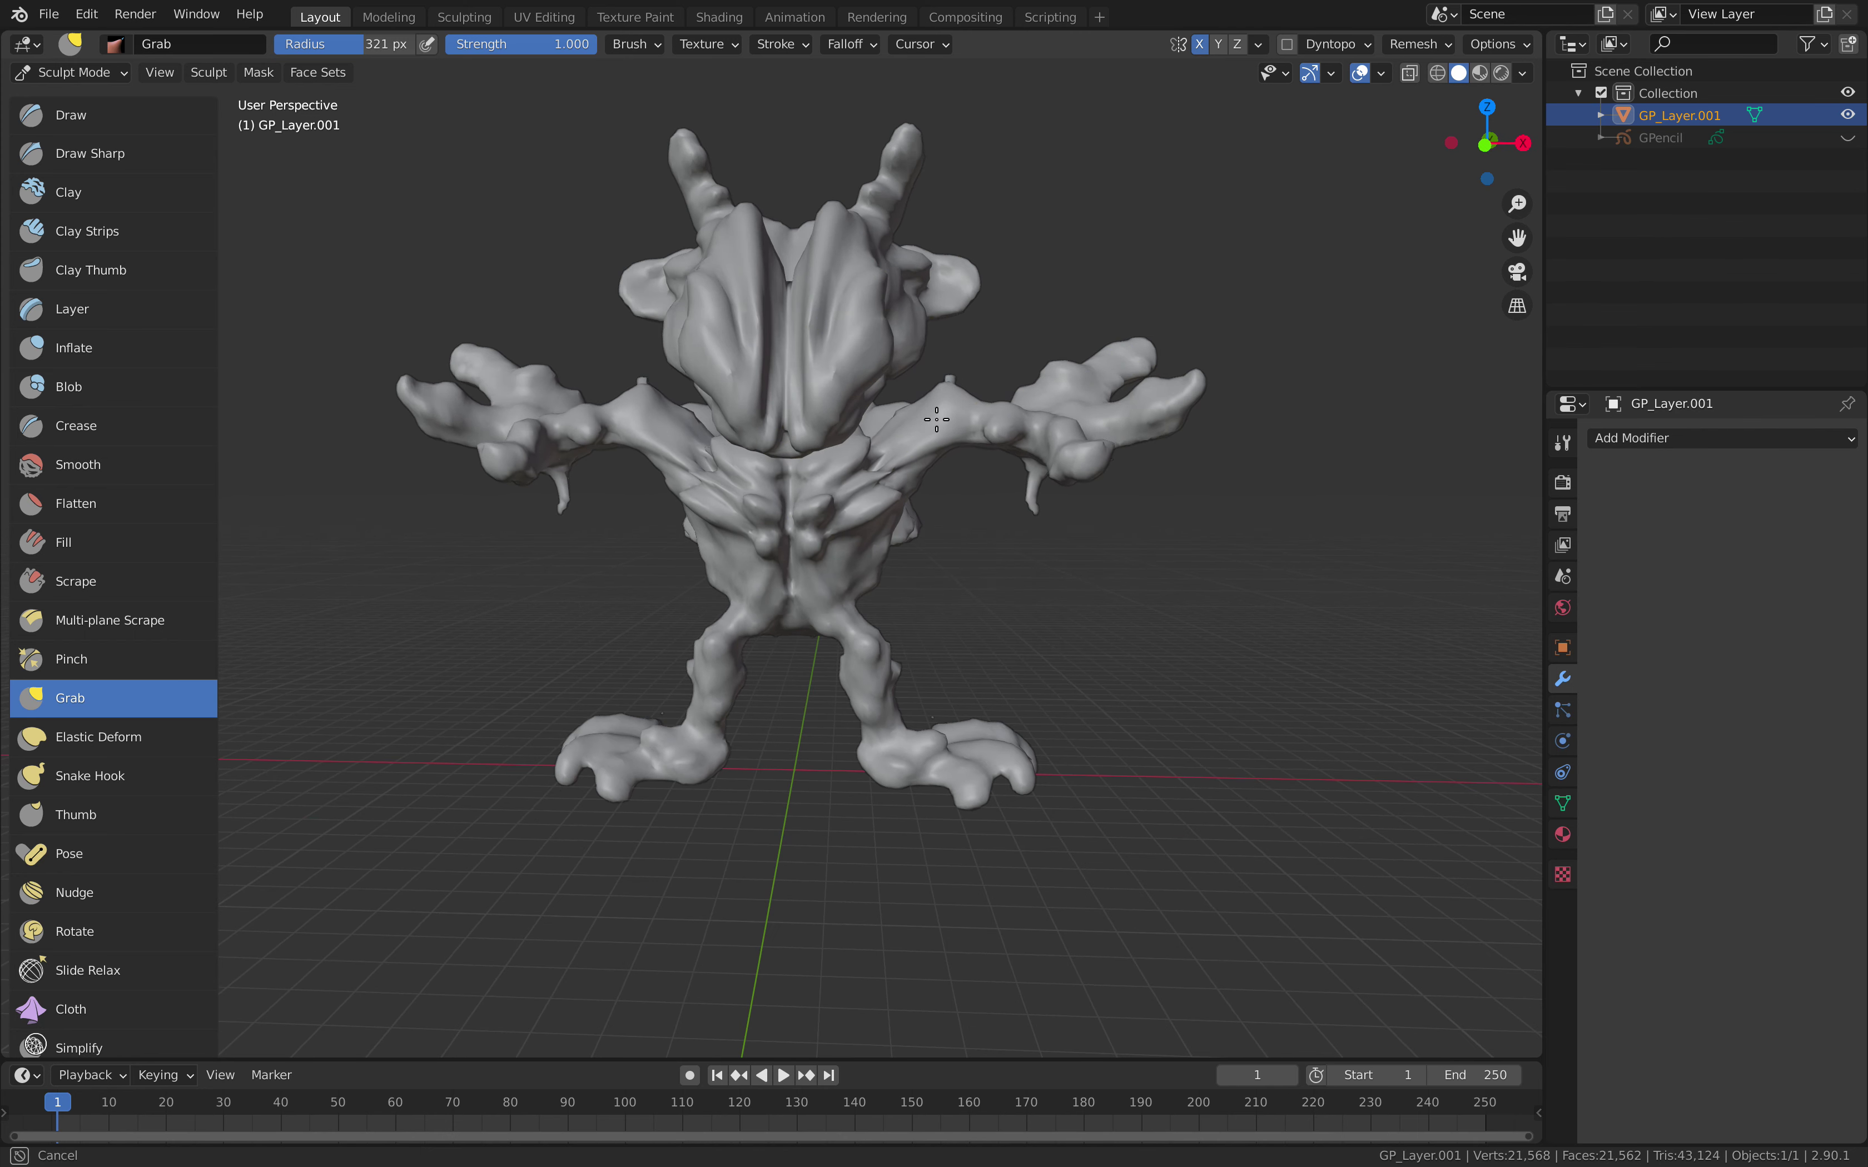
{"action": "left_click_drag", "start_coordinate": [1009, 415], "coordinate": [1100, 420]}
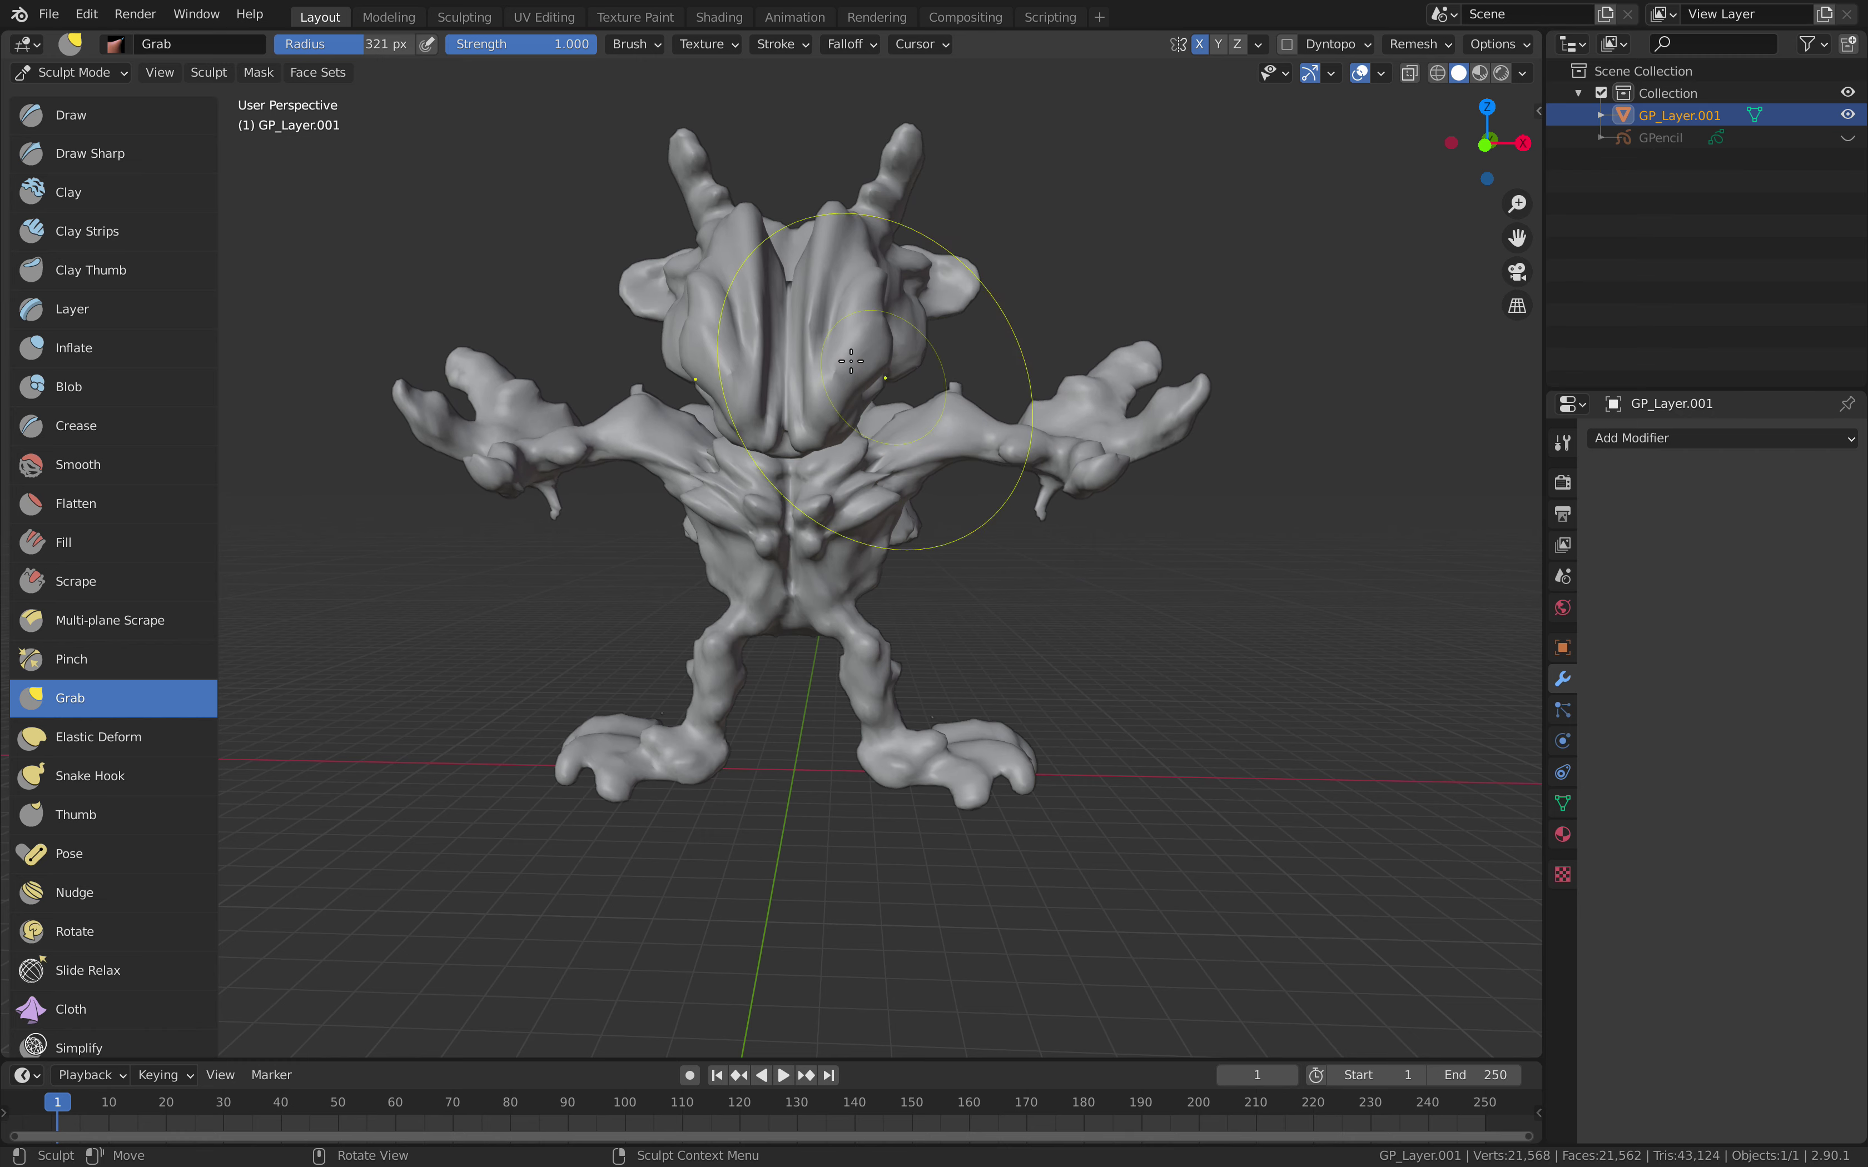
- Nudge the face with the Grab brush and choose the Draw brush at a 217 px radius
{"action": "left_click_drag", "start_coordinate": [870, 334], "coordinate": [865, 323]}
{"action": "mouse_move", "coordinate": [865, 323]}
{"action": "middle_mouse_down"}
{"action": "mouse_move", "coordinate": [884, 340]}
{"action": "mouse_move", "coordinate": [869, 351]}
{"action": "middle_mouse_up"}
{"action": "left_click", "coordinate": [149, 124]}
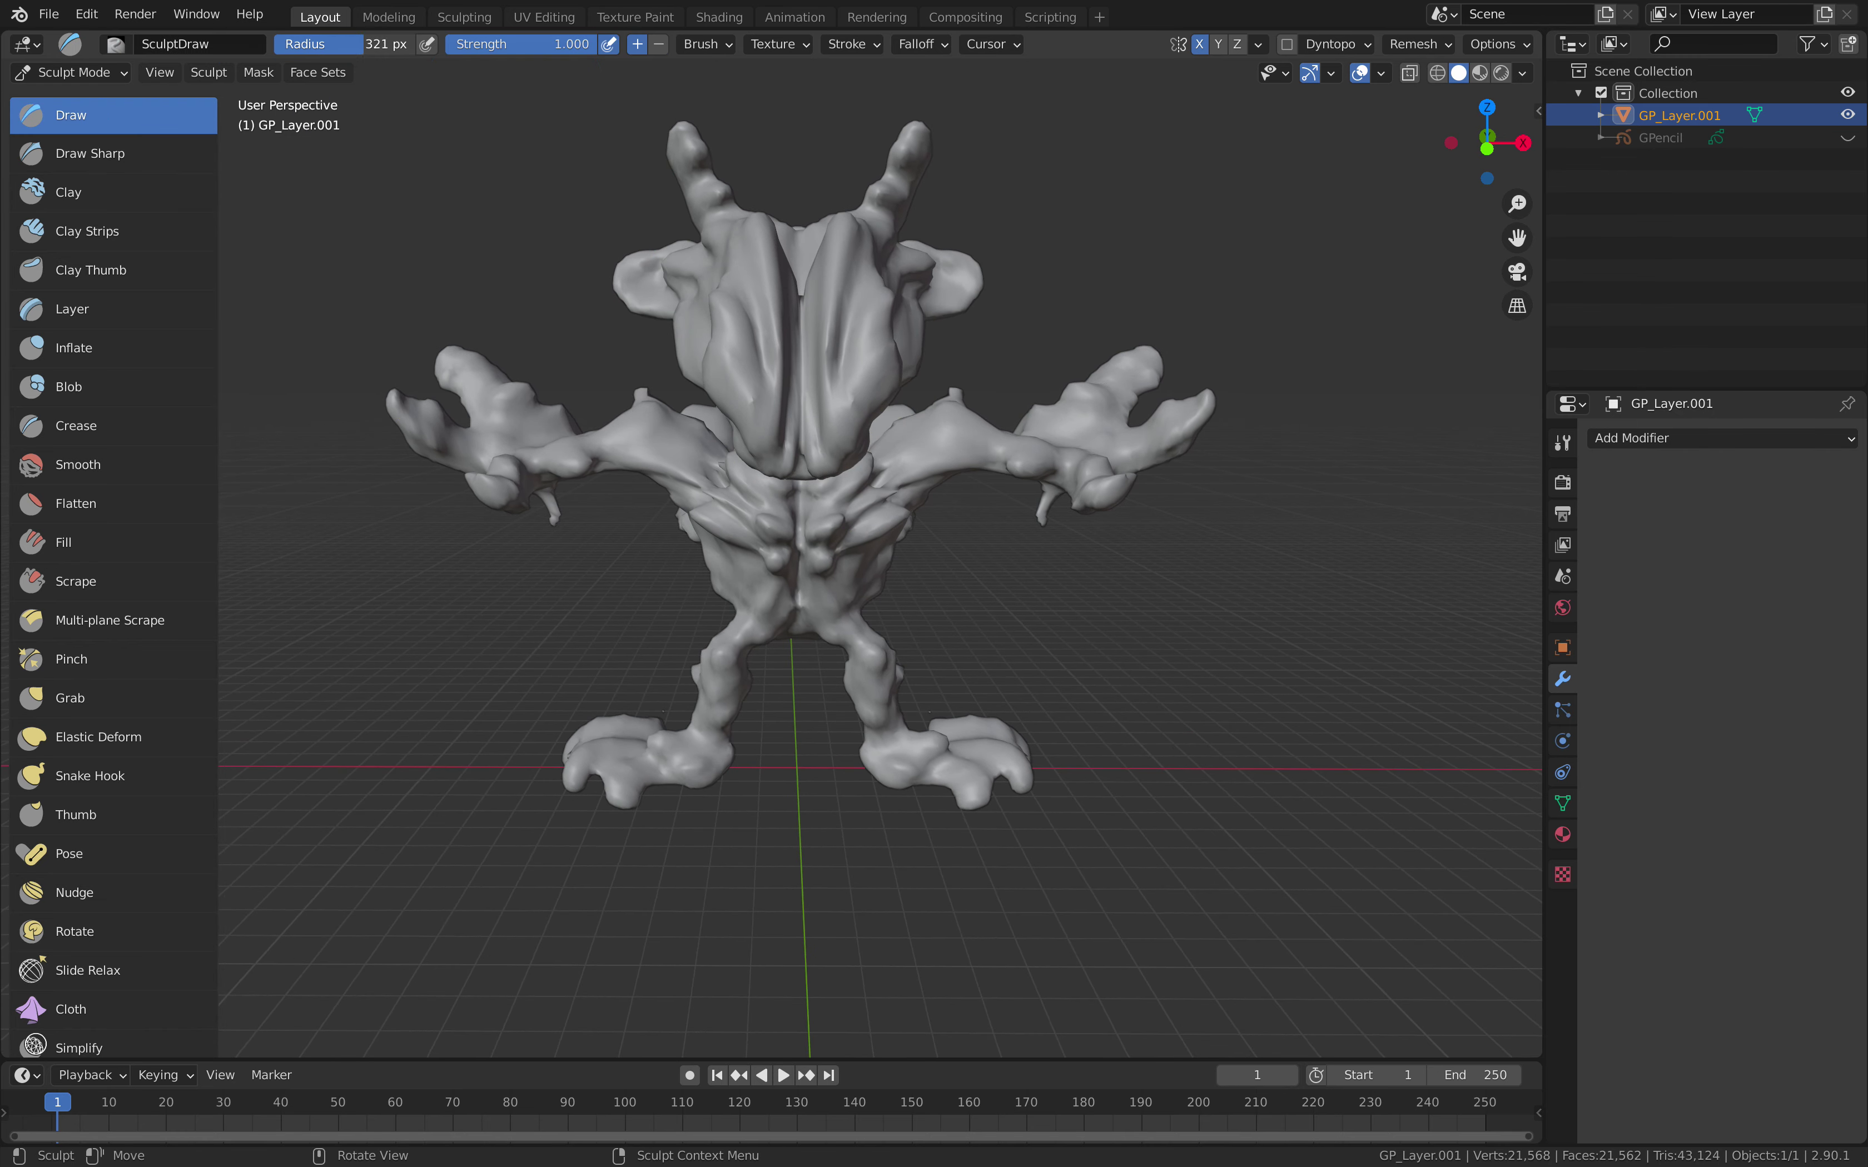
{"action": "middle_click_drag", "start_coordinate": [771, 383], "coordinate": [739, 388]}
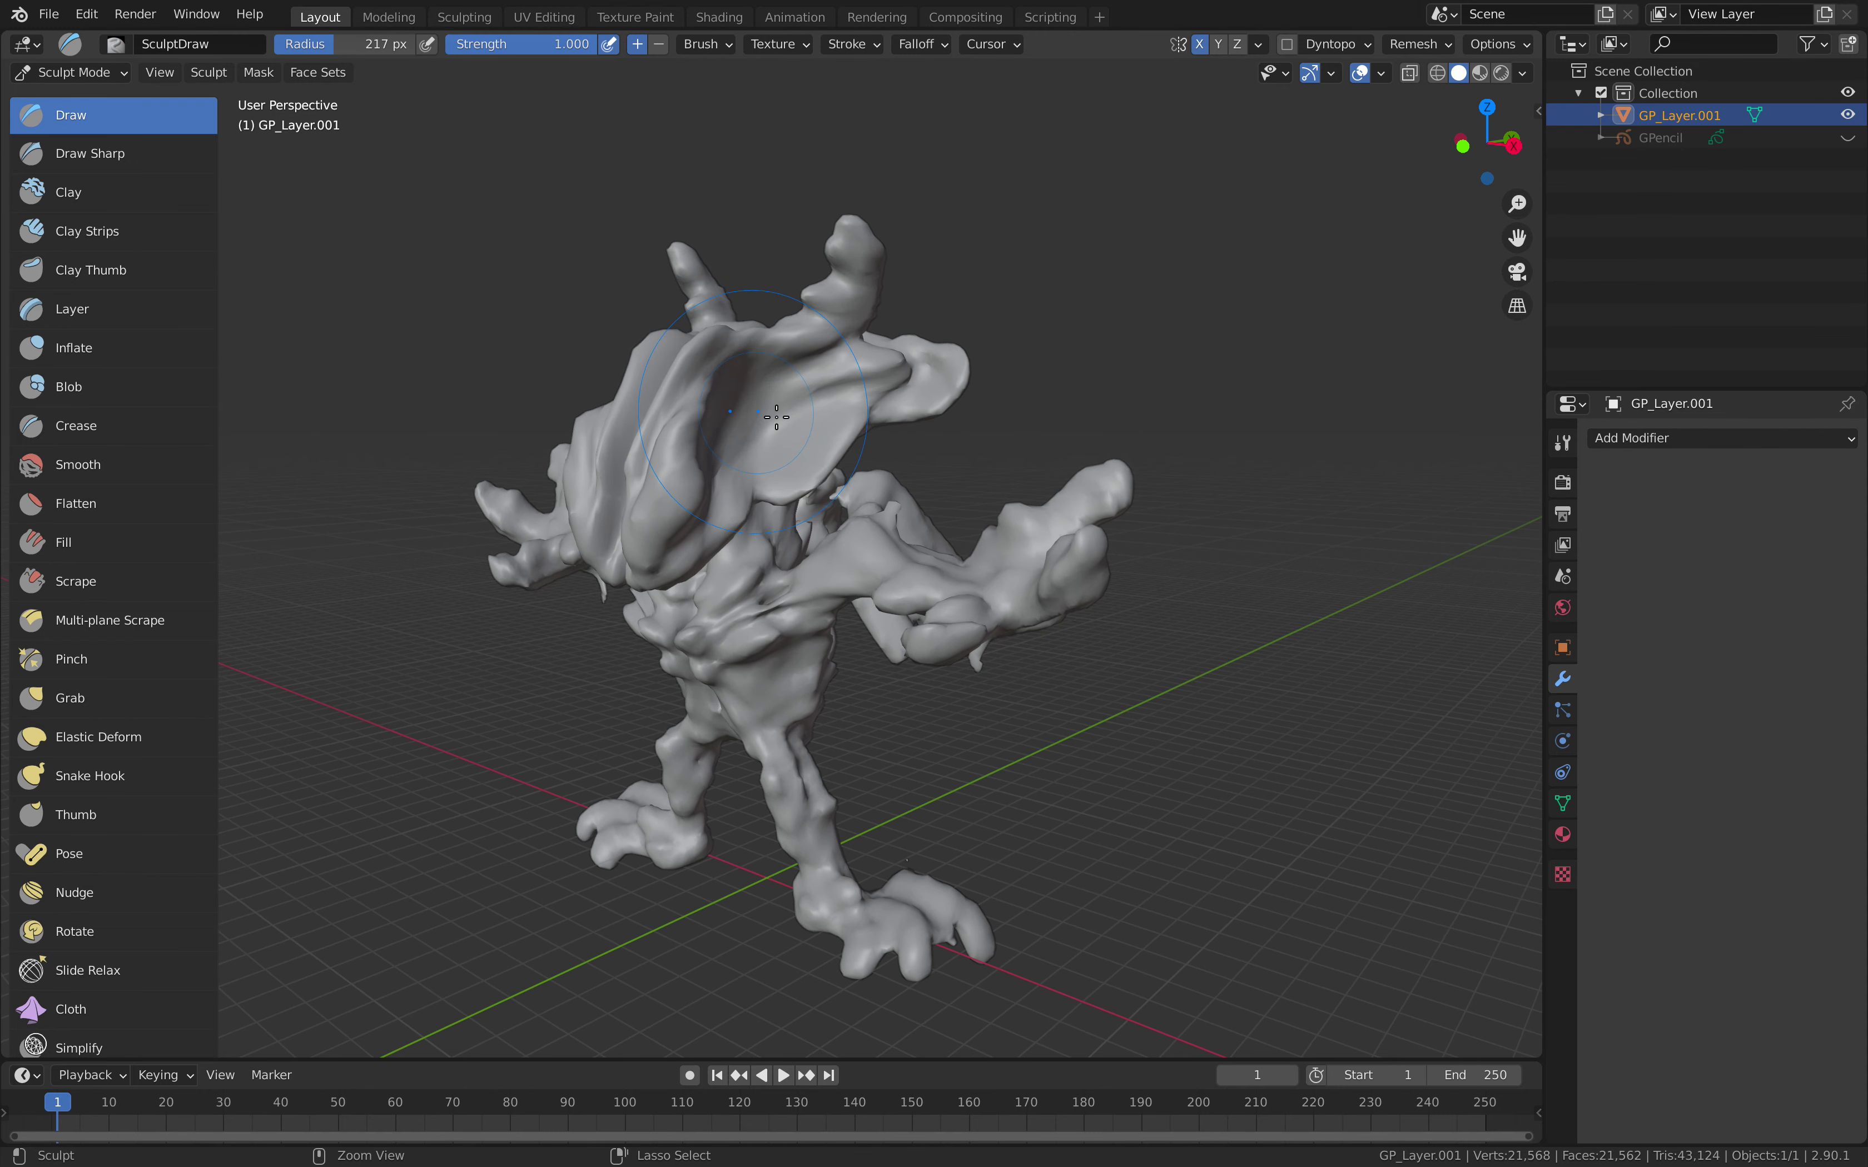
{"action": "middle_click_drag", "start_coordinate": [777, 417], "coordinate": [851, 434]}
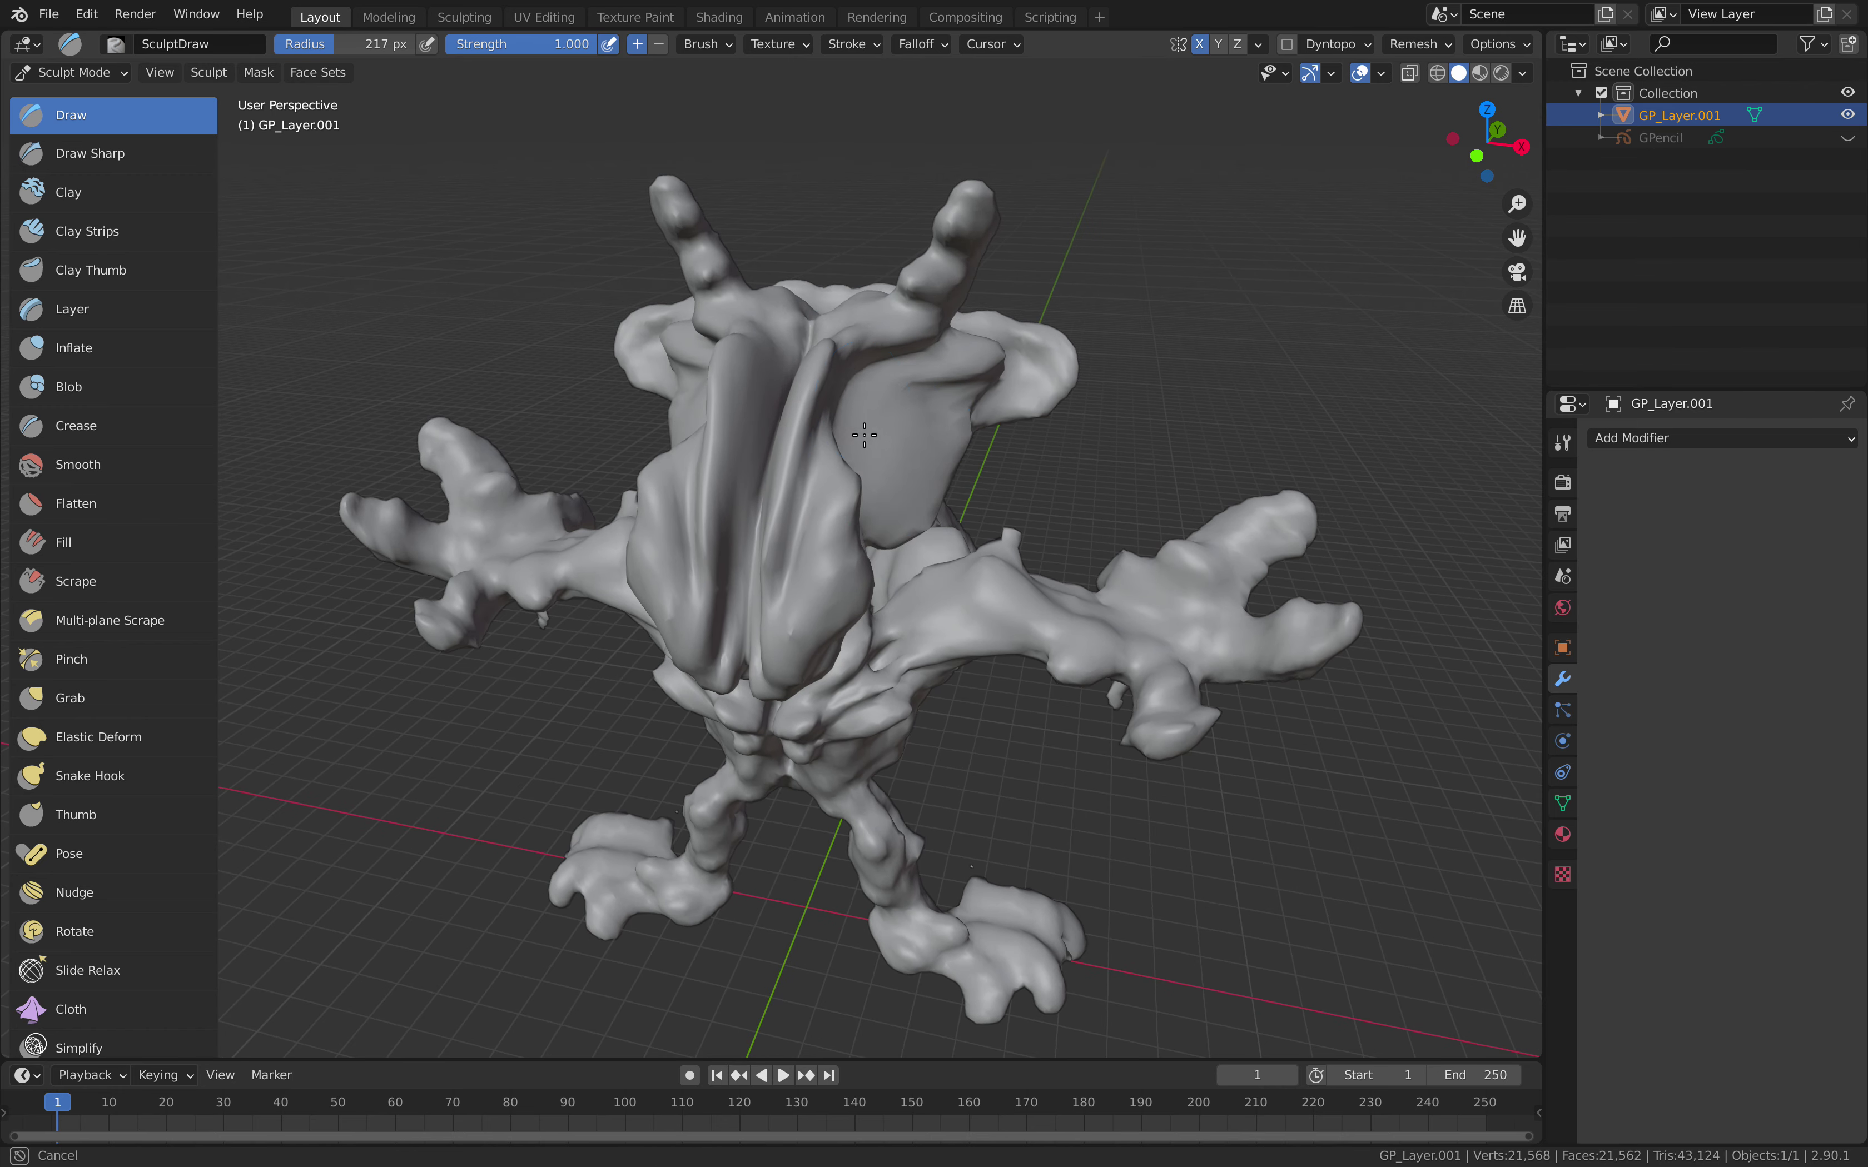
{"action": "middle_click_drag", "start_coordinate": [873, 434], "coordinate": [892, 546]}
{"action": "mouse_move", "coordinate": [834, 642]}
{"action": "middle_mouse_down"}
{"action": "mouse_move", "coordinate": [633, 636]}
{"action": "mouse_move", "coordinate": [824, 608]}
{"action": "mouse_move", "coordinate": [919, 670]}
{"action": "mouse_move", "coordinate": [1003, 572]}
{"action": "mouse_move", "coordinate": [918, 562]}
{"action": "mouse_move", "coordinate": [1027, 572]}
{"action": "mouse_move", "coordinate": [1169, 491]}
{"action": "mouse_move", "coordinate": [743, 548]}
{"action": "middle_mouse_up"}
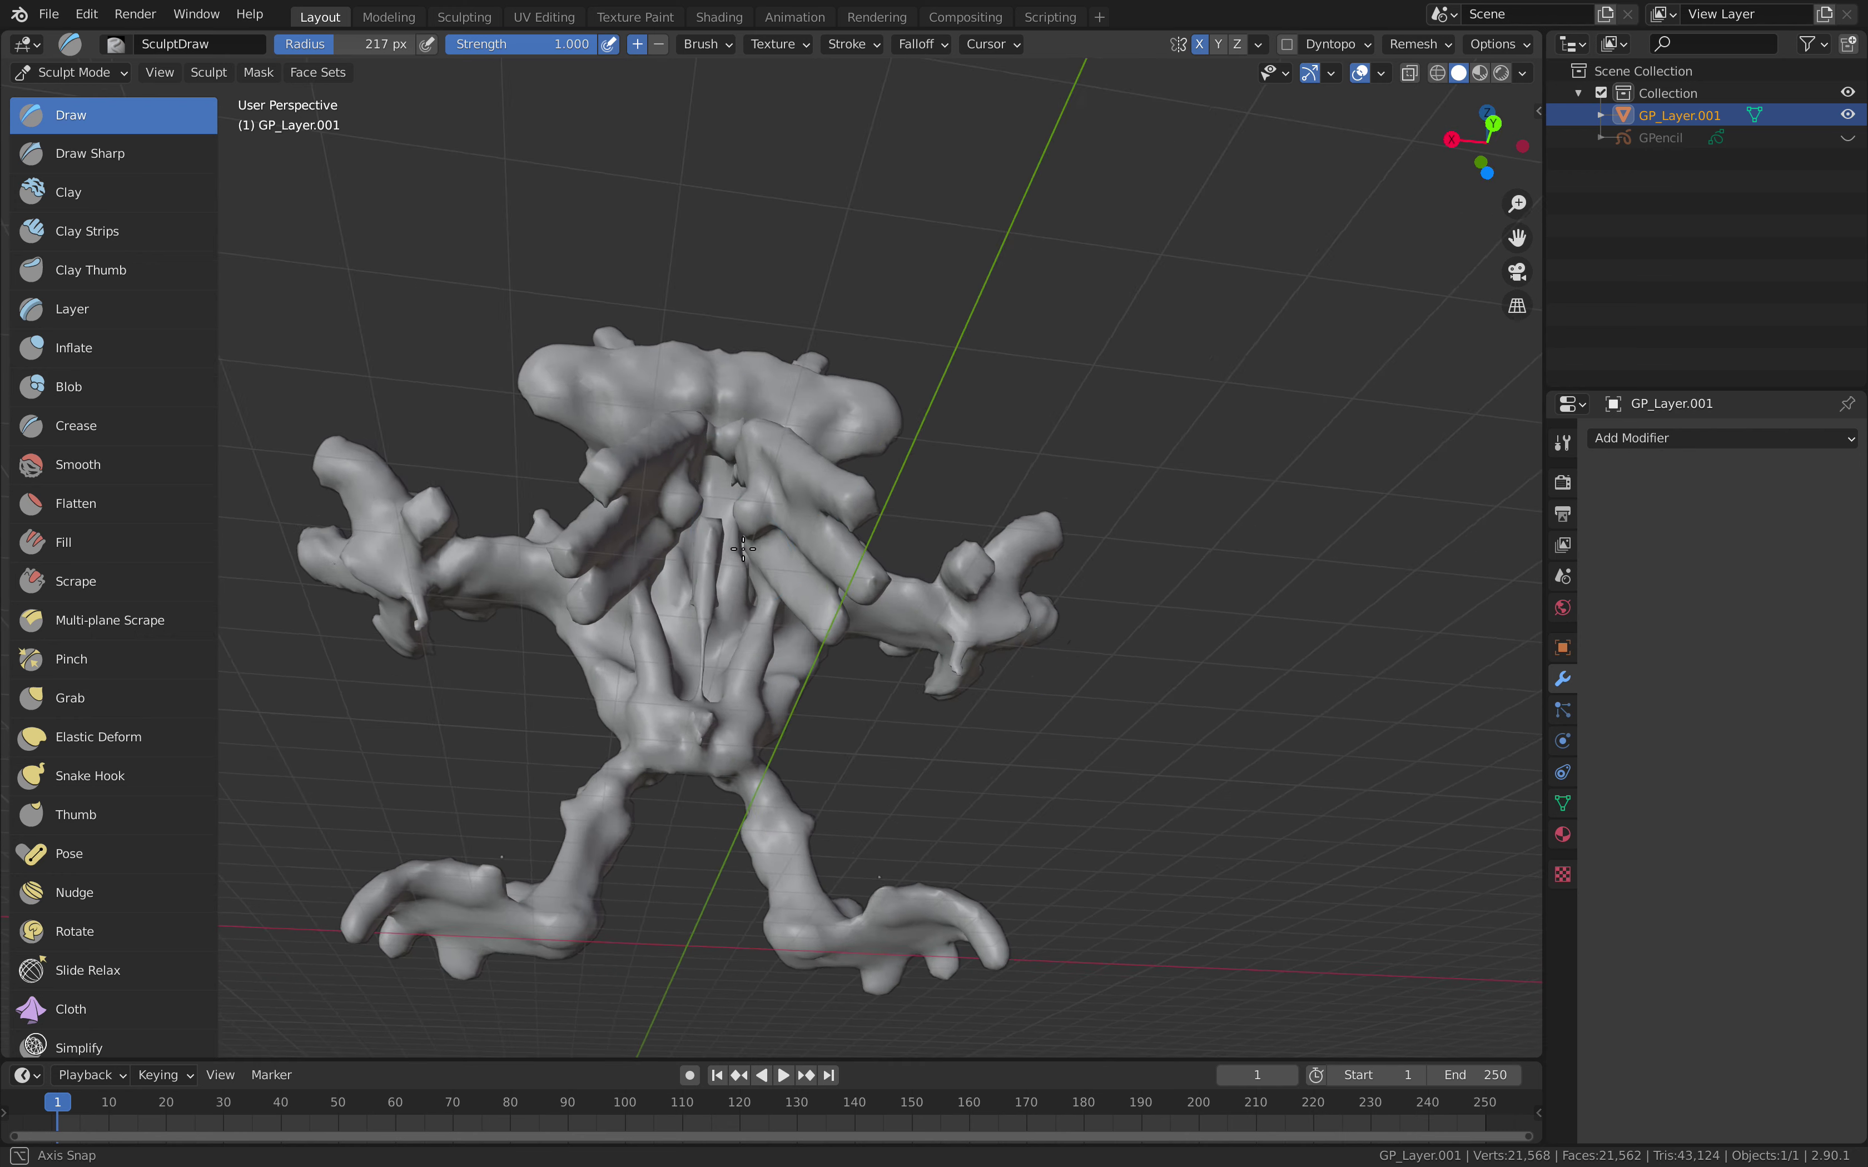
{"action": "scroll", "coordinate": [787, 587], "scroll_direction": "up", "scroll_amount": 6}
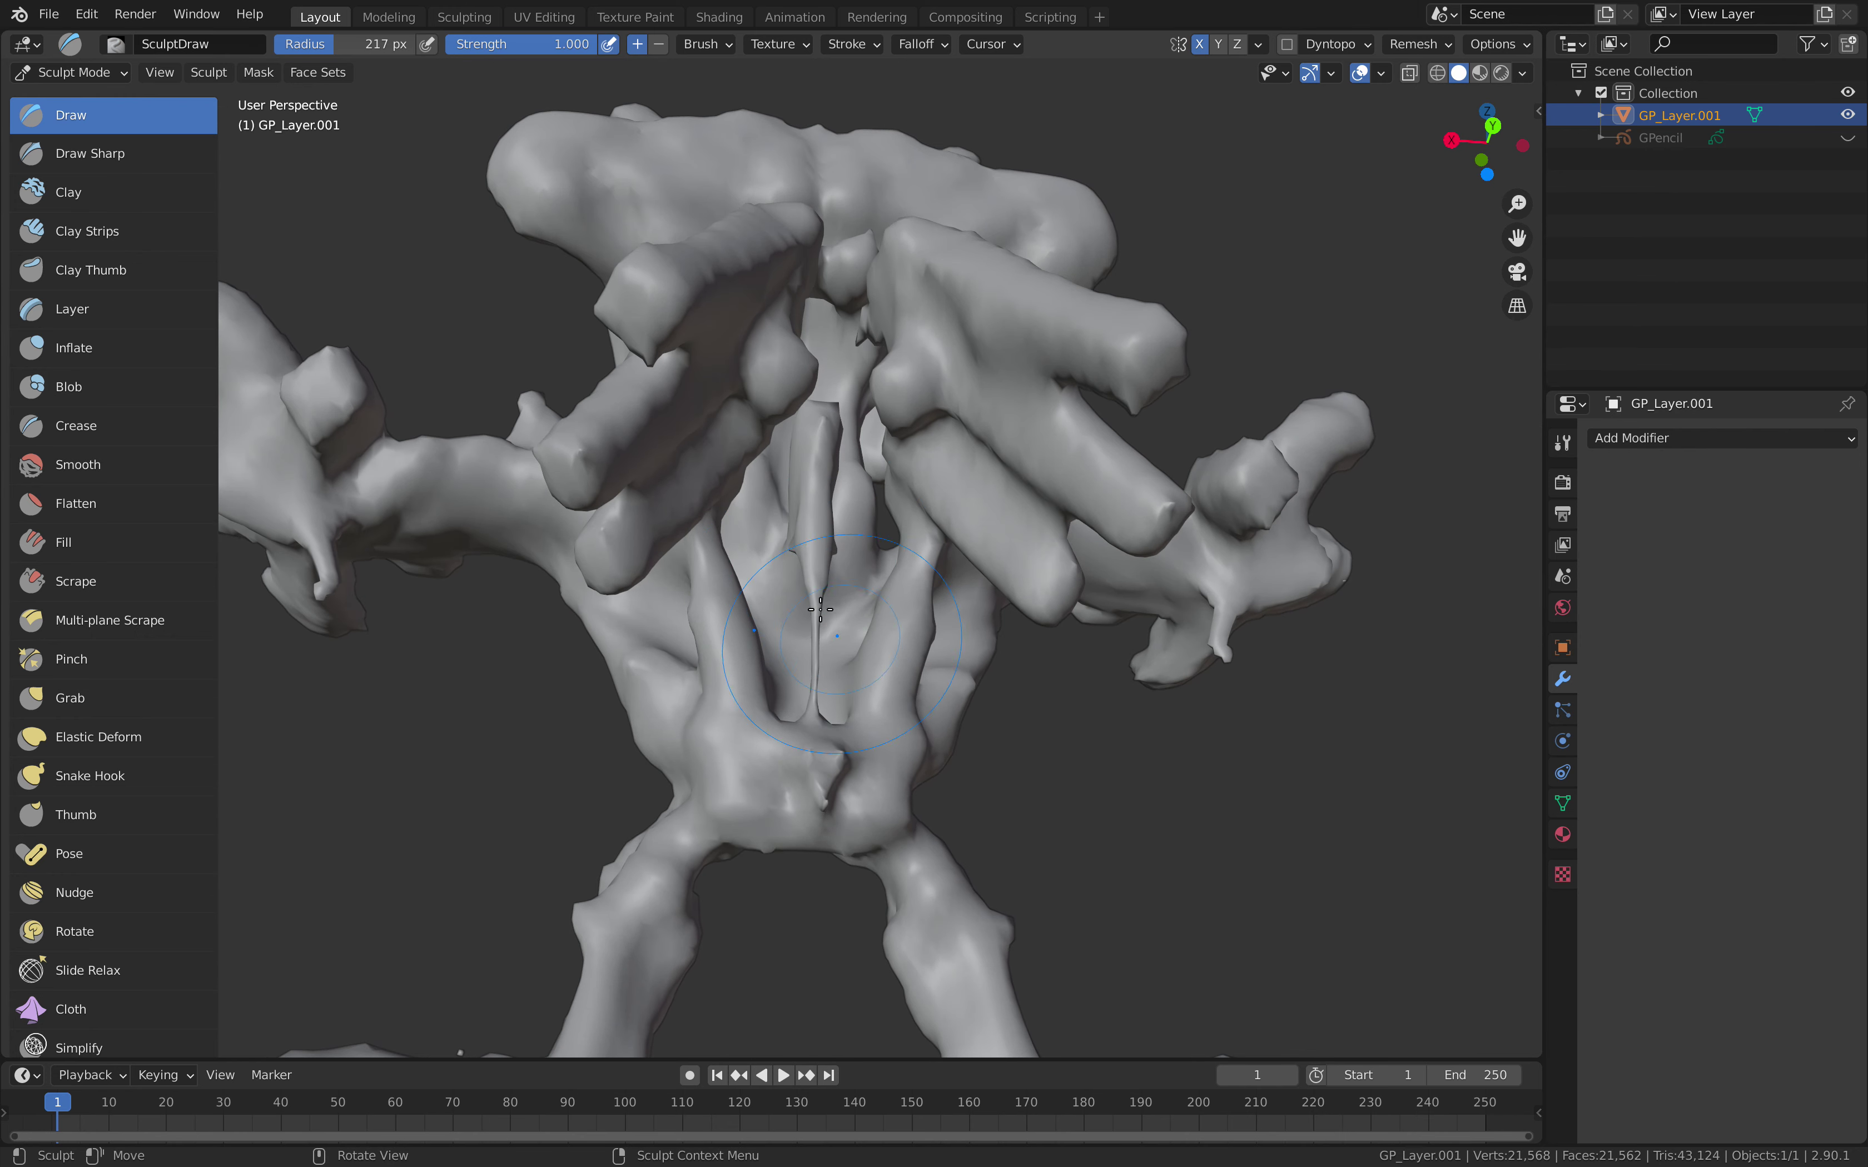
- Thicken the torso with the Inflate brush, closing the gaps between the strands at its back and front
{"action": "left_click", "coordinate": [115, 349]}
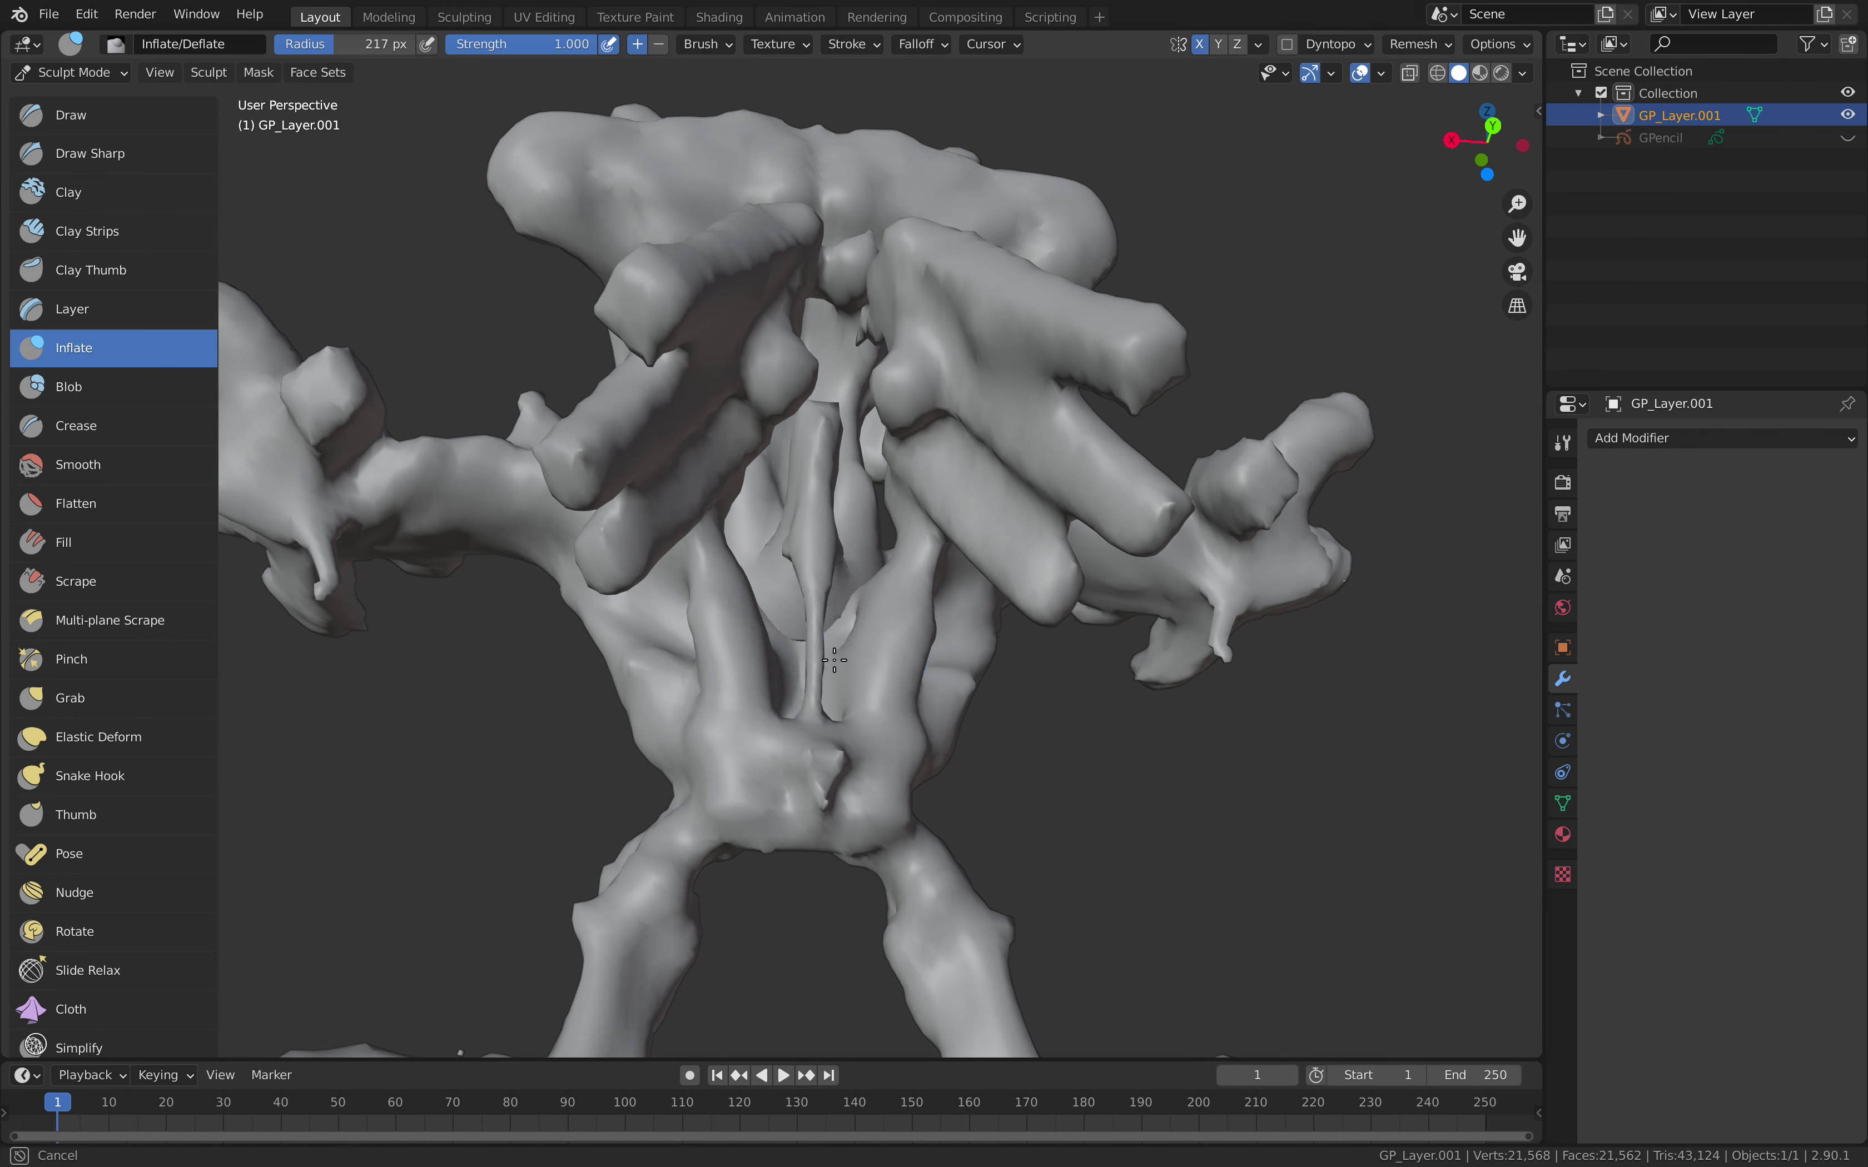
{"action": "middle_click_drag", "start_coordinate": [870, 595], "coordinate": [1096, 703]}
{"action": "mouse_move", "coordinate": [768, 606]}
{"action": "middle_mouse_down"}
{"action": "mouse_move", "coordinate": [804, 630]}
{"action": "mouse_move", "coordinate": [856, 786]}
{"action": "middle_mouse_up"}
{"action": "scroll", "coordinate": [821, 649], "scroll_direction": "up", "scroll_amount": 4}
{"action": "left_click_drag", "start_coordinate": [871, 758], "coordinate": [900, 750]}
{"action": "scroll", "coordinate": [825, 679], "scroll_direction": "down", "scroll_amount": 2}
{"action": "mouse_move", "coordinate": [825, 679]}
{"action": "middle_mouse_down"}
{"action": "mouse_move", "coordinate": [858, 628]}
{"action": "mouse_move", "coordinate": [903, 624]}
{"action": "middle_mouse_up"}
{"action": "scroll", "coordinate": [858, 627], "scroll_direction": "down", "scroll_amount": 3}
{"action": "middle_click_drag", "start_coordinate": [680, 602], "coordinate": [709, 608]}
{"action": "left_click_drag", "start_coordinate": [700, 580], "coordinate": [697, 588]}
{"action": "mouse_move", "coordinate": [697, 588]}
{"action": "middle_mouse_down"}
{"action": "mouse_move", "coordinate": [741, 501]}
{"action": "mouse_move", "coordinate": [662, 479]}
{"action": "middle_mouse_up"}
- Remesh the creature at a 0.1 m voxel size and even out the chest and shoulder with the Inflate brush
{"action": "left_click", "coordinate": [1421, 44]}
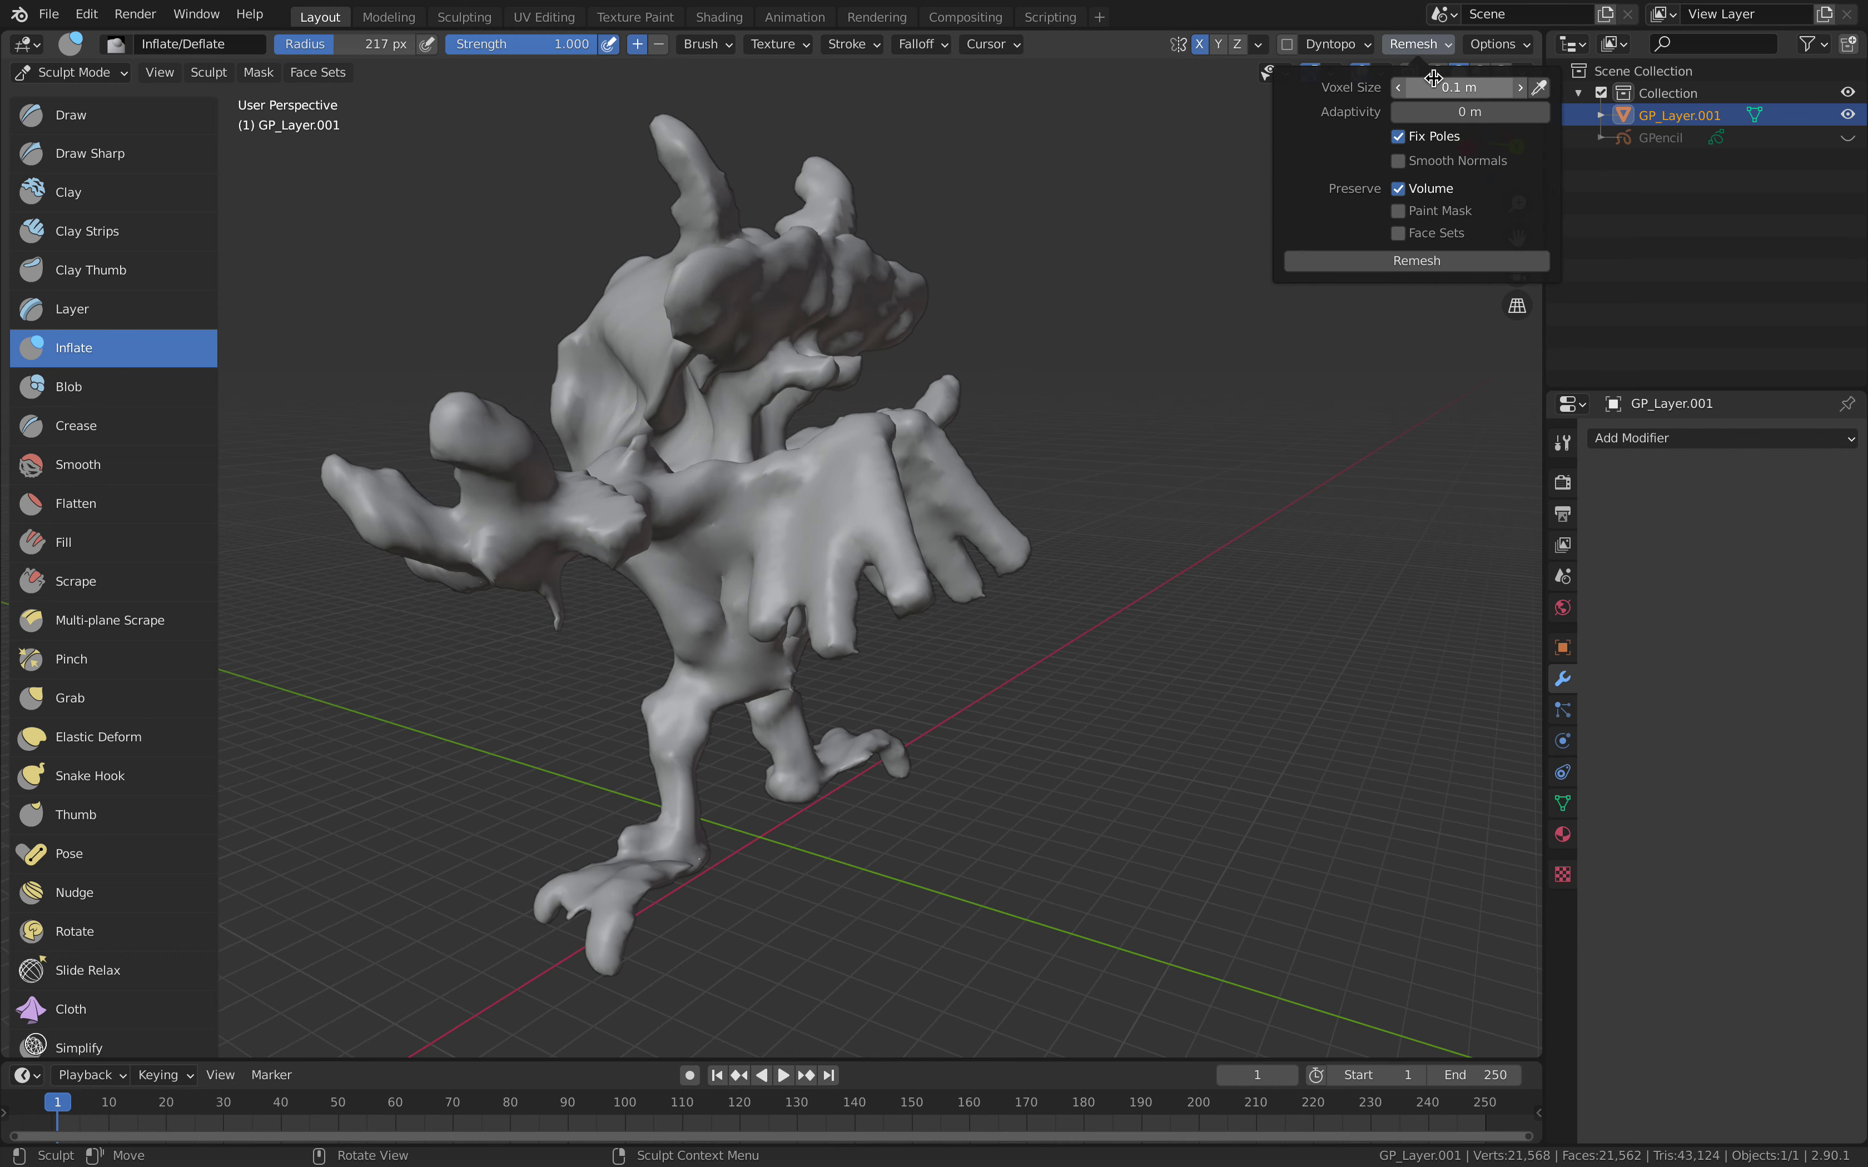
{"action": "left_click", "coordinate": [1428, 261]}
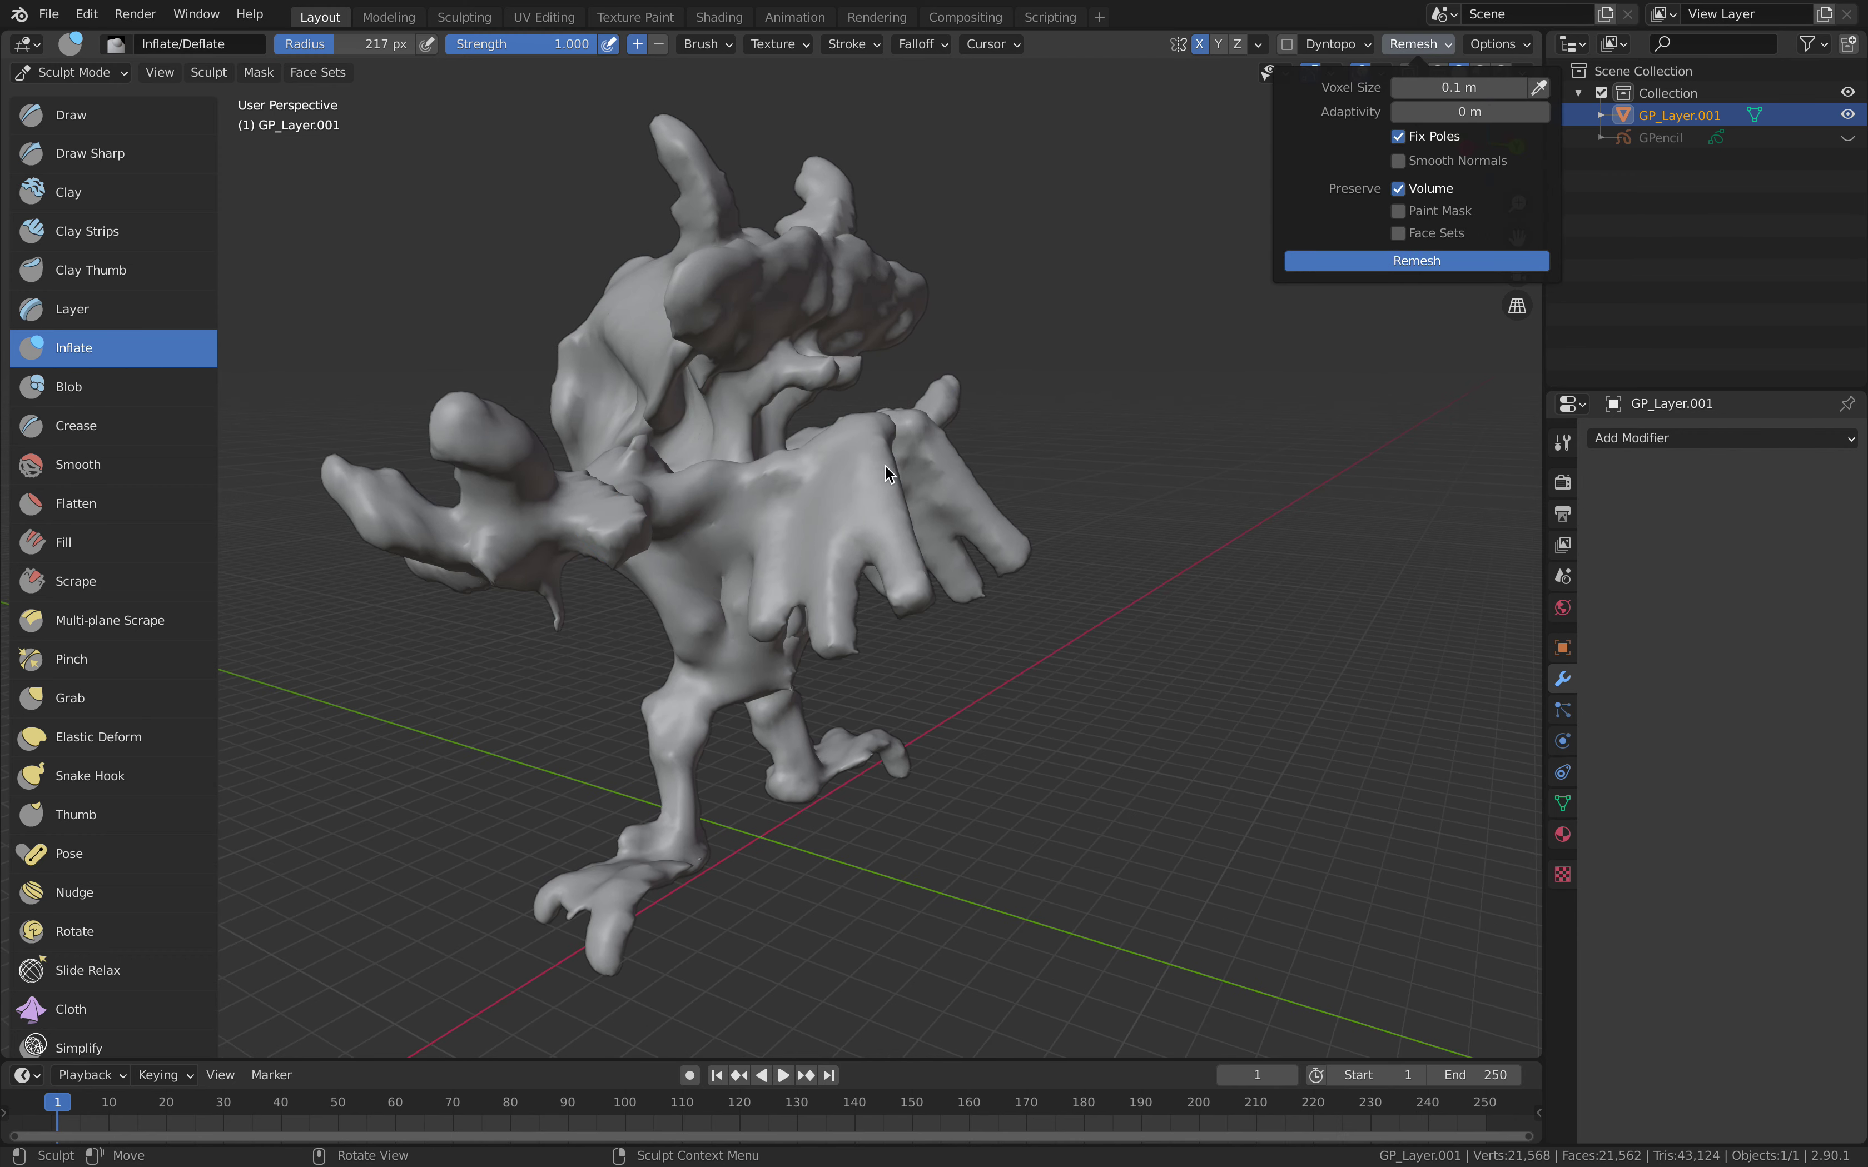
{"action": "middle_click_drag", "start_coordinate": [860, 474], "coordinate": [1138, 455]}
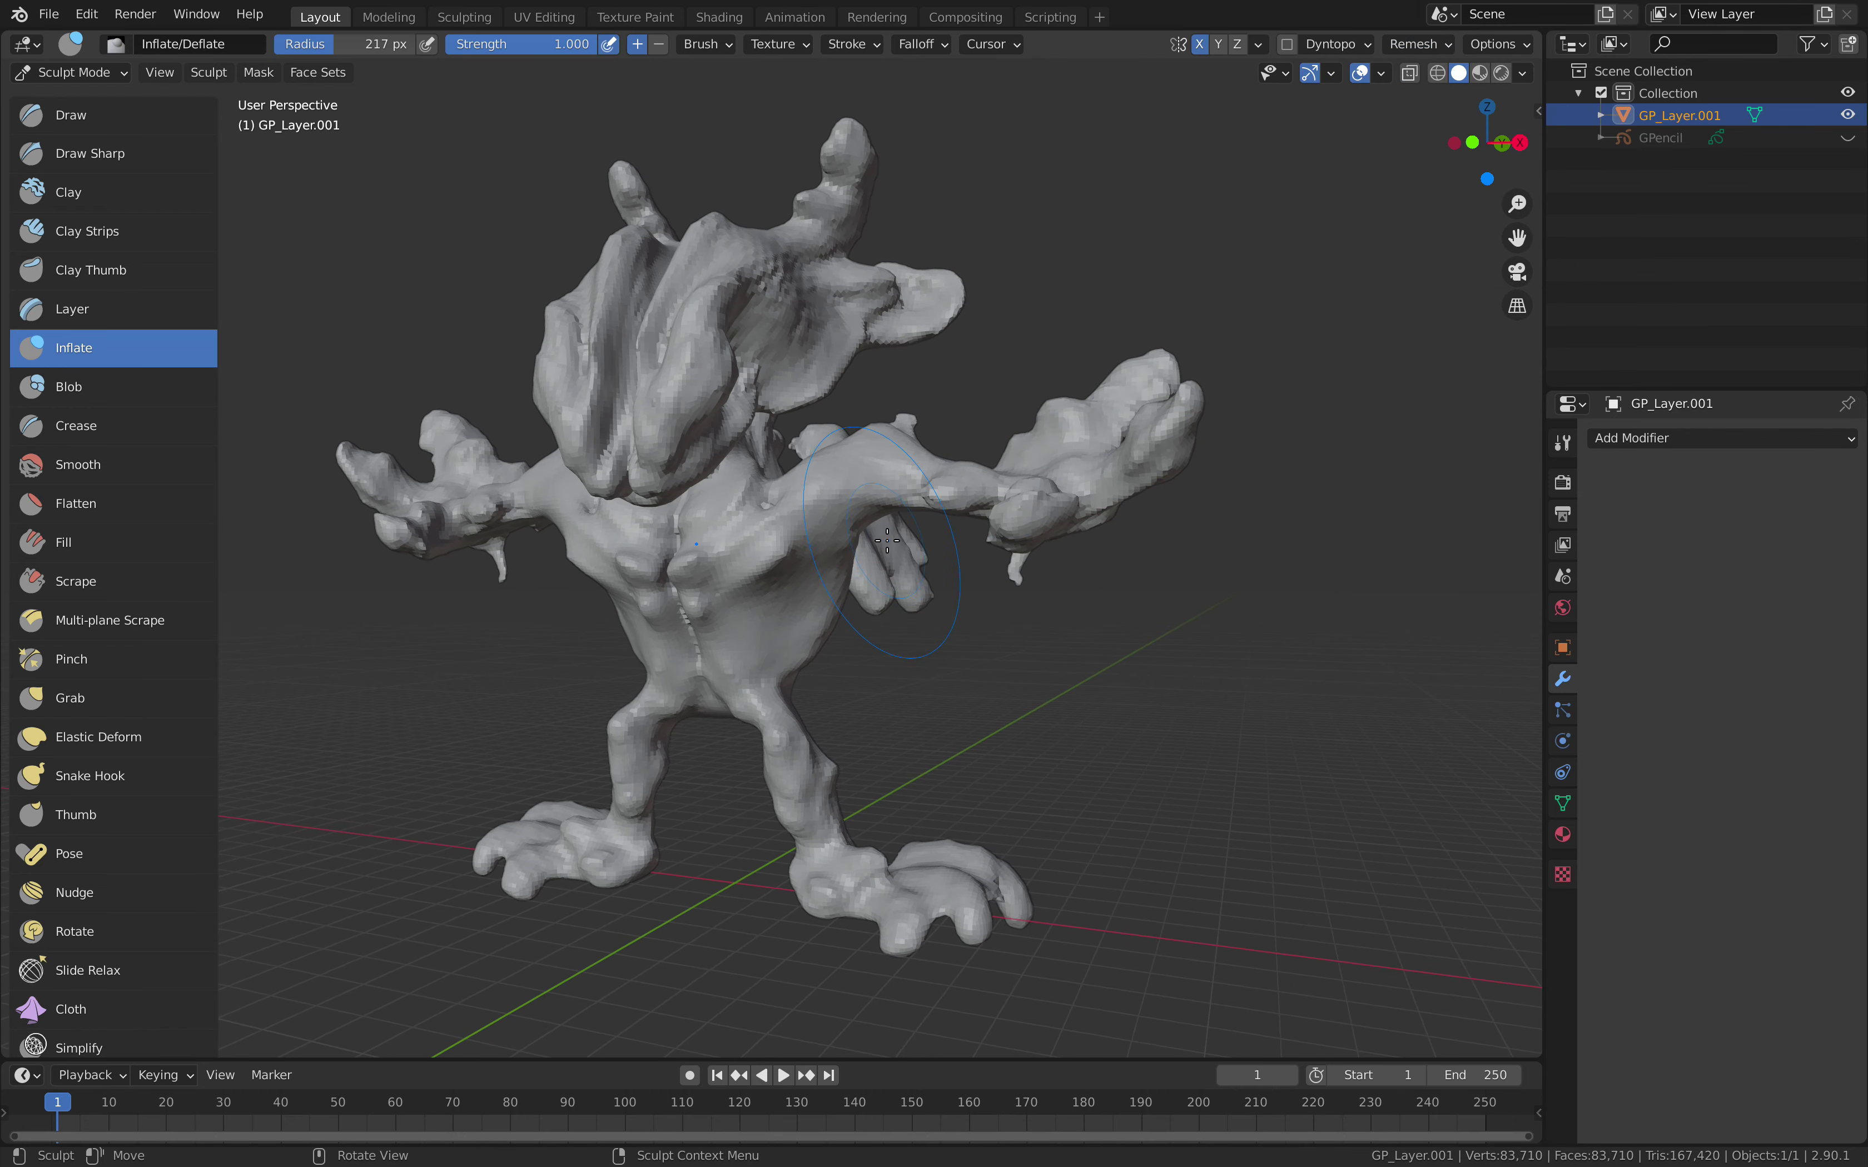
{"action": "middle_click_drag", "start_coordinate": [794, 564], "coordinate": [823, 542]}
{"action": "left_click_drag", "start_coordinate": [823, 542], "coordinate": [765, 435]}
- Carve the hollows beside the muzzle and refine the face with the Draw brush at a 140 px radius
{"action": "mouse_move", "coordinate": [788, 287]}
{"action": "middle_mouse_down"}
{"action": "mouse_move", "coordinate": [794, 369]}
{"action": "mouse_move", "coordinate": [830, 331]}
{"action": "middle_mouse_up"}
{"action": "scroll", "coordinate": [794, 370], "scroll_direction": "up", "scroll_amount": 1}
{"action": "left_click", "coordinate": [92, 115]}
{"action": "left_click_drag", "start_coordinate": [723, 300], "coordinate": [695, 299], "text": "ctrl"}
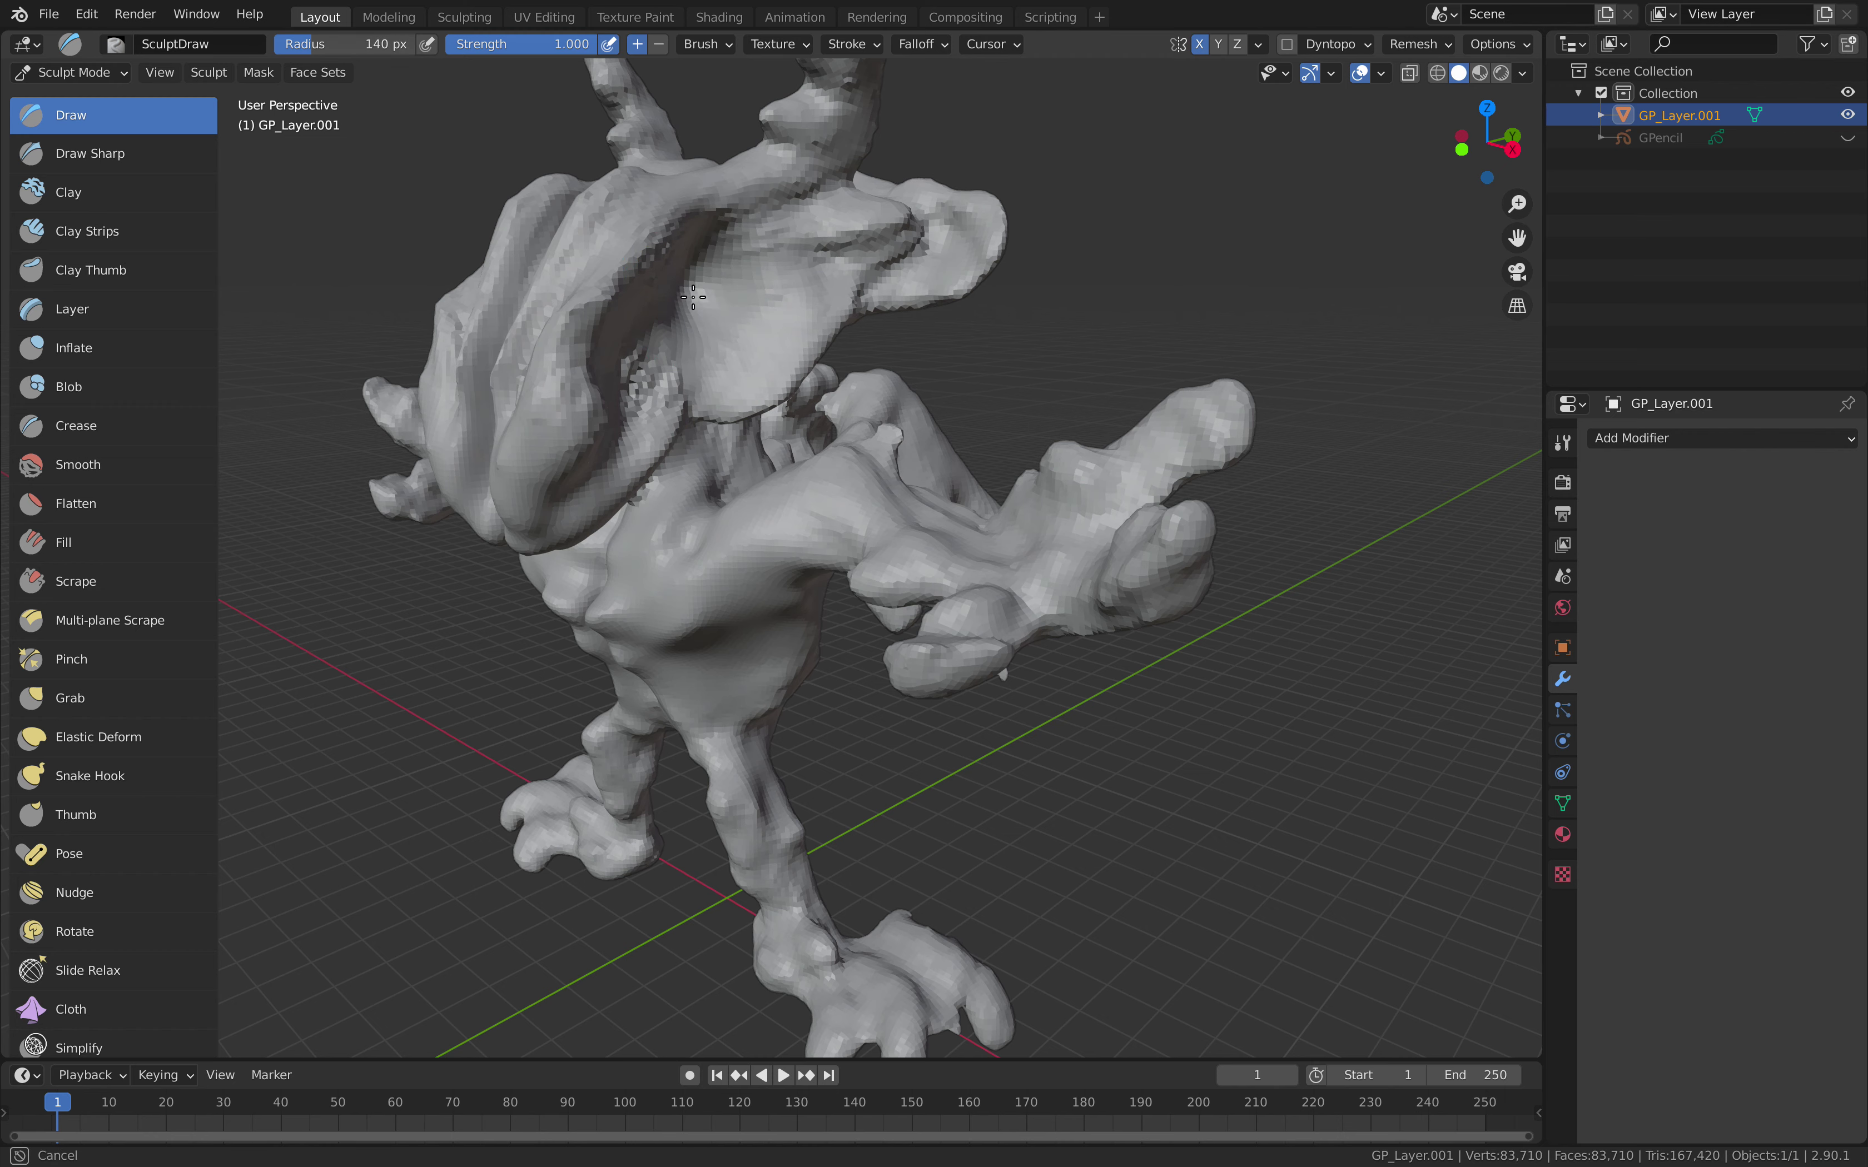
{"action": "mouse_move", "coordinate": [741, 324]}
{"action": "middle_mouse_down"}
{"action": "mouse_move", "coordinate": [637, 313]}
{"action": "mouse_move", "coordinate": [717, 375]}
{"action": "mouse_move", "coordinate": [890, 393]}
{"action": "mouse_move", "coordinate": [1073, 517]}
{"action": "mouse_move", "coordinate": [1069, 660]}
{"action": "mouse_move", "coordinate": [1021, 421]}
{"action": "middle_mouse_up"}
{"action": "left_click_drag", "start_coordinate": [887, 470], "coordinate": [900, 473]}
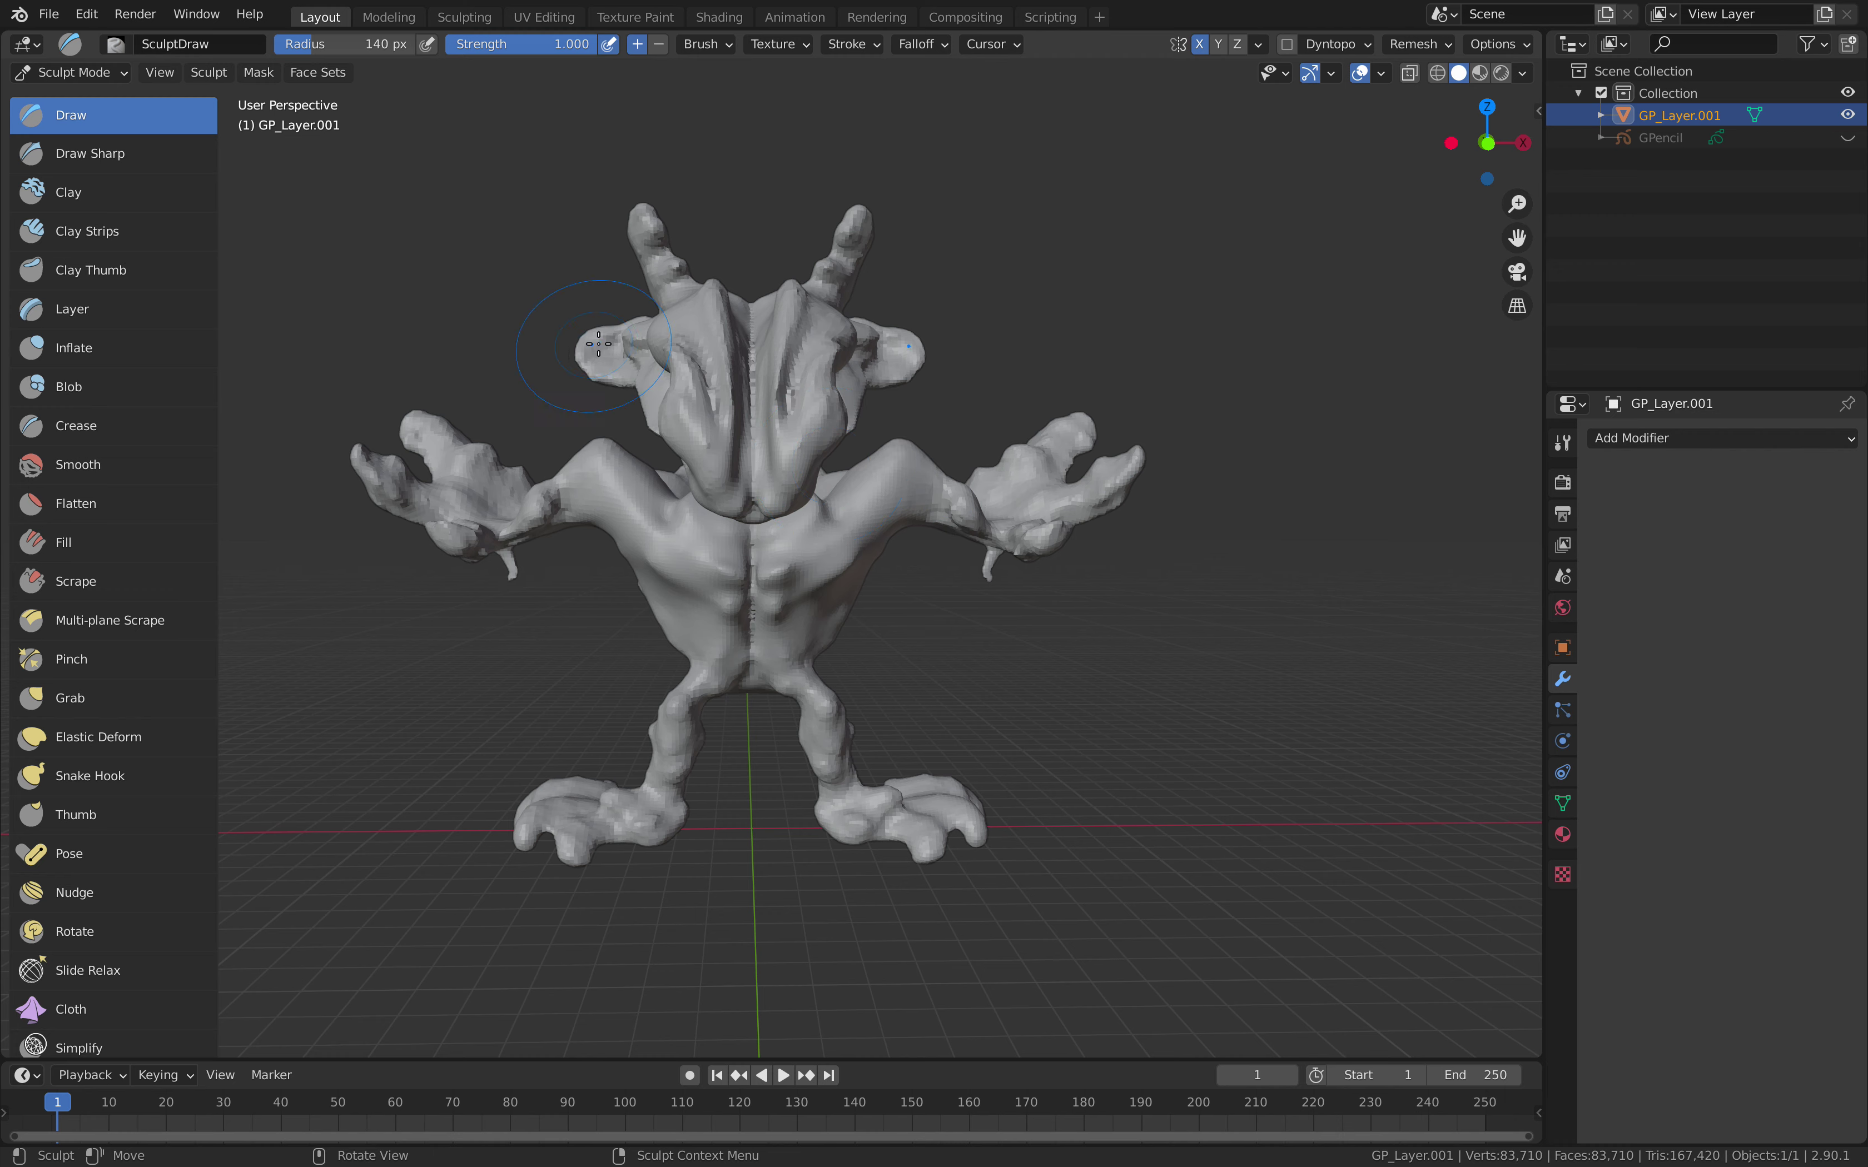
- In the front orthographic view, lower the raised upper arms and widen the waist with the Grab brush
{"action": "left_click", "coordinate": [1486, 143]}
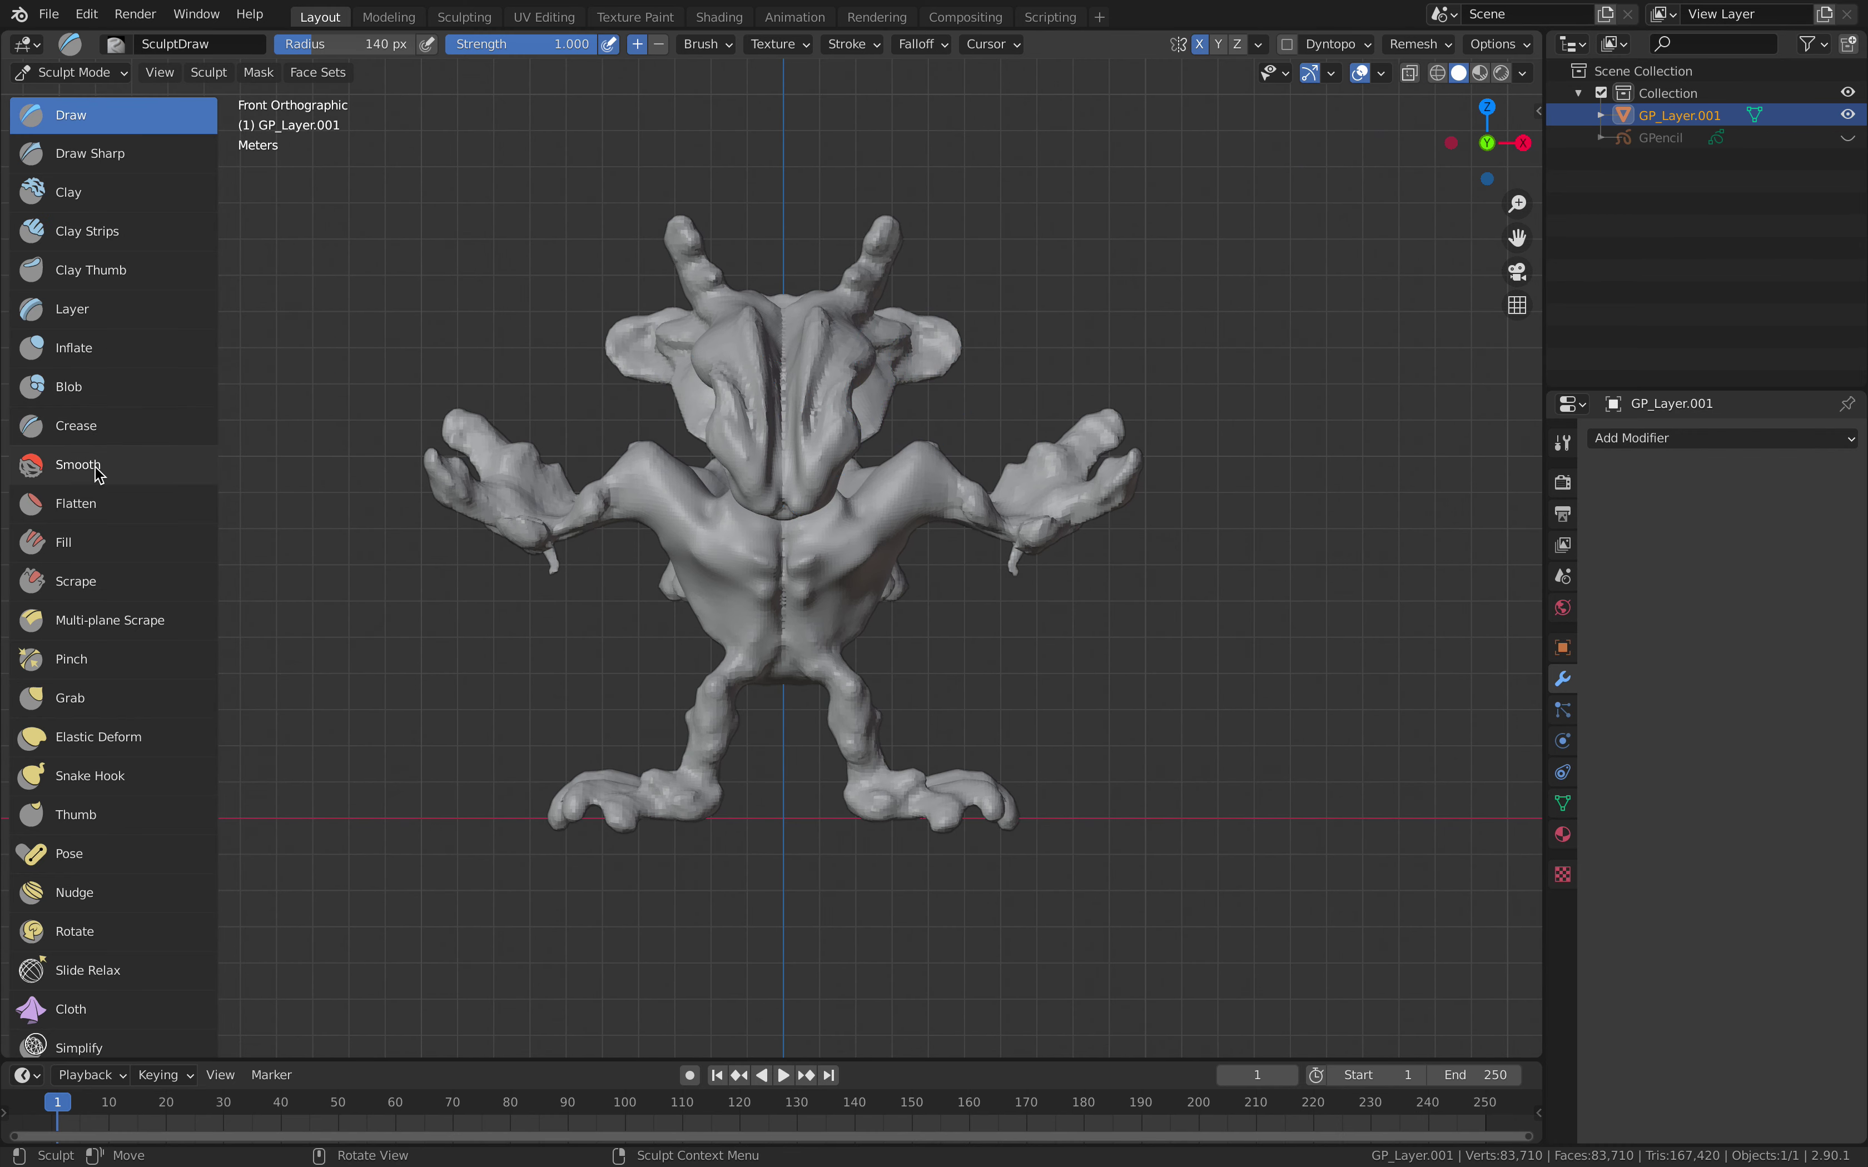
{"action": "left_click", "coordinate": [109, 704]}
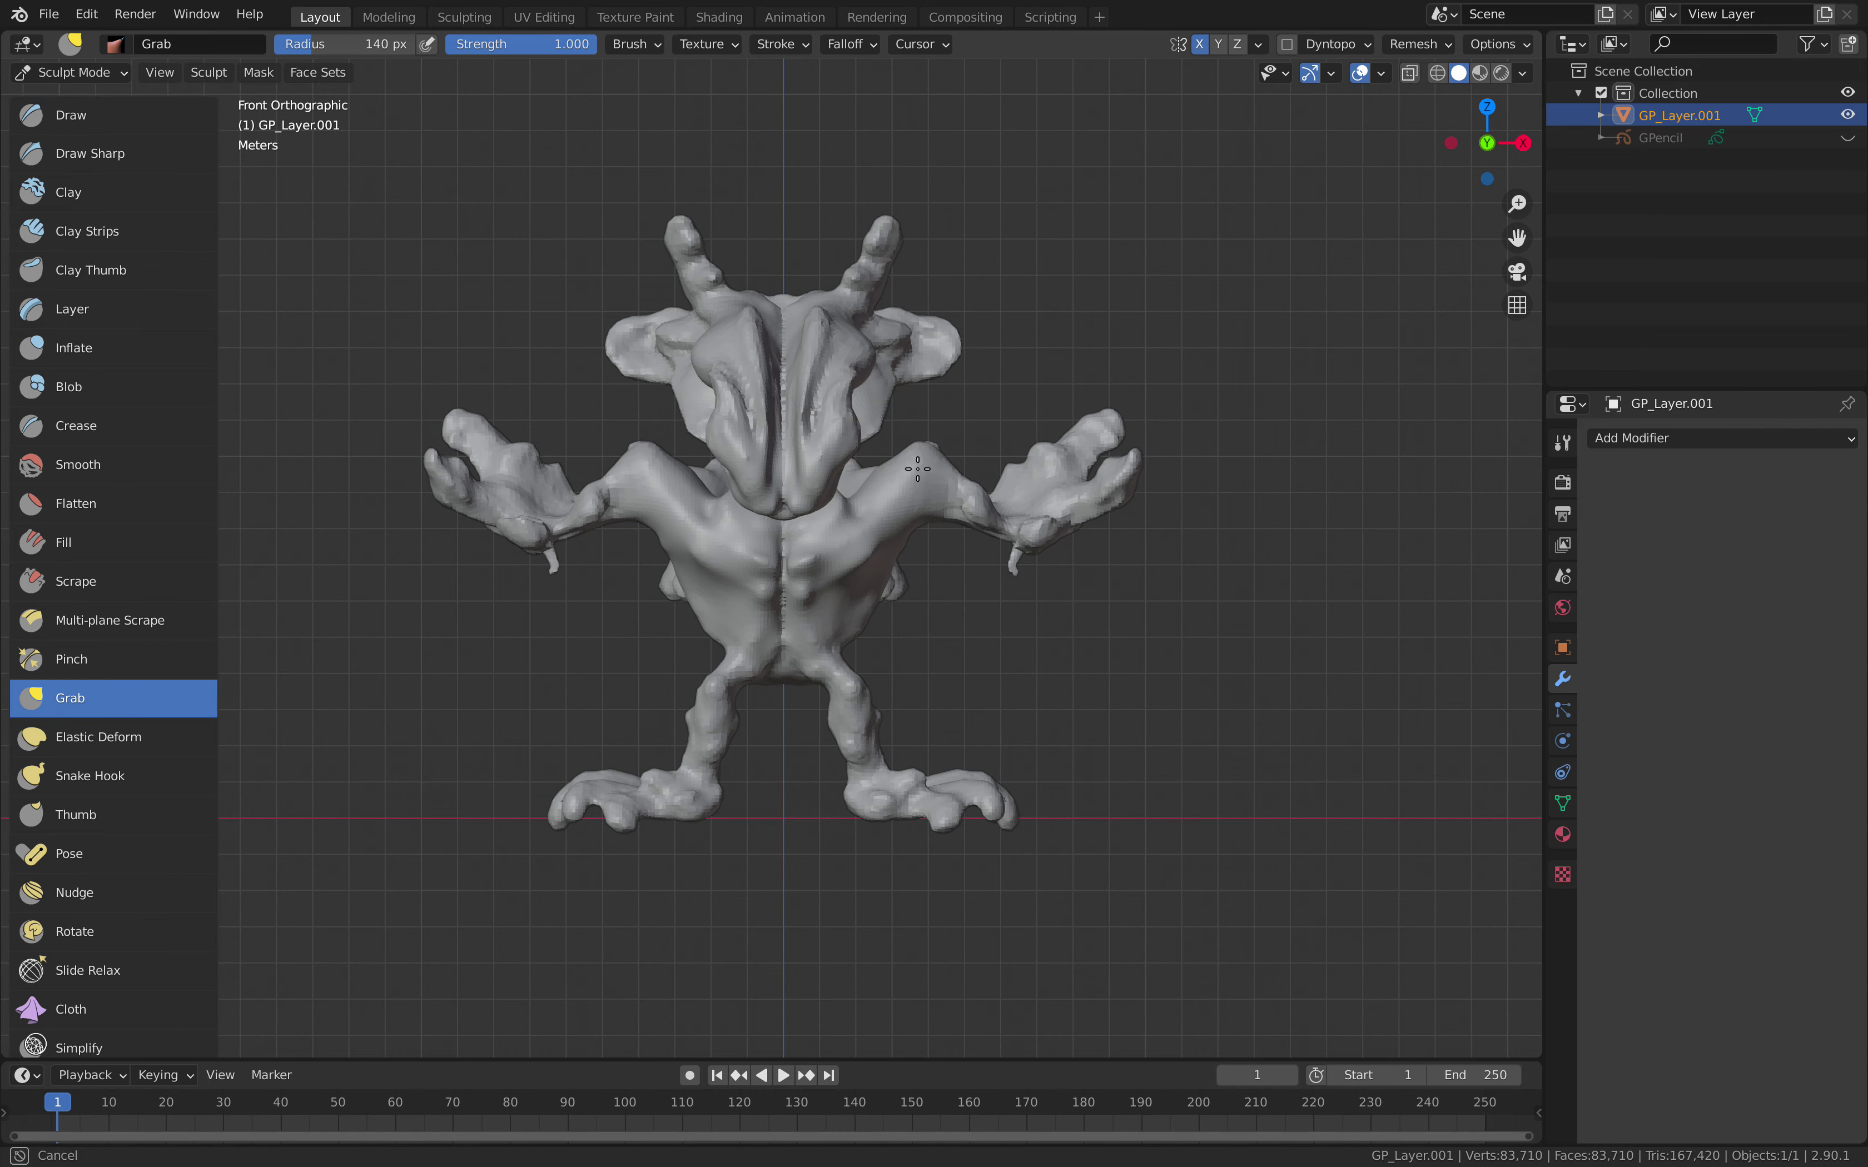
{"action": "left_click_drag", "start_coordinate": [919, 481], "coordinate": [1005, 510]}
{"action": "scroll", "coordinate": [1046, 496], "scroll_direction": "down", "scroll_amount": 2}
{"action": "left_click_drag", "start_coordinate": [1010, 511], "coordinate": [956, 522]}
{"action": "left_click_drag", "start_coordinate": [816, 629], "coordinate": [825, 628]}
{"action": "left_click_drag", "start_coordinate": [823, 626], "coordinate": [849, 635]}
- Pull the feet into a broader shape with the Grab brush
{"action": "mouse_move", "coordinate": [849, 635]}
{"action": "middle_mouse_down"}
{"action": "mouse_move", "coordinate": [487, 608]}
{"action": "mouse_move", "coordinate": [554, 559]}
{"action": "middle_mouse_up"}
{"action": "scroll", "coordinate": [695, 590], "scroll_direction": "up", "scroll_amount": 2}
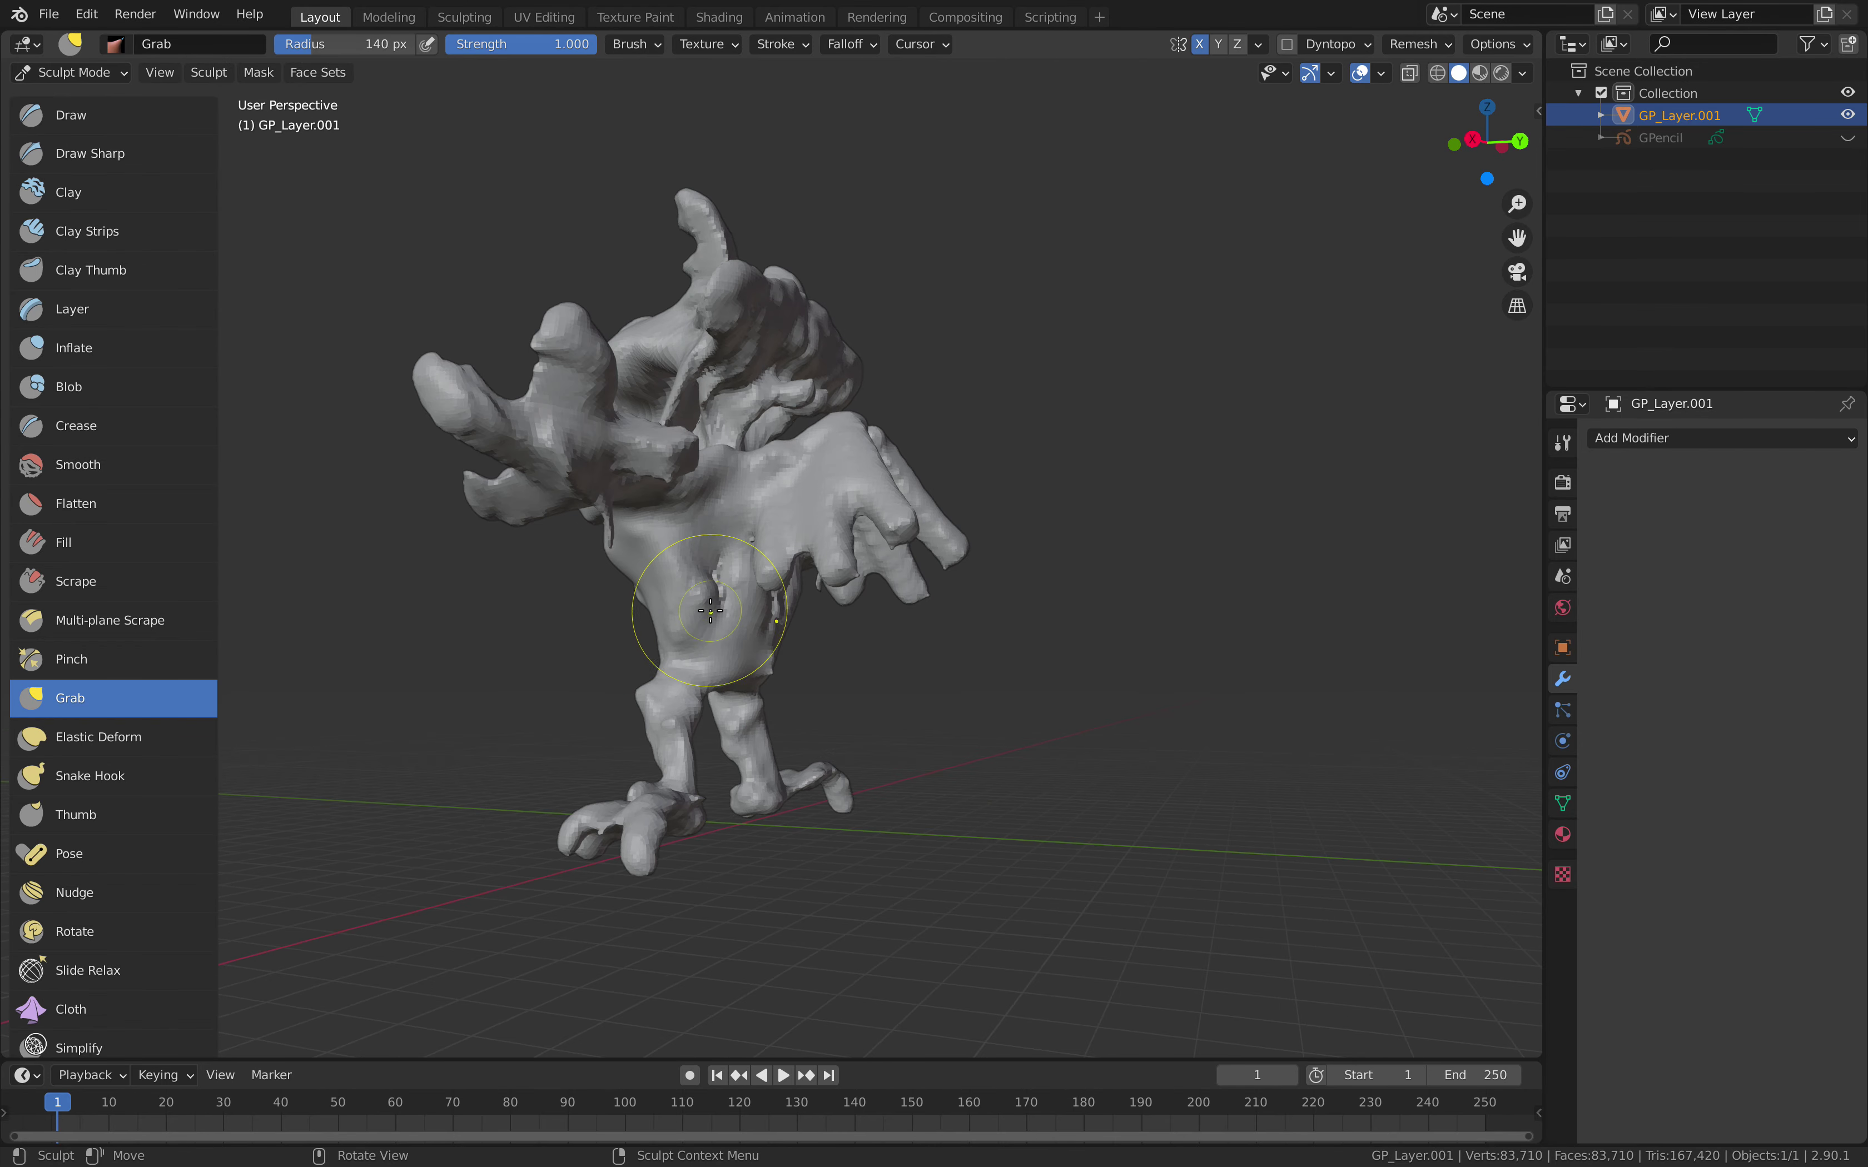
{"action": "middle_click_drag", "start_coordinate": [706, 598], "coordinate": [825, 647]}
{"action": "middle_click_drag", "start_coordinate": [853, 834], "coordinate": [890, 867]}
{"action": "mouse_move", "coordinate": [886, 841]}
{"action": "left_mouse_down"}
{"action": "mouse_move", "coordinate": [869, 802]}
{"action": "mouse_move", "coordinate": [837, 832]}
{"action": "mouse_move", "coordinate": [869, 800]}
{"action": "left_mouse_up"}
{"action": "middle_click_drag", "start_coordinate": [926, 800], "coordinate": [804, 810]}
{"action": "left_click_drag", "start_coordinate": [803, 838], "coordinate": [758, 827]}
- In the right orthographic view, stretch the horns upward and reshape the brow and the front of the torso with the Grab brush
{"action": "mouse_move", "coordinate": [717, 617]}
{"action": "middle_mouse_down"}
{"action": "mouse_move", "coordinate": [780, 492]}
{"action": "mouse_move", "coordinate": [854, 417]}
{"action": "mouse_move", "coordinate": [749, 383]}
{"action": "middle_mouse_up"}
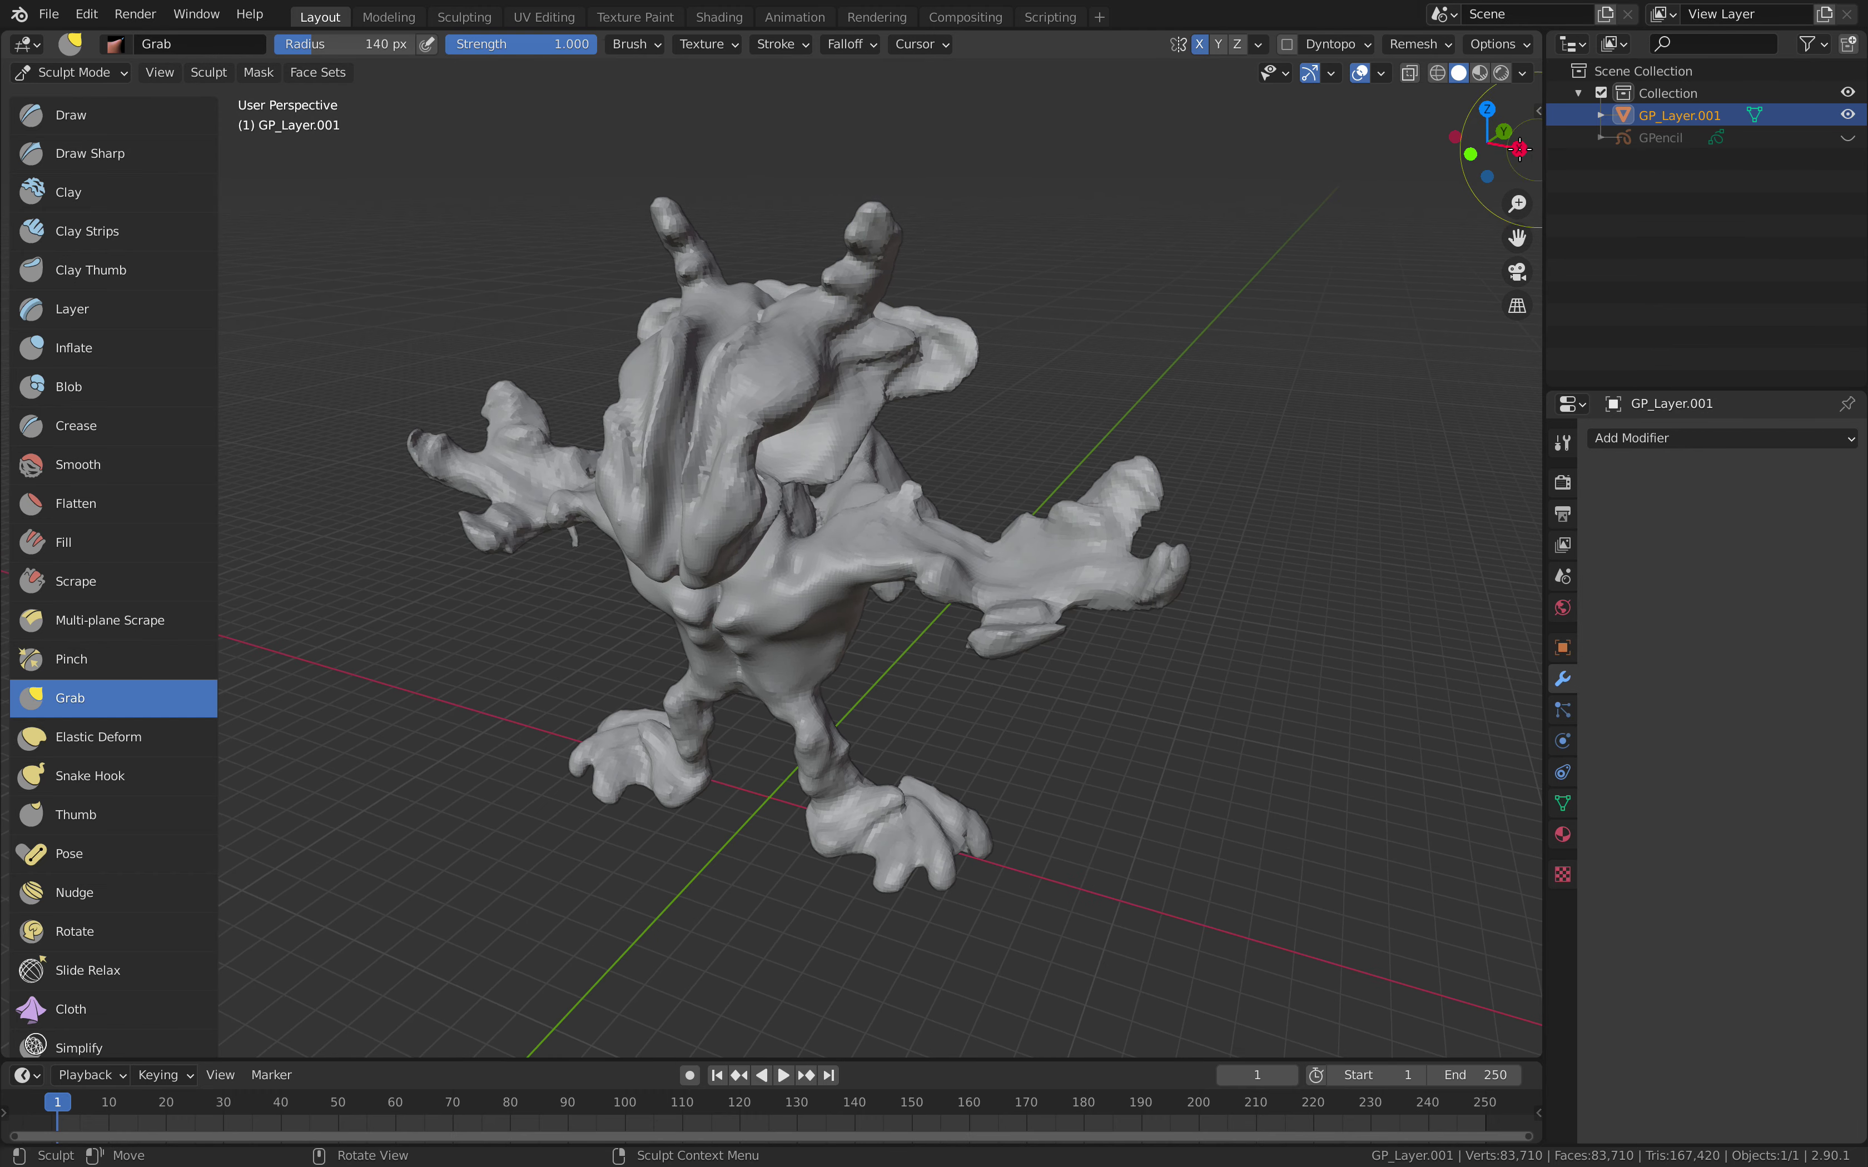
{"action": "left_click", "coordinate": [1471, 155]}
{"action": "left_click", "coordinate": [1522, 143]}
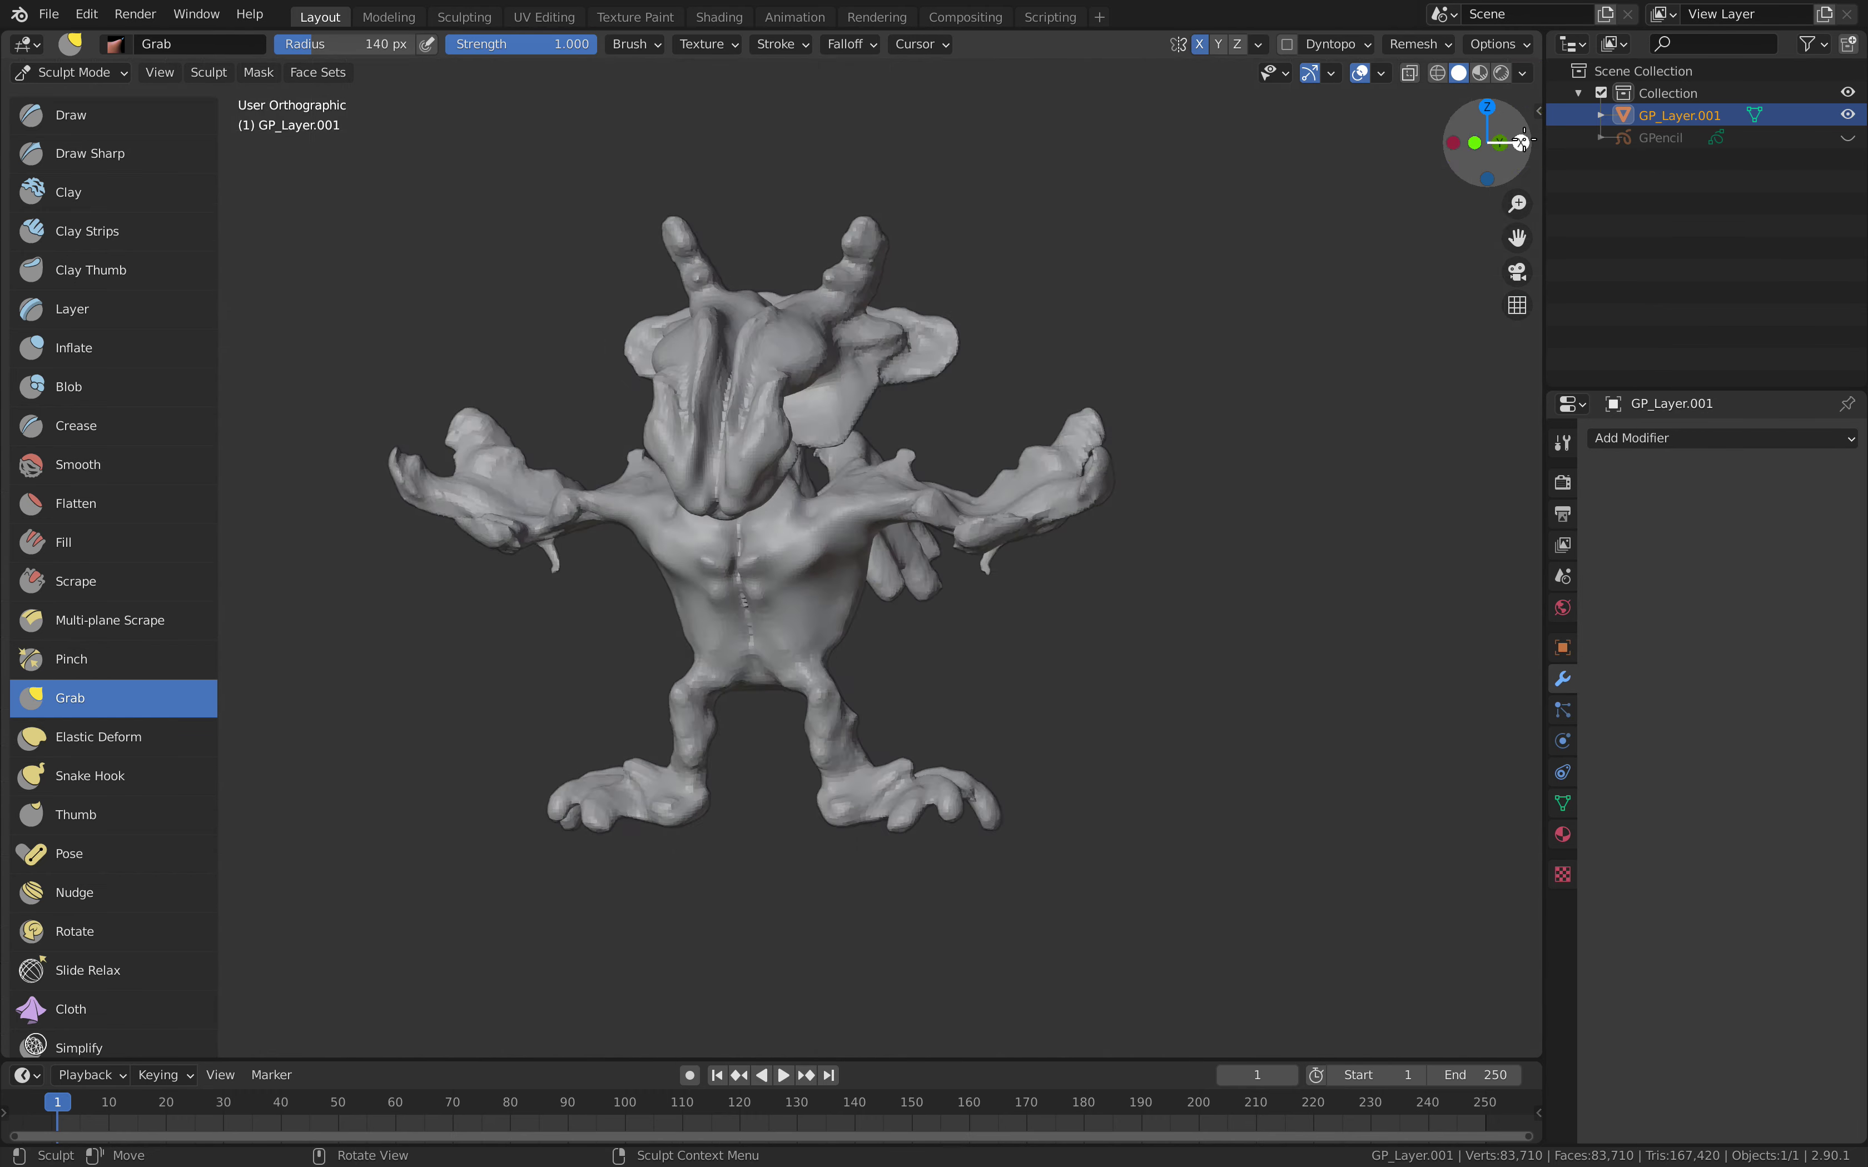
{"action": "left_click_drag", "start_coordinate": [764, 269], "coordinate": [757, 214]}
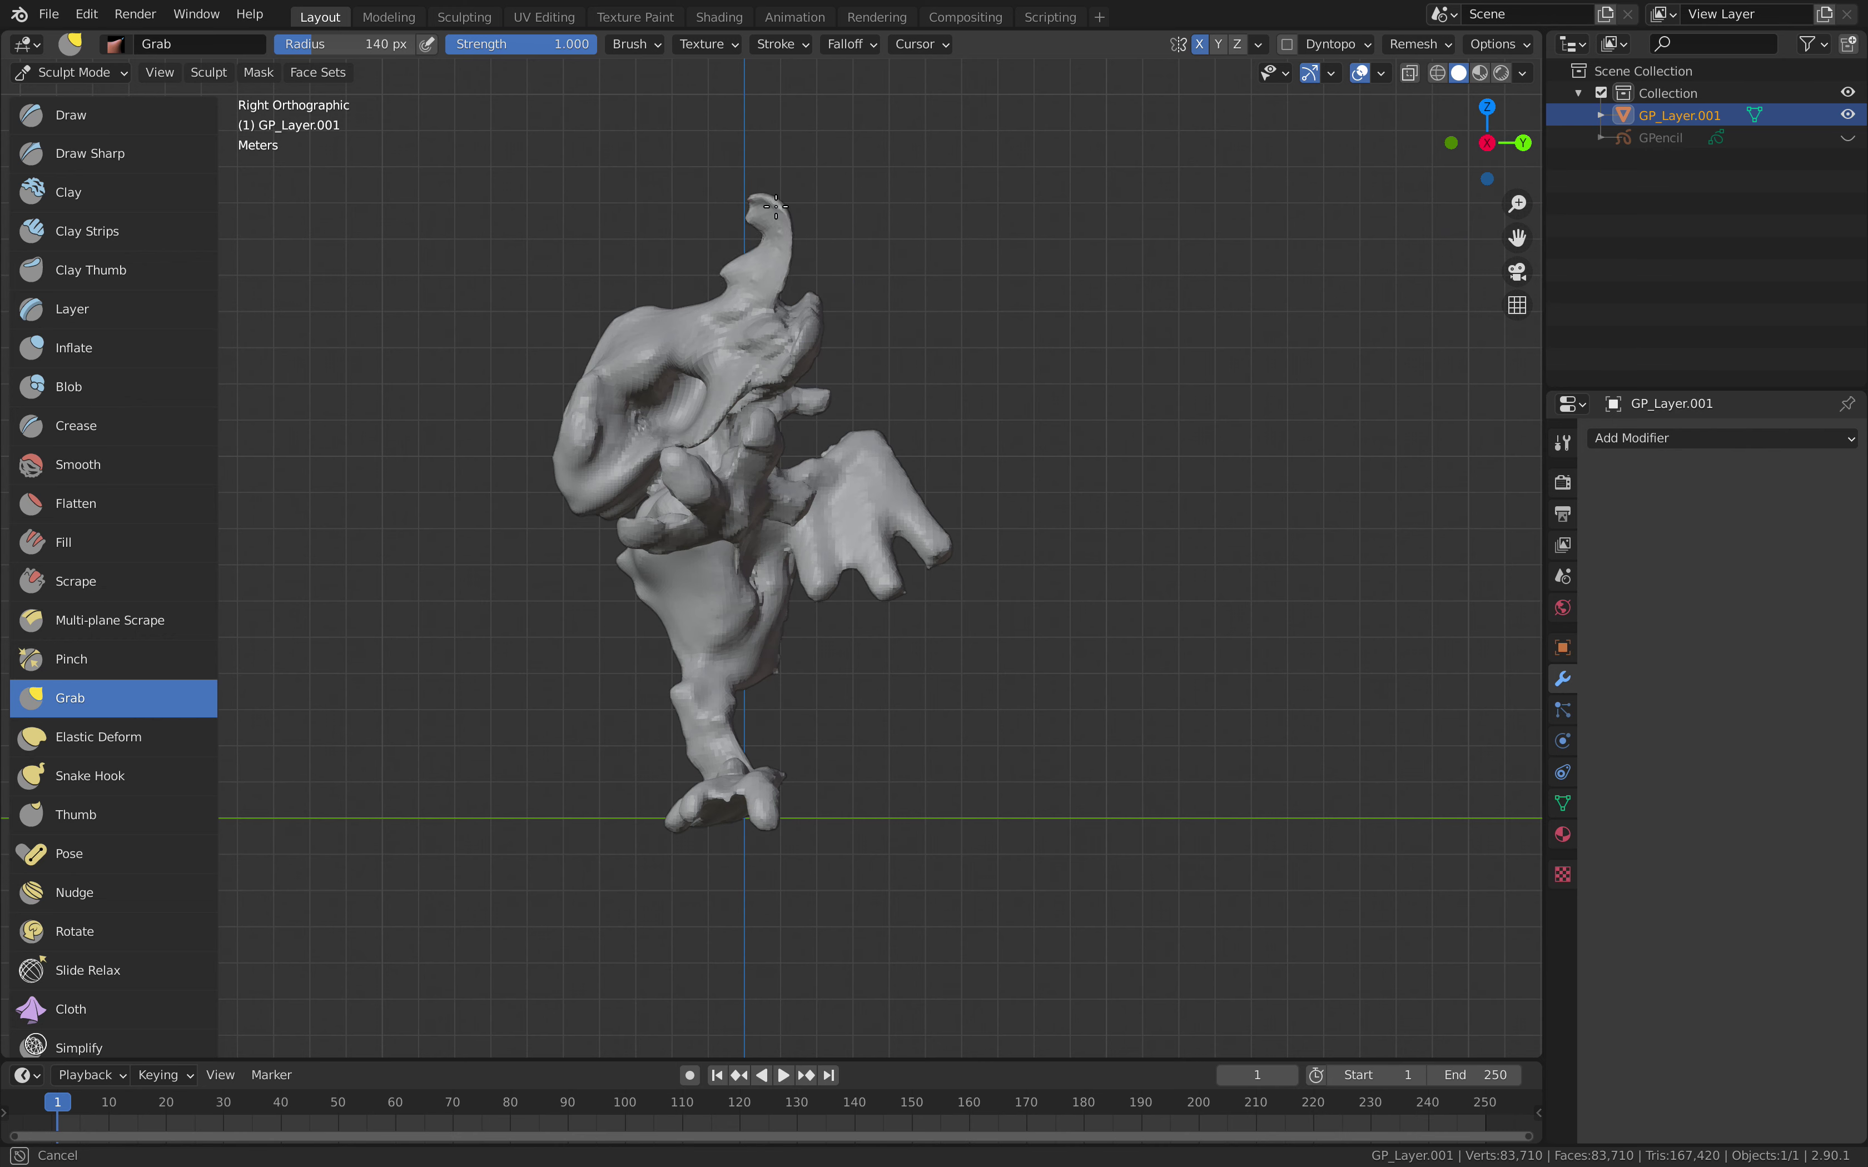
{"action": "left_click_drag", "start_coordinate": [644, 356], "coordinate": [638, 367]}
{"action": "left_click_drag", "start_coordinate": [672, 582], "coordinate": [661, 676]}
{"action": "middle_click_drag", "start_coordinate": [951, 650], "coordinate": [922, 597]}
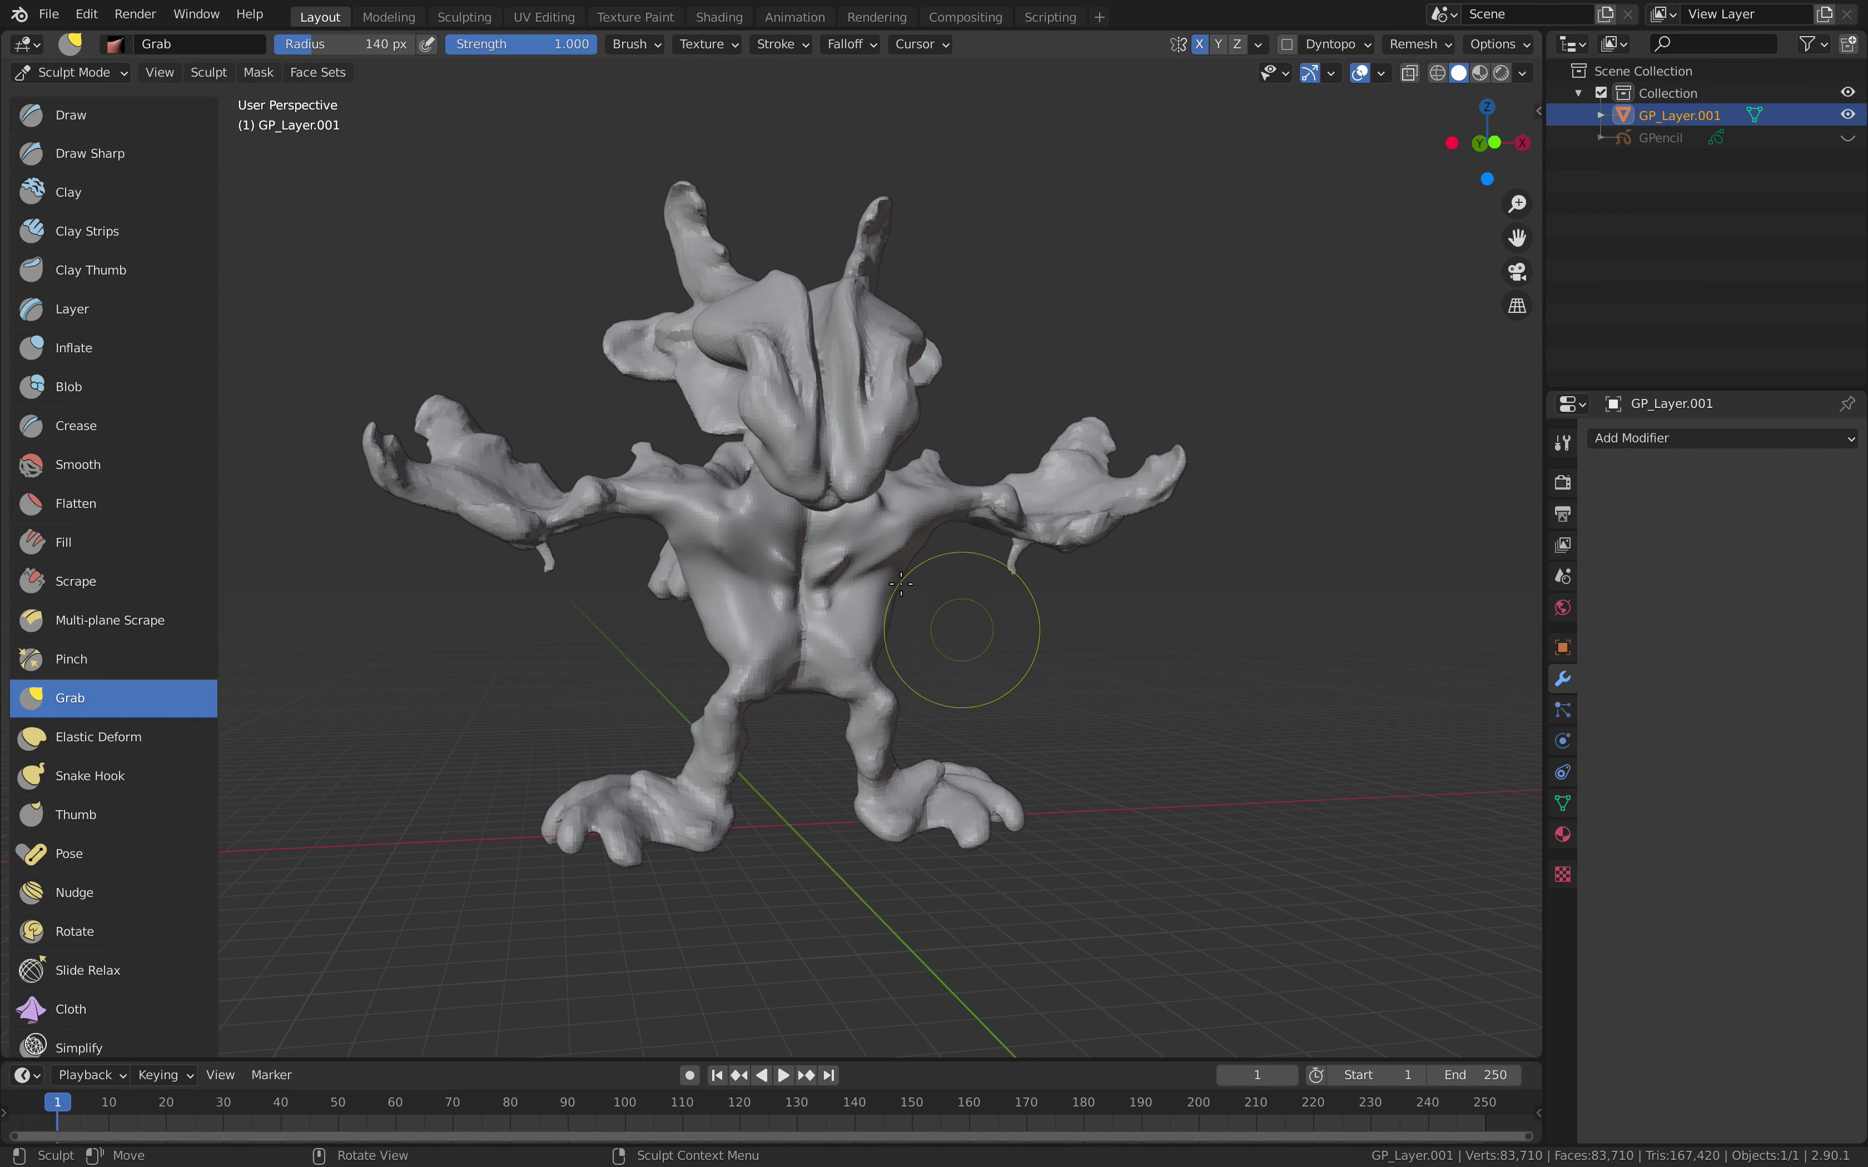
- Build up the chest and carve a hollow across the abdomen below it with the Draw brush
{"action": "scroll", "coordinate": [834, 558], "scroll_direction": "up", "scroll_amount": 2}
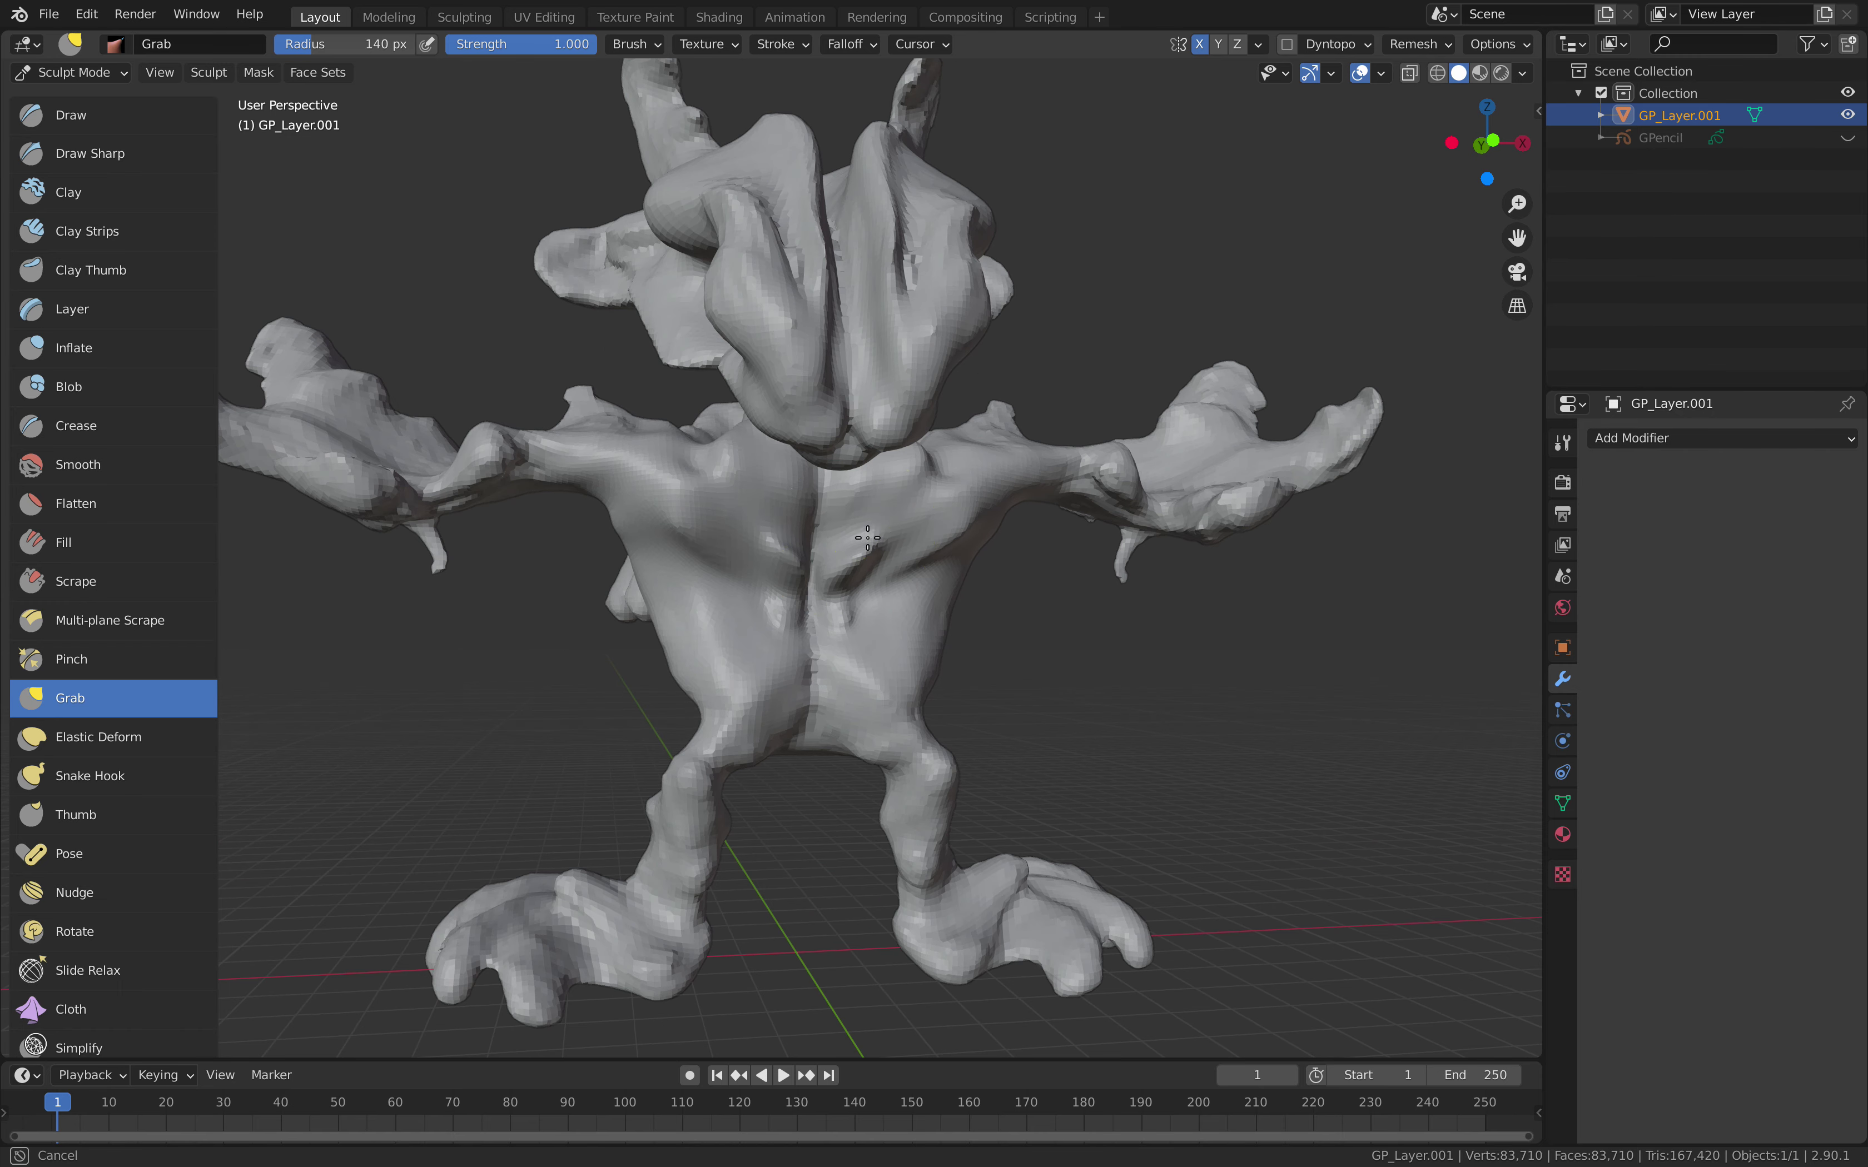
{"action": "left_click", "coordinate": [91, 123]}
{"action": "mouse_move", "coordinate": [930, 514]}
{"action": "left_mouse_down"}
{"action": "mouse_move", "coordinate": [902, 545]}
{"action": "mouse_move", "coordinate": [902, 617]}
{"action": "left_mouse_up"}
{"action": "middle_click_drag", "start_coordinate": [841, 610], "coordinate": [926, 602]}
{"action": "left_click_drag", "start_coordinate": [926, 587], "coordinate": [911, 657], "text": "ctrl"}
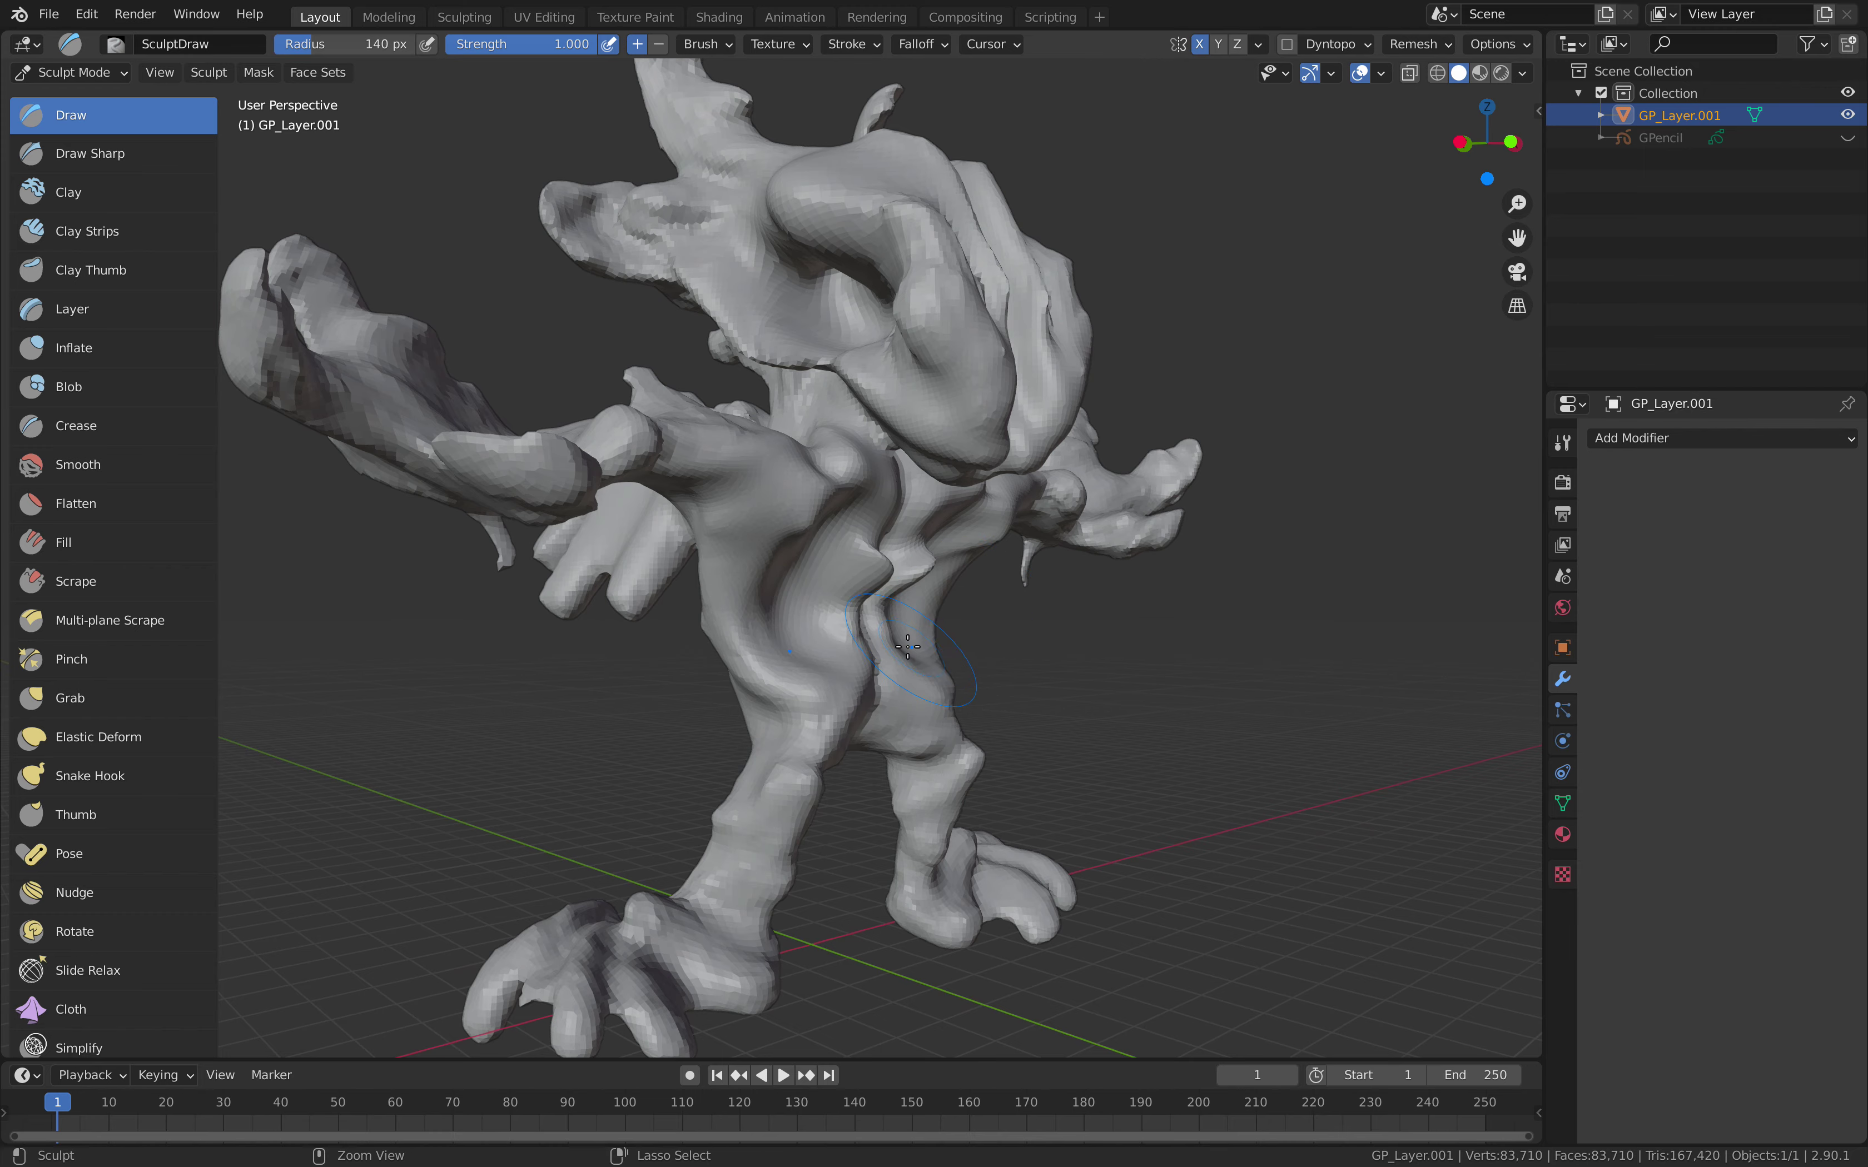
{"action": "mouse_move", "coordinate": [914, 641]}
{"action": "middle_mouse_down"}
{"action": "mouse_move", "coordinate": [968, 636]}
{"action": "mouse_move", "coordinate": [856, 664]}
{"action": "mouse_move", "coordinate": [613, 605]}
{"action": "mouse_move", "coordinate": [551, 610]}
{"action": "middle_mouse_up"}
{"action": "scroll", "coordinate": [822, 622], "scroll_direction": "up", "scroll_amount": 2}
{"action": "scroll", "coordinate": [759, 692], "scroll_direction": "down", "scroll_amount": 2}
{"action": "middle_click_drag", "start_coordinate": [772, 455], "coordinate": [1142, 448]}
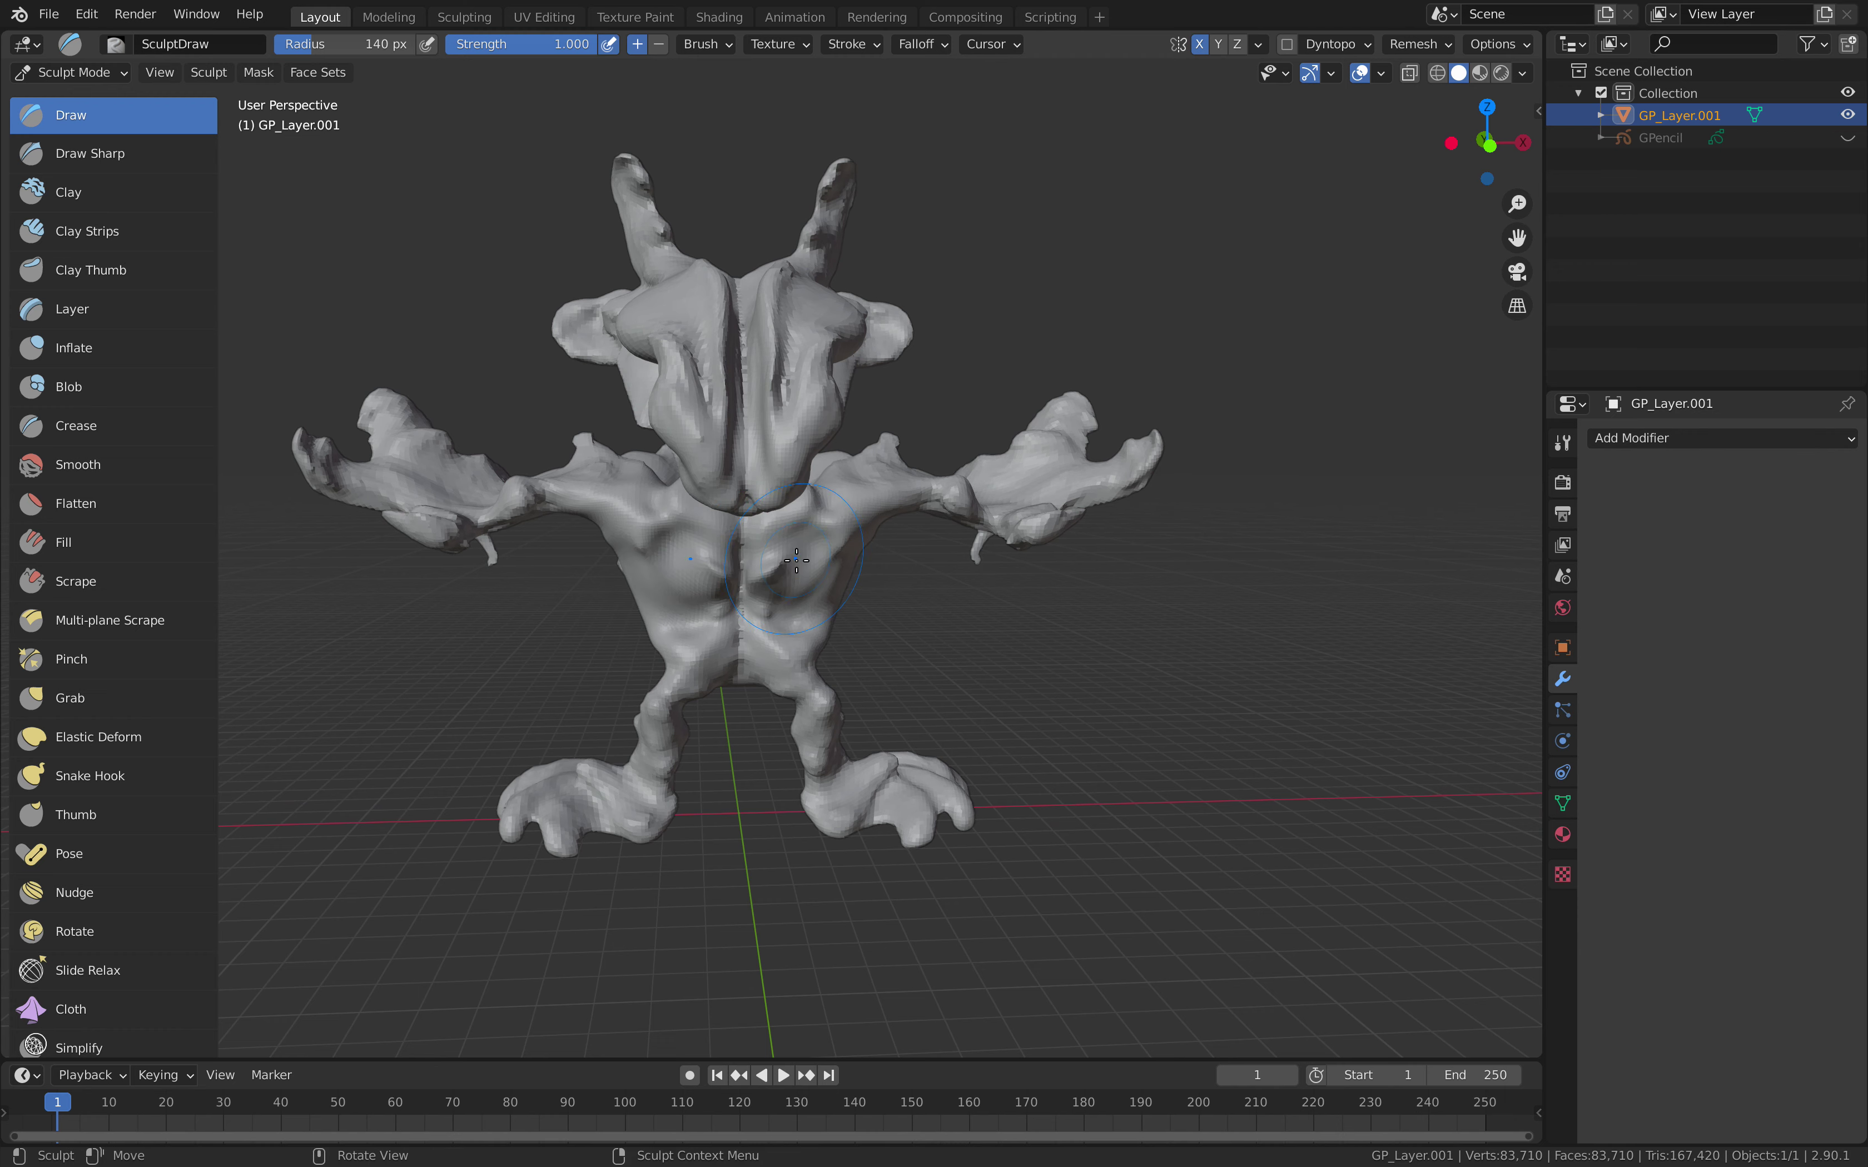
- Round out the two pectoral muscles on either side of the breastbone with the Draw brush
{"action": "mouse_move", "coordinate": [795, 569]}
{"action": "middle_mouse_down"}
{"action": "mouse_move", "coordinate": [773, 548]}
{"action": "mouse_move", "coordinate": [805, 542]}
{"action": "middle_mouse_up"}
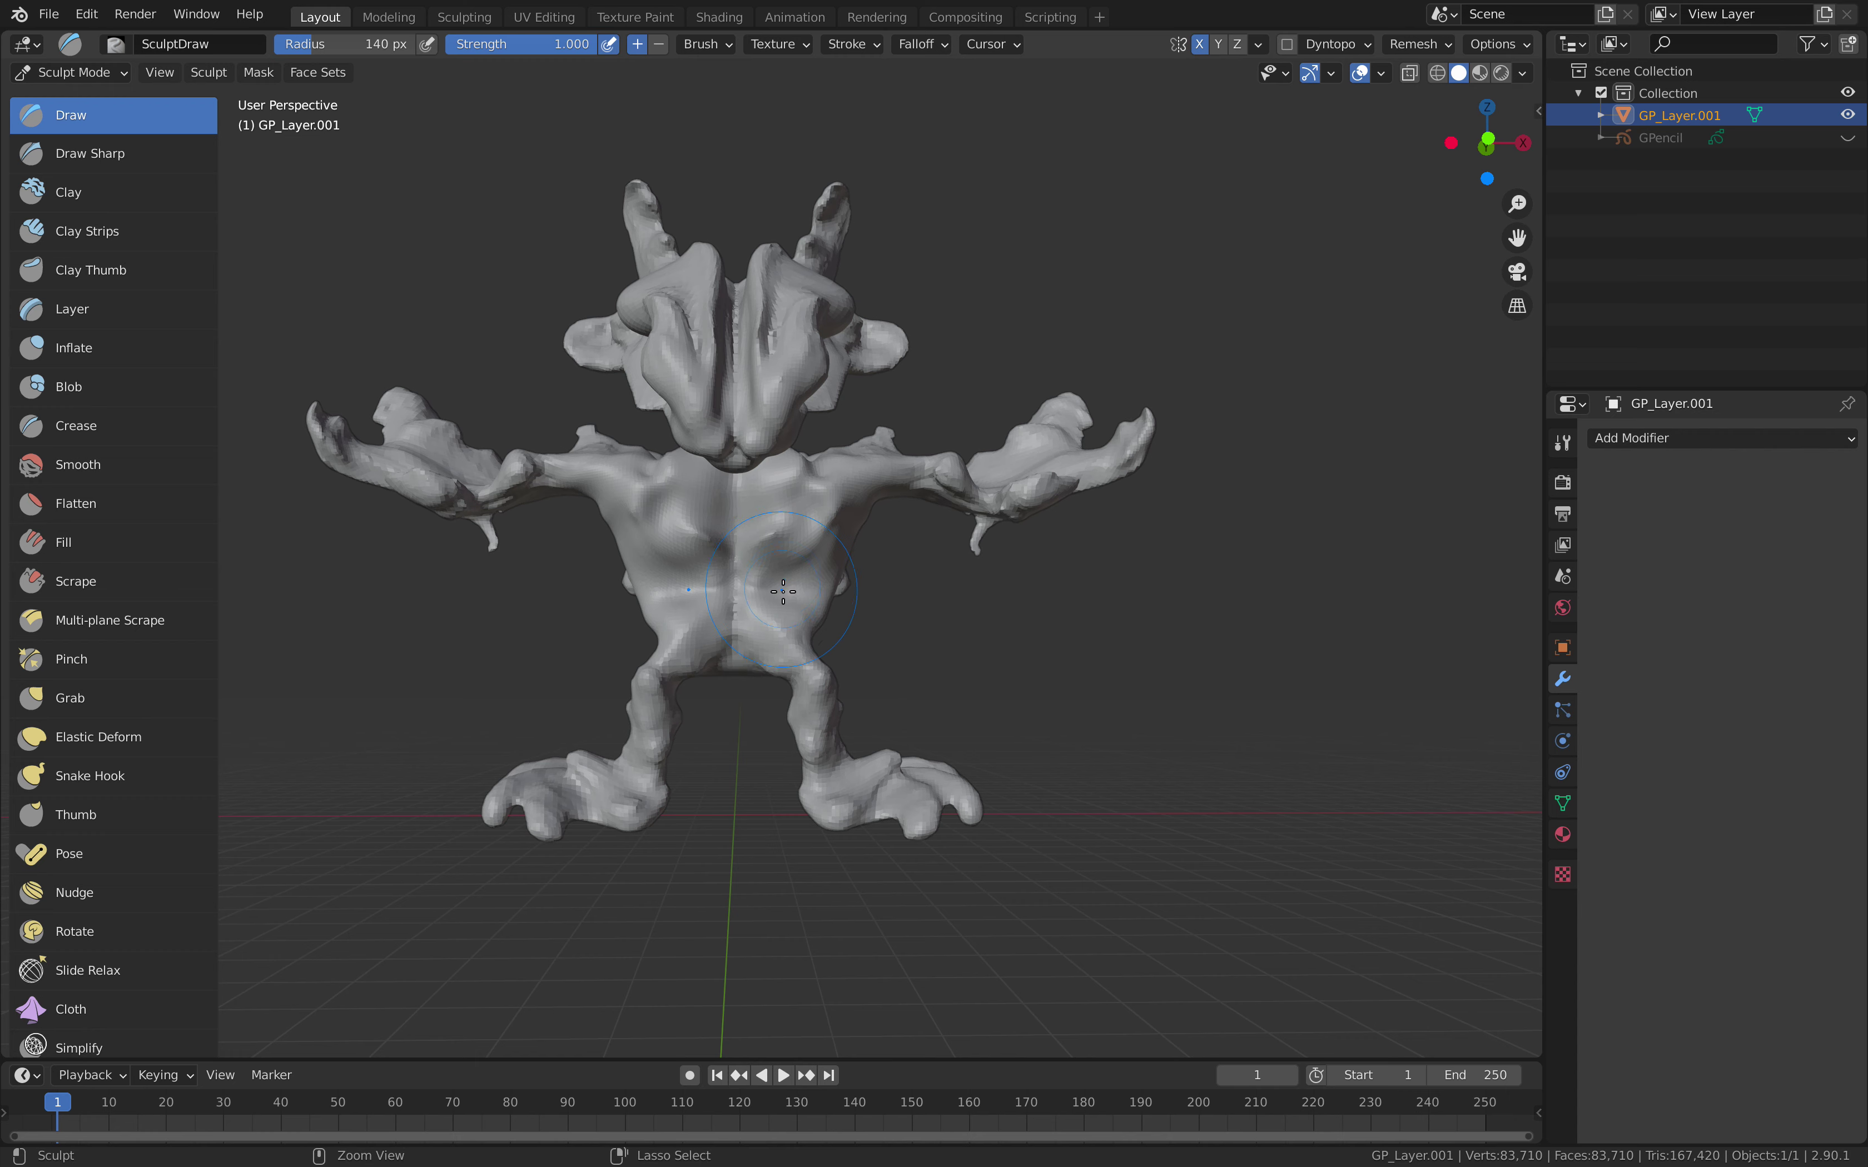
{"action": "scroll", "coordinate": [780, 580], "scroll_direction": "up", "scroll_amount": 2}
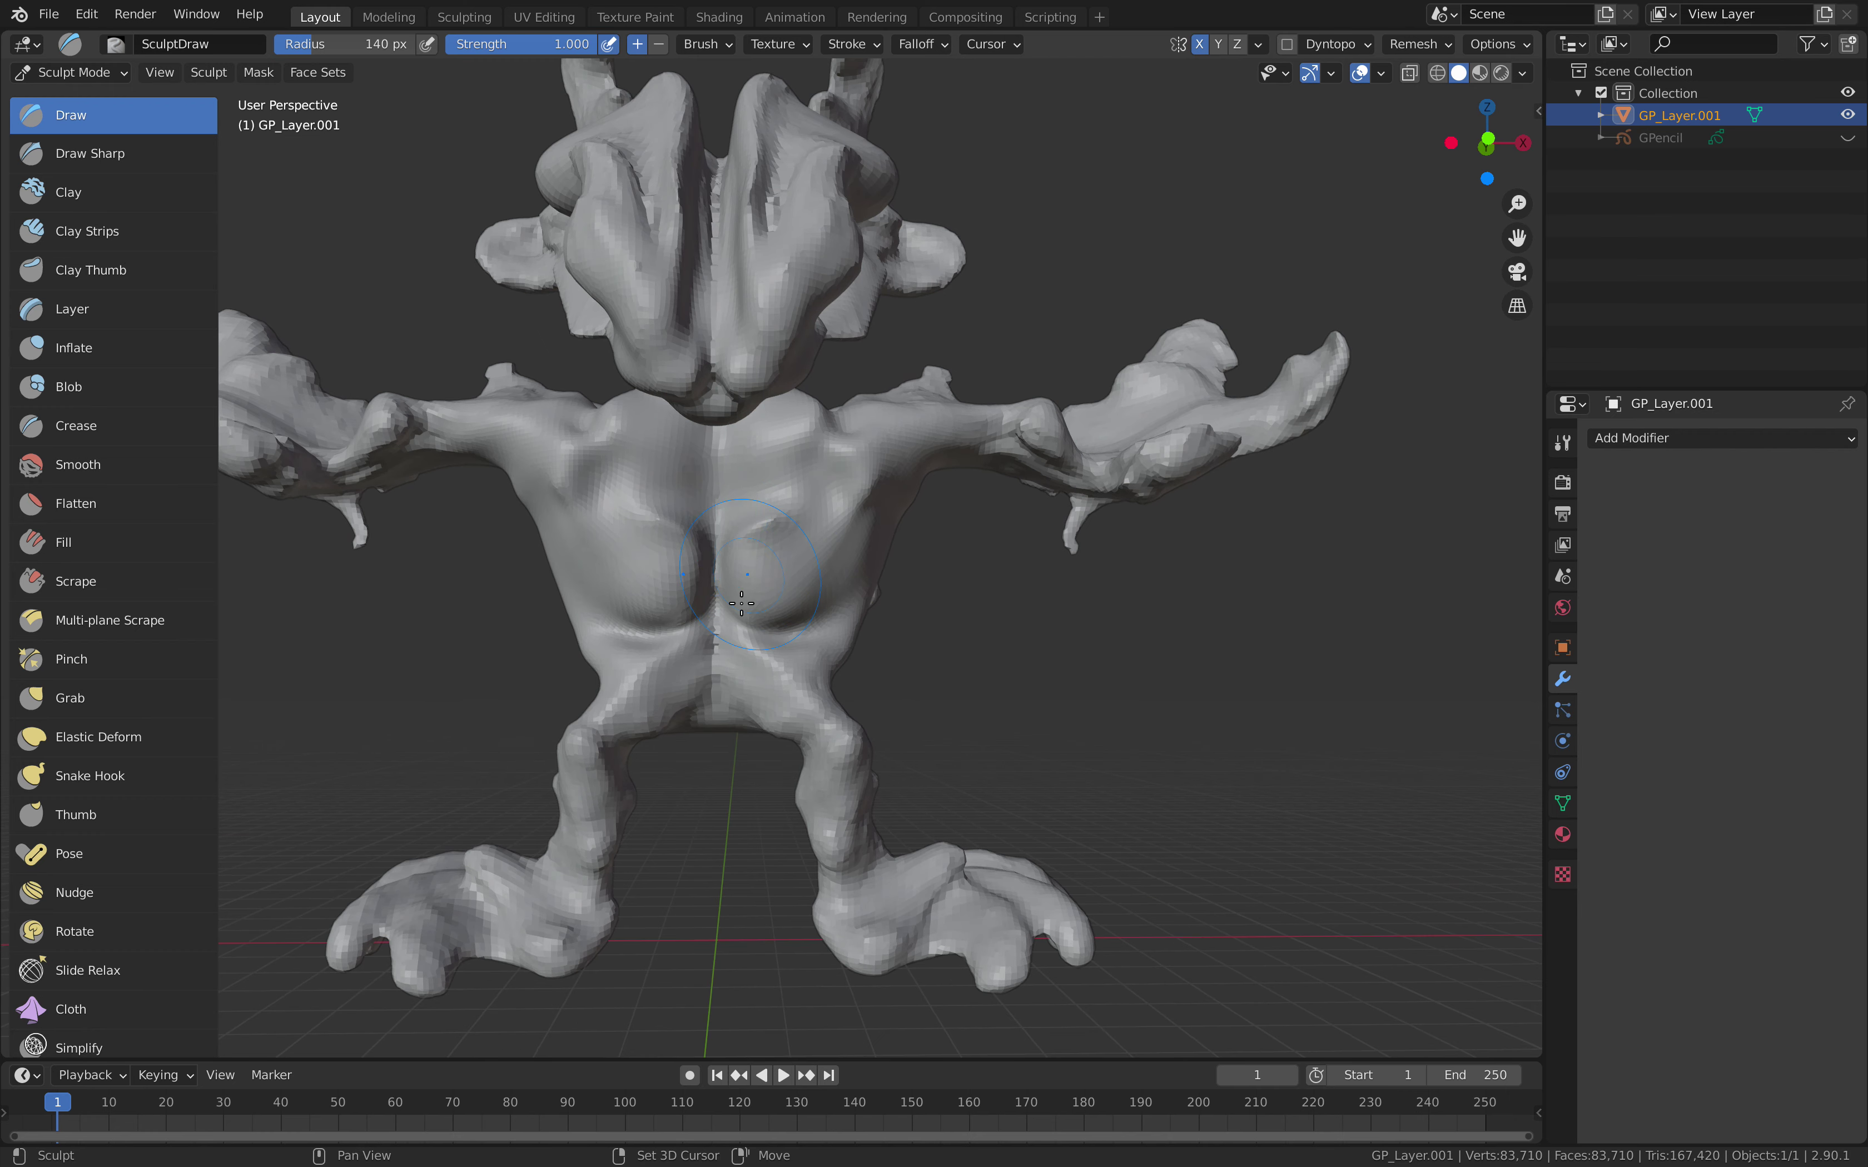
{"action": "middle_click_drag", "start_coordinate": [741, 511], "coordinate": [807, 479]}
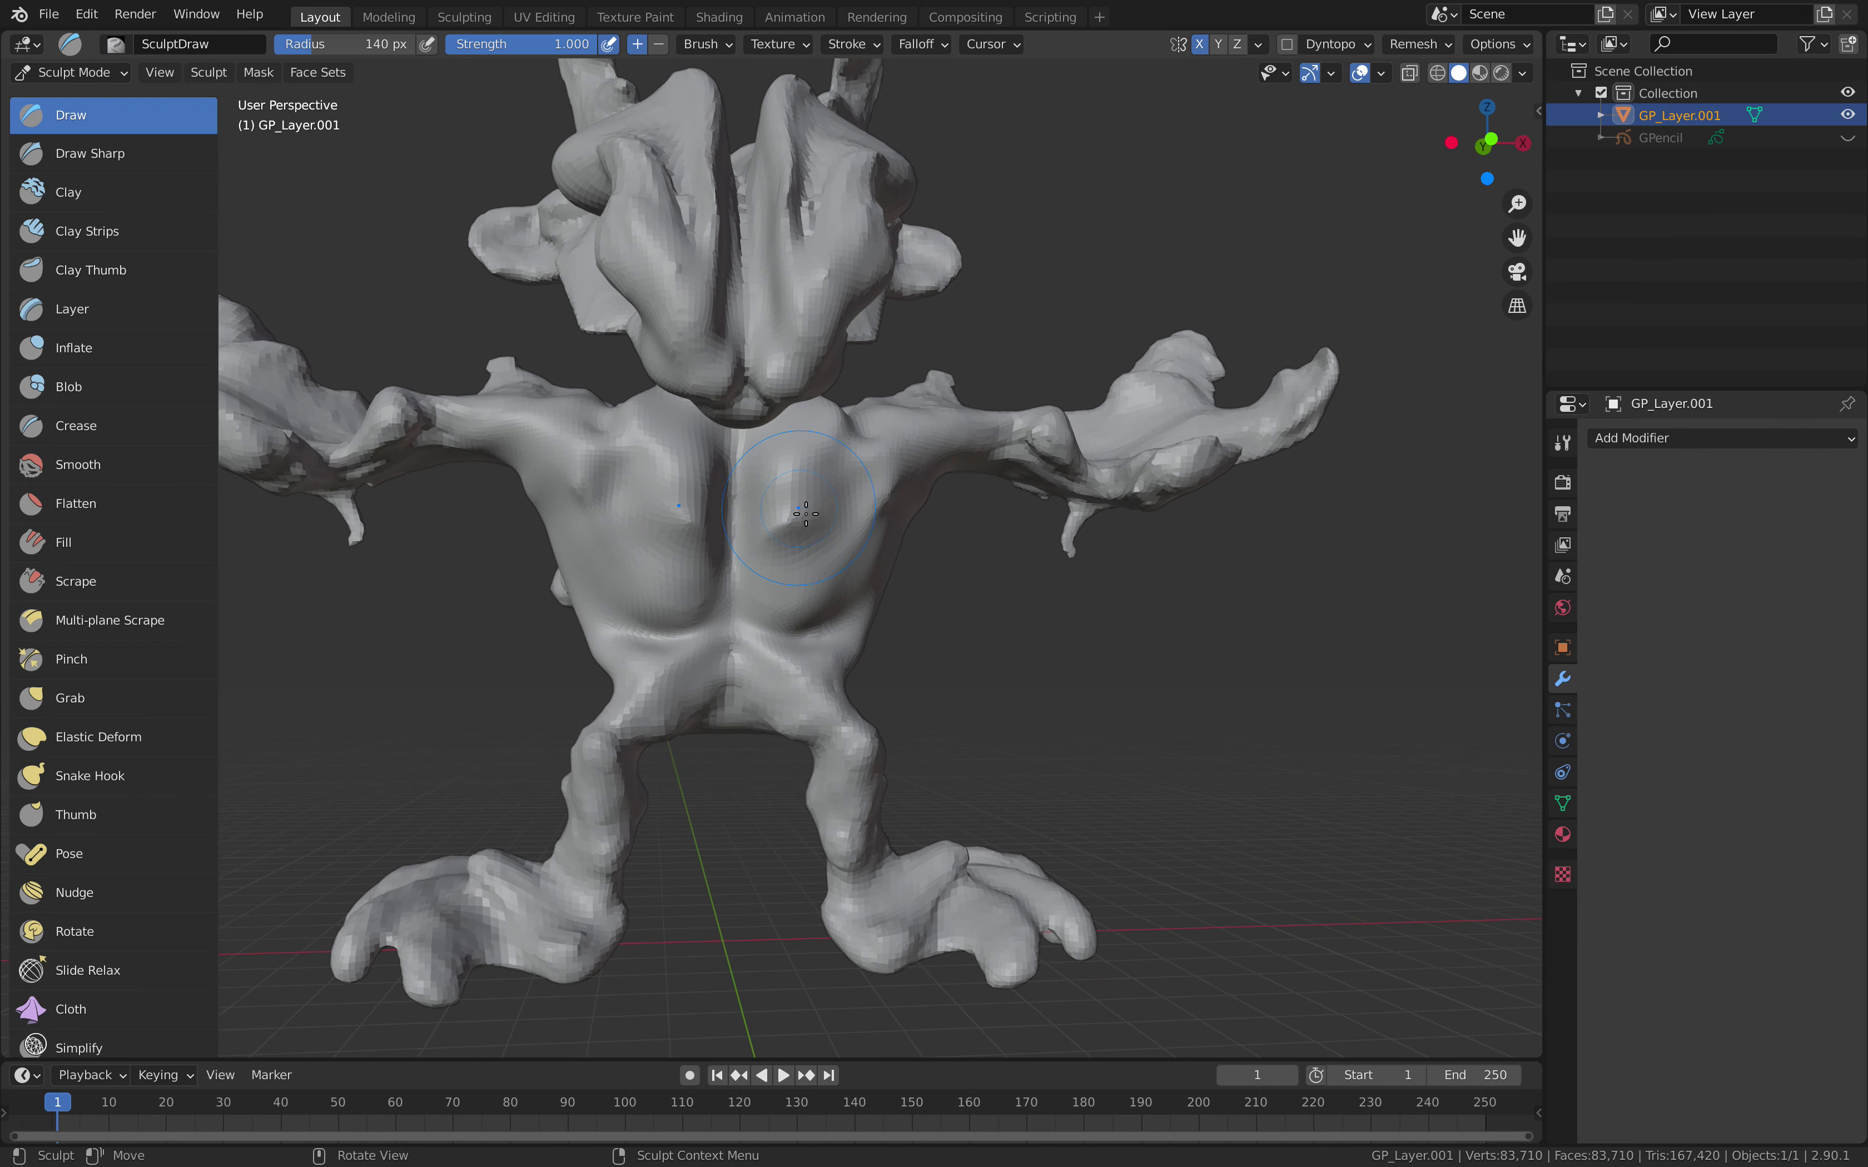
{"action": "left_click_drag", "start_coordinate": [807, 514], "coordinate": [863, 490]}
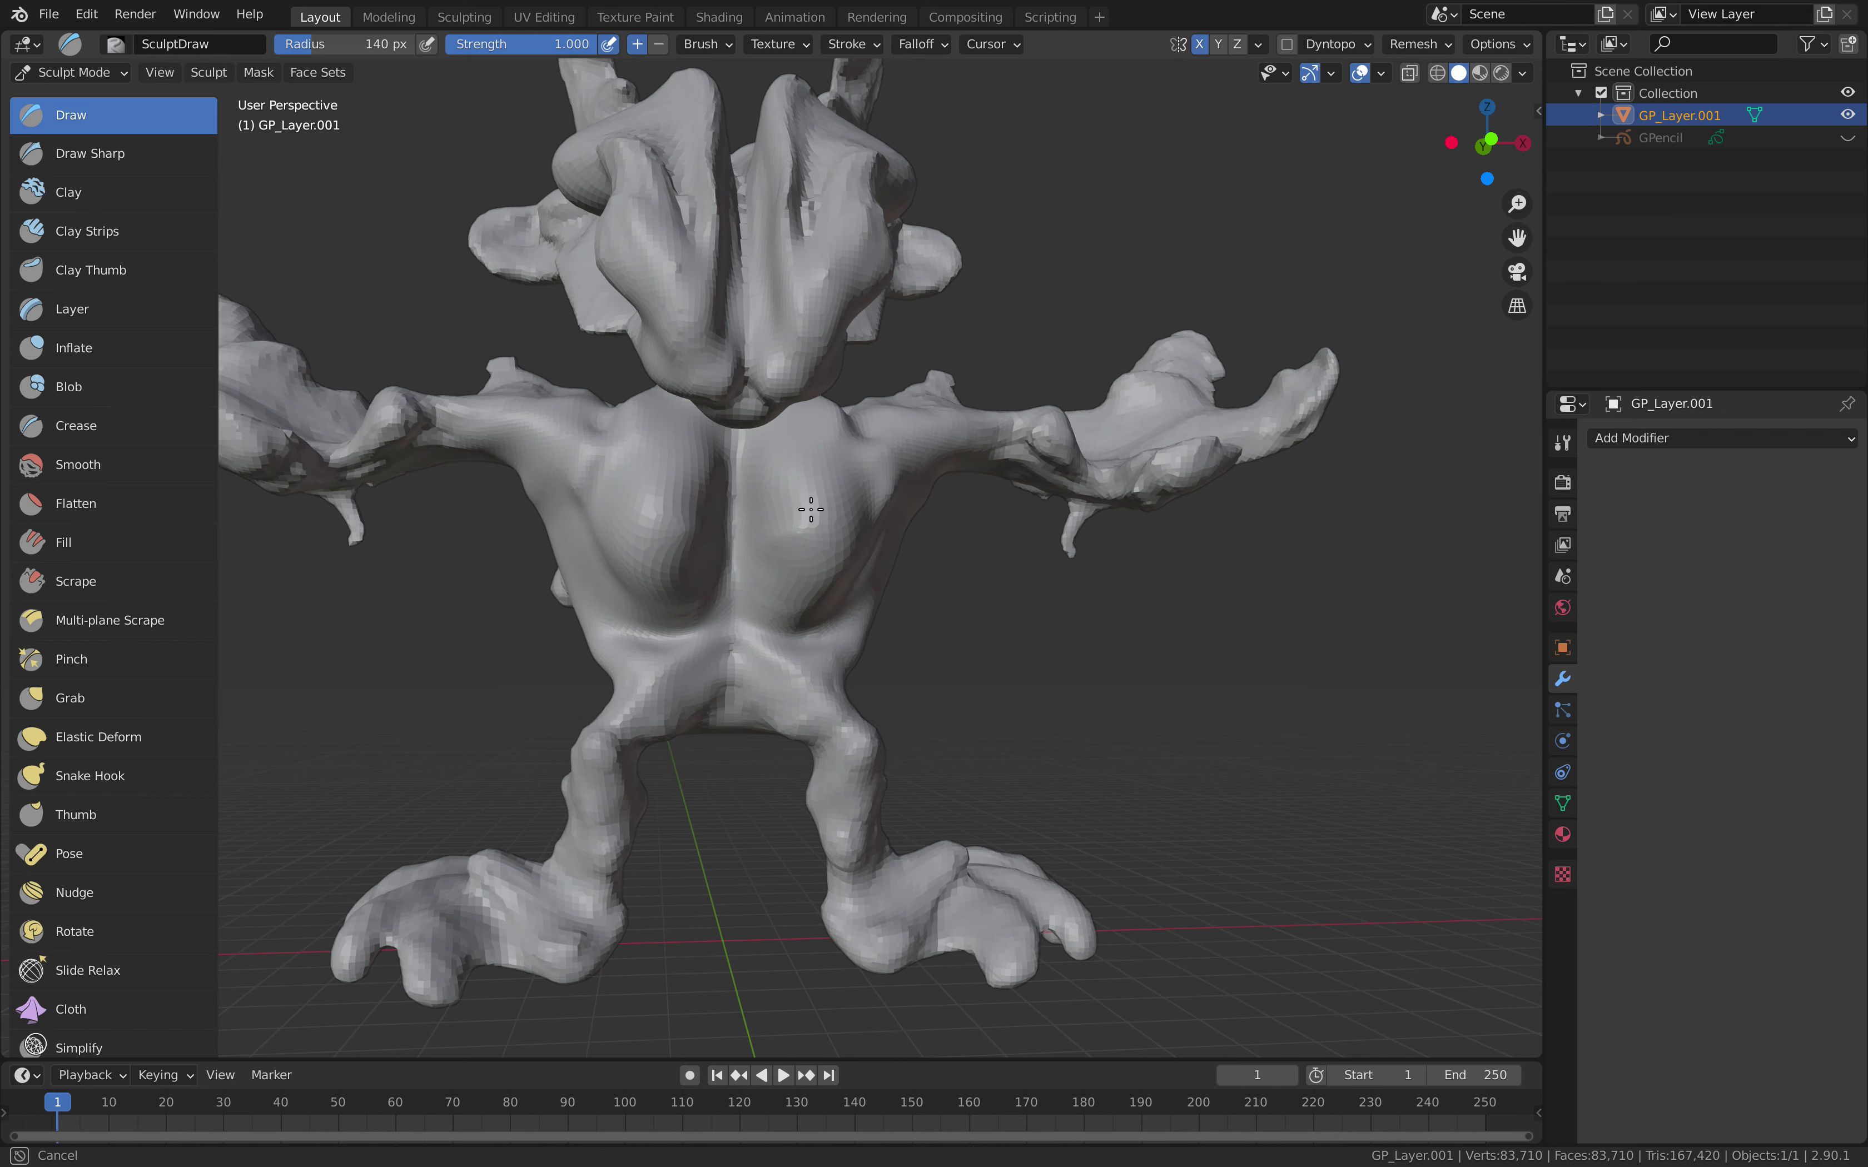
{"action": "scroll", "coordinate": [803, 507], "scroll_direction": "down", "scroll_amount": 1}
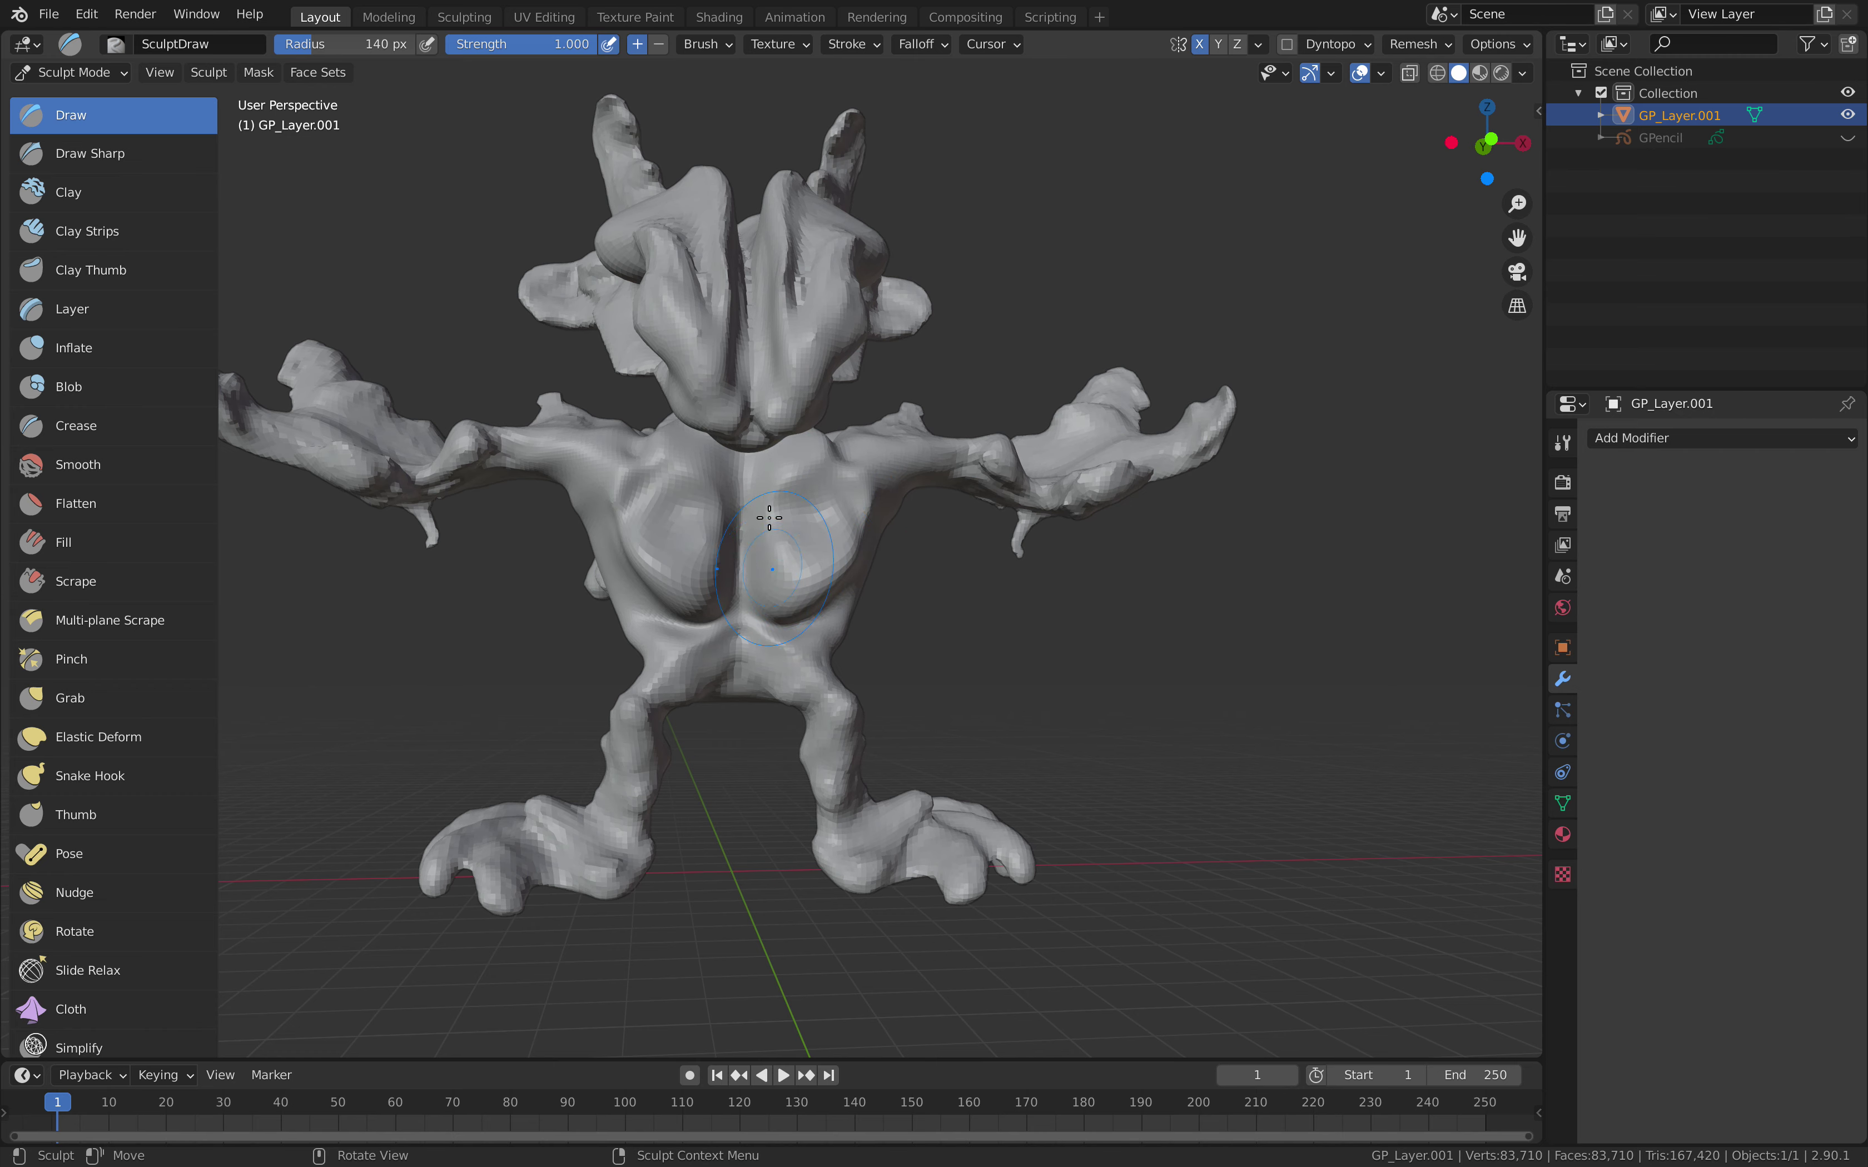
{"action": "mouse_move", "coordinate": [786, 481]}
{"action": "middle_mouse_down"}
{"action": "mouse_move", "coordinate": [887, 463]}
{"action": "mouse_move", "coordinate": [718, 348]}
{"action": "mouse_move", "coordinate": [540, 317]}
{"action": "middle_mouse_up"}
{"action": "mouse_move", "coordinate": [688, 322]}
{"action": "middle_mouse_down"}
{"action": "mouse_move", "coordinate": [849, 339]}
{"action": "mouse_move", "coordinate": [1082, 532]}
{"action": "mouse_move", "coordinate": [772, 550]}
{"action": "middle_mouse_up"}
- Switch to Object Mode and add a Remesh modifier with smooth shading to the creature
{"action": "left_click", "coordinate": [70, 72]}
{"action": "left_click", "coordinate": [83, 87]}
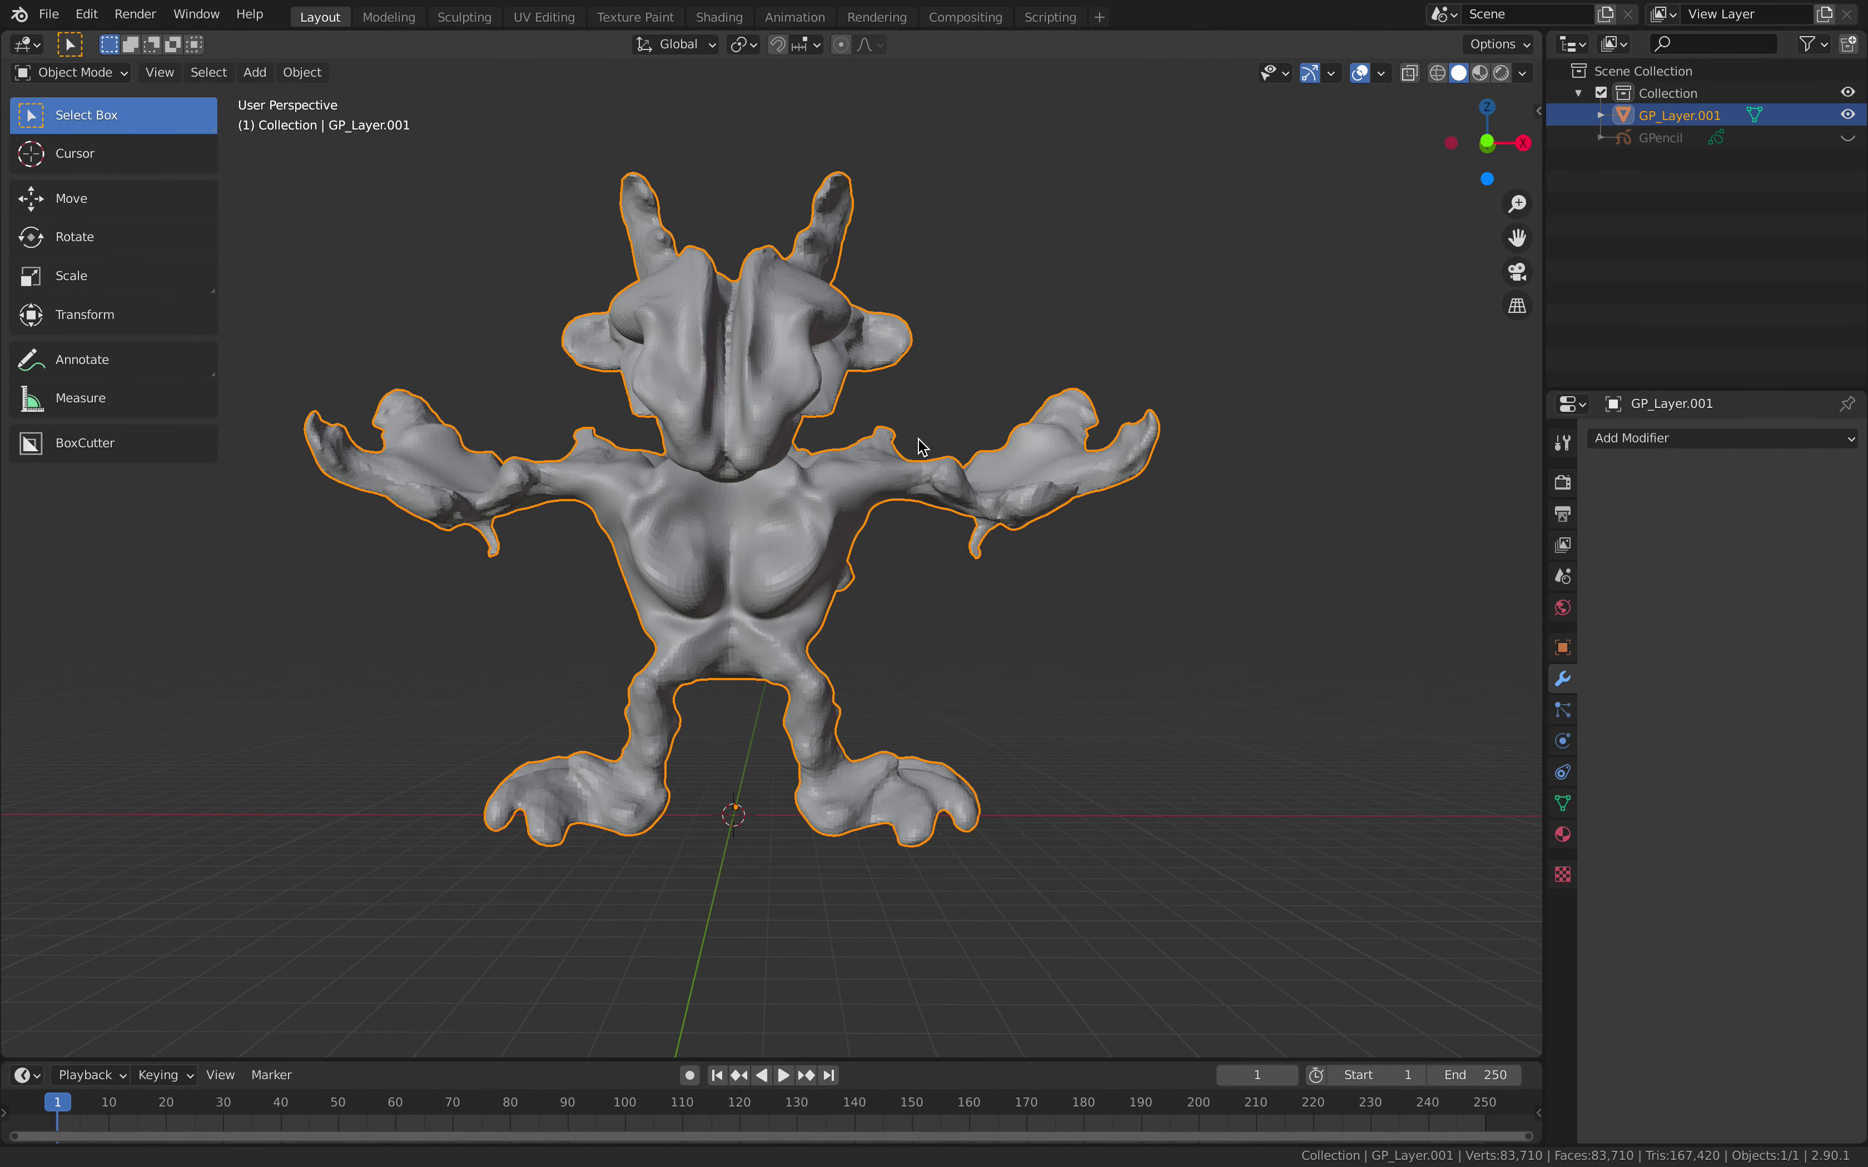
{"action": "middle_click_drag", "start_coordinate": [922, 445], "coordinate": [1080, 487]}
{"action": "scroll", "coordinate": [1115, 615], "scroll_direction": "up", "scroll_amount": 2}
{"action": "scroll", "coordinate": [1115, 615], "scroll_direction": "down", "scroll_amount": 2}
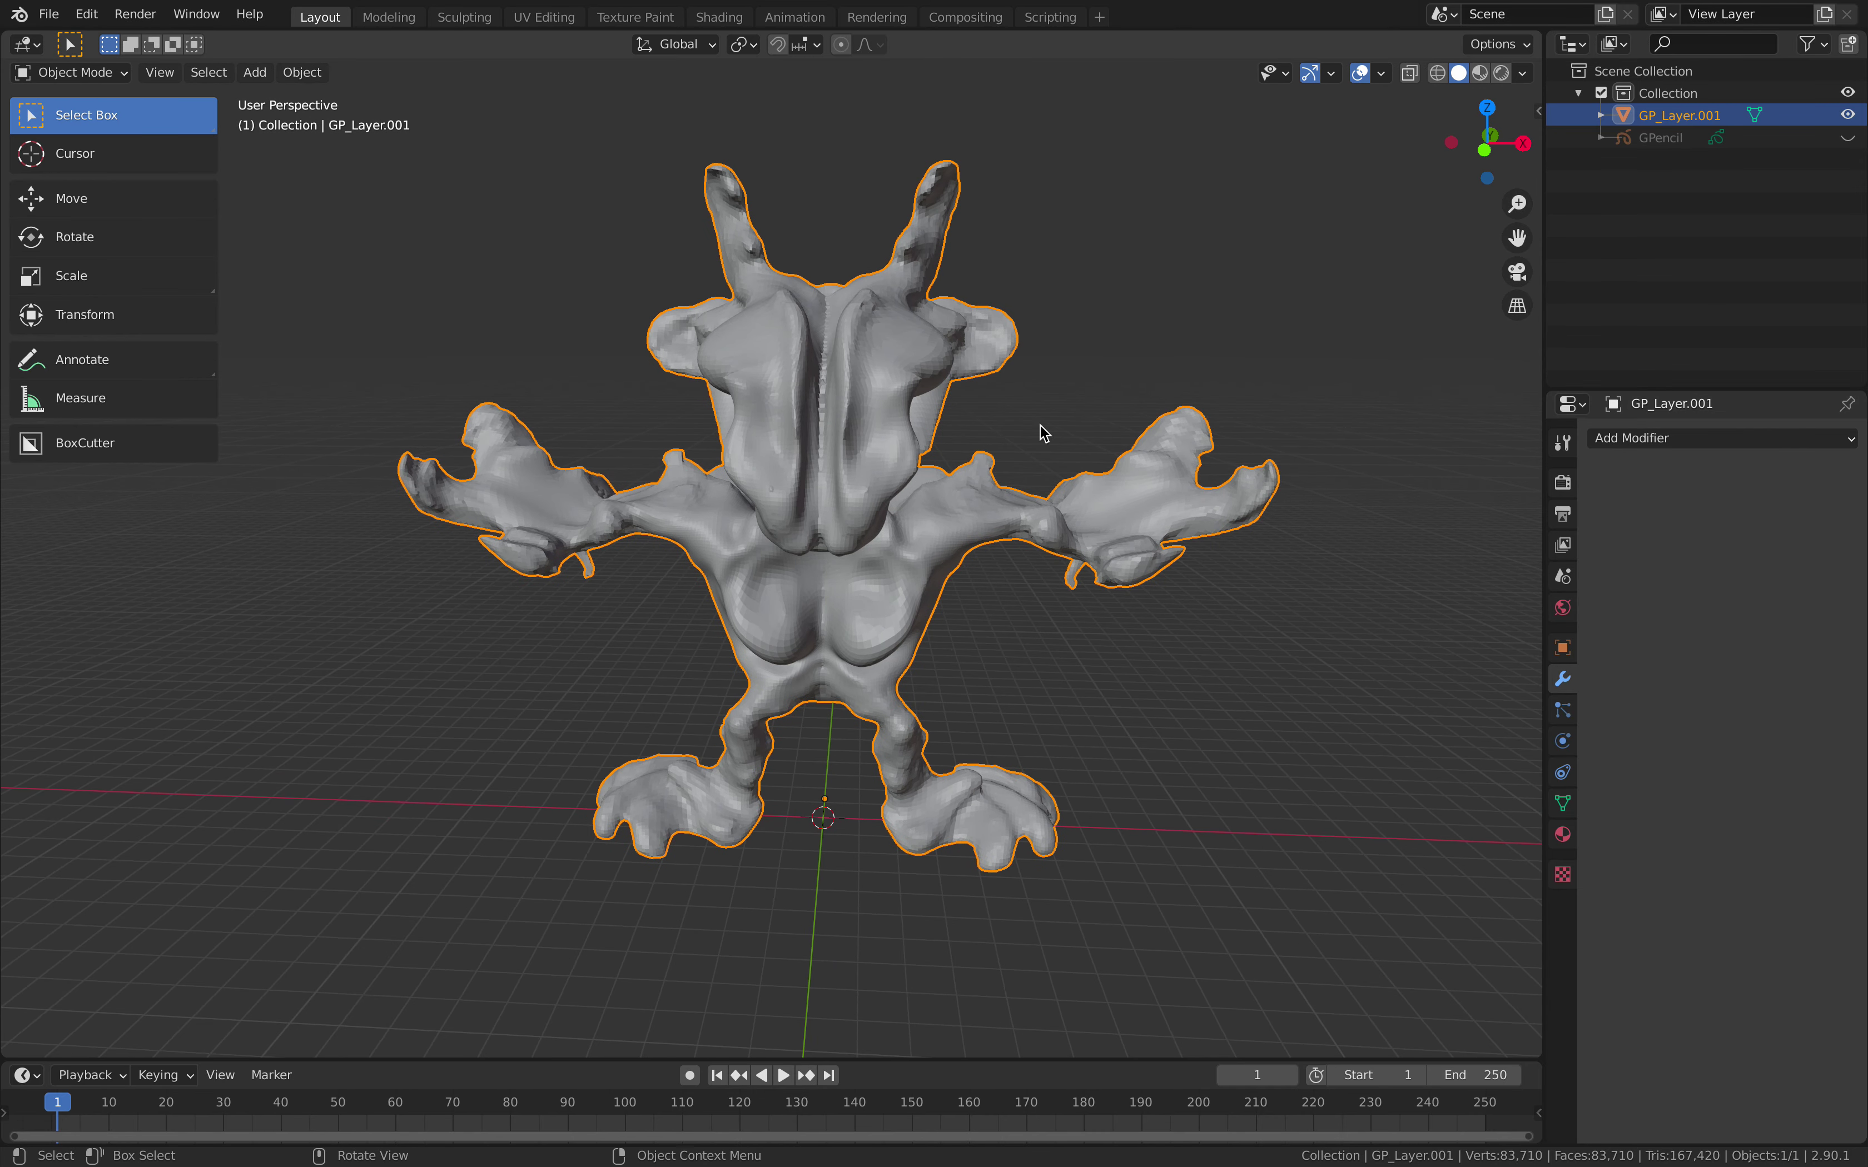
{"action": "left_click", "coordinate": [1659, 438]}
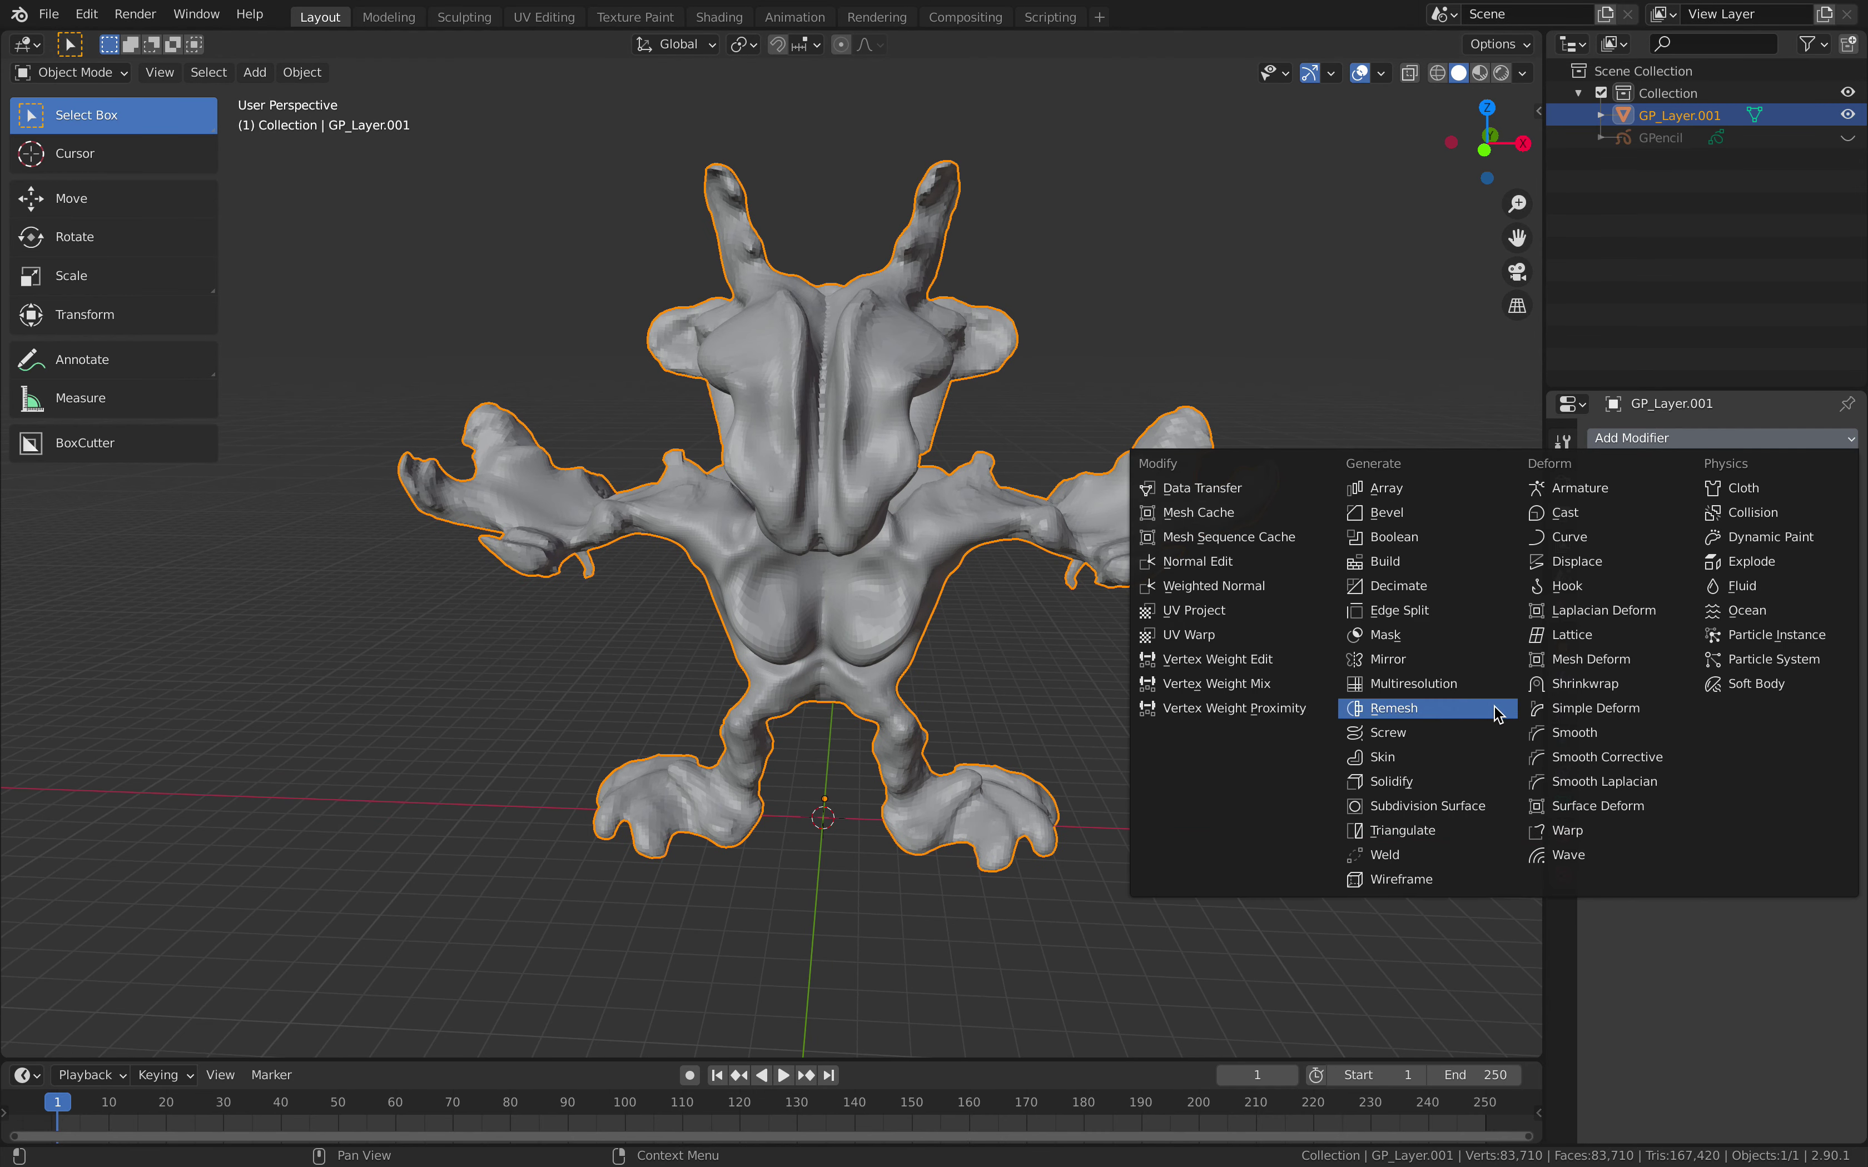
{"action": "key", "text": "Return"}
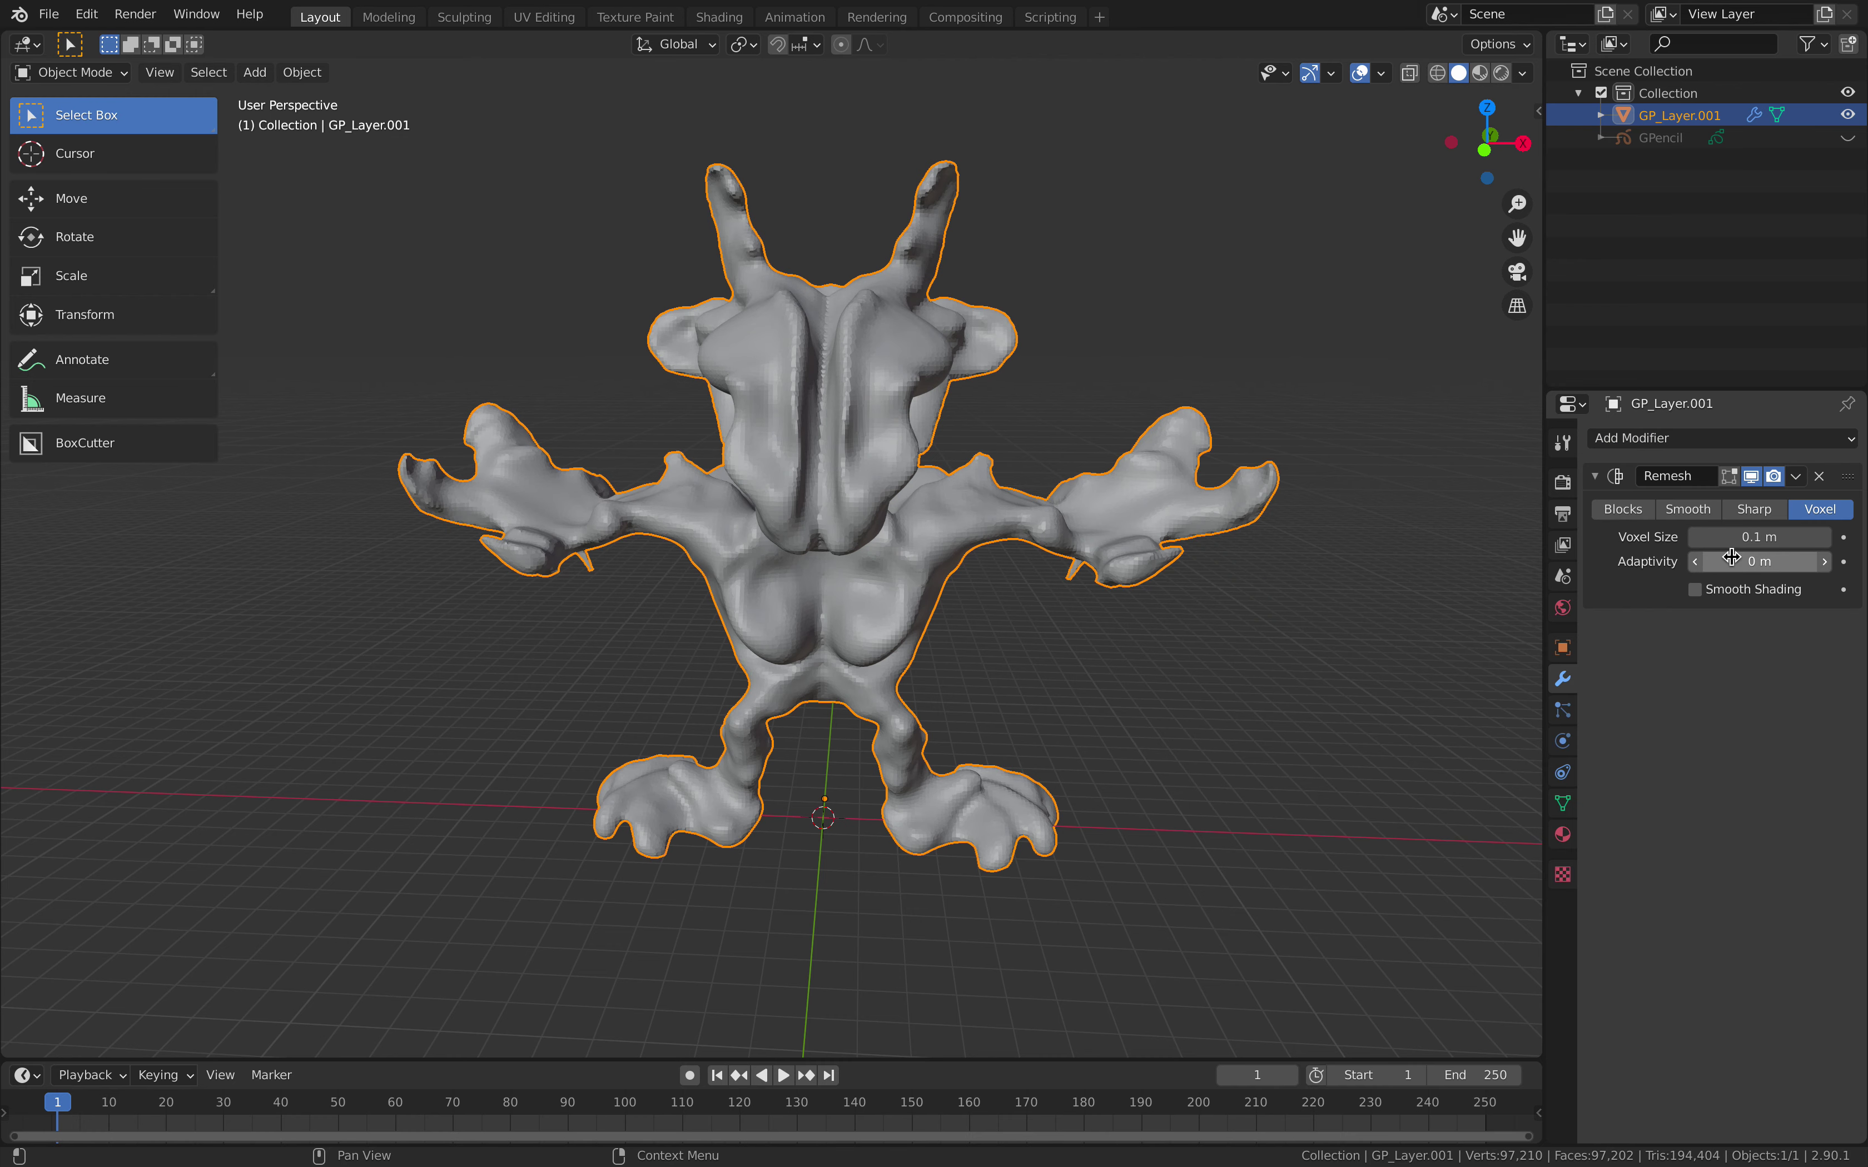
{"action": "left_click", "coordinate": [1746, 589]}
- Try Remesh voxel sizes of 0.458 m, 2 m and 0.2 m, and set the size back to 0.1 m
{"action": "left_click_drag", "start_coordinate": [1749, 539], "coordinate": [1860, 538]}
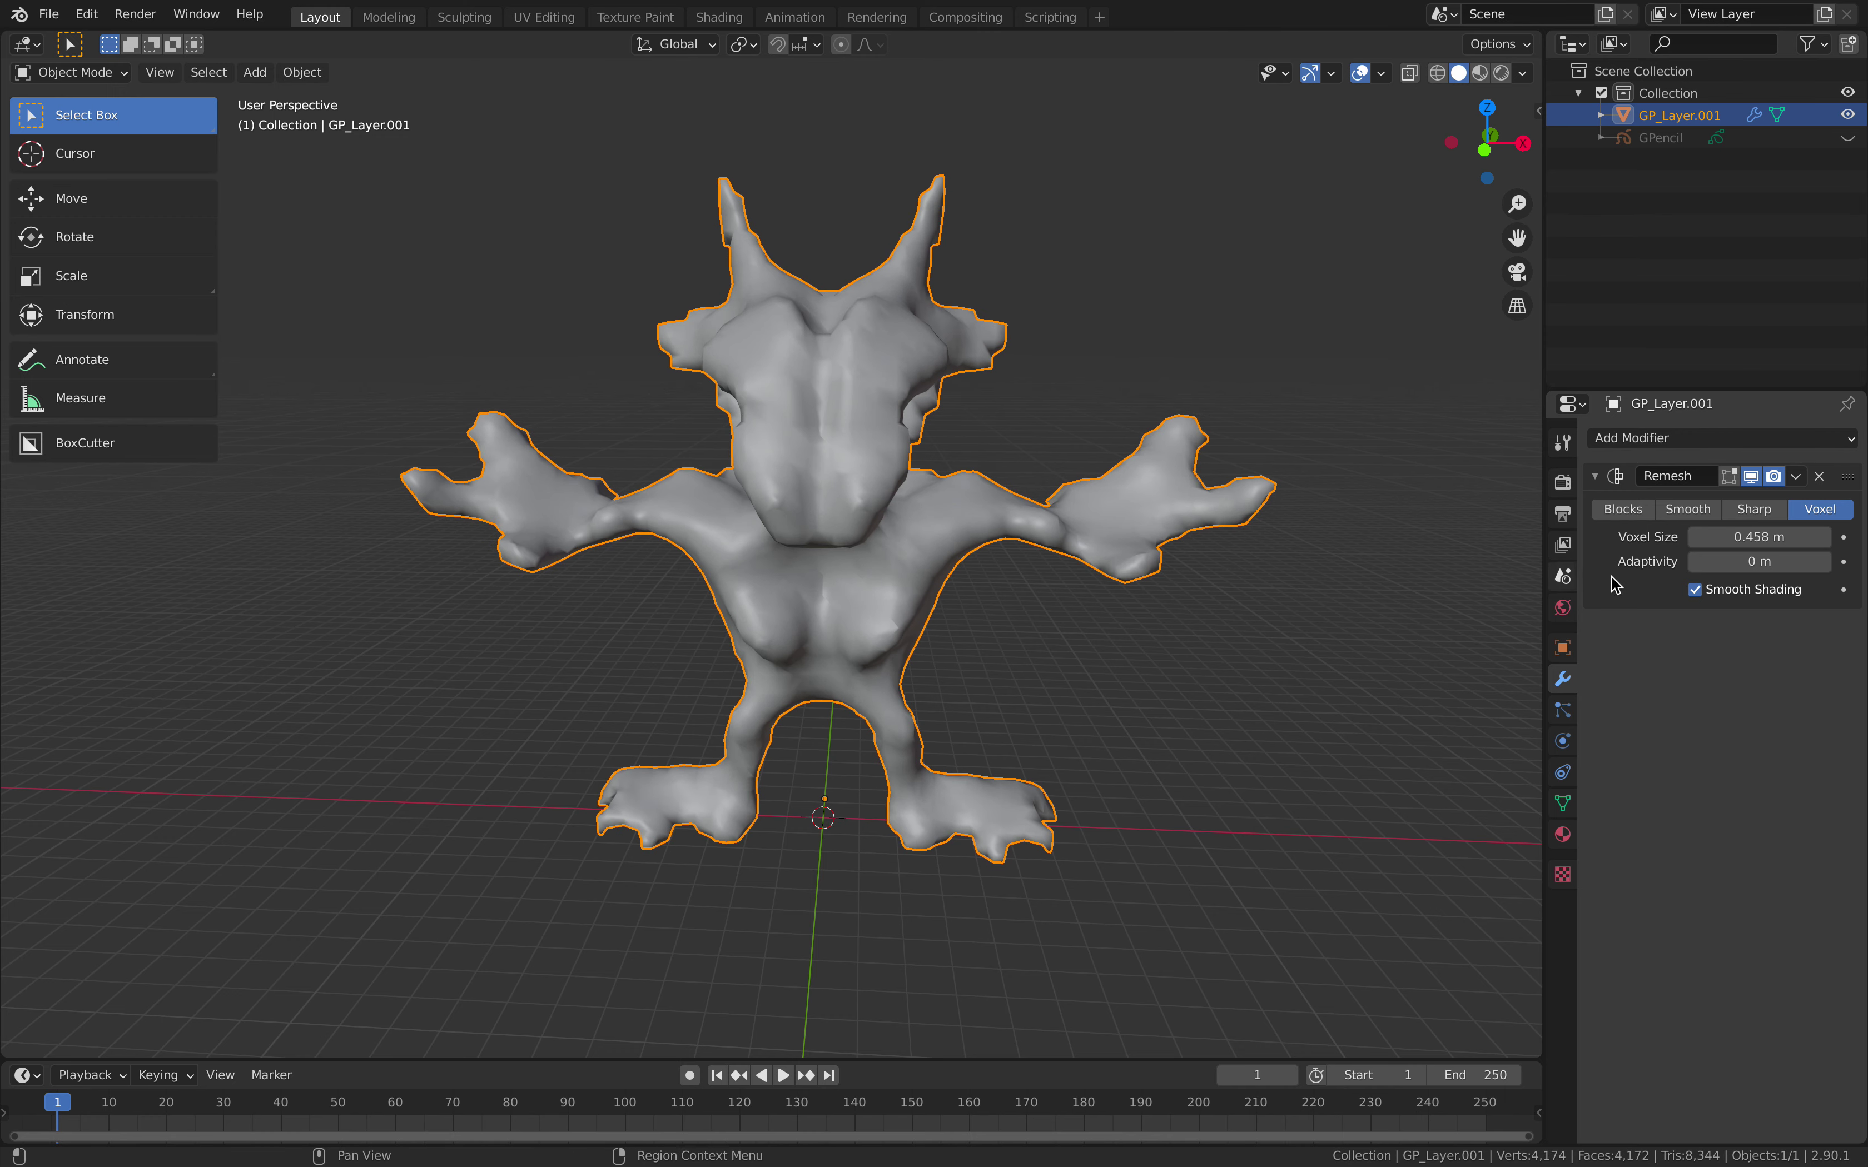
{"action": "left_click", "coordinate": [1760, 538]}
{"action": "type", "text": "2"}
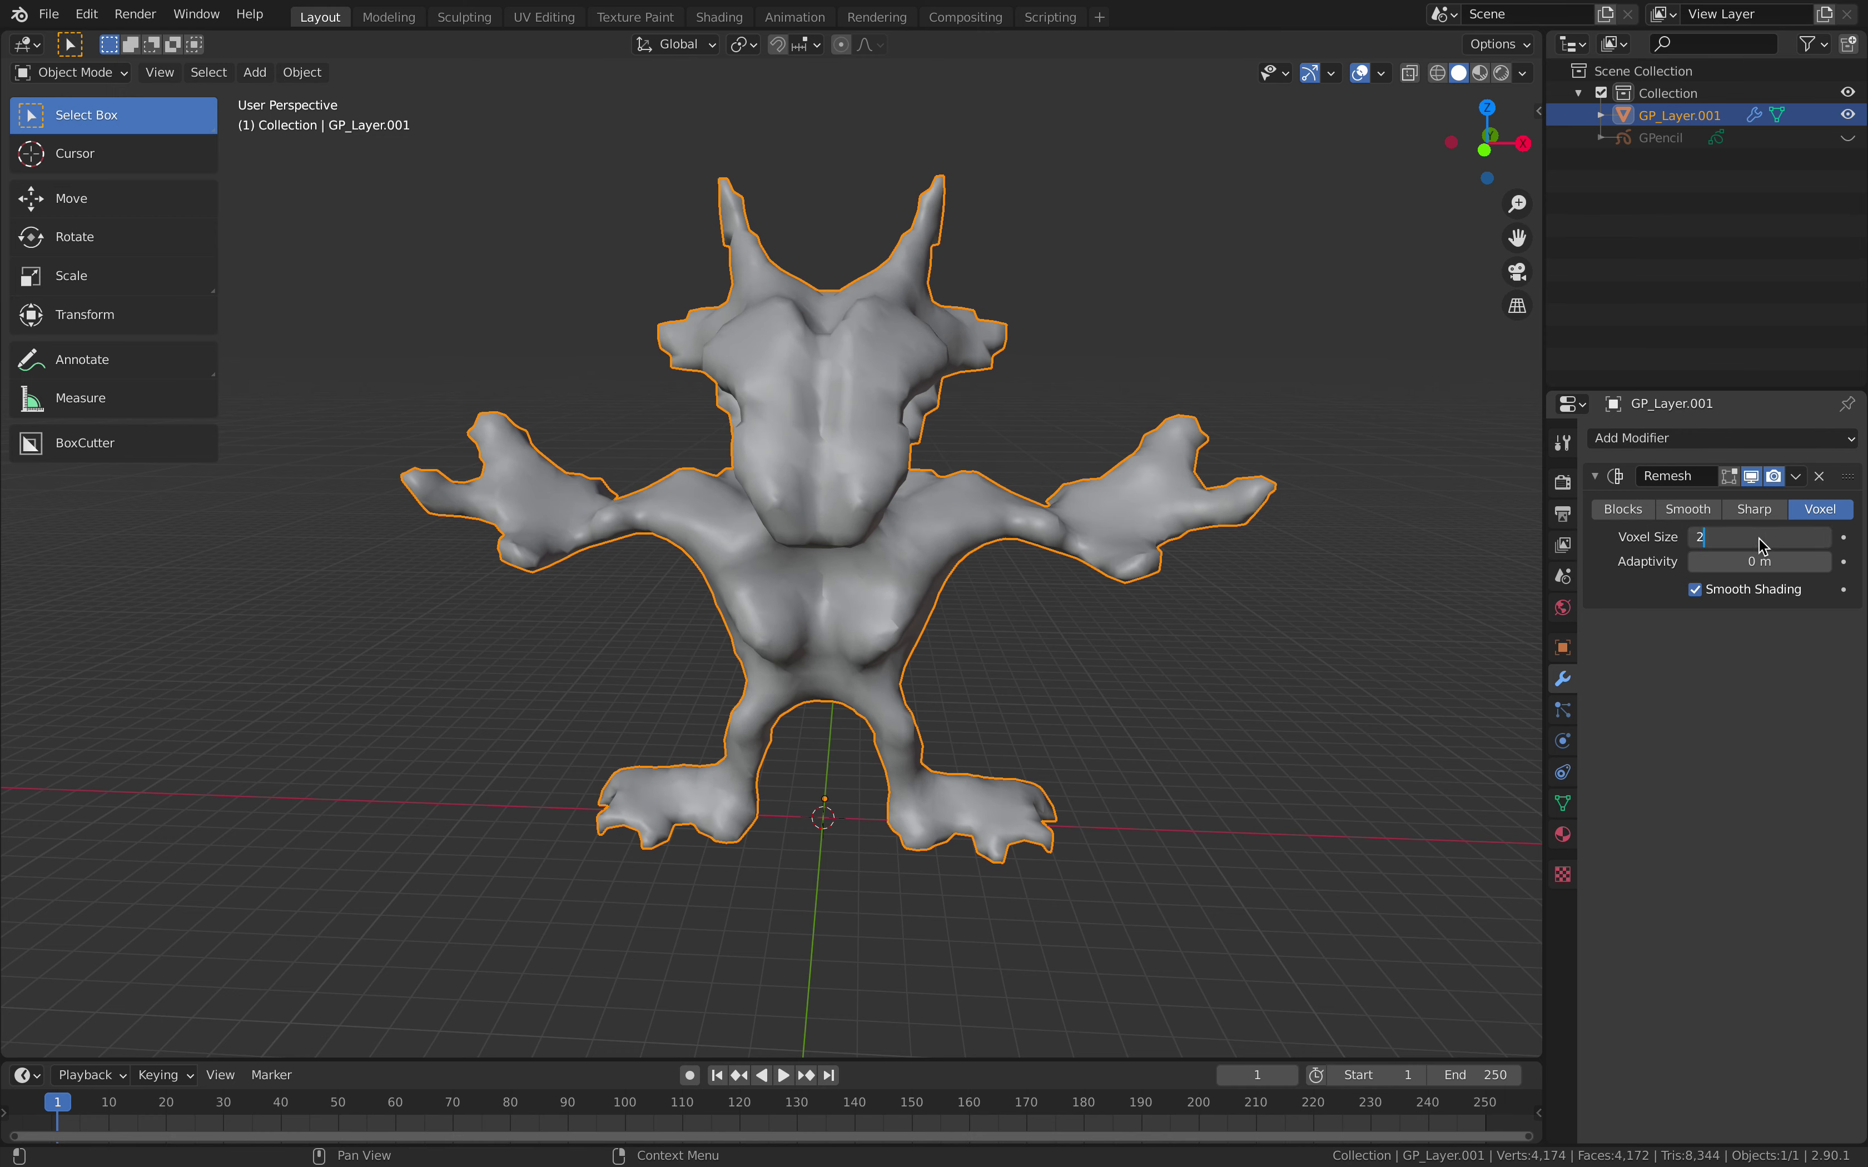
{"action": "key", "text": "Return"}
{"action": "left_click", "coordinate": [1752, 538]}
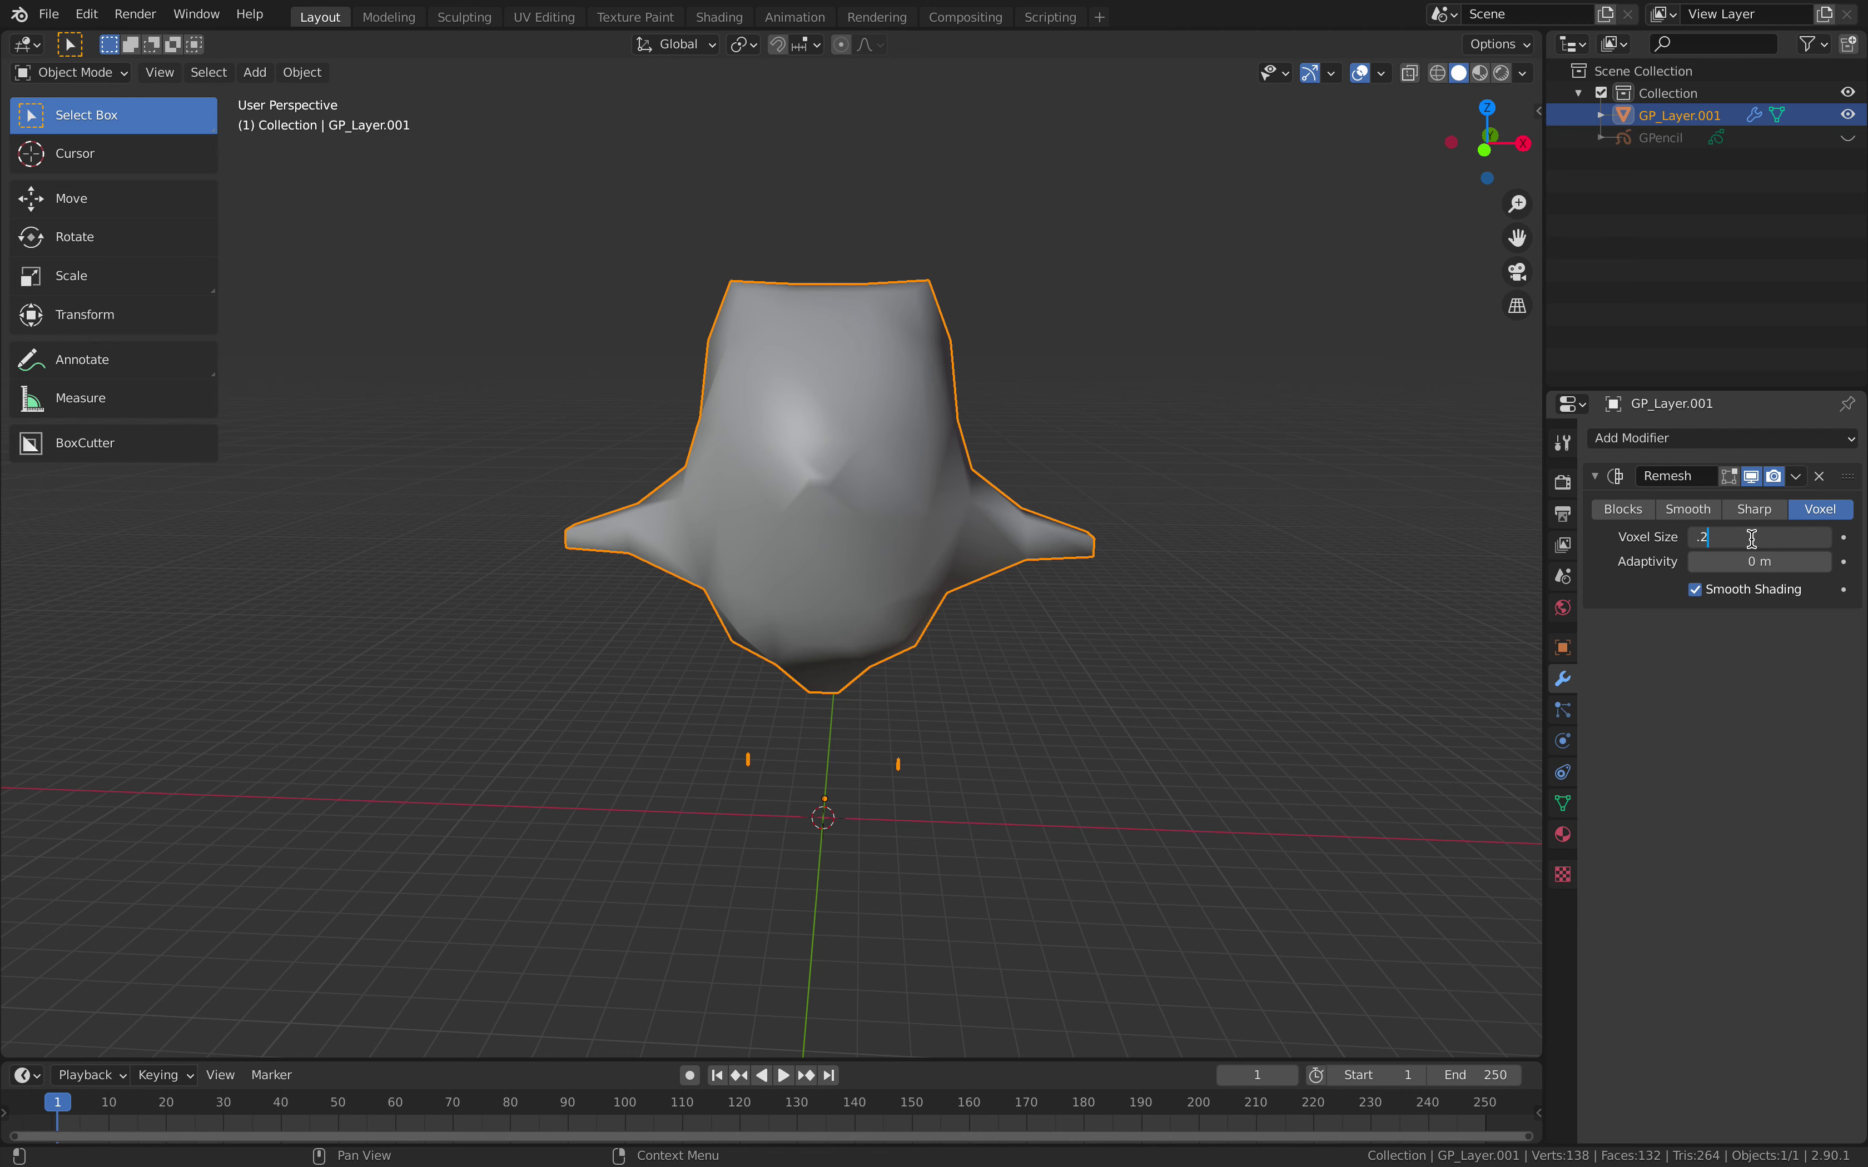
{"action": "type", "text": ".2"}
{"action": "key", "text": "Return"}
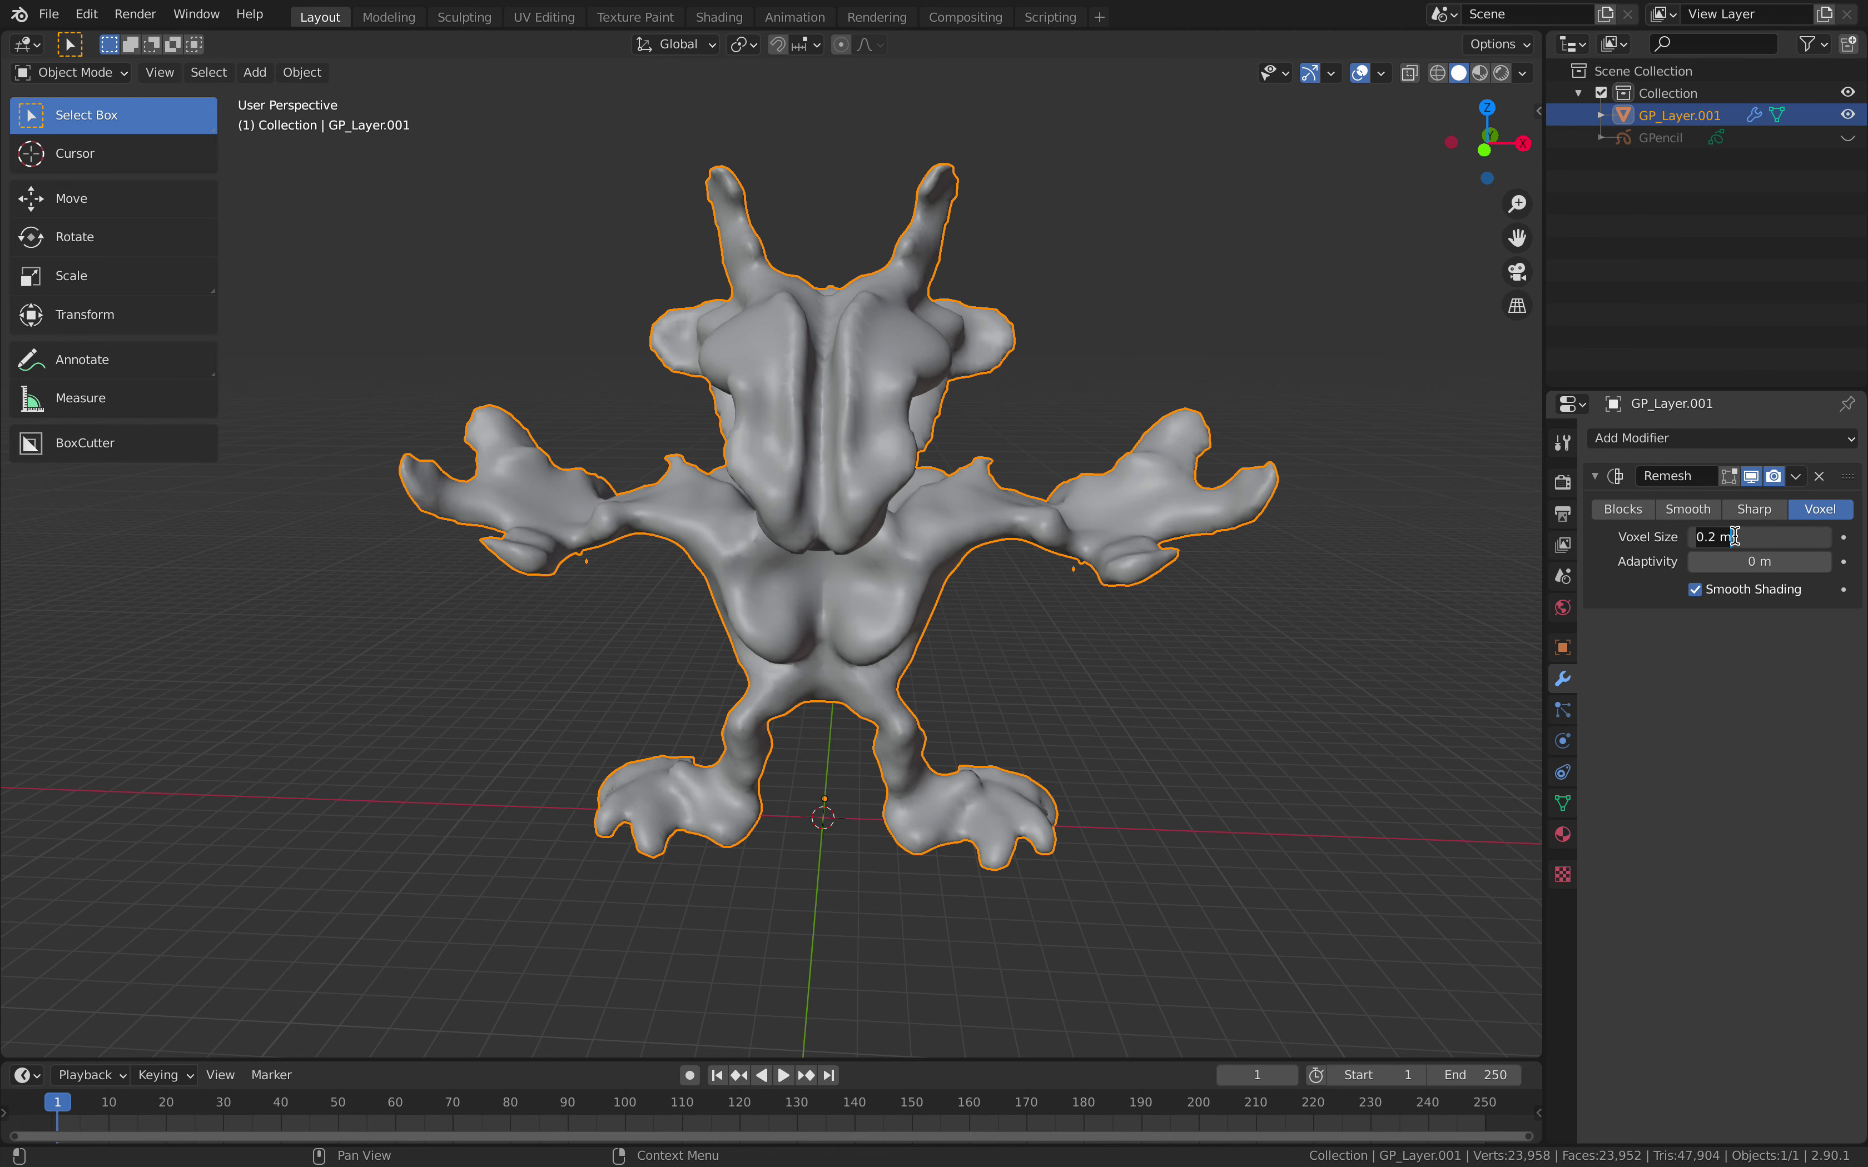
{"action": "left_click", "coordinate": [1735, 539]}
{"action": "type", "text": ".1"}
{"action": "key", "text": "Return"}
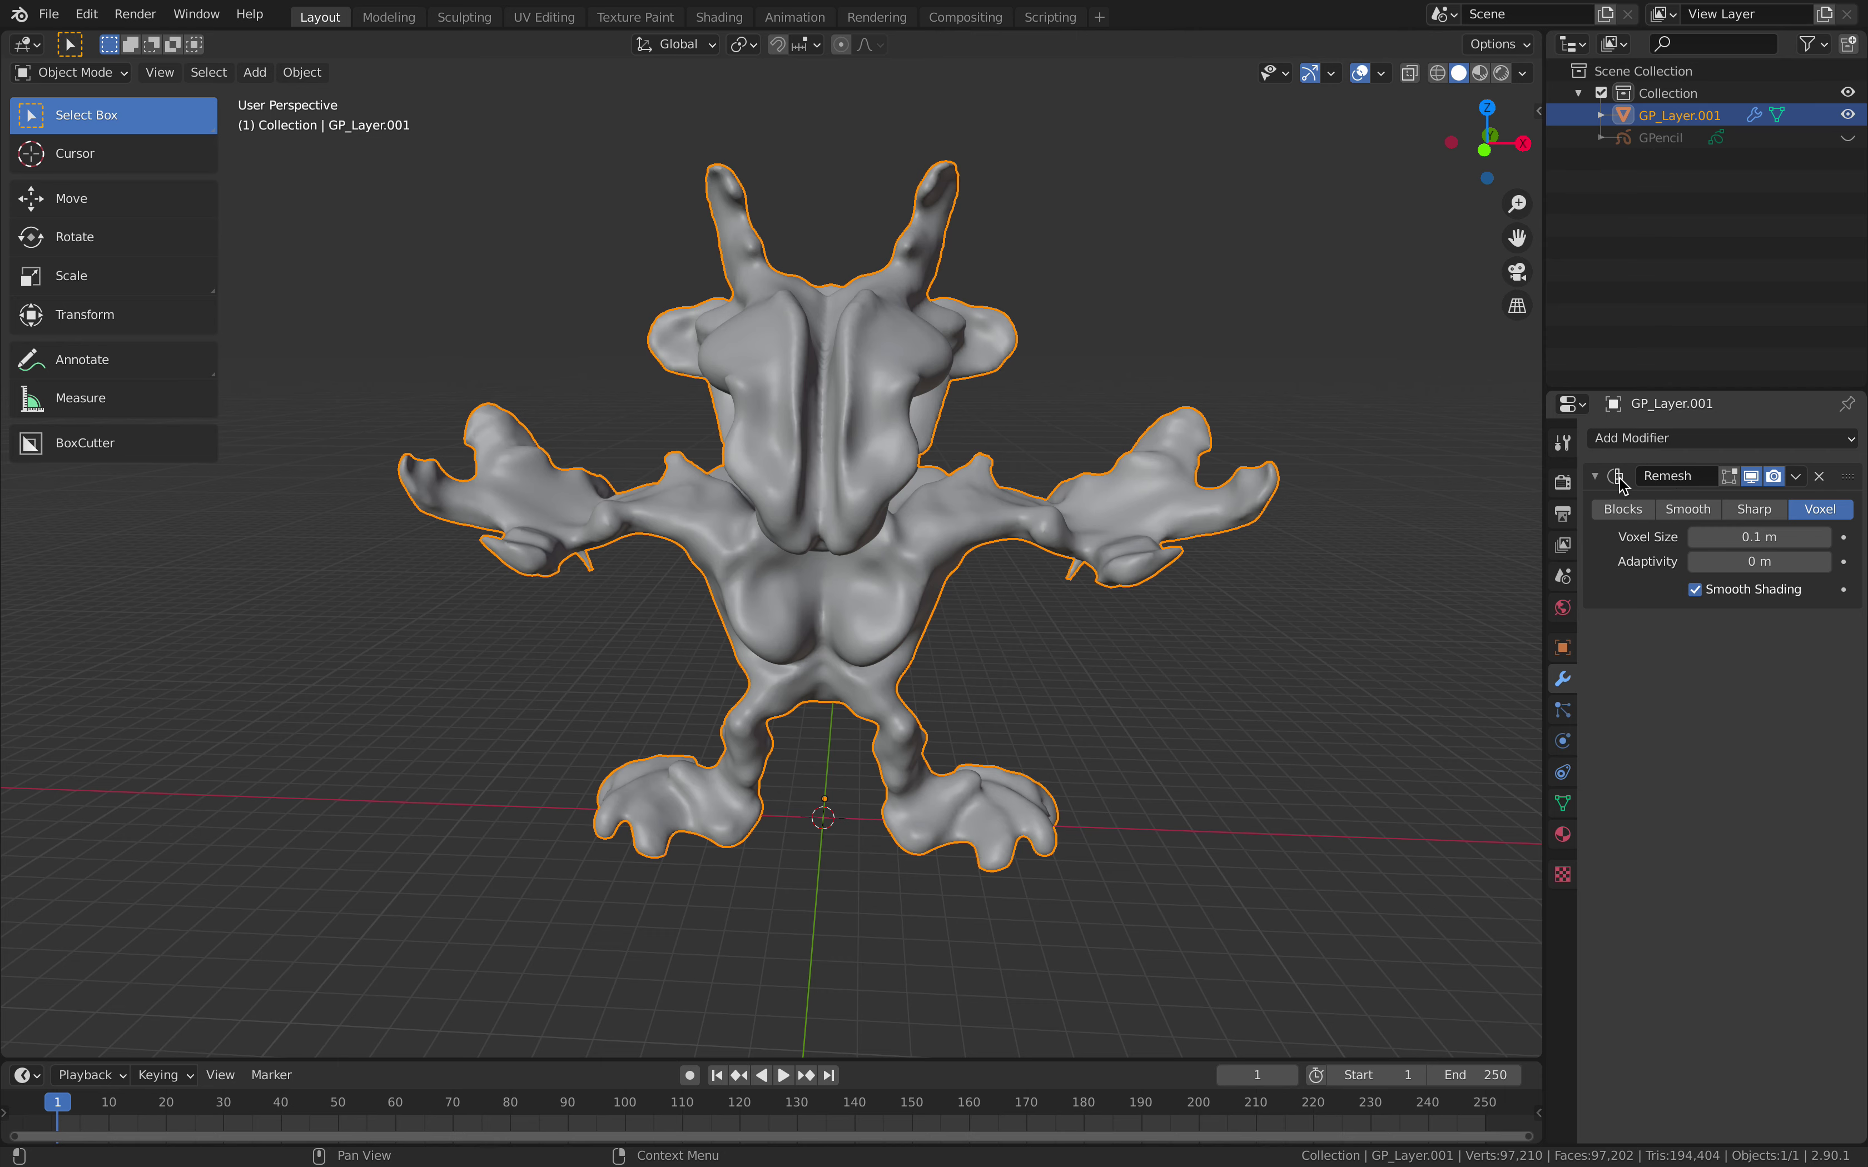
- Apply the Remesh modifier to the creature and unhide the original grease pencil sketch
{"action": "key", "text": "ctrl+a"}
{"action": "left_click", "coordinate": [1848, 138]}
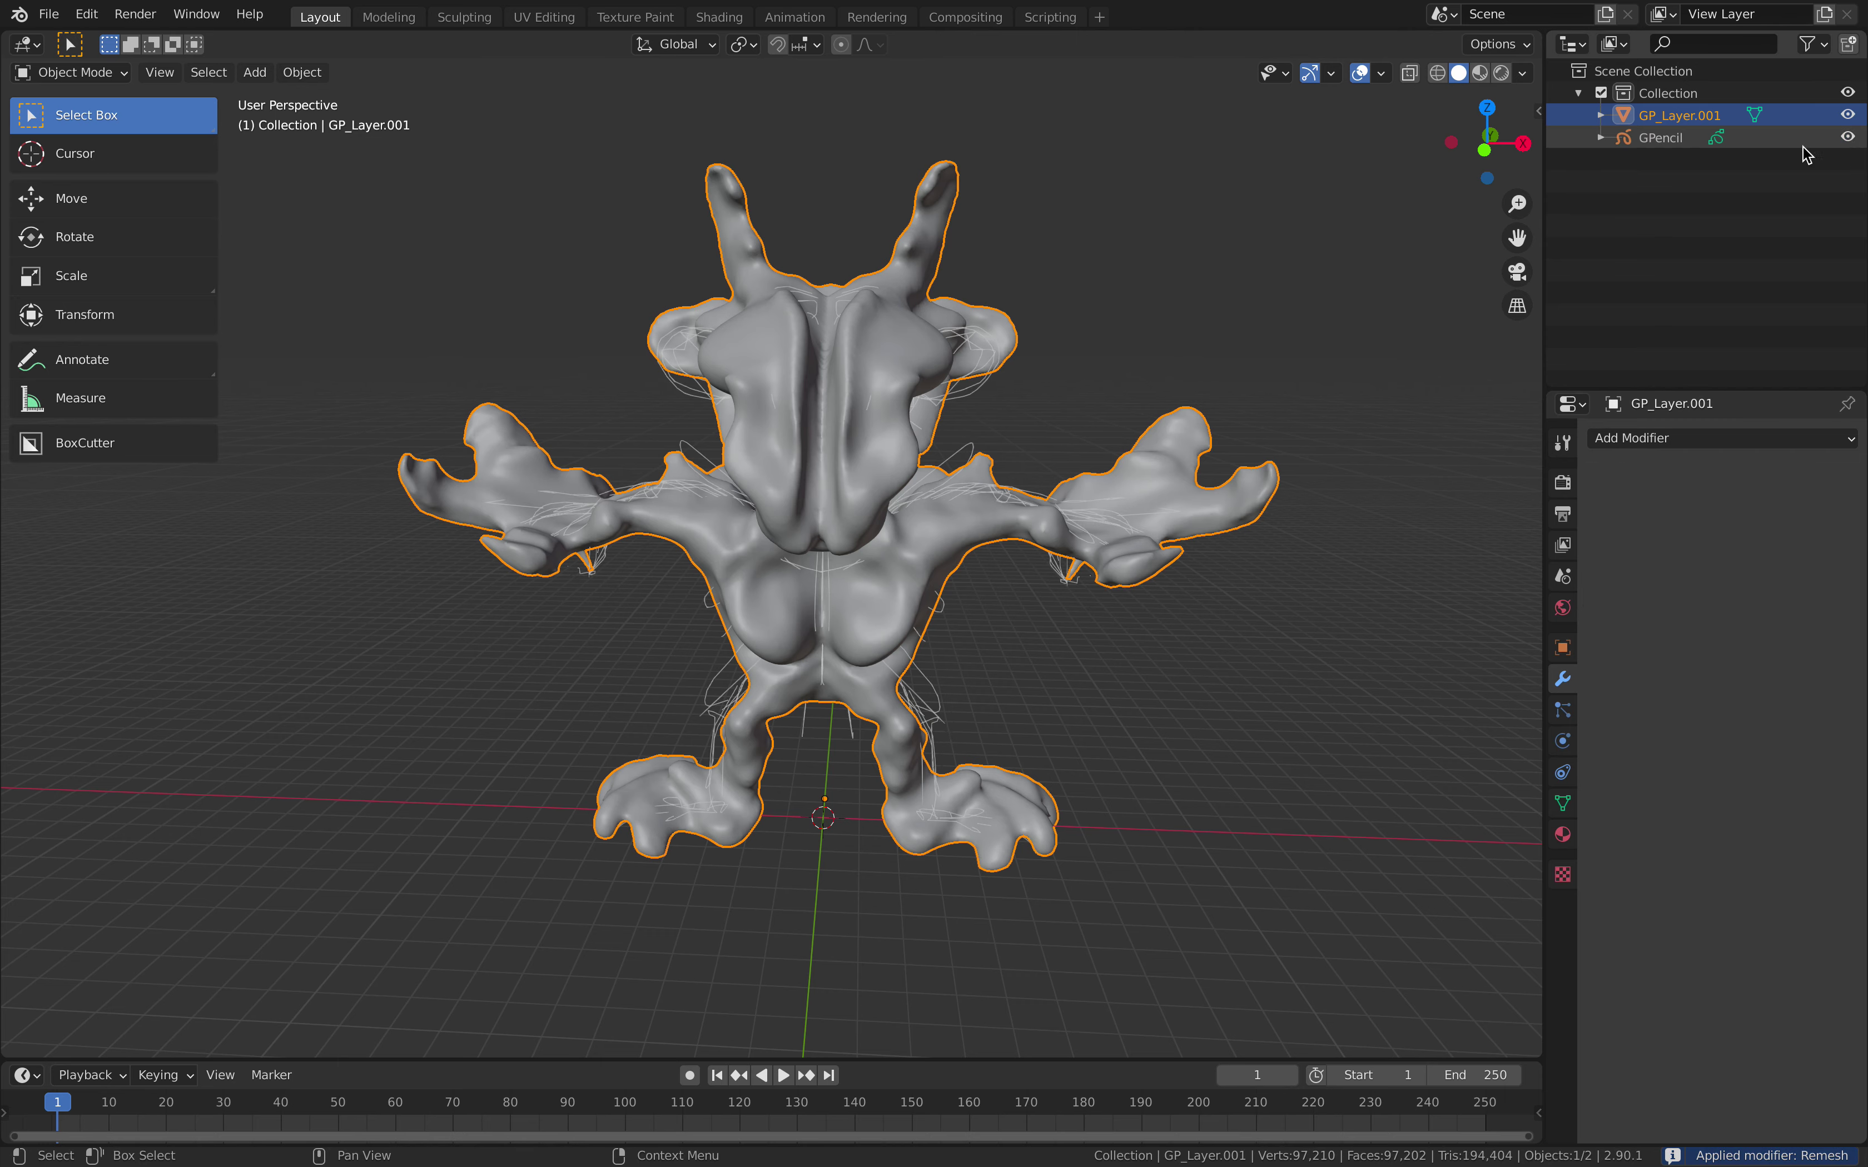
- Move the grease pencil sketch along the X axis until it stands clear beside the creature, and compare both in front view
{"action": "middle_click_drag", "start_coordinate": [1234, 410], "coordinate": [1003, 448]}
{"action": "left_click", "coordinate": [994, 450]}
{"action": "key", "text": "g"}
{"action": "key", "text": "x"}
{"action": "left_click", "coordinate": [544, 495]}
{"action": "middle_click_drag", "start_coordinate": [545, 495], "coordinate": [471, 516]}
{"action": "key", "text": "g"}
{"action": "key", "text": "x"}
{"action": "left_click", "coordinate": [462, 519]}
{"action": "left_click", "coordinate": [738, 437]}
{"action": "left_click", "coordinate": [1482, 131]}
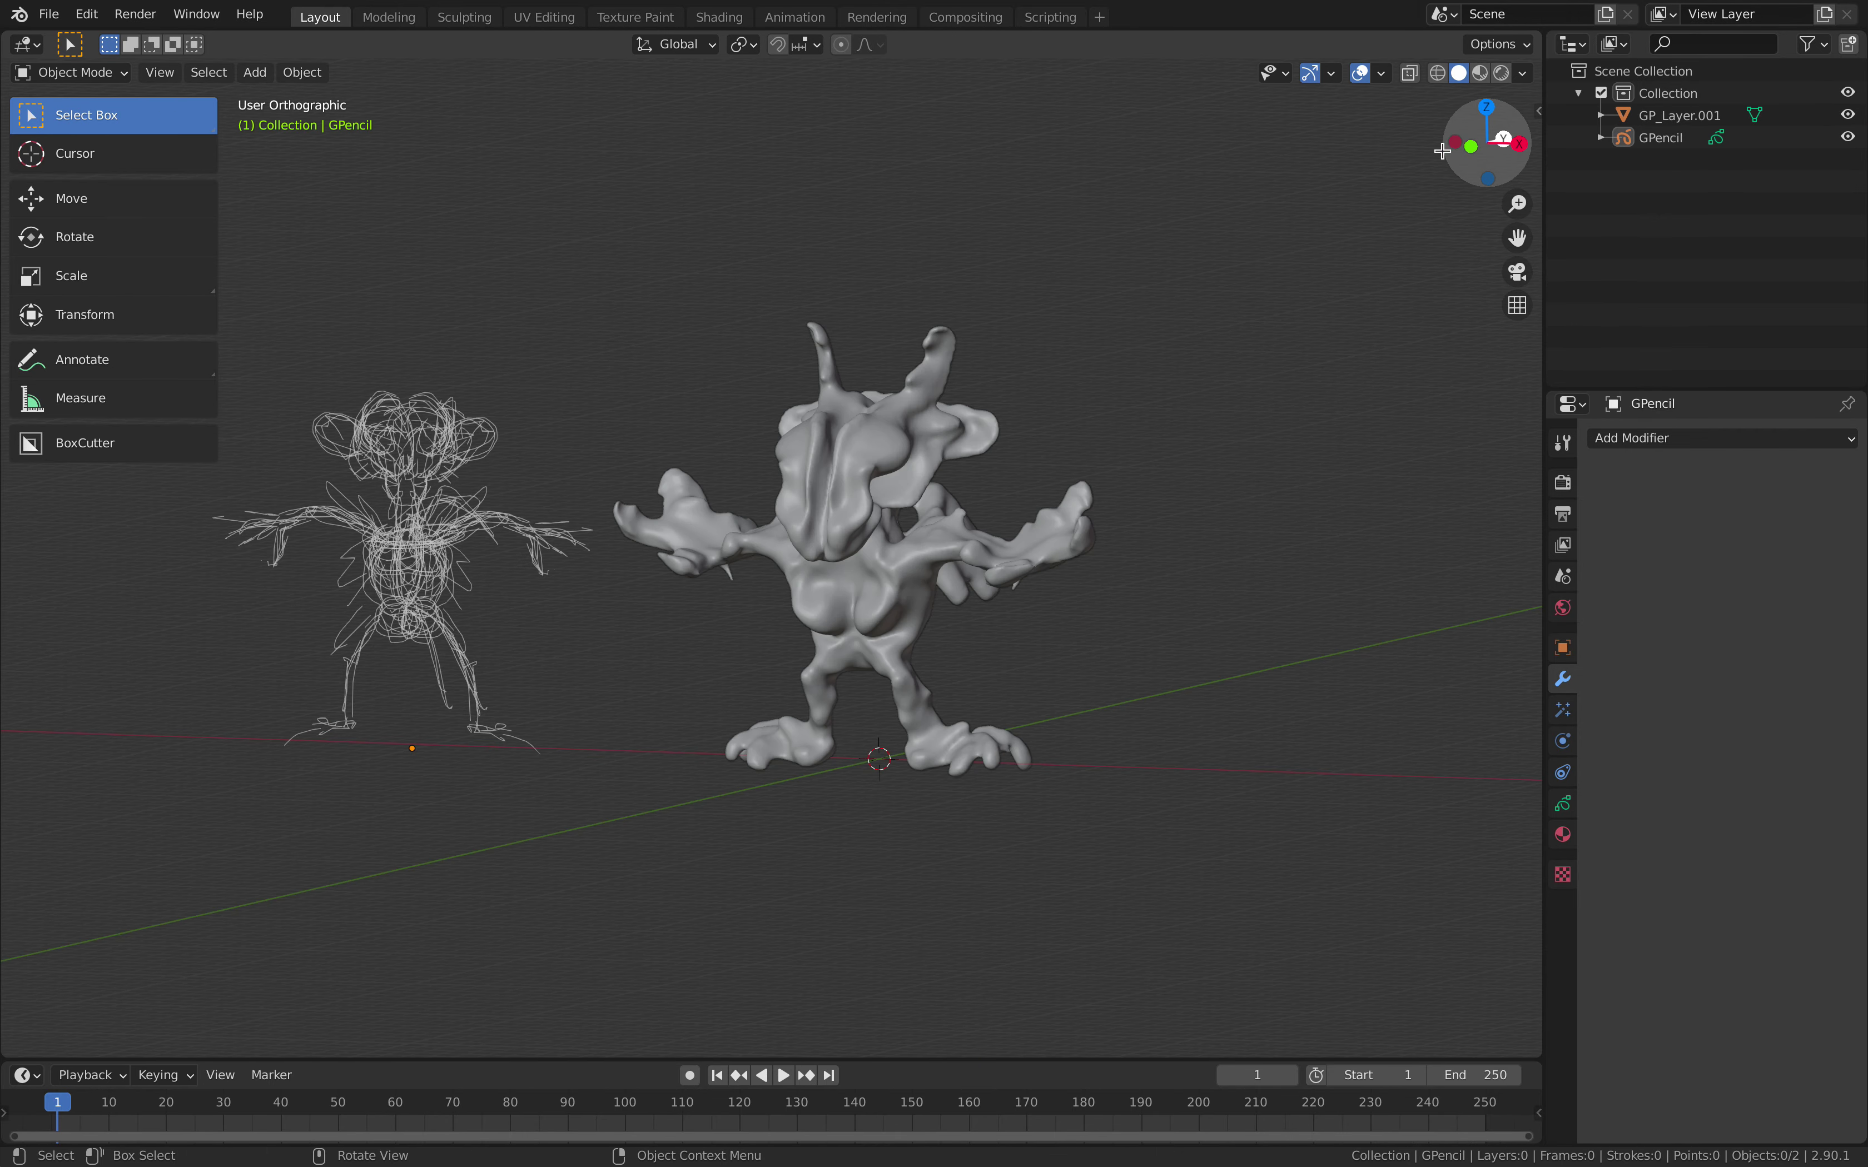
{"action": "left_click", "coordinate": [1488, 143]}
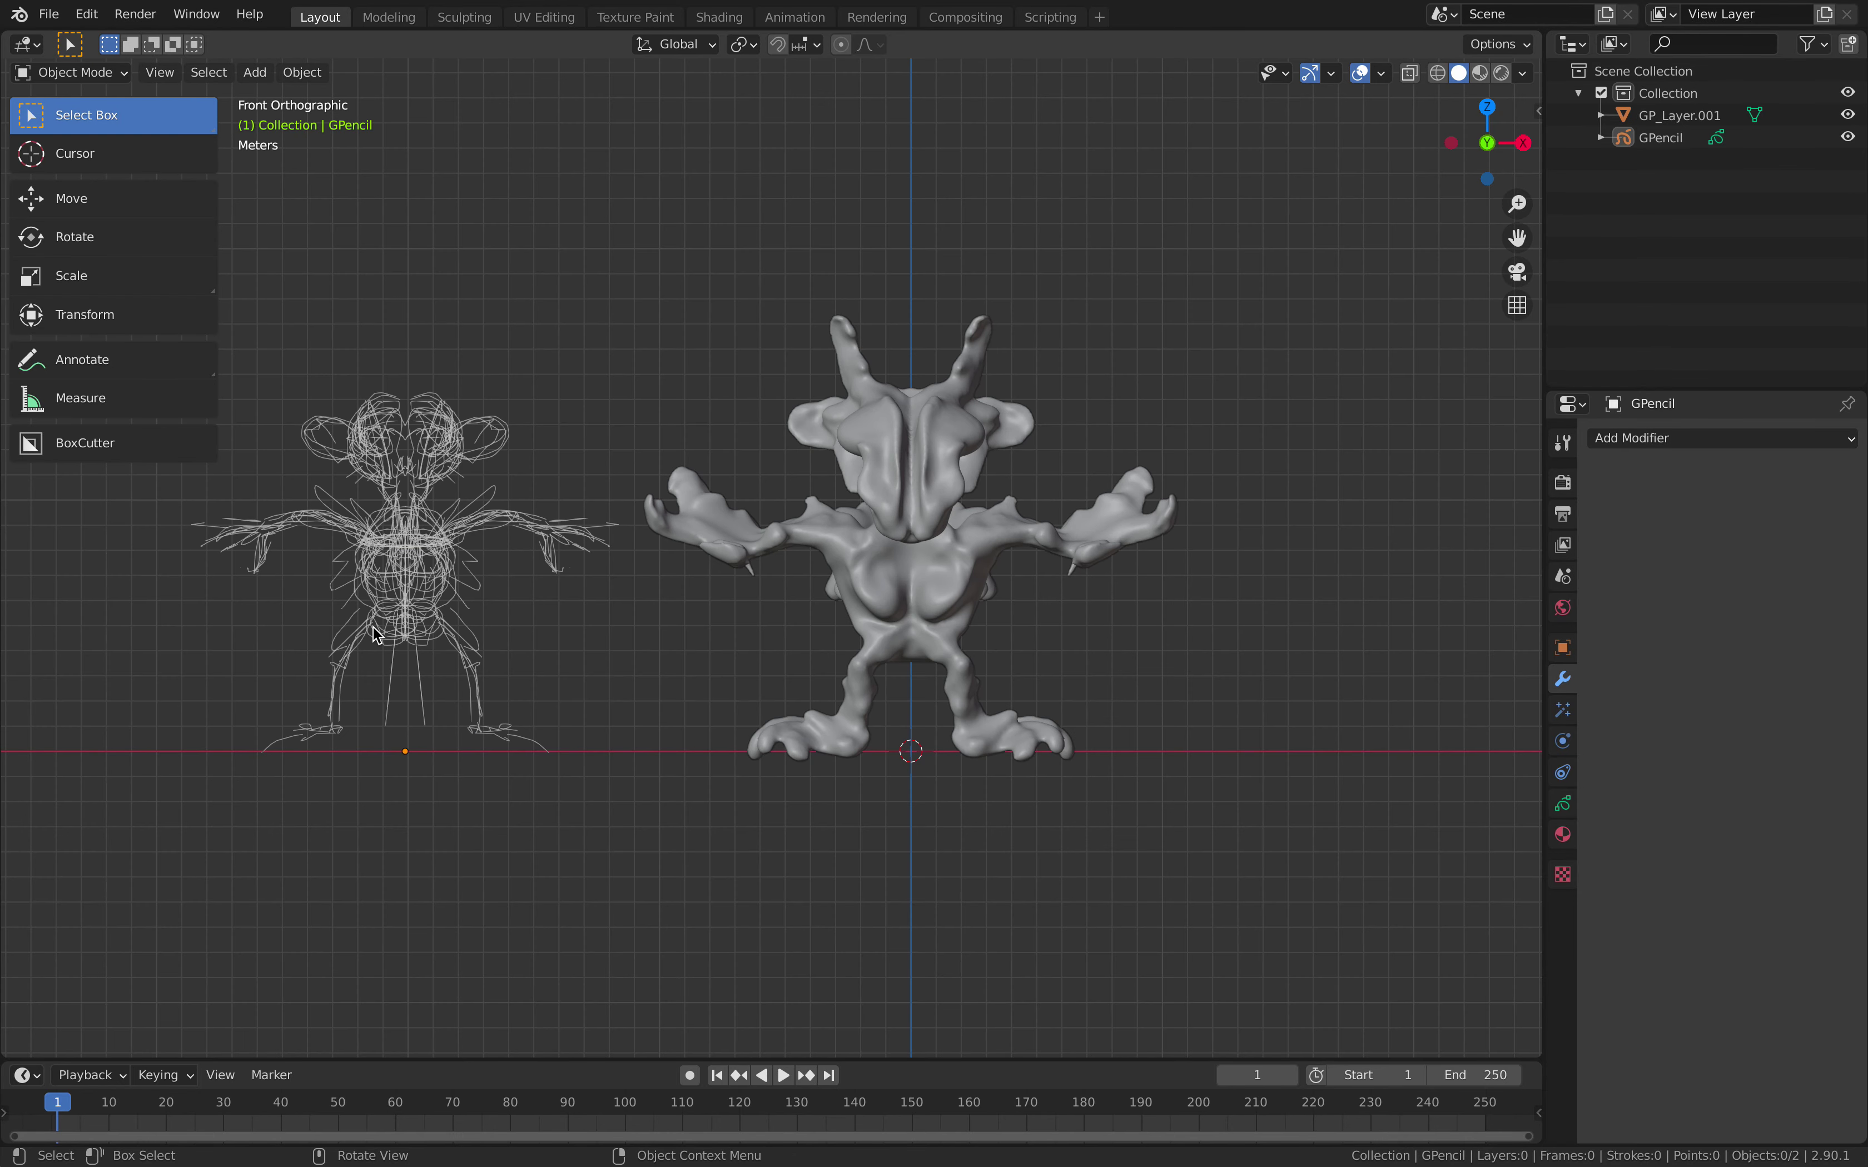
{"action": "scroll", "coordinate": [828, 529], "scroll_direction": "up", "scroll_amount": 1}
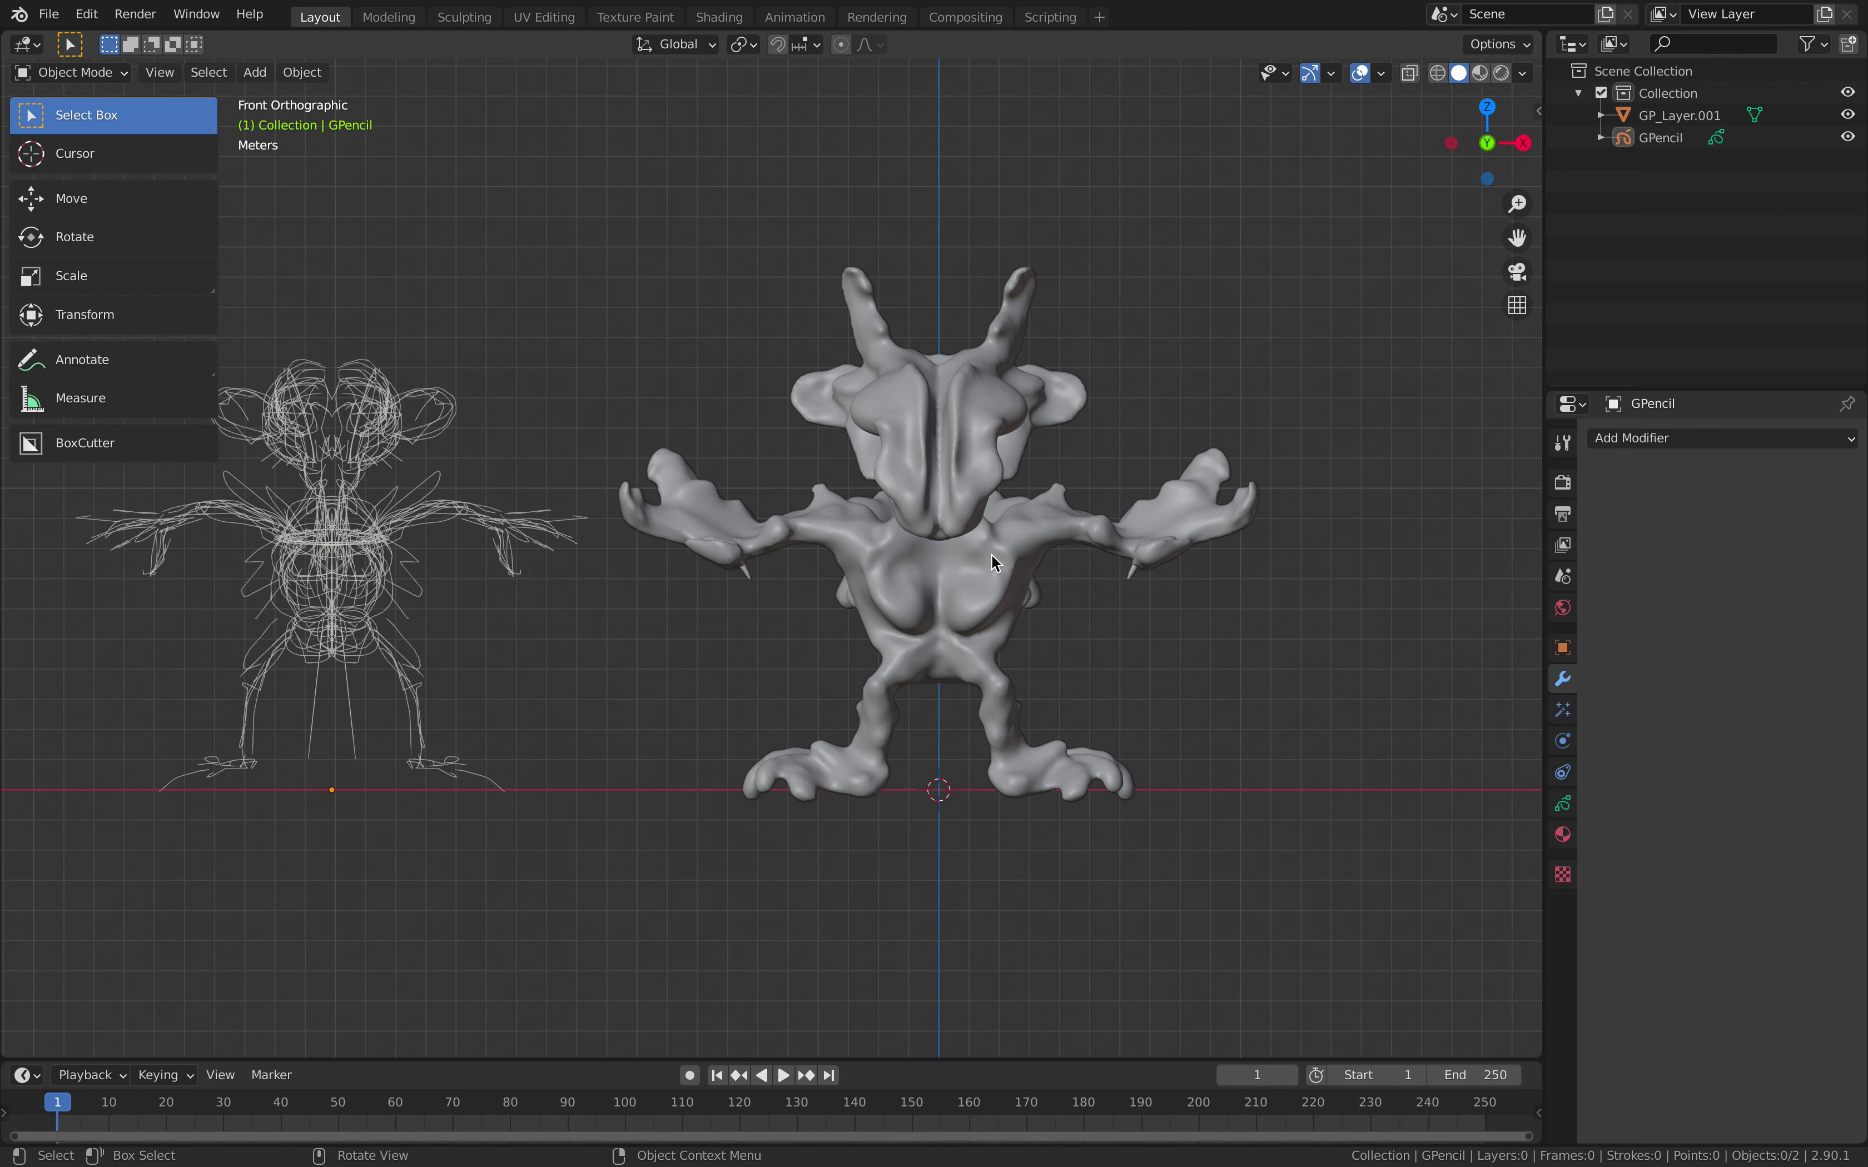
- Open the creature mesh in Edit Mode and start the add-on tool for drawing on any surface
{"action": "middle_click_drag", "start_coordinate": [991, 554], "coordinate": [1003, 593]}
{"action": "left_click", "coordinate": [1003, 593]}
{"action": "key", "text": "Tab"}
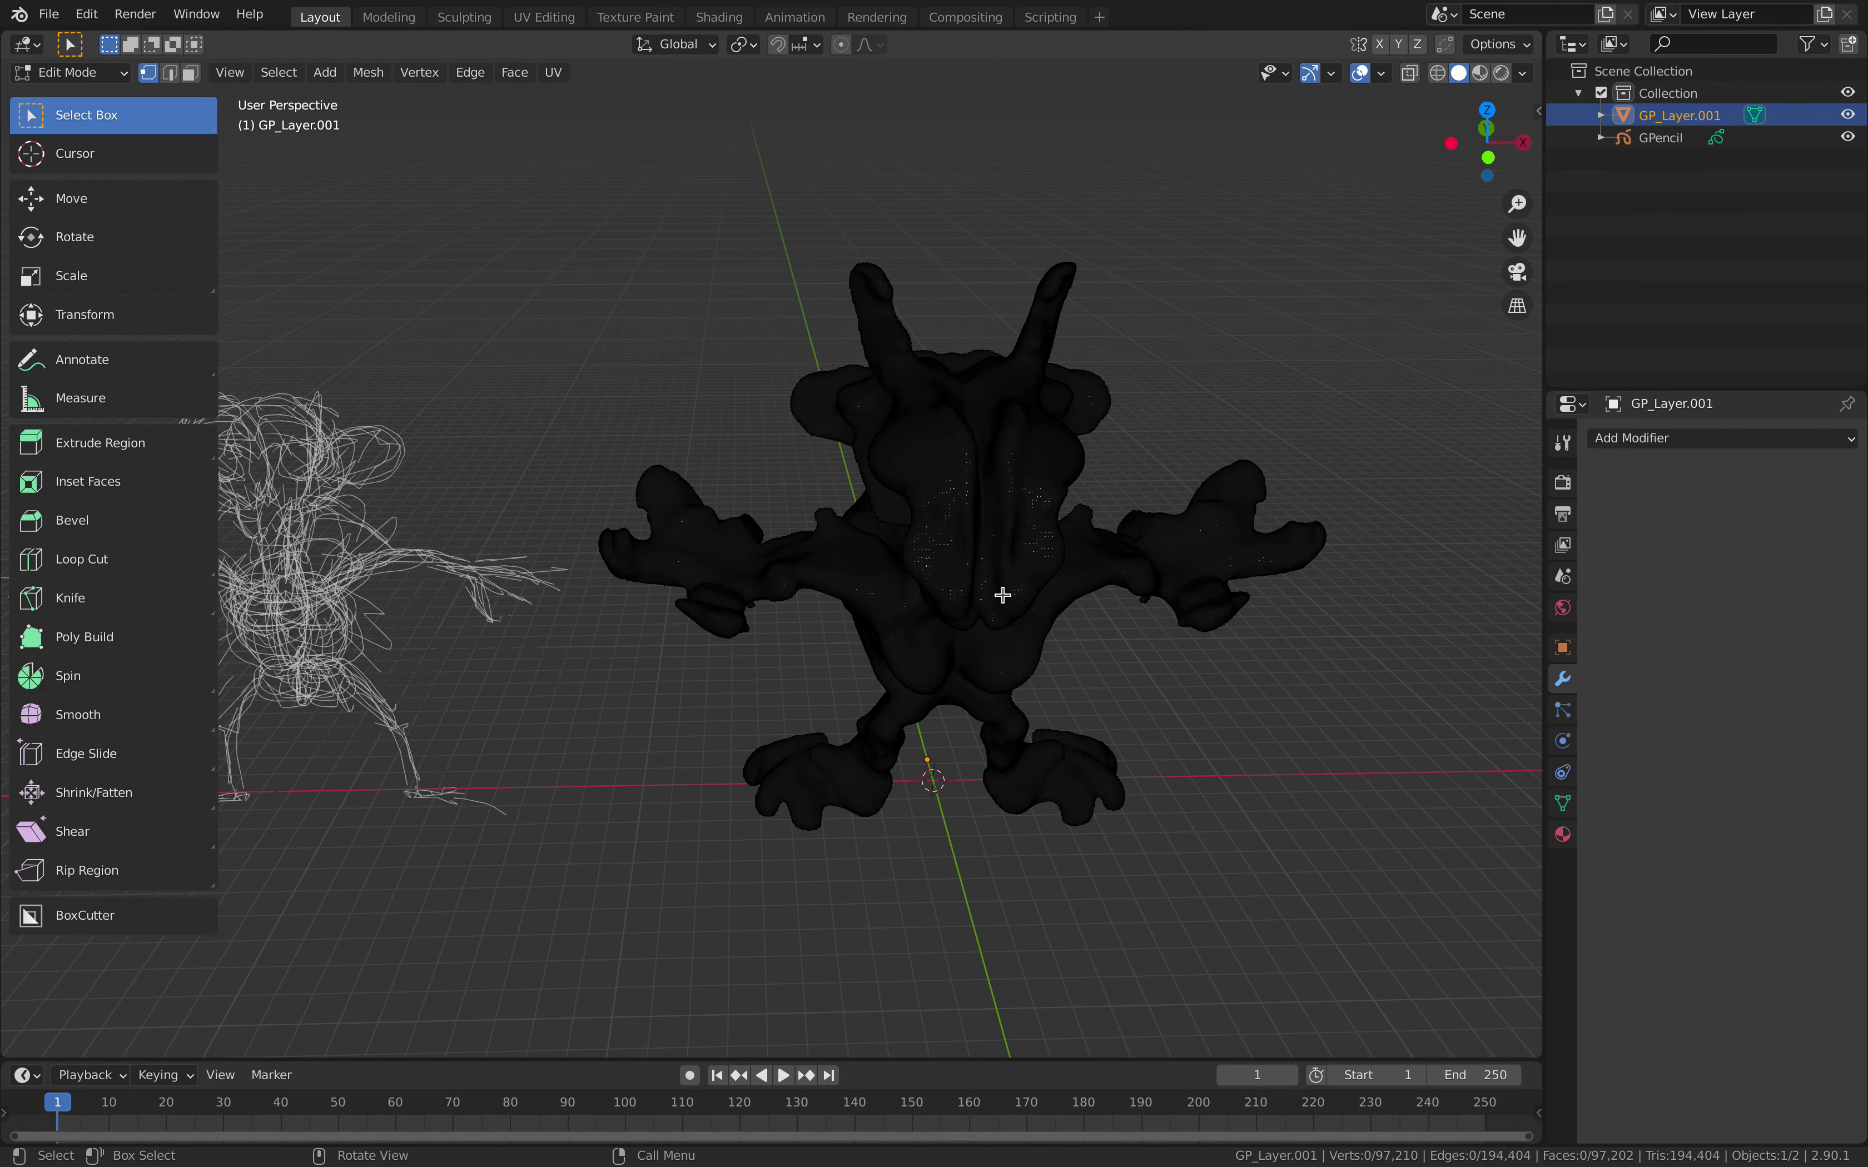
{"action": "key", "text": "Tab"}
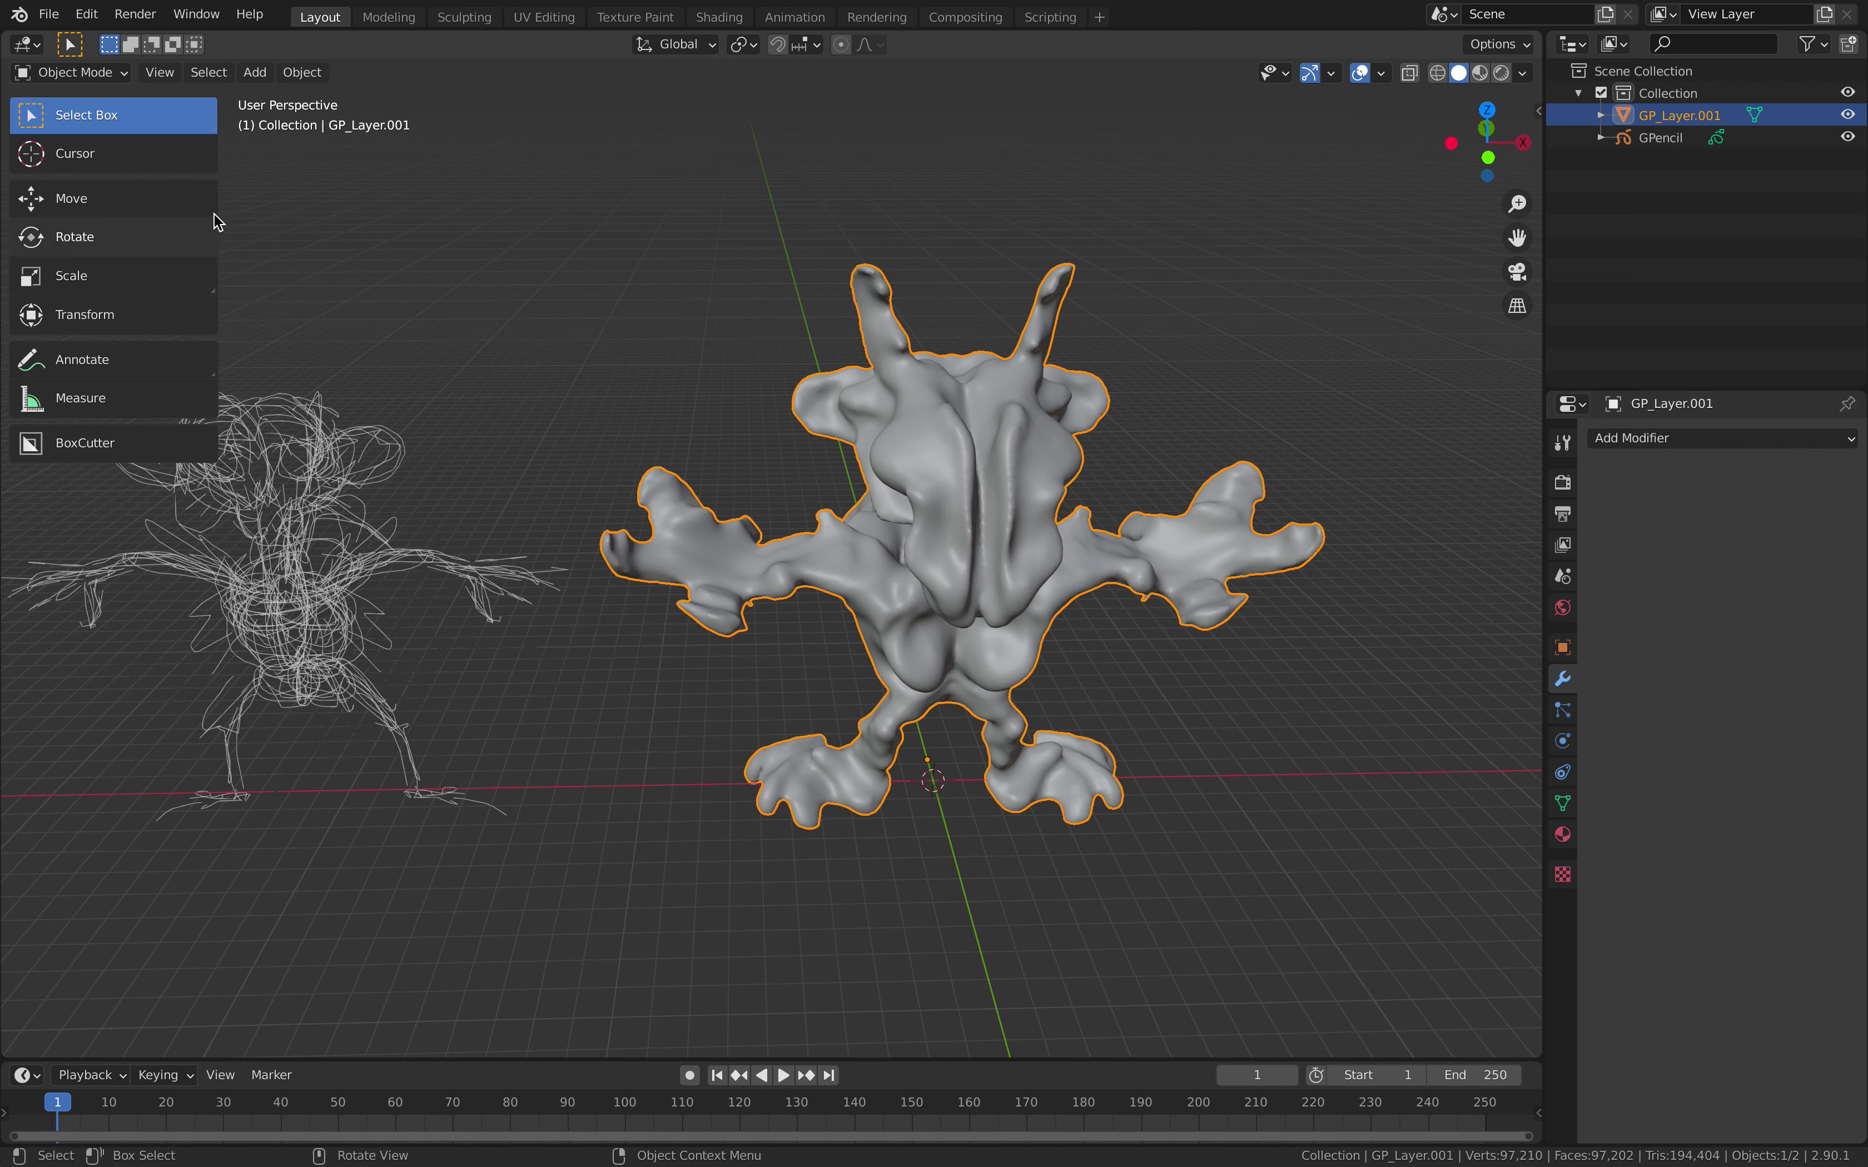
{"action": "left_click", "coordinate": [103, 80]}
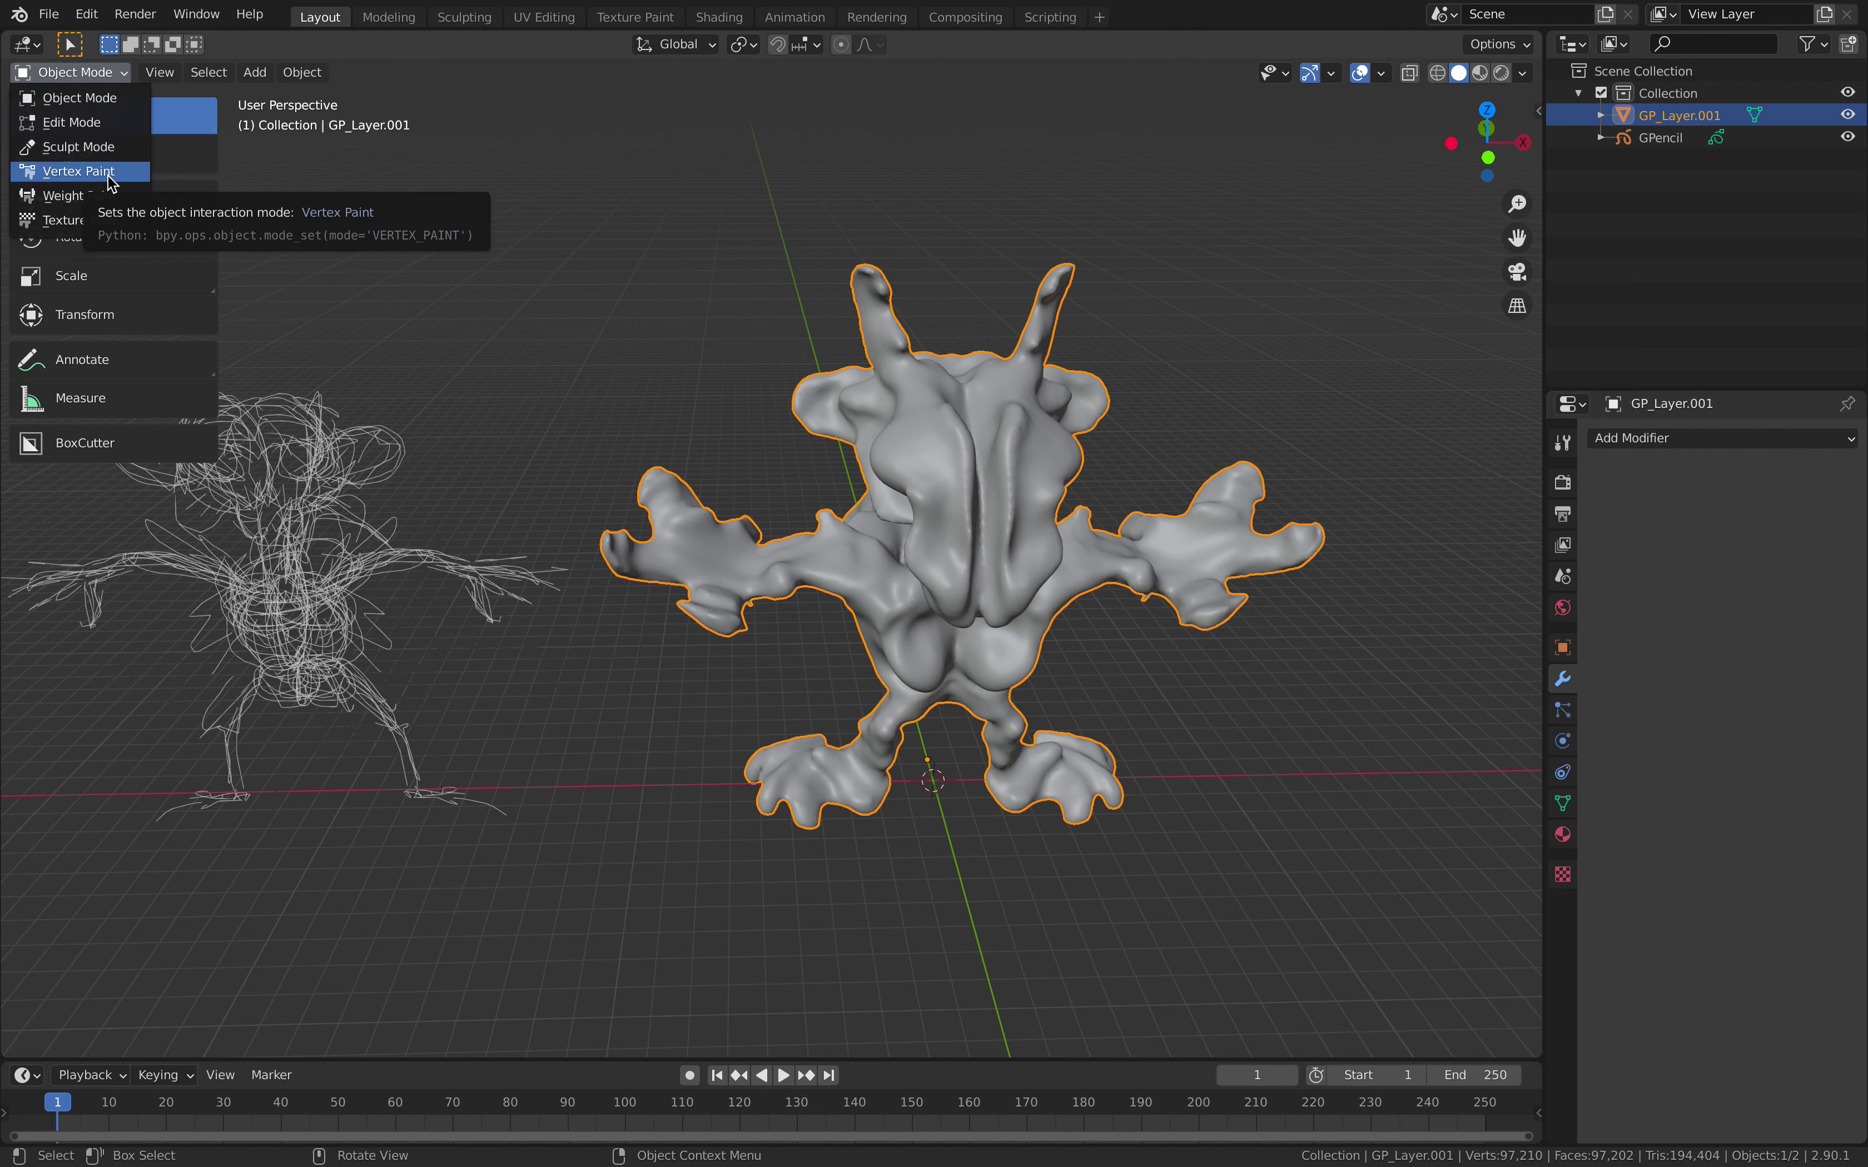
{"action": "left_click", "coordinate": [70, 72]}
{"action": "left_click", "coordinate": [73, 124]}
{"action": "middle_click_drag", "start_coordinate": [1225, 587], "coordinate": [1212, 601]}
{"action": "mouse_move", "coordinate": [1212, 601]}
{"action": "middle_mouse_down", "text": "shift"}
{"action": "mouse_move", "coordinate": [1005, 574]}
{"action": "mouse_move", "coordinate": [1055, 566]}
{"action": "middle_mouse_up", "text": "shift"}
{"action": "scroll", "coordinate": [997, 565], "scroll_direction": "up", "scroll_amount": 3}
{"action": "right_click", "coordinate": [995, 564]}
{"action": "left_click", "coordinate": [1002, 568]}
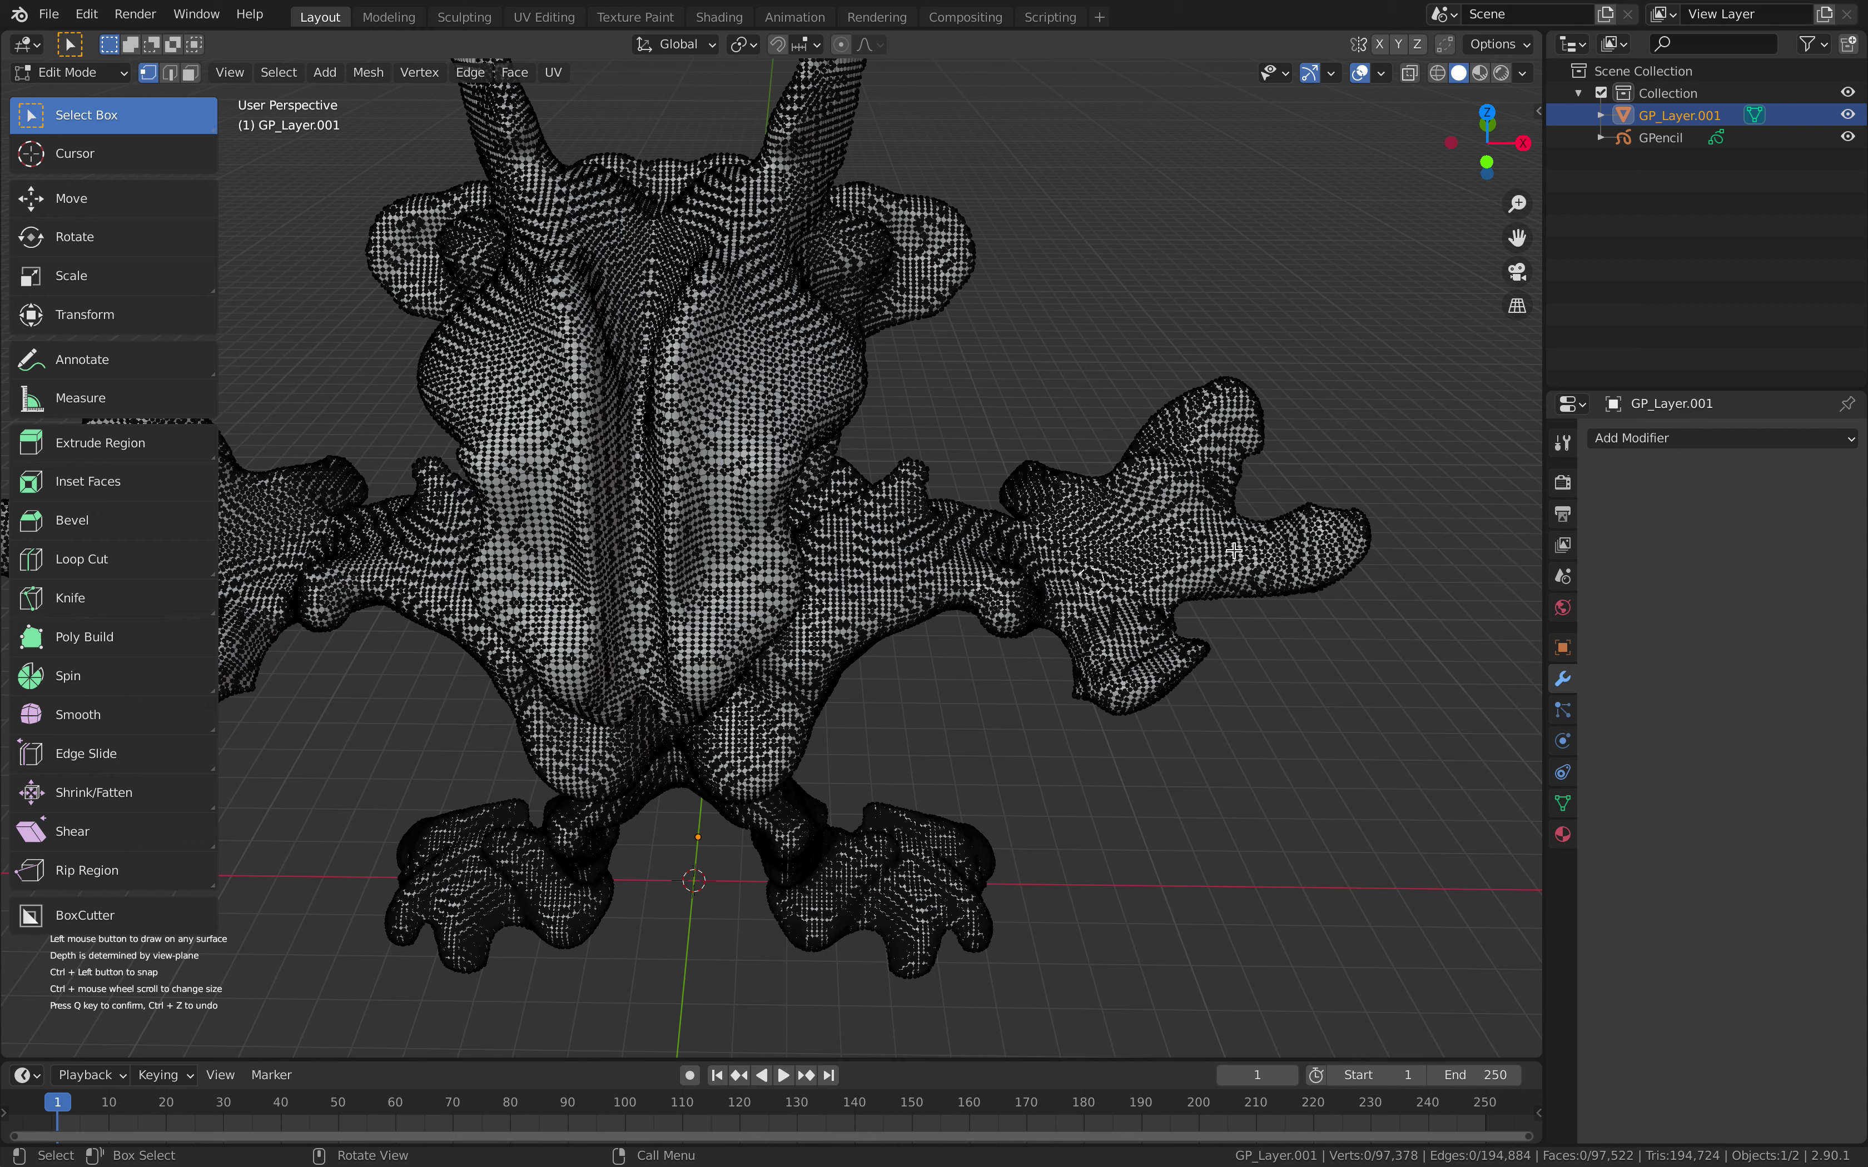
- Draw small clusters of spheres snapped to the surface of the creature's left hand, forearm and brow
{"action": "key", "text": "ctrl"}
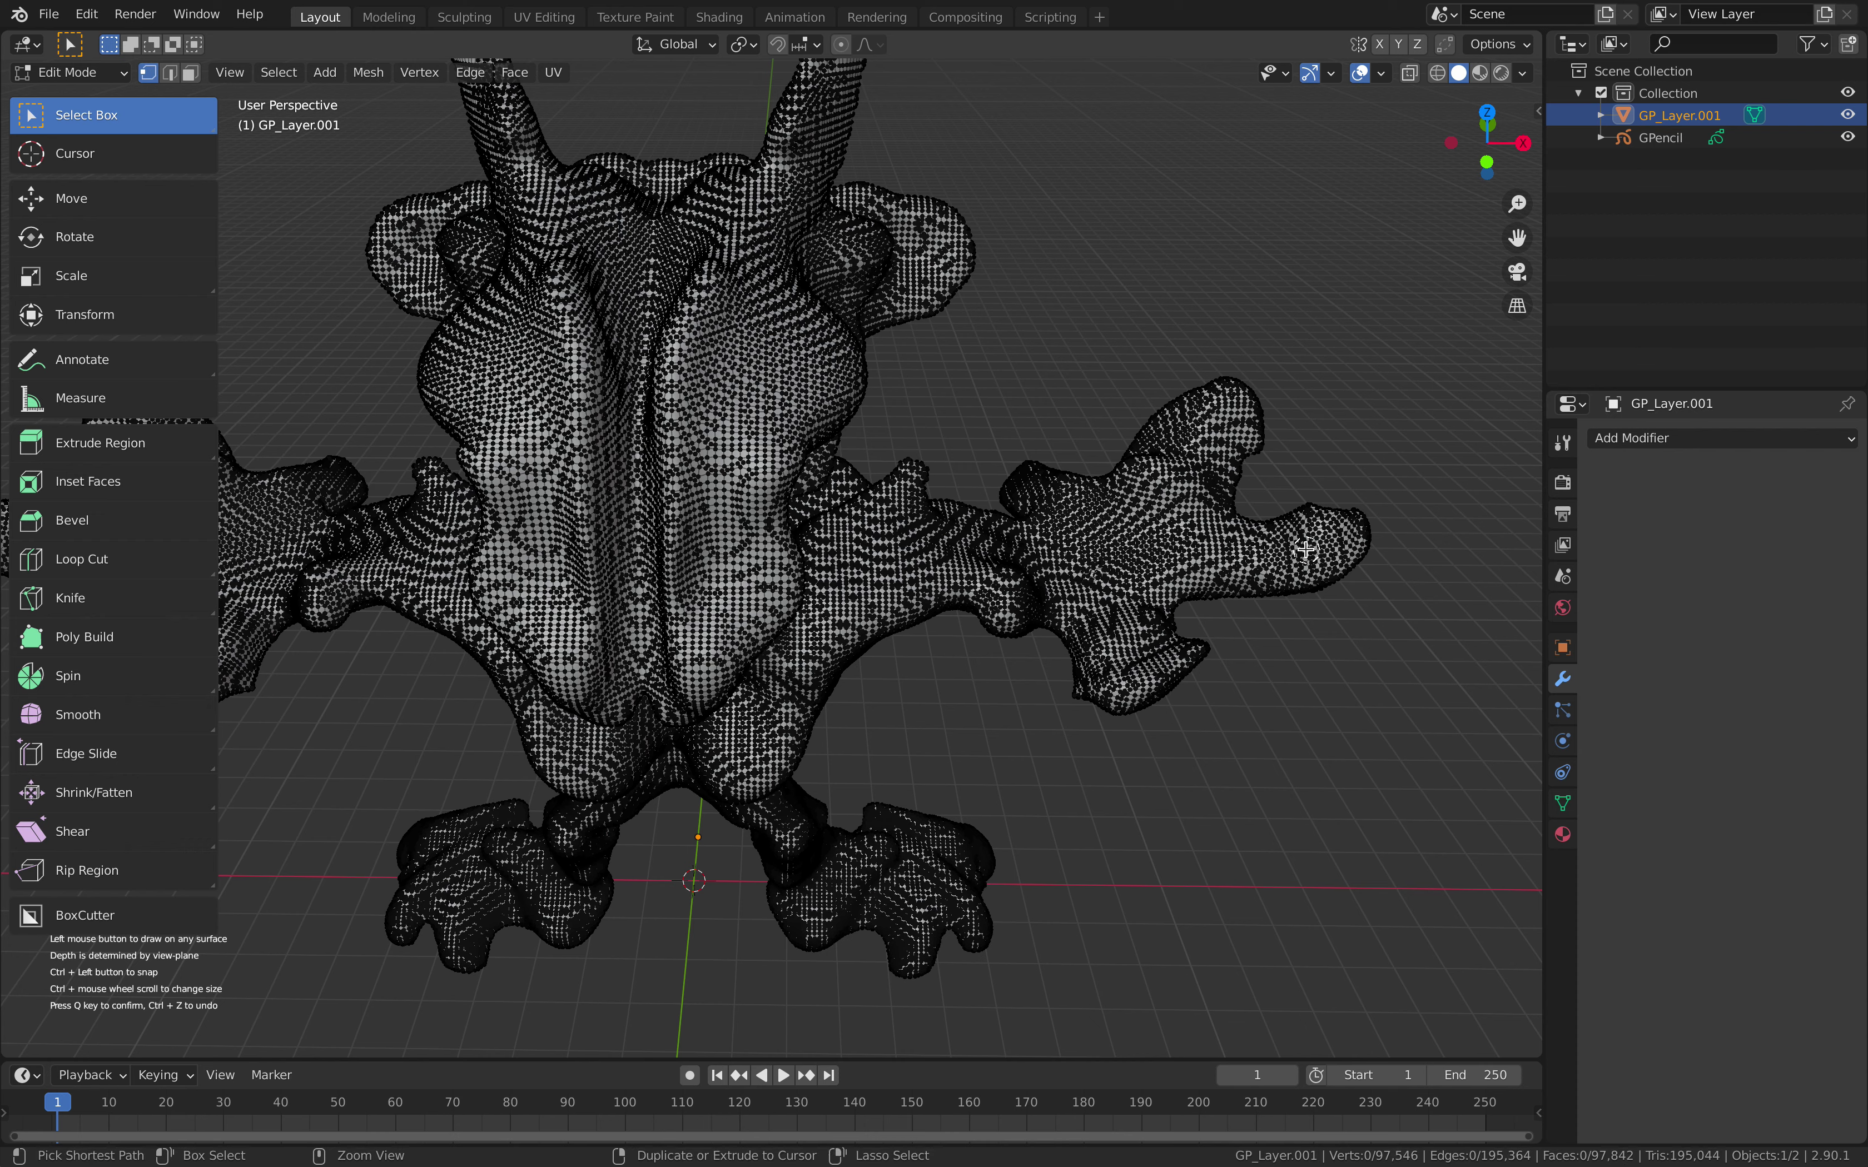
{"action": "left_click_drag", "start_coordinate": [1242, 560], "coordinate": [1379, 581], "text": "ctrl"}
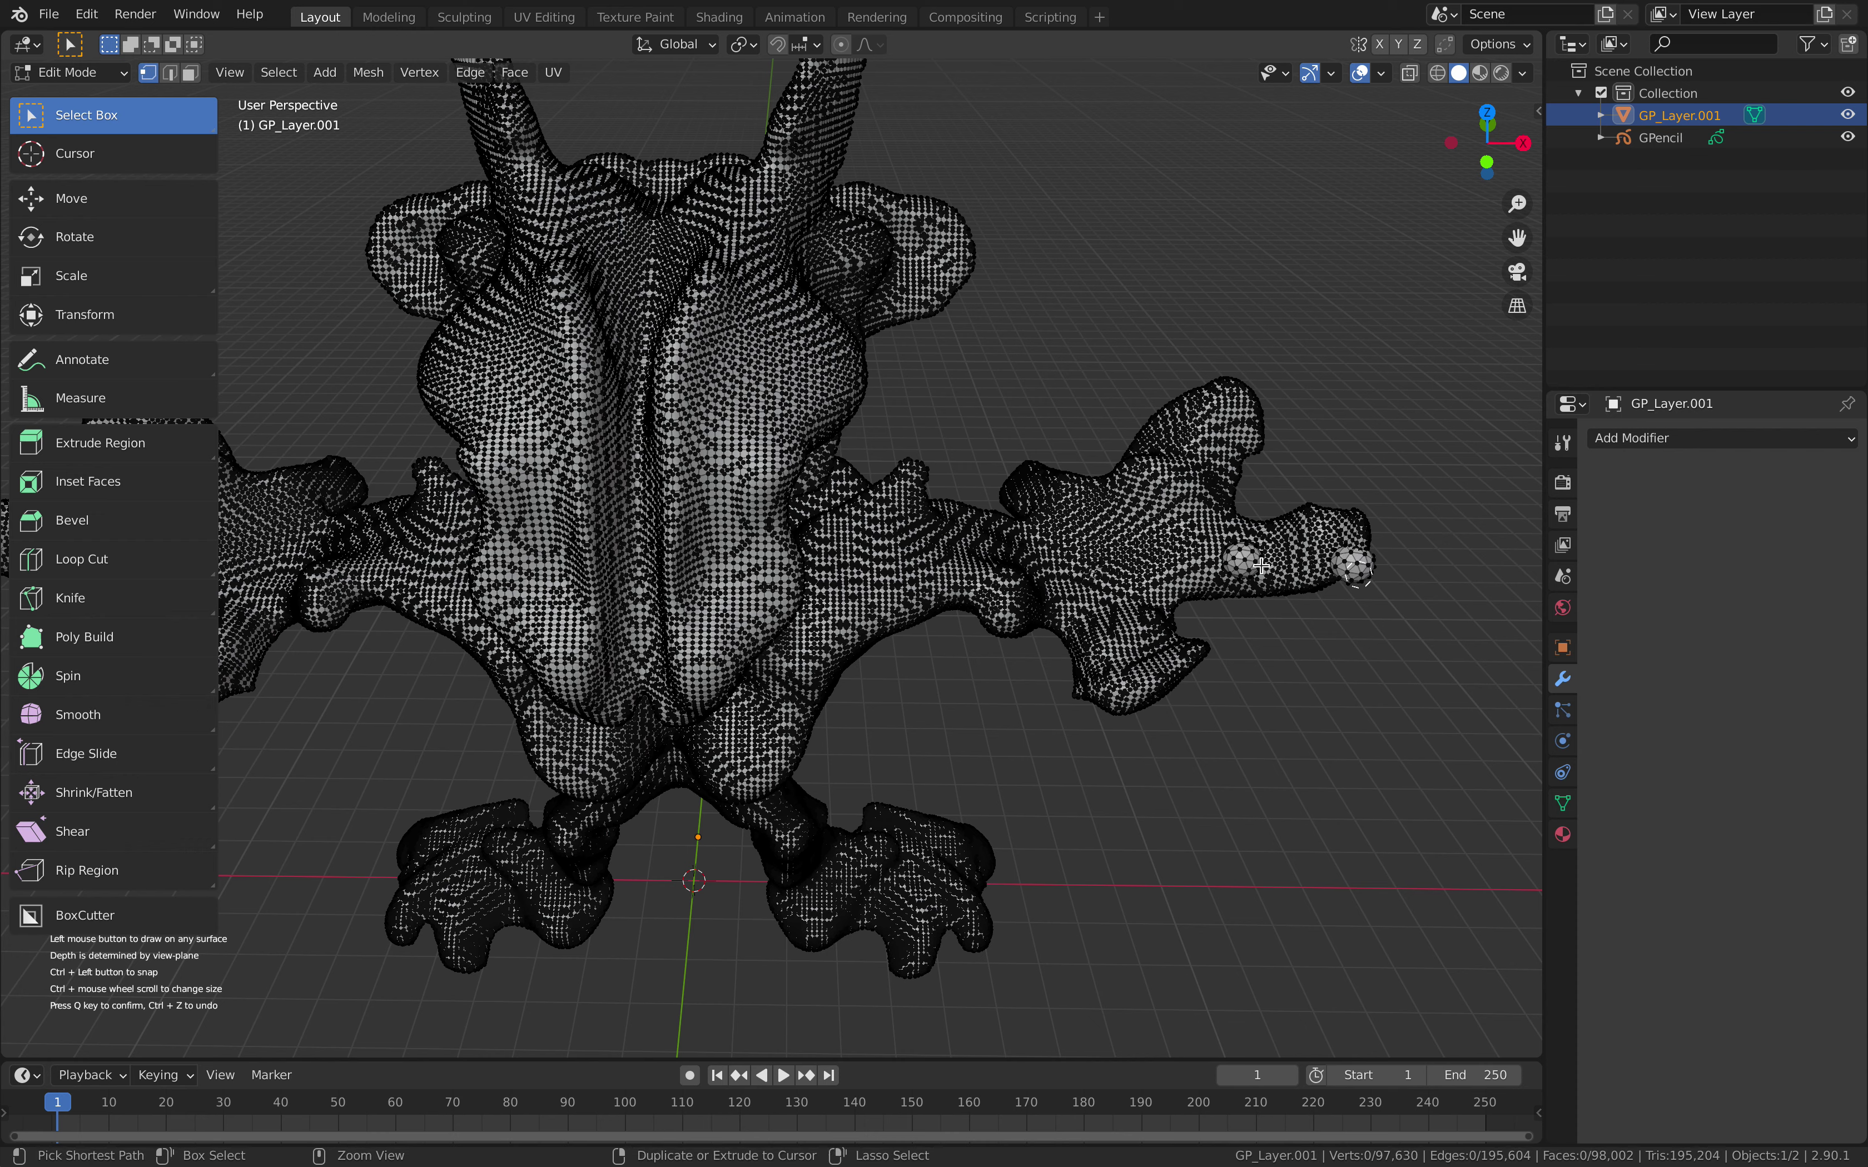
{"action": "left_click_drag", "start_coordinate": [1261, 566], "coordinate": [974, 518], "text": "ctrl"}
{"action": "scroll", "coordinate": [765, 455], "scroll_direction": "down", "scroll_amount": 1}
{"action": "left_click_drag", "start_coordinate": [726, 376], "coordinate": [788, 441], "text": "ctrl"}
{"action": "left_click", "coordinate": [788, 440], "text": "ctrl"}
{"action": "left_click_drag", "start_coordinate": [749, 372], "coordinate": [745, 428], "text": "ctrl"}
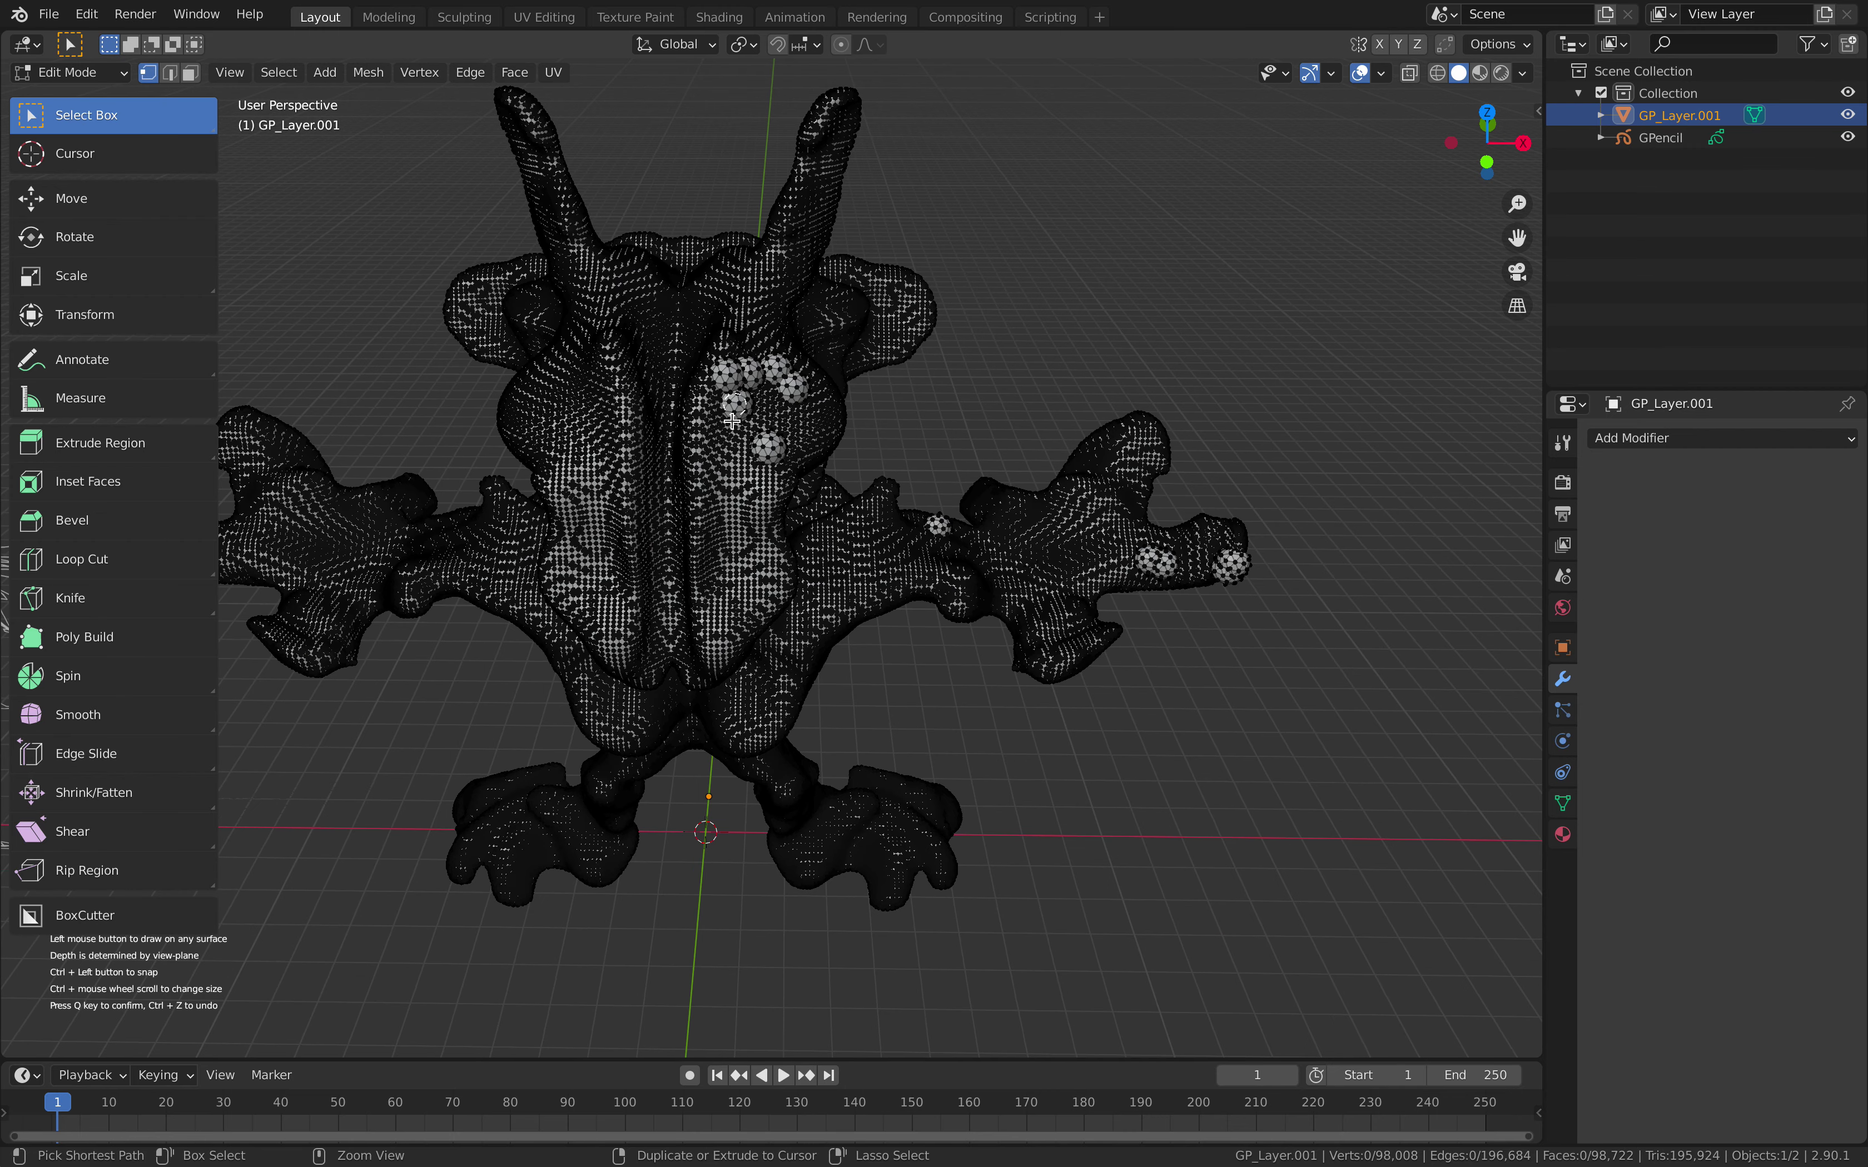
- Return the creature with its added spheres to Object Mode
{"action": "mouse_move", "coordinate": [804, 445]}
{"action": "middle_mouse_down"}
{"action": "mouse_move", "coordinate": [743, 368]}
{"action": "mouse_move", "coordinate": [809, 395]}
{"action": "middle_mouse_up"}
{"action": "scroll", "coordinate": [749, 377], "scroll_direction": "down", "scroll_amount": 1}
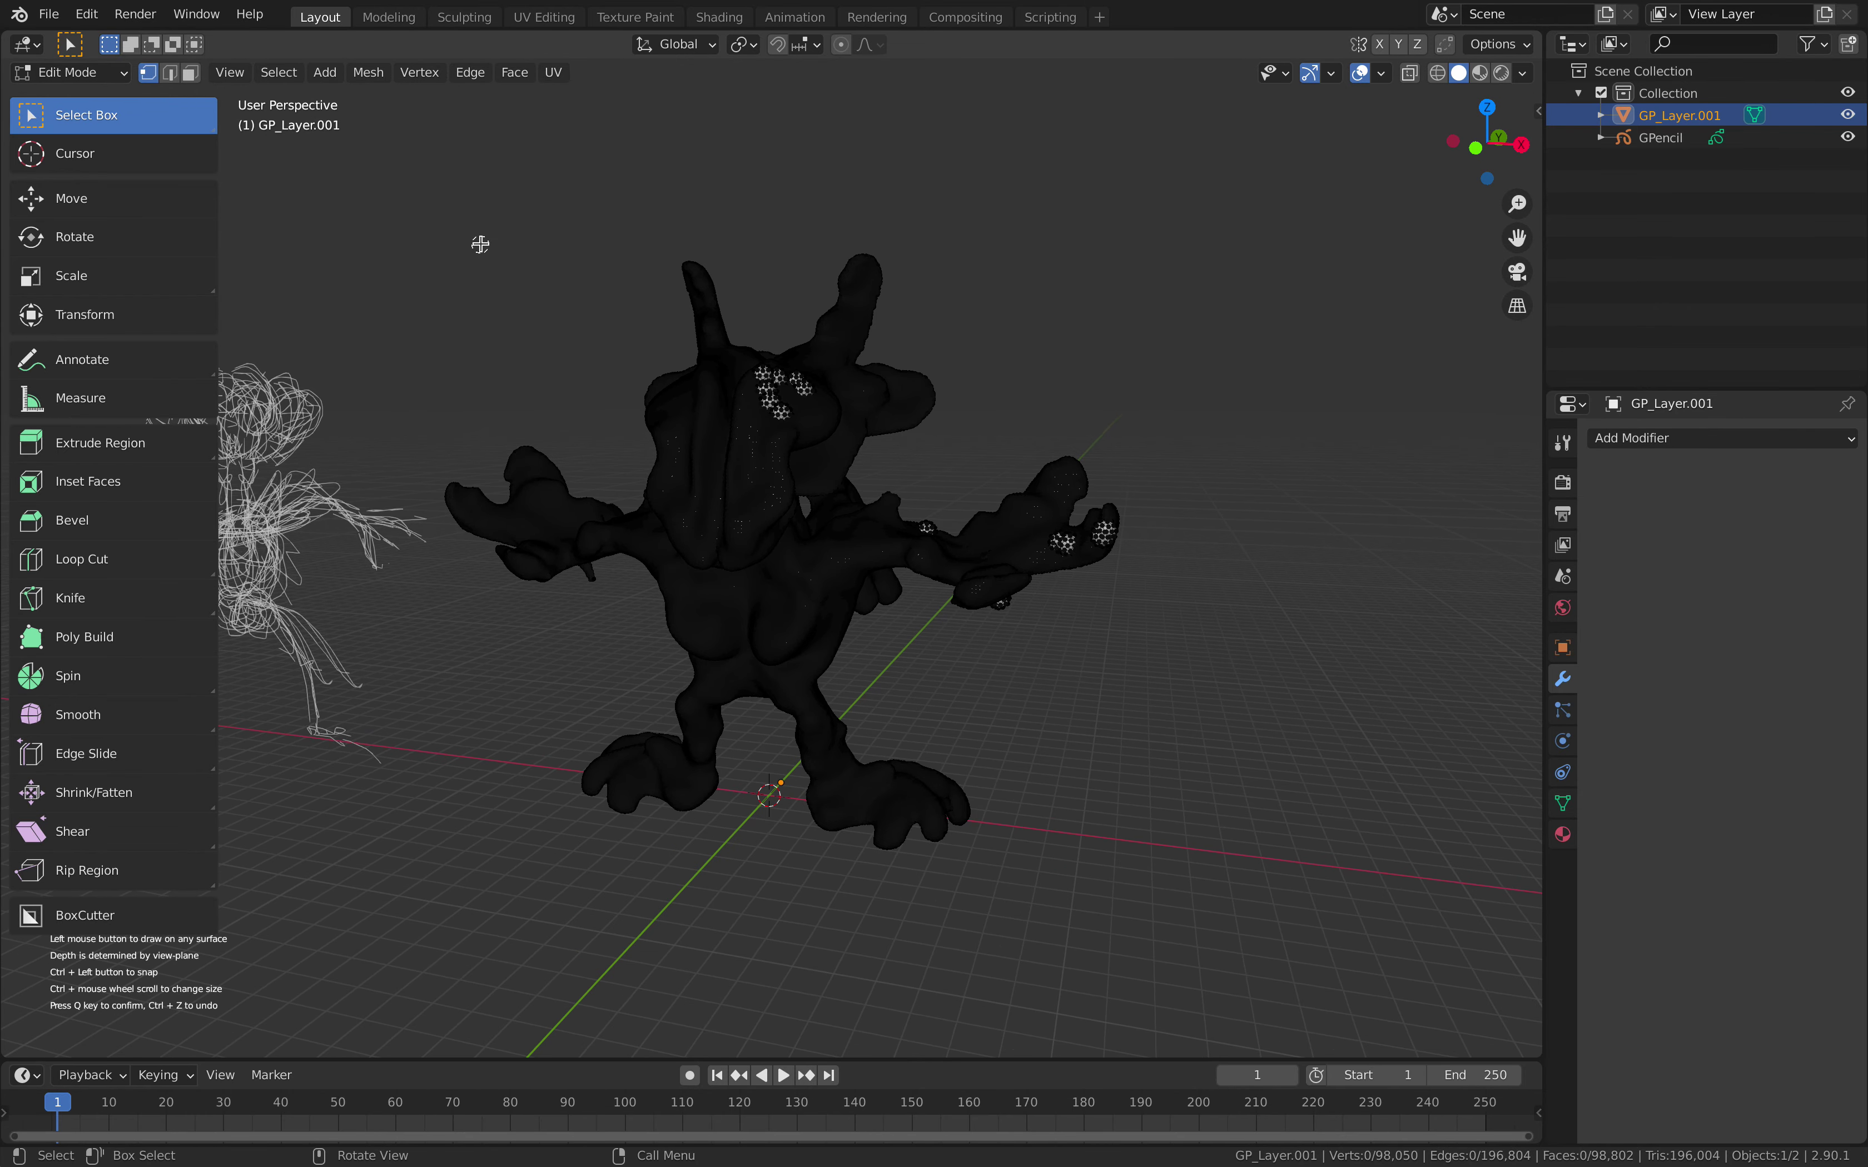
{"action": "middle_click_drag", "start_coordinate": [532, 315], "coordinate": [324, 216]}
{"action": "left_click", "coordinate": [112, 73]}
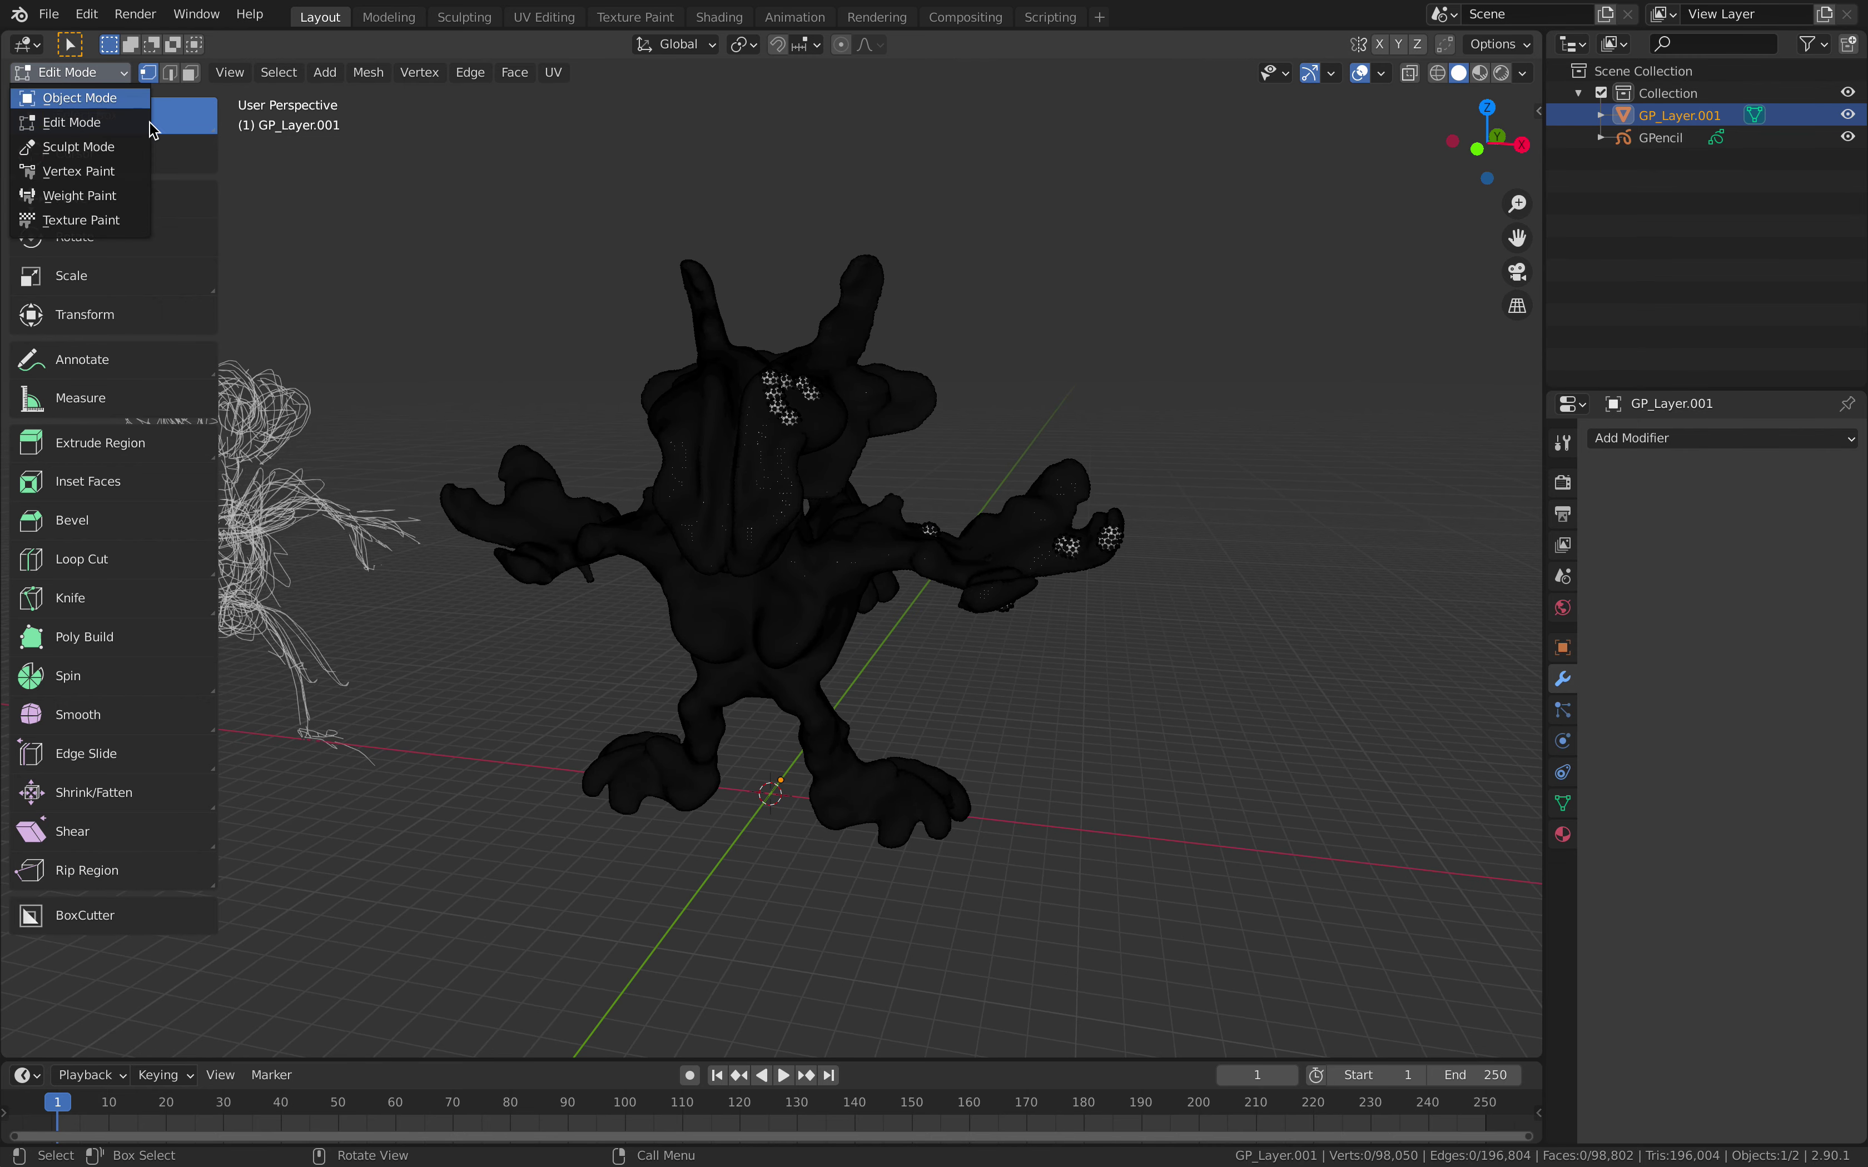
{"action": "left_click", "coordinate": [85, 98]}
{"action": "middle_click_drag", "start_coordinate": [965, 379], "coordinate": [1240, 425]}
{"action": "key", "text": "Tab"}
{"action": "key", "text": "Tab"}
- Add a Remesh modifier to the creature with a voxel size of 0.5 m and apply it
{"action": "left_click", "coordinate": [1647, 439]}
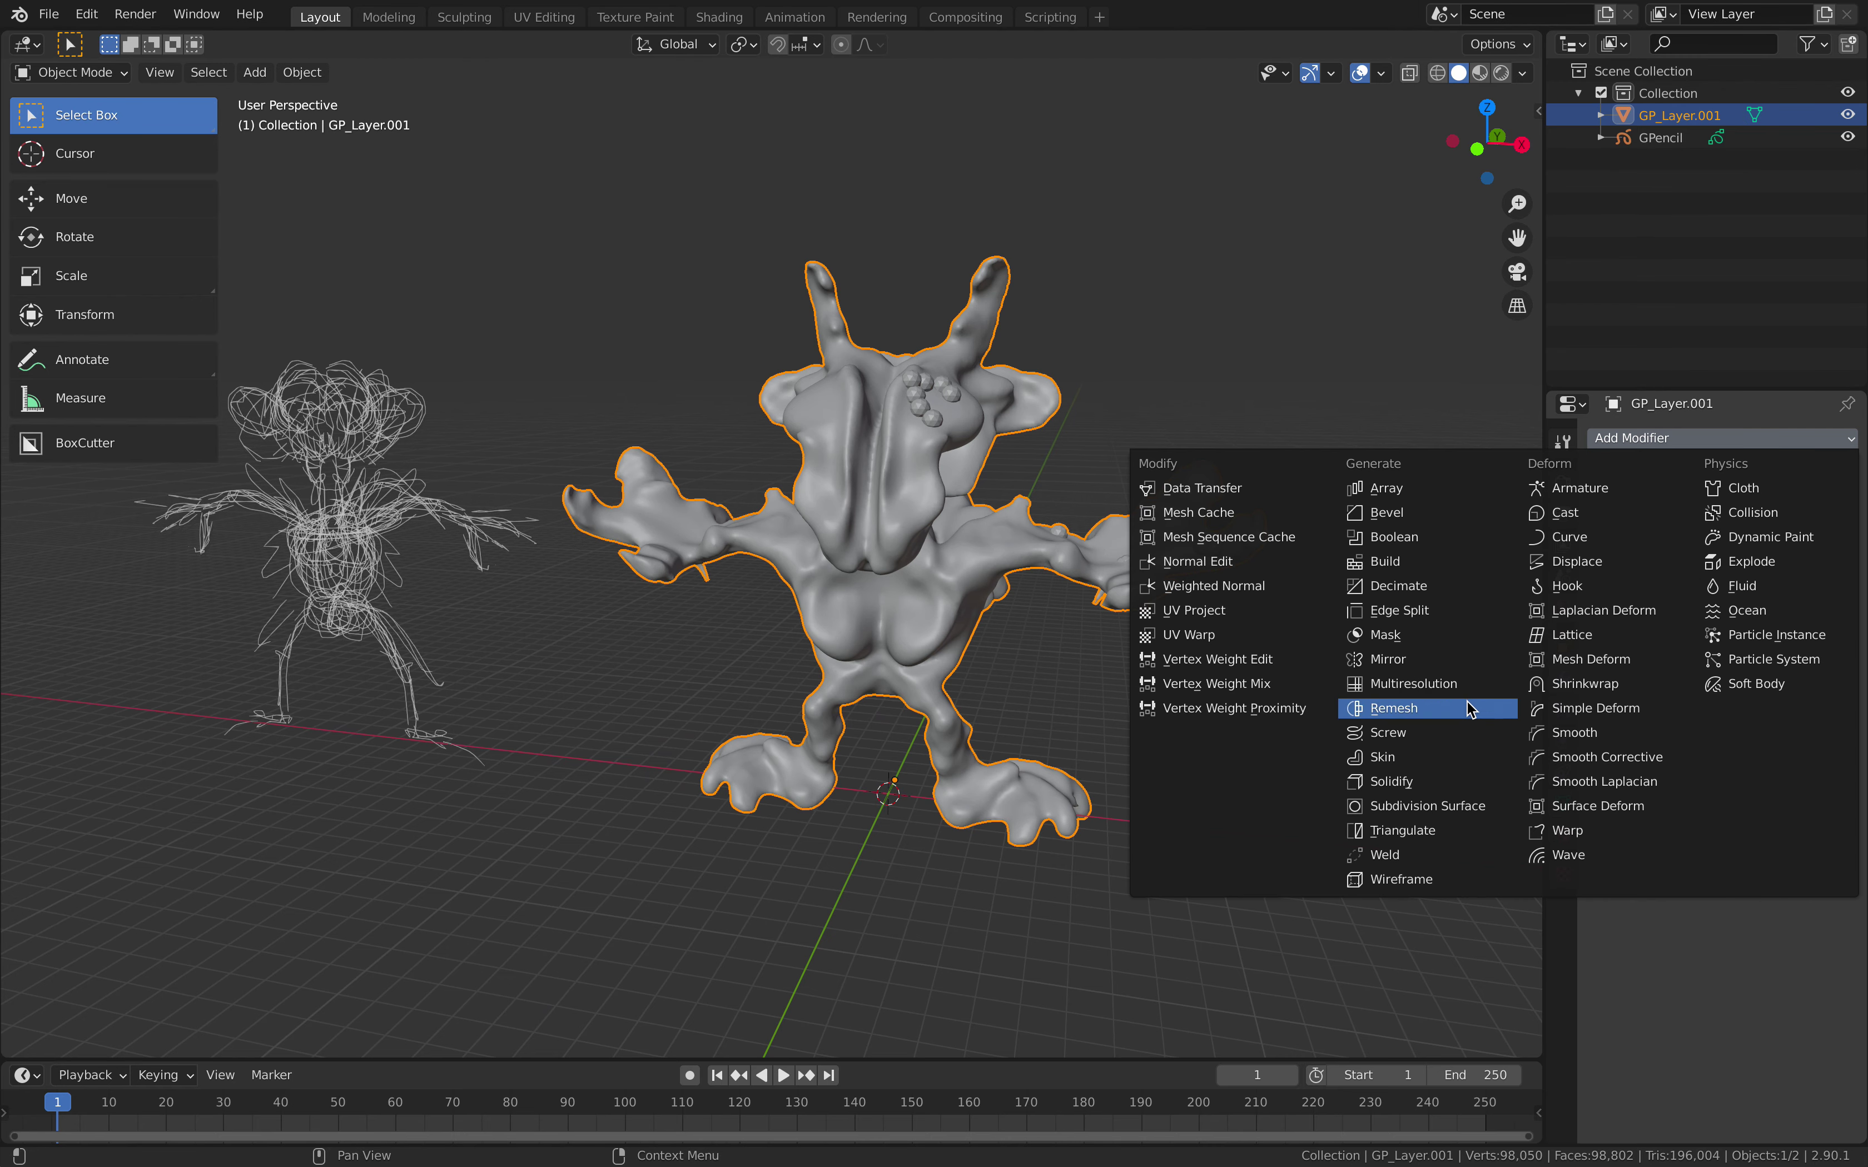
{"action": "key", "text": "Return"}
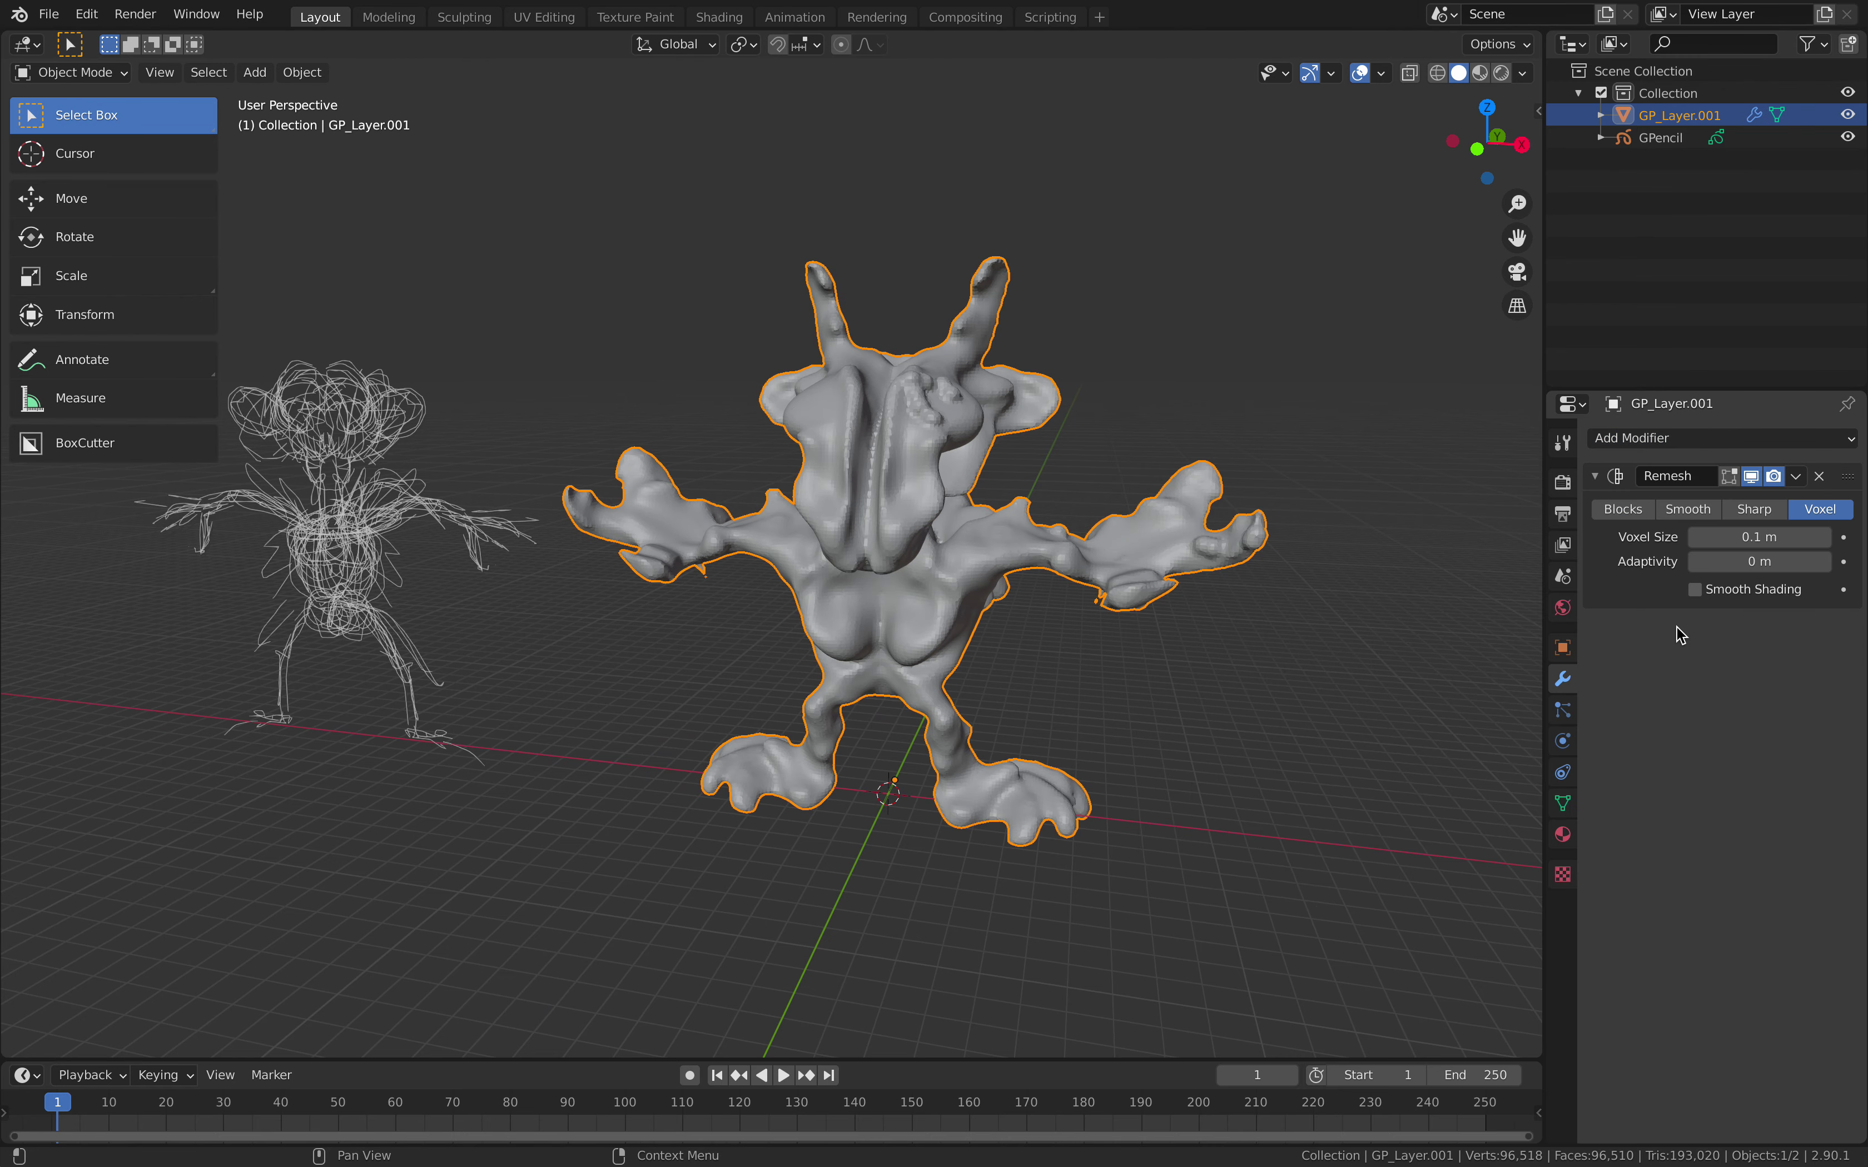
{"action": "left_click", "coordinate": [1744, 540]}
{"action": "key", "text": "Return"}
{"action": "middle_click_drag", "start_coordinate": [1375, 617], "coordinate": [968, 540]}
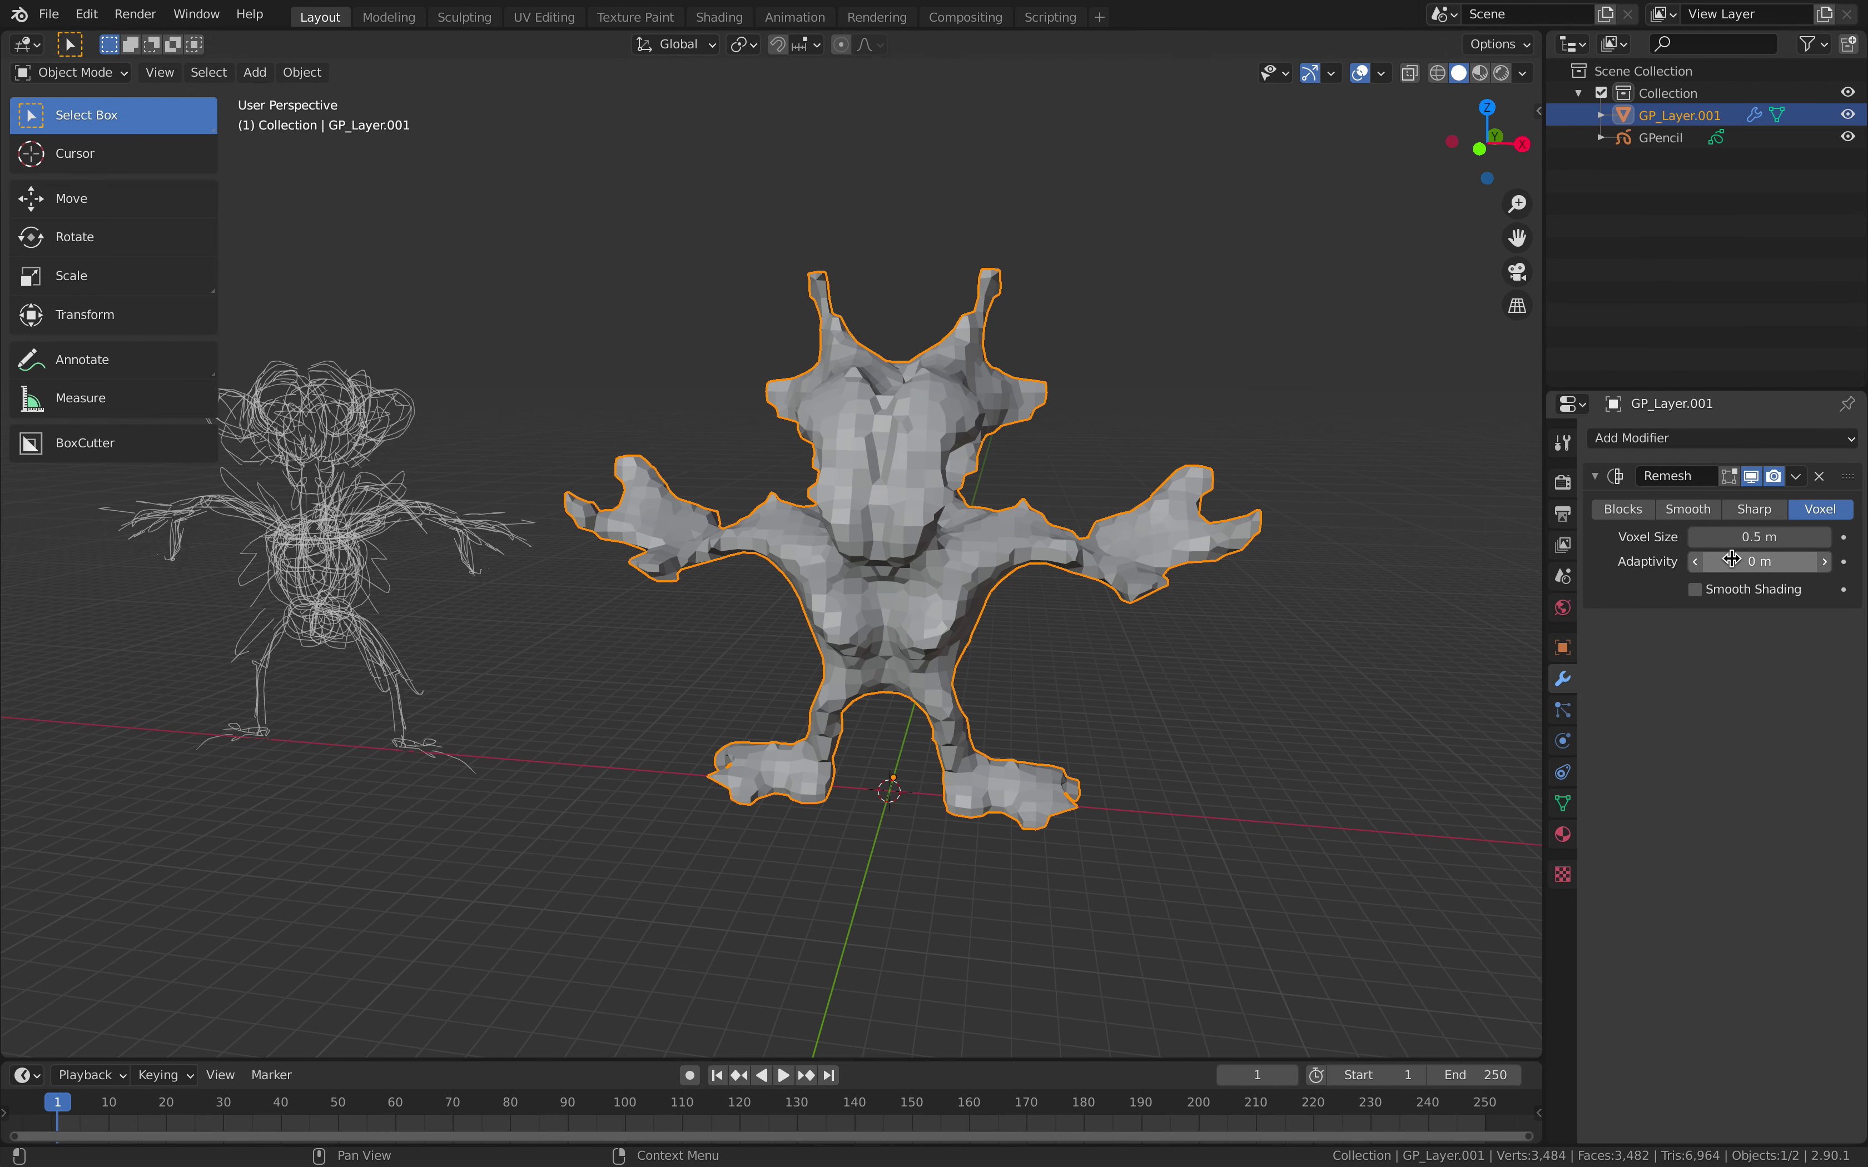
{"action": "key", "text": "ctrl+a"}
- Enter Edit Mode on the remeshed creature and start the surface drawing tool again
{"action": "mouse_move", "coordinate": [926, 657]}
{"action": "middle_mouse_down"}
{"action": "mouse_move", "coordinate": [970, 775]}
{"action": "mouse_move", "coordinate": [1044, 543]}
{"action": "mouse_move", "coordinate": [1258, 506]}
{"action": "mouse_move", "coordinate": [915, 547]}
{"action": "mouse_move", "coordinate": [1062, 563]}
{"action": "middle_mouse_up"}
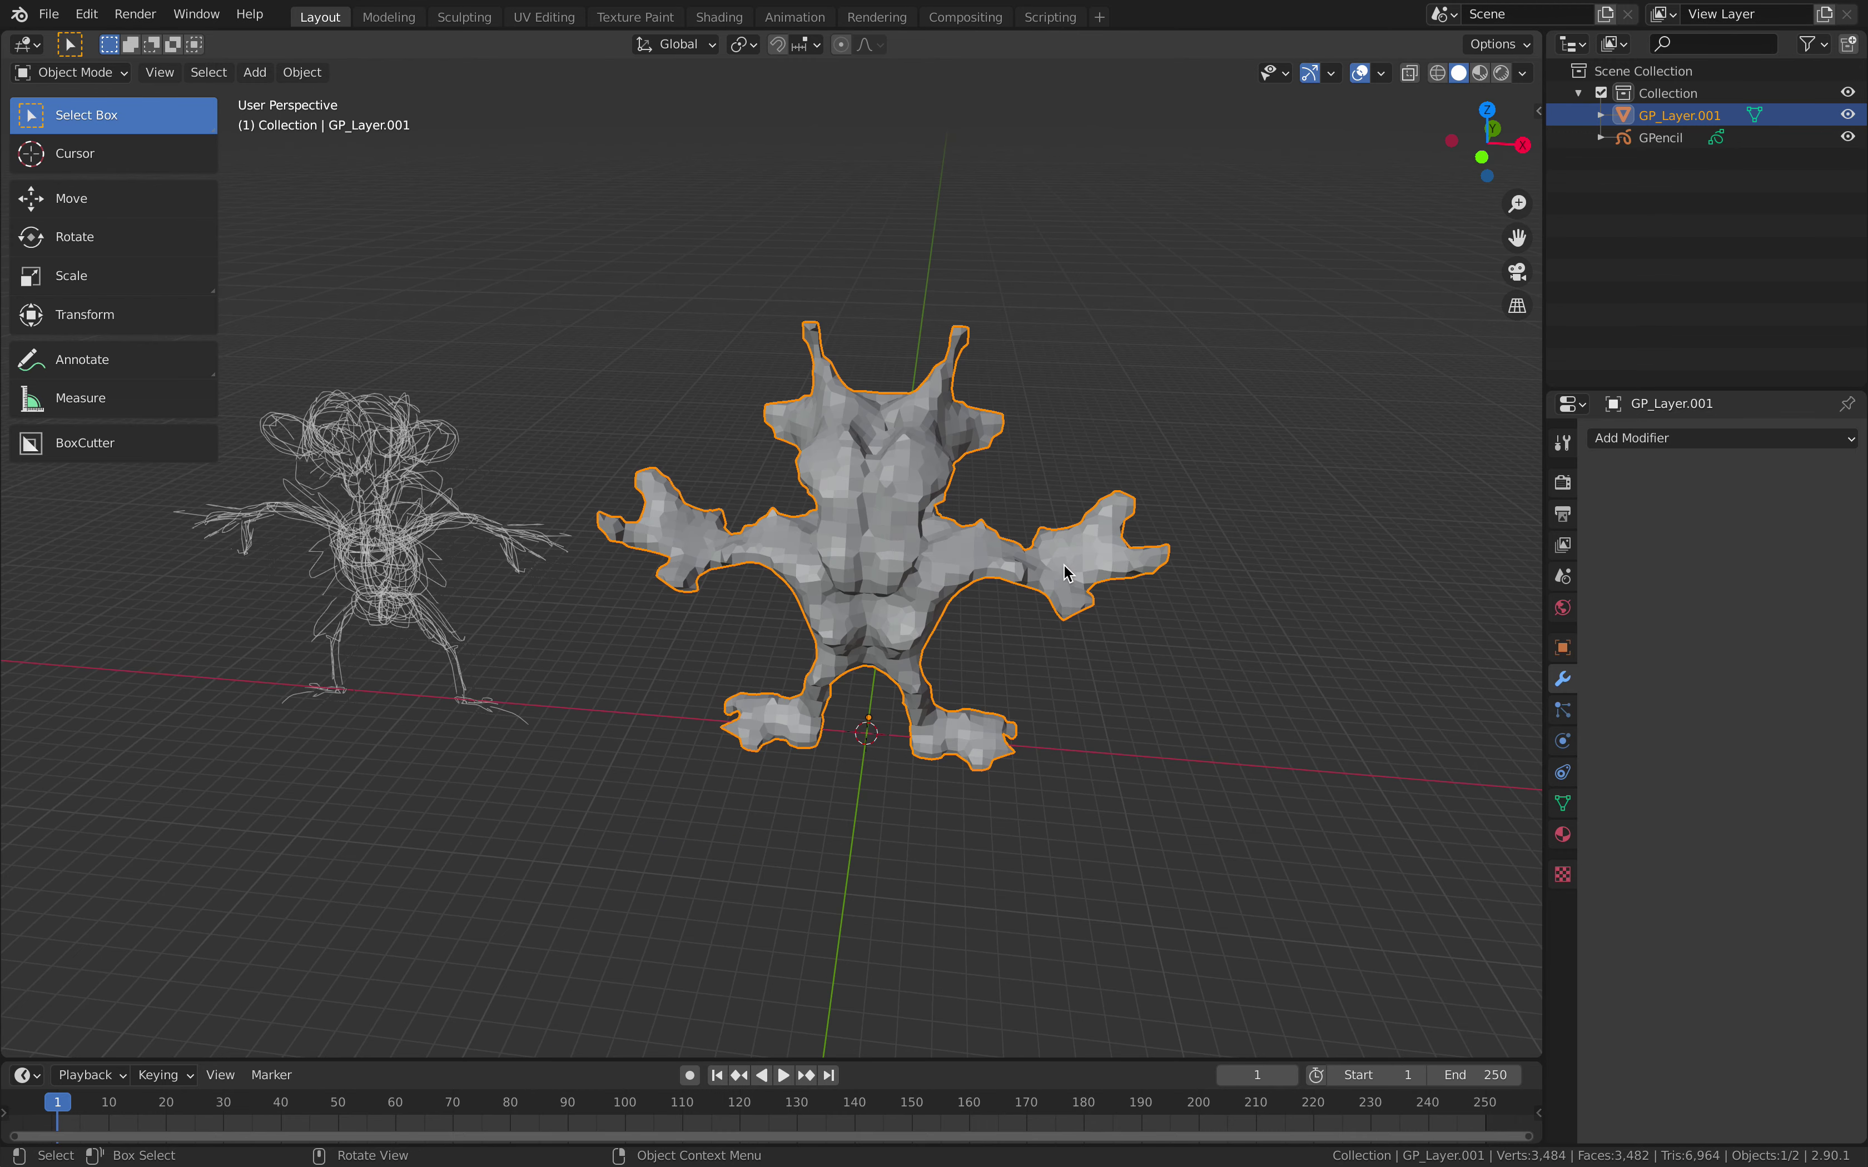
{"action": "key", "text": "Tab"}
{"action": "right_click", "coordinate": [1063, 563]}
{"action": "left_click", "coordinate": [1068, 556]}
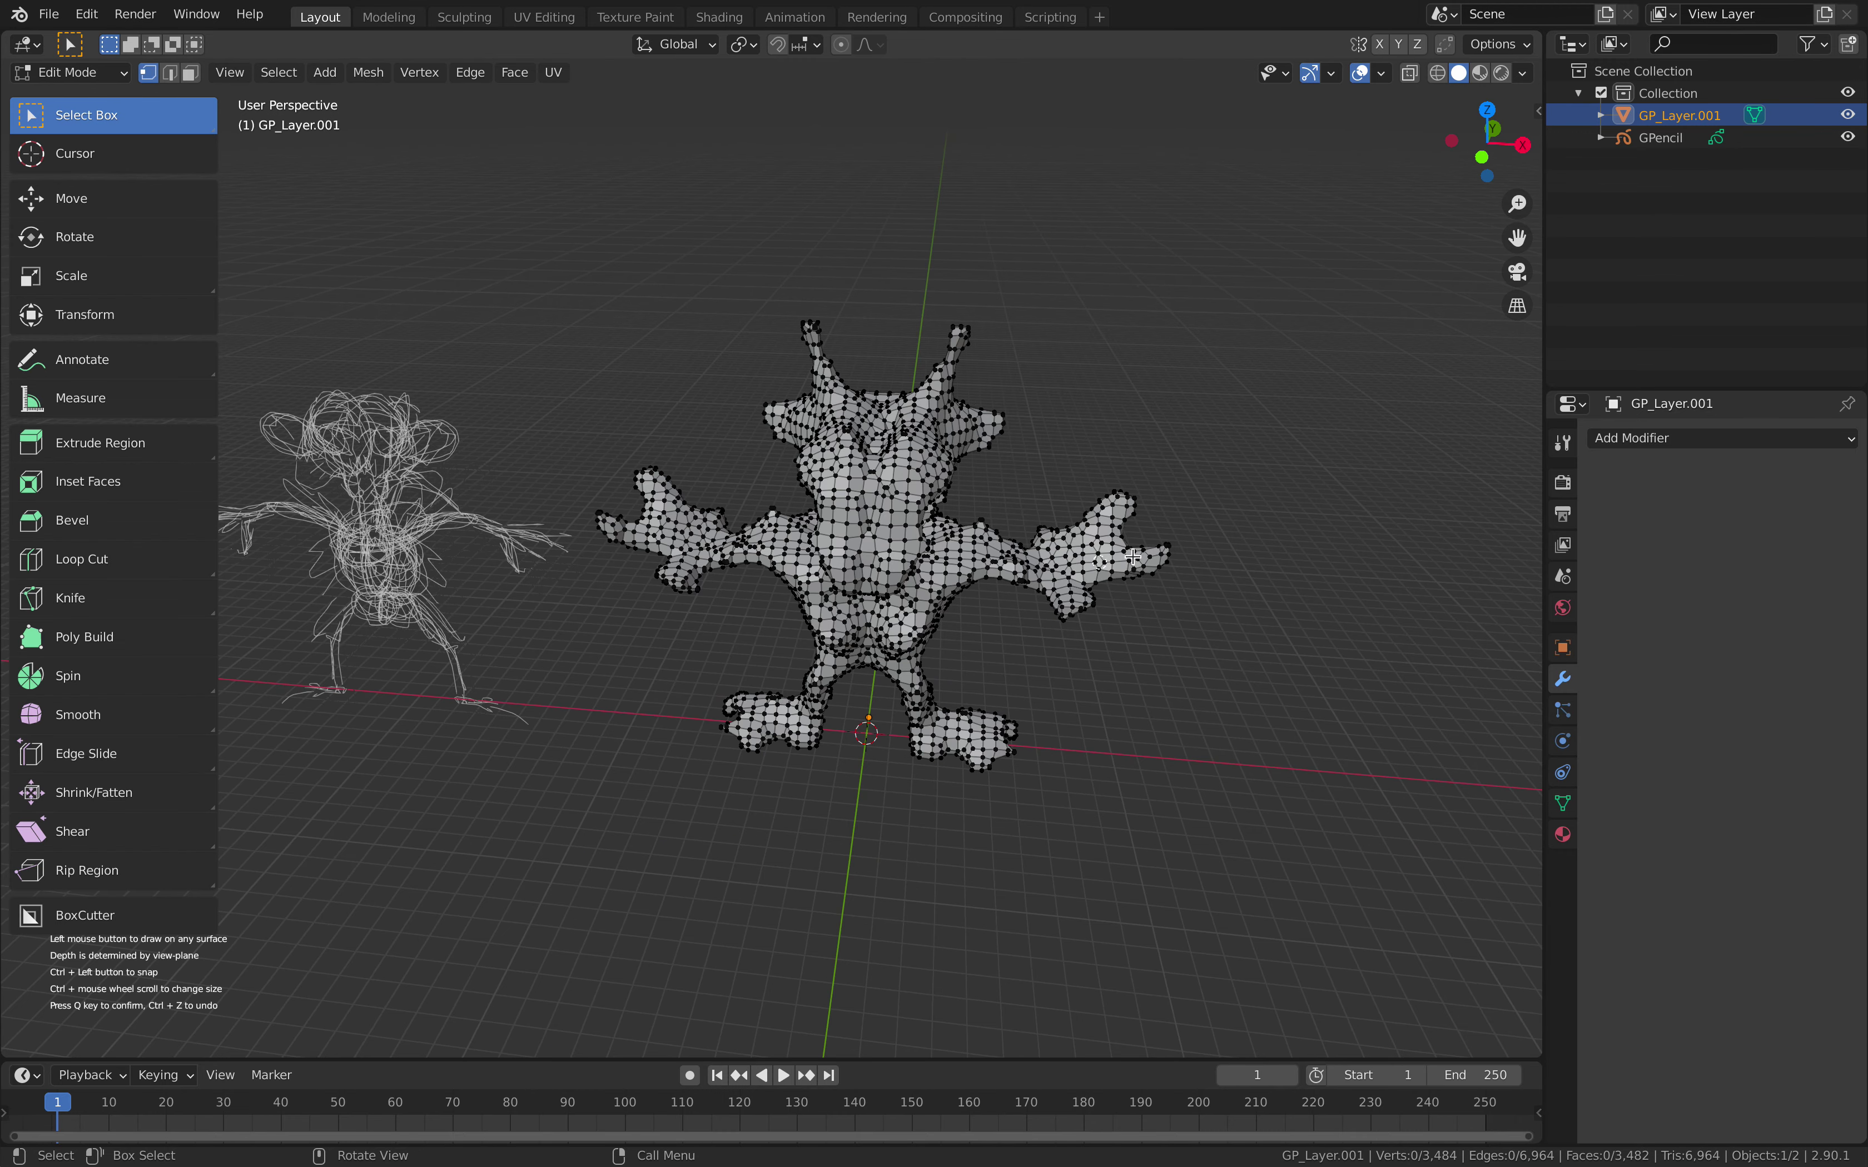
{"action": "scroll", "coordinate": [1046, 615], "scroll_direction": "up", "scroll_amount": 4}
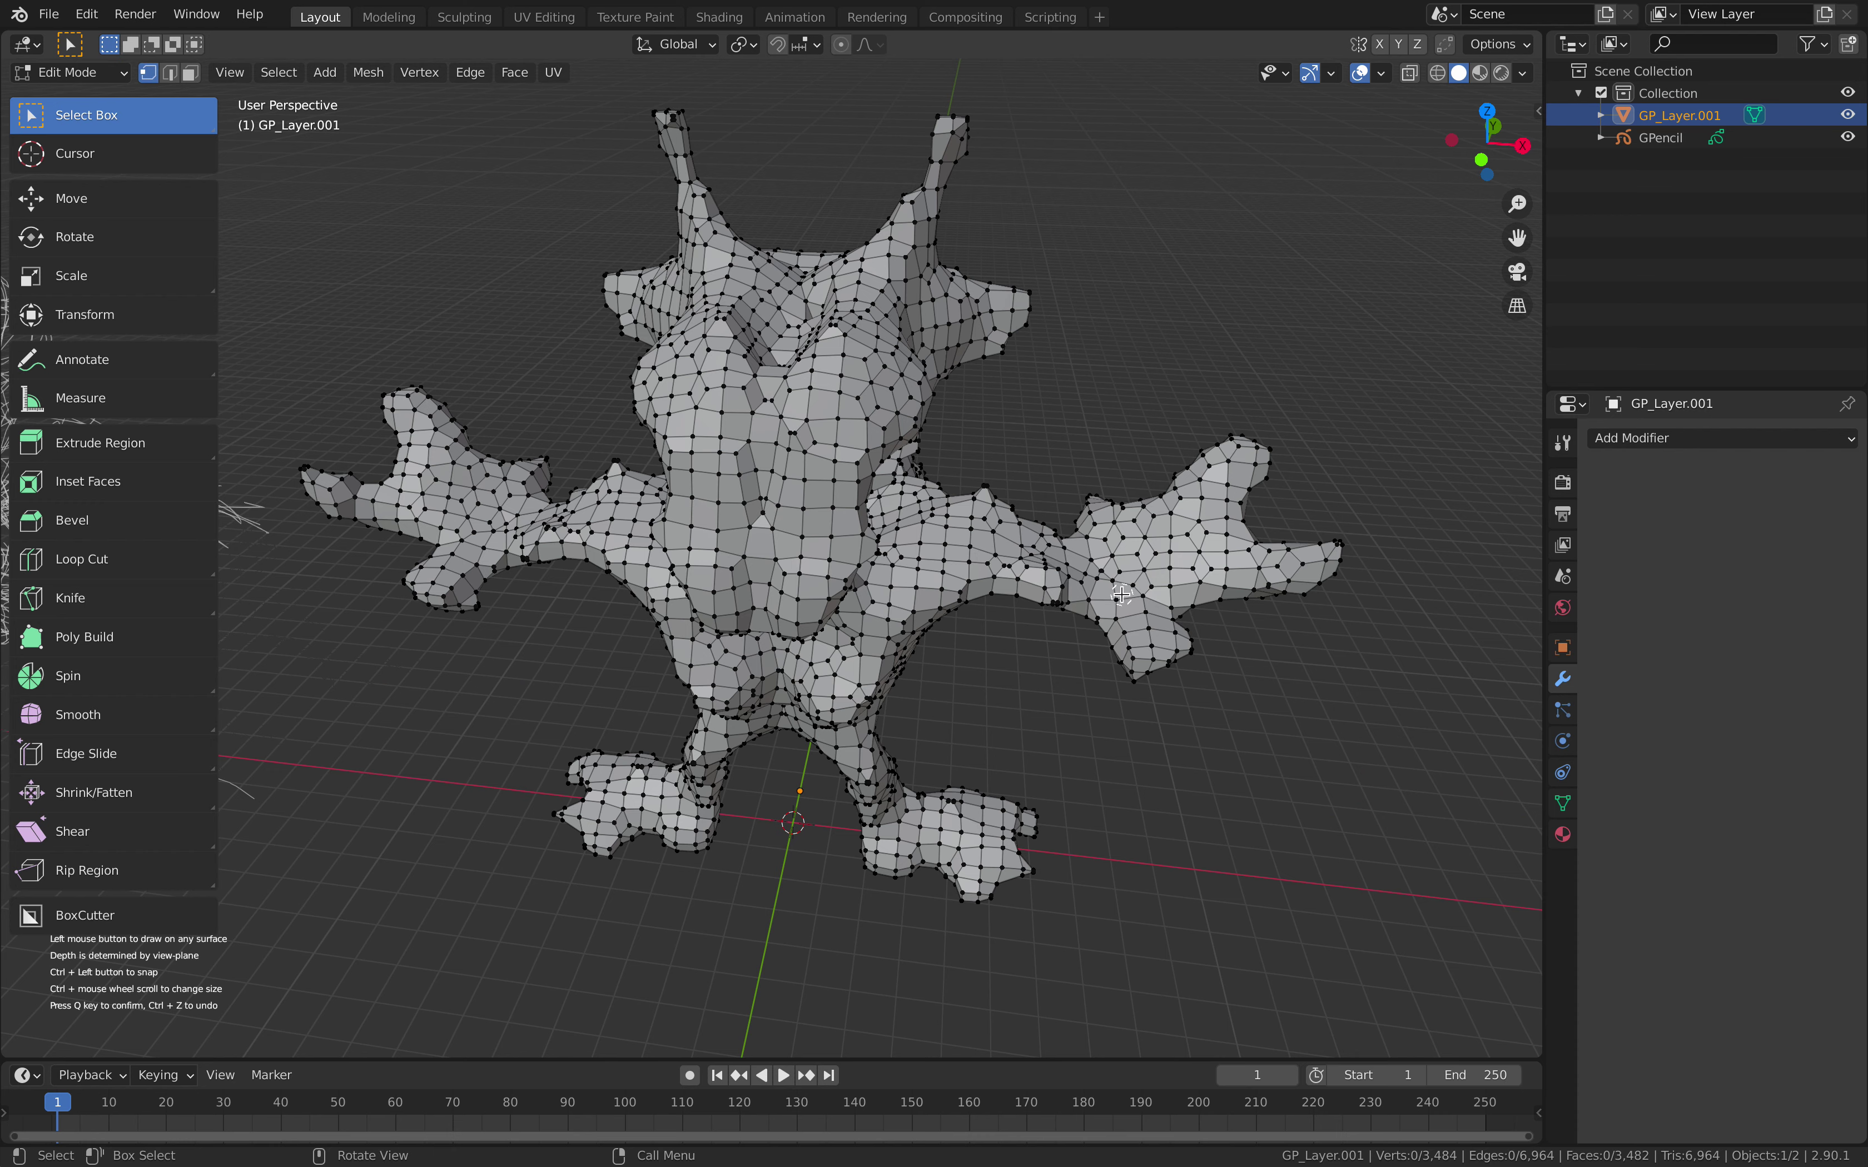
- Draw three long curved fingers extending from the creature's left hand with the surface drawing tool
{"action": "mouse_move", "coordinate": [1119, 595]}
{"action": "left_mouse_down"}
{"action": "mouse_move", "coordinate": [1167, 687]}
{"action": "mouse_move", "coordinate": [1115, 598]}
{"action": "mouse_move", "coordinate": [1137, 580]}
{"action": "mouse_move", "coordinate": [1308, 581]}
{"action": "mouse_move", "coordinate": [1331, 695]}
{"action": "left_mouse_up"}
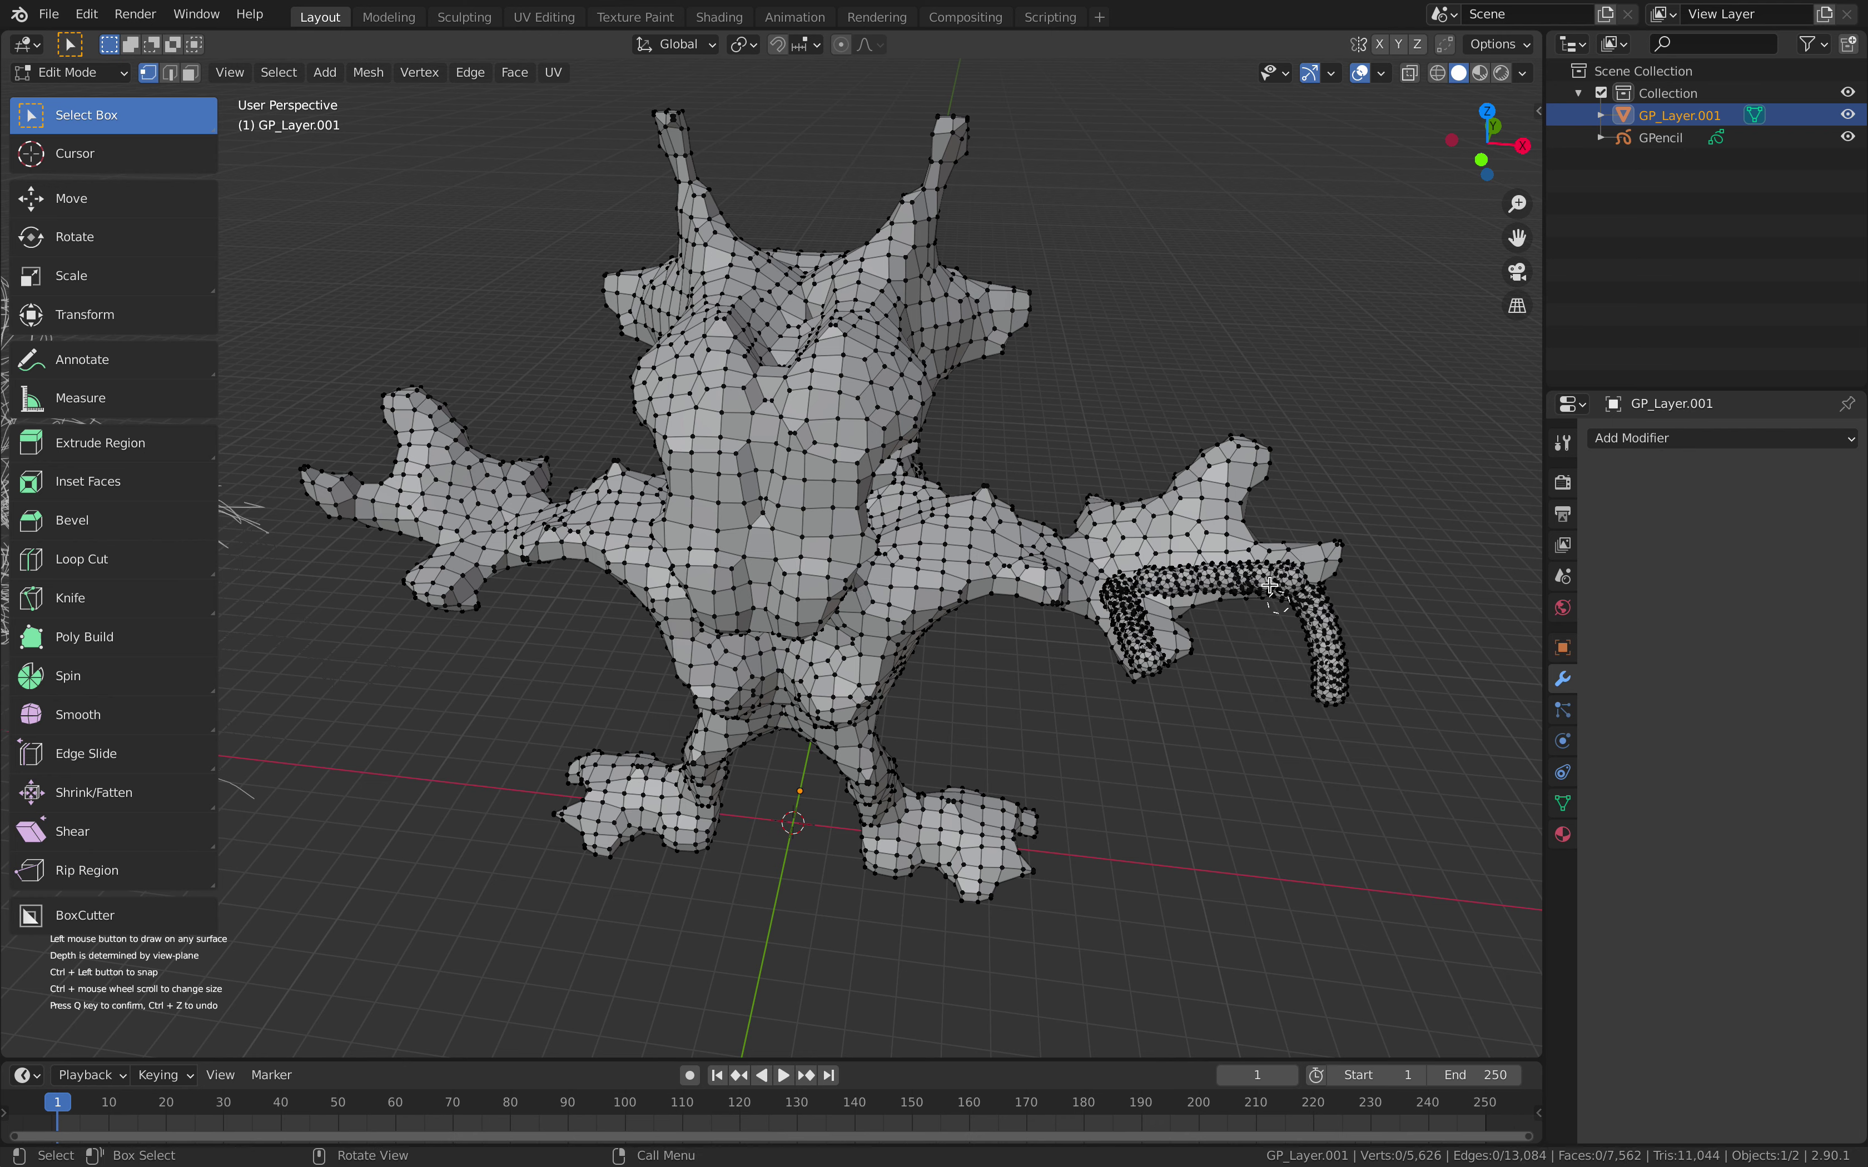
{"action": "mouse_move", "coordinate": [1241, 547]}
{"action": "left_mouse_down"}
{"action": "mouse_move", "coordinate": [1367, 556]}
{"action": "mouse_move", "coordinate": [1390, 590]}
{"action": "left_mouse_up"}
{"action": "mouse_move", "coordinate": [1236, 492]}
{"action": "left_mouse_down"}
{"action": "mouse_move", "coordinate": [1369, 472]}
{"action": "mouse_move", "coordinate": [1397, 499]}
{"action": "left_mouse_up"}
{"action": "left_click_drag", "start_coordinate": [1232, 496], "coordinate": [1406, 446]}
{"action": "key", "text": "ctrl+z"}
- Draw a strand down the creature's left leg and several toes extending from its left foot
{"action": "middle_click_drag", "start_coordinate": [1029, 595], "coordinate": [1051, 572]}
{"action": "left_click_drag", "start_coordinate": [891, 648], "coordinate": [898, 822]}
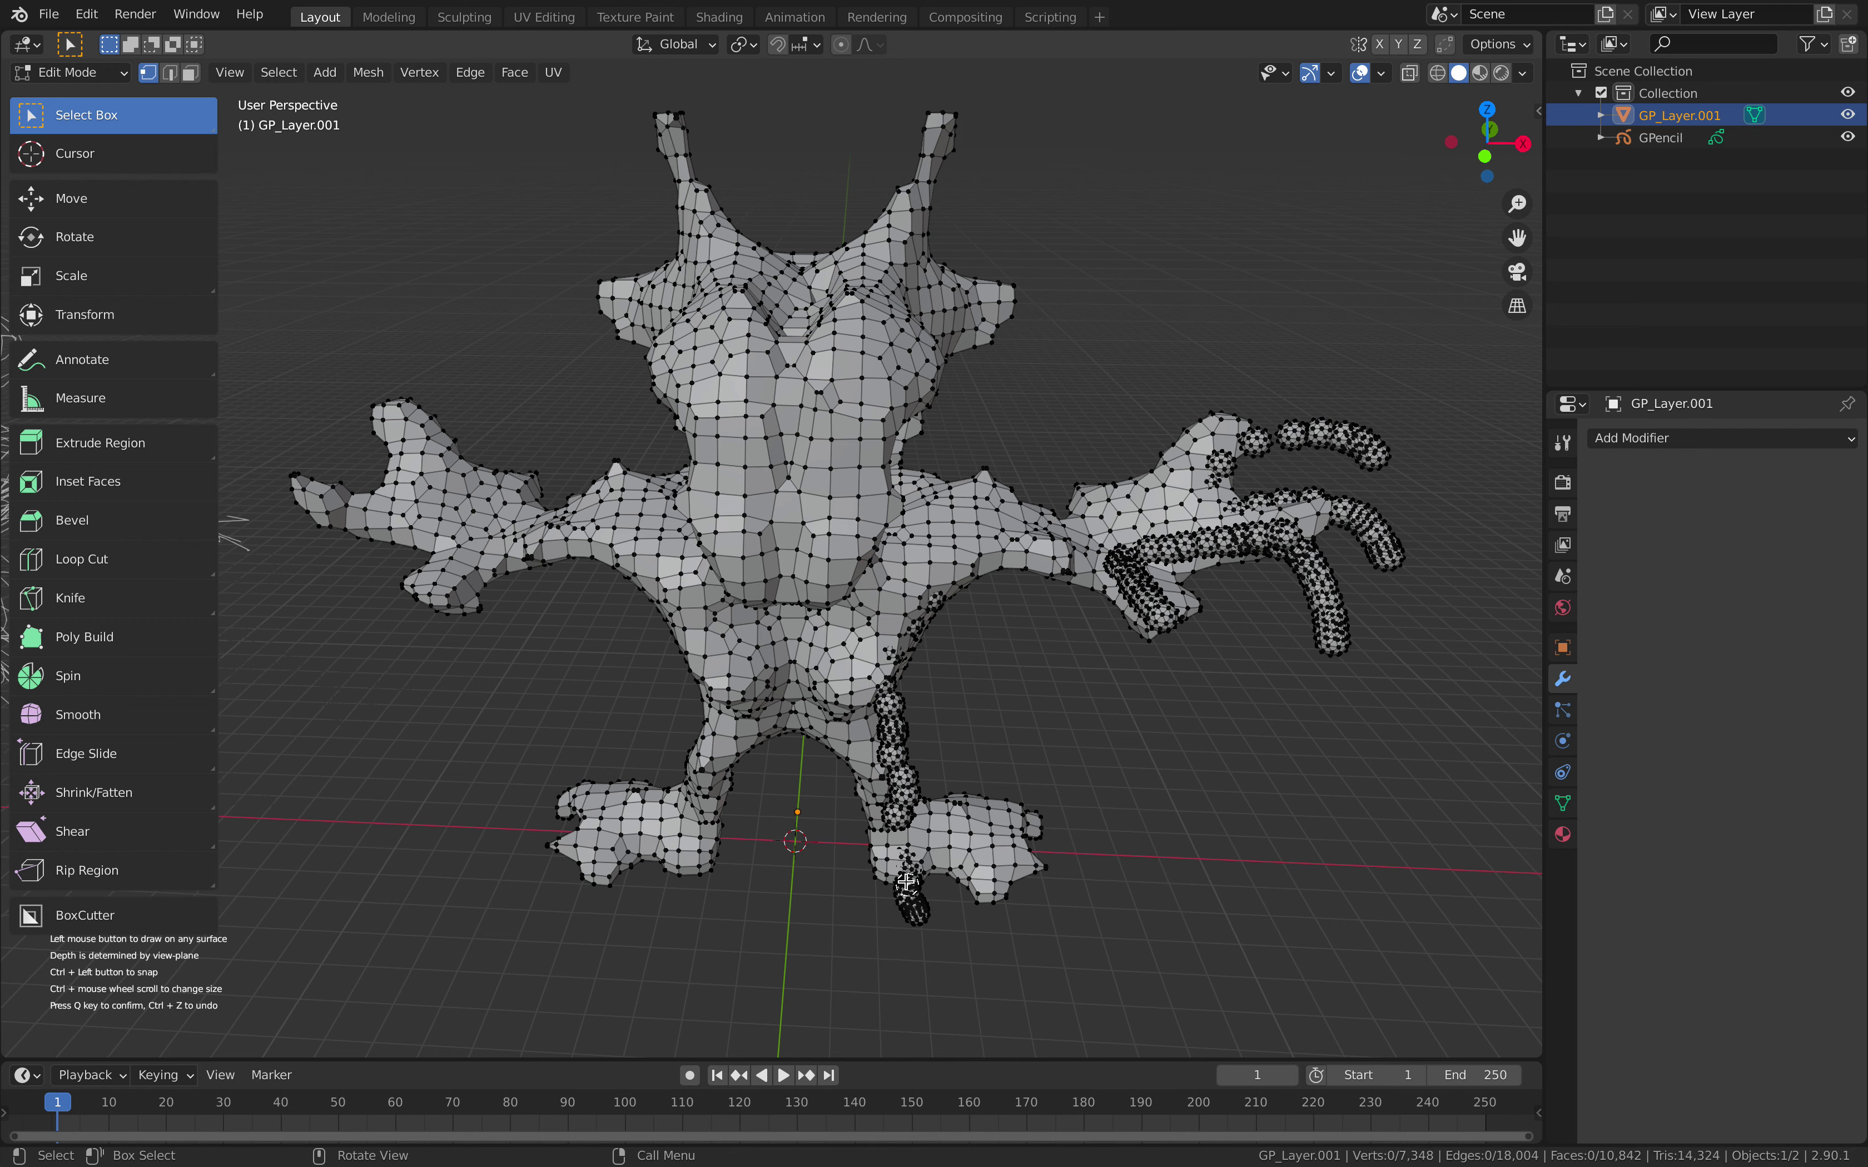
{"action": "key", "text": "ctrl"}
{"action": "left_click", "coordinate": [902, 876], "text": "ctrl"}
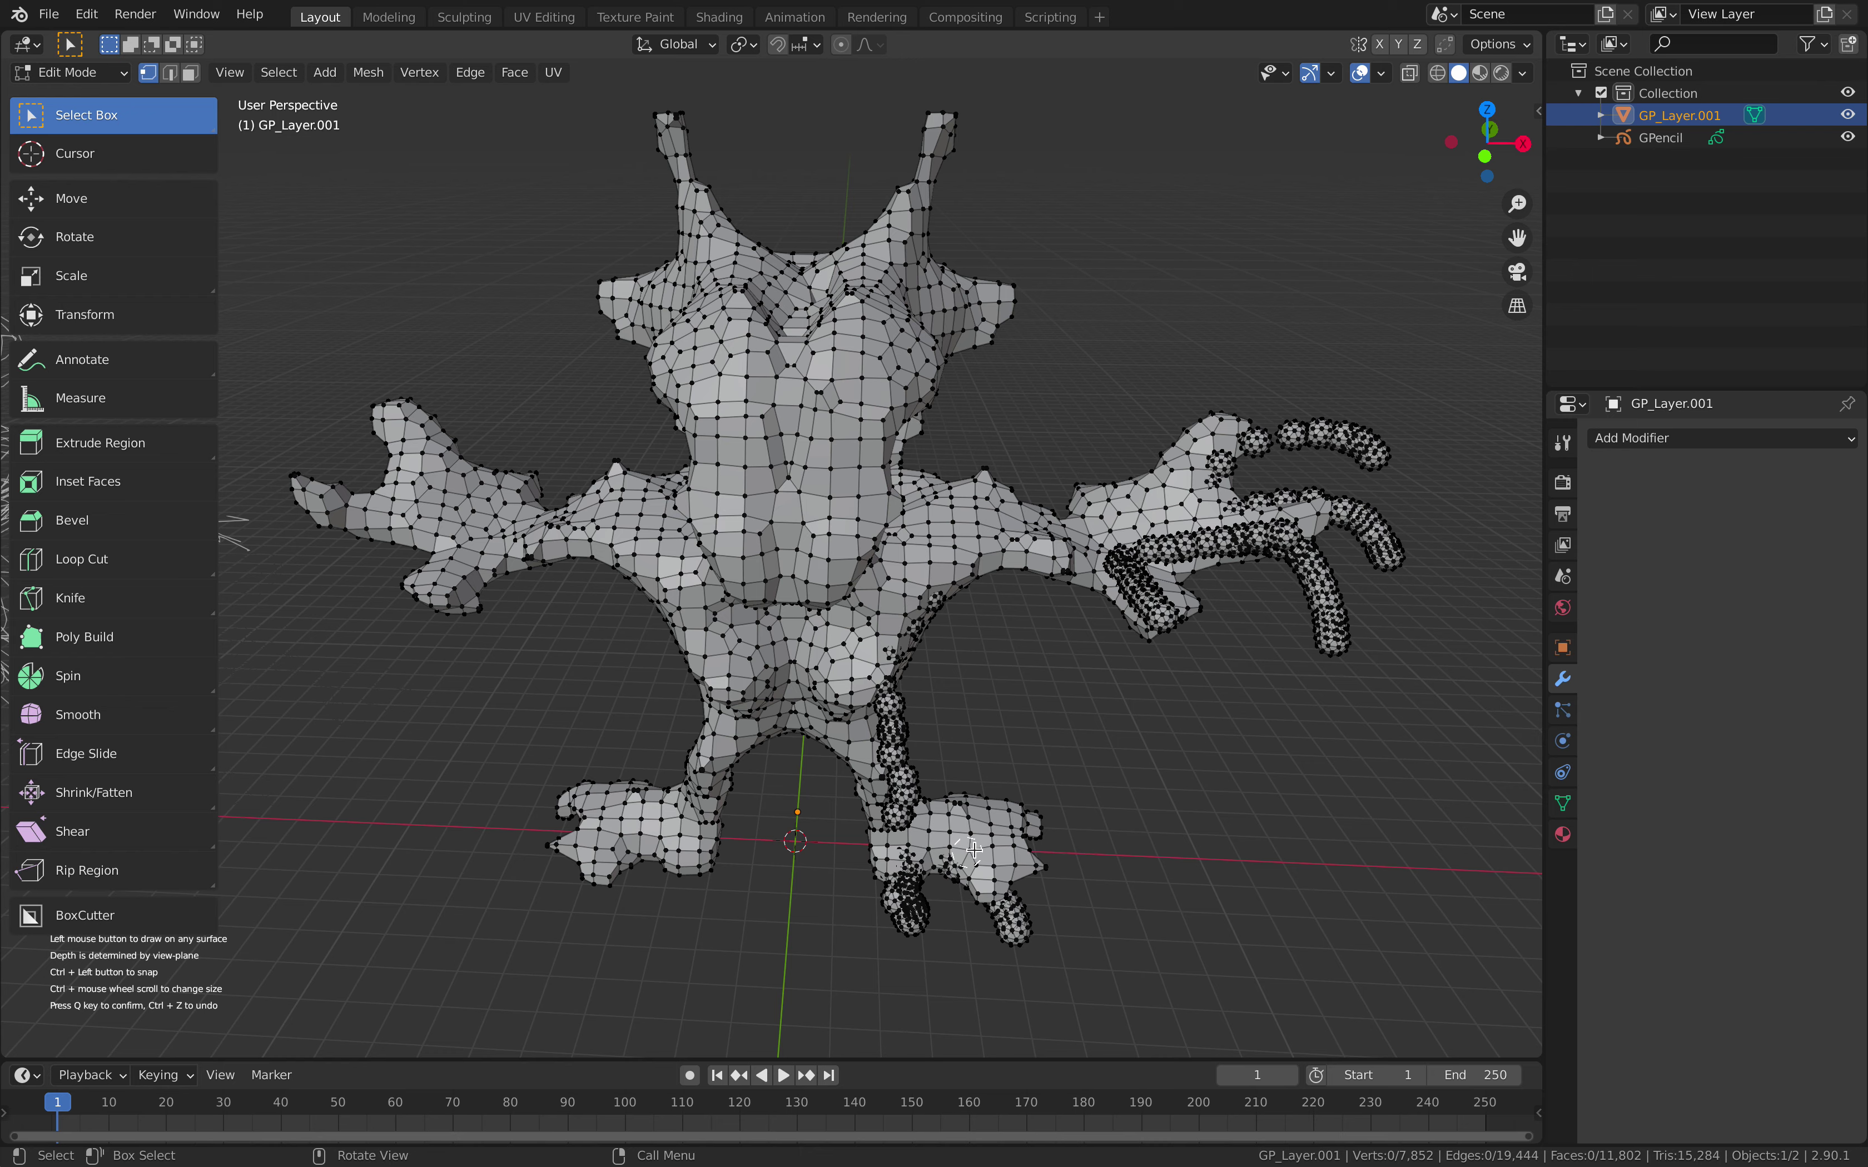
{"action": "left_click_drag", "start_coordinate": [1056, 867], "coordinate": [1118, 858]}
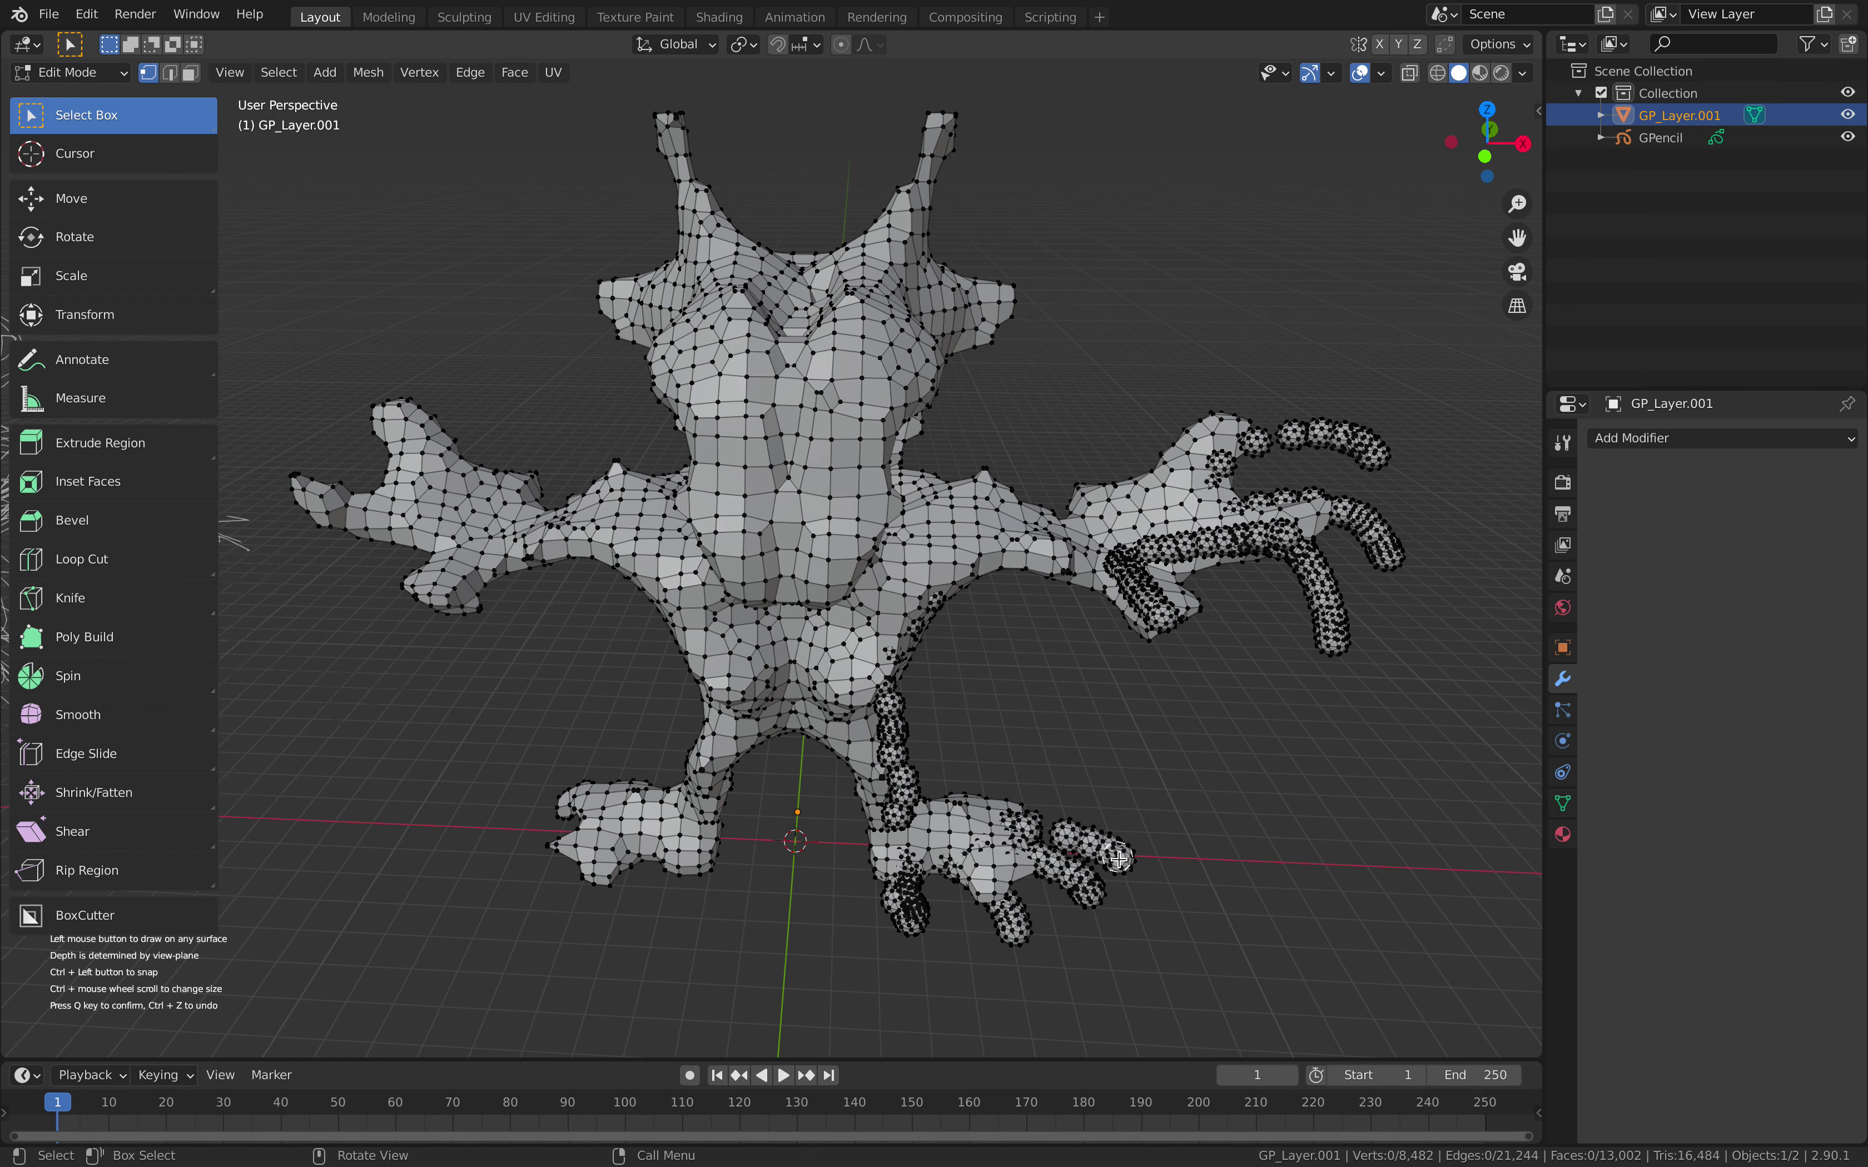
- Add spheres to the creature's left foot and surface-snapped strokes over its left hand
{"action": "middle_click_drag", "start_coordinate": [1072, 836], "coordinate": [899, 923]}
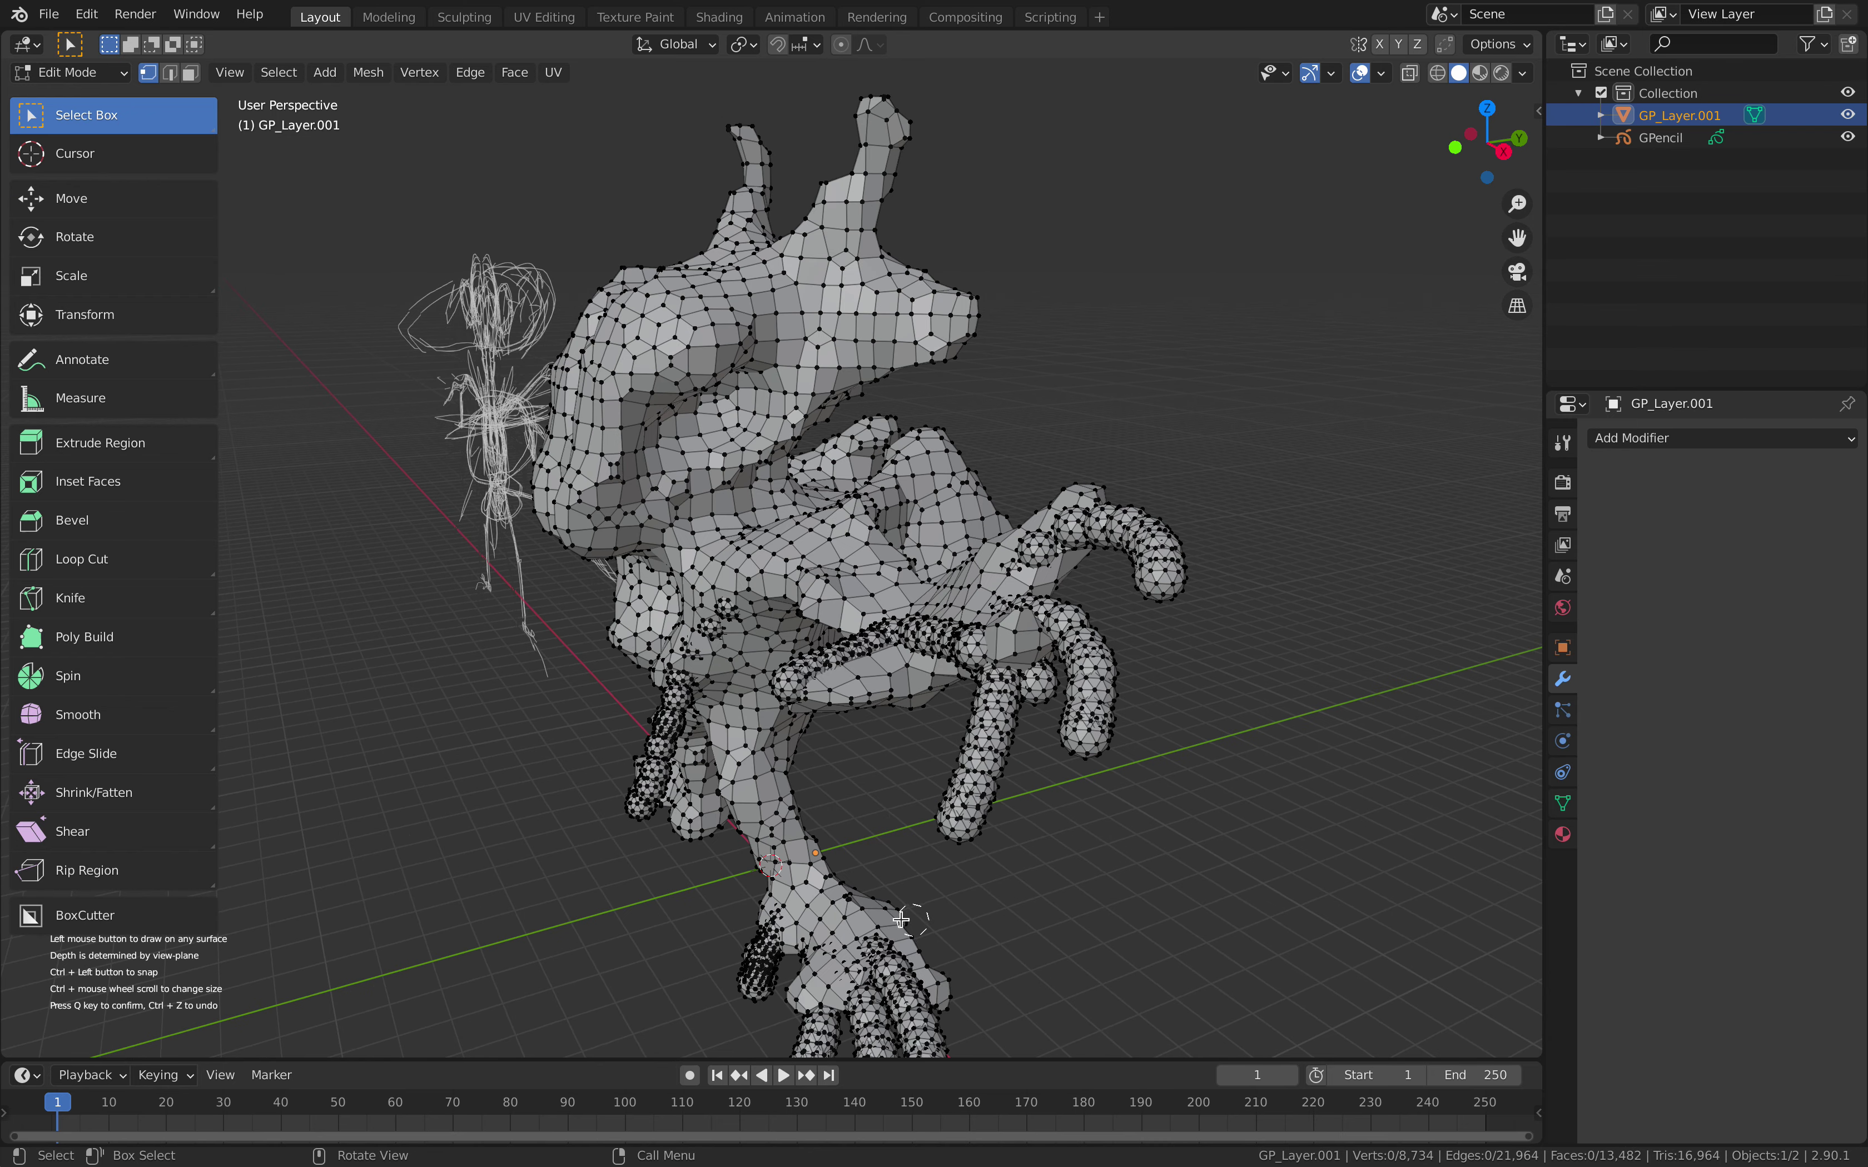
{"action": "left_click", "coordinate": [802, 817]}
{"action": "mouse_move", "coordinate": [801, 817]}
{"action": "middle_mouse_down"}
{"action": "mouse_move", "coordinate": [865, 516]}
{"action": "mouse_move", "coordinate": [896, 603]}
{"action": "middle_mouse_up"}
{"action": "left_click", "coordinate": [823, 687]}
{"action": "mouse_move", "coordinate": [898, 510]}
{"action": "left_mouse_down", "text": "ctrl"}
{"action": "mouse_move", "coordinate": [832, 598]}
{"action": "mouse_move", "coordinate": [795, 554]}
{"action": "mouse_move", "coordinate": [791, 657]}
{"action": "mouse_move", "coordinate": [852, 691]}
{"action": "mouse_move", "coordinate": [866, 635]}
{"action": "left_mouse_up", "text": "ctrl"}
- Draw more bead strokes around the left side of the creature's torso and back
{"action": "mouse_move", "coordinate": [867, 635]}
{"action": "middle_mouse_down"}
{"action": "mouse_move", "coordinate": [653, 674]}
{"action": "mouse_move", "coordinate": [705, 659]}
{"action": "middle_mouse_up"}
{"action": "left_click_drag", "start_coordinate": [705, 659], "coordinate": [822, 772]}
{"action": "left_click_drag", "start_coordinate": [758, 608], "coordinate": [869, 699]}
{"action": "middle_click_drag", "start_coordinate": [825, 547], "coordinate": [676, 593]}
{"action": "left_click_drag", "start_coordinate": [676, 593], "coordinate": [604, 643]}
{"action": "middle_click_drag", "start_coordinate": [574, 533], "coordinate": [879, 684]}
{"action": "mouse_move", "coordinate": [850, 647]}
{"action": "left_mouse_down"}
{"action": "mouse_move", "coordinate": [924, 718]}
{"action": "mouse_move", "coordinate": [871, 634]}
{"action": "left_mouse_up"}
{"action": "middle_click_drag", "start_coordinate": [880, 683], "coordinate": [953, 642]}
{"action": "mouse_move", "coordinate": [918, 642]}
{"action": "left_mouse_down"}
{"action": "mouse_move", "coordinate": [908, 596]}
{"action": "mouse_move", "coordinate": [866, 593]}
{"action": "mouse_move", "coordinate": [799, 702]}
{"action": "mouse_move", "coordinate": [784, 664]}
{"action": "left_mouse_up"}
- Cover the left side of the creature's face and brow with surface-snapped bead strokes, continuing up onto the left horn
{"action": "mouse_move", "coordinate": [783, 663]}
{"action": "middle_mouse_down"}
{"action": "mouse_move", "coordinate": [817, 575]}
{"action": "mouse_move", "coordinate": [690, 338]}
{"action": "mouse_move", "coordinate": [640, 351]}
{"action": "middle_mouse_up"}
{"action": "mouse_move", "coordinate": [737, 316]}
{"action": "left_mouse_down", "text": "ctrl"}
{"action": "mouse_move", "coordinate": [615, 350]}
{"action": "mouse_move", "coordinate": [575, 429]}
{"action": "left_mouse_up", "text": "ctrl"}
{"action": "middle_click_drag", "start_coordinate": [575, 429], "coordinate": [695, 441]}
{"action": "mouse_move", "coordinate": [562, 483]}
{"action": "left_mouse_down", "text": "ctrl"}
{"action": "mouse_move", "coordinate": [556, 539]}
{"action": "mouse_move", "coordinate": [590, 522]}
{"action": "mouse_move", "coordinate": [551, 445]}
{"action": "left_mouse_up", "text": "ctrl"}
{"action": "scroll", "coordinate": [552, 445], "scroll_direction": "down", "scroll_amount": 2}
{"action": "middle_click_drag", "start_coordinate": [587, 440], "coordinate": [640, 407]}
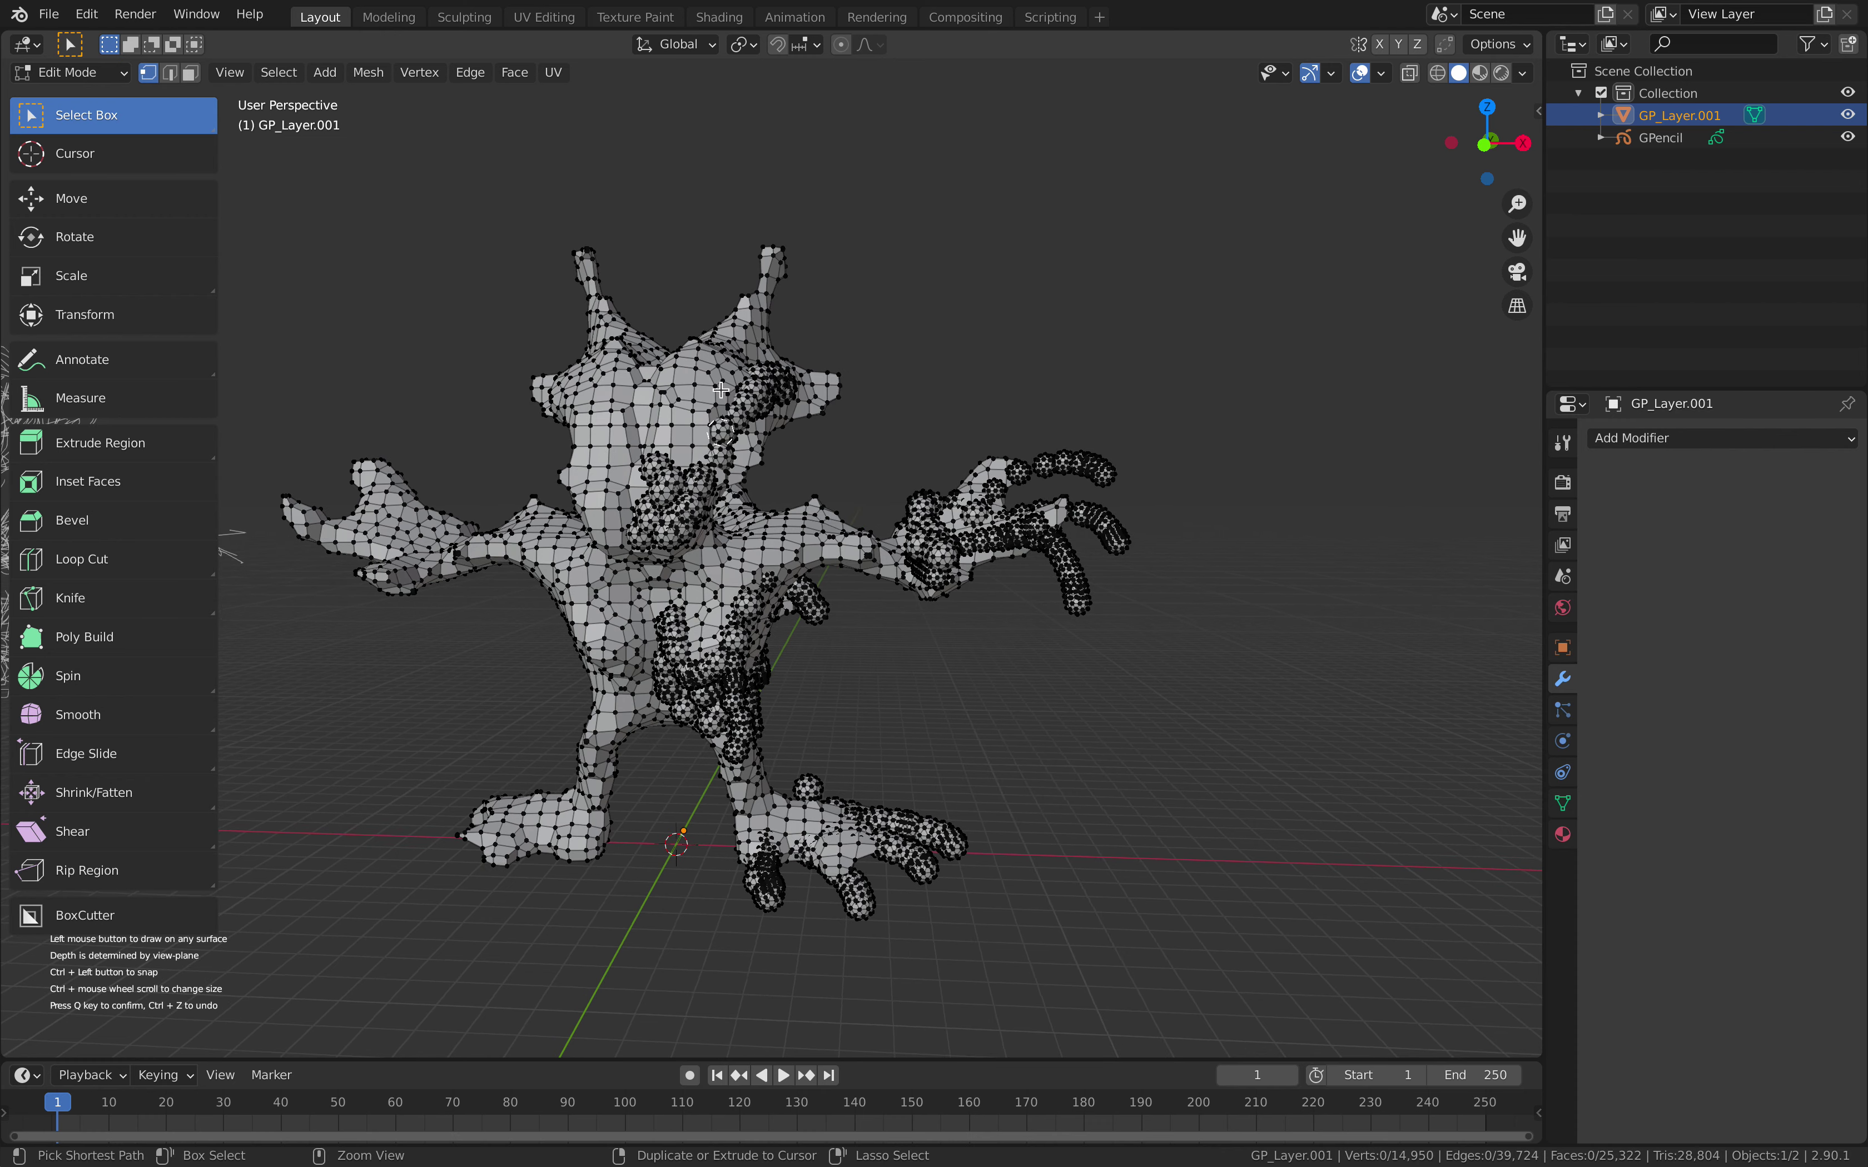
{"action": "mouse_move", "coordinate": [721, 390]}
{"action": "left_mouse_down", "text": "ctrl"}
{"action": "mouse_move", "coordinate": [699, 389]}
{"action": "mouse_move", "coordinate": [718, 378]}
{"action": "left_mouse_up", "text": "ctrl"}
{"action": "middle_click_drag", "start_coordinate": [717, 379], "coordinate": [725, 464]}
{"action": "left_click_drag", "start_coordinate": [722, 413], "coordinate": [689, 424], "text": "ctrl"}
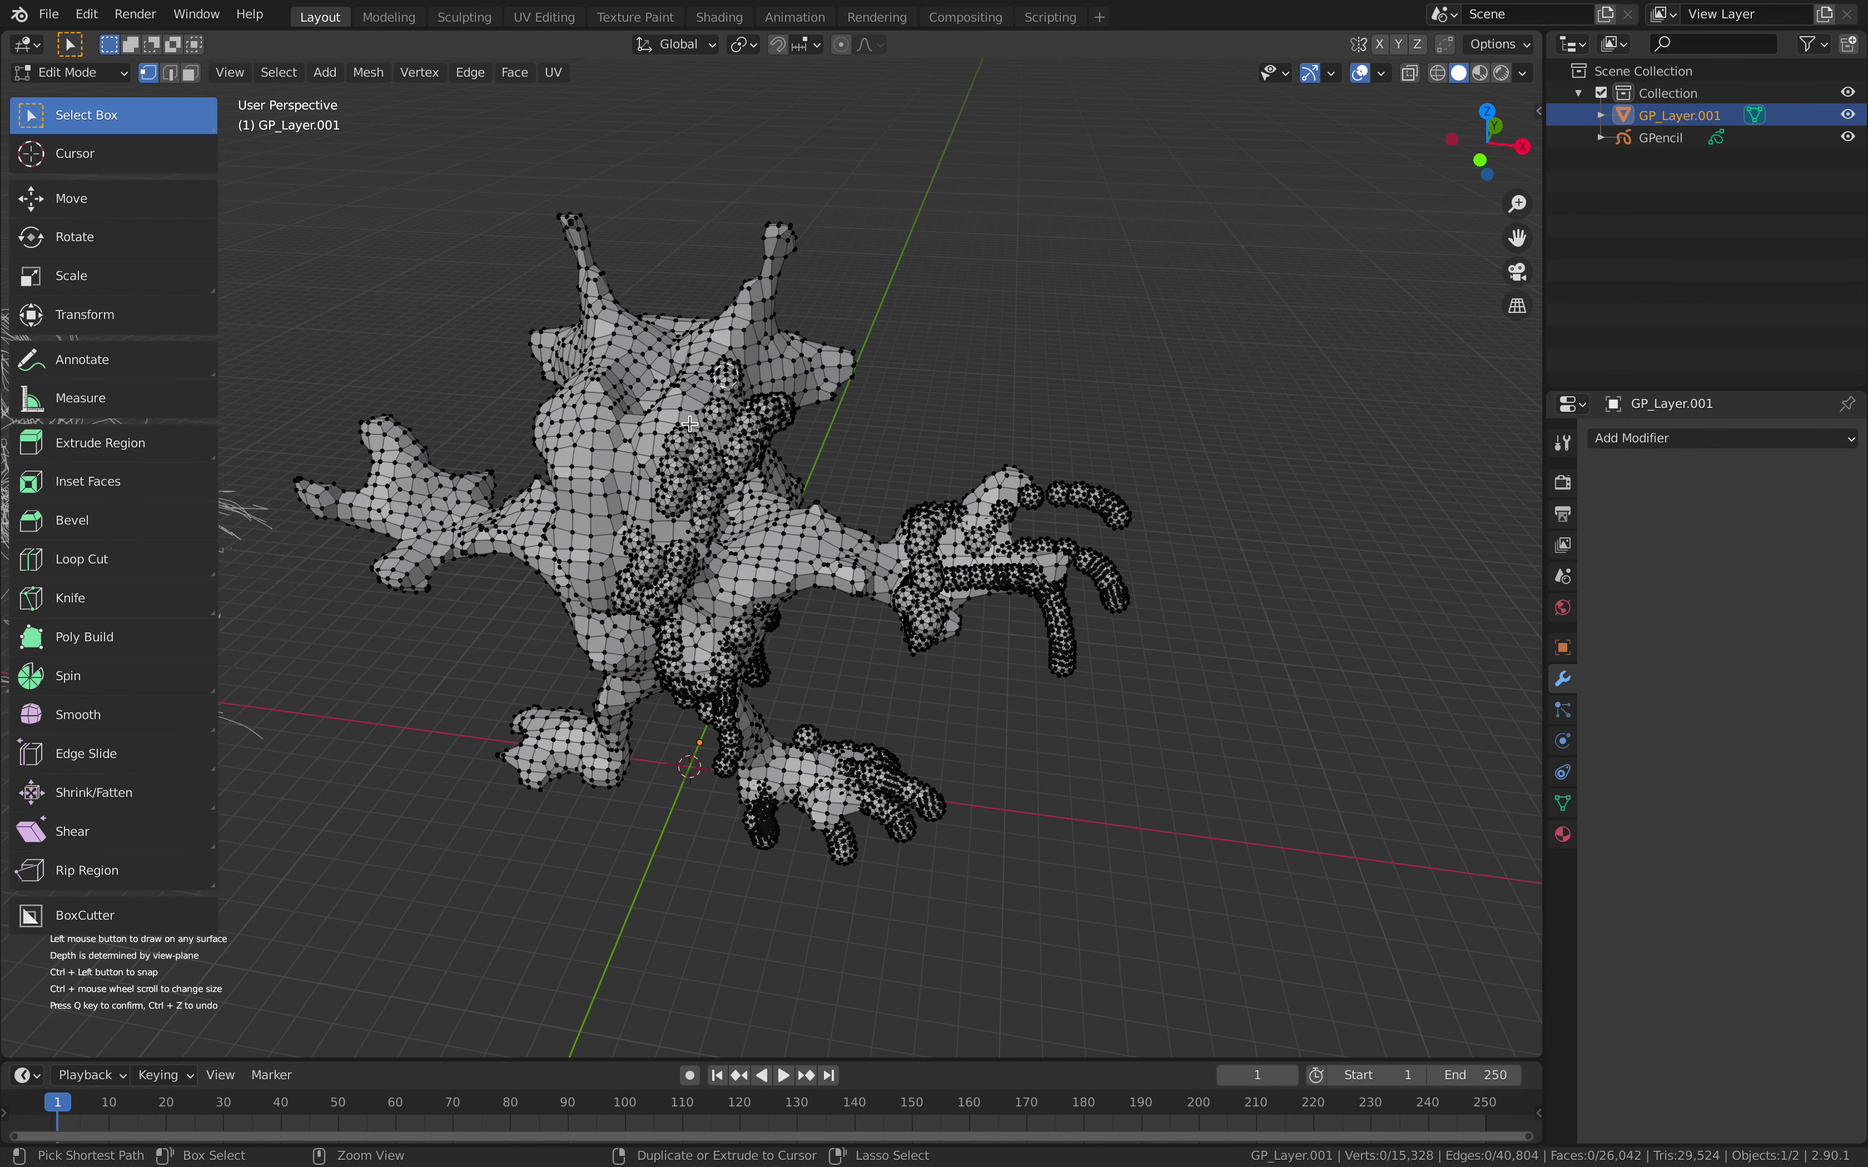
{"action": "mouse_move", "coordinate": [761, 332]}
{"action": "left_mouse_down", "text": "ctrl"}
{"action": "mouse_move", "coordinate": [795, 227]}
{"action": "mouse_move", "coordinate": [788, 177]}
{"action": "mouse_move", "coordinate": [776, 268]}
{"action": "left_mouse_up", "text": "ctrl"}
- Build up an enlarged left ear from looping strokes and thicken its rim with snapped beads
{"action": "scroll", "coordinate": [797, 348], "scroll_direction": "up", "scroll_amount": 4}
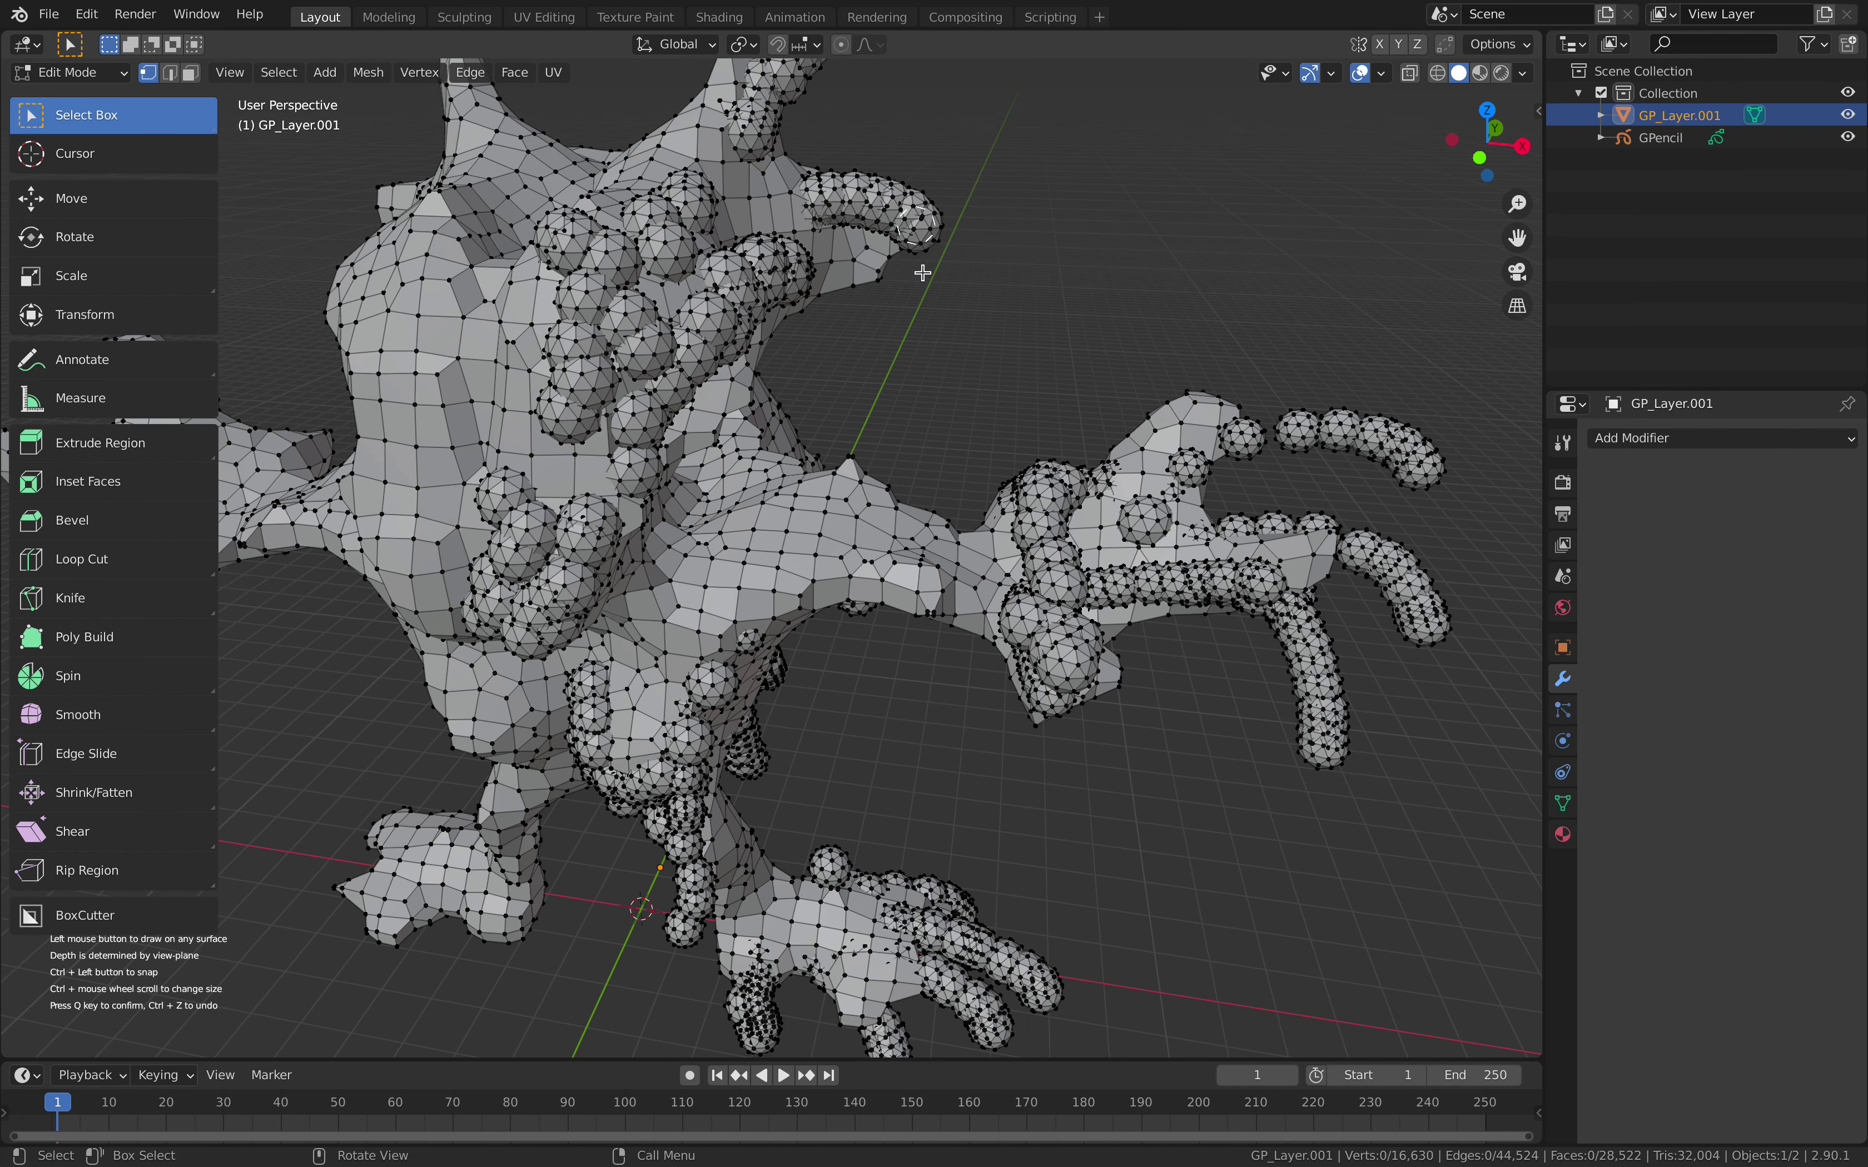
{"action": "left_click_drag", "start_coordinate": [922, 272], "coordinate": [830, 327]}
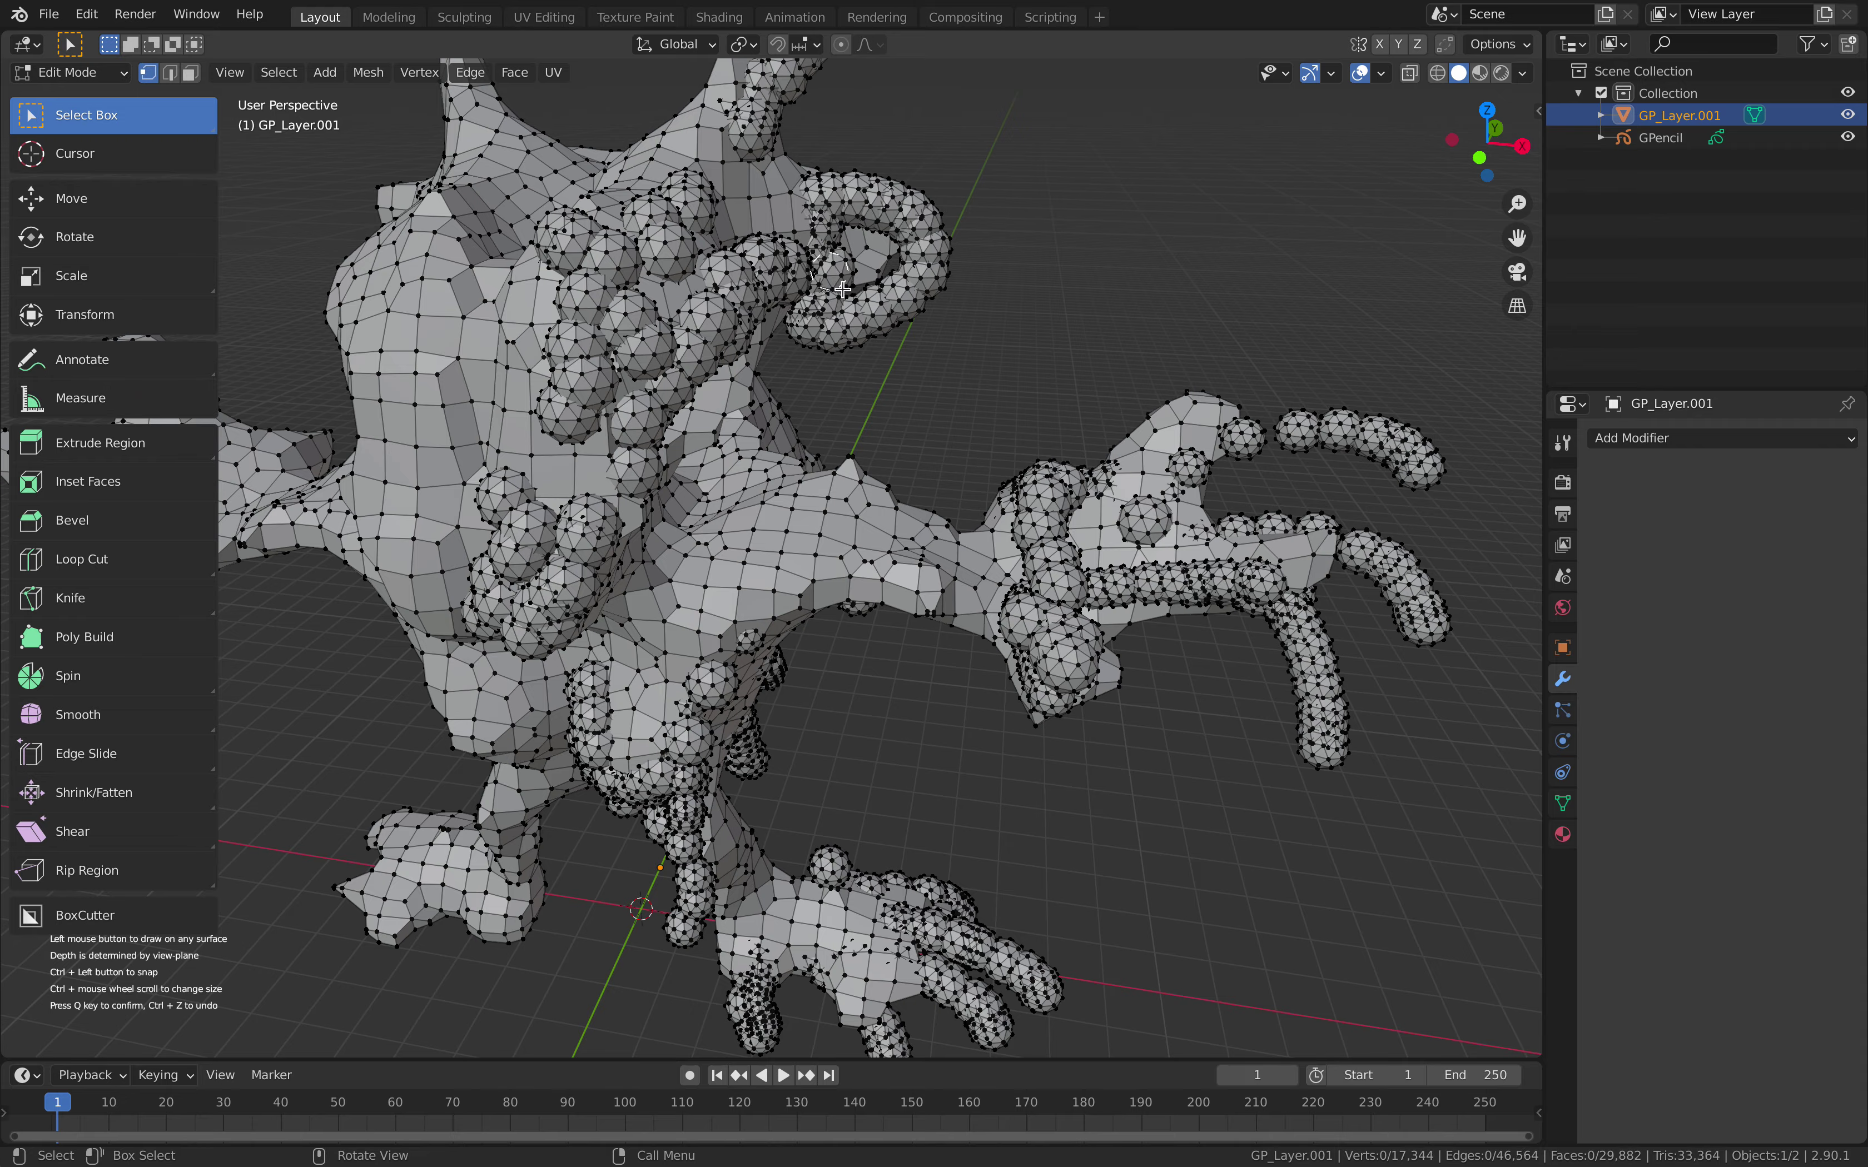
{"action": "middle_click_drag", "start_coordinate": [872, 242], "coordinate": [840, 189]}
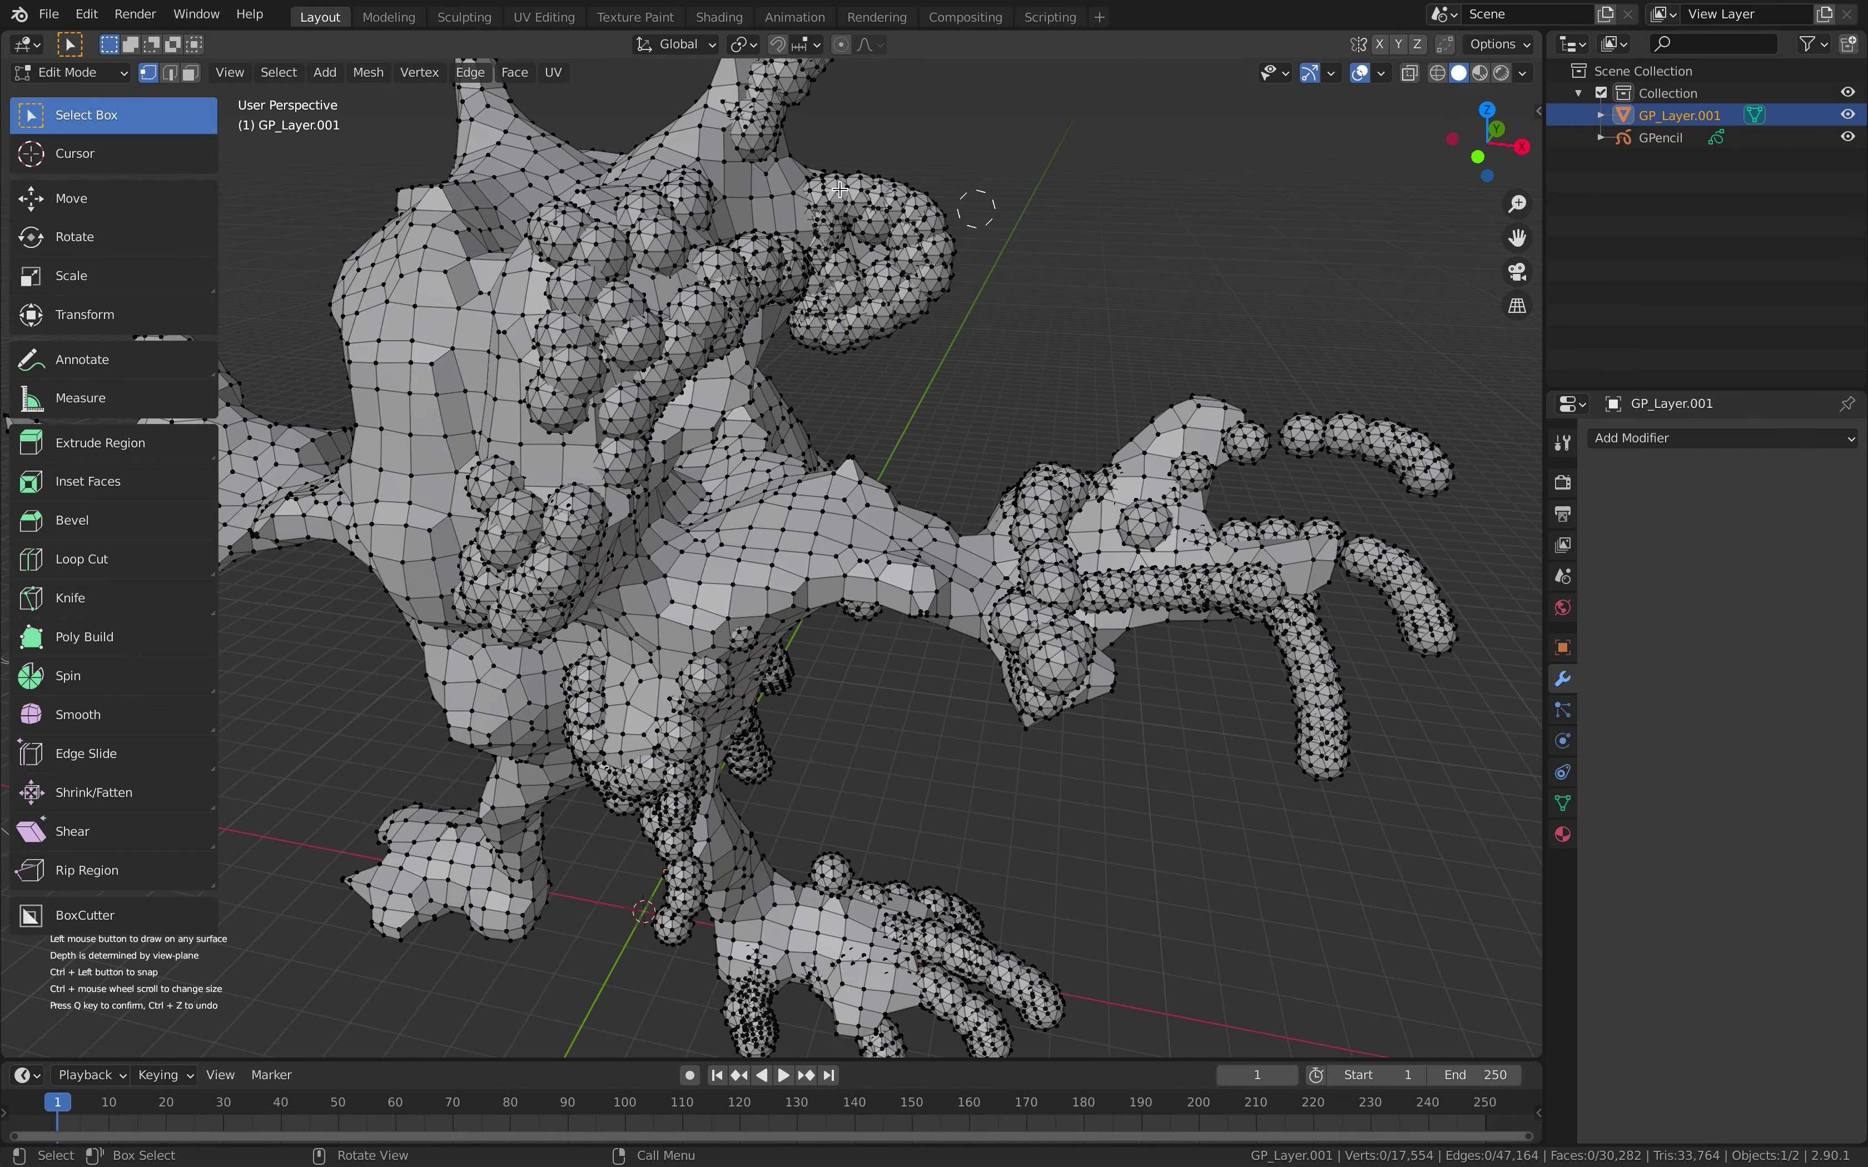
{"action": "left_click_drag", "start_coordinate": [897, 185], "coordinate": [971, 240]}
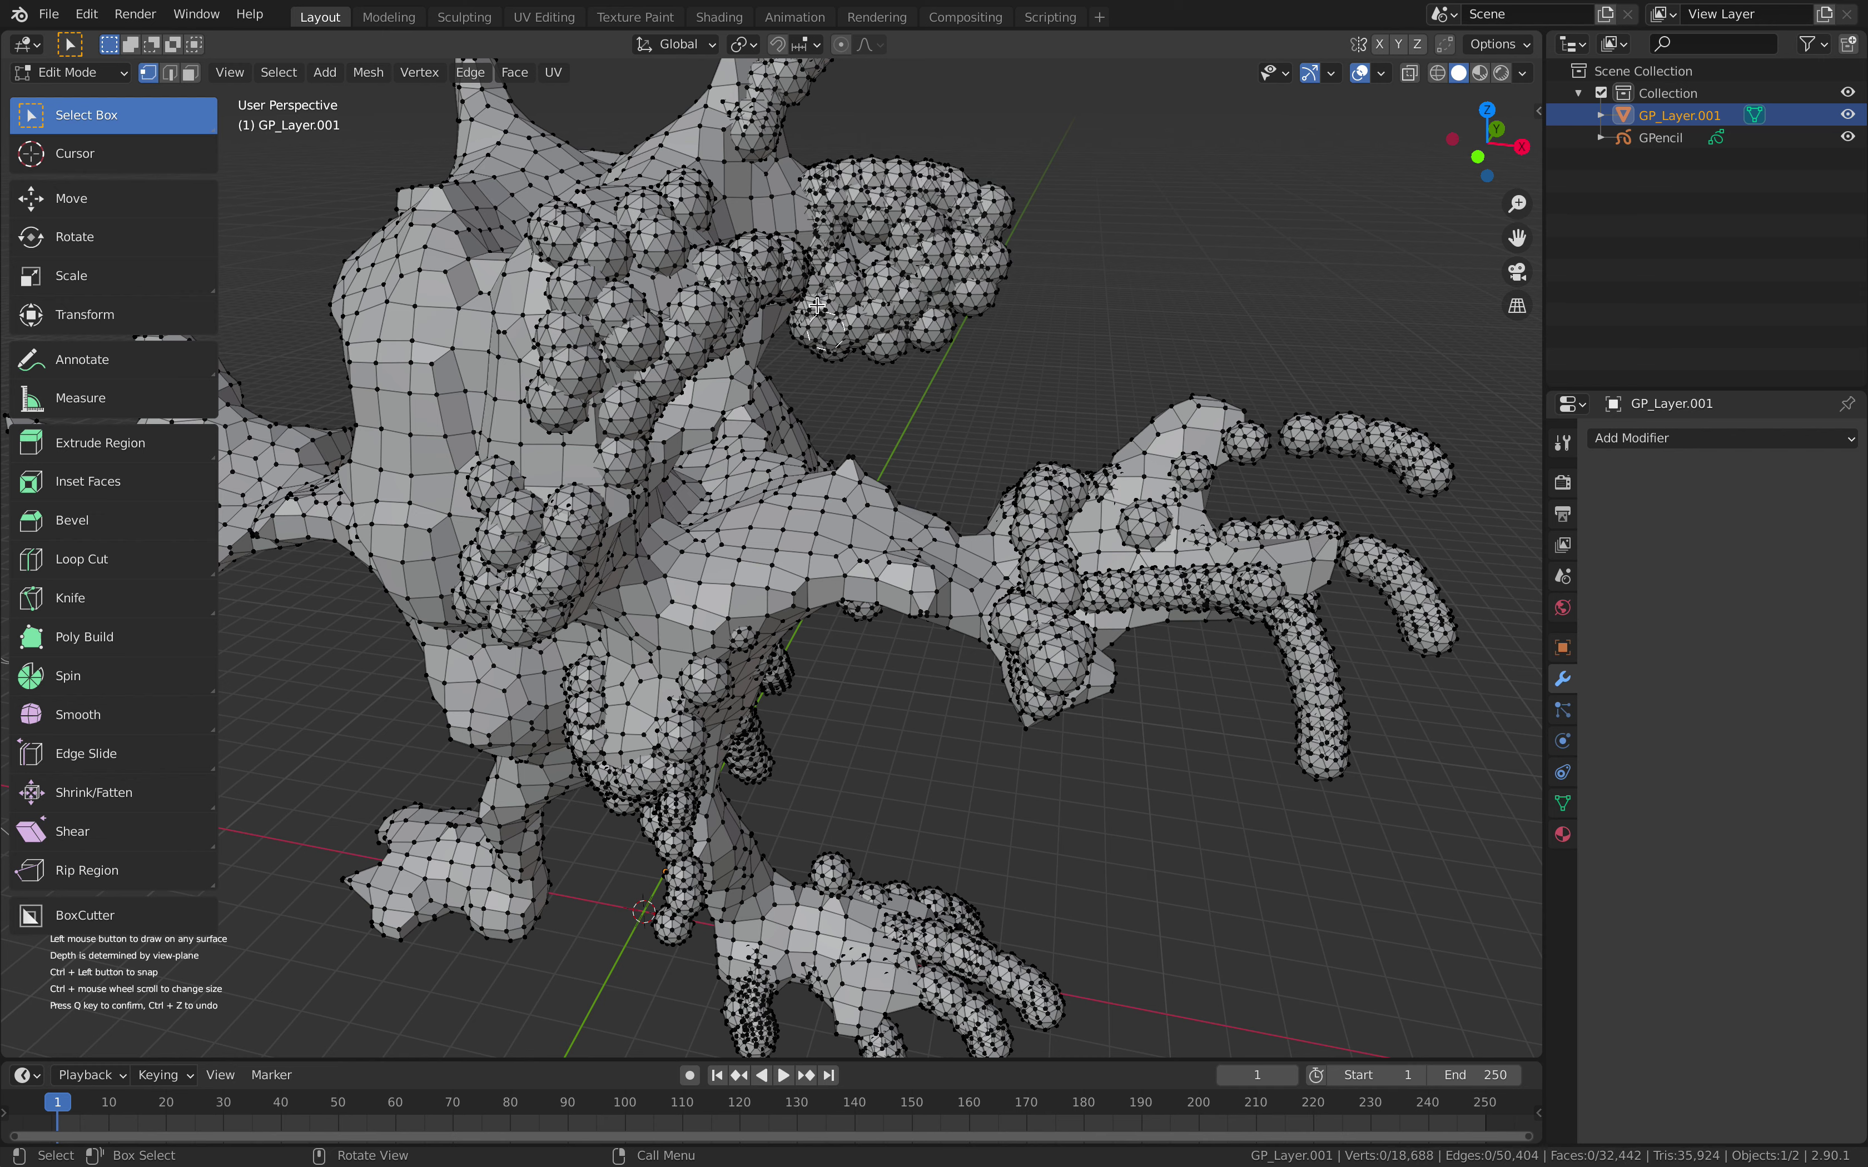
{"action": "mouse_move", "coordinate": [853, 184]}
{"action": "left_mouse_down", "text": "ctrl"}
{"action": "mouse_move", "coordinate": [931, 189]}
{"action": "mouse_move", "coordinate": [958, 247]}
{"action": "mouse_move", "coordinate": [865, 326]}
{"action": "mouse_move", "coordinate": [996, 232]}
{"action": "mouse_move", "coordinate": [888, 166]}
{"action": "mouse_move", "coordinate": [843, 221]}
{"action": "left_mouse_up", "text": "ctrl"}
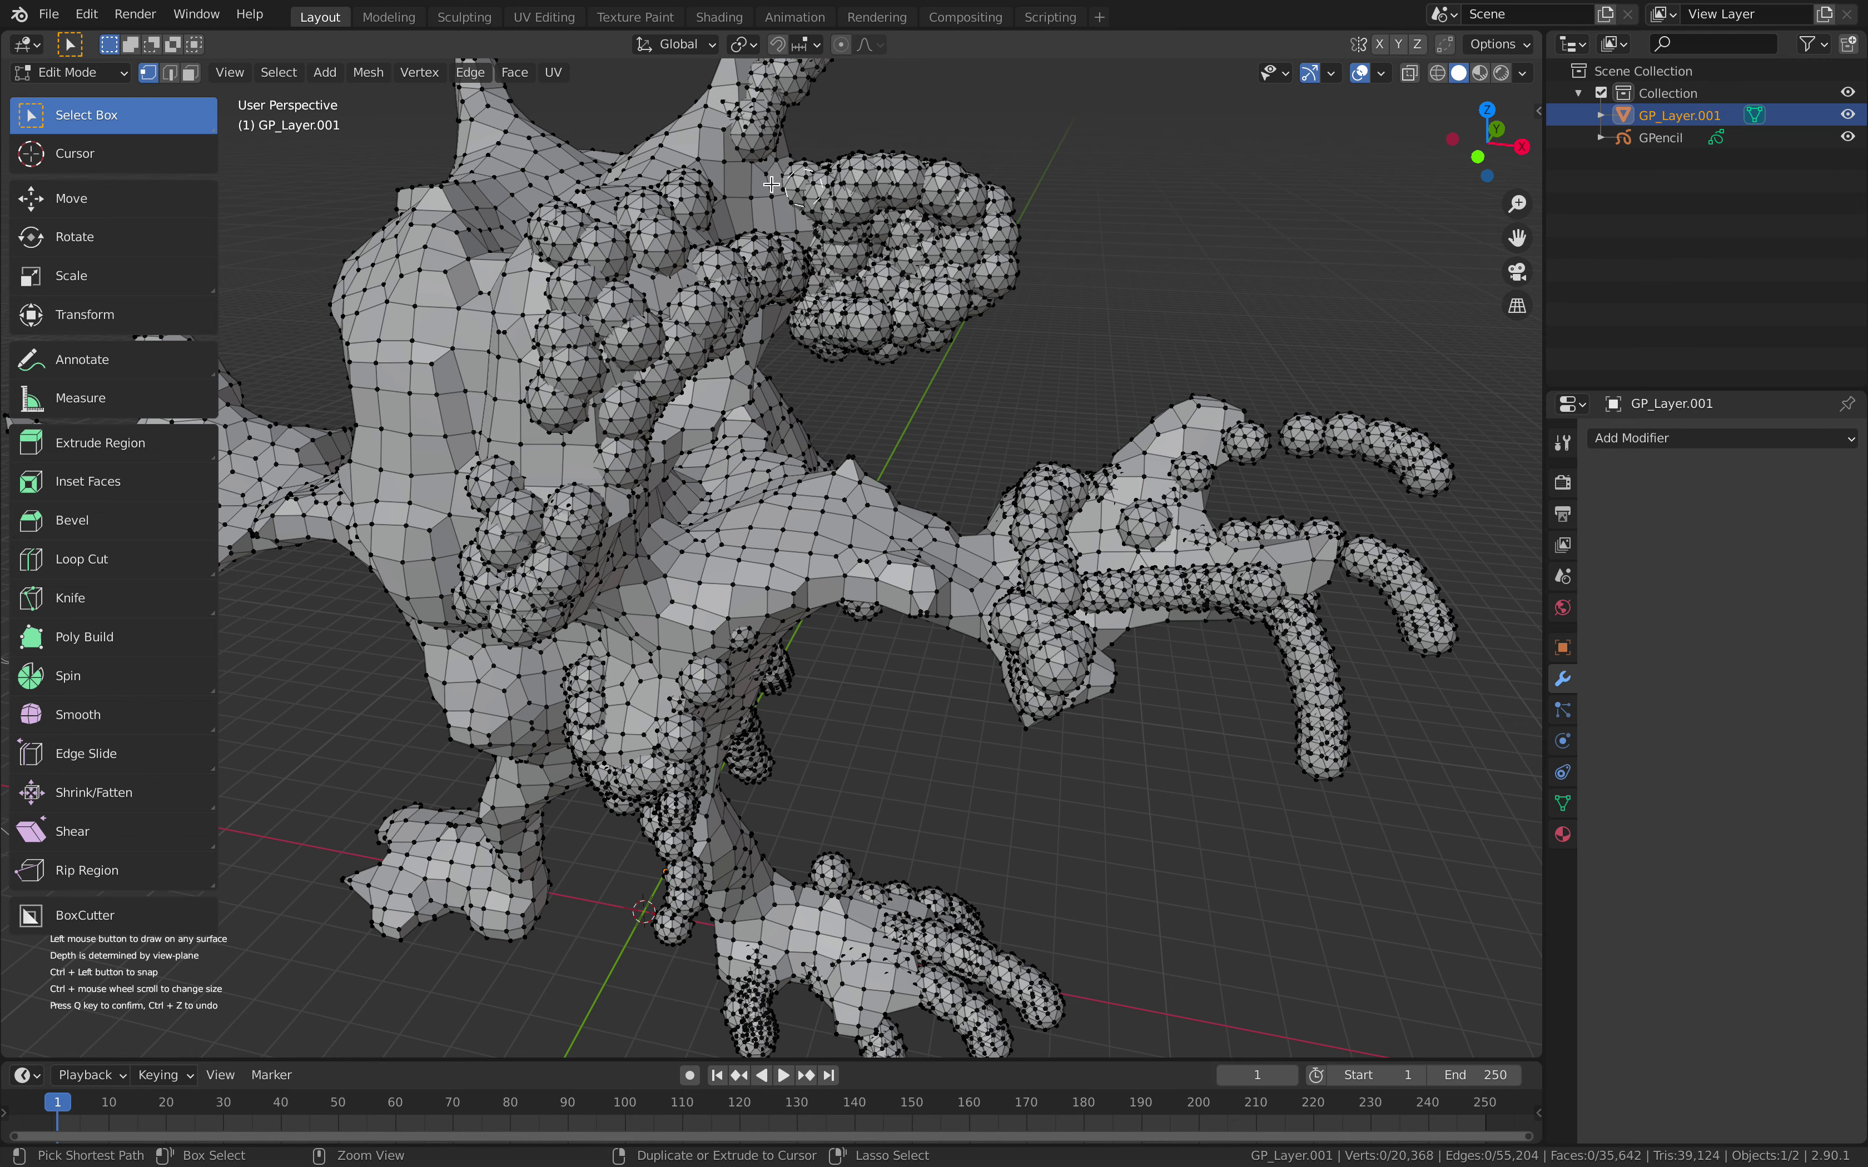
- Extend the surface-snapped beads up the left horn and add more strokes on the creature's left side
{"action": "scroll", "coordinate": [773, 185], "scroll_direction": "down", "scroll_amount": 2}
{"action": "mouse_move", "coordinate": [764, 274]}
{"action": "left_mouse_down", "text": "ctrl"}
{"action": "mouse_move", "coordinate": [795, 200]}
{"action": "mouse_move", "coordinate": [758, 236]}
{"action": "left_mouse_up", "text": "ctrl"}
{"action": "middle_click_drag", "start_coordinate": [759, 236], "coordinate": [739, 364]}
{"action": "left_click", "coordinate": [717, 448], "text": "ctrl"}
{"action": "middle_click_drag", "start_coordinate": [717, 448], "coordinate": [727, 581]}
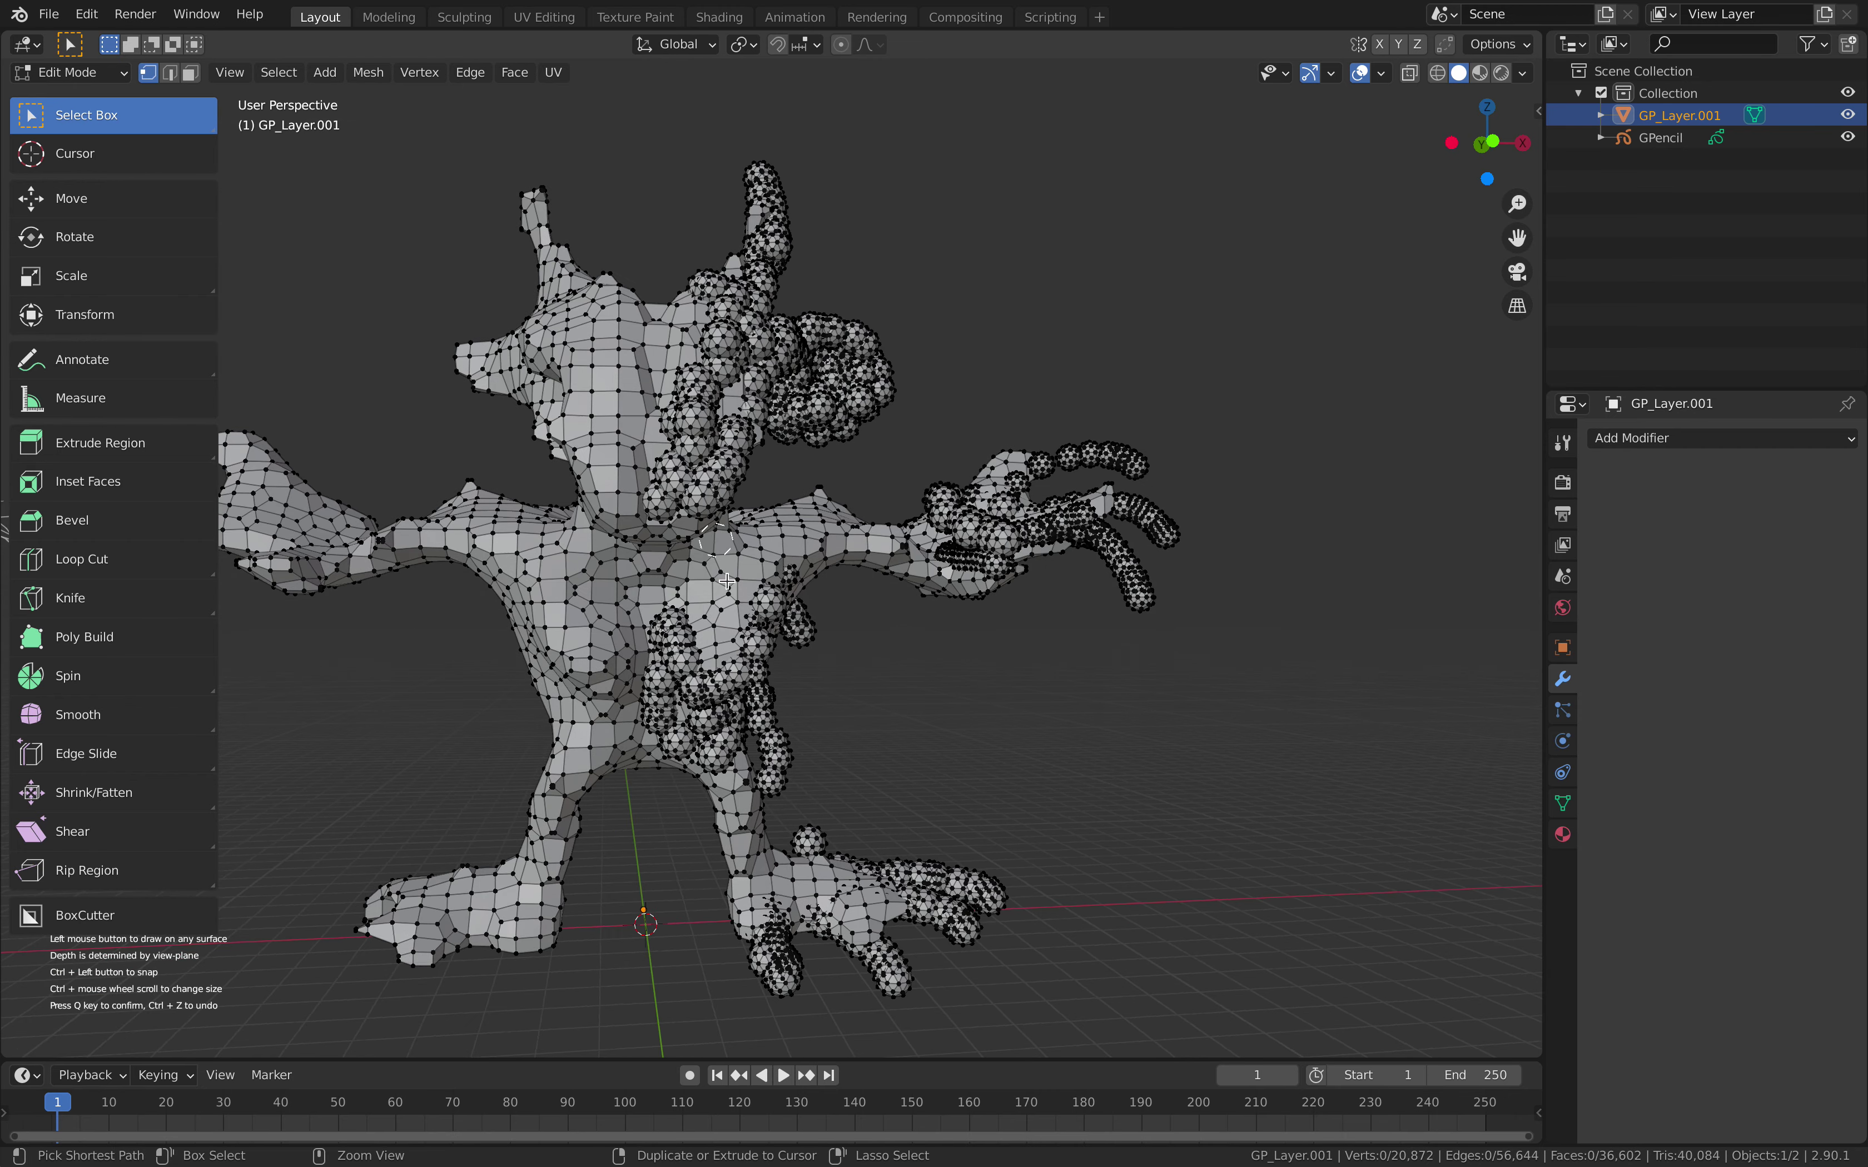
{"action": "left_click", "coordinate": [820, 536], "text": "ctrl"}
- Try to draw a long tail hanging from the creature's rear with the surface drawing tool
{"action": "middle_click_drag", "start_coordinate": [820, 537], "coordinate": [820, 596]}
{"action": "left_click", "coordinate": [851, 792], "text": "ctrl"}
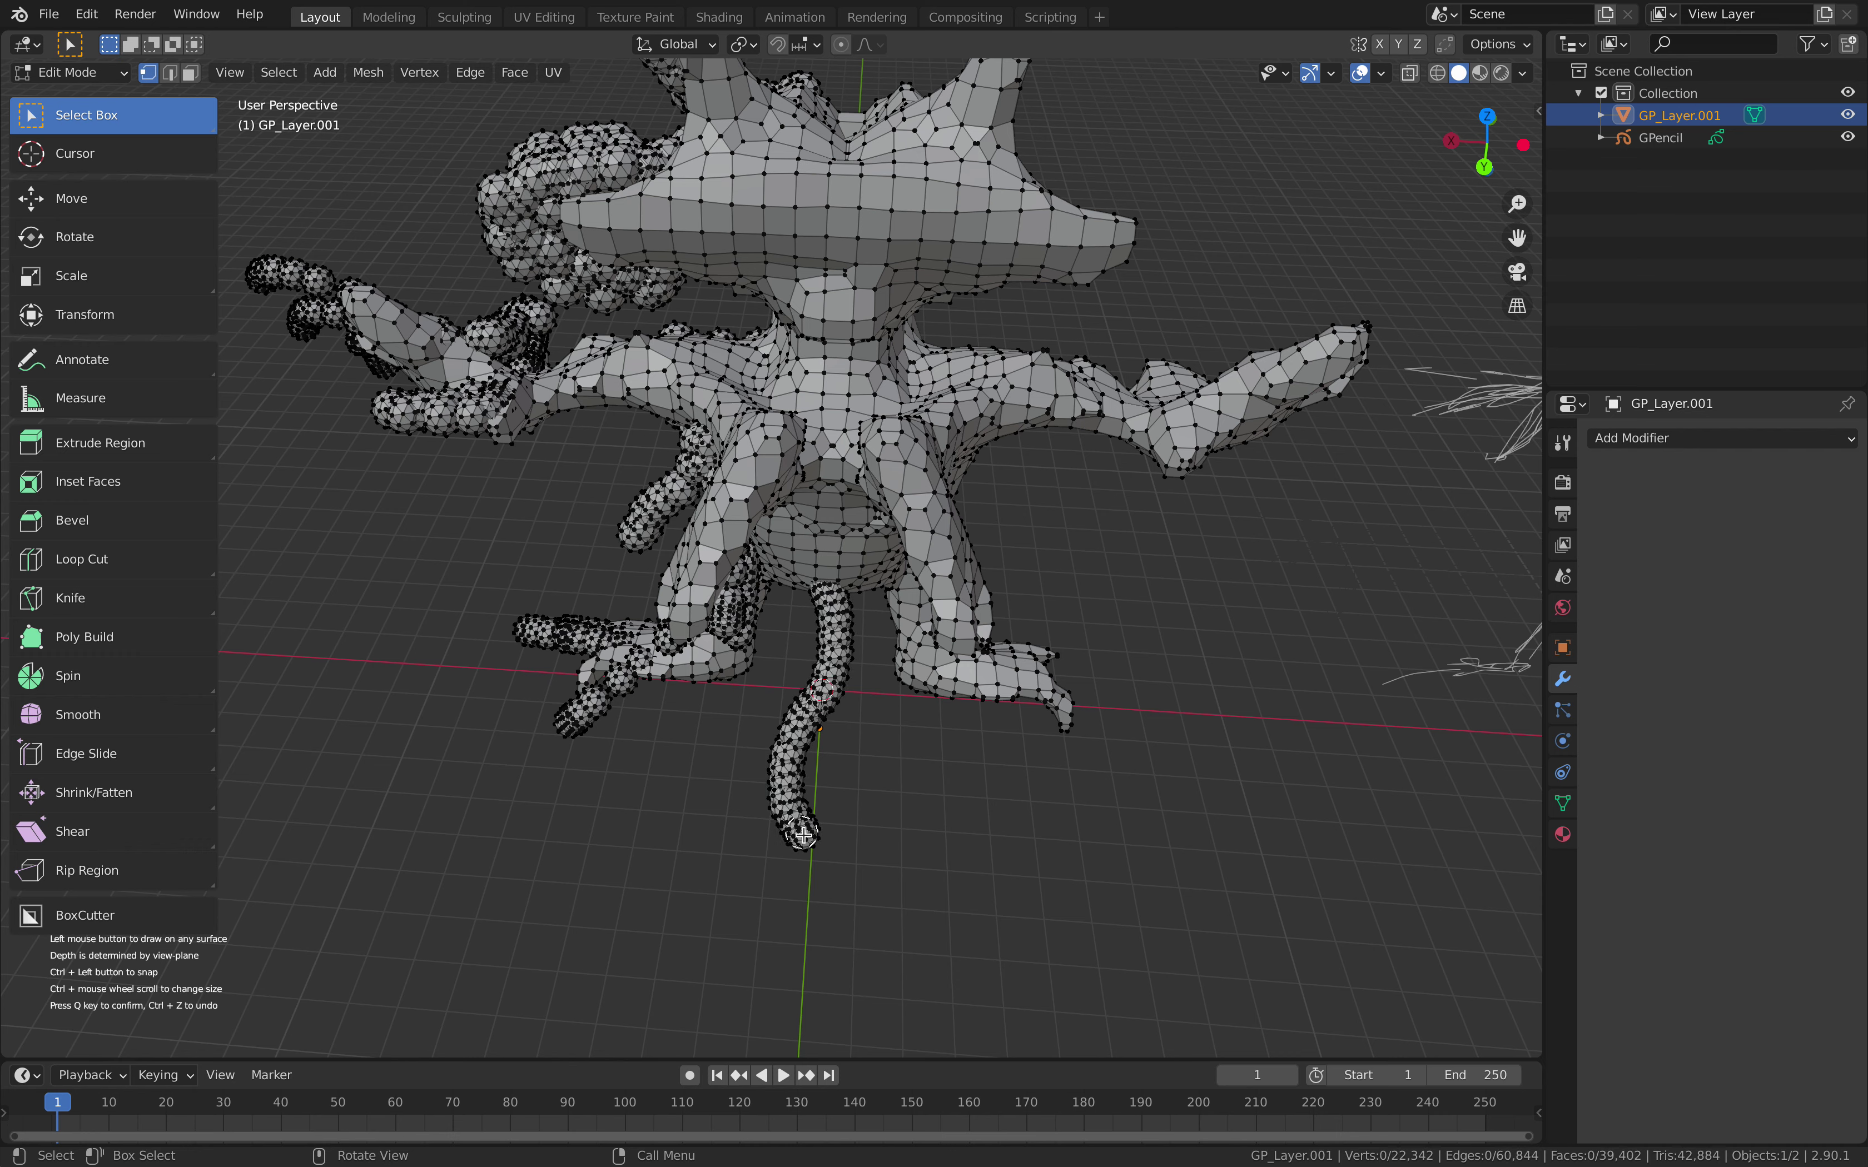
{"action": "middle_click_drag", "start_coordinate": [826, 633], "coordinate": [1057, 510]}
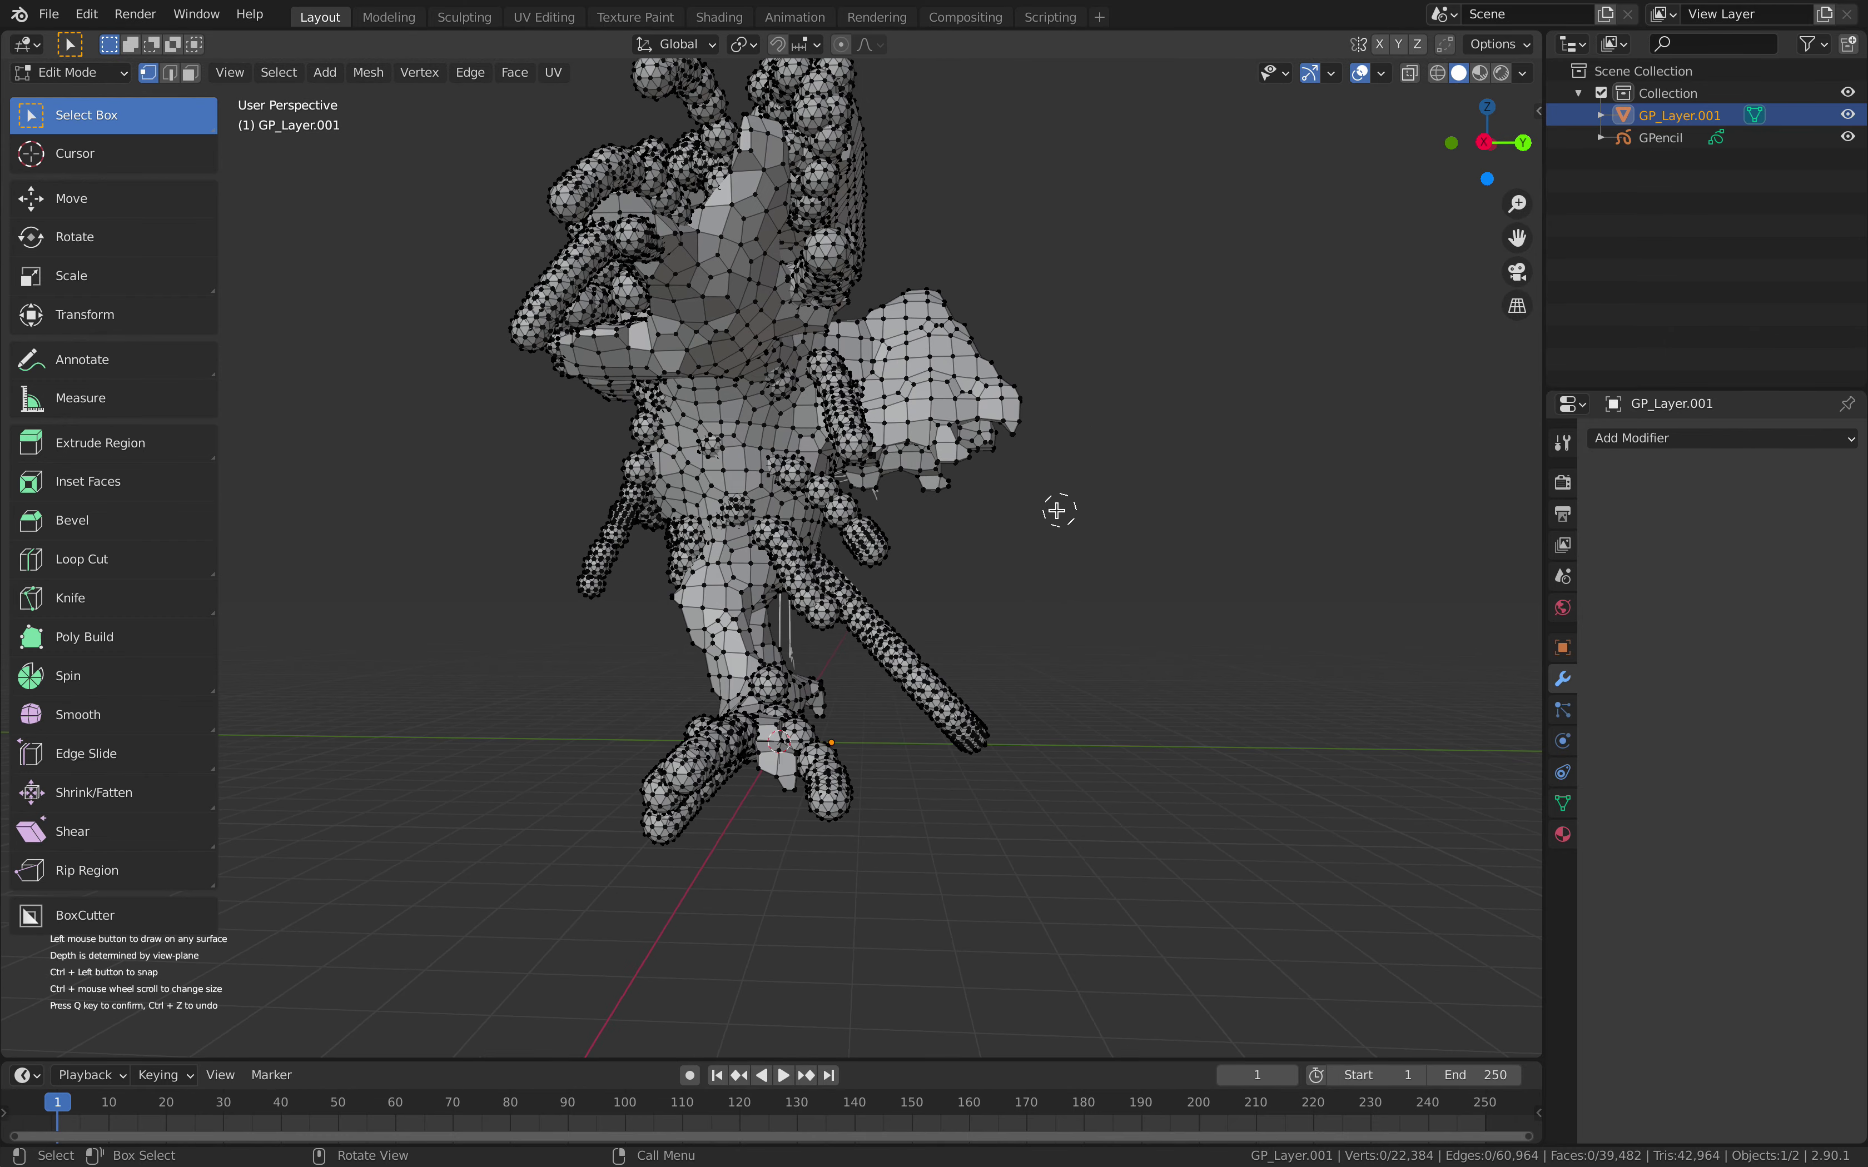
{"action": "key", "text": "ctrl+z"}
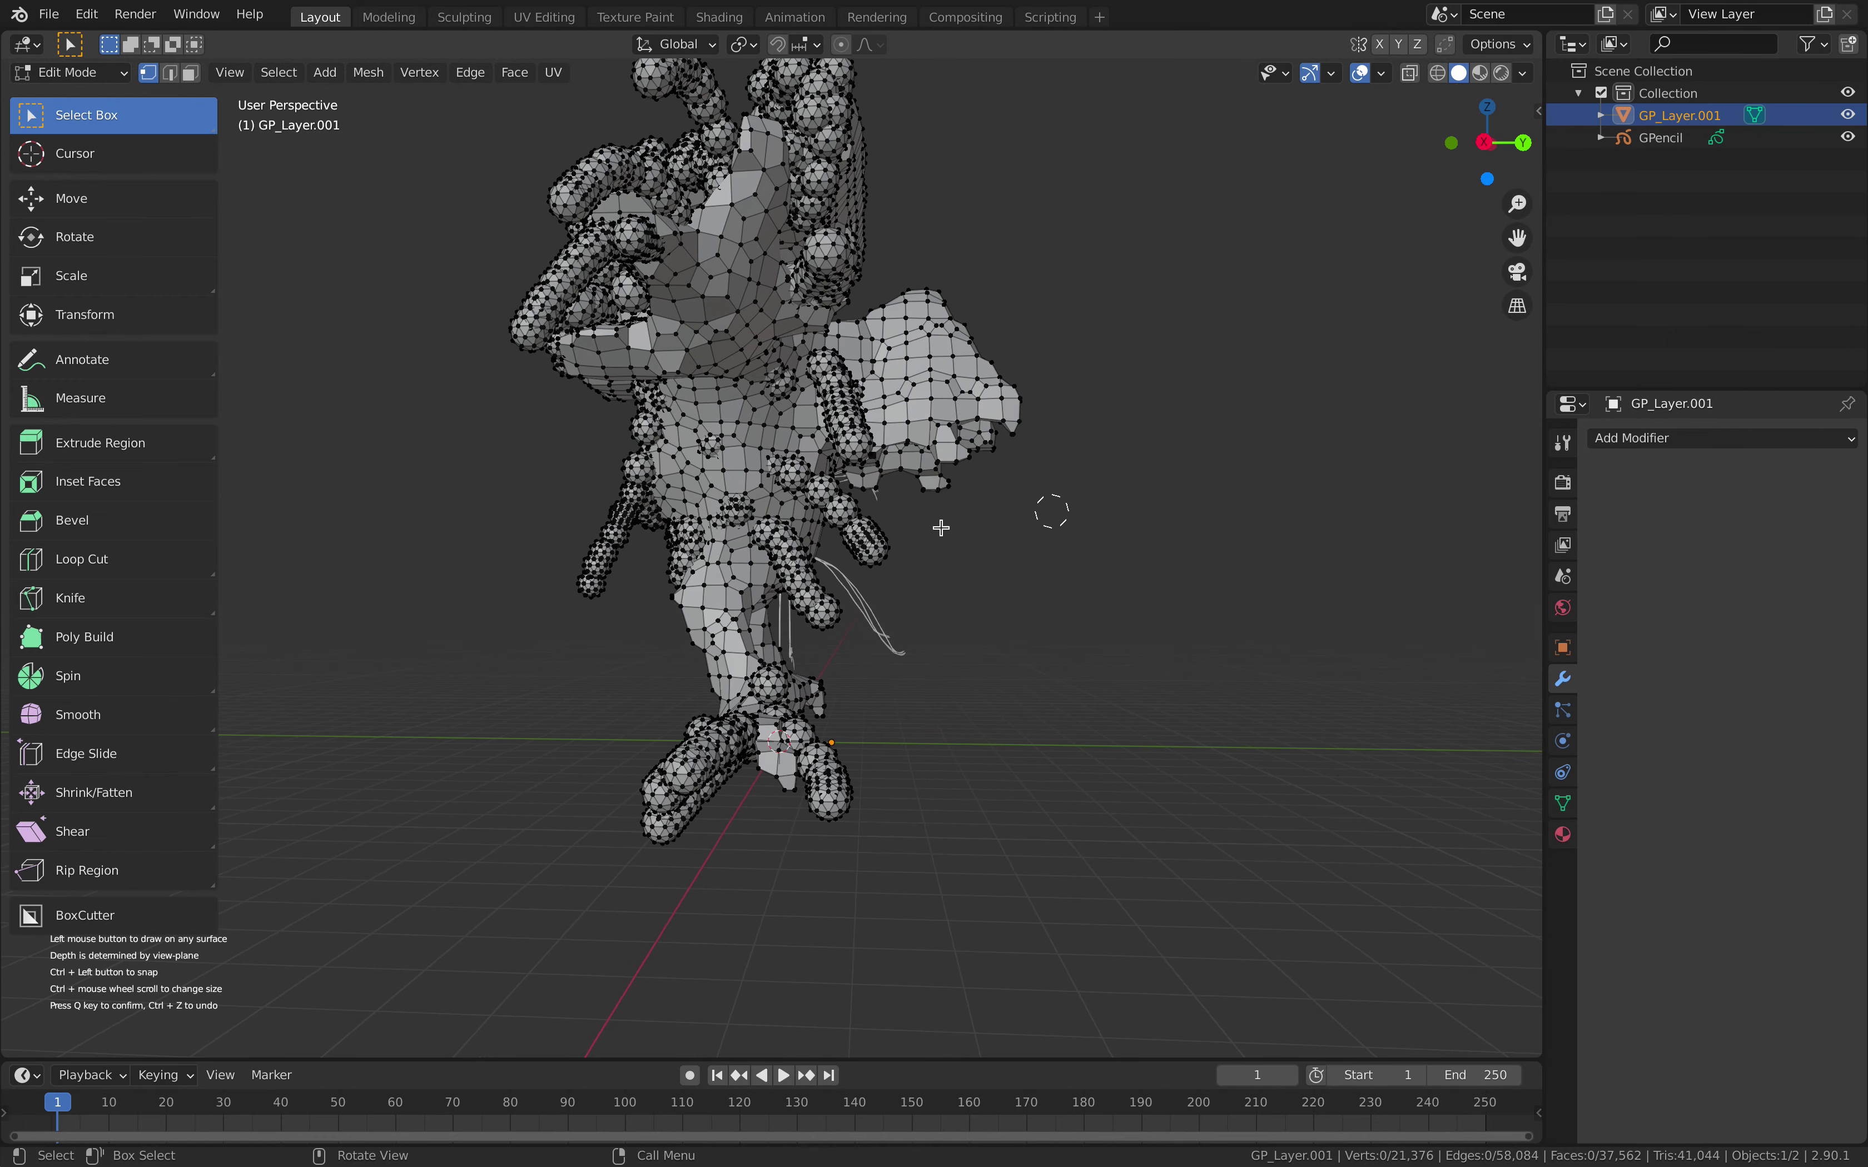
- Draw a tail of surface-snapped beads that curls up into a spiral behind the creature's rear
{"action": "middle_click_drag", "start_coordinate": [938, 530], "coordinate": [778, 607]}
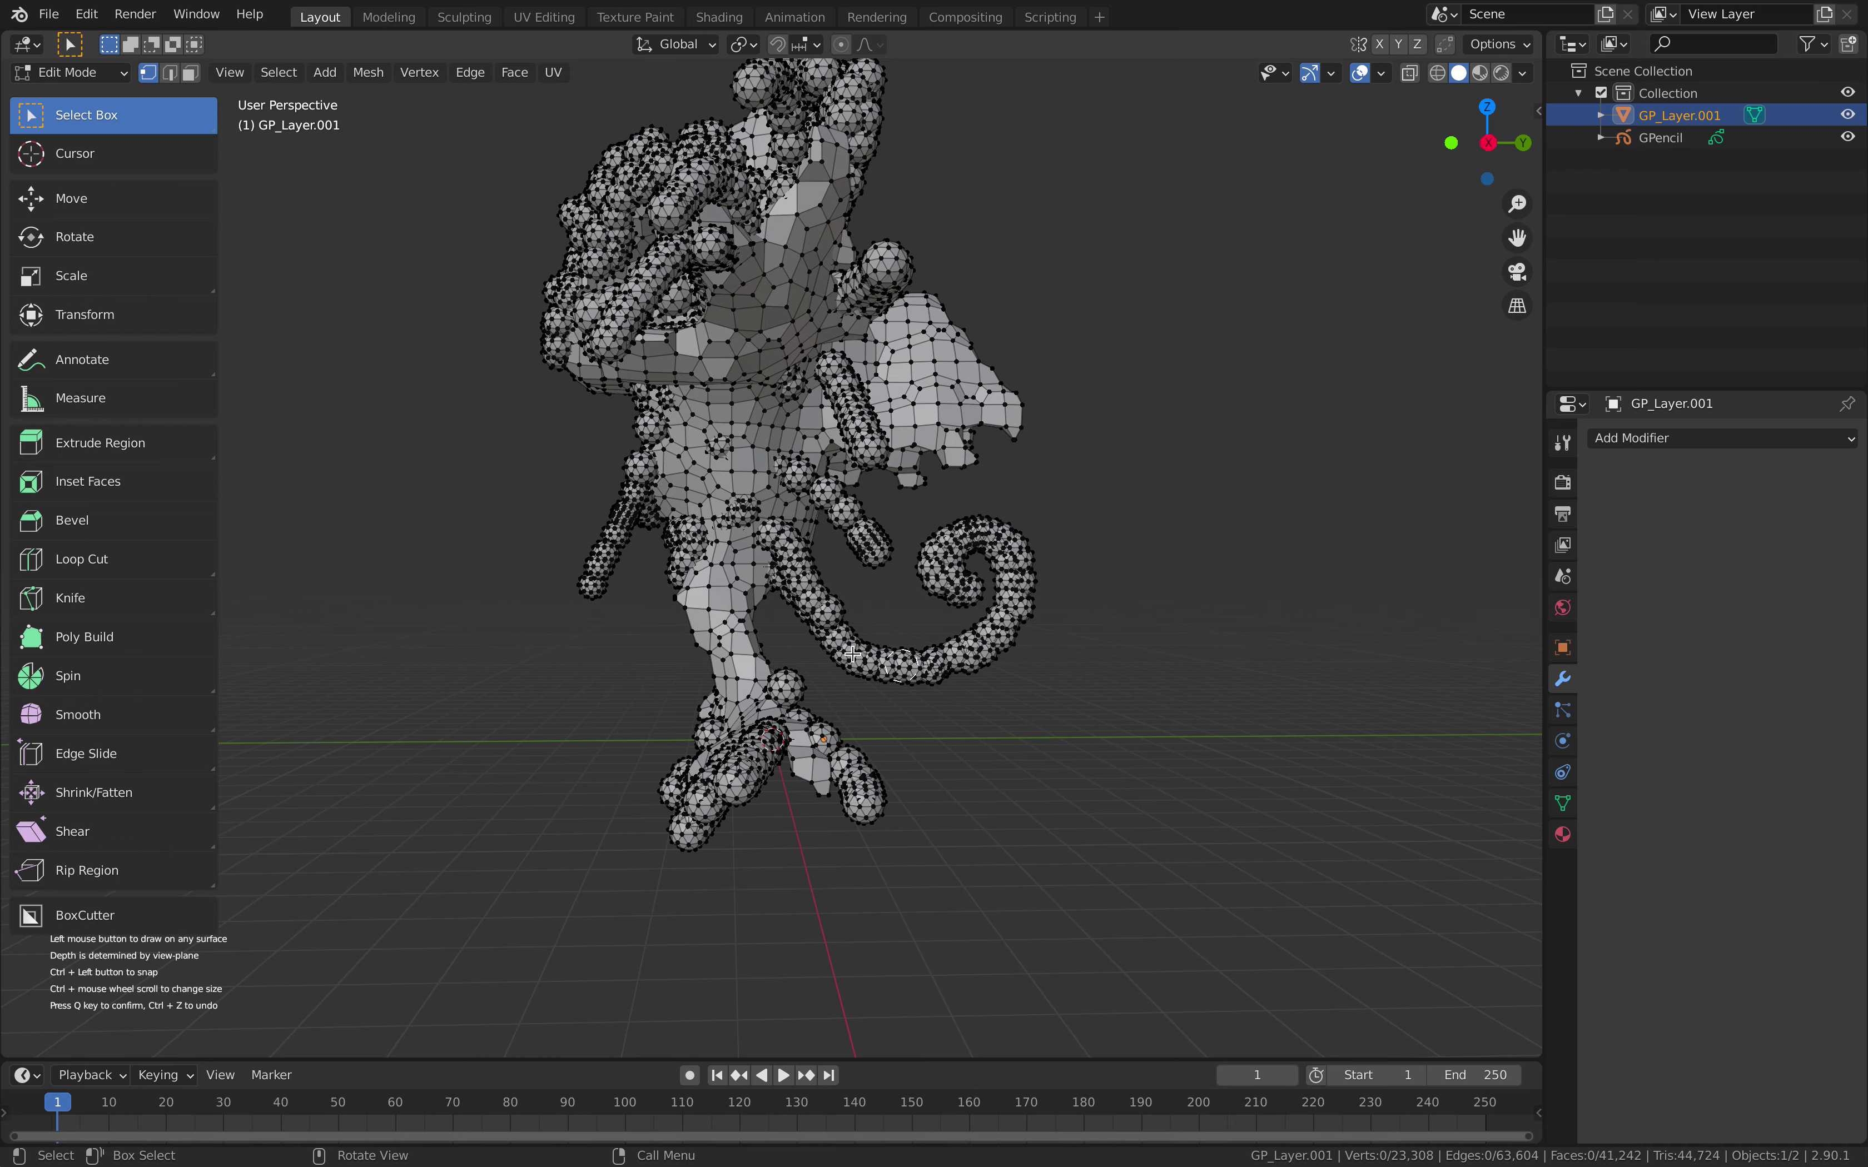
{"action": "middle_click_drag", "start_coordinate": [1179, 423], "coordinate": [894, 410]}
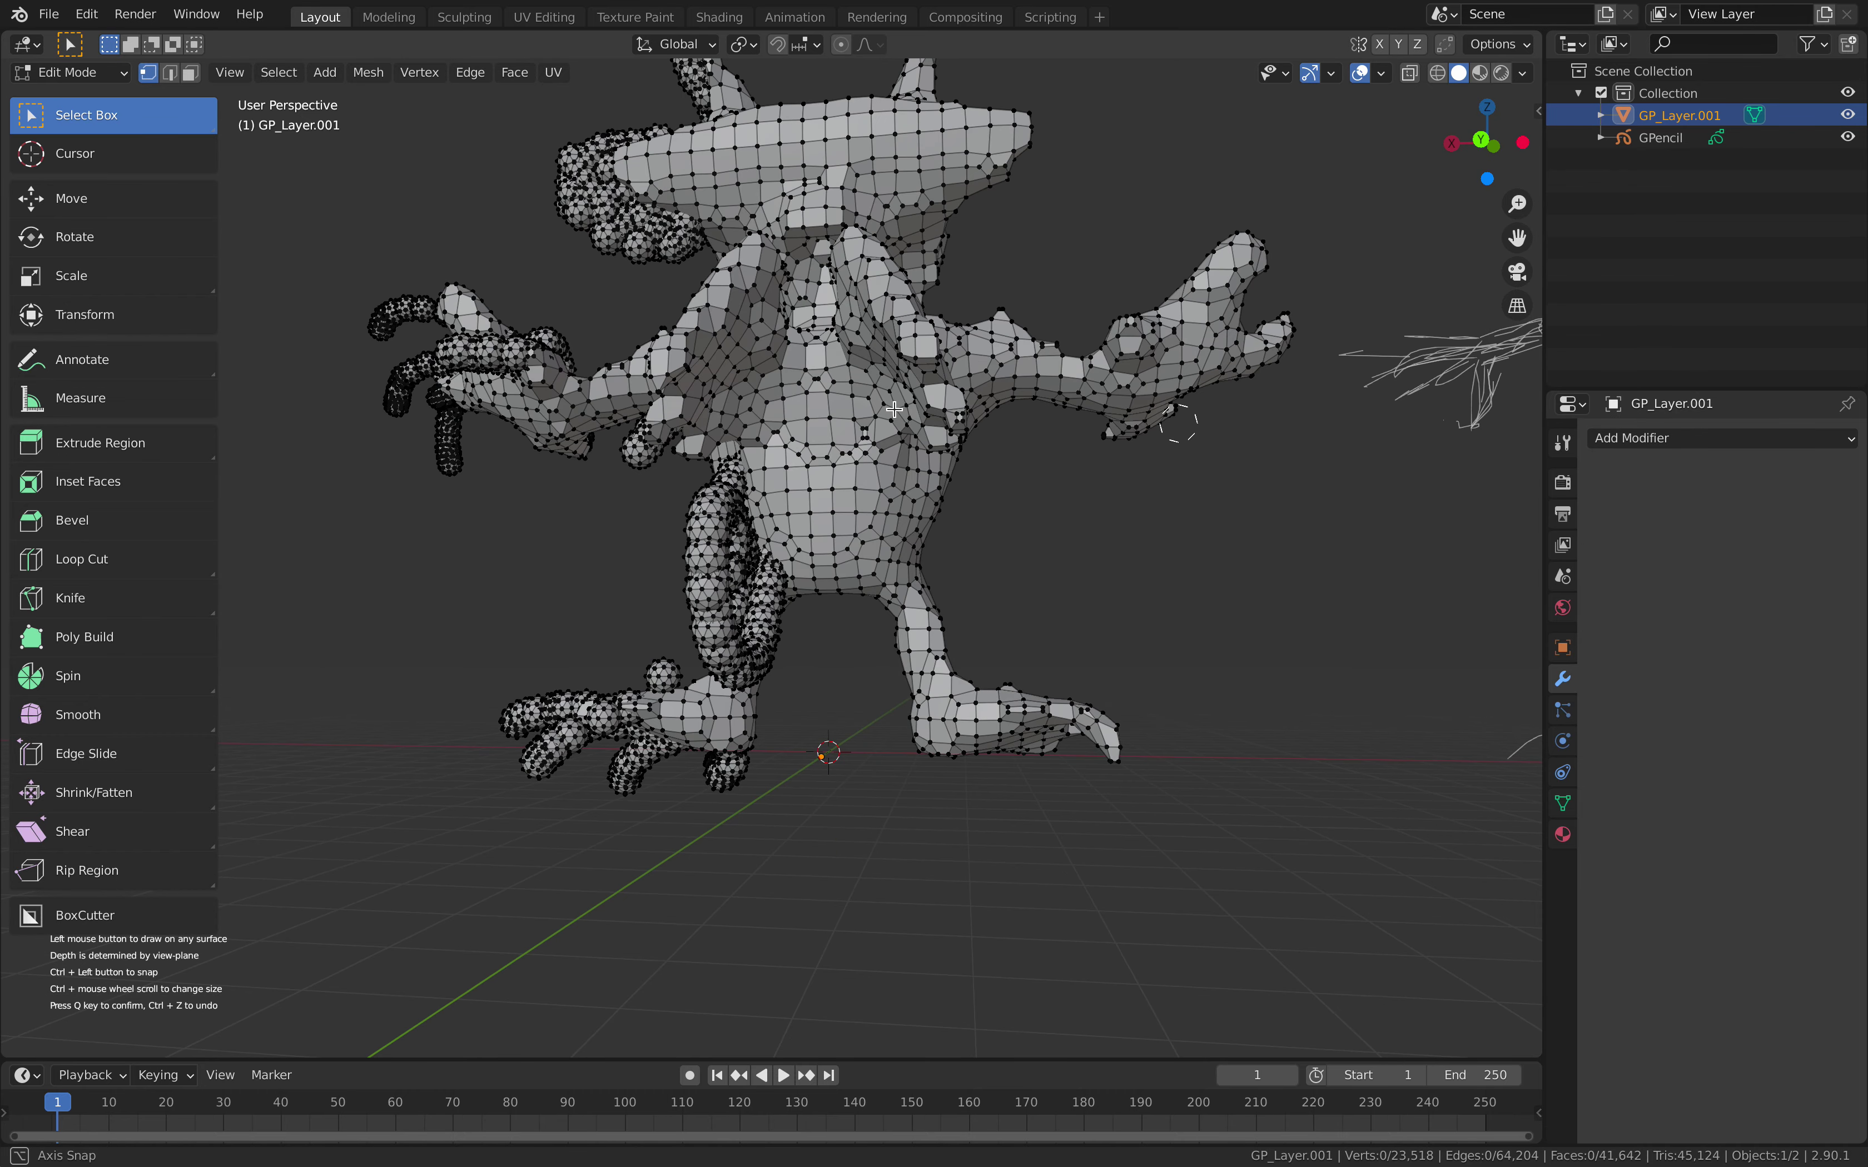
{"action": "middle_click_drag", "start_coordinate": [930, 506], "coordinate": [433, 324]}
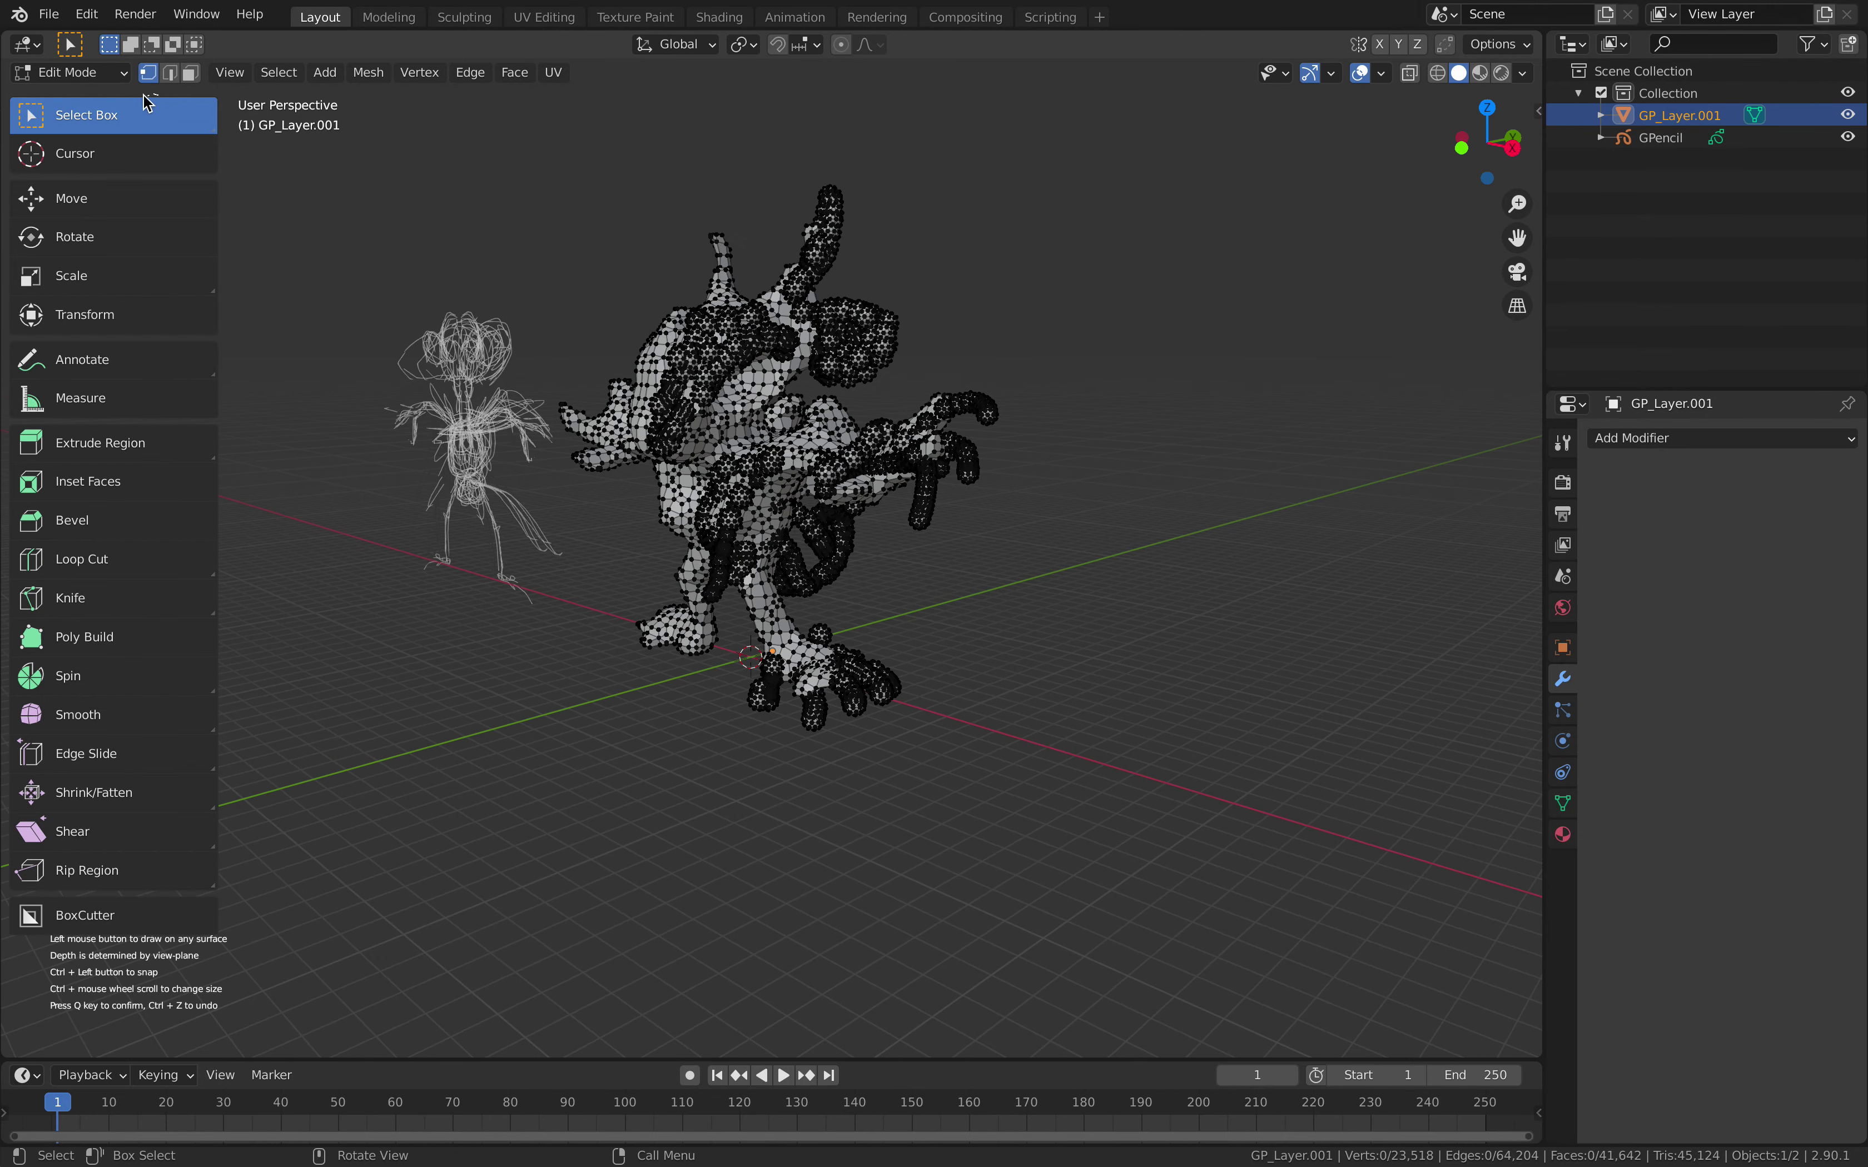
- Return to Object Mode and add a Mirror modifier to the creature with Axis X and Bisect X enabled
{"action": "key", "text": "Tab"}
{"action": "left_click", "coordinate": [1721, 438]}
{"action": "left_click", "coordinate": [1358, 653]}
{"action": "middle_click_drag", "start_coordinate": [1081, 540], "coordinate": [1157, 518]}
{"action": "left_click", "coordinate": [1701, 537]}
{"action": "scroll", "coordinate": [1285, 506], "scroll_direction": "up", "scroll_amount": 3}
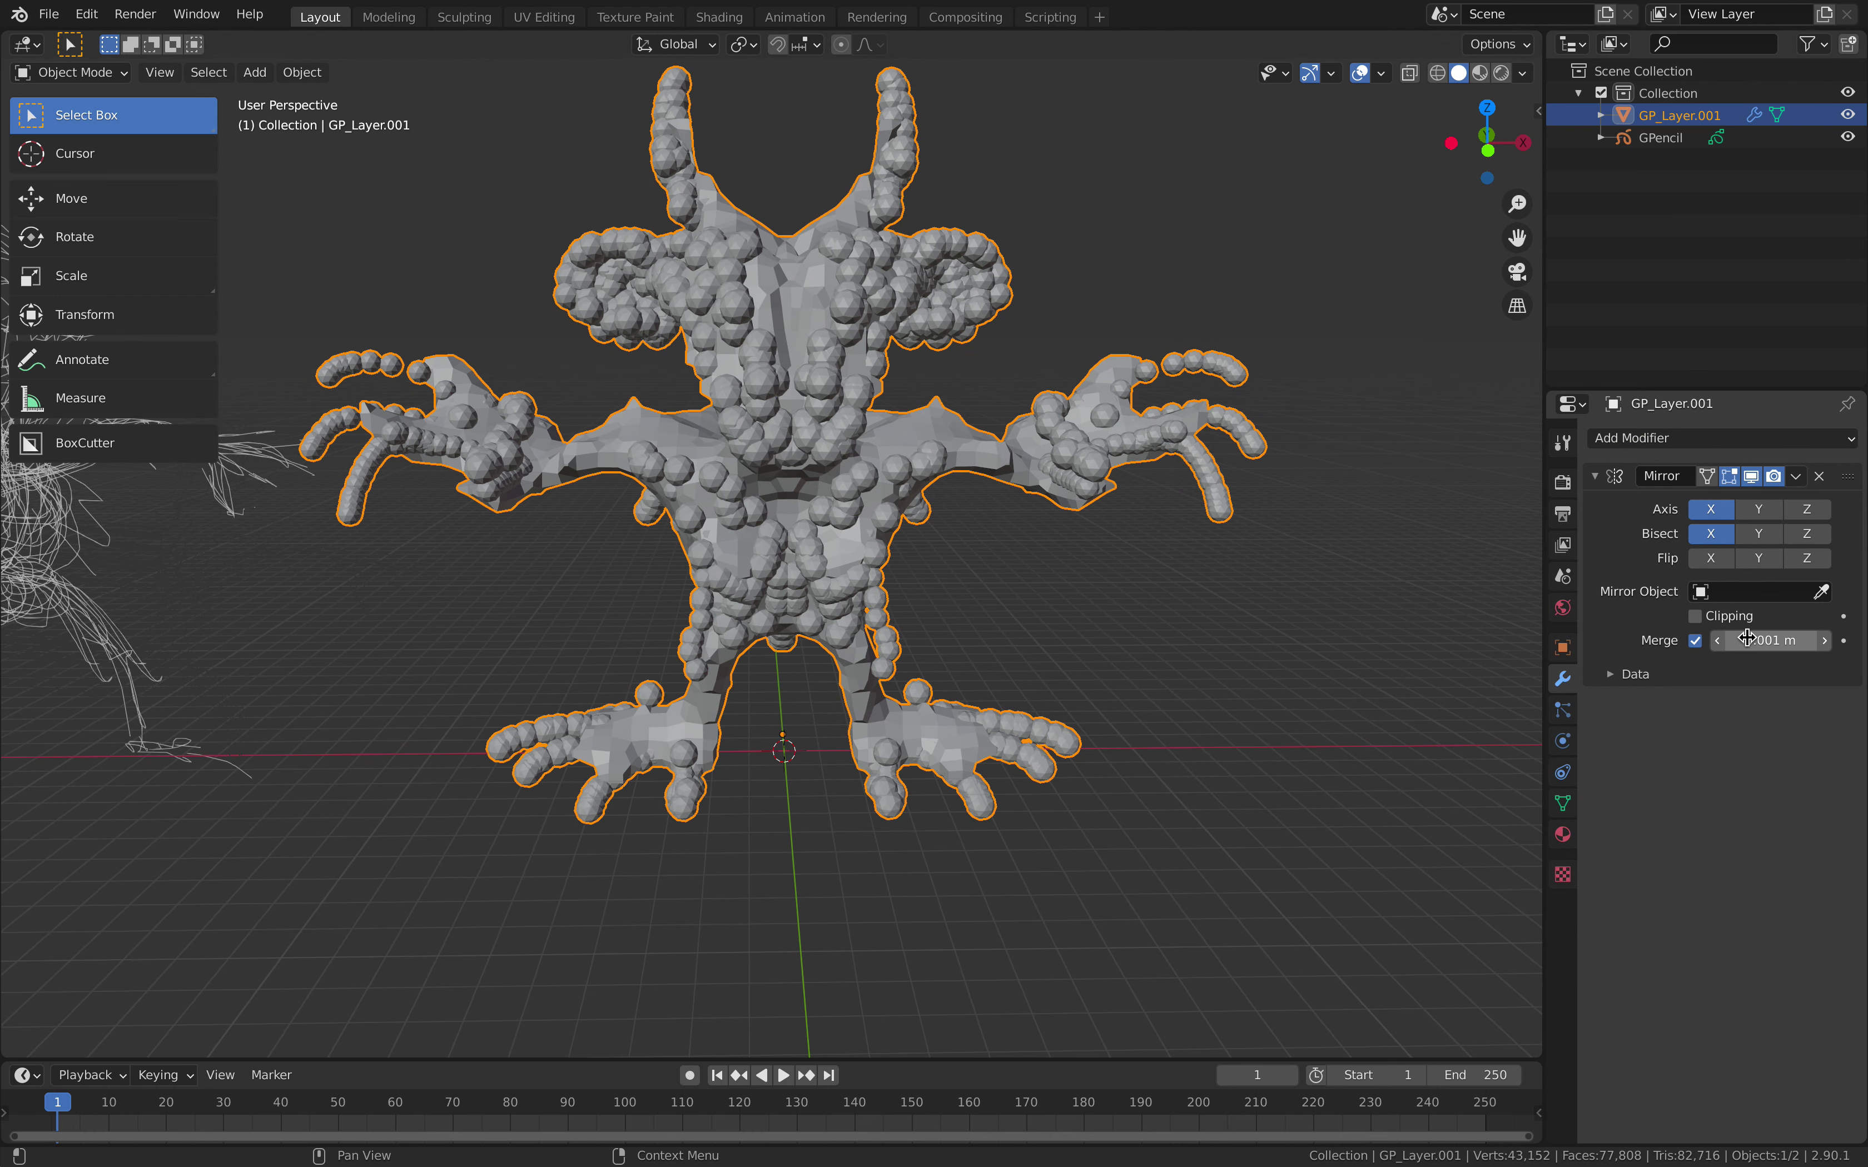
- Add a voxel Remesh modifier below the Mirror modifier and set its voxel size to 0.192 m
{"action": "left_click", "coordinate": [1720, 441]}
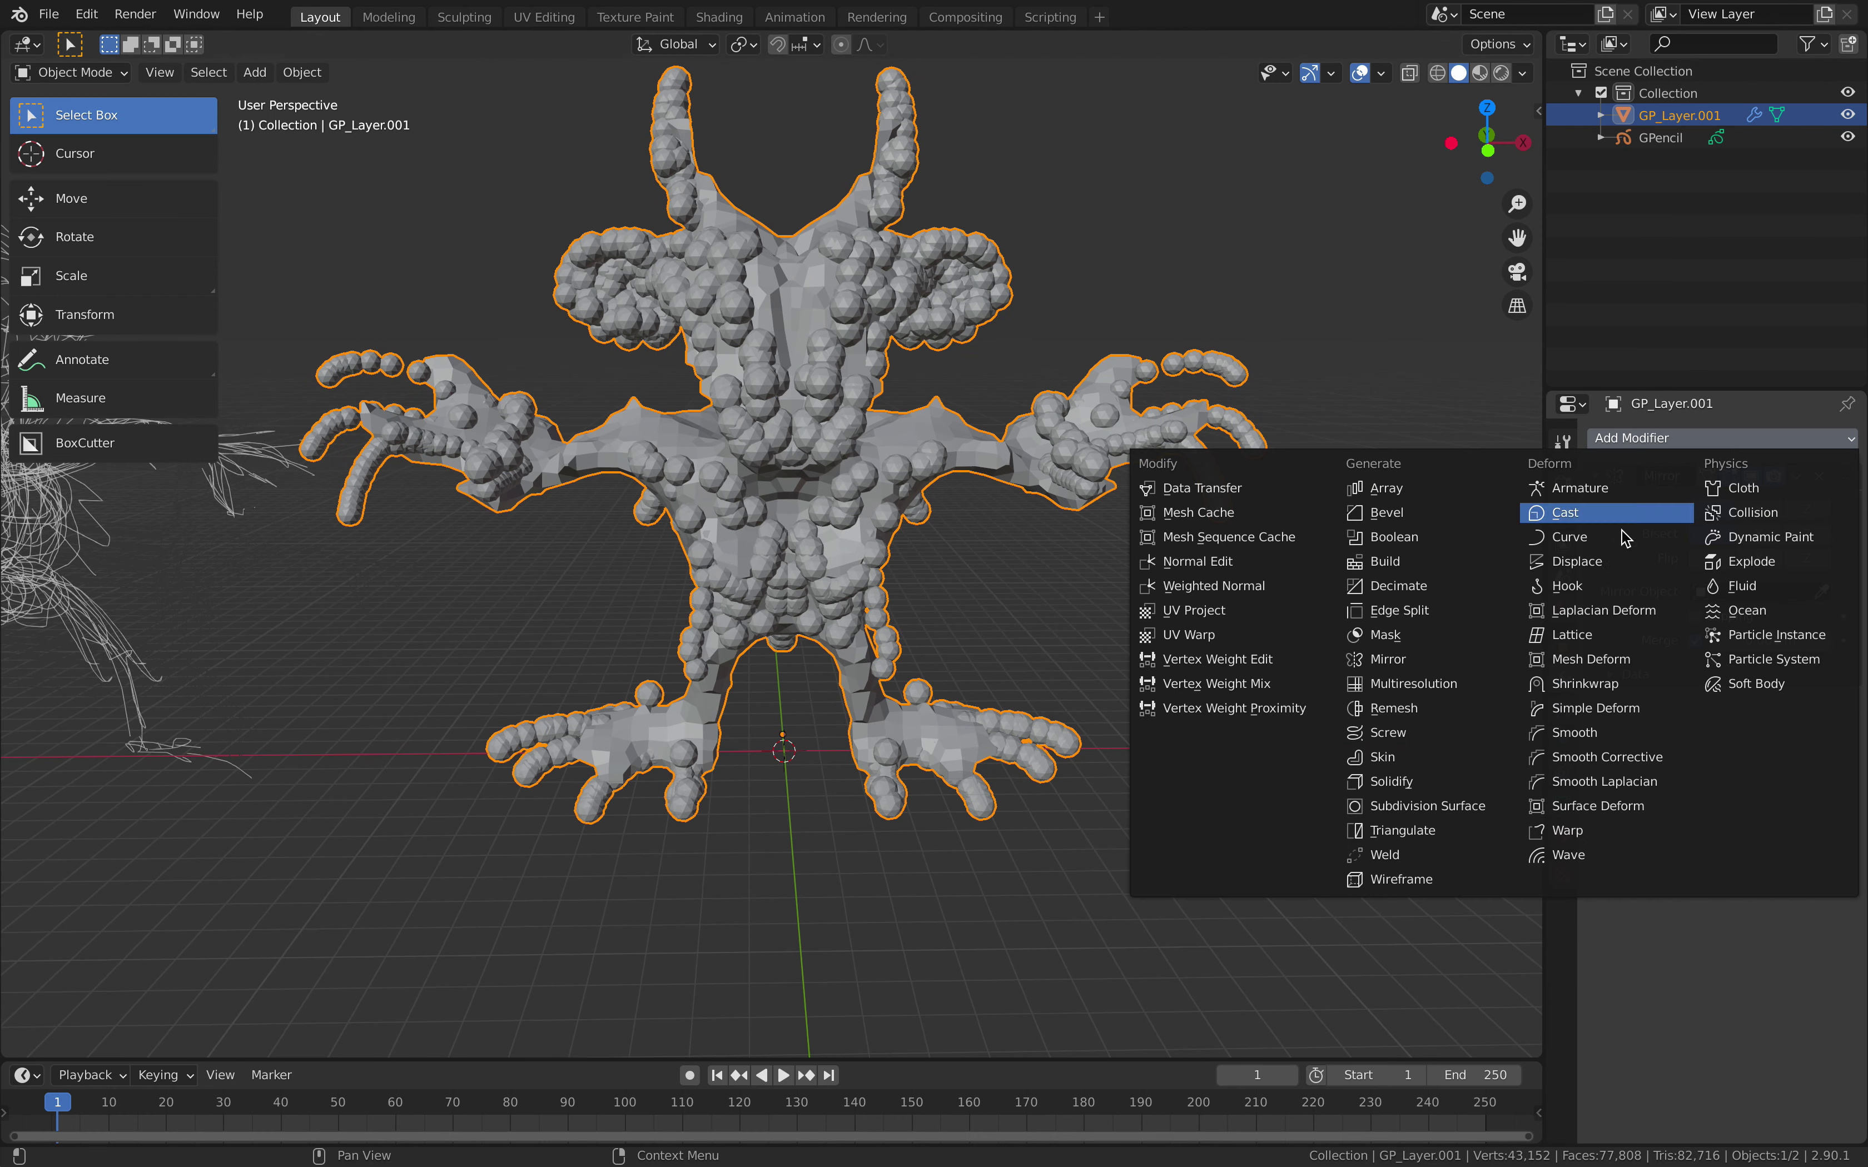
{"action": "left_click", "coordinate": [1464, 719]}
{"action": "middle_click_drag", "start_coordinate": [1042, 583], "coordinate": [1096, 587]}
{"action": "left_click", "coordinate": [1751, 766]}
{"action": "key", "text": "Return"}
{"action": "middle_click_drag", "start_coordinate": [1343, 695], "coordinate": [1413, 699]}
{"action": "mouse_move", "coordinate": [1758, 766]}
{"action": "left_mouse_down"}
{"action": "mouse_move", "coordinate": [1774, 766]}
{"action": "mouse_move", "coordinate": [1751, 766]}
{"action": "left_mouse_up"}
{"action": "middle_click_drag", "start_coordinate": [1414, 629], "coordinate": [1394, 514]}
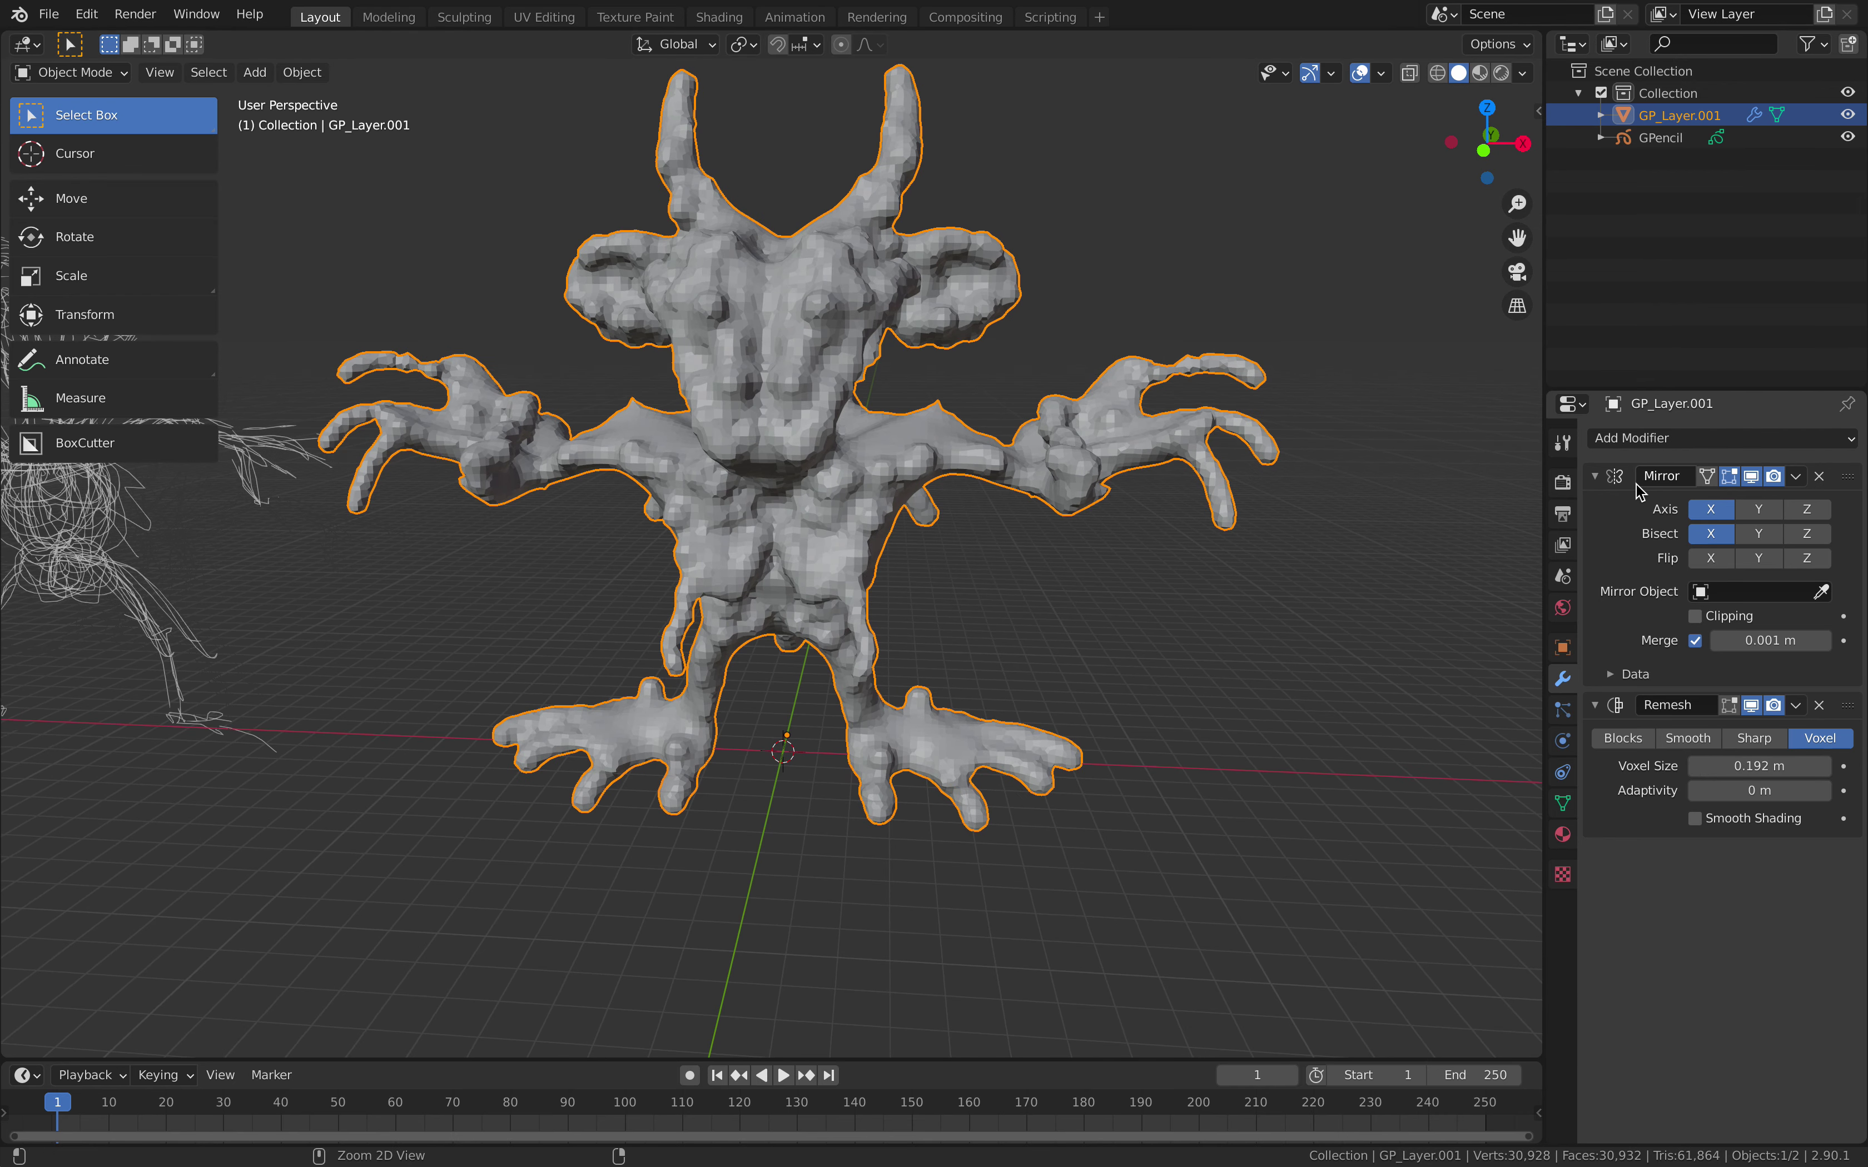
- Apply the Mirror and Remesh modifiers and shade the creature smooth
{"action": "key", "text": "ctrl+a"}
{"action": "key", "text": "ctrl+a"}
{"action": "scroll", "coordinate": [1131, 505], "scroll_direction": "down", "scroll_amount": 4}
{"action": "right_click", "coordinate": [976, 500]}
{"action": "left_click", "coordinate": [976, 506]}
{"action": "middle_click_drag", "start_coordinate": [956, 513], "coordinate": [788, 517]}
- Move the GPencil sketch about 3.1 m in the negative X direction, away from the solid creature
{"action": "left_click", "coordinate": [1647, 145]}
{"action": "key", "text": "g"}
{"action": "key", "text": "x"}
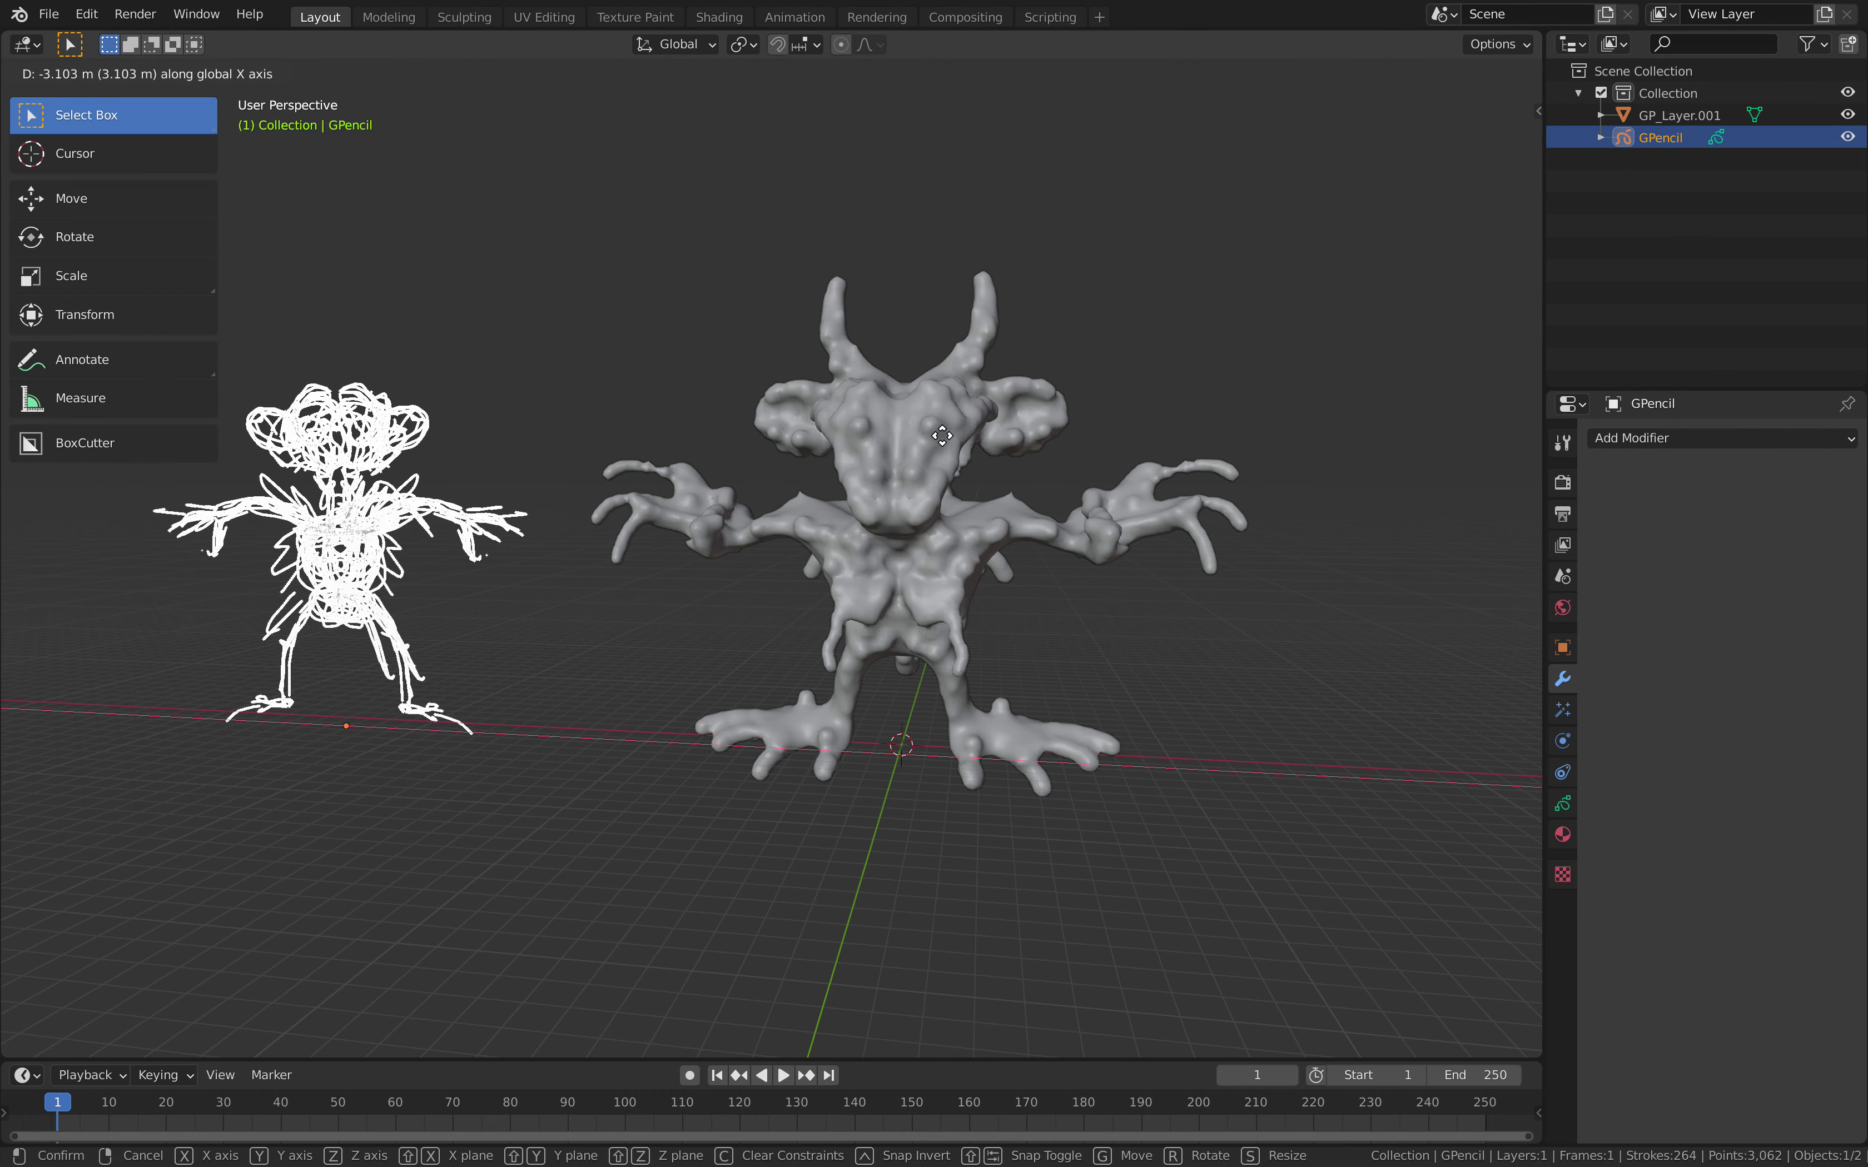
{"action": "left_click", "coordinate": [945, 429]}
{"action": "left_click", "coordinate": [1176, 295]}
{"action": "middle_click_drag", "start_coordinate": [1057, 411], "coordinate": [1098, 421]}
- Save monkeyalien_001.blend and save the scene again as a separate file with Save As
{"action": "key", "text": "super+s"}
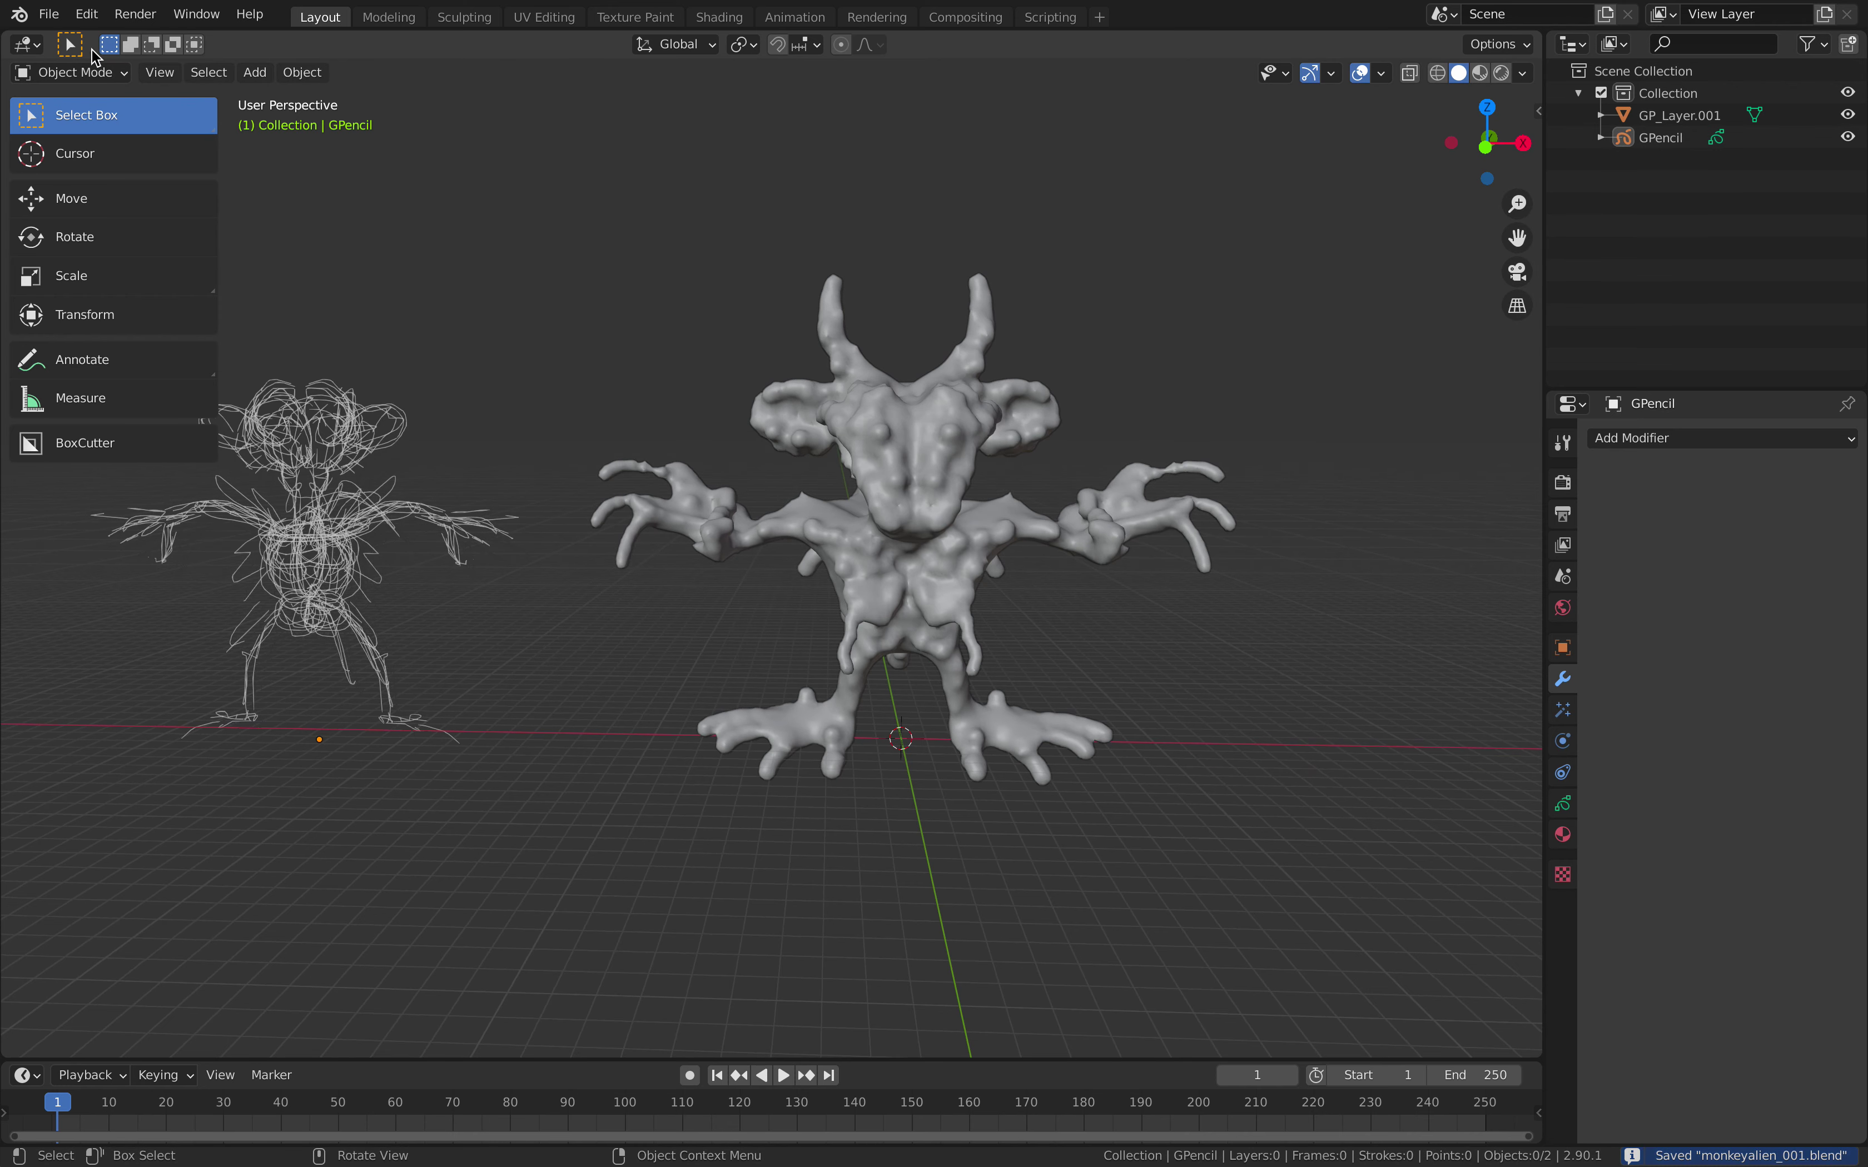
{"action": "left_click", "coordinate": [48, 14]}
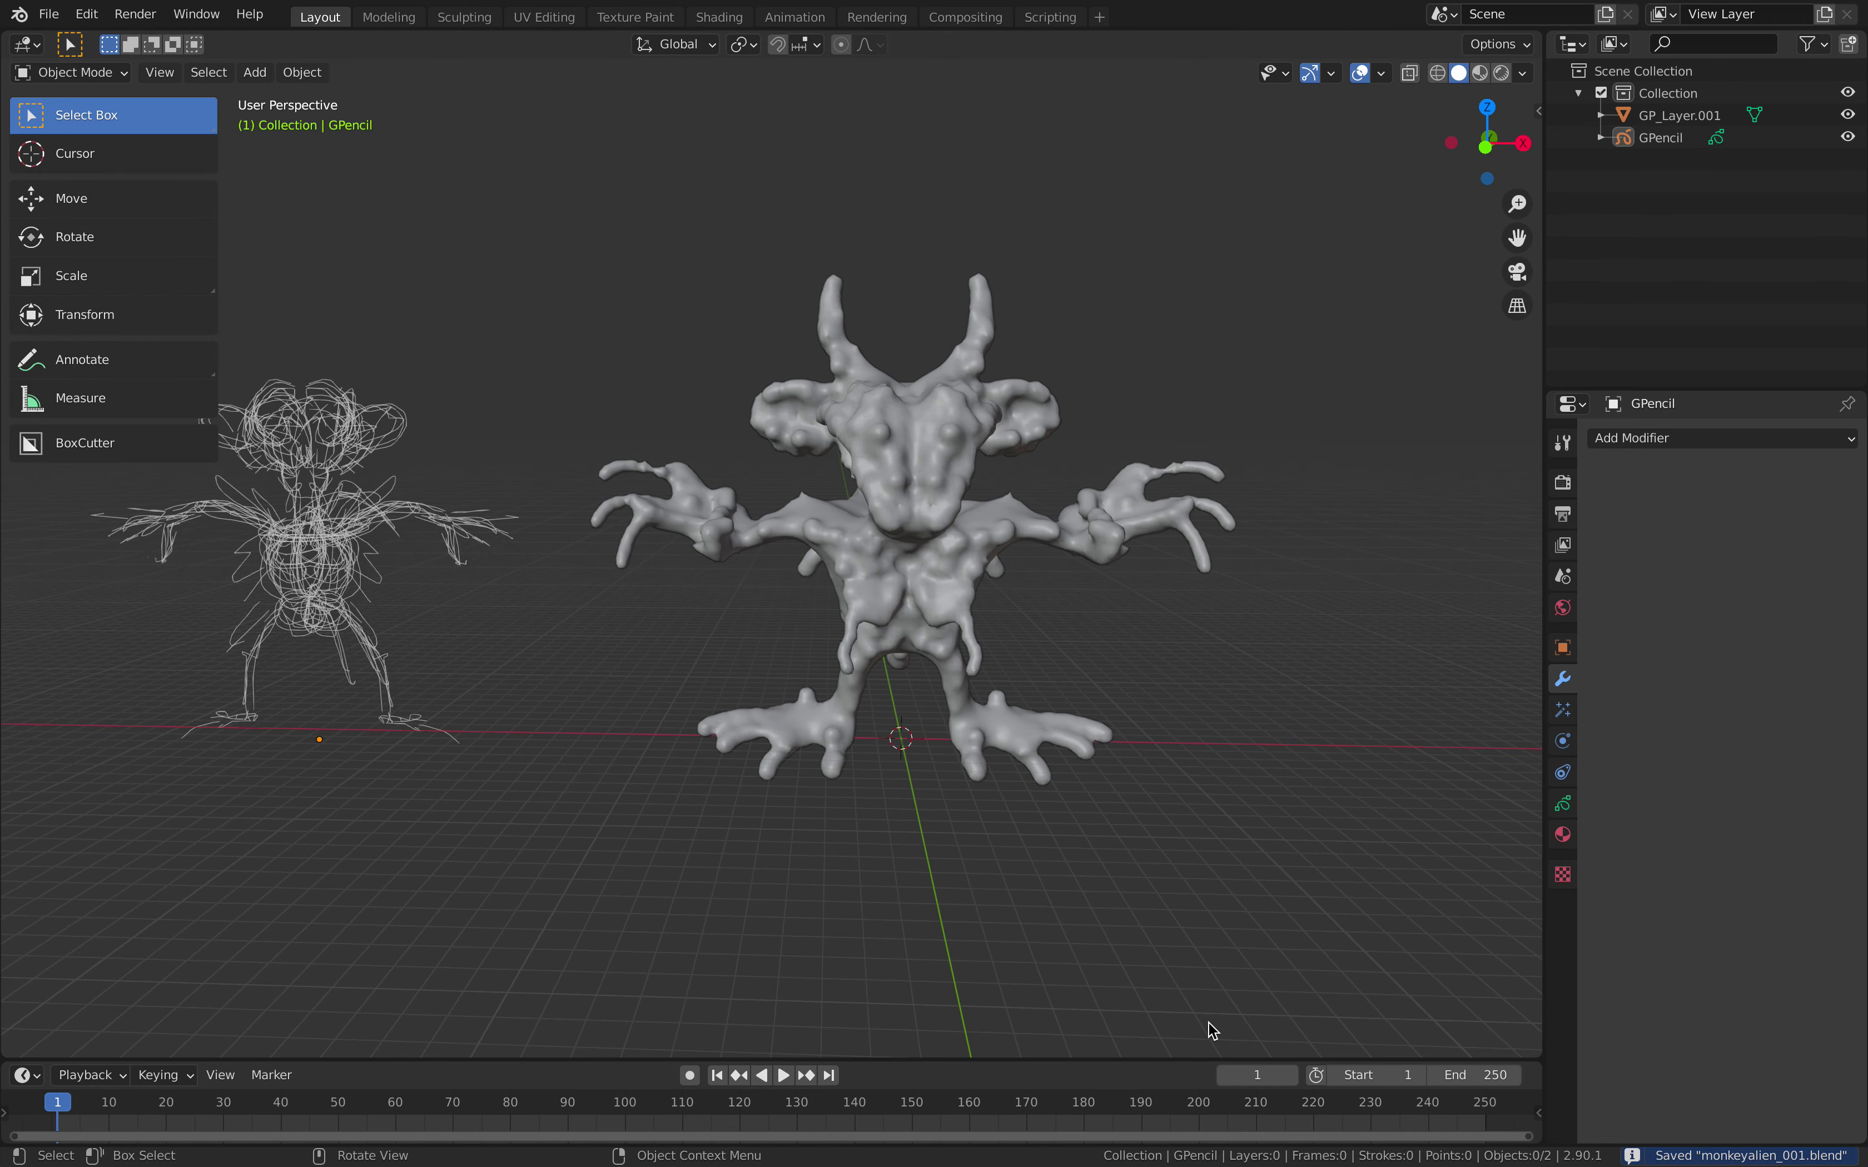
{"action": "key", "text": "shift+super+s"}
{"action": "left_click", "coordinate": [1183, 1076]}
{"action": "left_click", "coordinate": [1416, 1071]}
- Put the creature mesh into Sculpt Mode, set the Draw brush radius to 101 px, and try a stroke on the face
{"action": "middle_click_drag", "start_coordinate": [1090, 529], "coordinate": [764, 540]}
{"action": "mouse_move", "coordinate": [981, 633]}
{"action": "middle_mouse_down"}
{"action": "mouse_move", "coordinate": [714, 657]}
{"action": "mouse_move", "coordinate": [993, 655]}
{"action": "mouse_move", "coordinate": [997, 374]}
{"action": "mouse_move", "coordinate": [1075, 371]}
{"action": "mouse_move", "coordinate": [1008, 386]}
{"action": "mouse_move", "coordinate": [1022, 368]}
{"action": "mouse_move", "coordinate": [1003, 354]}
{"action": "middle_mouse_up"}
{"action": "left_click", "coordinate": [1001, 346]}
{"action": "key", "text": "KP_Decimal"}
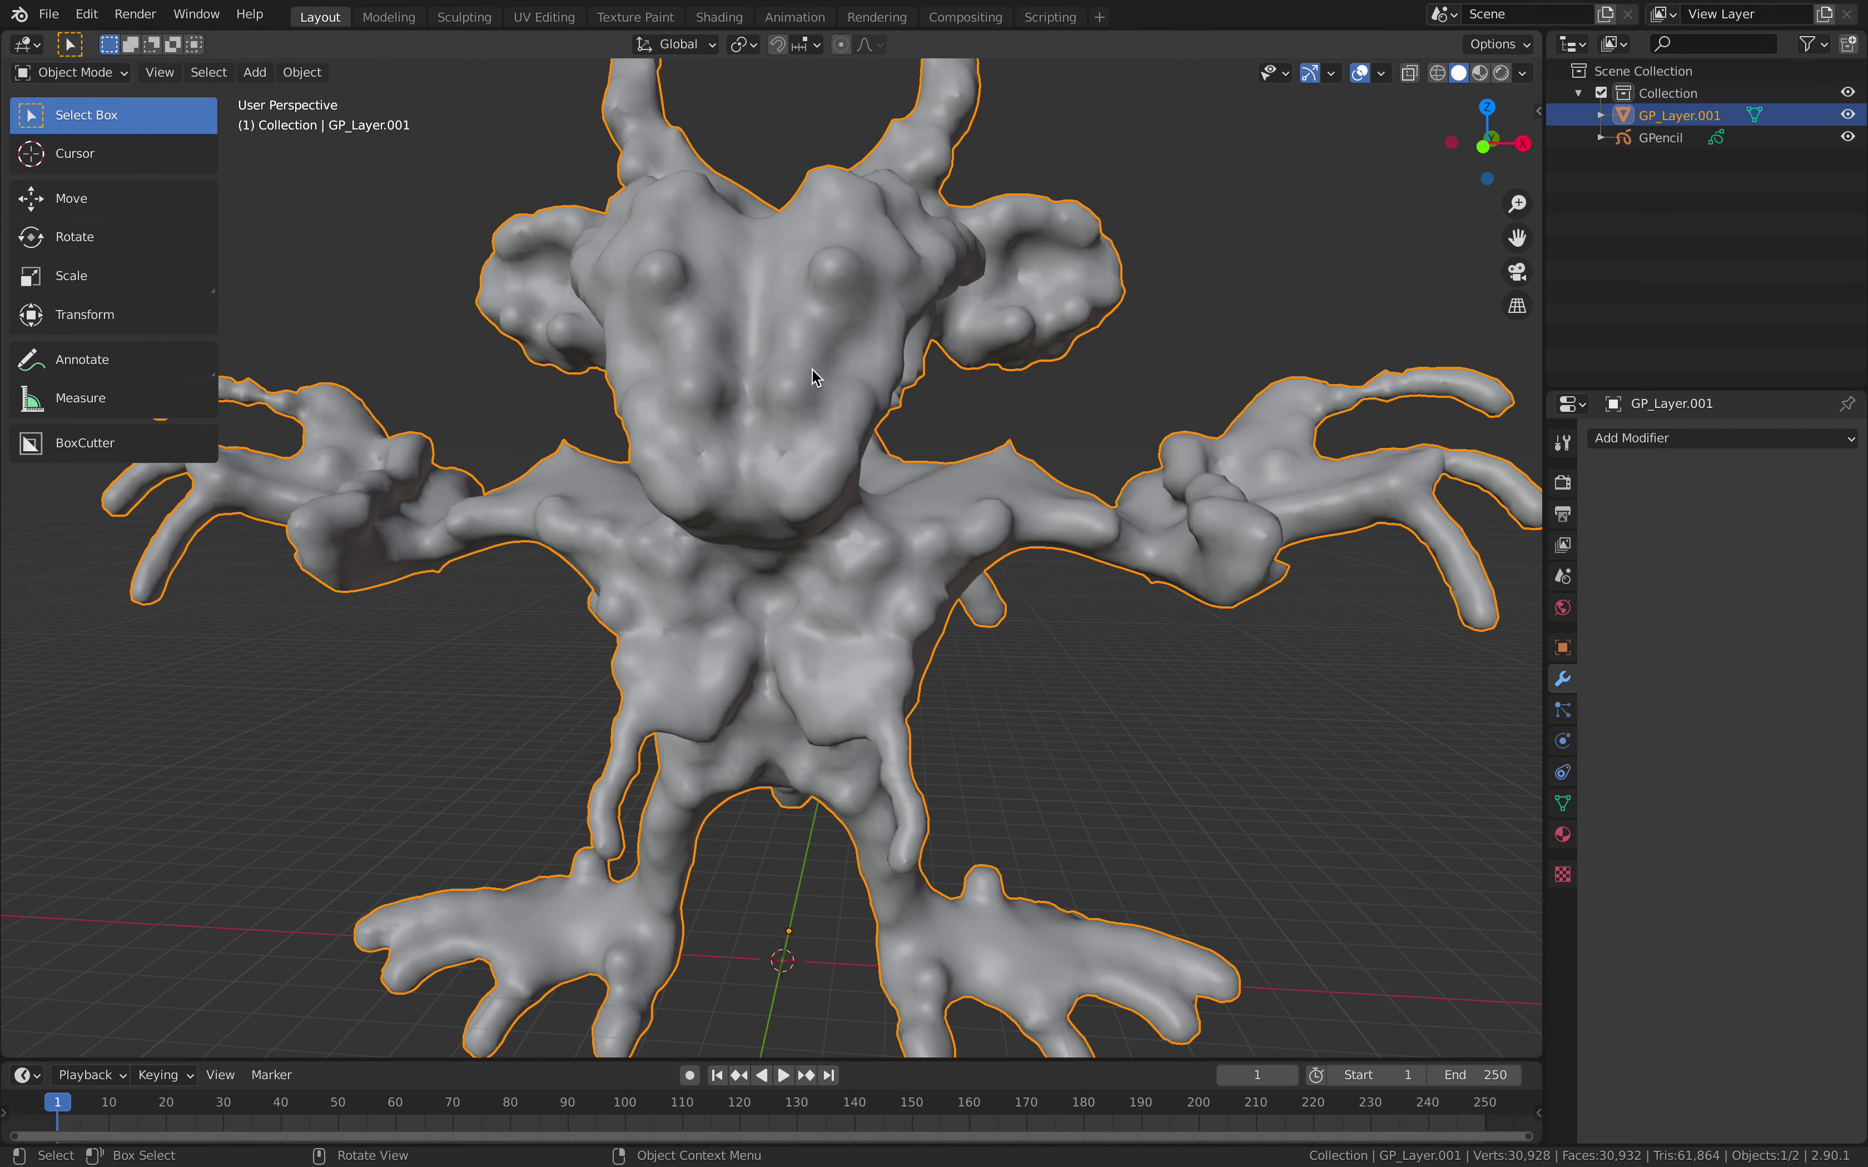
{"action": "left_click", "coordinate": [125, 73]}
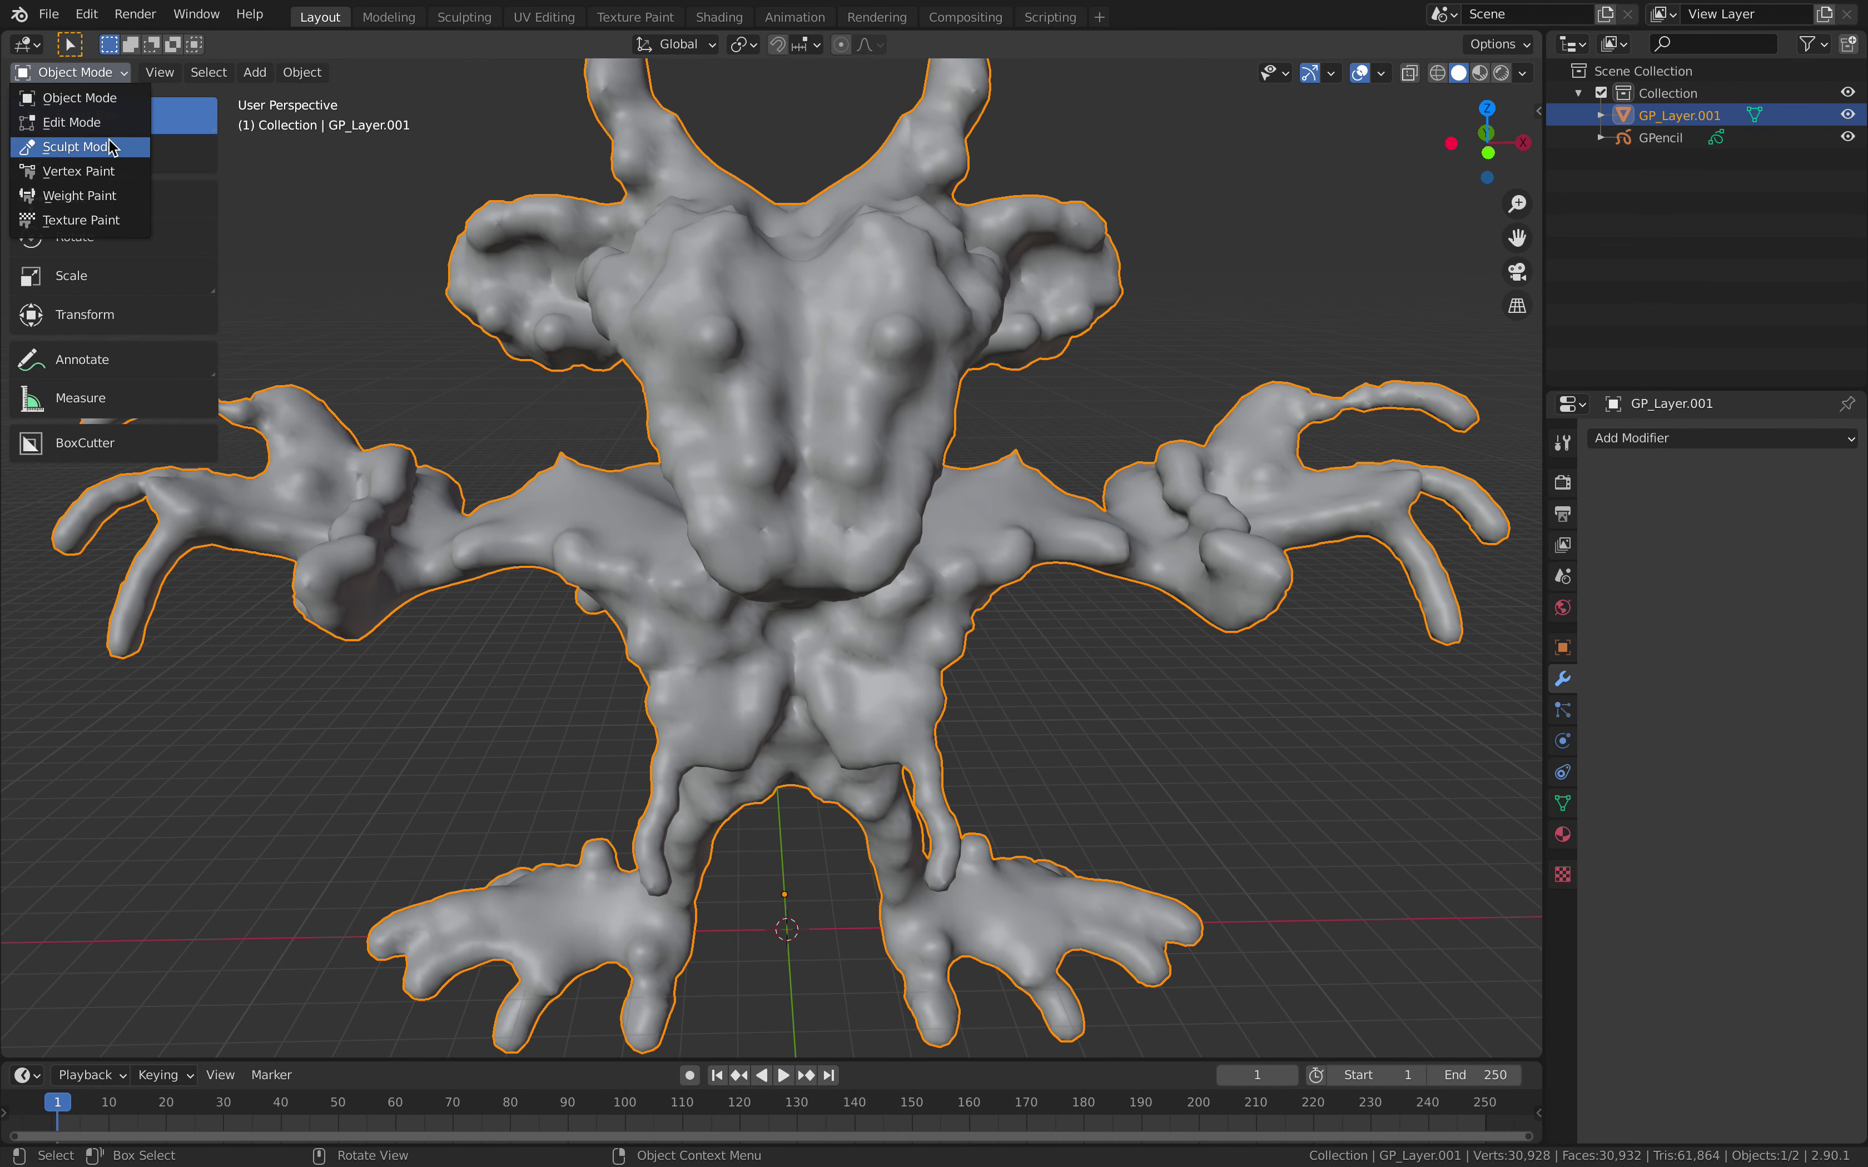
{"action": "left_click", "coordinate": [61, 143]}
{"action": "middle_click_drag", "start_coordinate": [841, 363], "coordinate": [879, 388]}
{"action": "left_click_drag", "start_coordinate": [339, 45], "coordinate": [337, 45]}
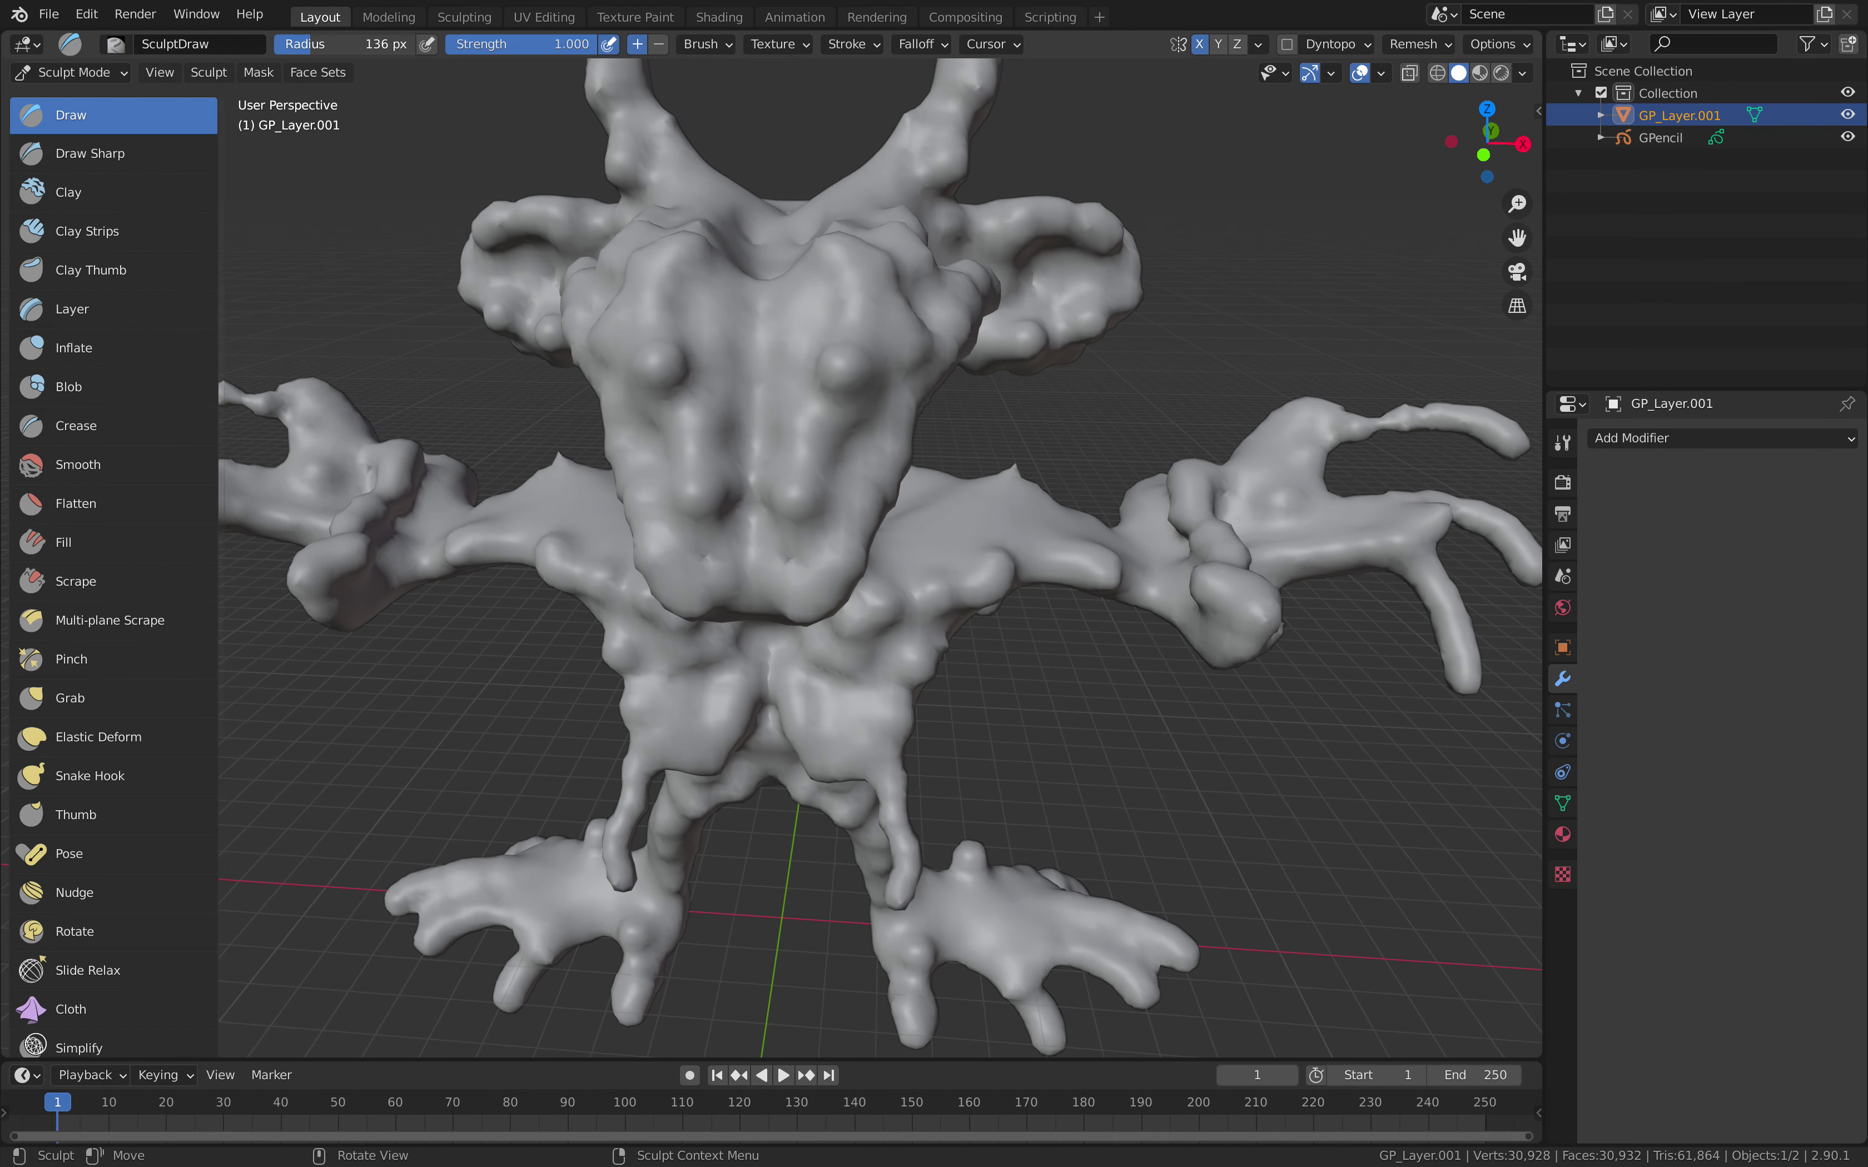
{"action": "scroll", "coordinate": [537, 217], "scroll_direction": "up", "scroll_amount": 3}
{"action": "mouse_move", "coordinate": [805, 333]}
{"action": "left_mouse_down"}
{"action": "mouse_move", "coordinate": [838, 284]}
{"action": "mouse_move", "coordinate": [904, 310]}
{"action": "mouse_move", "coordinate": [902, 374]}
{"action": "mouse_move", "coordinate": [846, 405]}
{"action": "left_mouse_up"}
{"action": "mouse_move", "coordinate": [846, 405]}
{"action": "middle_mouse_down"}
{"action": "mouse_move", "coordinate": [846, 384]}
{"action": "mouse_move", "coordinate": [920, 375]}
{"action": "mouse_move", "coordinate": [869, 372]}
{"action": "mouse_move", "coordinate": [867, 332]}
{"action": "middle_mouse_up"}
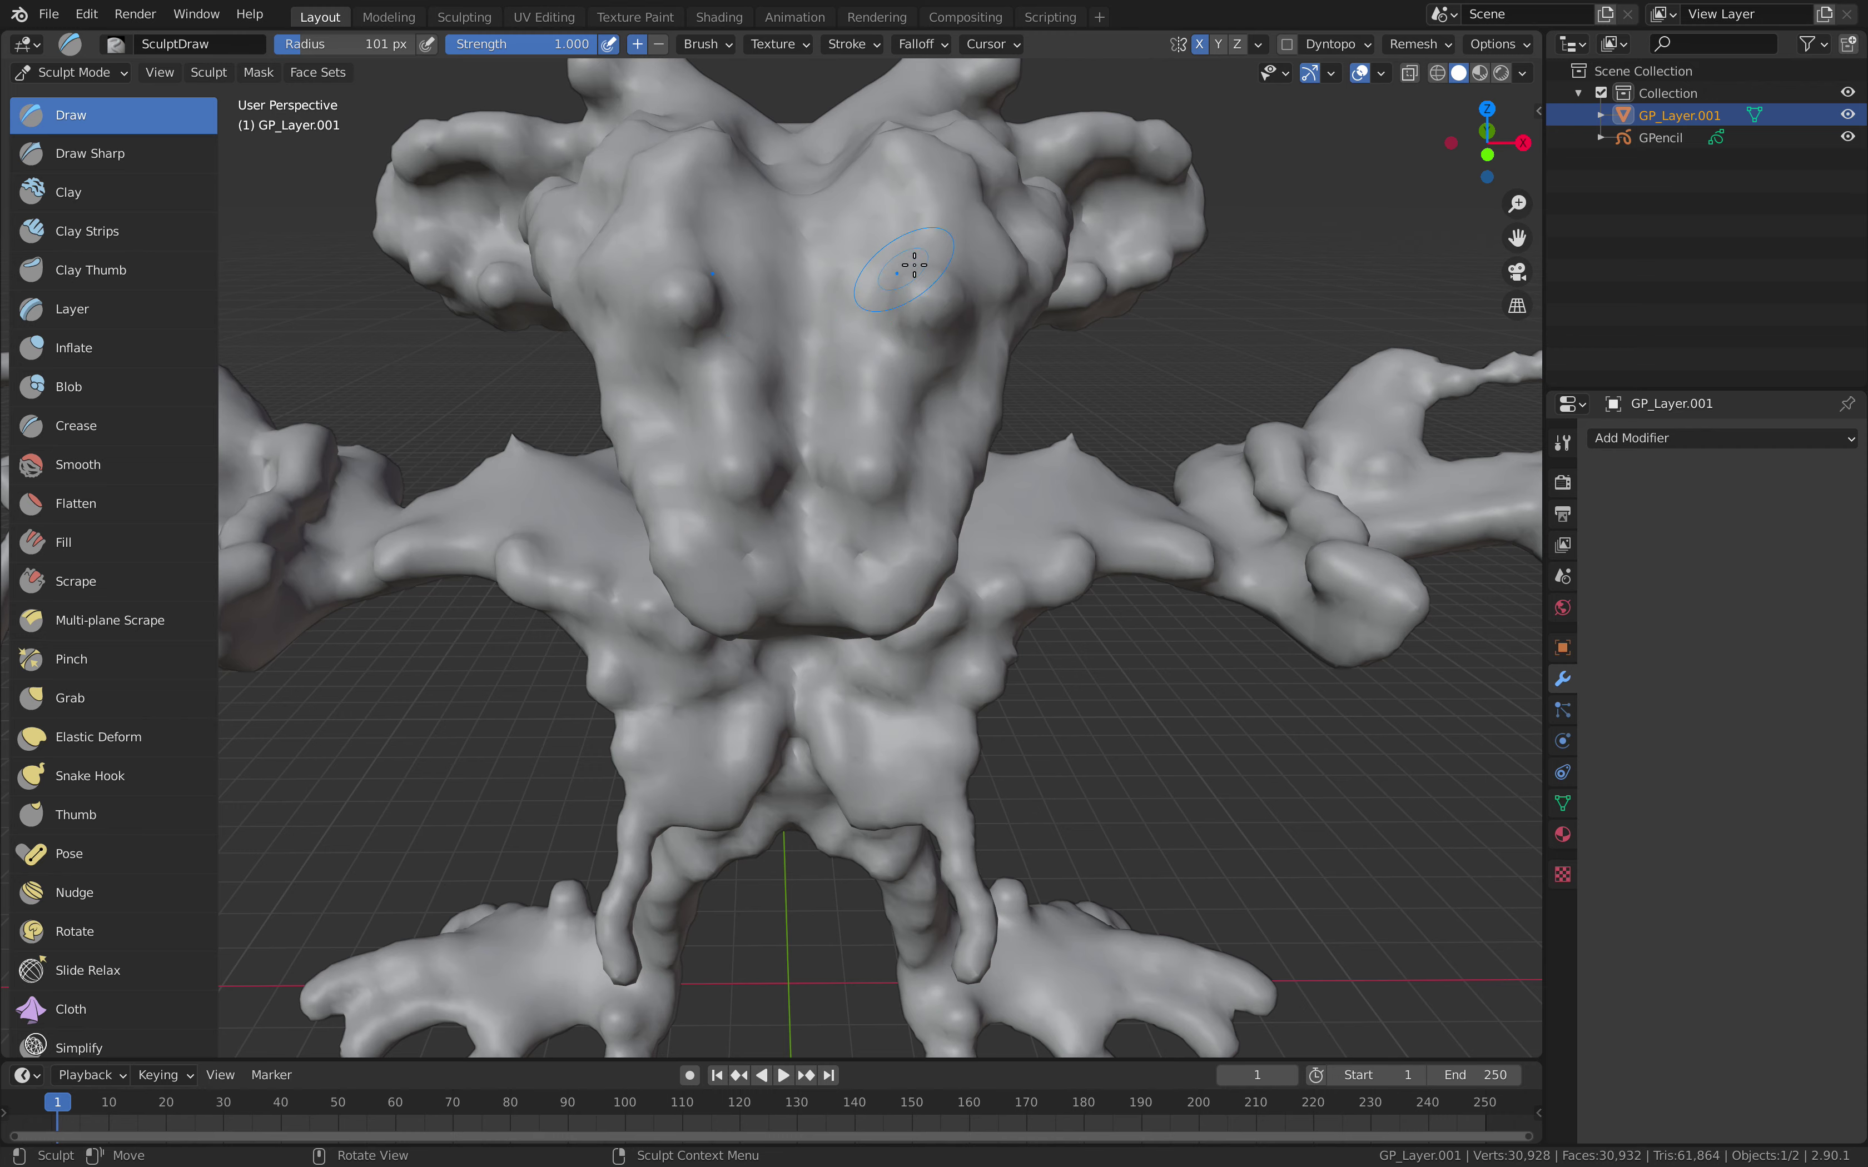
- Return to Object Mode and inspect the creature's mesh density in wireframe shading
{"action": "left_click", "coordinate": [73, 72]}
{"action": "left_click", "coordinate": [61, 96]}
{"action": "key", "text": "z"}
{"action": "left_click", "coordinate": [733, 258]}
{"action": "key", "text": "z"}
{"action": "left_click", "coordinate": [974, 298]}
{"action": "scroll", "coordinate": [963, 317], "scroll_direction": "down", "scroll_amount": 2}
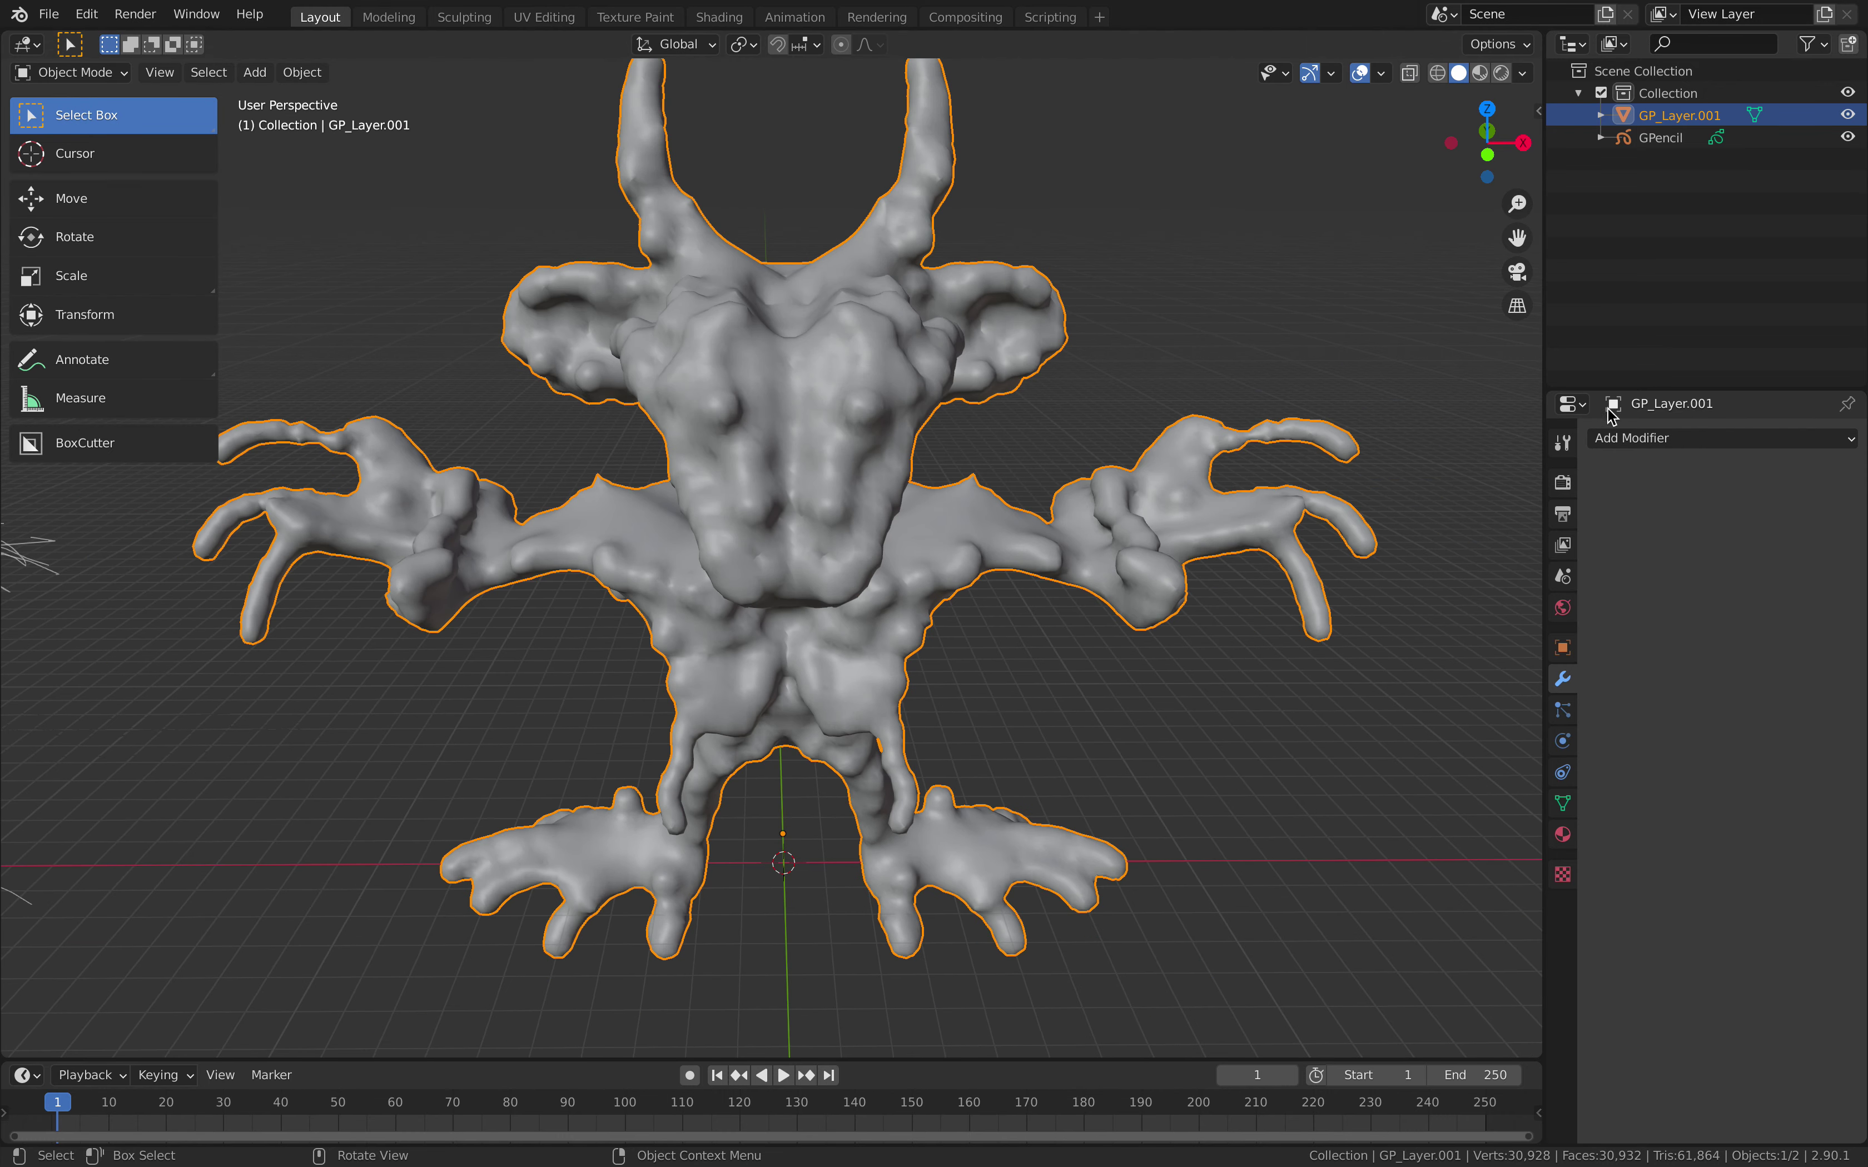
- Add a Multiresolution modifier to the creature, subdivide it once, and return to Sculpt Mode
{"action": "left_click", "coordinate": [1684, 439]}
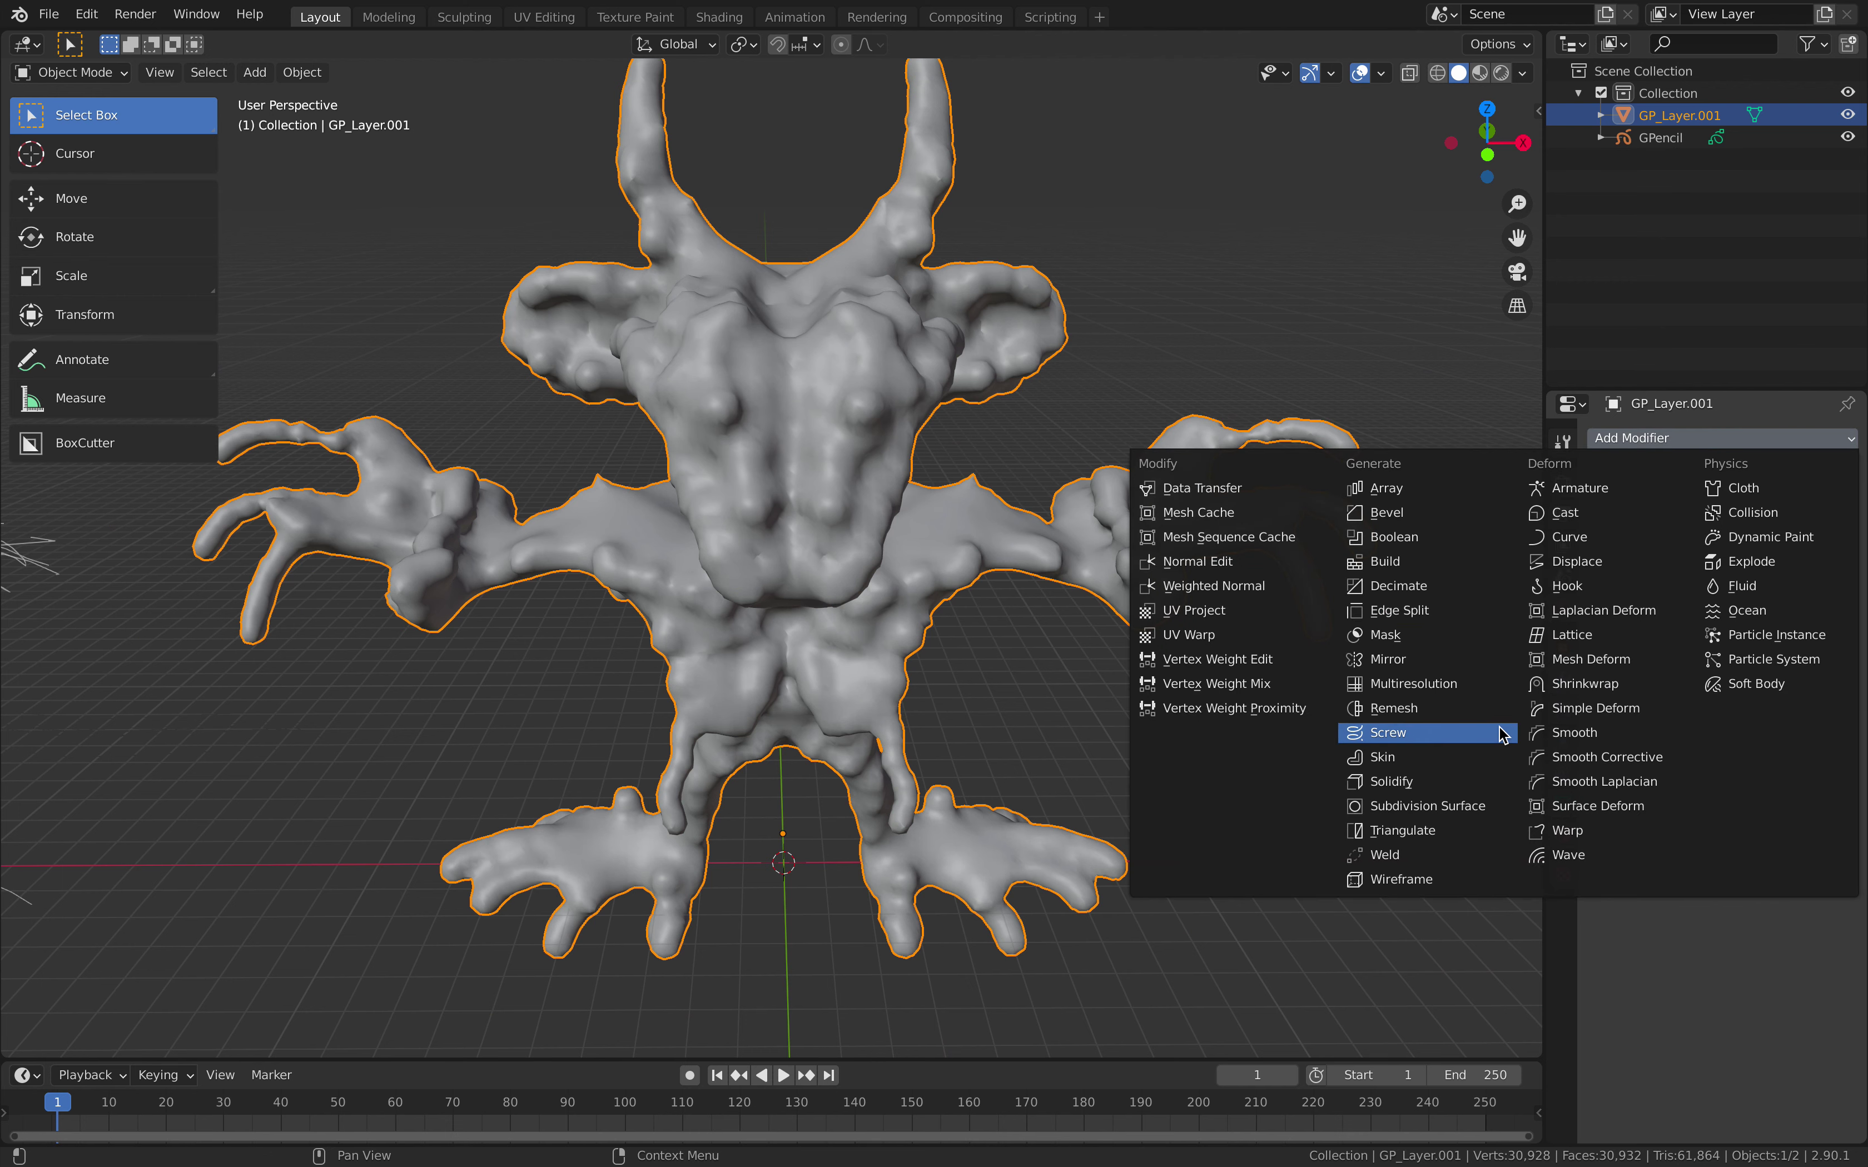
{"action": "left_click", "coordinate": [1470, 684]}
{"action": "left_click", "coordinate": [1718, 651]}
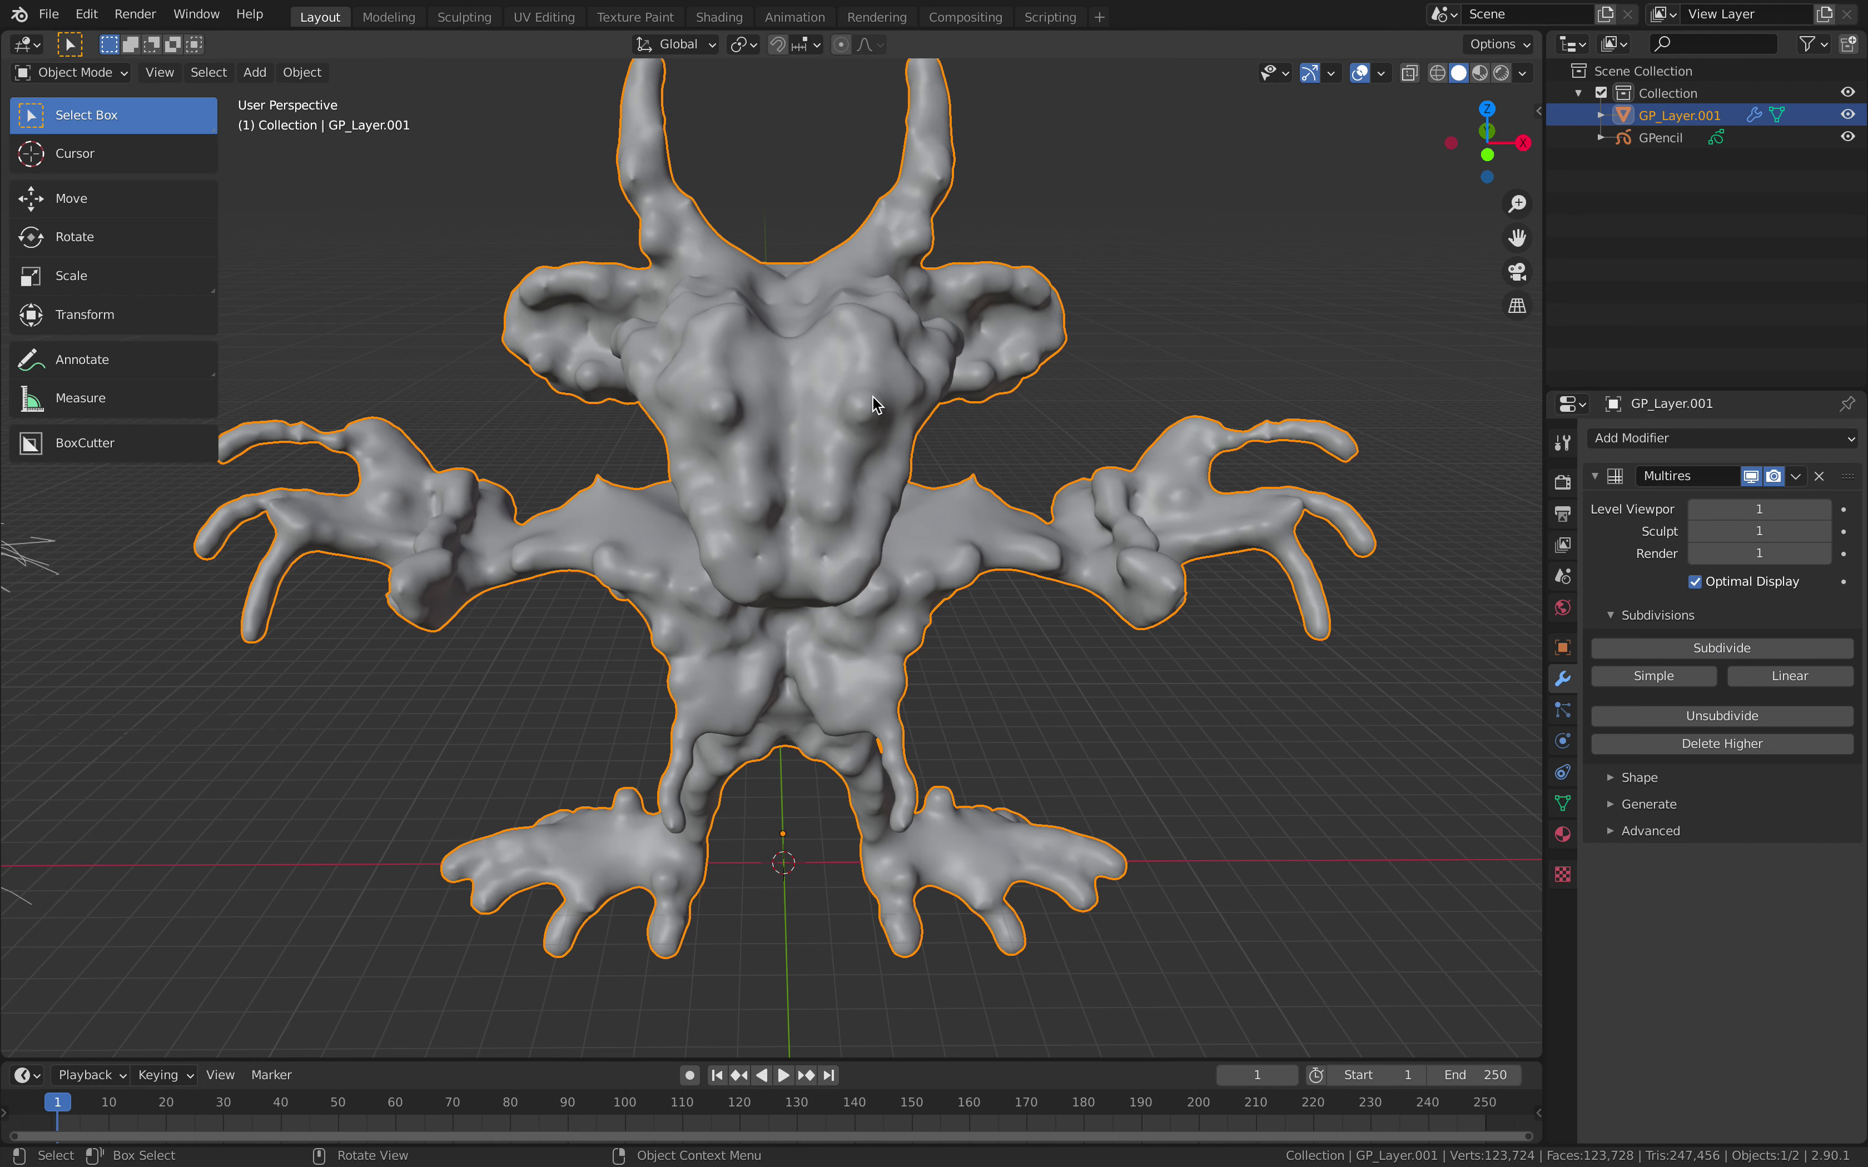
{"action": "left_click", "coordinate": [100, 77]}
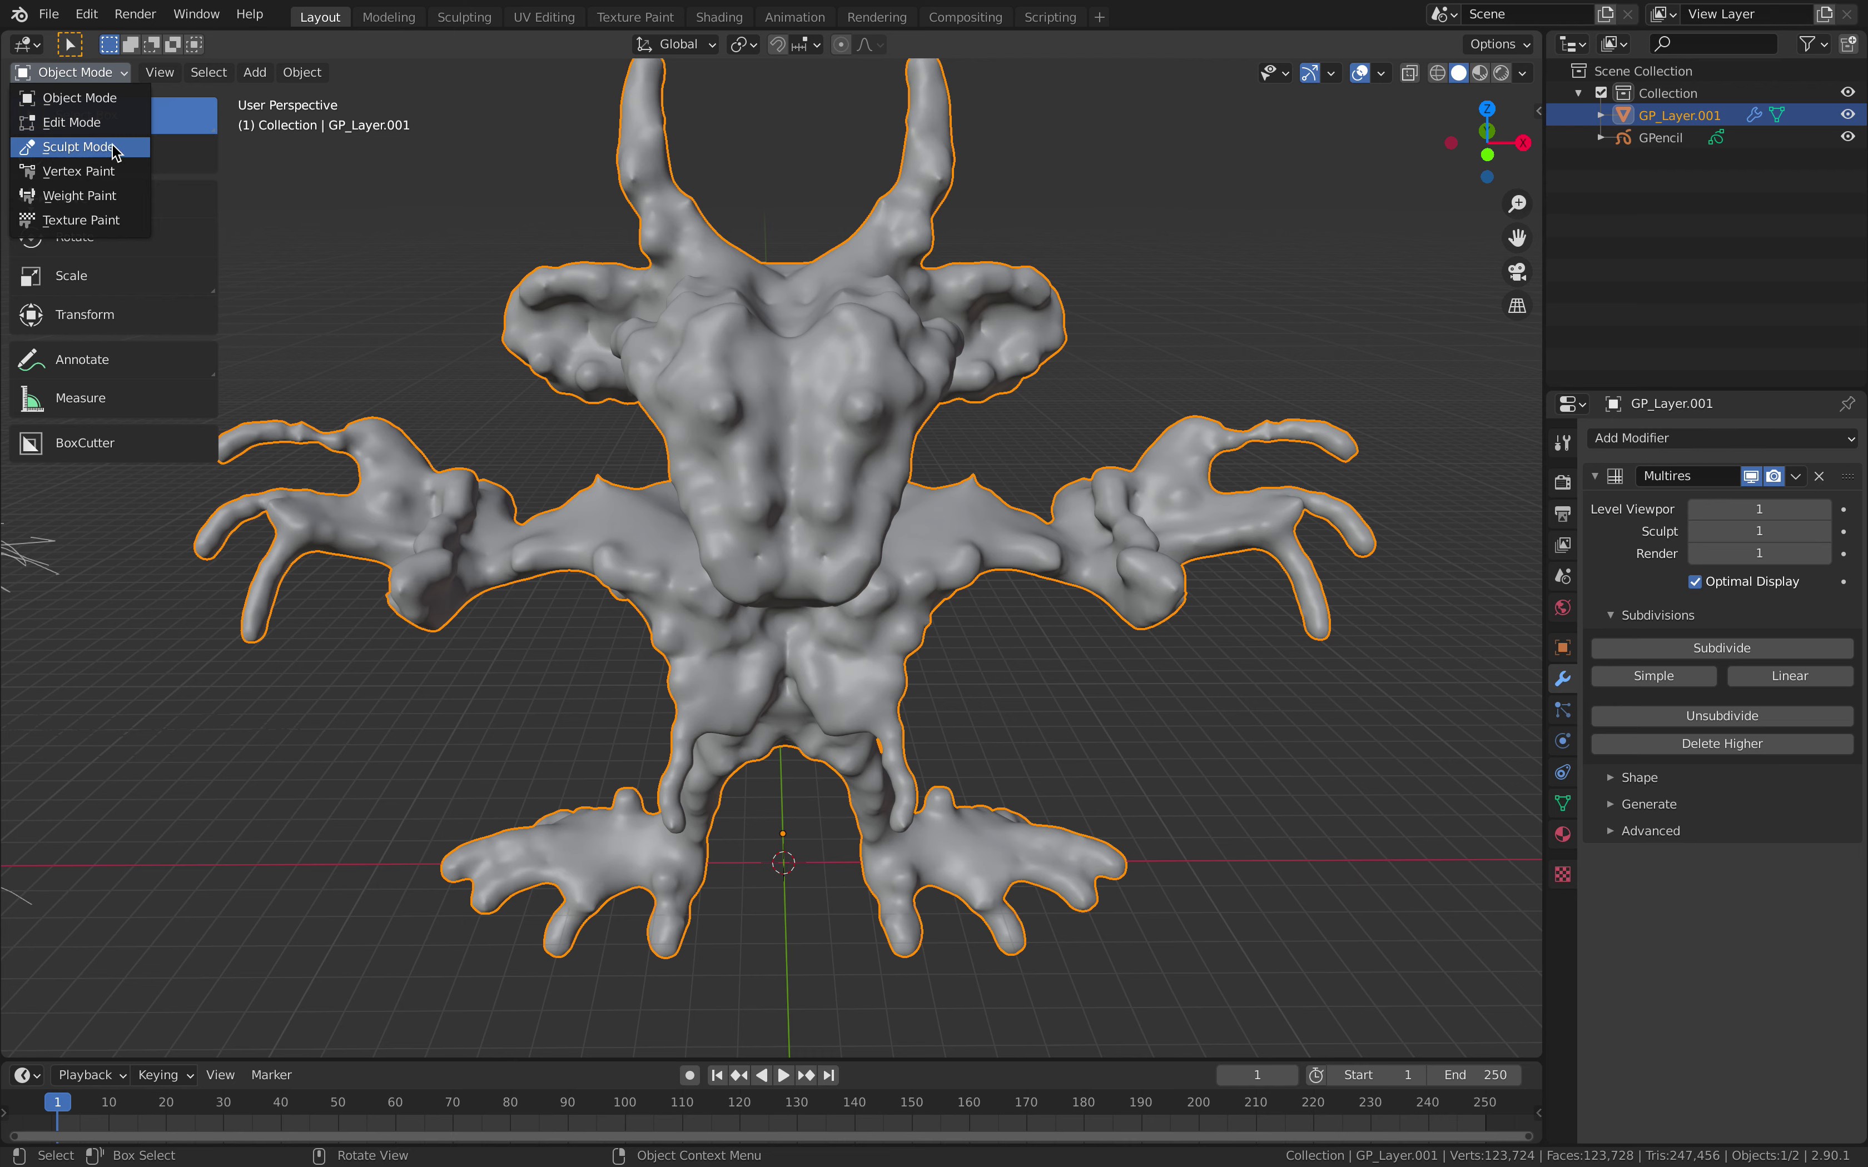
{"action": "key", "text": "Return"}
- Carve mirrored eye sockets into the creature's face and shape a nose and an open mouth with the Draw brush
{"action": "scroll", "coordinate": [941, 269], "scroll_direction": "up", "scroll_amount": 2}
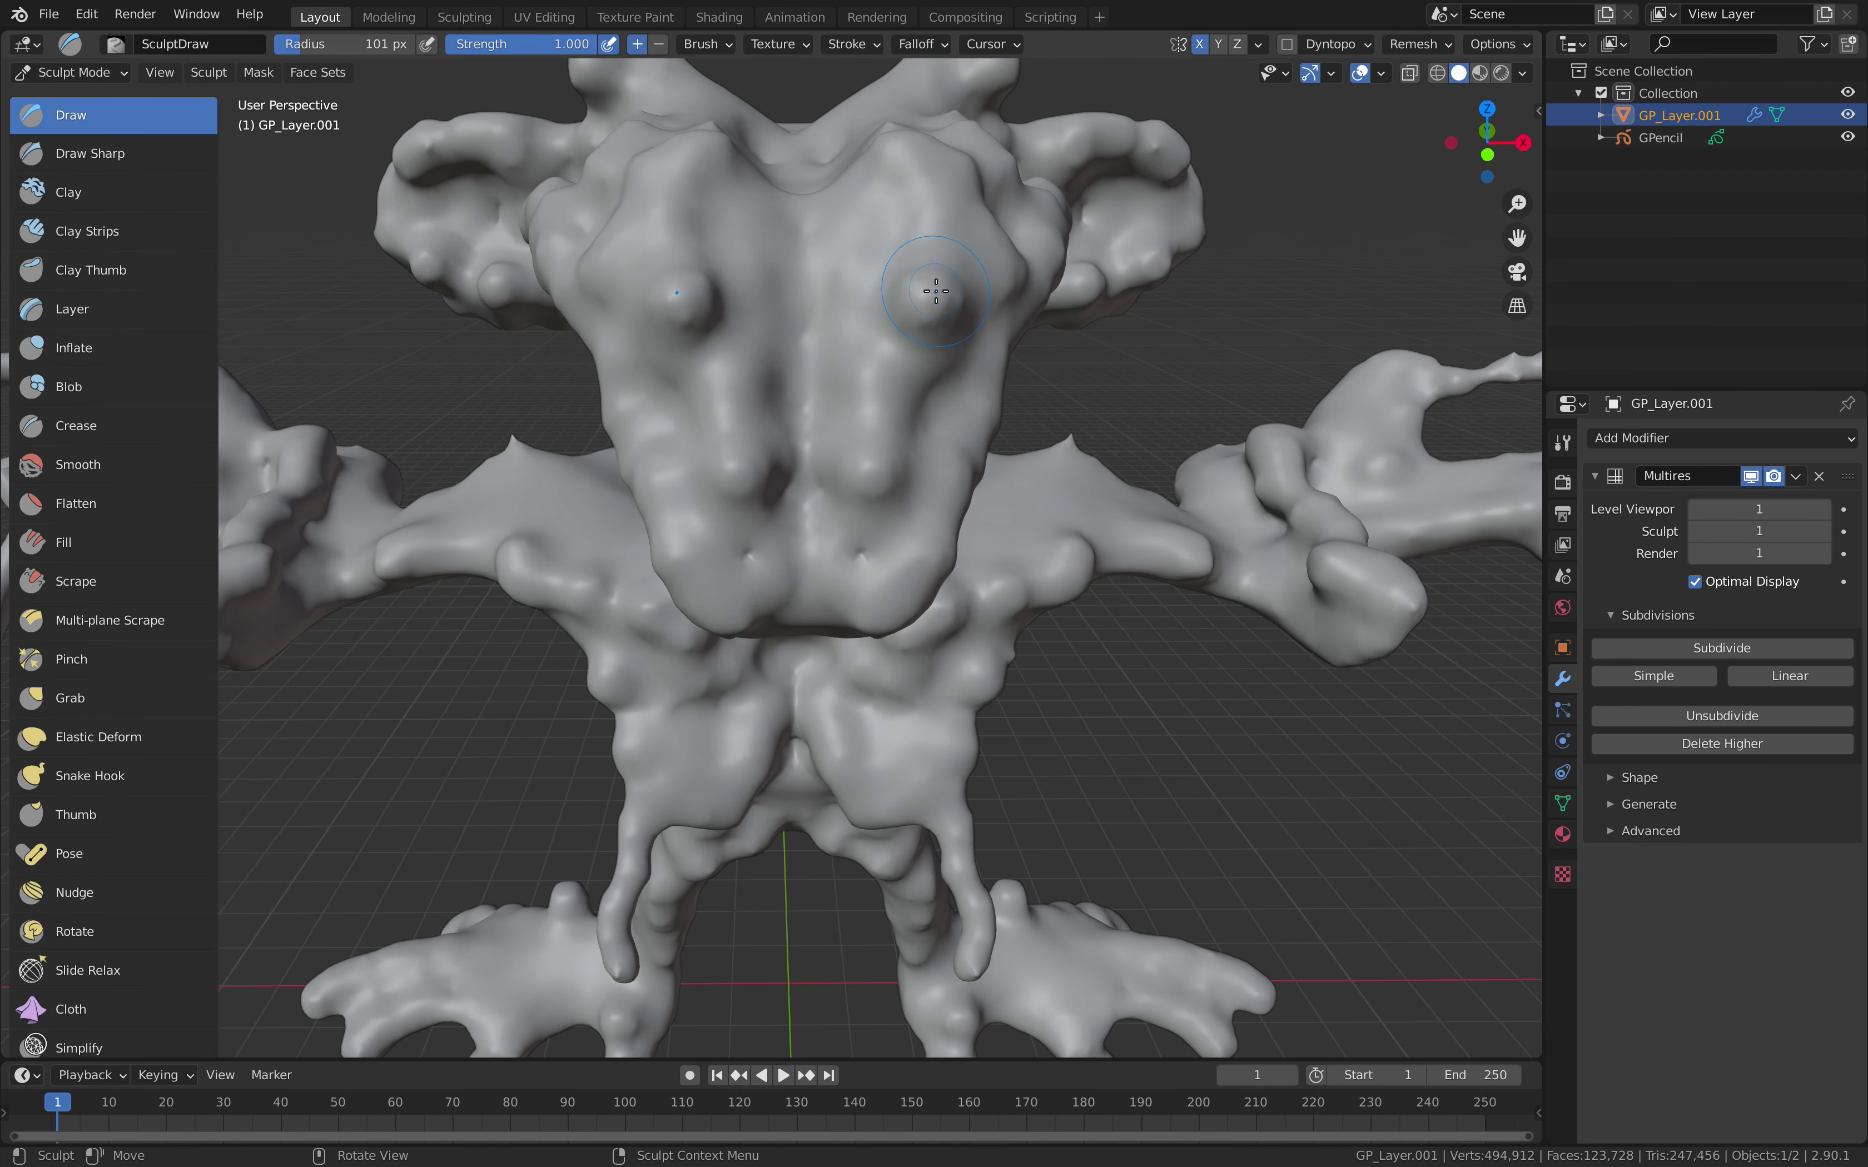
{"action": "mouse_move", "coordinate": [931, 301]}
{"action": "left_mouse_down", "text": "ctrl"}
{"action": "mouse_move", "coordinate": [910, 236]}
{"action": "mouse_move", "coordinate": [833, 340]}
{"action": "mouse_move", "coordinate": [848, 306]}
{"action": "mouse_move", "coordinate": [849, 372]}
{"action": "mouse_move", "coordinate": [852, 310]}
{"action": "mouse_move", "coordinate": [850, 357]}
{"action": "mouse_move", "coordinate": [847, 323]}
{"action": "mouse_move", "coordinate": [870, 309]}
{"action": "mouse_move", "coordinate": [856, 353]}
{"action": "mouse_move", "coordinate": [872, 316]}
{"action": "left_mouse_up", "text": "ctrl"}
{"action": "scroll", "coordinate": [817, 399], "scroll_direction": "up", "scroll_amount": 3}
{"action": "middle_click_drag", "start_coordinate": [872, 317], "coordinate": [826, 352]}
{"action": "mouse_move", "coordinate": [826, 330]}
{"action": "left_mouse_down"}
{"action": "mouse_move", "coordinate": [825, 392]}
{"action": "mouse_move", "coordinate": [926, 409]}
{"action": "mouse_move", "coordinate": [1026, 363]}
{"action": "mouse_move", "coordinate": [888, 421]}
{"action": "mouse_move", "coordinate": [832, 420]}
{"action": "mouse_move", "coordinate": [1003, 393]}
{"action": "mouse_move", "coordinate": [815, 427]}
{"action": "mouse_move", "coordinate": [974, 389]}
{"action": "mouse_move", "coordinate": [916, 357]}
{"action": "mouse_move", "coordinate": [821, 361]}
{"action": "mouse_move", "coordinate": [803, 332]}
{"action": "mouse_move", "coordinate": [965, 332]}
{"action": "mouse_move", "coordinate": [1011, 417]}
{"action": "mouse_move", "coordinate": [919, 471]}
{"action": "left_mouse_up"}
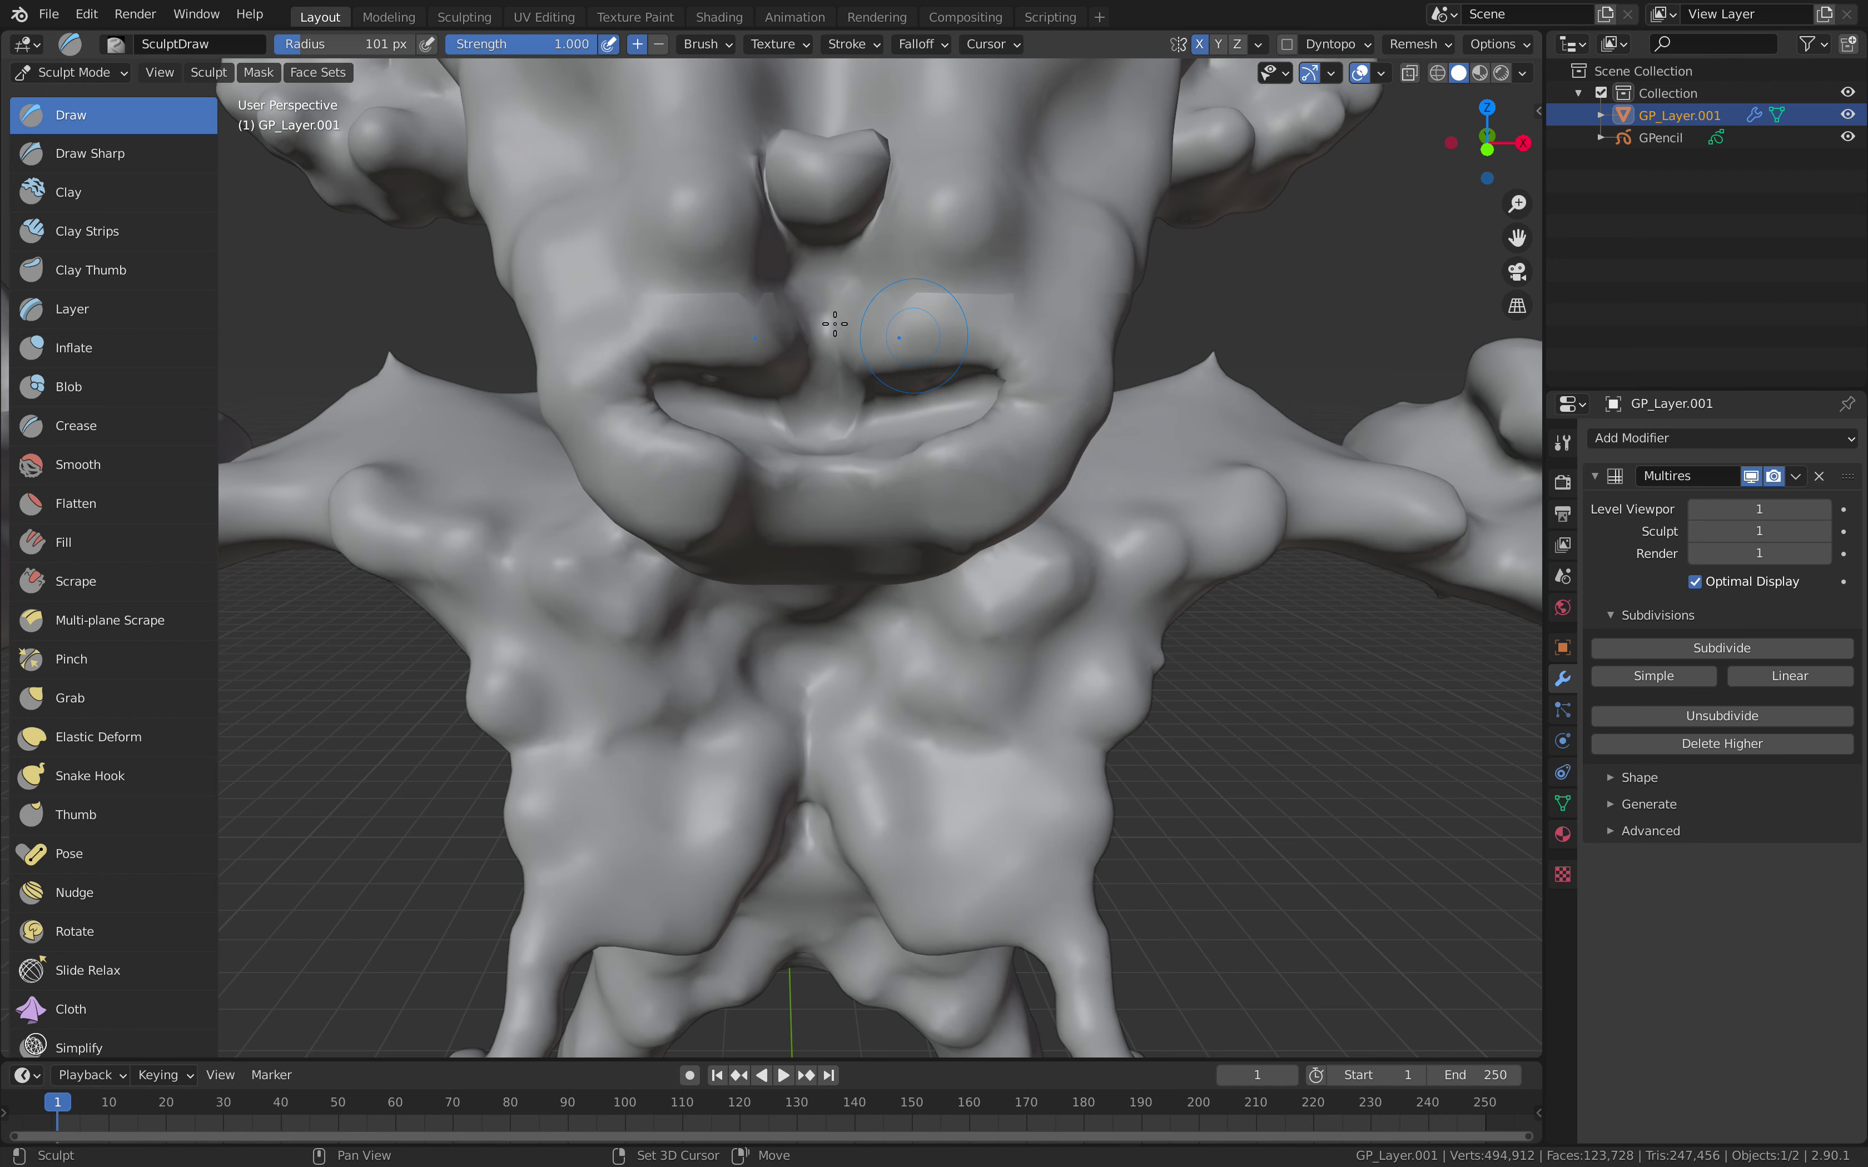
{"action": "scroll", "coordinate": [835, 309], "scroll_direction": "up", "scroll_amount": 4}
{"action": "scroll", "coordinate": [892, 257], "scroll_direction": "down", "scroll_amount": 5}
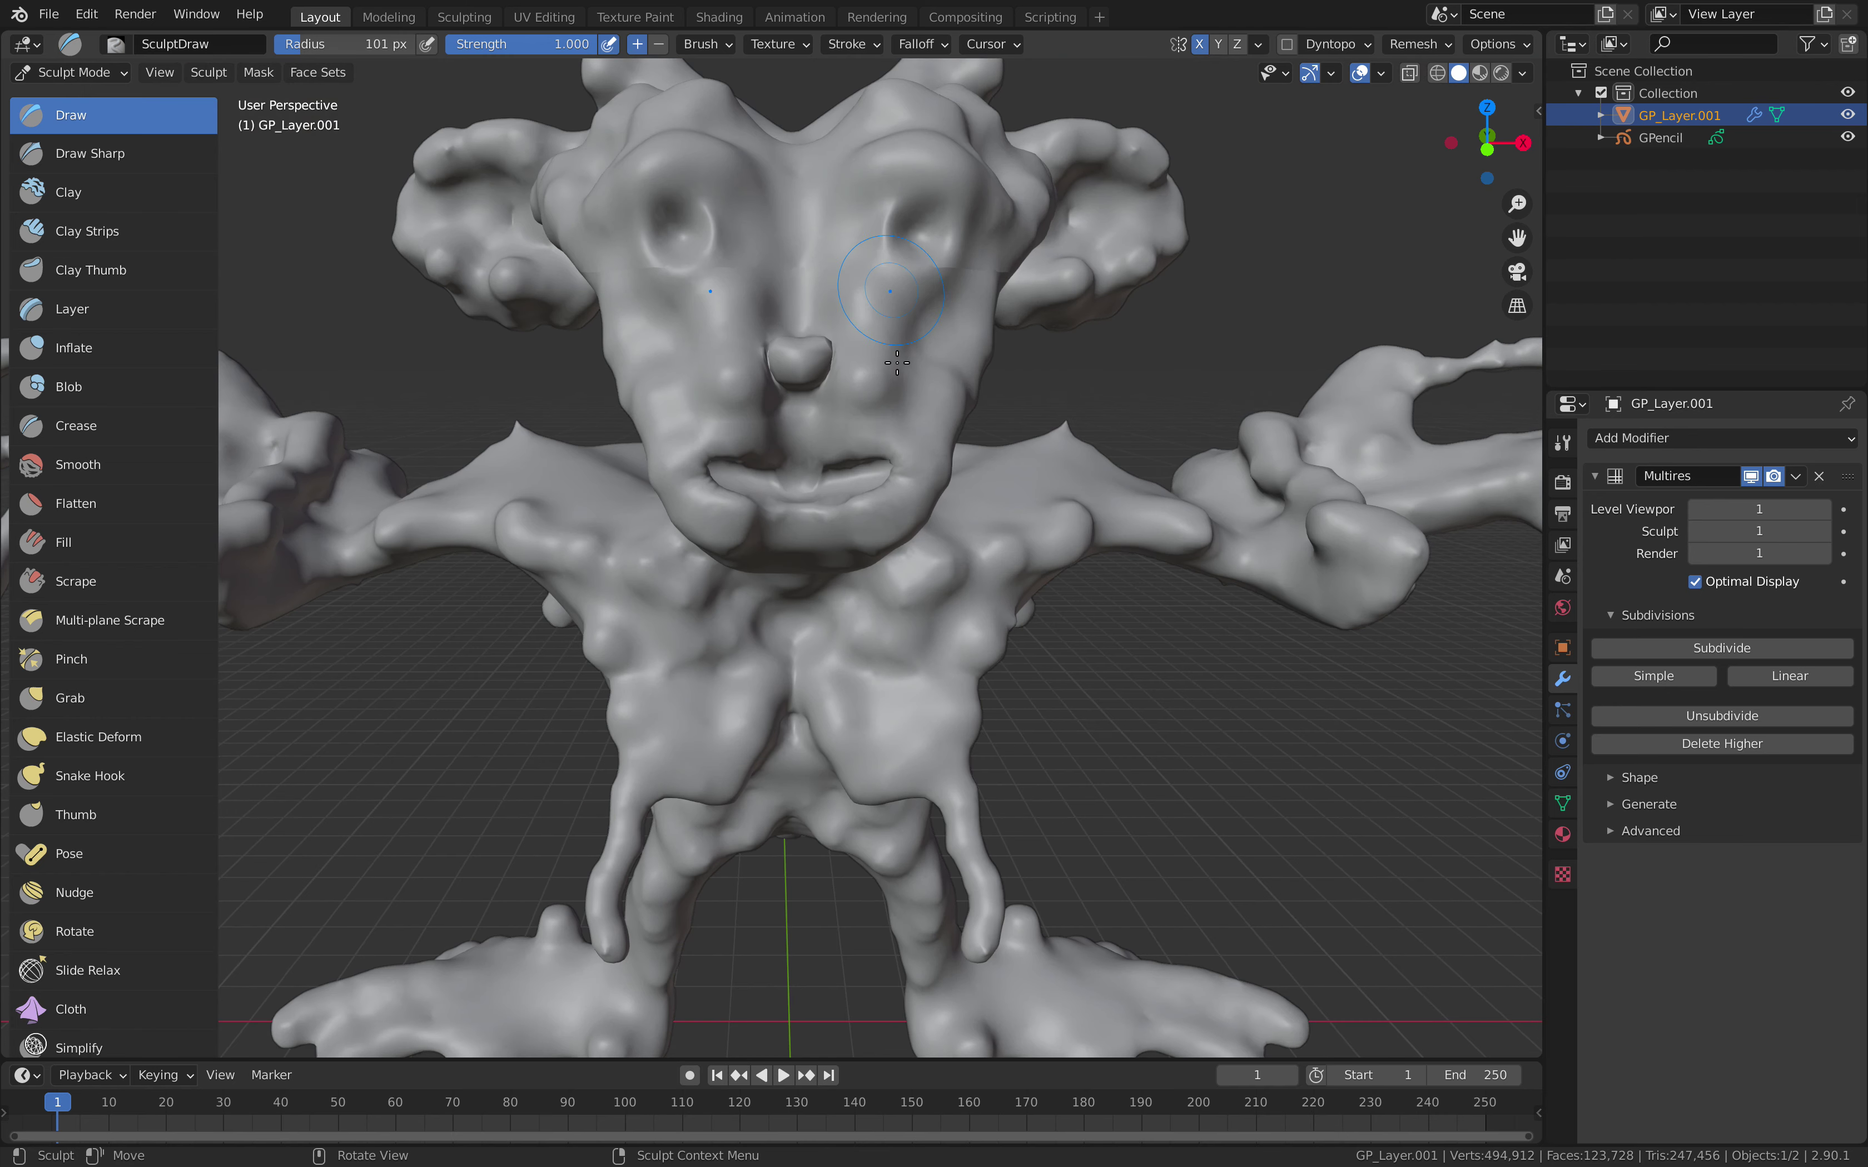
- Build up the upper lip and carve hollows into the cheeks and mouth with mirrored Draw strokes
{"action": "mouse_move", "coordinate": [842, 425]}
{"action": "left_mouse_down"}
{"action": "mouse_move", "coordinate": [801, 439]}
{"action": "mouse_move", "coordinate": [837, 429]}
{"action": "mouse_move", "coordinate": [890, 460]}
{"action": "left_mouse_up"}
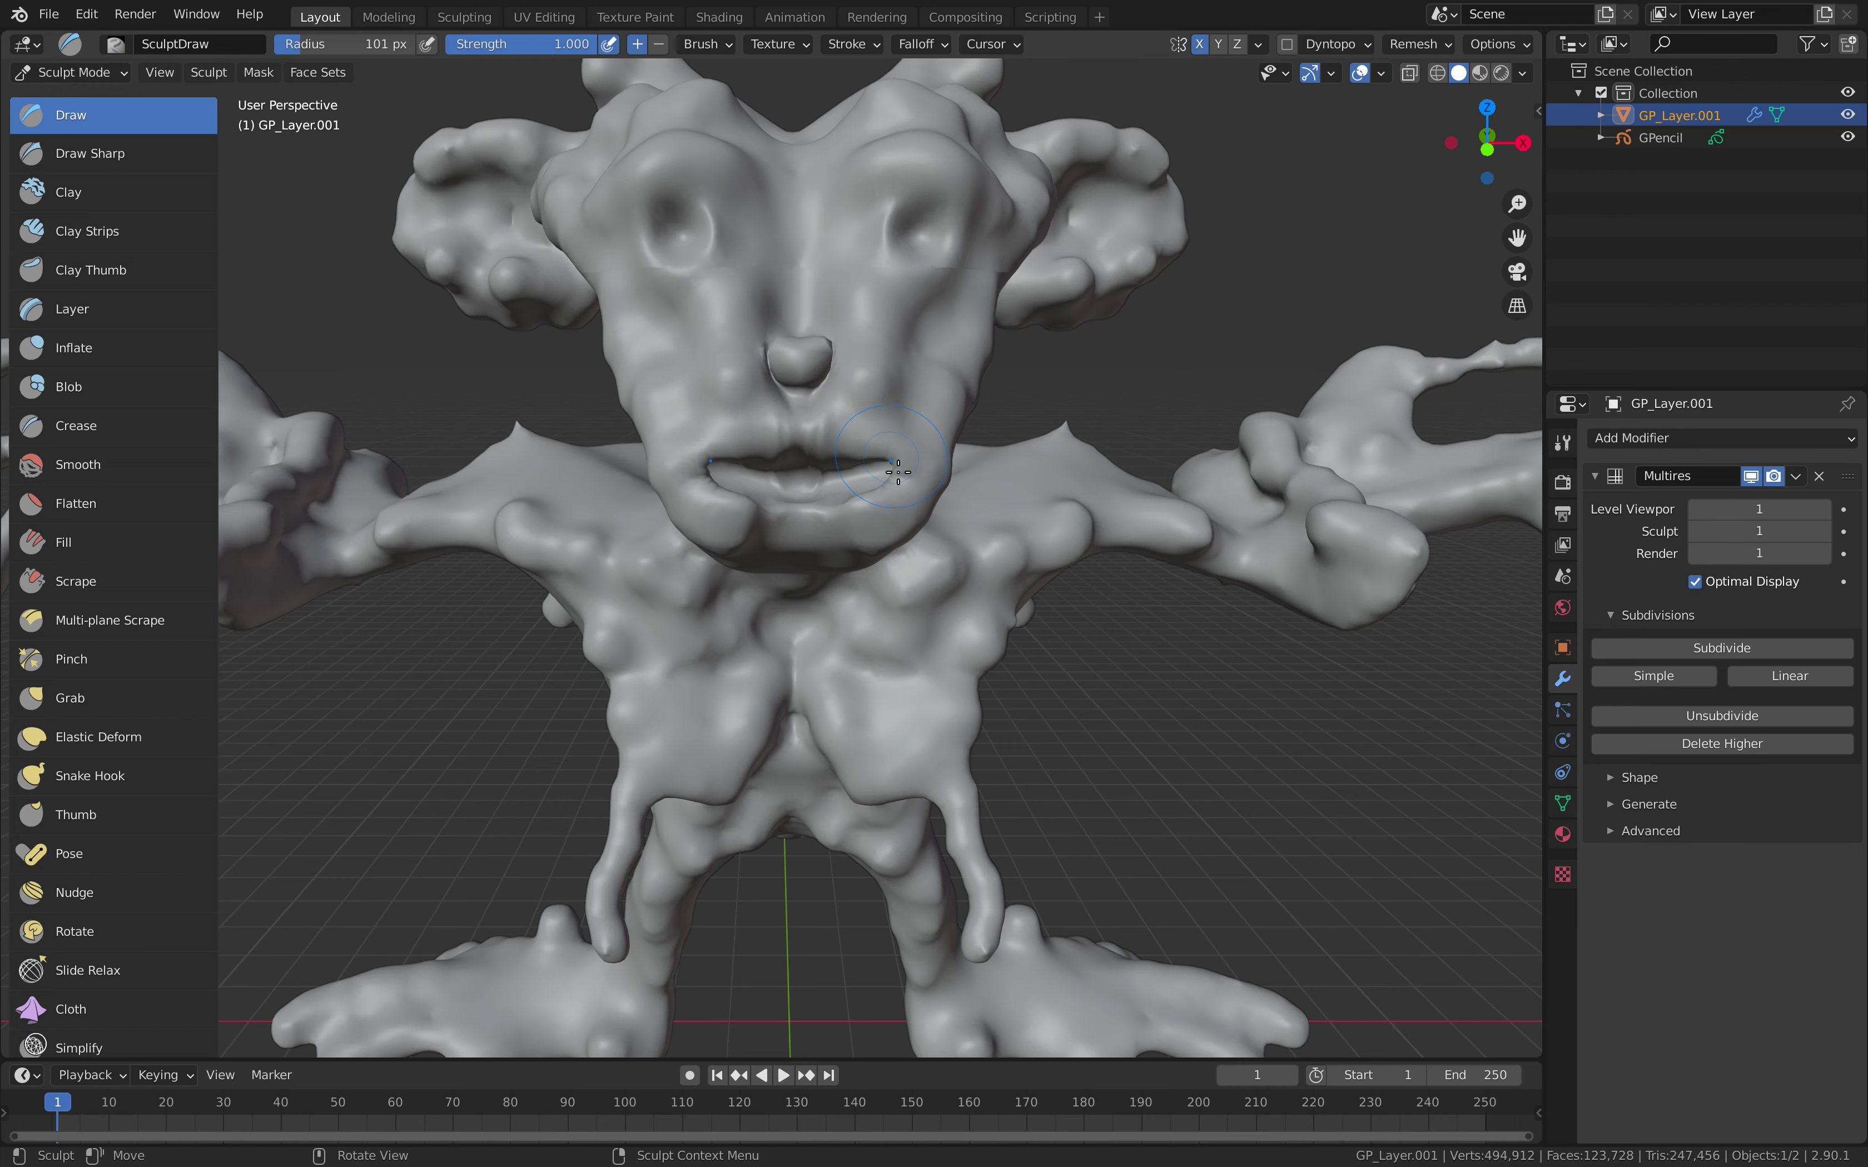
{"action": "middle_click_drag", "start_coordinate": [892, 435], "coordinate": [874, 358]}
{"action": "mouse_move", "coordinate": [847, 358]}
{"action": "left_mouse_down", "text": "ctrl"}
{"action": "mouse_move", "coordinate": [855, 380]}
{"action": "mouse_move", "coordinate": [837, 330]}
{"action": "mouse_move", "coordinate": [855, 316]}
{"action": "mouse_move", "coordinate": [847, 363]}
{"action": "left_mouse_up", "text": "ctrl"}
{"action": "mouse_move", "coordinate": [846, 363]}
{"action": "middle_mouse_down", "text": "ctrl"}
{"action": "mouse_move", "coordinate": [845, 437]}
{"action": "mouse_move", "coordinate": [826, 363]}
{"action": "middle_mouse_up", "text": "ctrl"}
{"action": "mouse_move", "coordinate": [737, 393]}
{"action": "left_mouse_down", "text": "ctrl"}
{"action": "mouse_move", "coordinate": [786, 407]}
{"action": "mouse_move", "coordinate": [762, 479]}
{"action": "mouse_move", "coordinate": [679, 514]}
{"action": "left_mouse_up", "text": "ctrl"}
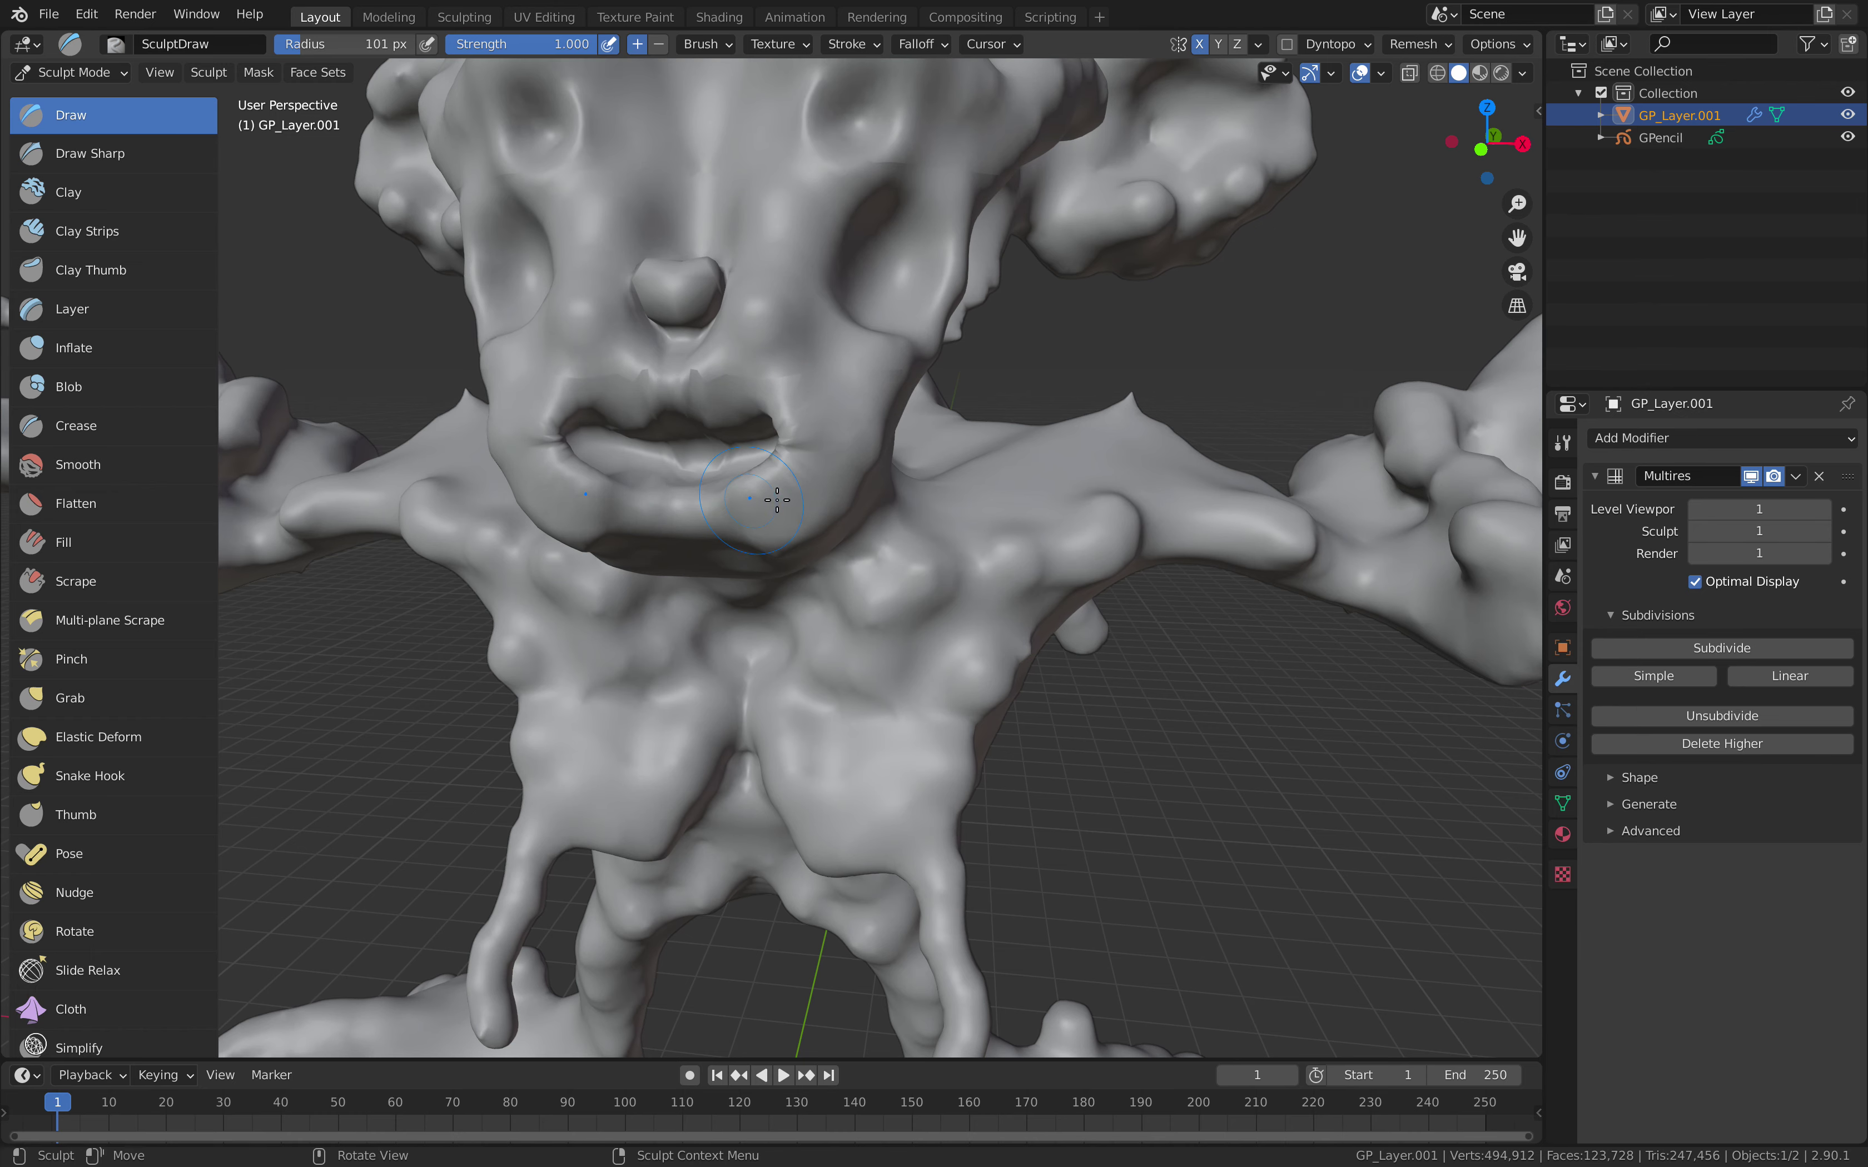
- Build up the lower lip and chin, and fill out the neck and chest with Draw strokes
{"action": "scroll", "coordinate": [777, 501], "scroll_direction": "down", "scroll_amount": 3}
{"action": "scroll", "coordinate": [849, 552], "scroll_direction": "up", "scroll_amount": 4}
{"action": "left_click_drag", "start_coordinate": [793, 500], "coordinate": [834, 483]}
{"action": "mouse_move", "coordinate": [896, 519]}
{"action": "left_mouse_down"}
{"action": "mouse_move", "coordinate": [772, 516]}
{"action": "mouse_move", "coordinate": [922, 475]}
{"action": "mouse_move", "coordinate": [821, 587]}
{"action": "left_mouse_up"}
{"action": "mouse_move", "coordinate": [849, 579]}
{"action": "middle_mouse_down"}
{"action": "mouse_move", "coordinate": [850, 505]}
{"action": "mouse_move", "coordinate": [821, 471]}
{"action": "middle_mouse_up"}
{"action": "mouse_move", "coordinate": [821, 471]}
{"action": "left_mouse_down"}
{"action": "mouse_move", "coordinate": [860, 557]}
{"action": "mouse_move", "coordinate": [837, 575]}
{"action": "mouse_move", "coordinate": [920, 411]}
{"action": "left_mouse_up"}
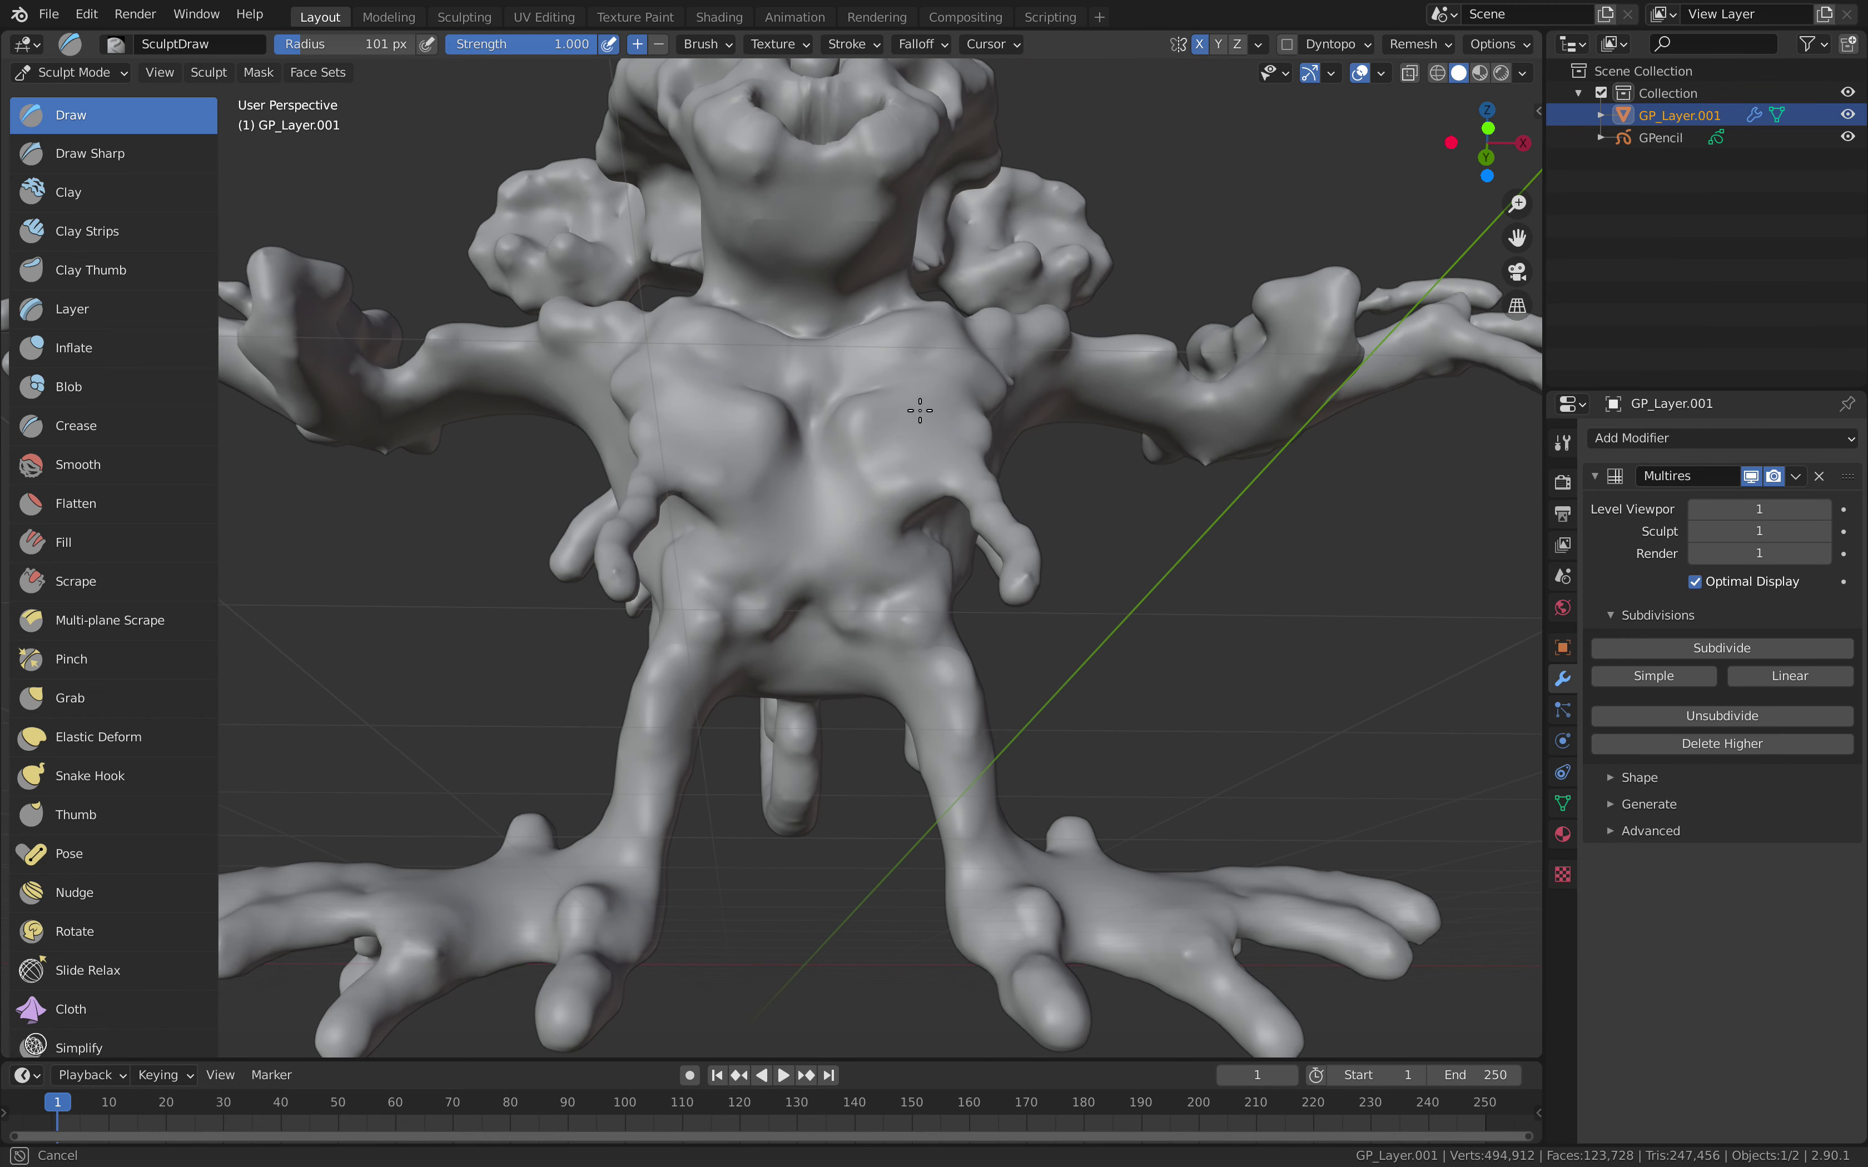
{"action": "scroll", "coordinate": [911, 432], "scroll_direction": "down", "scroll_amount": 4}
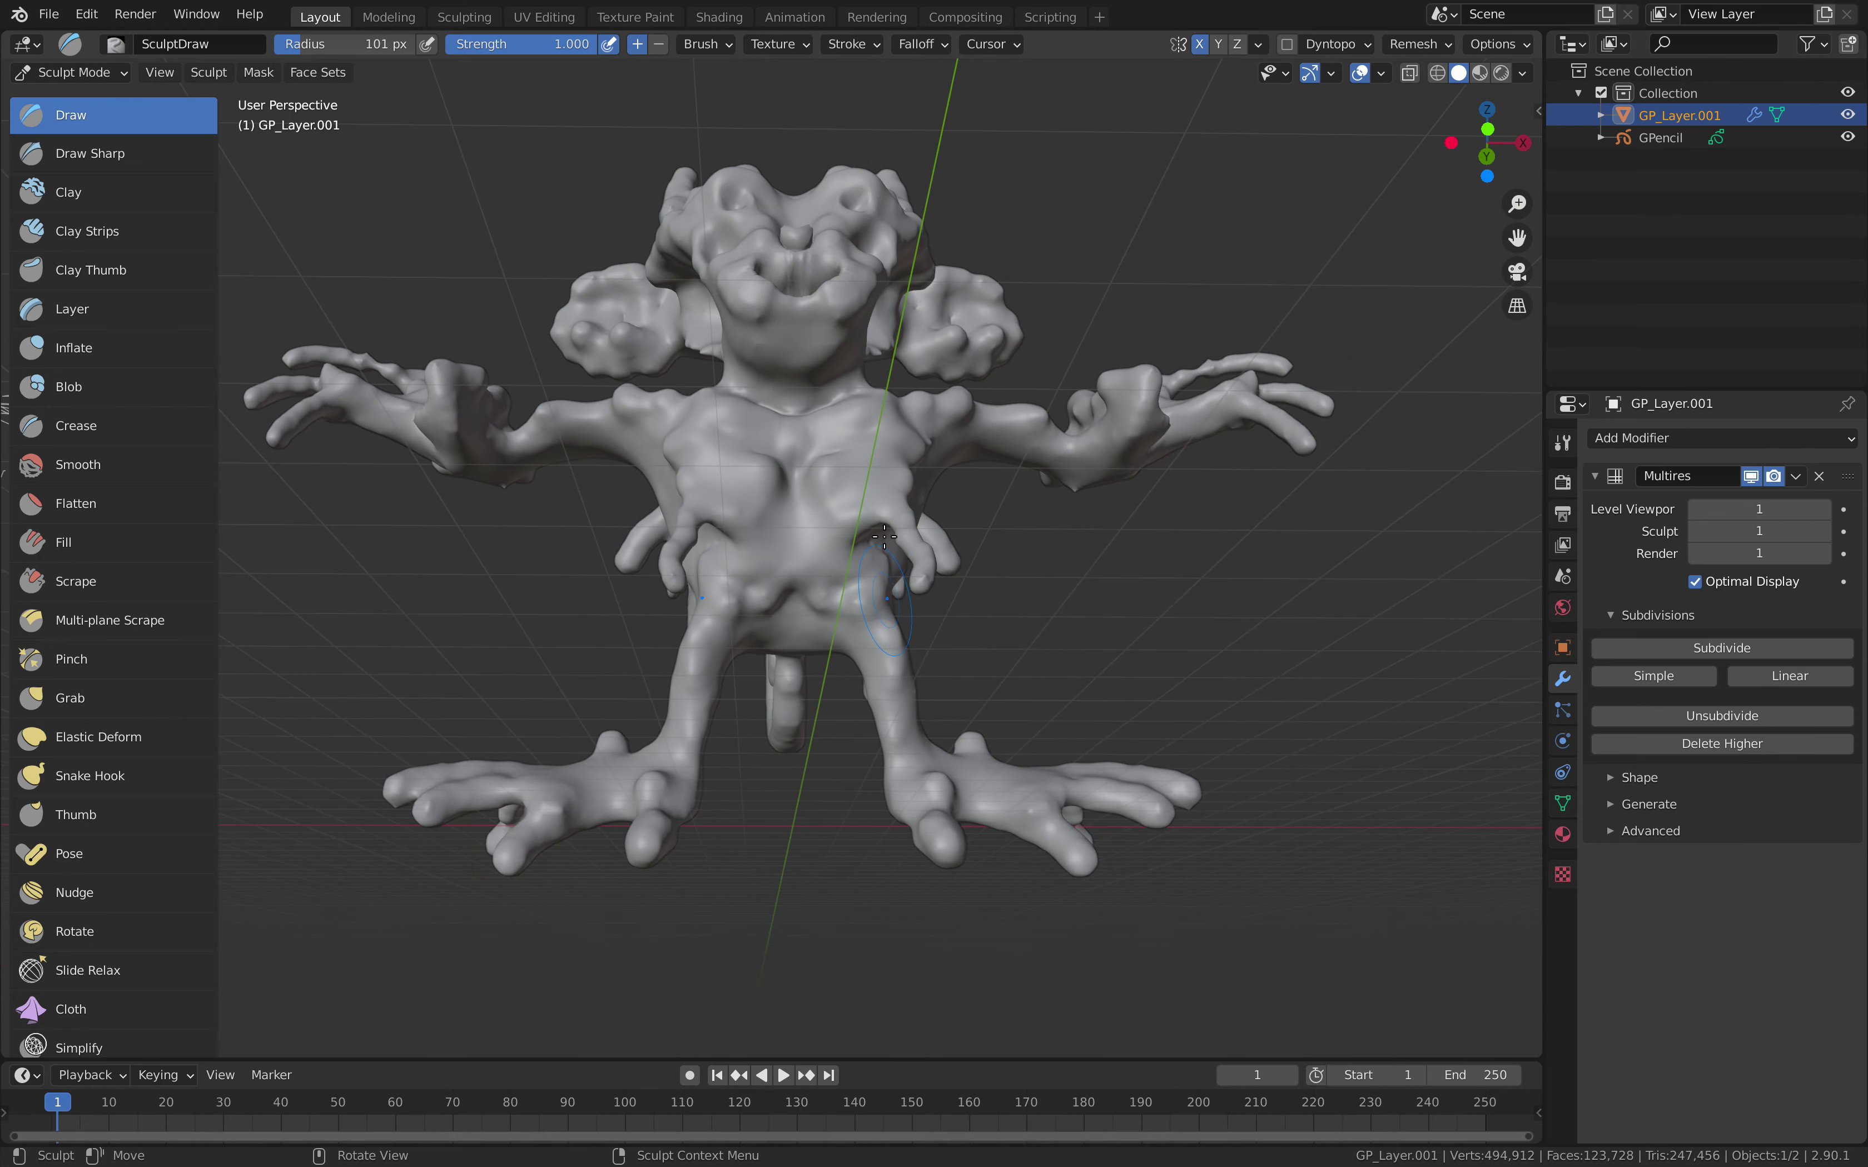
- Raise two thick mirrored ridges on the forehead, running from the brow up to the horn bases
{"action": "mouse_move", "coordinate": [941, 517]}
{"action": "middle_mouse_down"}
{"action": "mouse_move", "coordinate": [640, 375]}
{"action": "mouse_move", "coordinate": [772, 309]}
{"action": "mouse_move", "coordinate": [741, 317]}
{"action": "mouse_move", "coordinate": [753, 286]}
{"action": "mouse_move", "coordinate": [1057, 194]}
{"action": "mouse_move", "coordinate": [945, 203]}
{"action": "mouse_move", "coordinate": [965, 254]}
{"action": "mouse_move", "coordinate": [815, 309]}
{"action": "mouse_move", "coordinate": [820, 340]}
{"action": "middle_mouse_up"}
{"action": "middle_click_drag", "start_coordinate": [847, 405], "coordinate": [795, 471]}
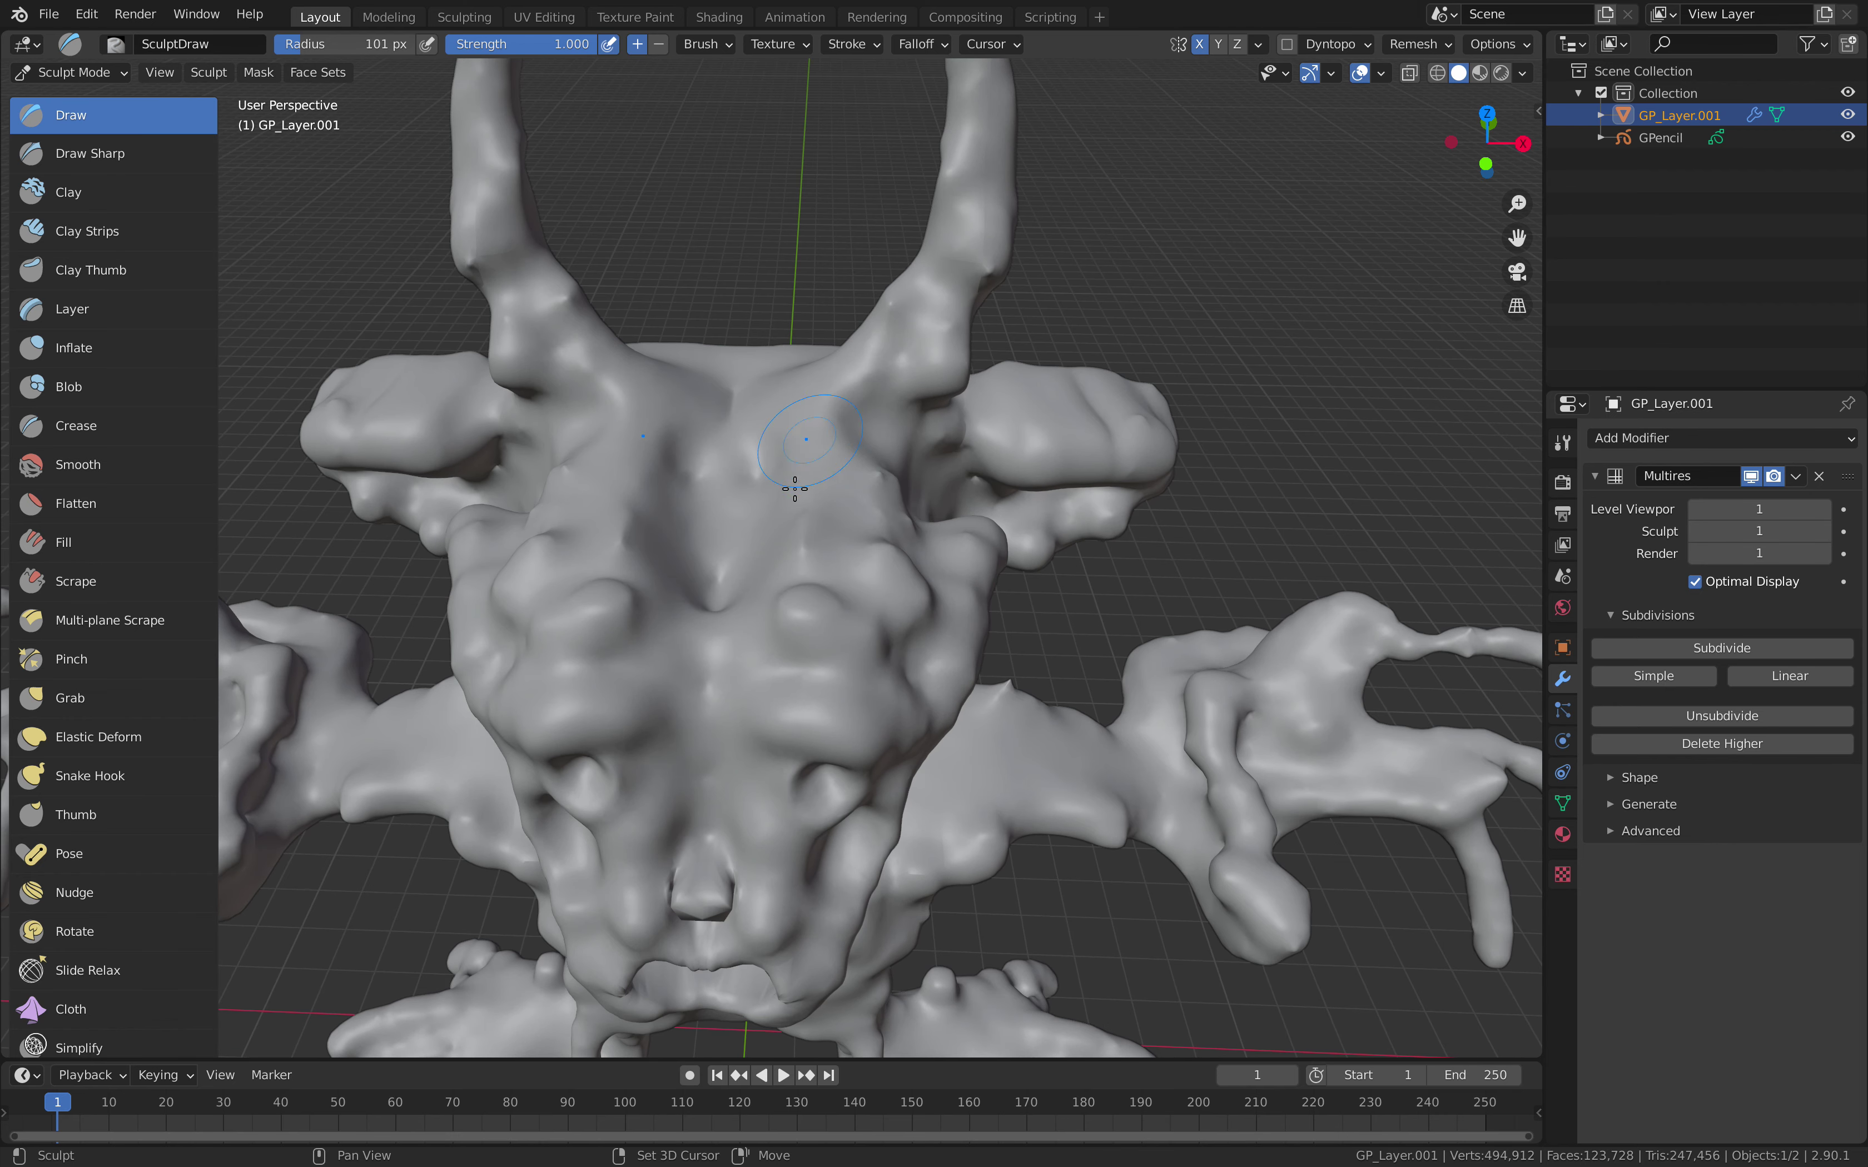
{"action": "scroll", "coordinate": [841, 549], "scroll_direction": "down", "scroll_amount": 1}
{"action": "left_click_drag", "start_coordinate": [811, 561], "coordinate": [767, 446]}
{"action": "middle_click_drag", "start_coordinate": [767, 447], "coordinate": [771, 476]}
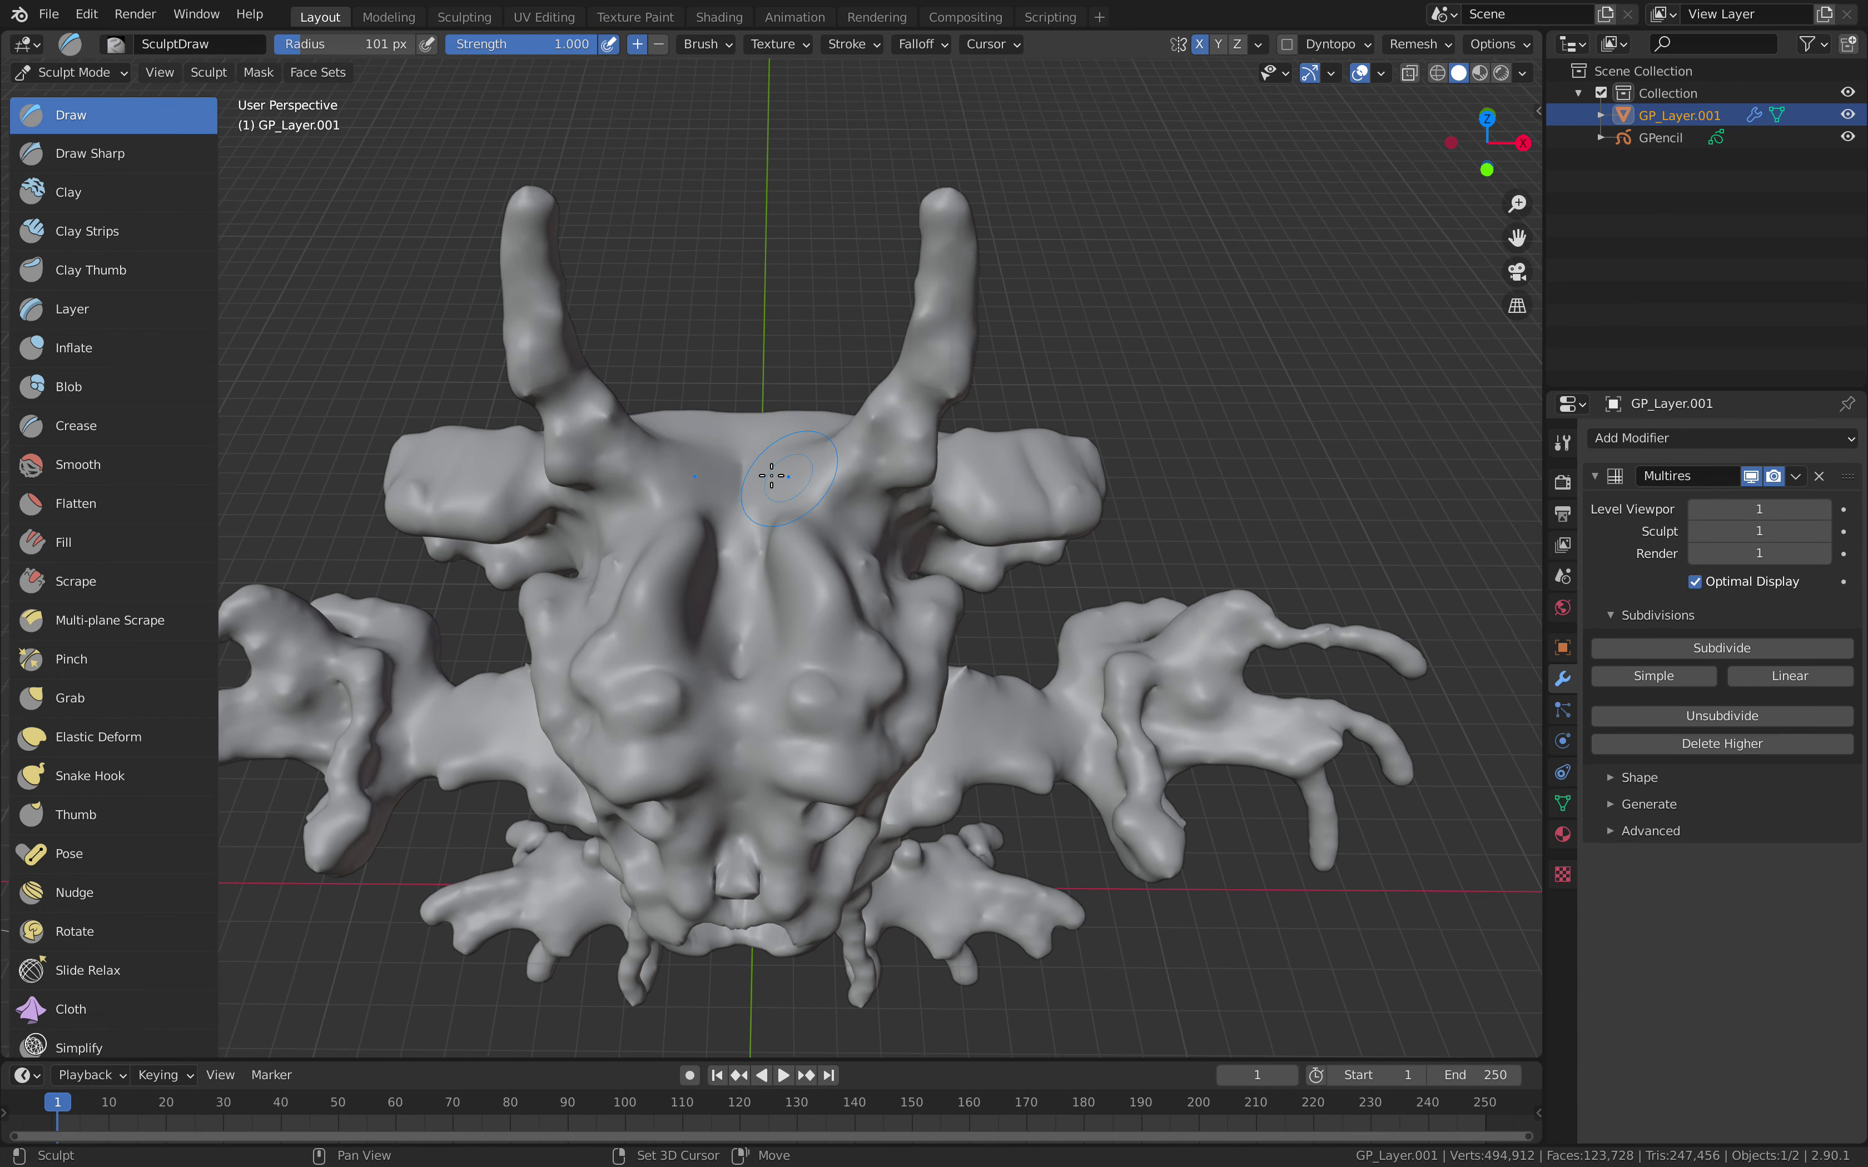
{"action": "mouse_move", "coordinate": [870, 616]}
{"action": "left_mouse_down"}
{"action": "mouse_move", "coordinate": [776, 459]}
{"action": "mouse_move", "coordinate": [779, 485]}
{"action": "left_mouse_up"}
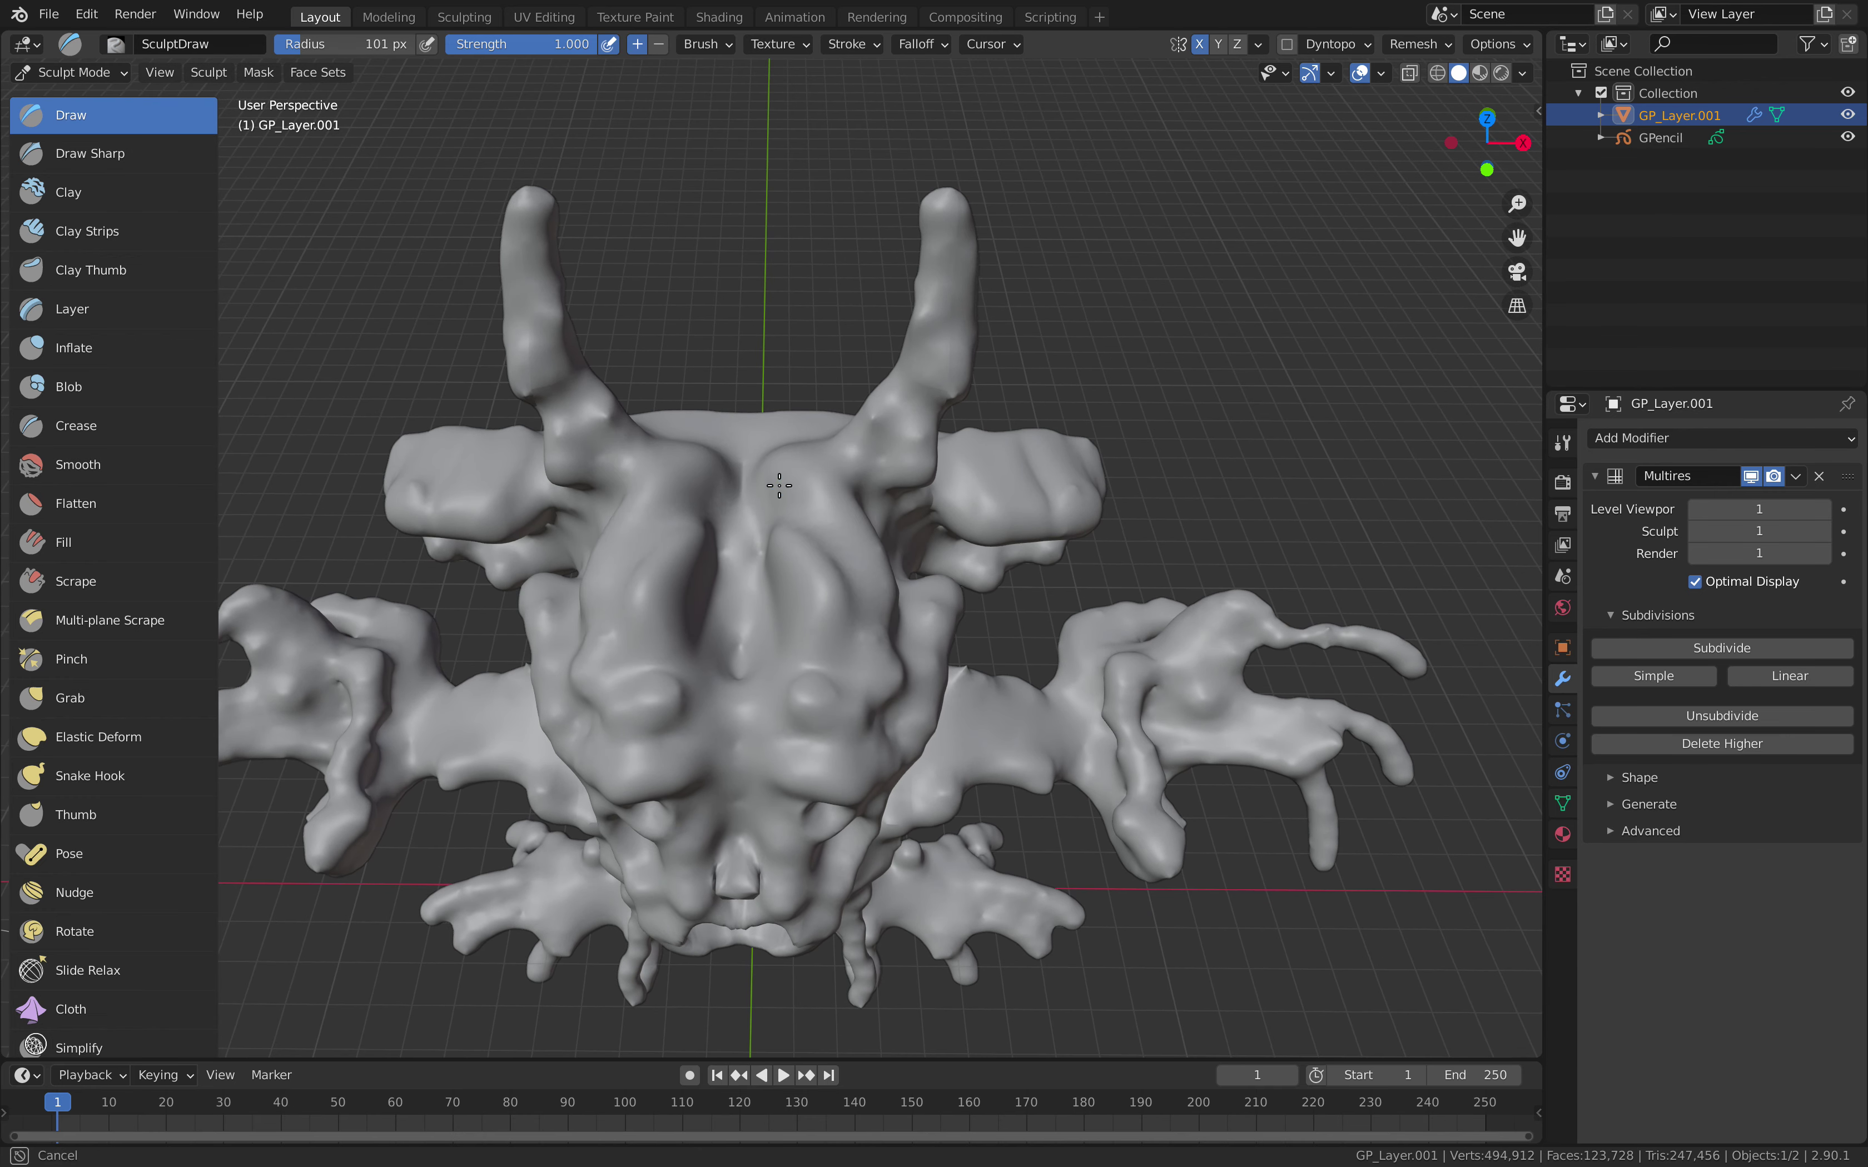
{"action": "middle_click_drag", "start_coordinate": [822, 593], "coordinate": [768, 584]}
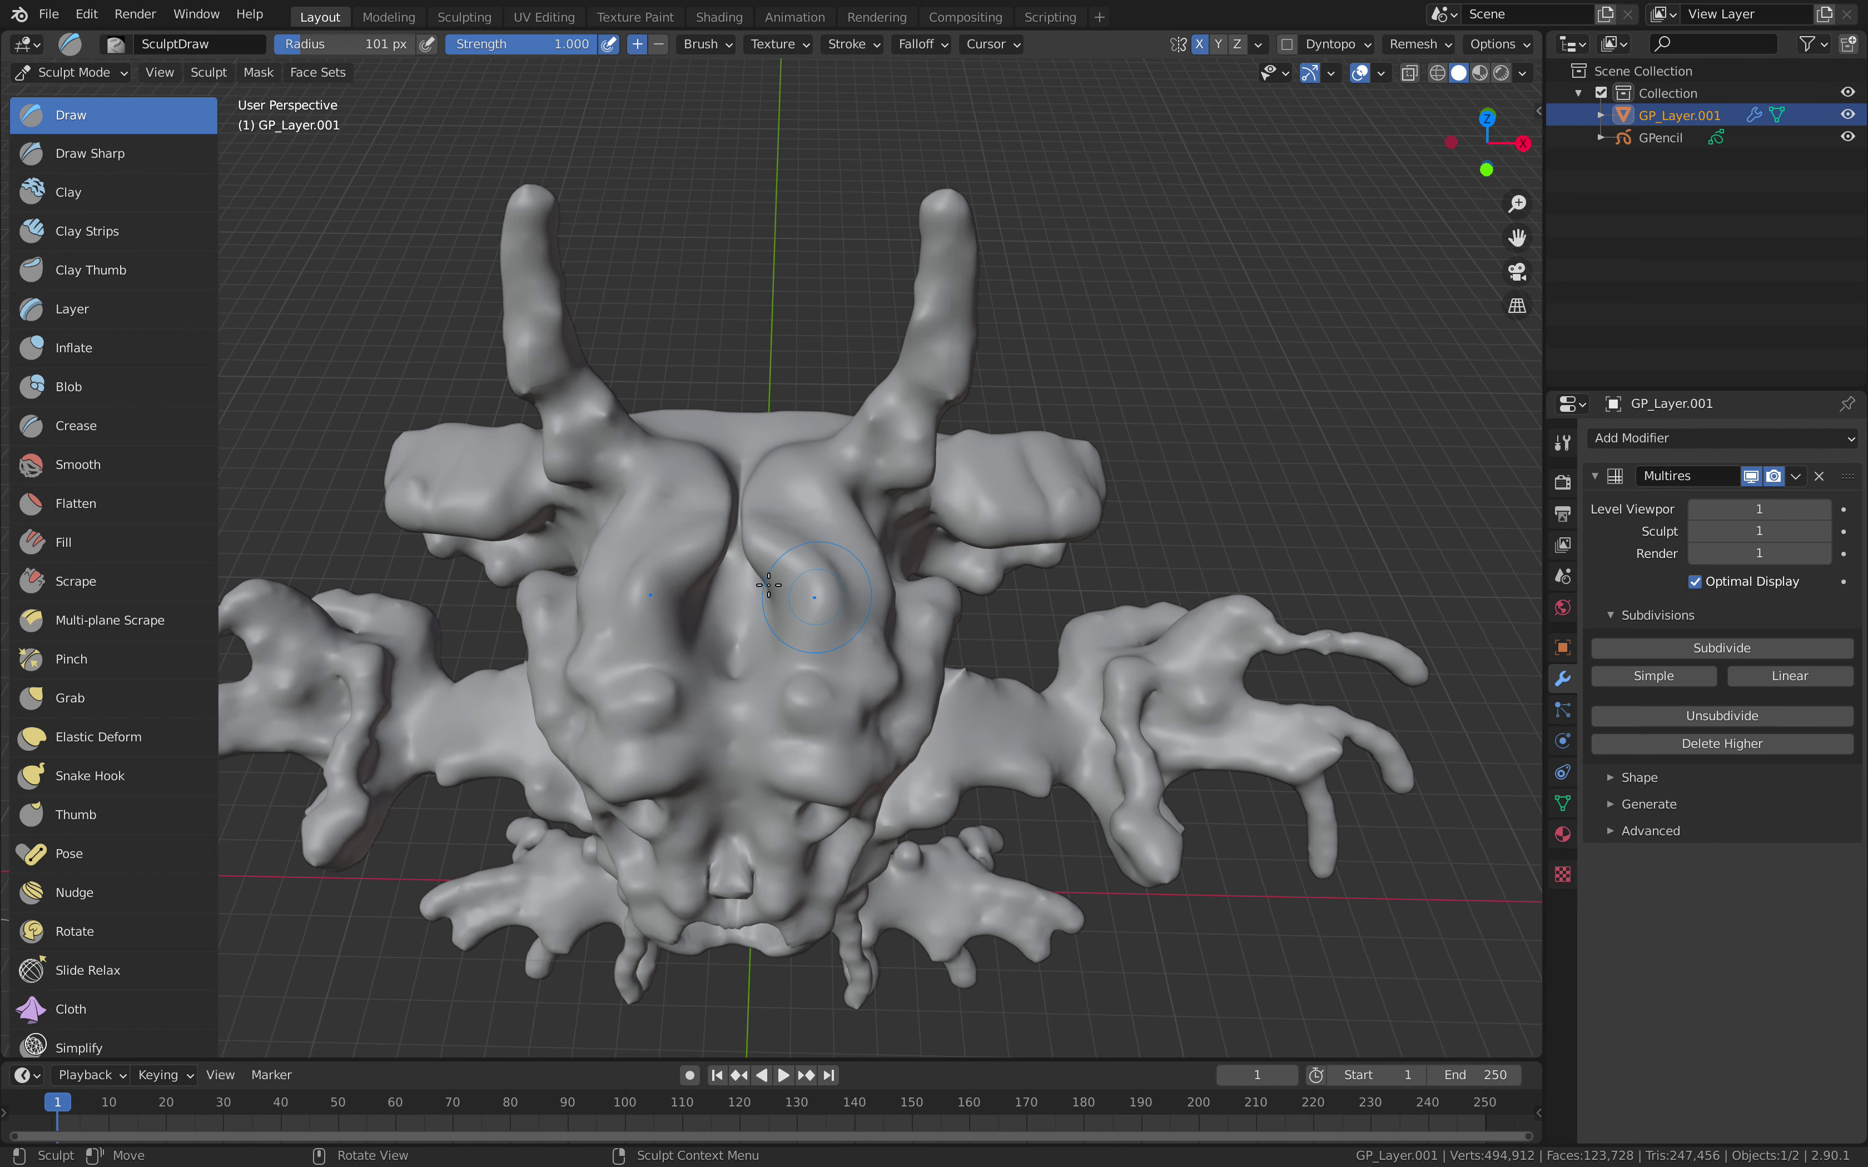
- Rework the groove between the two forehead ridges with short strokes
{"action": "left_click_drag", "start_coordinate": [743, 580], "coordinate": [749, 627]}
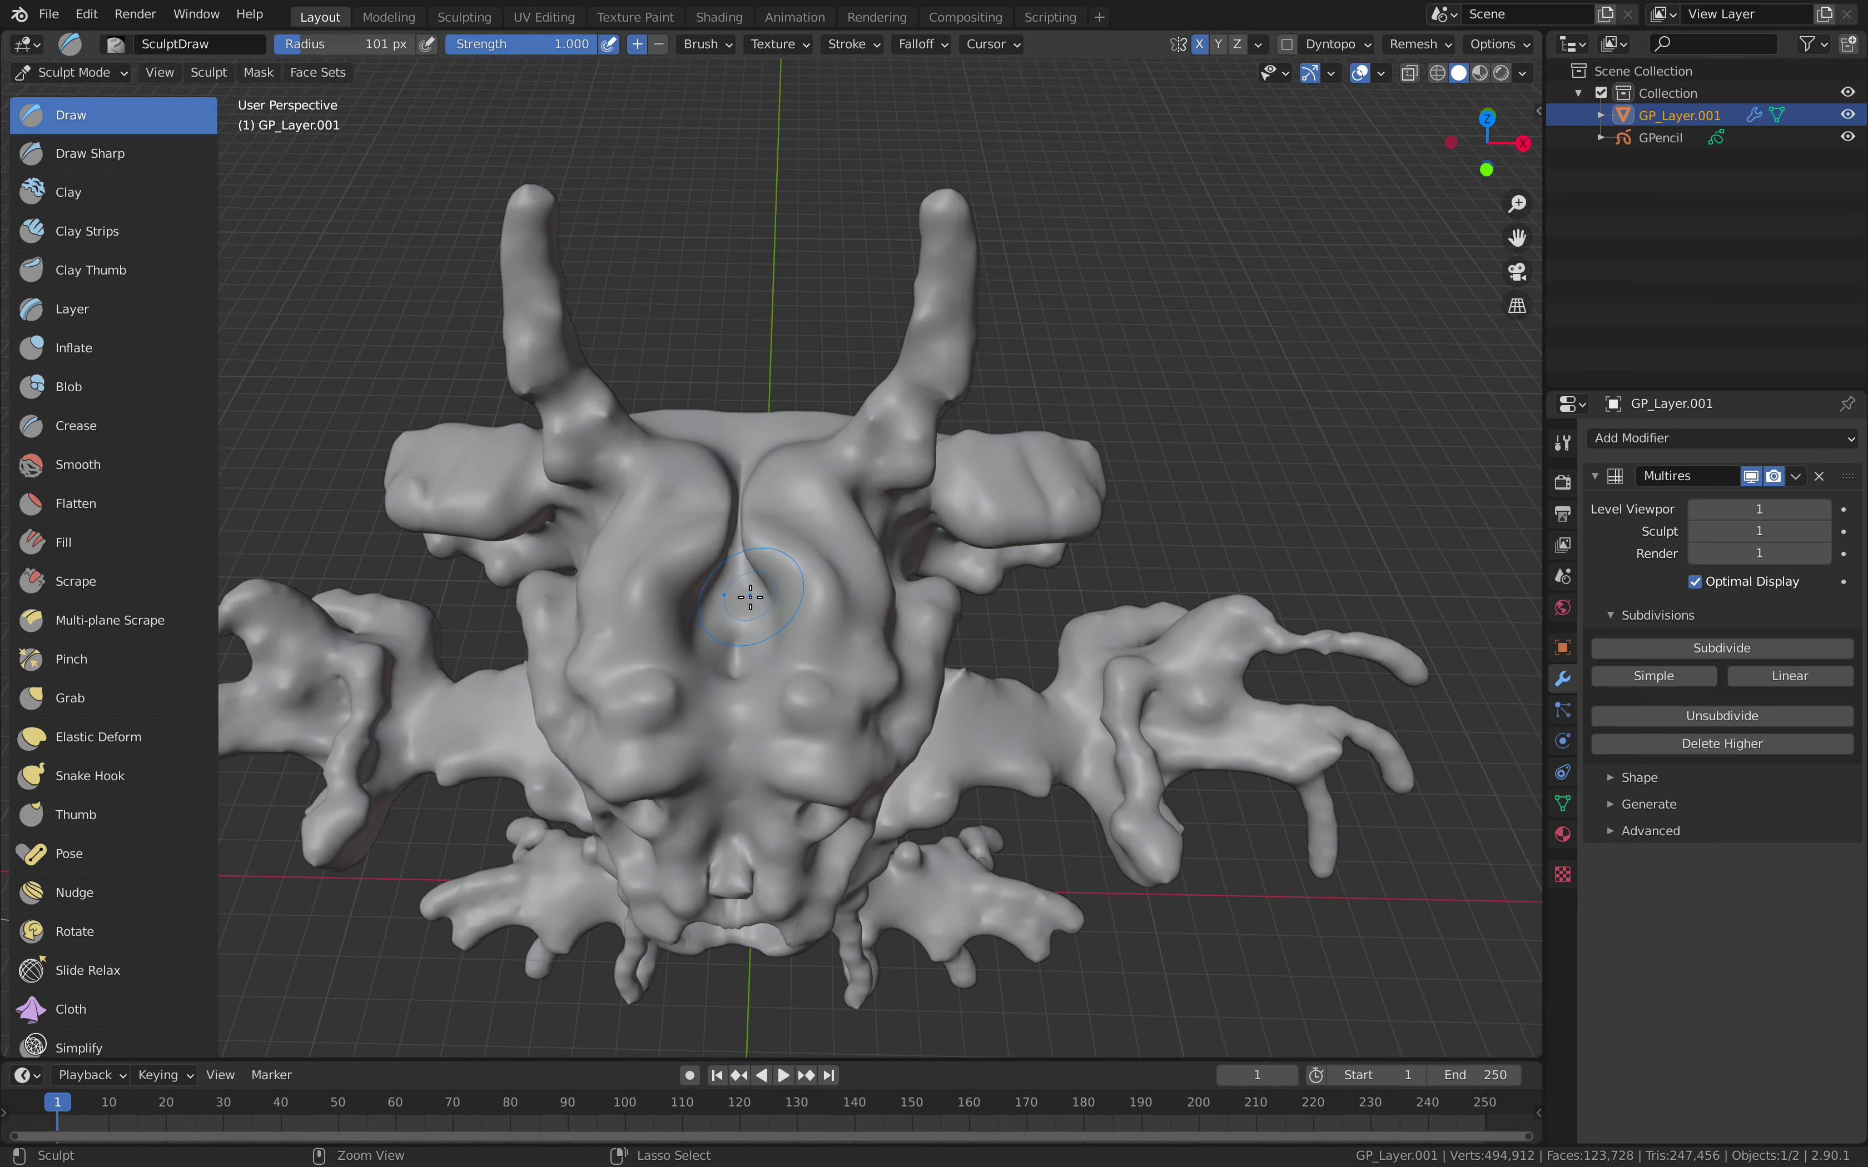
{"action": "left_click_drag", "start_coordinate": [759, 621], "coordinate": [758, 599]}
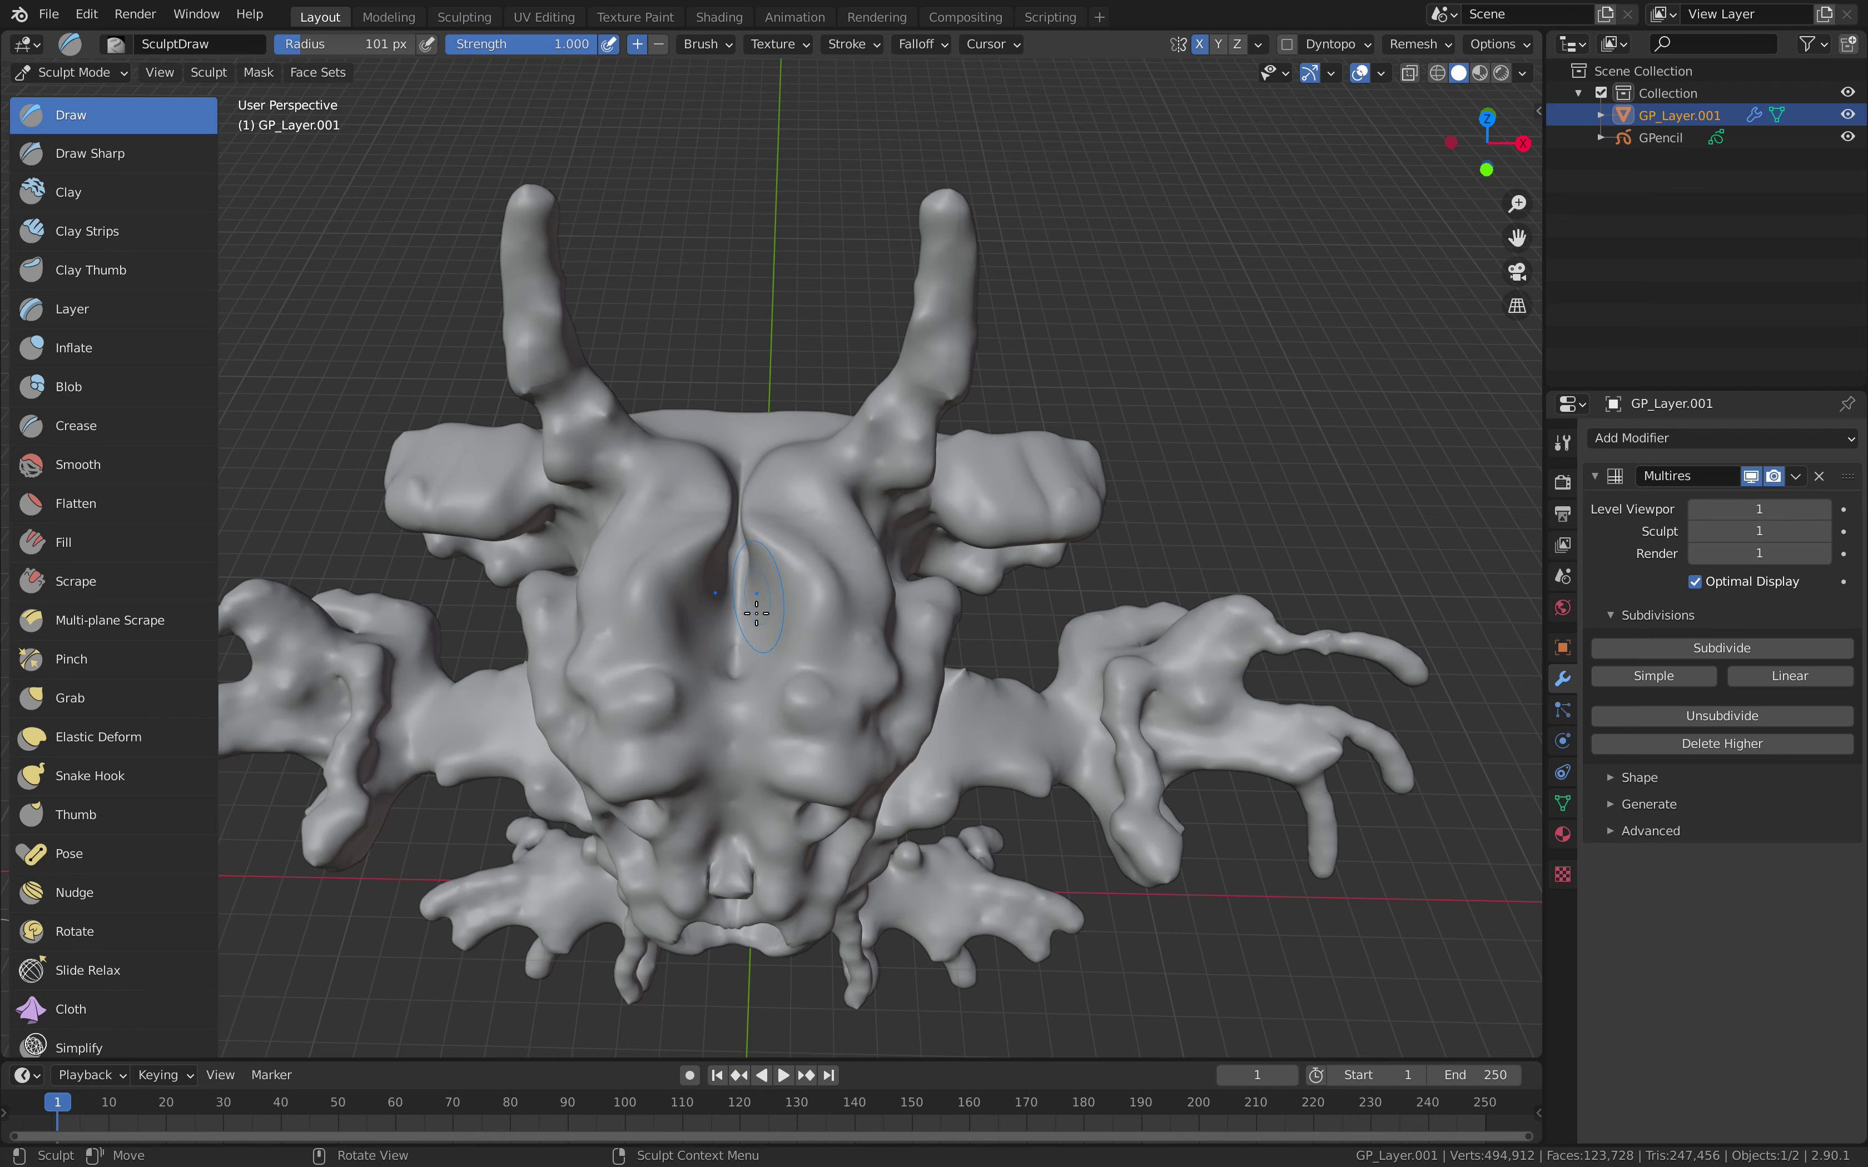
{"action": "mouse_move", "coordinate": [757, 613]}
{"action": "left_mouse_down"}
{"action": "mouse_move", "coordinate": [754, 644]}
{"action": "mouse_move", "coordinate": [751, 618]}
{"action": "left_mouse_up"}
{"action": "middle_click_drag", "start_coordinate": [751, 617], "coordinate": [828, 448]}
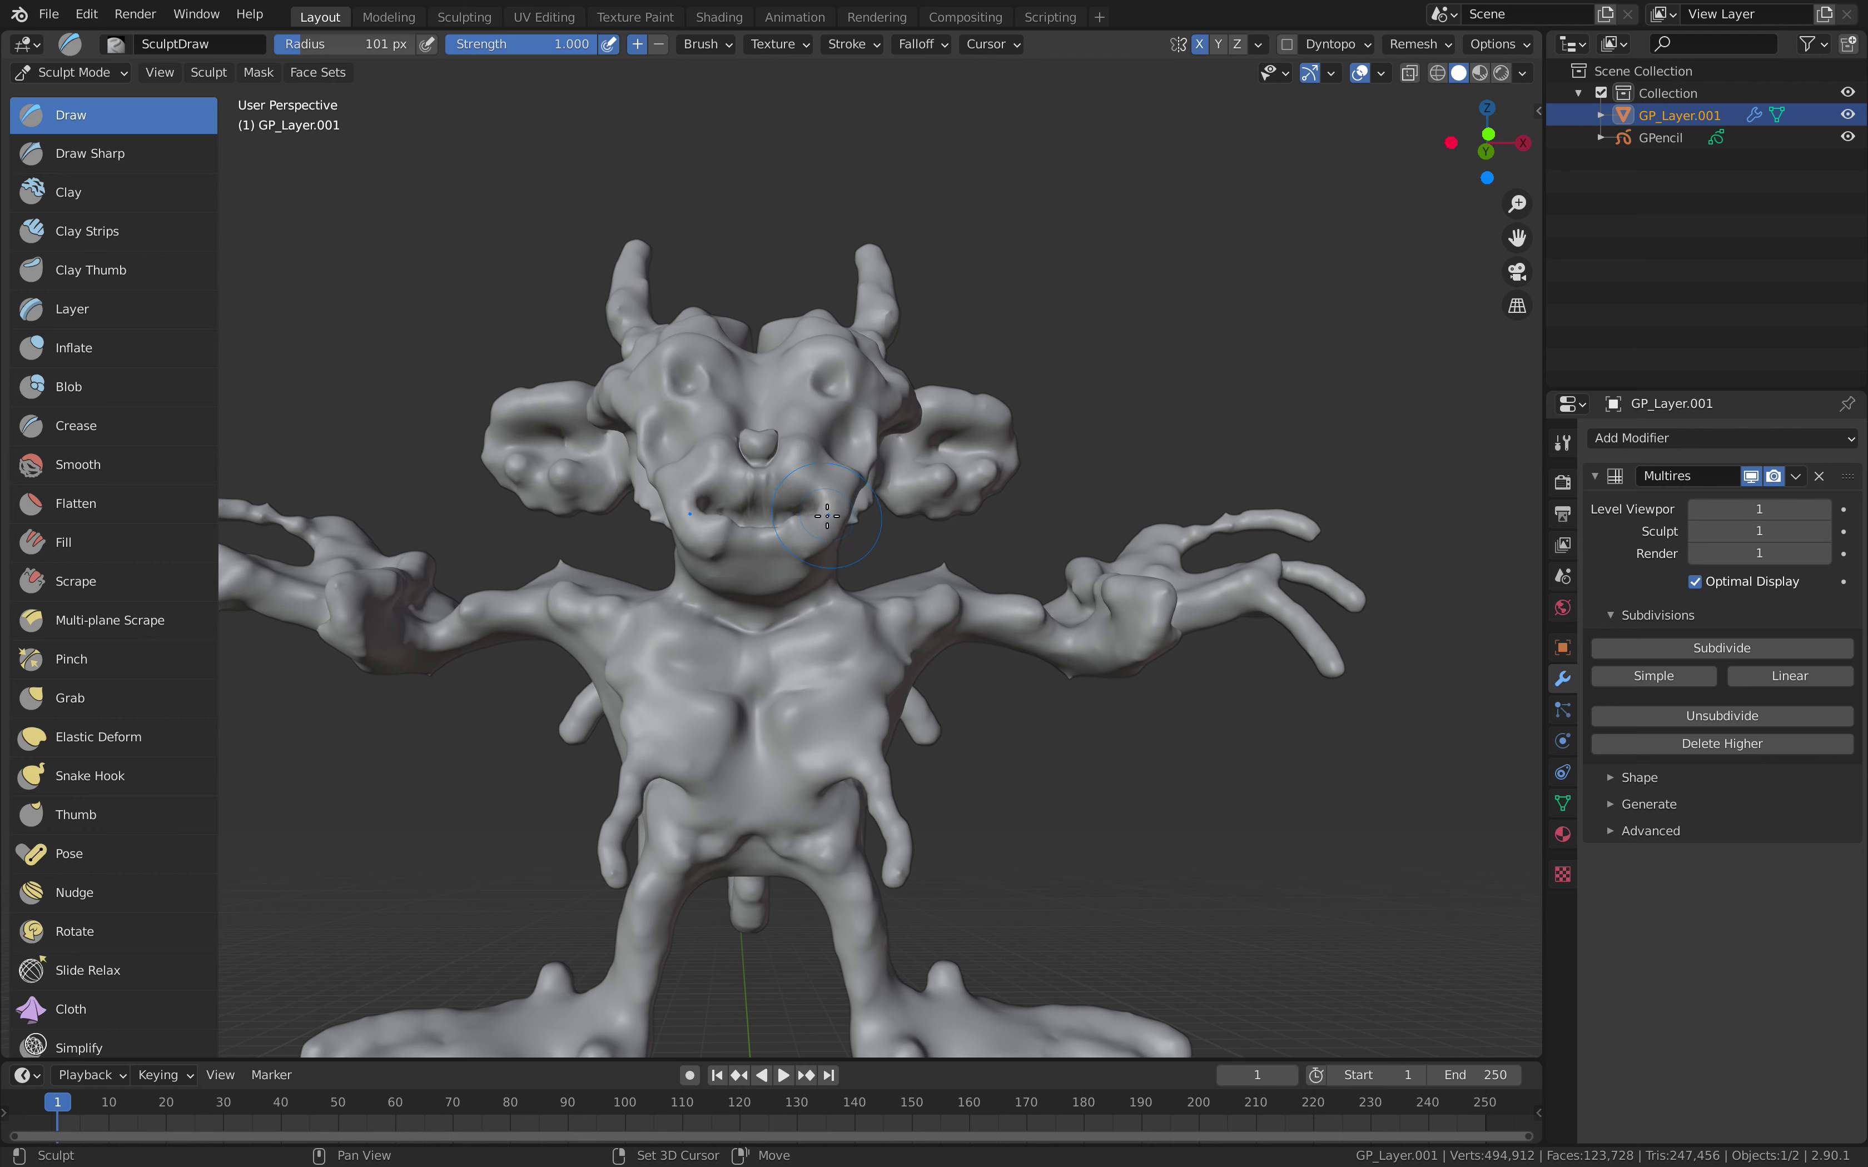
- Undo the last mouth stroke, then reshape and smooth the creature's lips
{"action": "key", "text": "ctrl+z"}
{"action": "left_click_drag", "start_coordinate": [792, 542], "coordinate": [773, 566]}
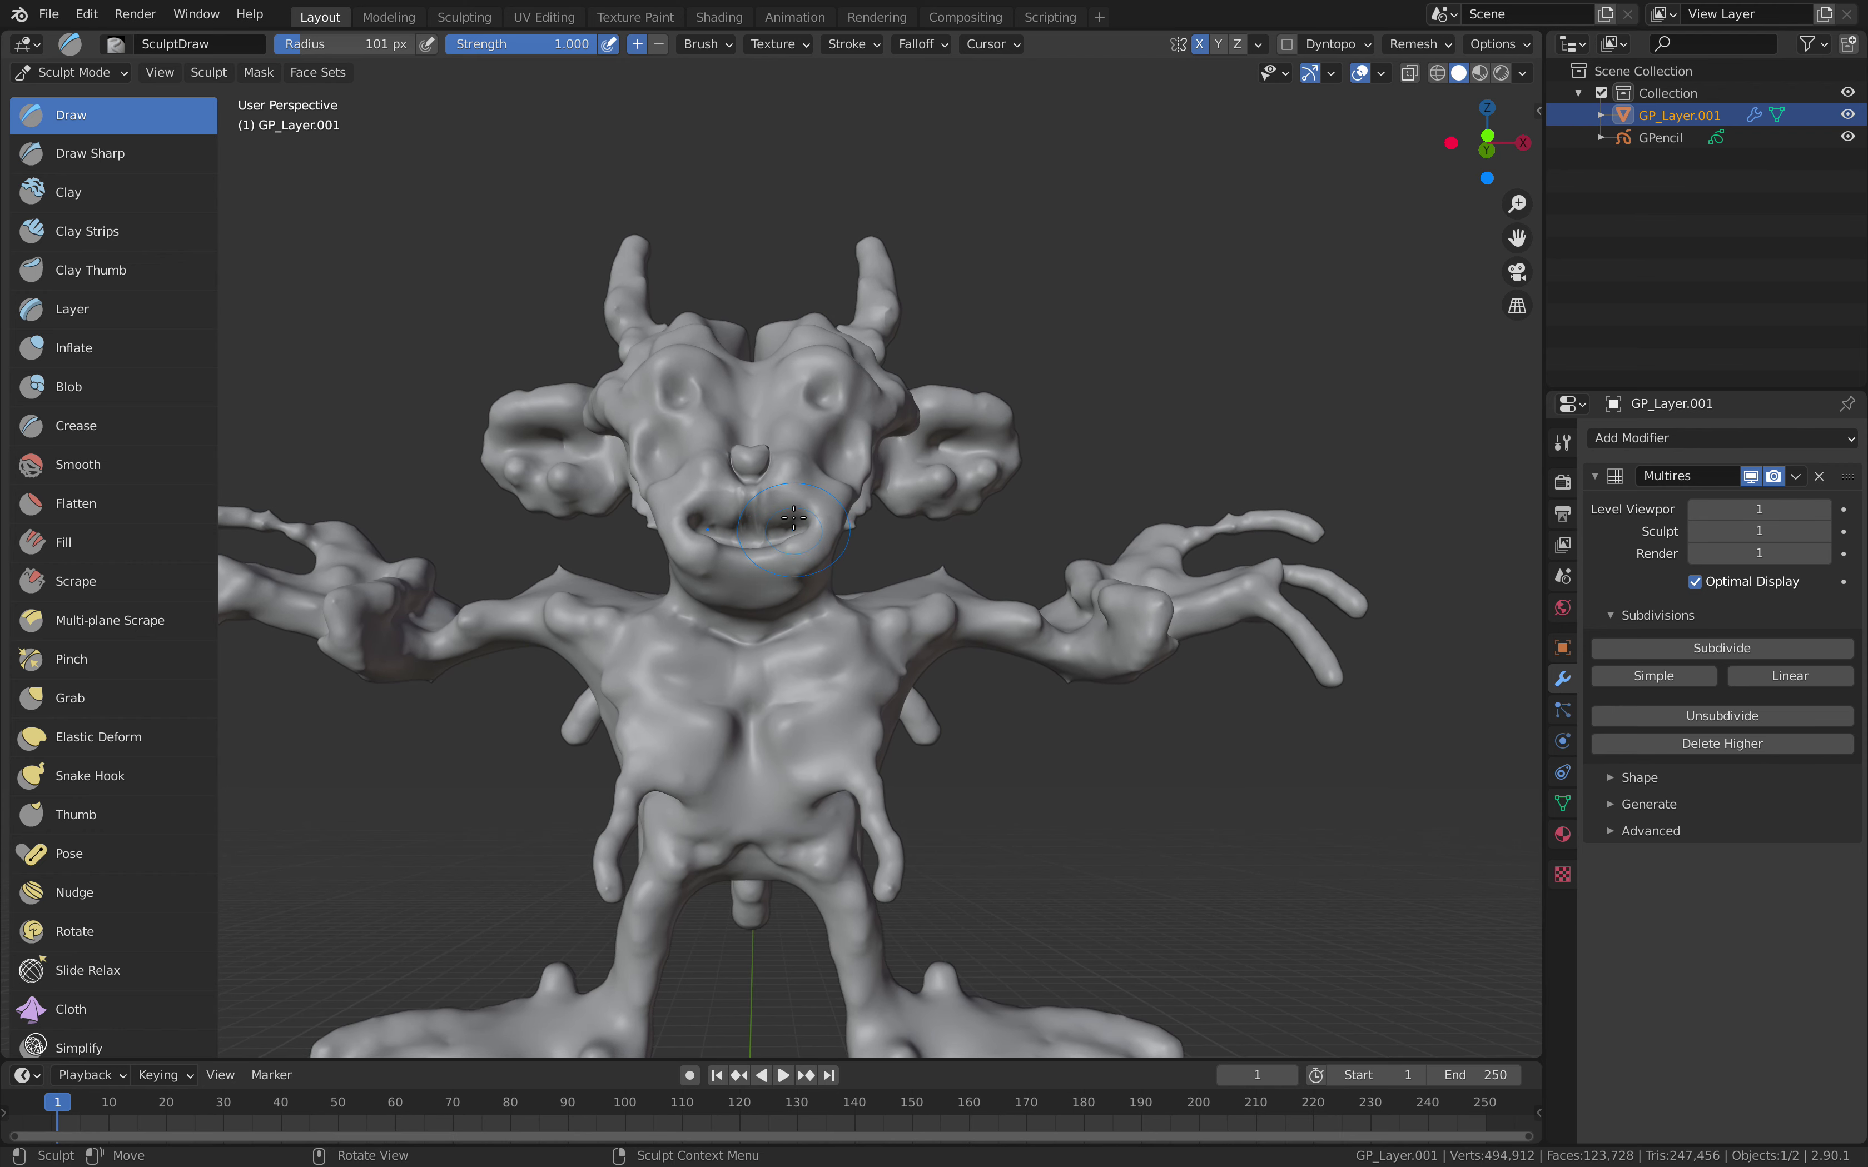
{"action": "scroll", "coordinate": [794, 518], "scroll_direction": "up", "scroll_amount": 2}
{"action": "mouse_move", "coordinate": [765, 467]}
{"action": "left_mouse_down"}
{"action": "mouse_move", "coordinate": [752, 449]}
{"action": "mouse_move", "coordinate": [784, 446]}
{"action": "left_mouse_up"}
{"action": "middle_click_drag", "start_coordinate": [809, 447], "coordinate": [819, 463]}
{"action": "left_click_drag", "start_coordinate": [788, 447], "coordinate": [792, 439], "text": "shift"}
{"action": "scroll", "coordinate": [829, 305], "scroll_direction": "up", "scroll_amount": 1}
{"action": "scroll", "coordinate": [830, 304], "scroll_direction": "down", "scroll_amount": 1}
- Deepen the mirrored eye sockets and sculpt more relief on the brow below the horns
{"action": "middle_click_drag", "start_coordinate": [823, 287], "coordinate": [824, 291]}
{"action": "mouse_move", "coordinate": [850, 331]}
{"action": "left_mouse_down"}
{"action": "mouse_move", "coordinate": [832, 348]}
{"action": "mouse_move", "coordinate": [861, 332]}
{"action": "mouse_move", "coordinate": [864, 301]}
{"action": "mouse_move", "coordinate": [888, 363]}
{"action": "left_mouse_up"}
{"action": "scroll", "coordinate": [856, 471], "scroll_direction": "down", "scroll_amount": 1}
{"action": "left_click", "coordinate": [922, 413], "text": "ctrl"}
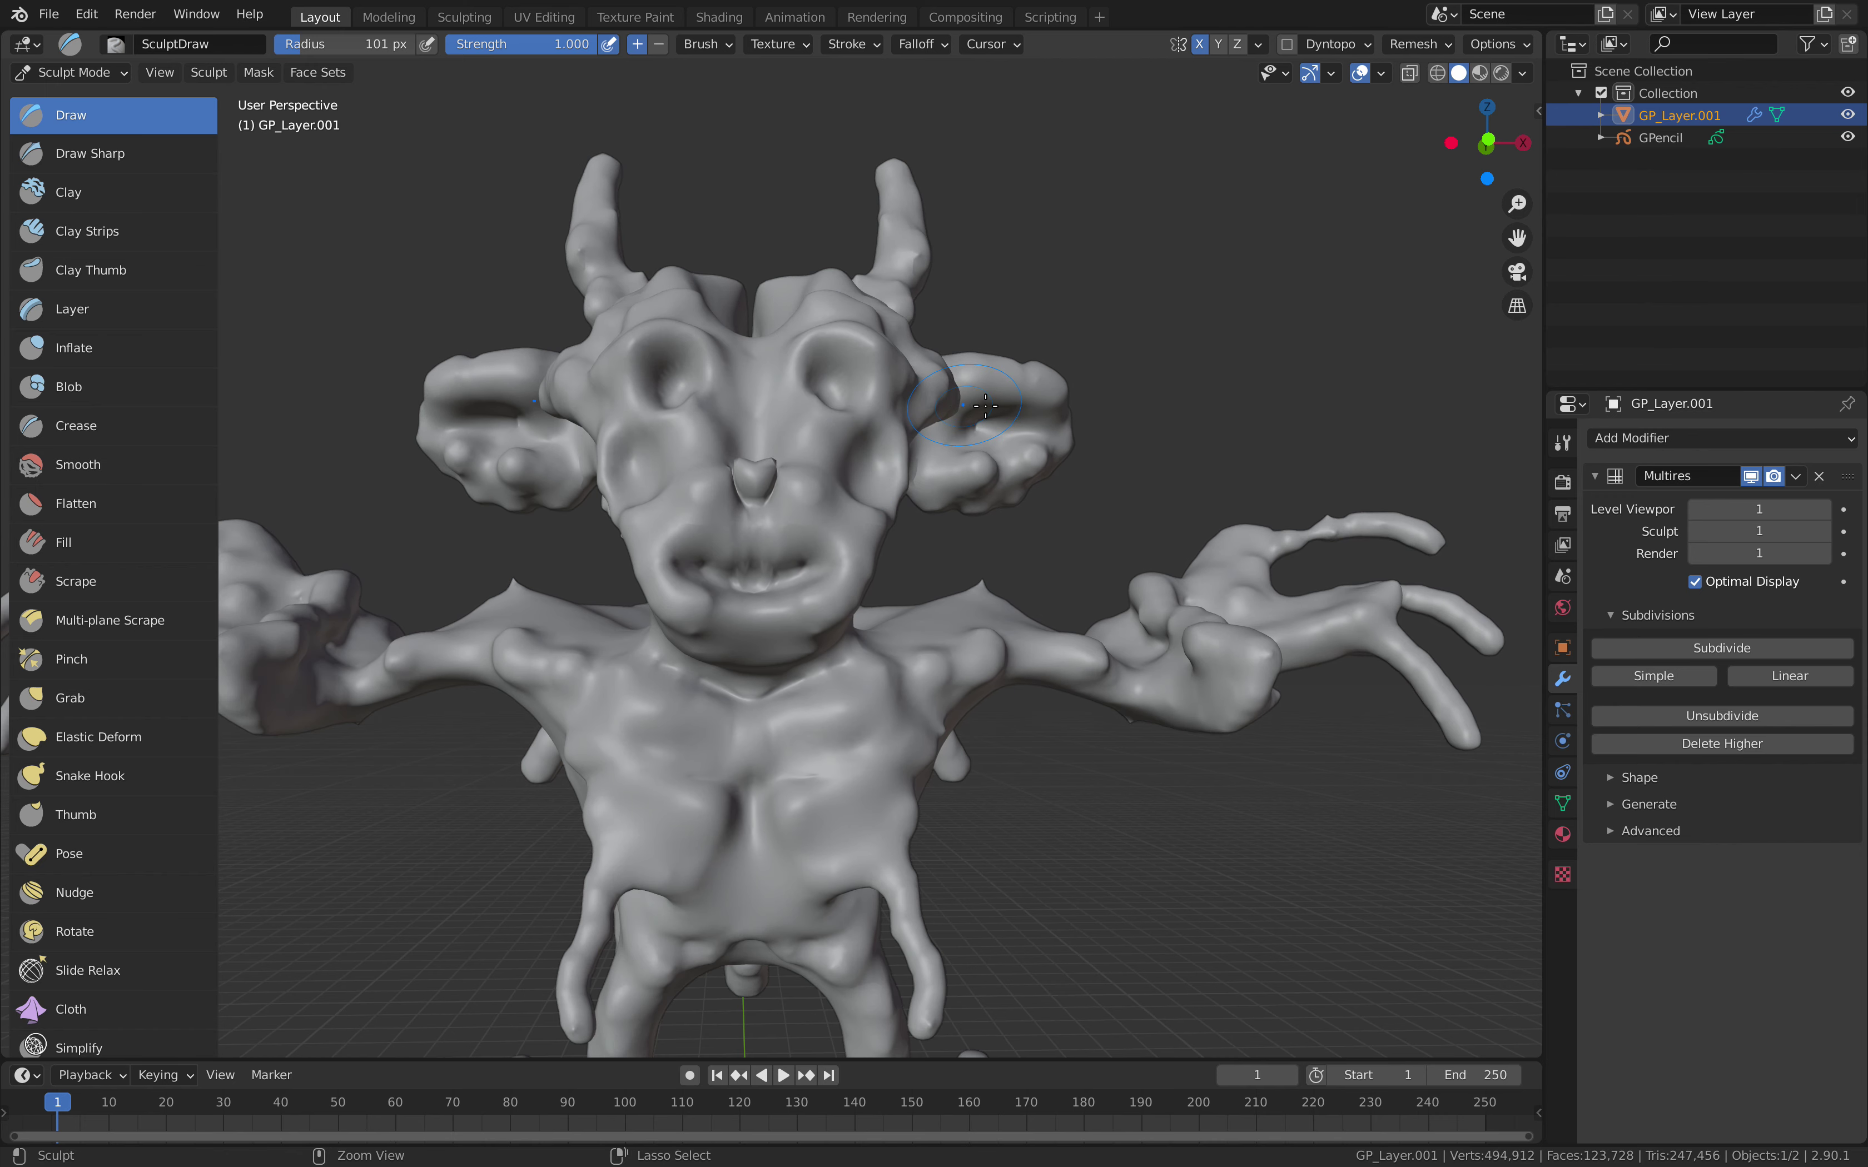
{"action": "mouse_move", "coordinate": [874, 417]}
{"action": "middle_mouse_down"}
{"action": "mouse_move", "coordinate": [848, 450]}
{"action": "mouse_move", "coordinate": [849, 402]}
{"action": "mouse_move", "coordinate": [835, 419]}
{"action": "mouse_move", "coordinate": [910, 421]}
{"action": "mouse_move", "coordinate": [776, 417]}
{"action": "mouse_move", "coordinate": [762, 371]}
{"action": "mouse_move", "coordinate": [713, 462]}
{"action": "middle_mouse_up"}
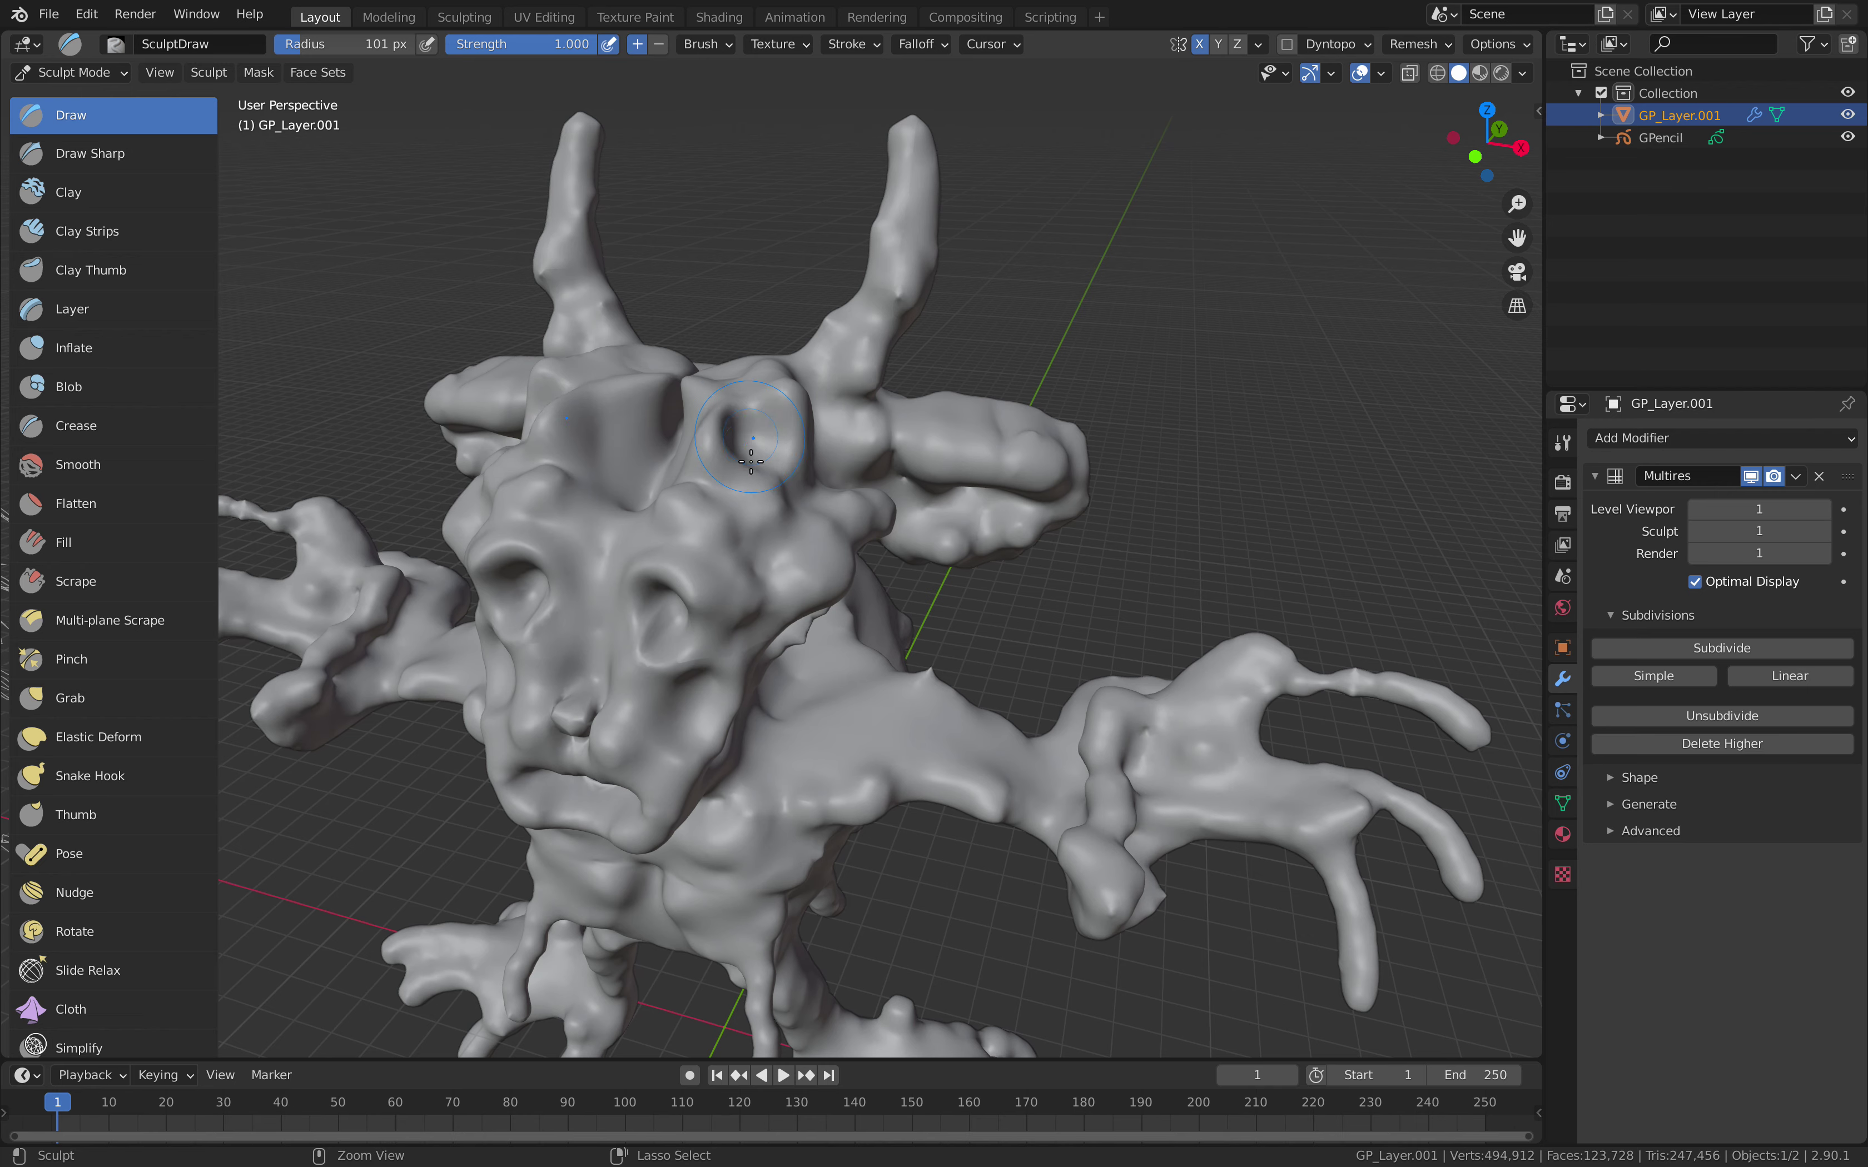
{"action": "middle_click_drag", "start_coordinate": [748, 417], "coordinate": [803, 621]}
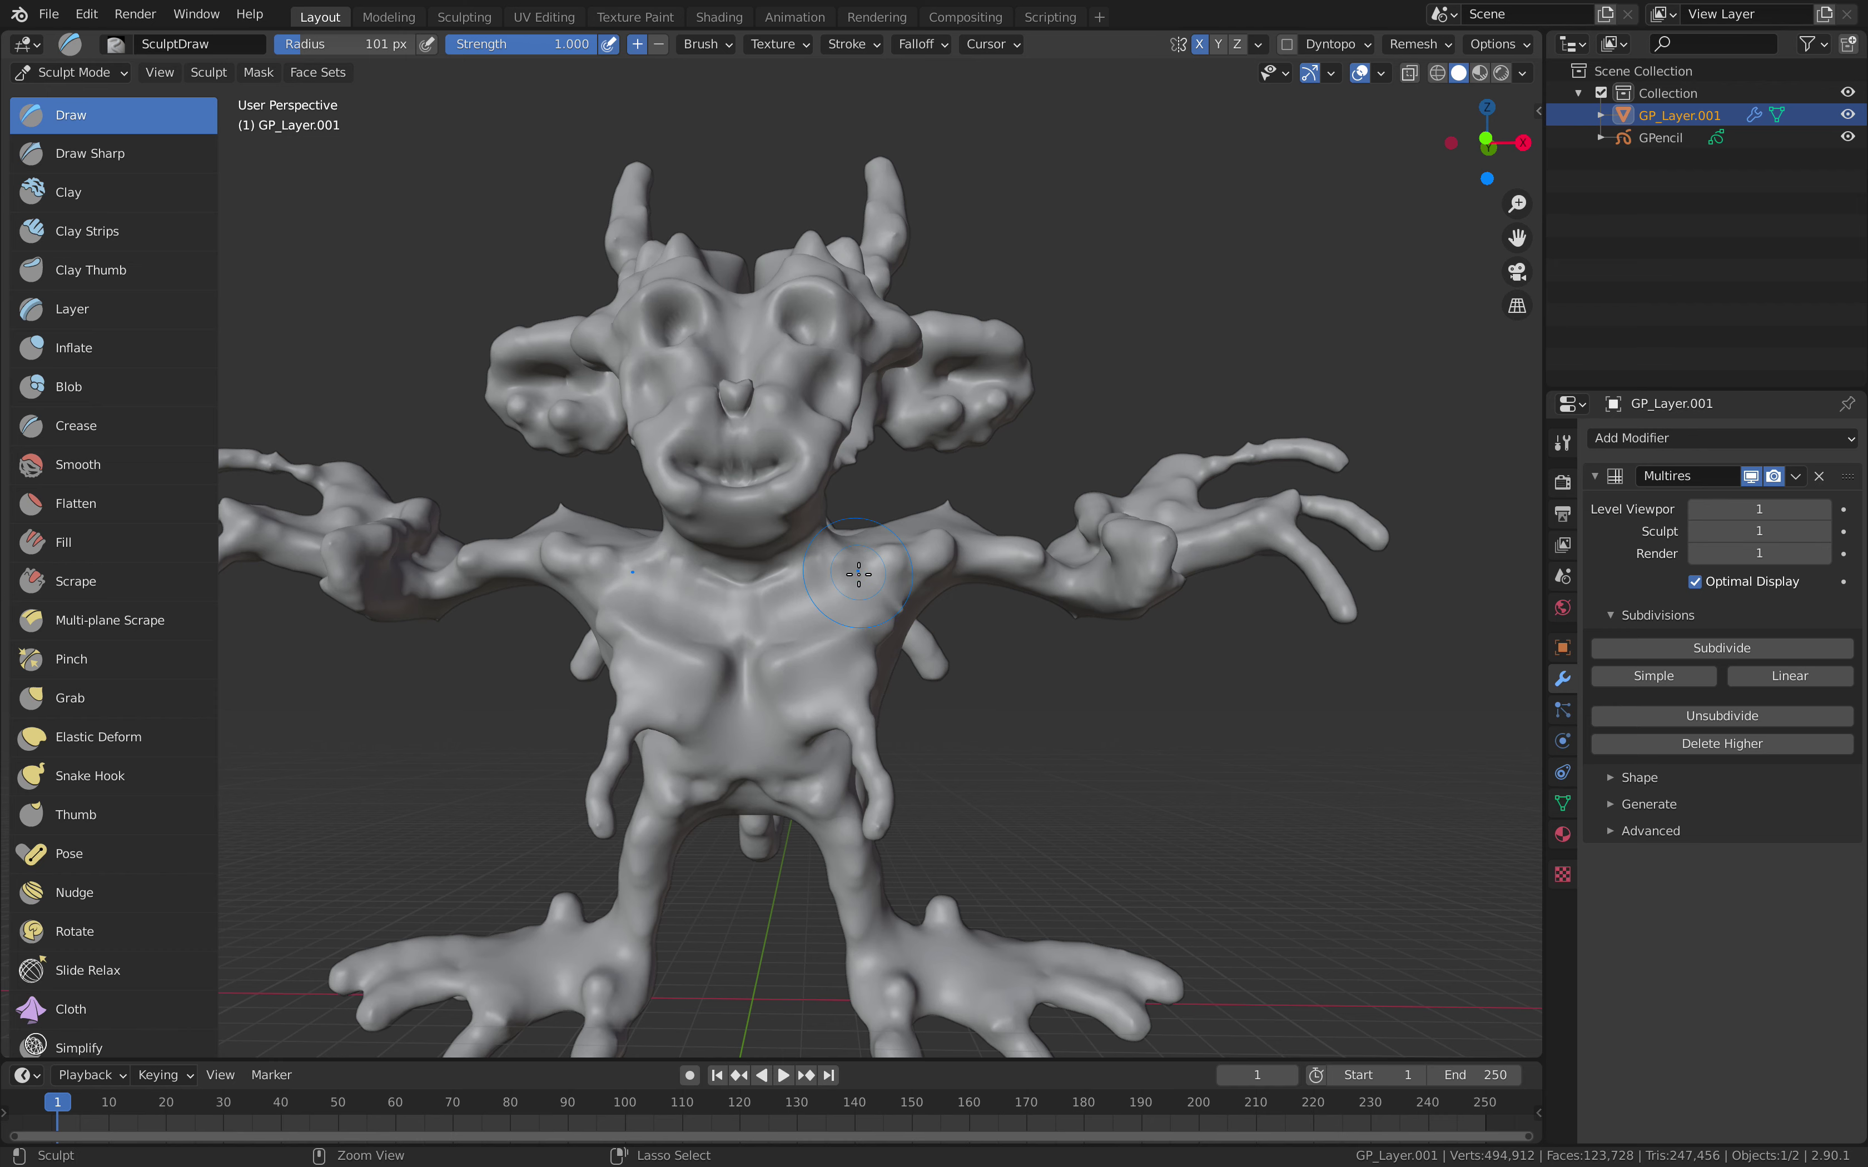
- Set the Draw brush radius to 70 px and sculpt raised ribs and carved grooves on the chest and flanks
{"action": "scroll", "coordinate": [862, 571], "scroll_direction": "up", "scroll_amount": 2}
{"action": "scroll", "coordinate": [862, 572], "scroll_direction": "up", "scroll_amount": 2}
{"action": "left_click_drag", "start_coordinate": [366, 44], "coordinate": [360, 44]}
{"action": "mouse_move", "coordinate": [735, 605]}
{"action": "left_mouse_down"}
{"action": "mouse_move", "coordinate": [967, 582]}
{"action": "mouse_move", "coordinate": [809, 742]}
{"action": "mouse_move", "coordinate": [775, 749]}
{"action": "left_mouse_up"}
{"action": "middle_click_drag", "start_coordinate": [786, 726], "coordinate": [823, 408], "text": "shift"}
{"action": "mouse_move", "coordinate": [940, 471]}
{"action": "left_mouse_down", "text": "ctrl"}
{"action": "mouse_move", "coordinate": [846, 542]}
{"action": "mouse_move", "coordinate": [943, 485]}
{"action": "left_mouse_up", "text": "ctrl"}
{"action": "left_click_drag", "start_coordinate": [934, 568], "coordinate": [855, 646], "text": "ctrl"}
- Sculpt muscle and bone relief on the belly, then carve grooves into the tops of the mirrored feet
{"action": "middle_click_drag", "start_coordinate": [855, 646], "coordinate": [896, 584]}
{"action": "mouse_move", "coordinate": [896, 583]}
{"action": "left_mouse_down"}
{"action": "mouse_move", "coordinate": [898, 444]}
{"action": "mouse_move", "coordinate": [968, 595]}
{"action": "mouse_move", "coordinate": [972, 653]}
{"action": "mouse_move", "coordinate": [1007, 641]}
{"action": "left_mouse_up"}
{"action": "mouse_move", "coordinate": [1007, 641]}
{"action": "middle_mouse_down"}
{"action": "mouse_move", "coordinate": [887, 555]}
{"action": "mouse_move", "coordinate": [831, 595]}
{"action": "middle_mouse_up"}
{"action": "mouse_move", "coordinate": [831, 595]}
{"action": "left_mouse_down"}
{"action": "mouse_move", "coordinate": [857, 737]}
{"action": "mouse_move", "coordinate": [903, 772]}
{"action": "left_mouse_up"}
{"action": "middle_click_drag", "start_coordinate": [903, 773], "coordinate": [948, 834]}
{"action": "mouse_move", "coordinate": [965, 866]}
{"action": "left_mouse_down", "text": "ctrl"}
{"action": "mouse_move", "coordinate": [1083, 900]}
{"action": "mouse_move", "coordinate": [999, 920]}
{"action": "mouse_move", "coordinate": [1112, 906]}
{"action": "left_mouse_up", "text": "ctrl"}
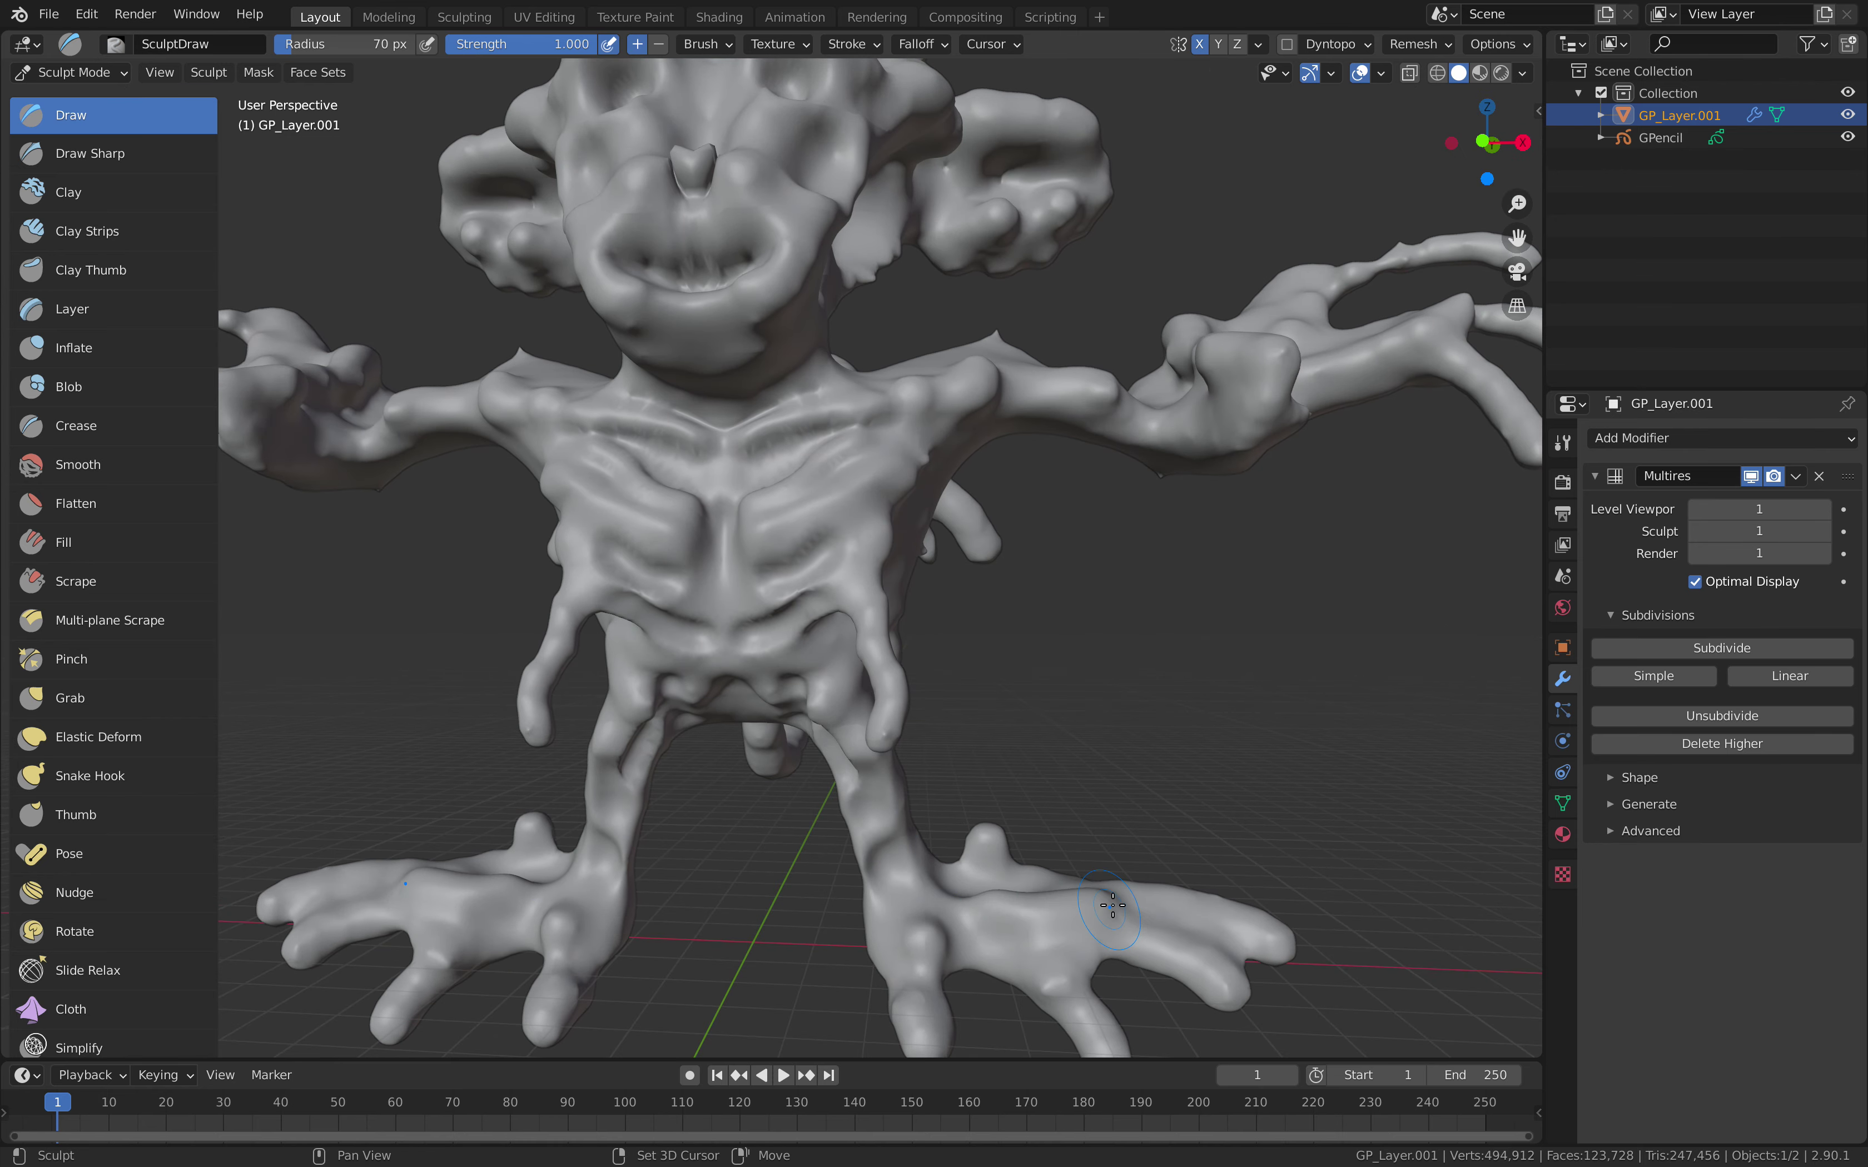
- Carve mirrored grooves along the shoulders and arms of the creature
{"action": "middle_click_drag", "start_coordinate": [1112, 905], "coordinate": [1100, 877], "text": "shift"}
{"action": "left_click_drag", "start_coordinate": [988, 360], "coordinate": [1059, 367], "text": "ctrl"}
{"action": "middle_click_drag", "start_coordinate": [1059, 368], "coordinate": [1087, 449], "text": "ctrl"}
{"action": "left_click_drag", "start_coordinate": [1086, 449], "coordinate": [1102, 411], "text": "ctrl"}
{"action": "middle_click_drag", "start_coordinate": [1101, 411], "coordinate": [1075, 530]}
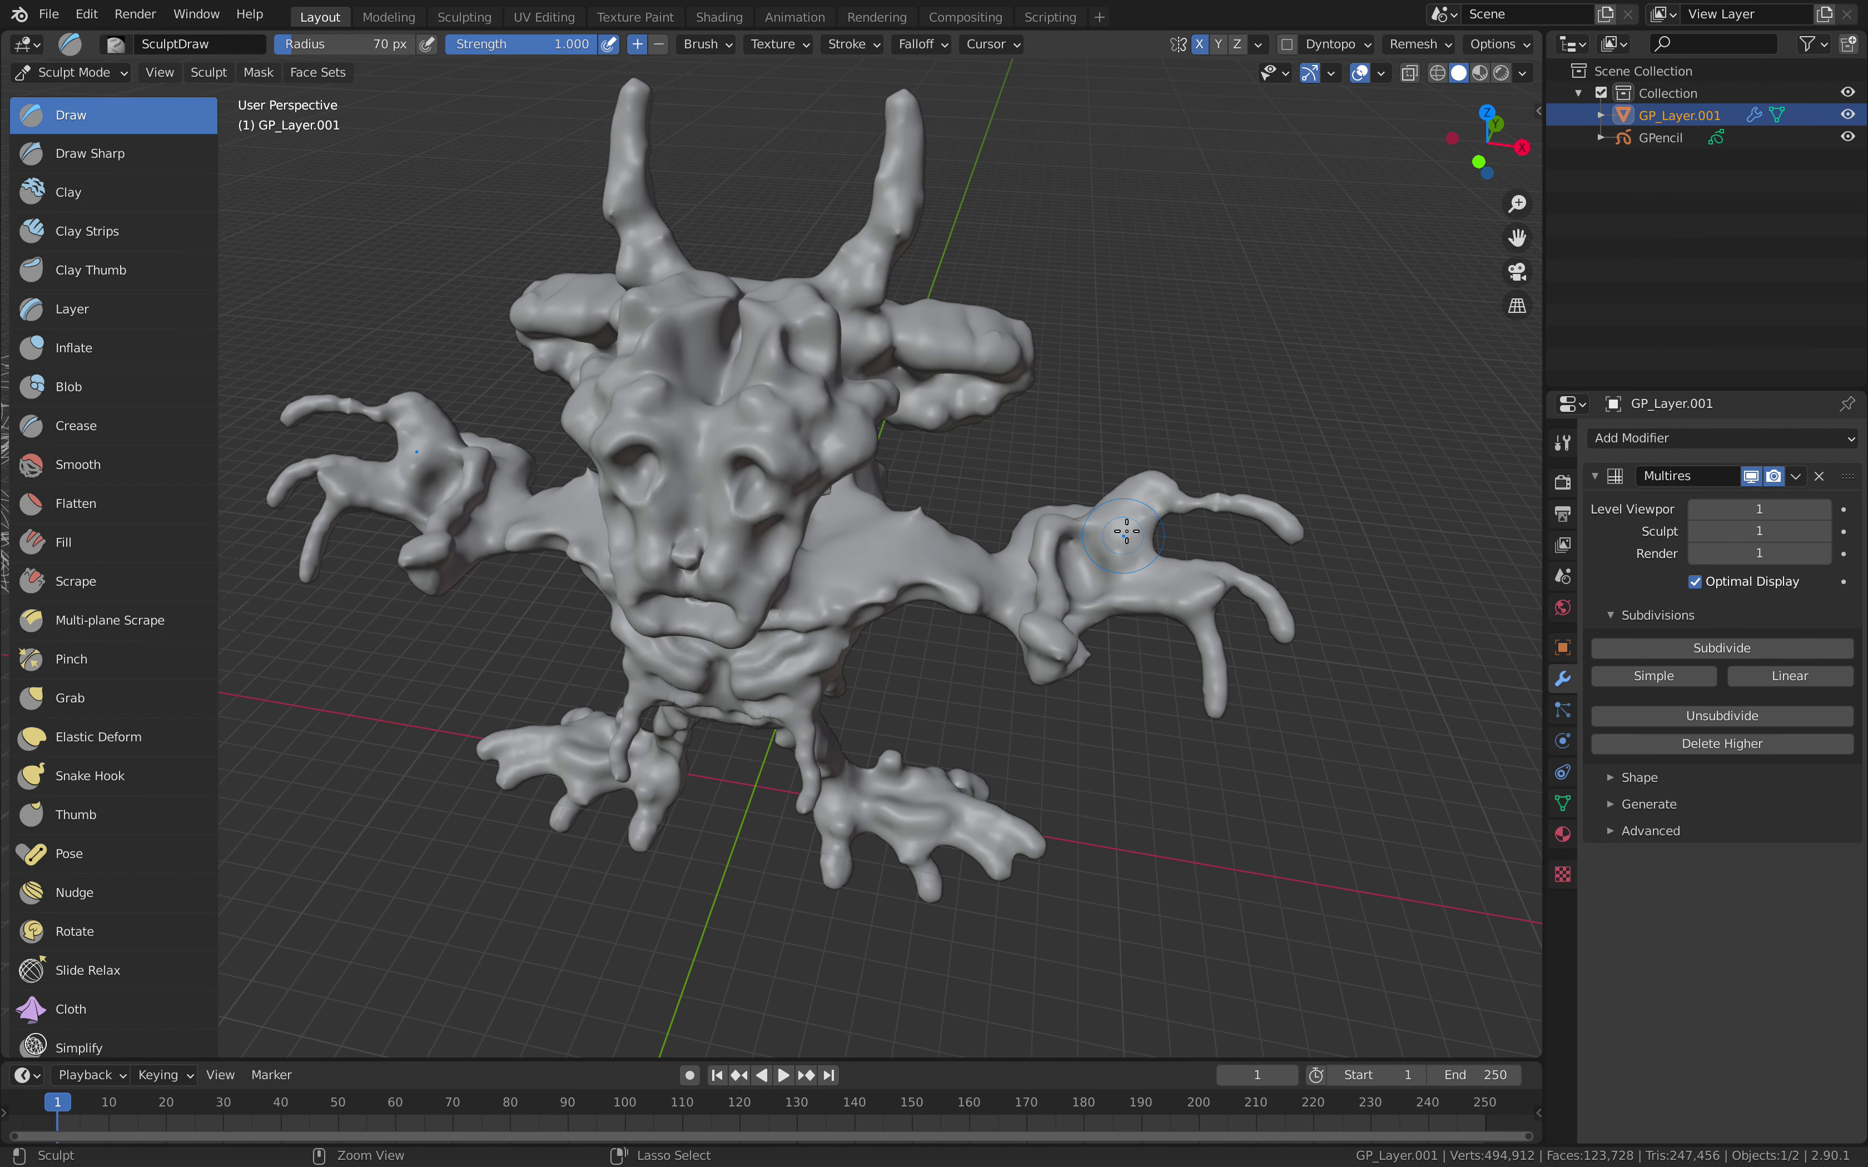
- Reshape the mouth, cheeks and eye area from the front view with the Grab brush at a 93 px radius
{"action": "scroll", "coordinate": [868, 524], "scroll_direction": "up", "scroll_amount": 5}
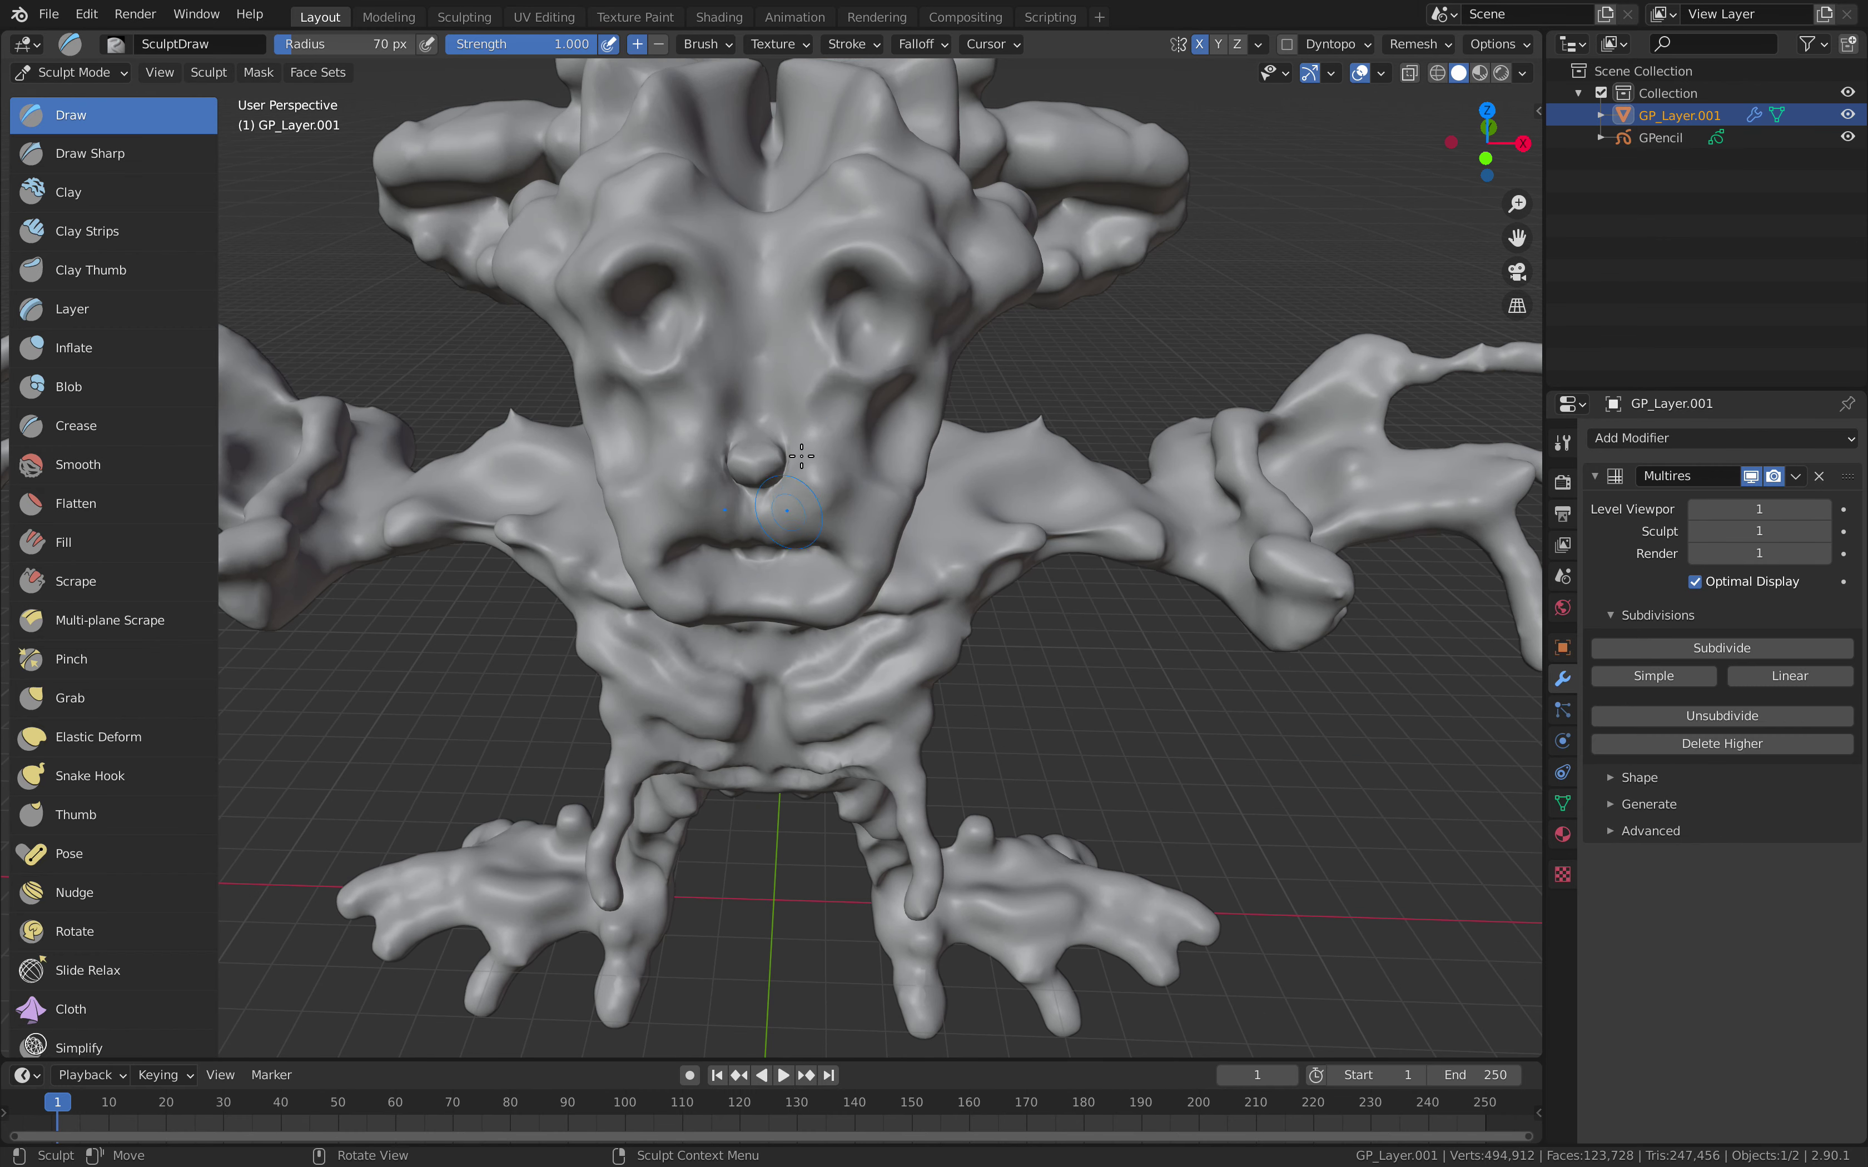
{"action": "middle_click_drag", "start_coordinate": [801, 456], "coordinate": [803, 445]}
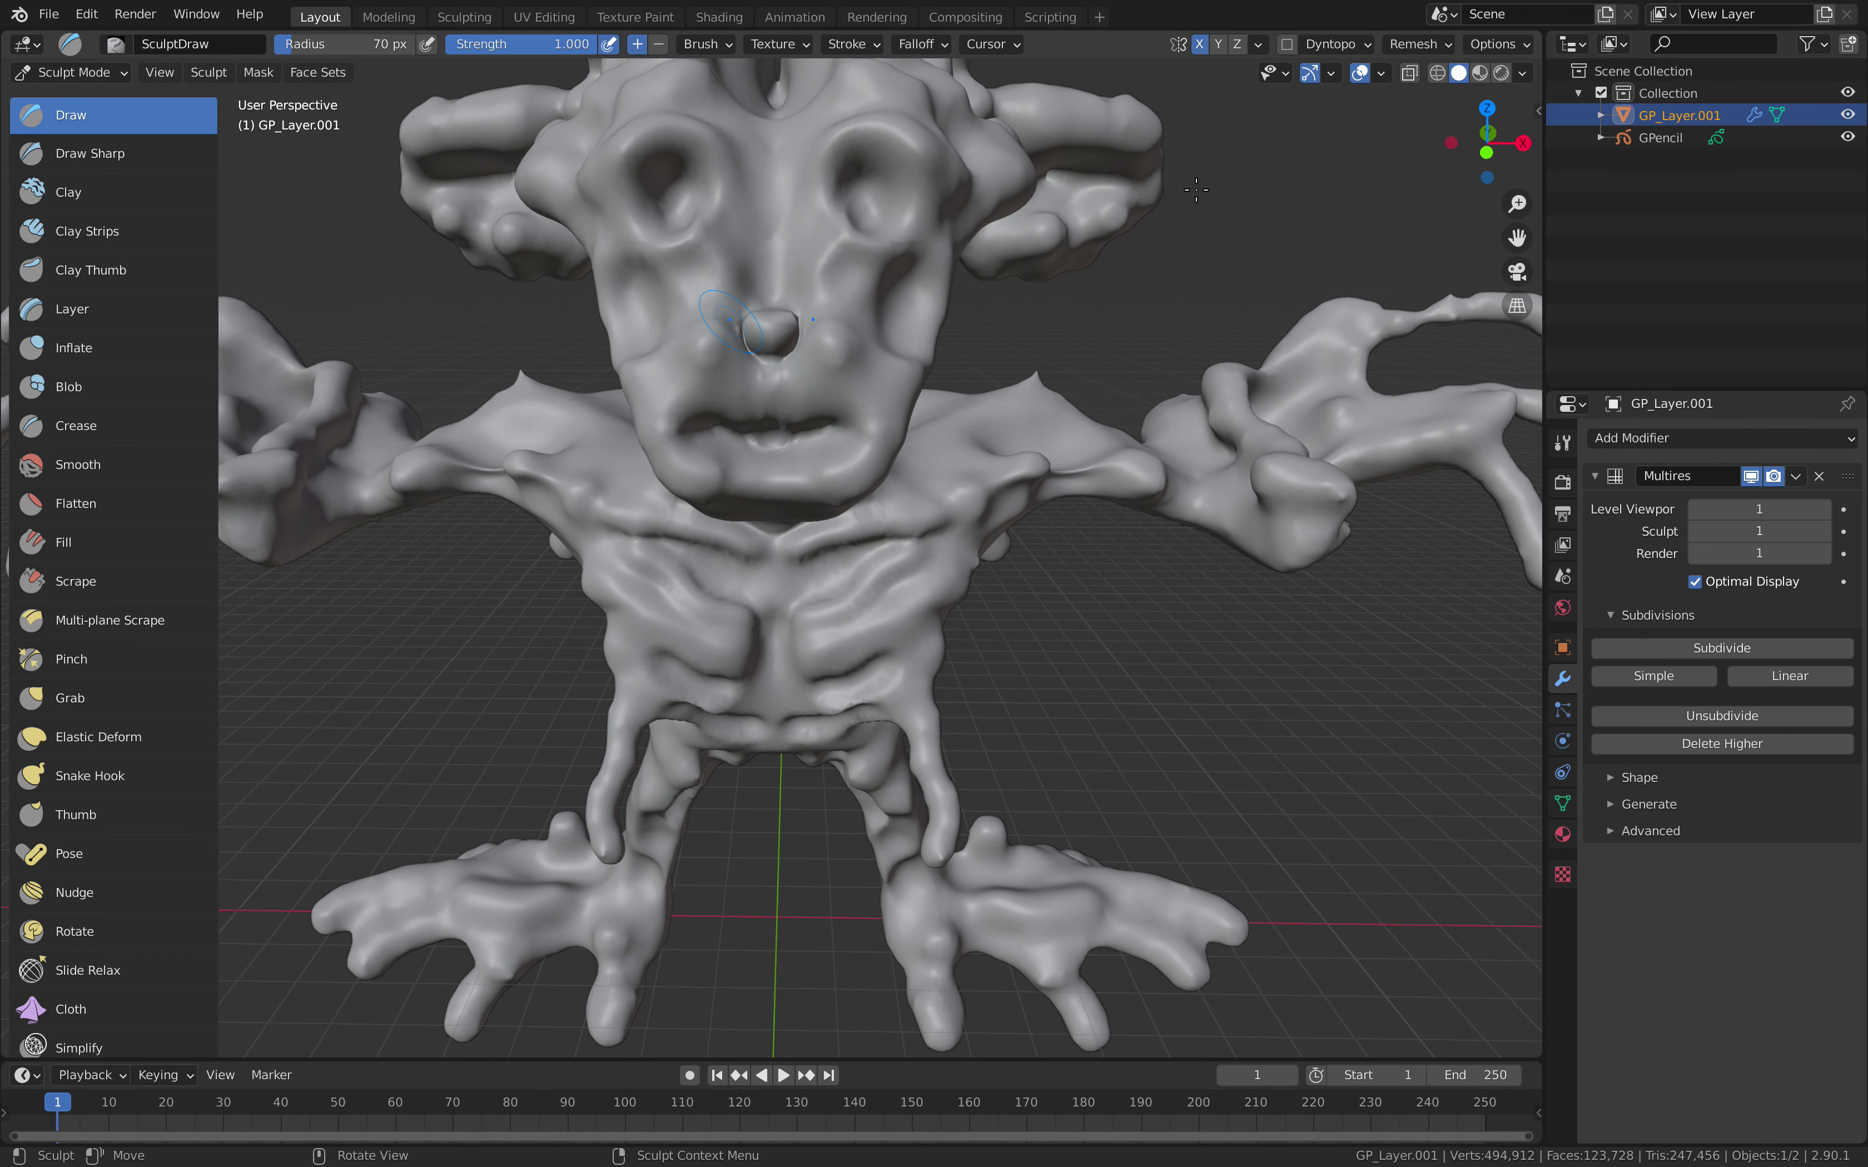
{"action": "left_click", "coordinate": [92, 685]}
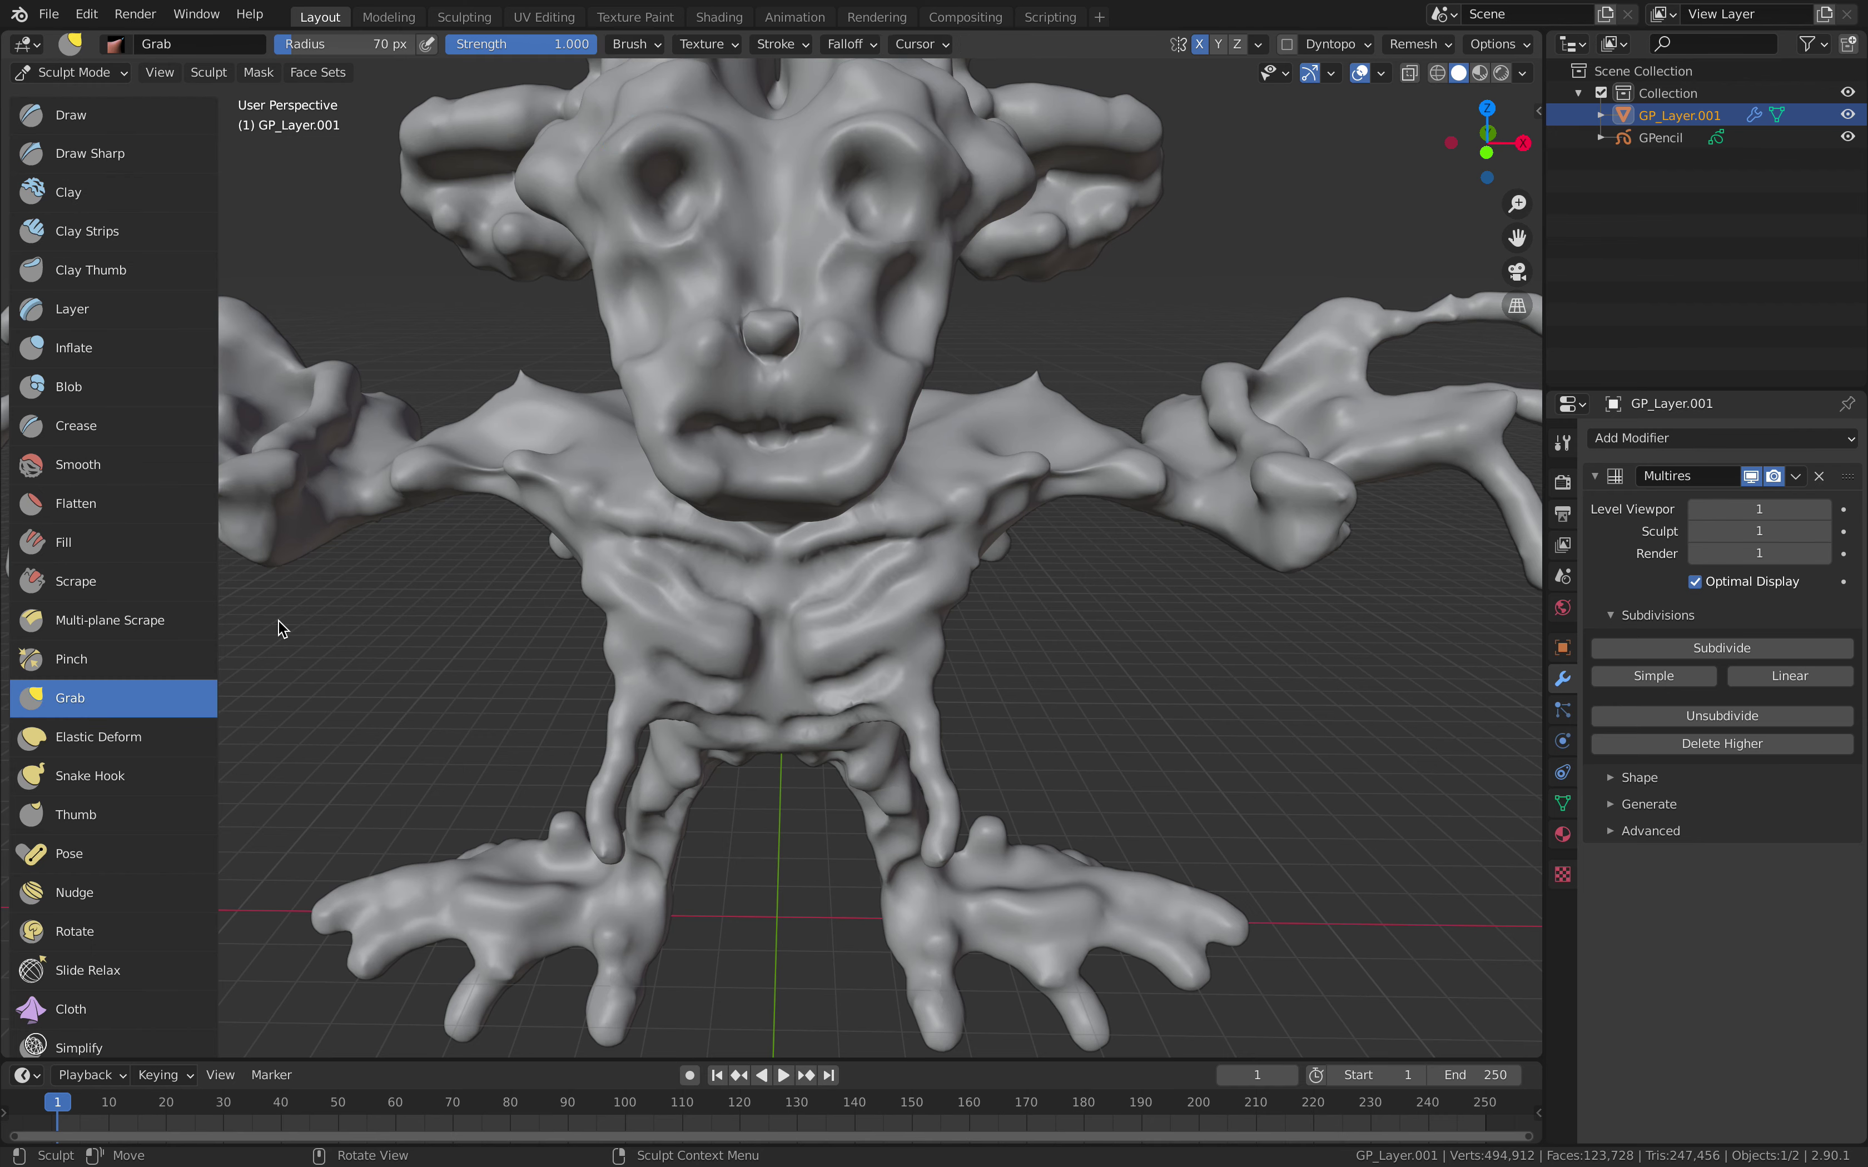
{"action": "left_click", "coordinate": [1486, 152]}
{"action": "left_click_drag", "start_coordinate": [313, 48], "coordinate": [339, 44]}
{"action": "mouse_move", "coordinate": [796, 377]}
{"action": "left_mouse_down"}
{"action": "mouse_move", "coordinate": [807, 338]}
{"action": "mouse_move", "coordinate": [842, 358]}
{"action": "mouse_move", "coordinate": [826, 386]}
{"action": "mouse_move", "coordinate": [799, 352]}
{"action": "mouse_move", "coordinate": [800, 387]}
{"action": "left_mouse_up"}
{"action": "left_click_drag", "start_coordinate": [823, 391], "coordinate": [823, 376]}
{"action": "left_click_drag", "start_coordinate": [842, 344], "coordinate": [836, 340]}
{"action": "left_click_drag", "start_coordinate": [830, 218], "coordinate": [834, 213]}
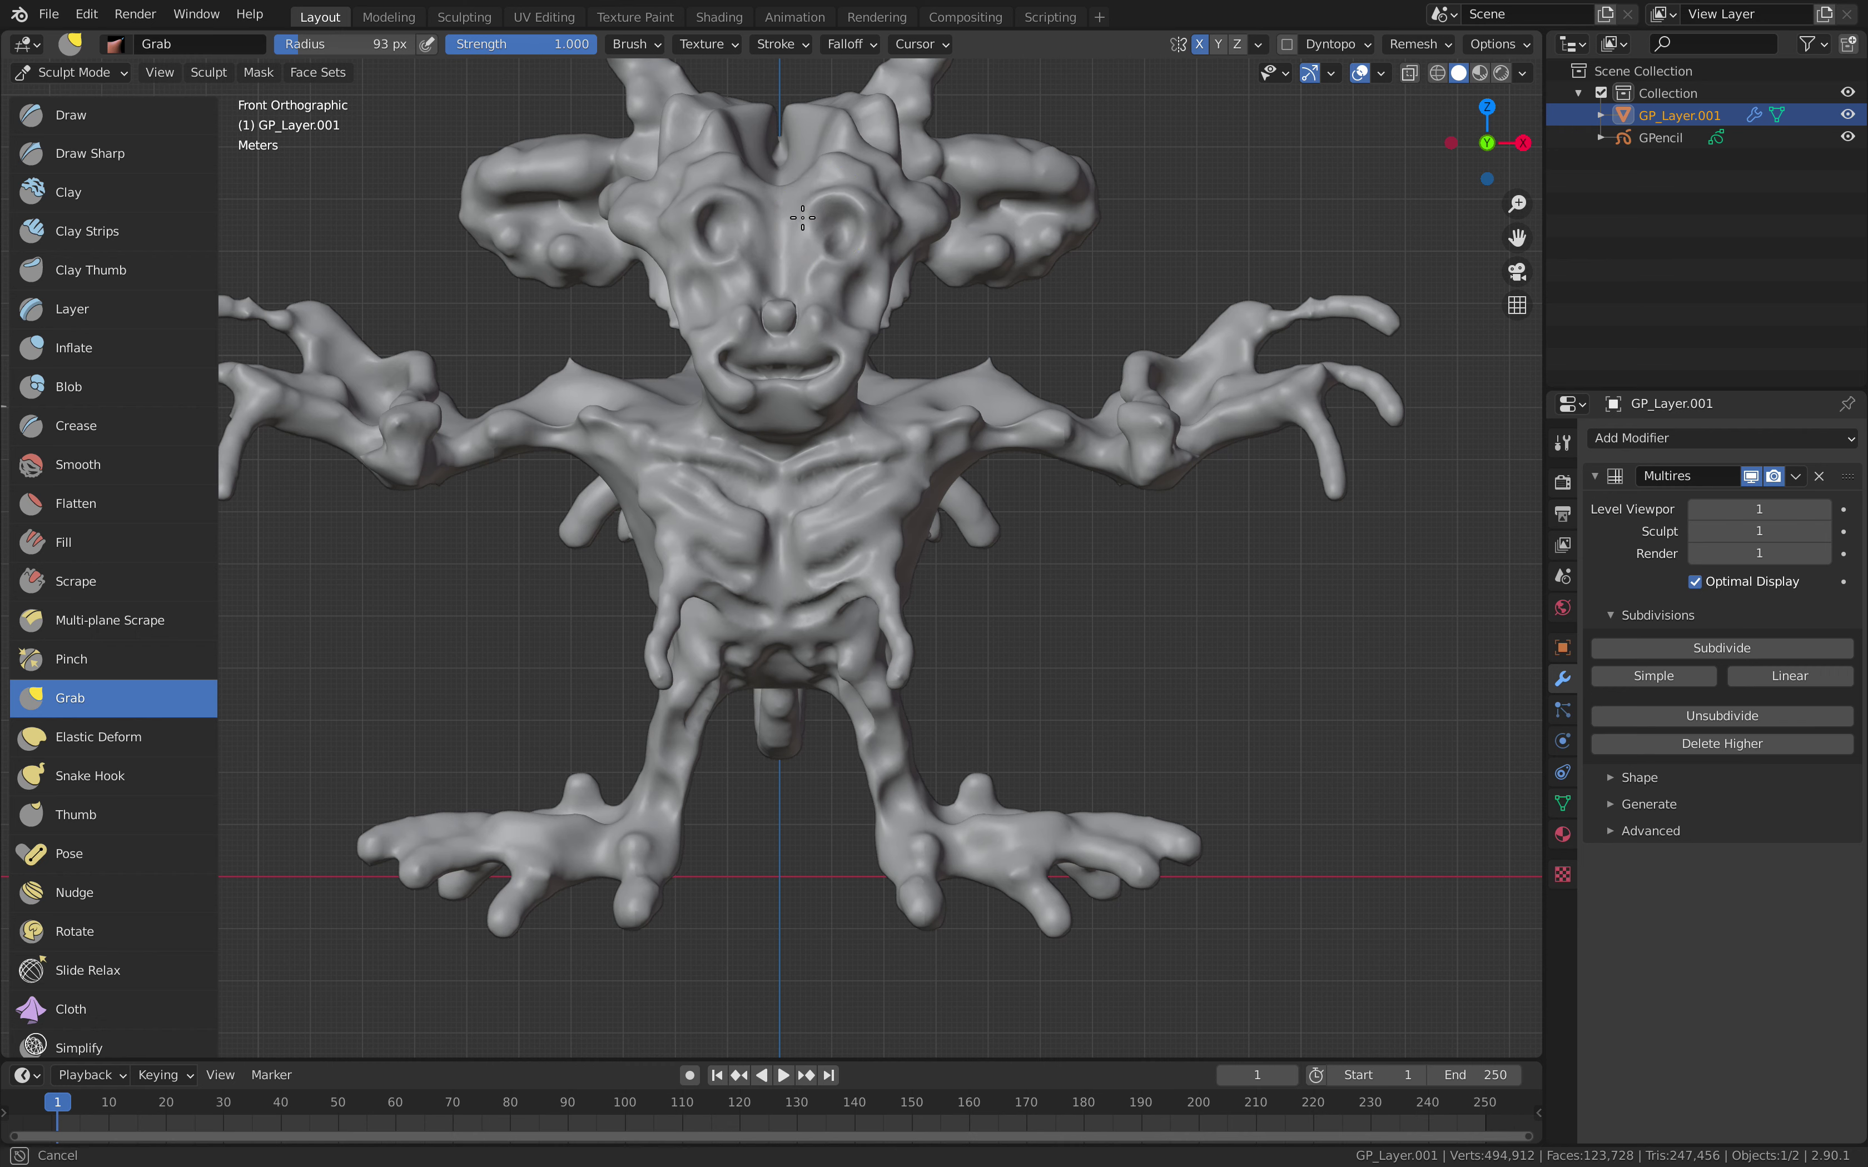
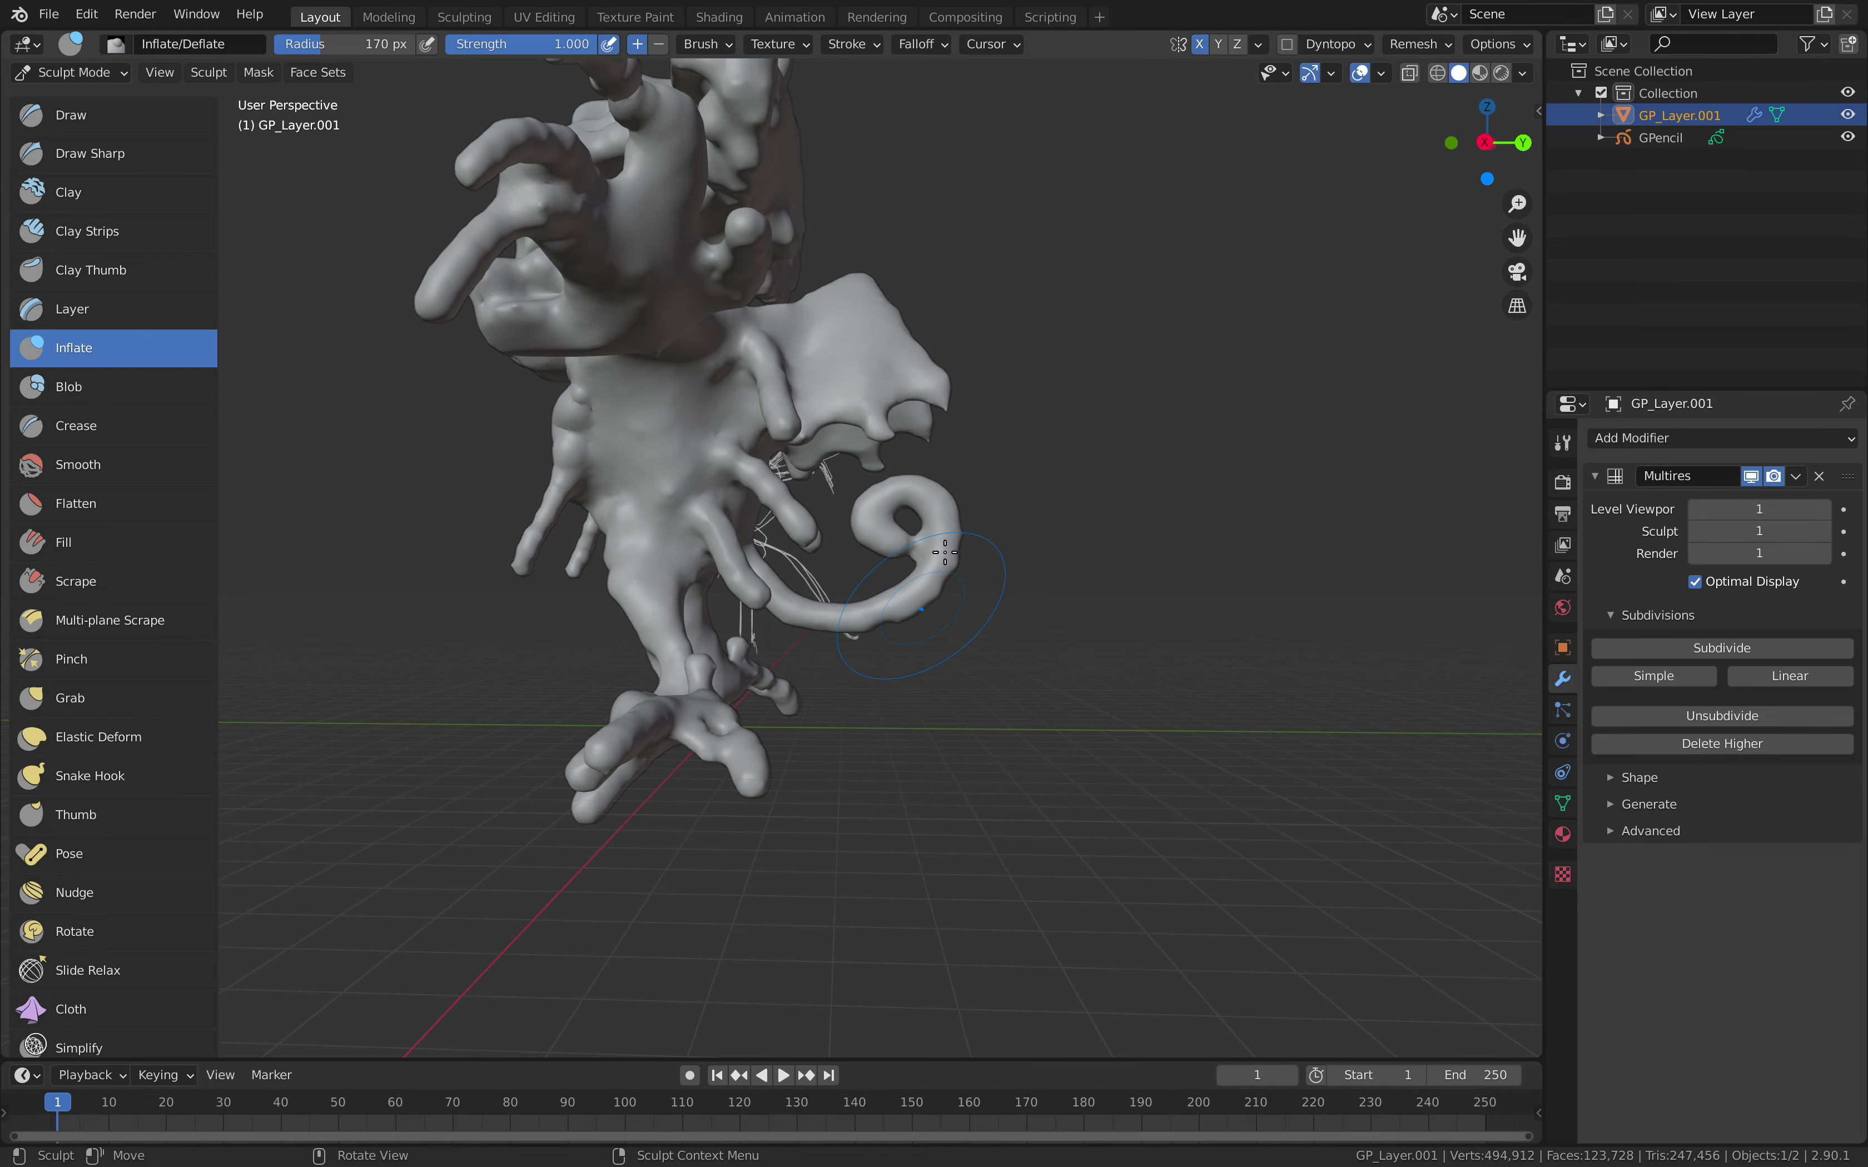
- Scrape angular planes into the creature's back with the Multi-plane Scrape brush at a 170 px radius
{"action": "mouse_move", "coordinate": [919, 542]}
{"action": "middle_mouse_down"}
{"action": "mouse_move", "coordinate": [836, 544]}
{"action": "mouse_move", "coordinate": [750, 464]}
{"action": "mouse_move", "coordinate": [802, 397]}
{"action": "middle_mouse_up"}
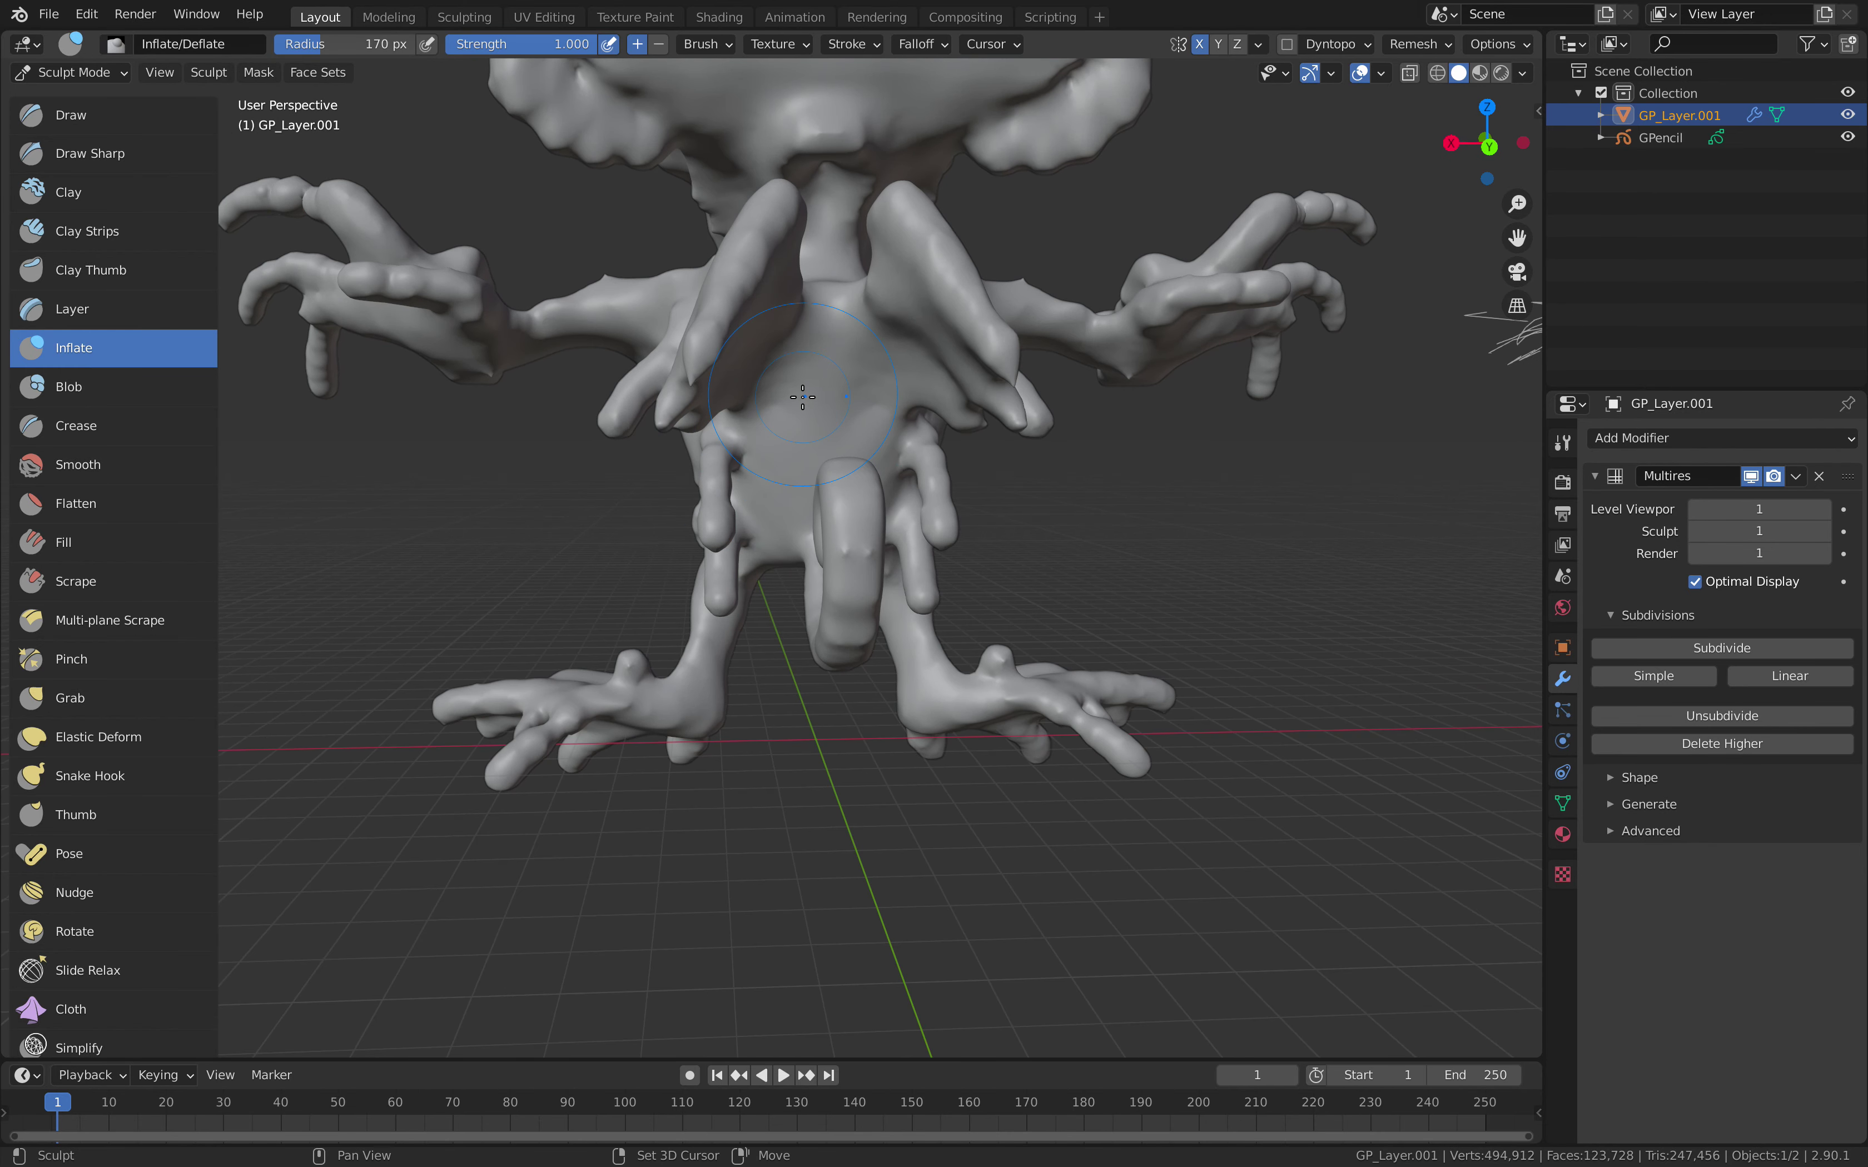
{"action": "left_click", "coordinate": [68, 112]}
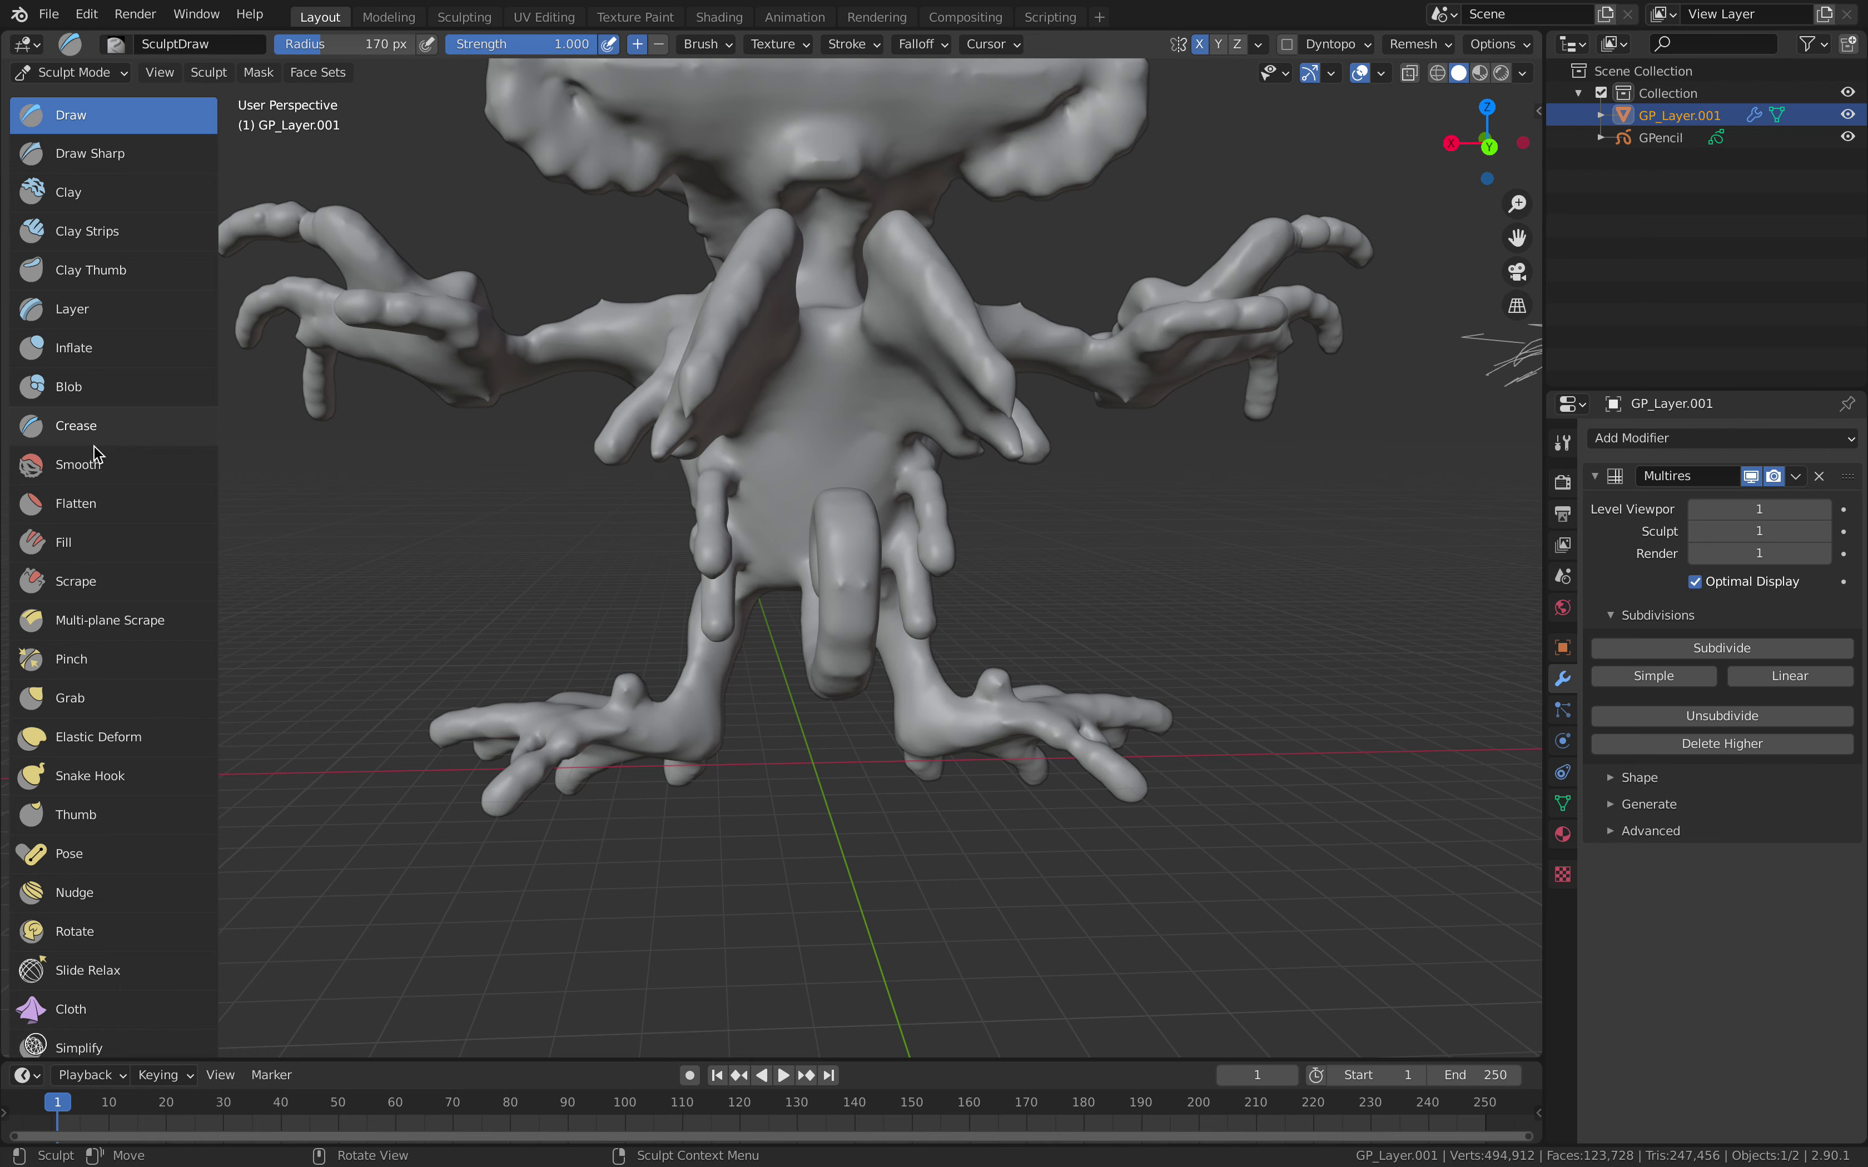
{"action": "left_click", "coordinate": [97, 579]}
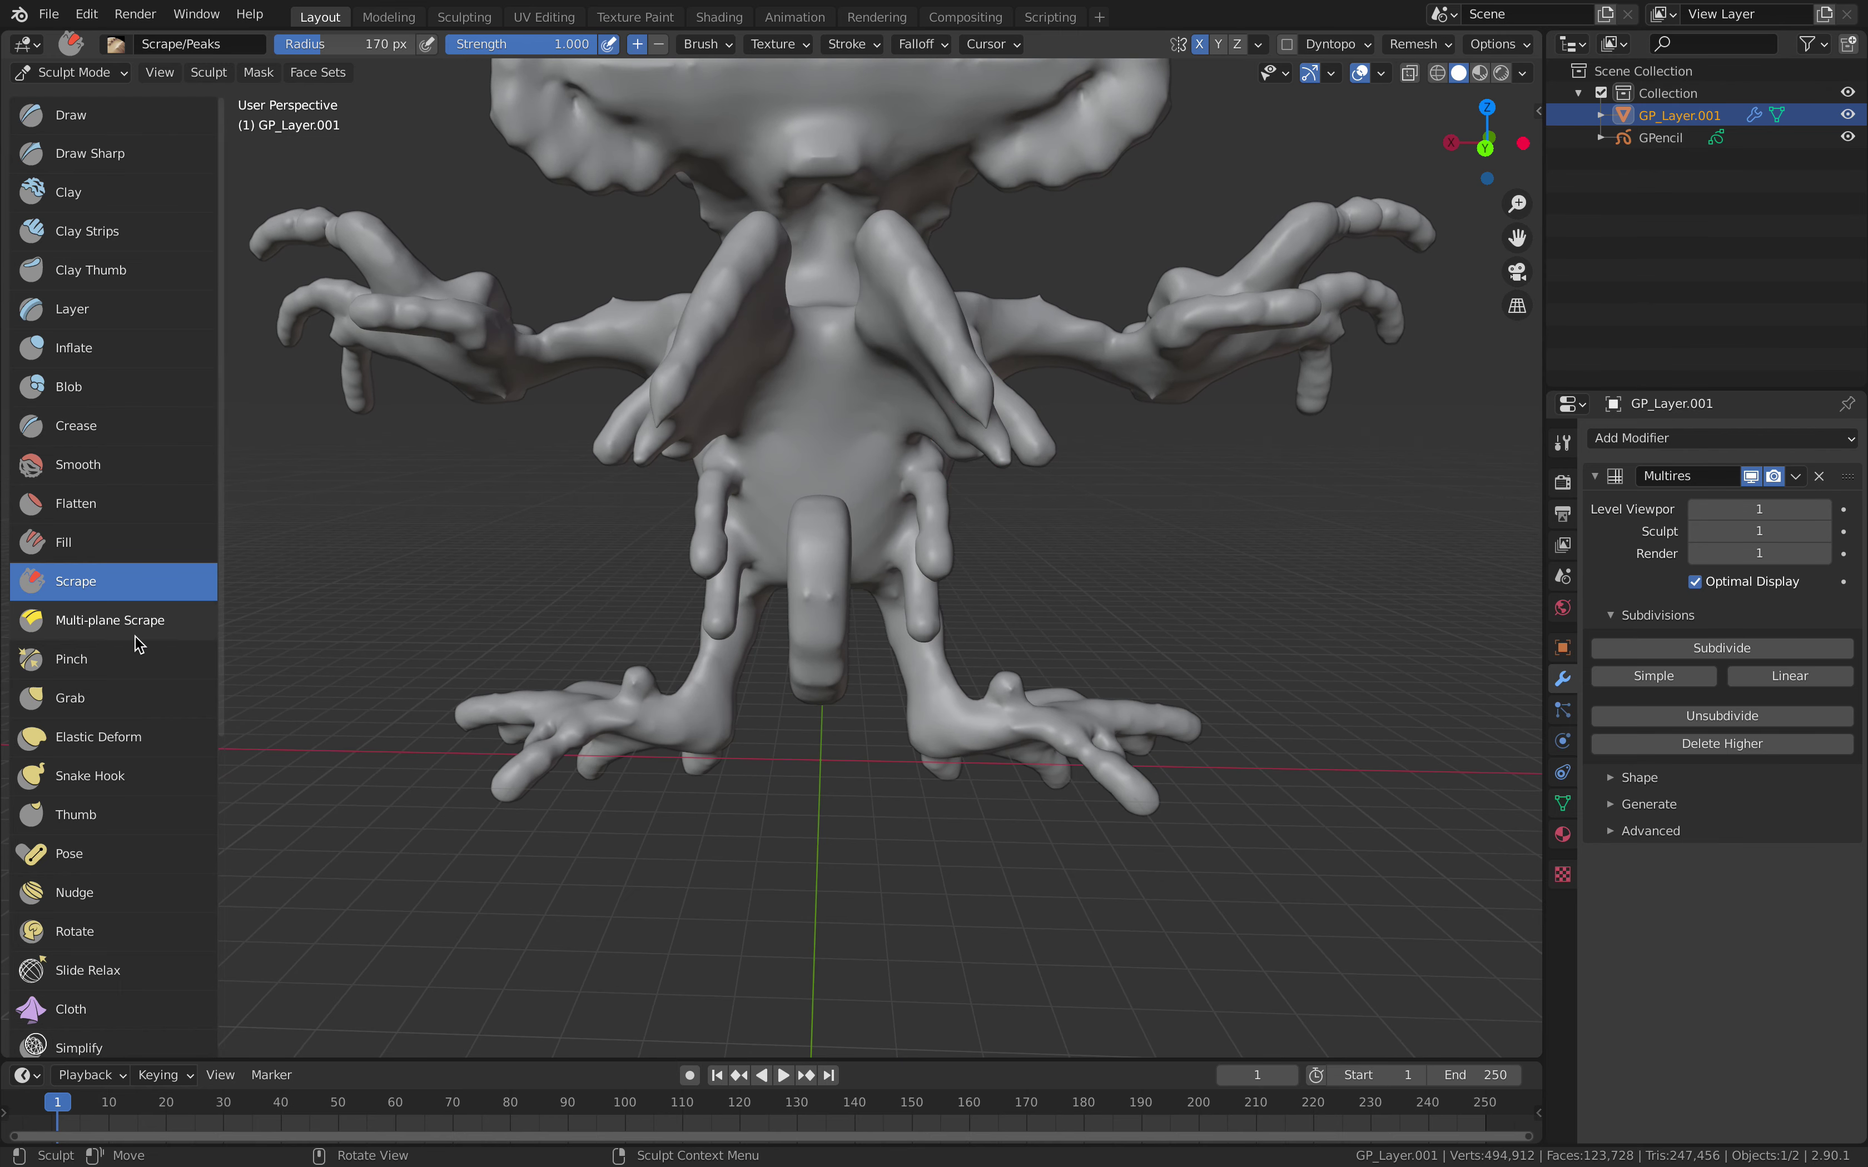
{"action": "left_click", "coordinate": [116, 622]}
{"action": "scroll", "coordinate": [347, 559], "scroll_direction": "up", "scroll_amount": 2}
{"action": "mouse_move", "coordinate": [847, 405]}
{"action": "left_mouse_down"}
{"action": "mouse_move", "coordinate": [934, 390]}
{"action": "mouse_move", "coordinate": [974, 302]}
{"action": "mouse_move", "coordinate": [896, 429]}
{"action": "mouse_move", "coordinate": [926, 451]}
{"action": "left_mouse_up"}
{"action": "mouse_move", "coordinate": [925, 450]}
{"action": "middle_mouse_down"}
{"action": "mouse_move", "coordinate": [979, 434]}
{"action": "mouse_move", "coordinate": [965, 443]}
{"action": "middle_mouse_up"}
{"action": "scroll", "coordinate": [980, 434], "scroll_direction": "down", "scroll_amount": 1}
{"action": "left_click_drag", "start_coordinate": [968, 531], "coordinate": [976, 553]}
{"action": "middle_click_drag", "start_coordinate": [975, 553], "coordinate": [988, 552]}
{"action": "left_click_drag", "start_coordinate": [957, 339], "coordinate": [900, 319]}
{"action": "scroll", "coordinate": [900, 319], "scroll_direction": "down", "scroll_amount": 1}
{"action": "middle_click_drag", "start_coordinate": [949, 336], "coordinate": [929, 338]}
{"action": "left_click_drag", "start_coordinate": [930, 337], "coordinate": [935, 346]}
{"action": "scroll", "coordinate": [910, 343], "scroll_direction": "down", "scroll_amount": 1}
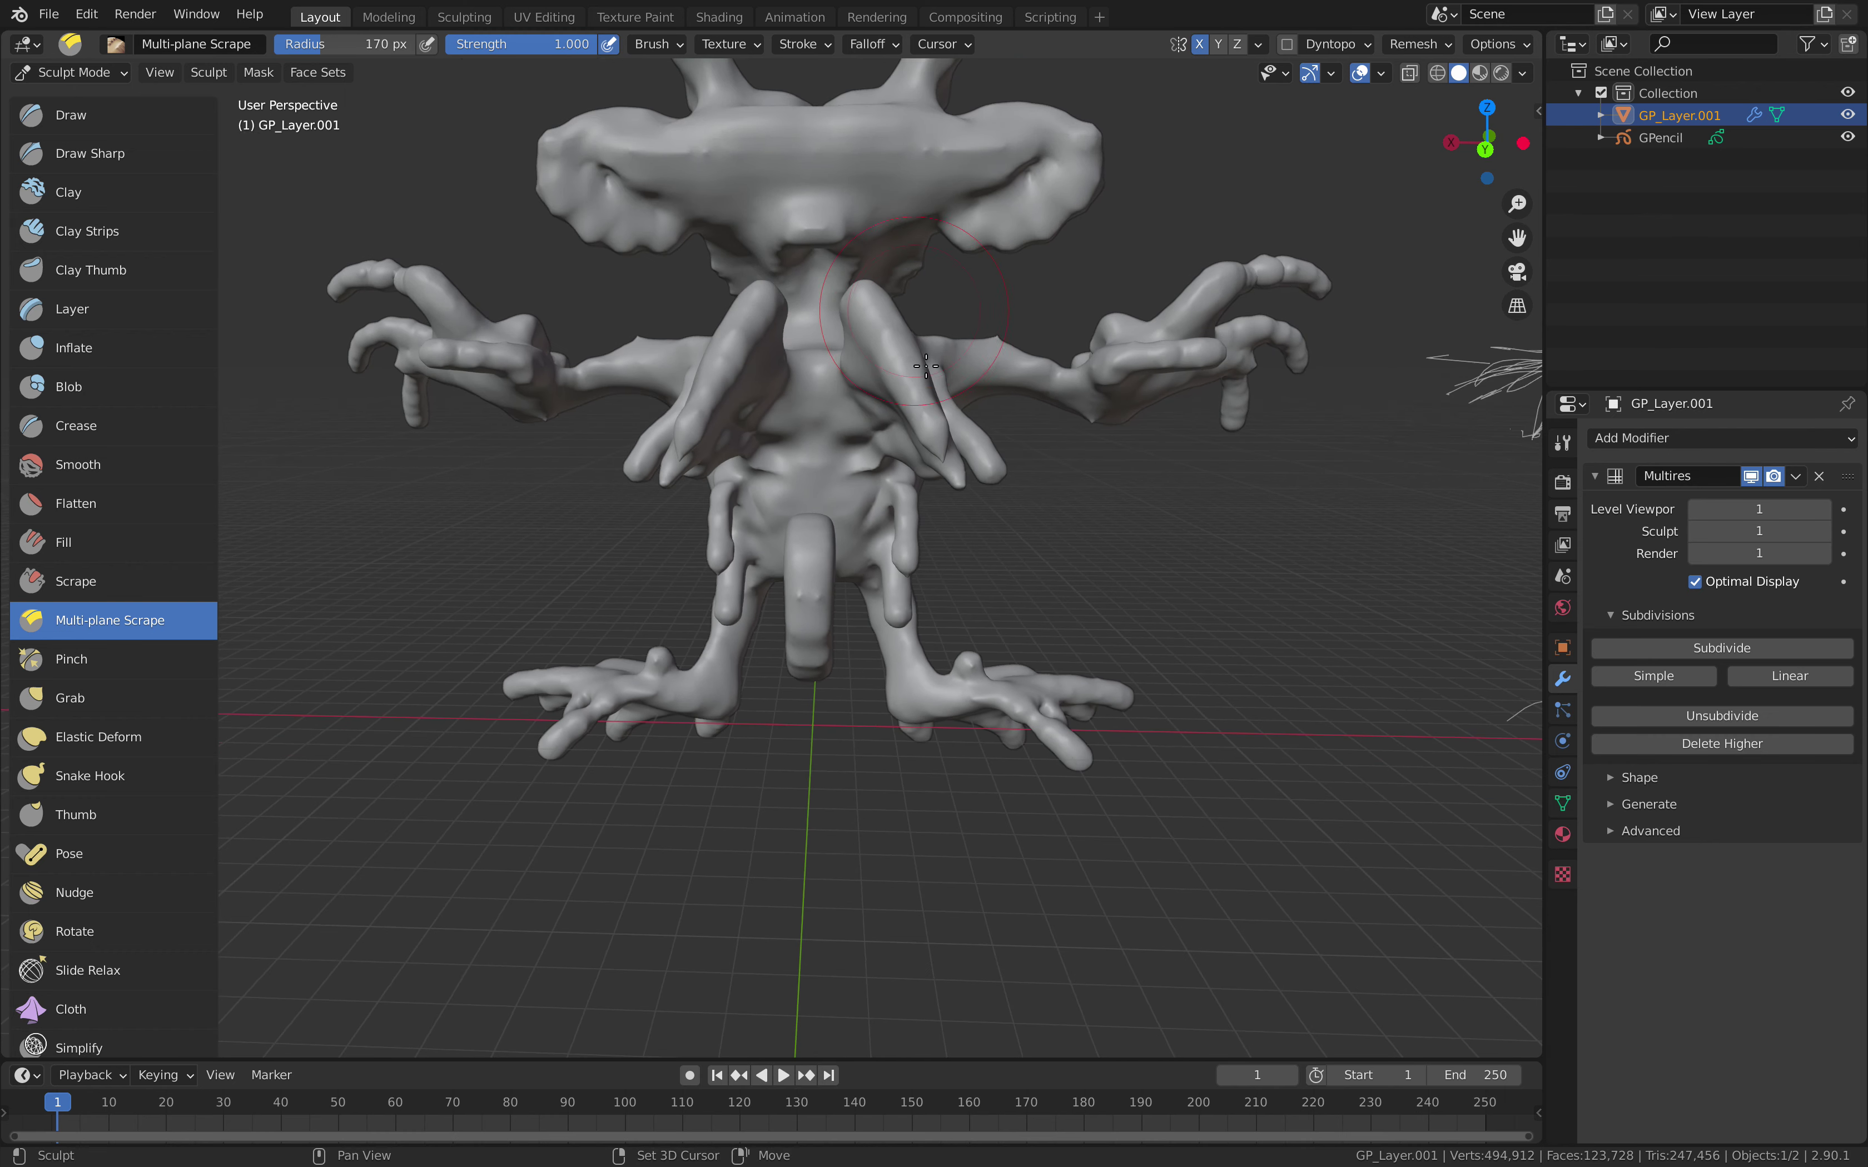
- Scrape sharper planes into the creature's face around the nose, cheeks and brow
{"action": "middle_click_drag", "start_coordinate": [887, 336], "coordinate": [905, 392], "text": "shift"}
{"action": "left_click_drag", "start_coordinate": [904, 393], "coordinate": [924, 415]}
{"action": "mouse_move", "coordinate": [1021, 234]}
{"action": "left_mouse_down"}
{"action": "mouse_move", "coordinate": [950, 248]}
{"action": "mouse_move", "coordinate": [946, 268]}
{"action": "left_mouse_up"}
{"action": "left_click_drag", "start_coordinate": [901, 229], "coordinate": [879, 354]}
{"action": "mouse_move", "coordinate": [879, 353]}
{"action": "middle_mouse_down"}
{"action": "mouse_move", "coordinate": [926, 304]}
{"action": "mouse_move", "coordinate": [741, 332]}
{"action": "mouse_move", "coordinate": [772, 345]}
{"action": "middle_mouse_up"}
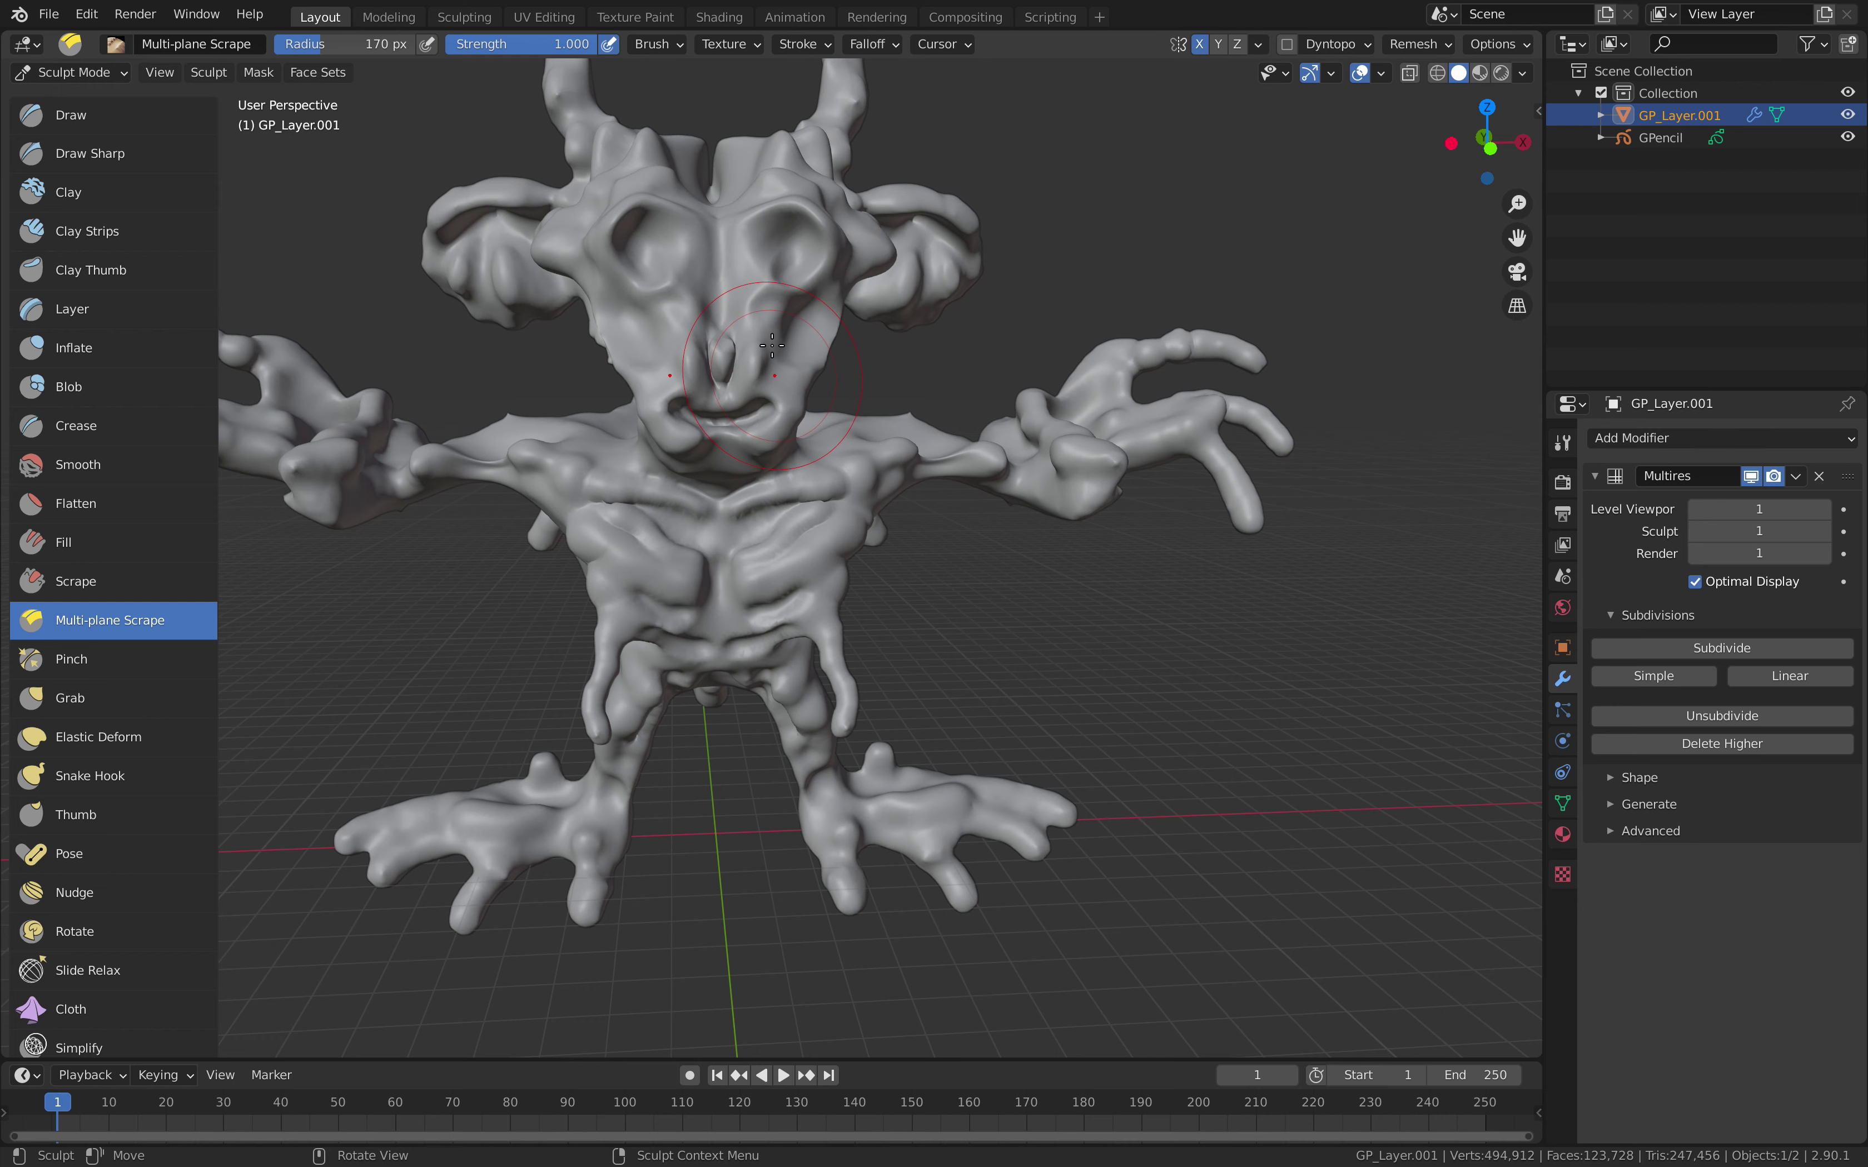
- Deepen and round the mirrored eye sockets with the Draw brush at a 131 px radius
{"action": "key", "text": "x"}
{"action": "scroll", "coordinate": [737, 286], "scroll_direction": "up", "scroll_amount": 2}
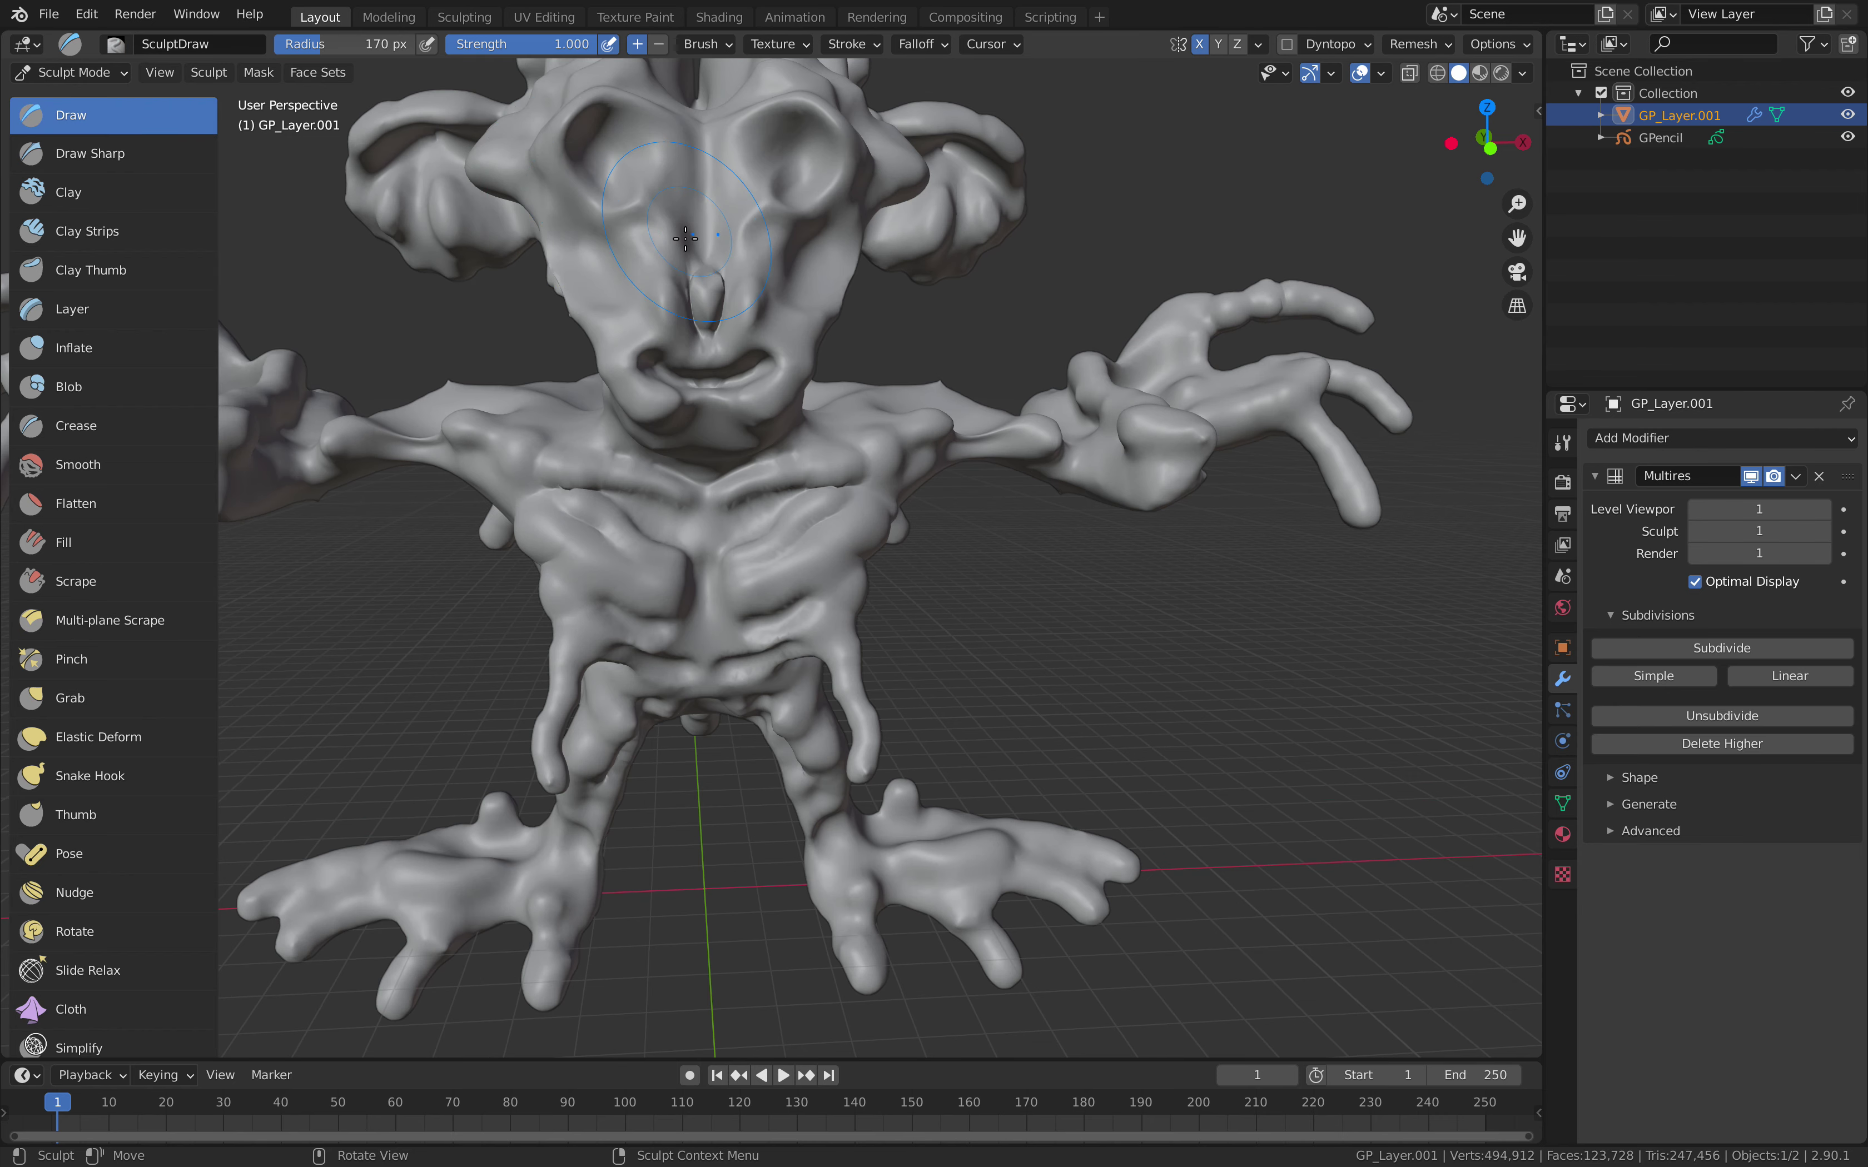
{"action": "middle_click_drag", "start_coordinate": [753, 270], "coordinate": [804, 247]}
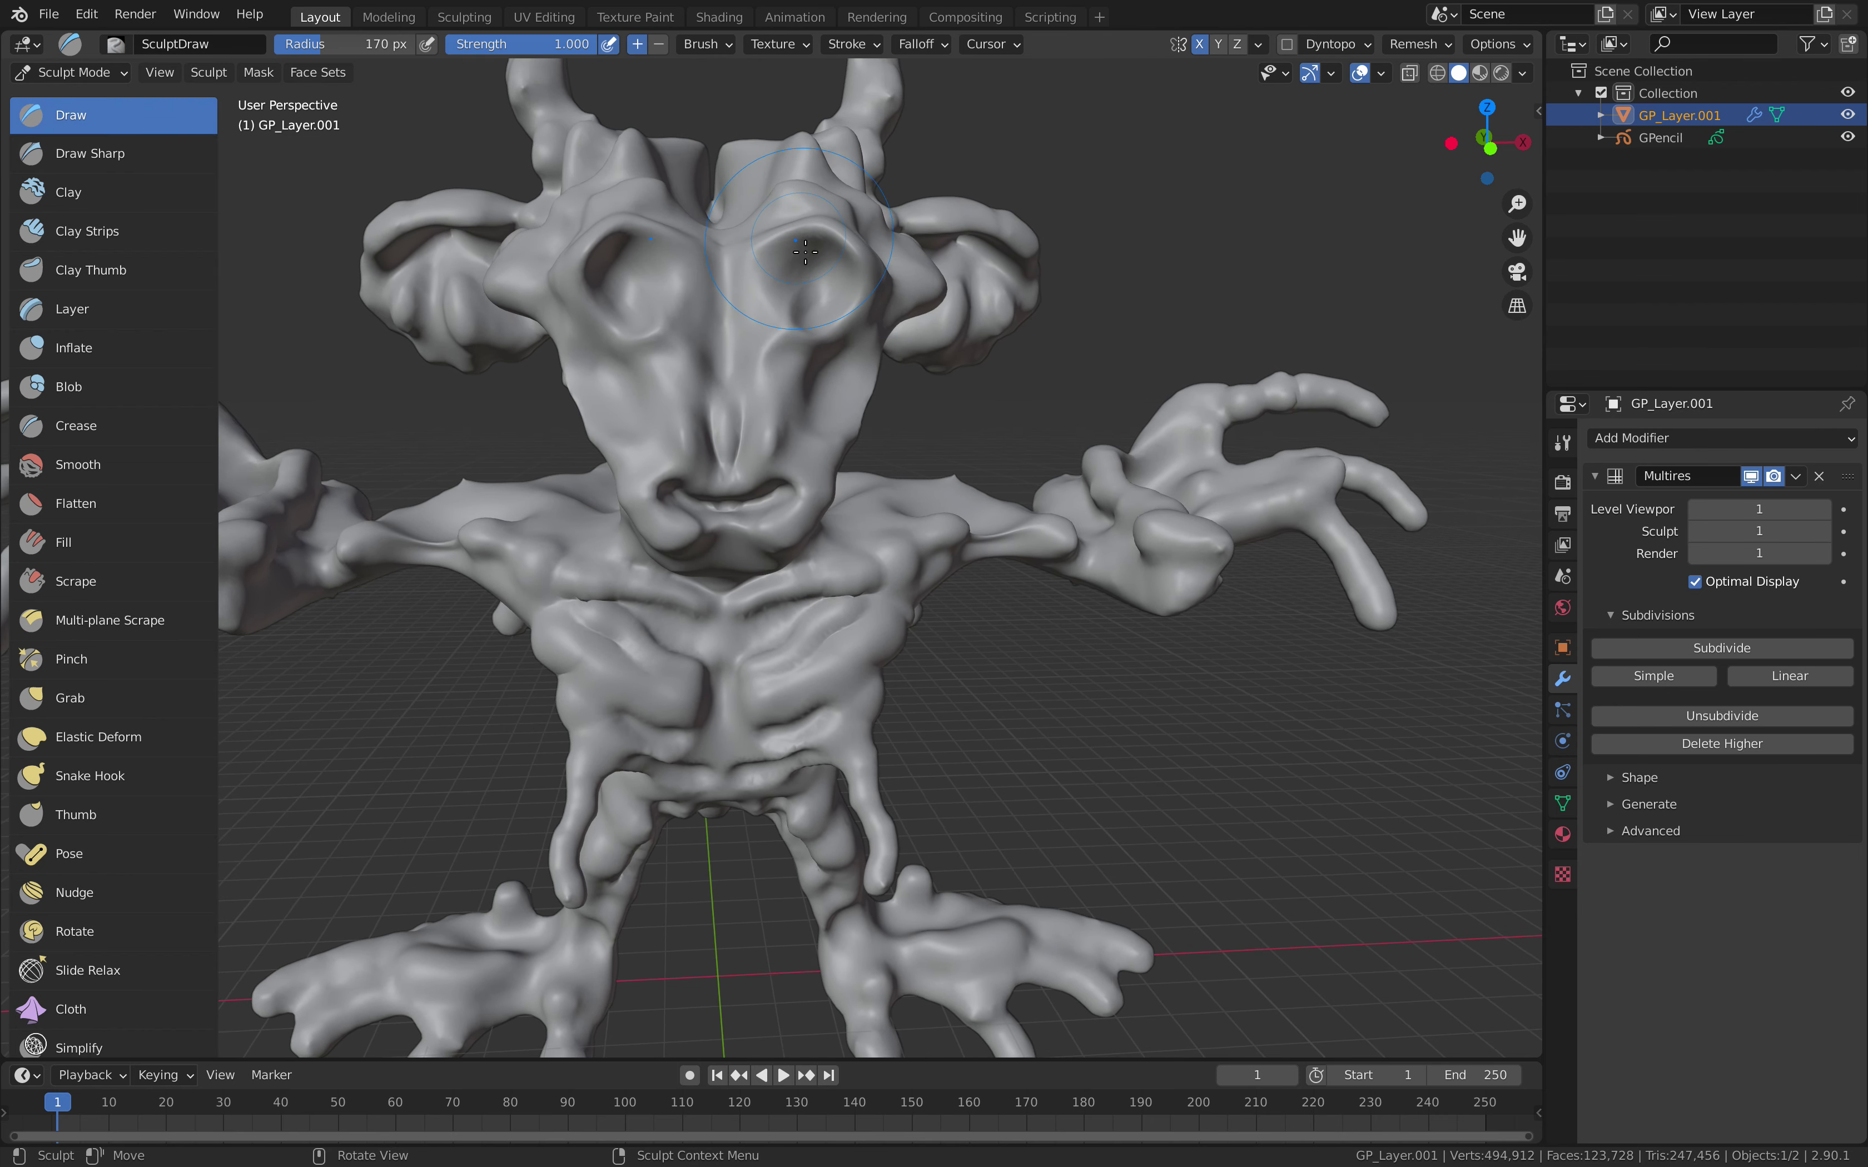
{"action": "mouse_move", "coordinate": [718, 272]}
{"action": "left_mouse_down"}
{"action": "mouse_move", "coordinate": [790, 276]}
{"action": "mouse_move", "coordinate": [803, 249]}
{"action": "mouse_move", "coordinate": [822, 288]}
{"action": "left_mouse_up"}
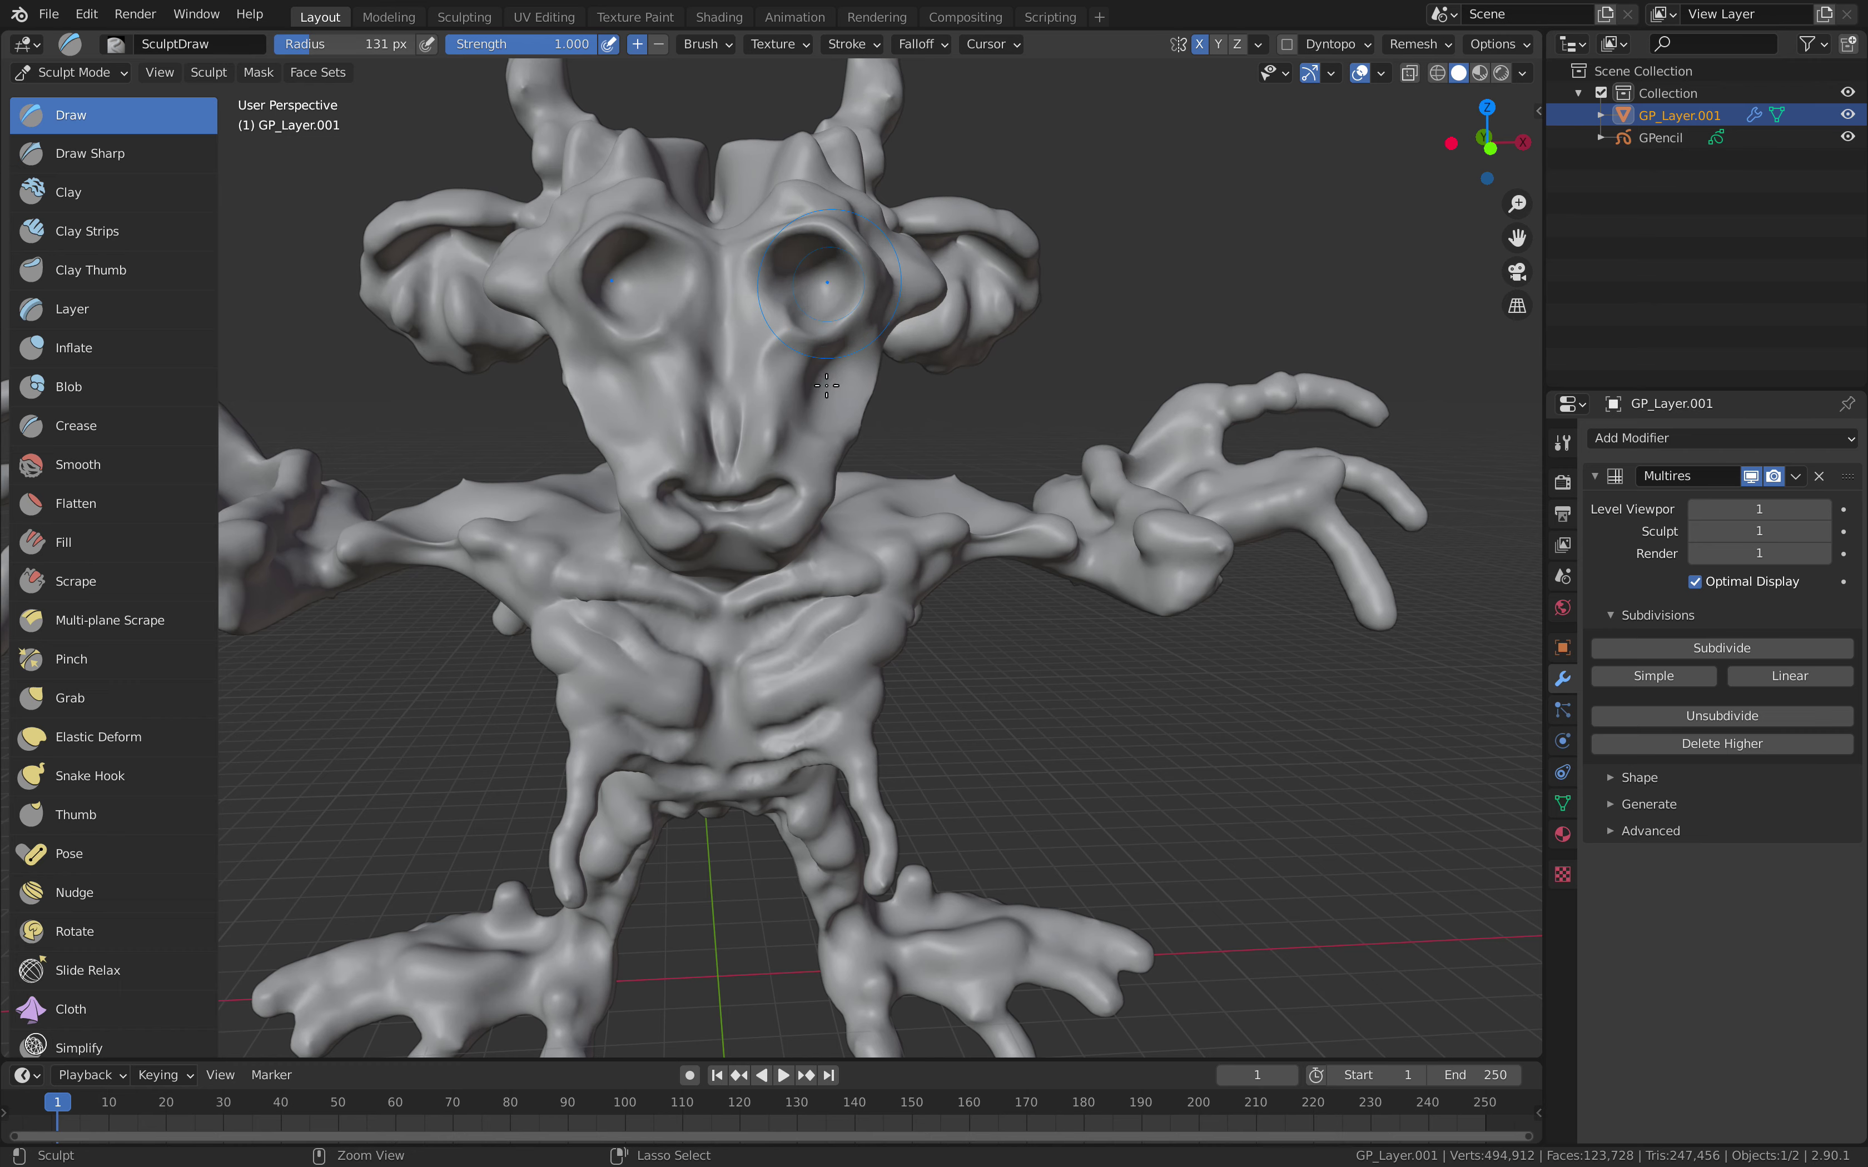
{"action": "mouse_move", "coordinate": [823, 289]}
{"action": "middle_mouse_down", "text": "ctrl"}
{"action": "mouse_move", "coordinate": [803, 407]}
{"action": "mouse_move", "coordinate": [814, 479]}
{"action": "middle_mouse_up", "text": "ctrl"}
{"action": "mouse_move", "coordinate": [815, 479]}
{"action": "middle_mouse_down"}
{"action": "mouse_move", "coordinate": [864, 471]}
{"action": "mouse_move", "coordinate": [833, 463]}
{"action": "mouse_move", "coordinate": [894, 488]}
{"action": "middle_mouse_up"}
{"action": "scroll", "coordinate": [894, 487], "scroll_direction": "up", "scroll_amount": 6}
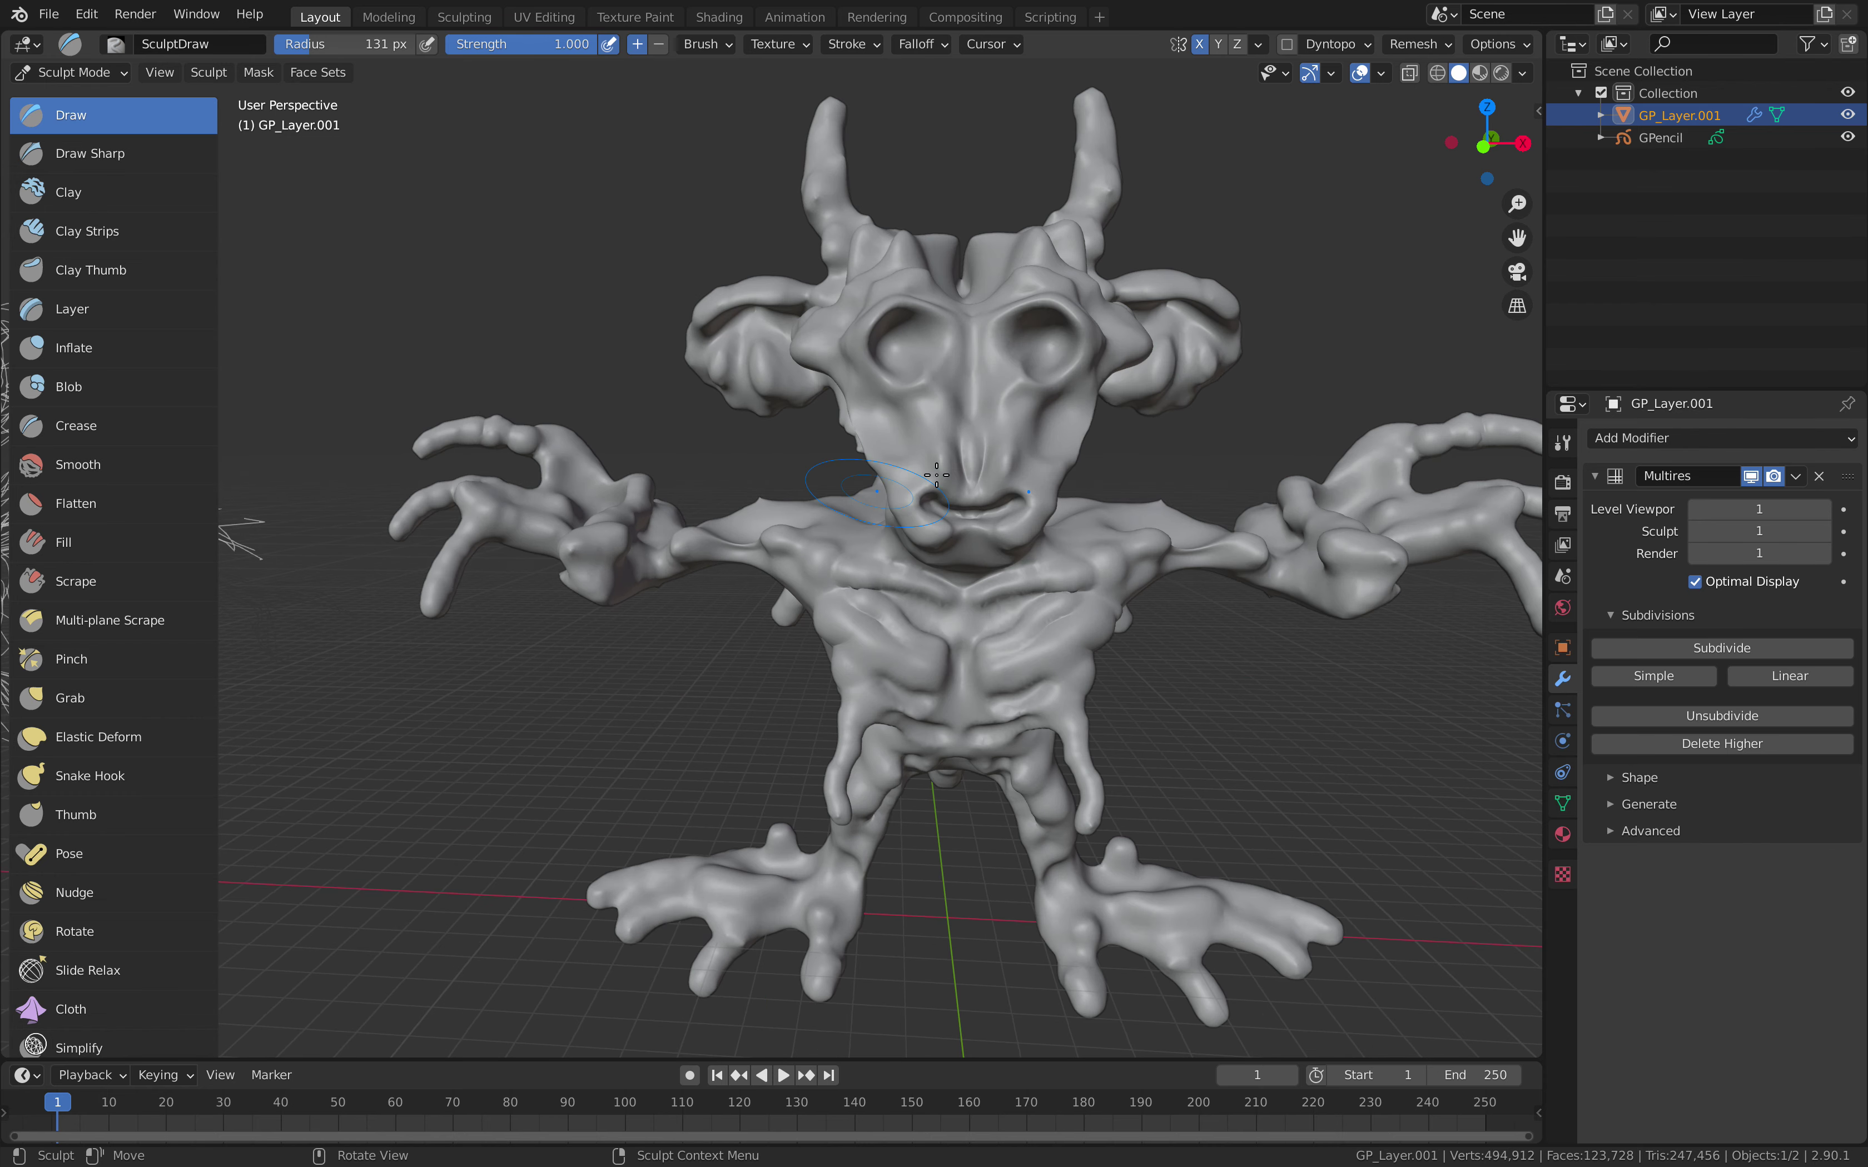
{"action": "middle_click_drag", "start_coordinate": [793, 543], "coordinate": [954, 517]}
{"action": "left_click_drag", "start_coordinate": [954, 516], "coordinate": [911, 455]}
- Pull the snout out and reshape the head profile from the right side view with the Grab brush at a 162 px radius
{"action": "mouse_move", "coordinate": [940, 488]}
{"action": "middle_mouse_down"}
{"action": "mouse_move", "coordinate": [874, 558]}
{"action": "mouse_move", "coordinate": [829, 486]}
{"action": "mouse_move", "coordinate": [858, 488]}
{"action": "mouse_move", "coordinate": [558, 521]}
{"action": "mouse_move", "coordinate": [648, 496]}
{"action": "middle_mouse_up"}
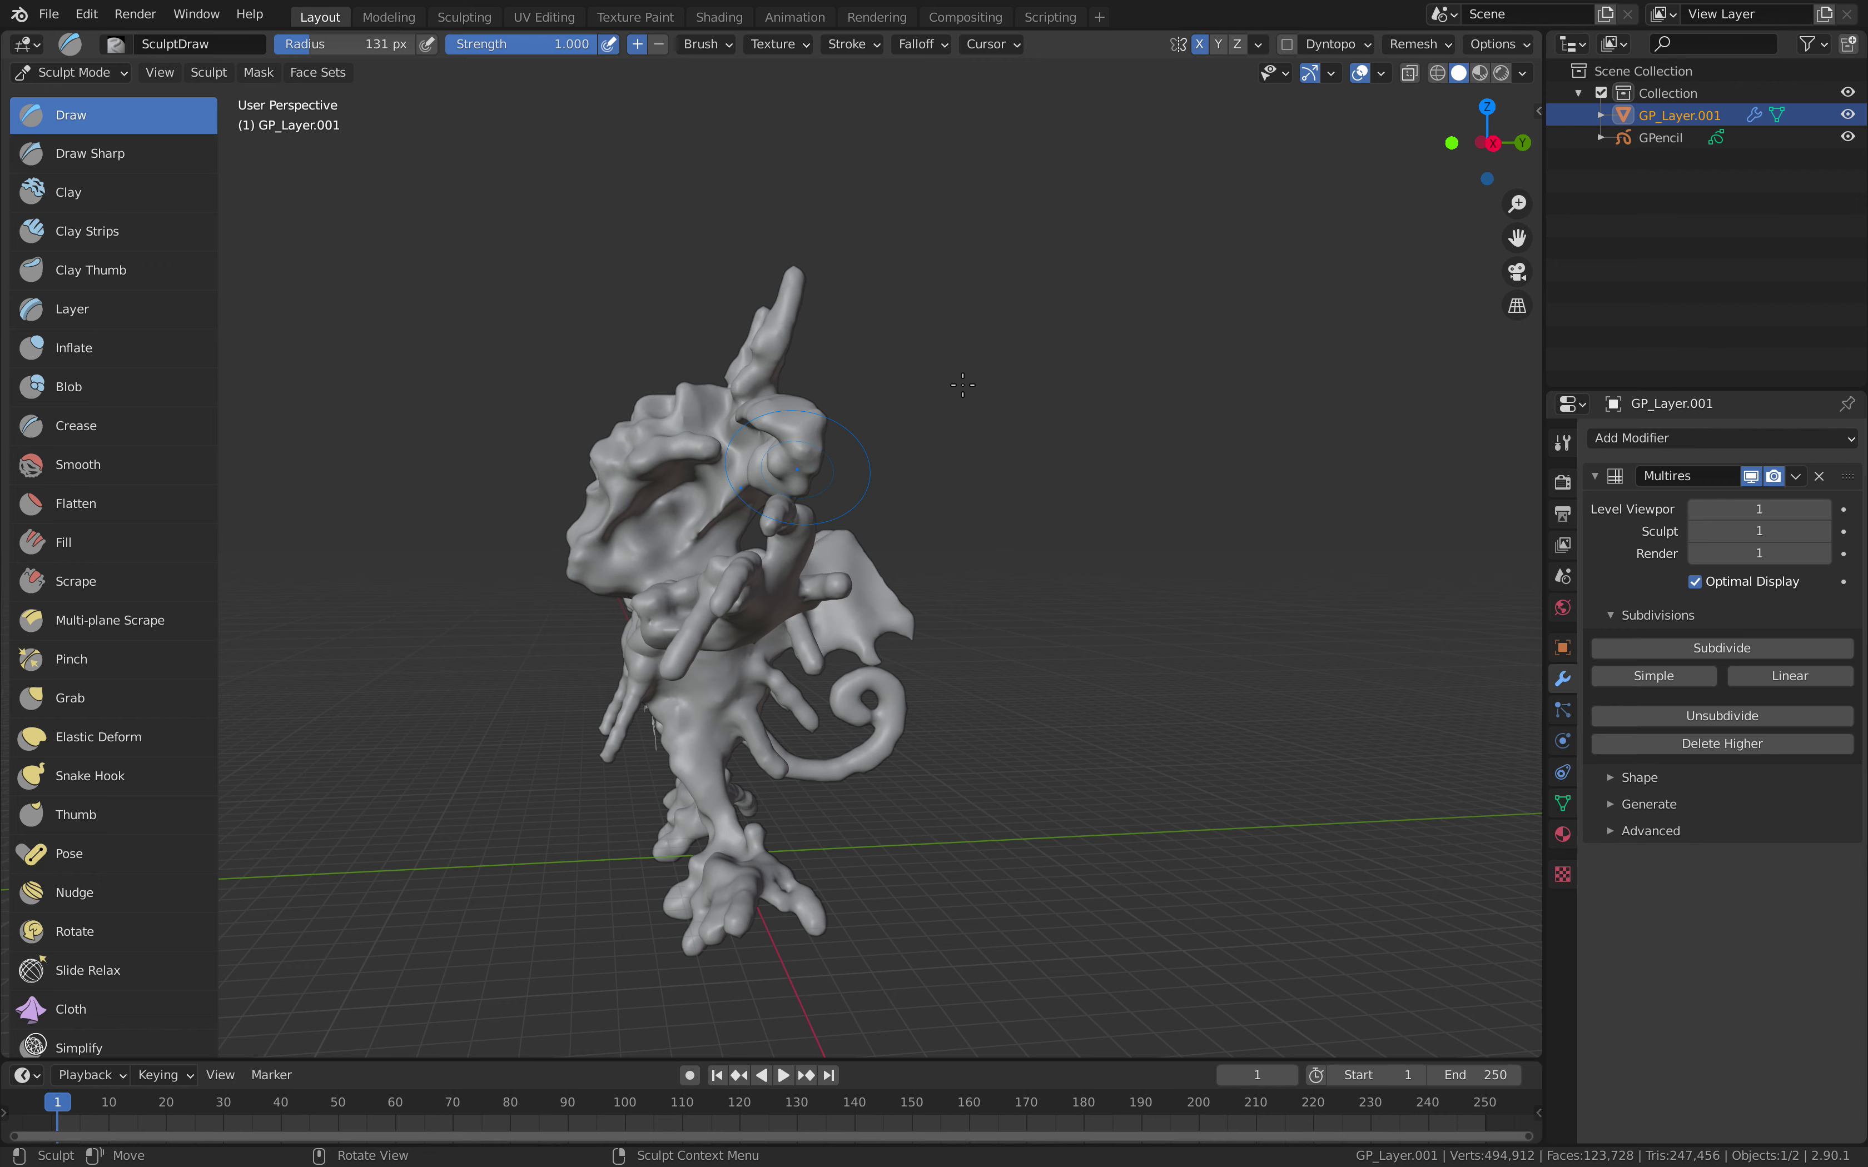
{"action": "left_click", "coordinate": [1494, 143]}
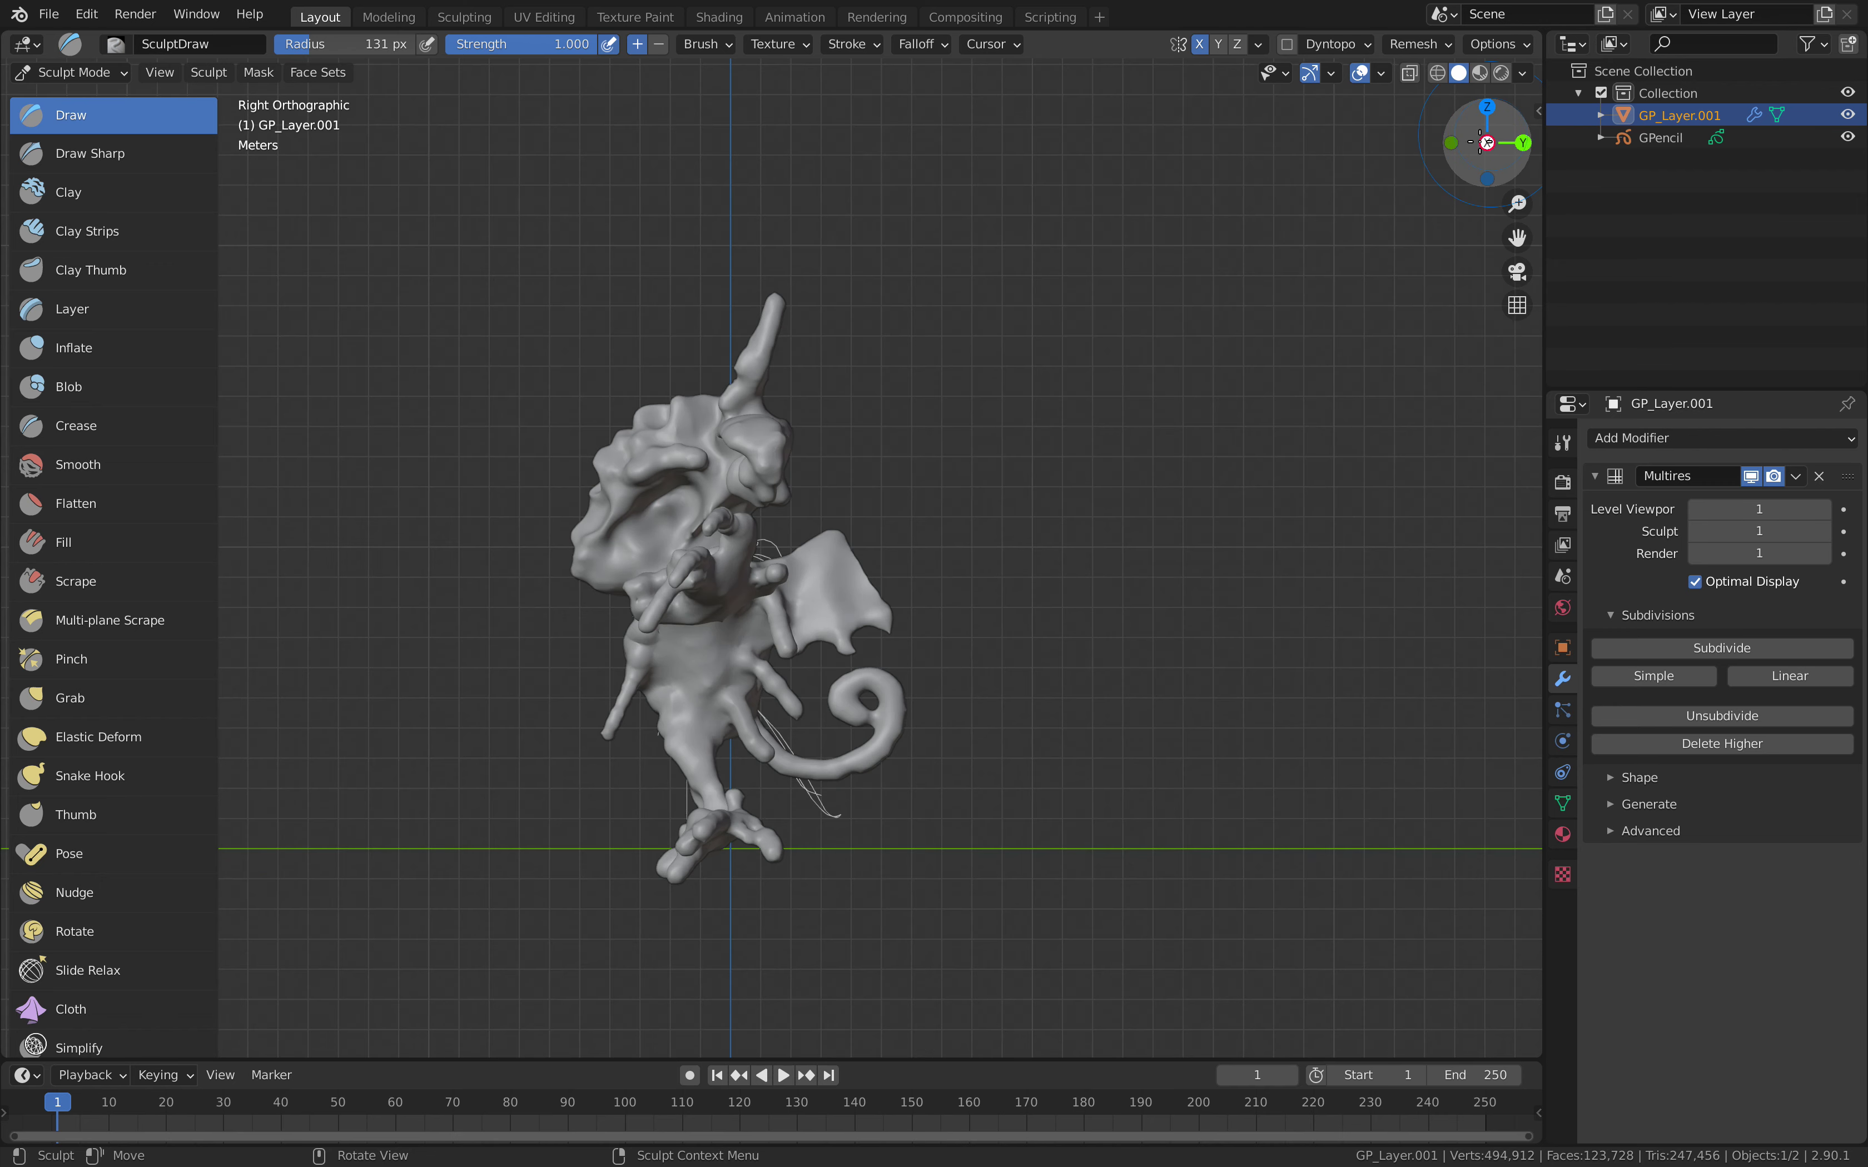
{"action": "middle_click_drag", "start_coordinate": [567, 461], "coordinate": [699, 376], "text": "shift"}
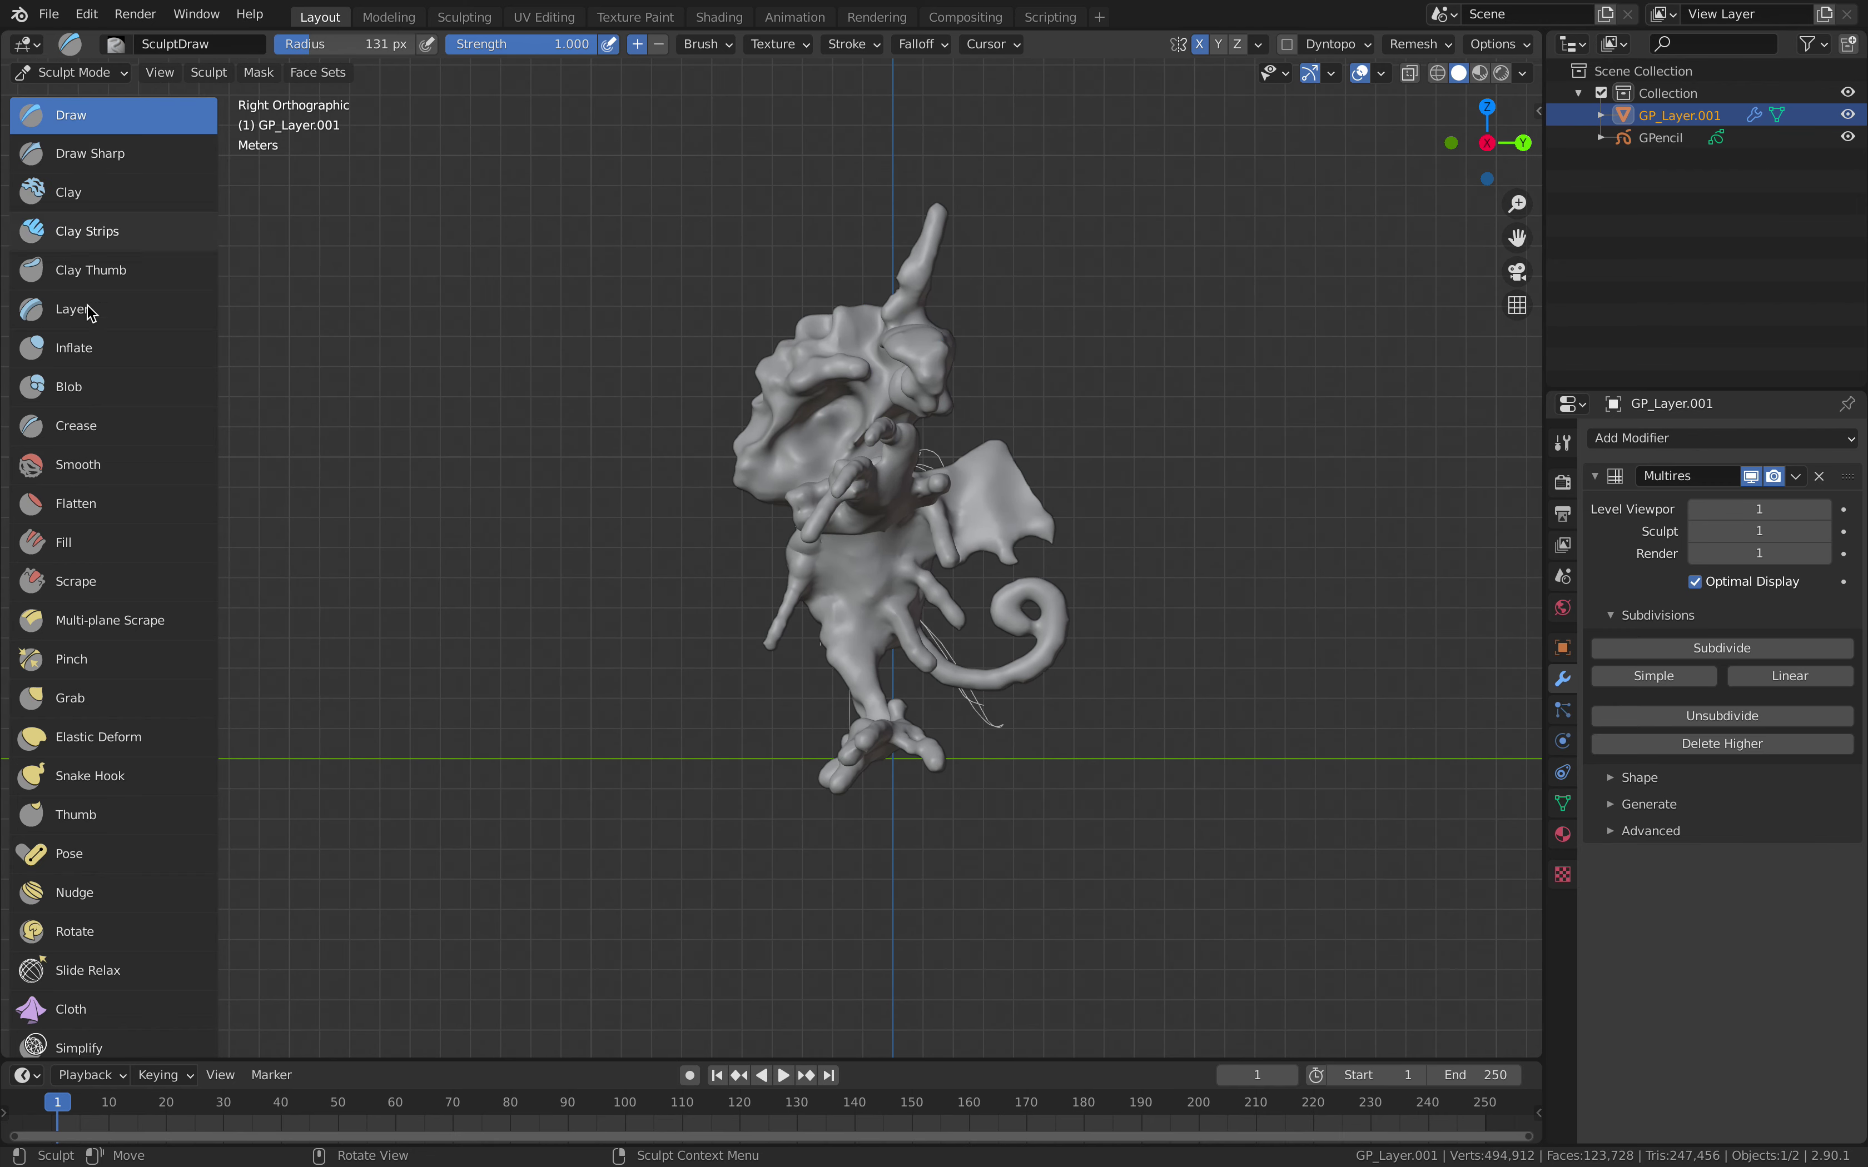
{"action": "left_click", "coordinate": [80, 698]}
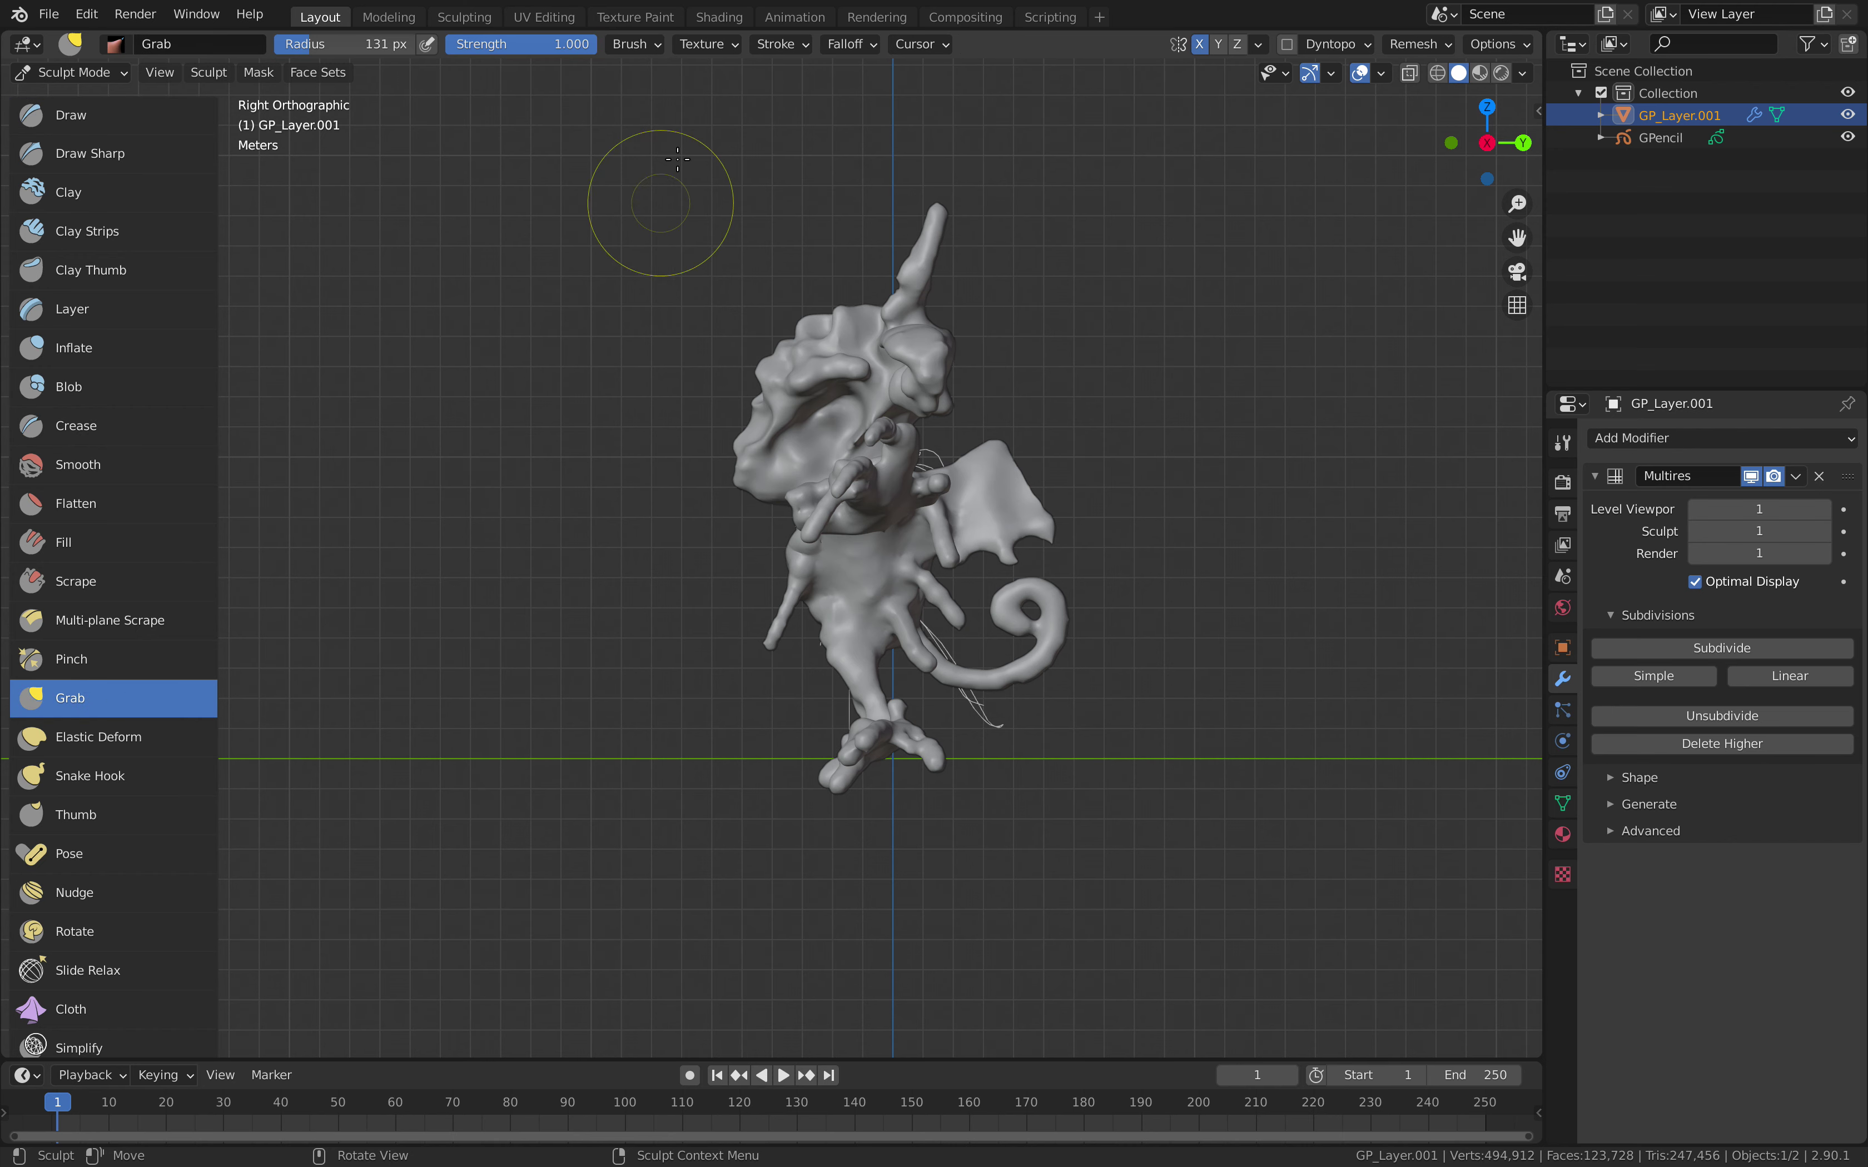
{"action": "mouse_move", "coordinate": [747, 445]}
{"action": "left_mouse_down"}
{"action": "mouse_move", "coordinate": [782, 457]}
{"action": "mouse_move", "coordinate": [732, 464]}
{"action": "left_mouse_up"}
{"action": "scroll", "coordinate": [751, 443], "scroll_direction": "up", "scroll_amount": 1}
{"action": "mouse_move", "coordinate": [758, 390]}
{"action": "left_mouse_down"}
{"action": "mouse_move", "coordinate": [809, 365]}
{"action": "mouse_move", "coordinate": [769, 426]}
{"action": "left_mouse_up"}
{"action": "left_click_drag", "start_coordinate": [888, 341], "coordinate": [882, 354]}
{"action": "left_click_drag", "start_coordinate": [881, 341], "coordinate": [880, 349]}
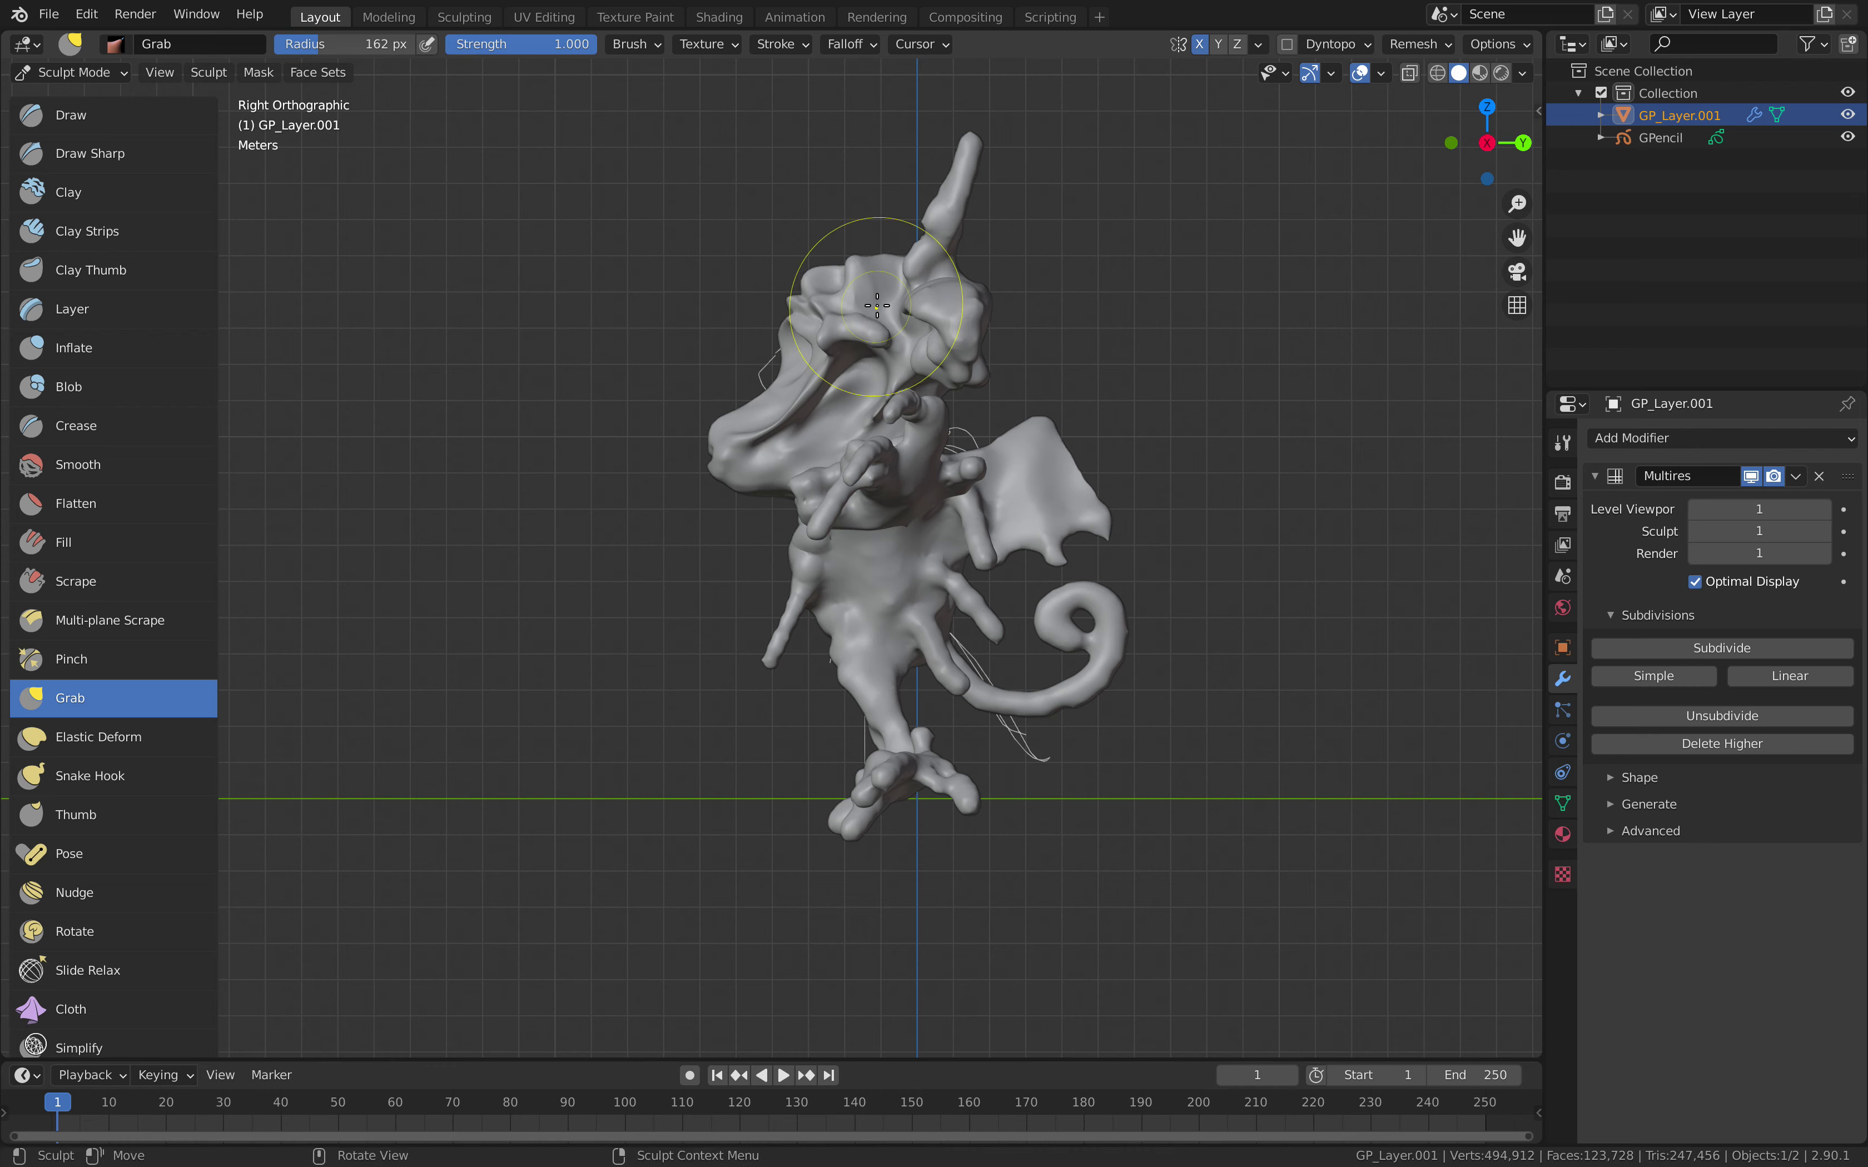
- Pull the mirrored cheeks and eye sockets into an angled, narrower shape with the Grab brush
{"action": "middle_click_drag", "start_coordinate": [860, 330], "coordinate": [1019, 405]}
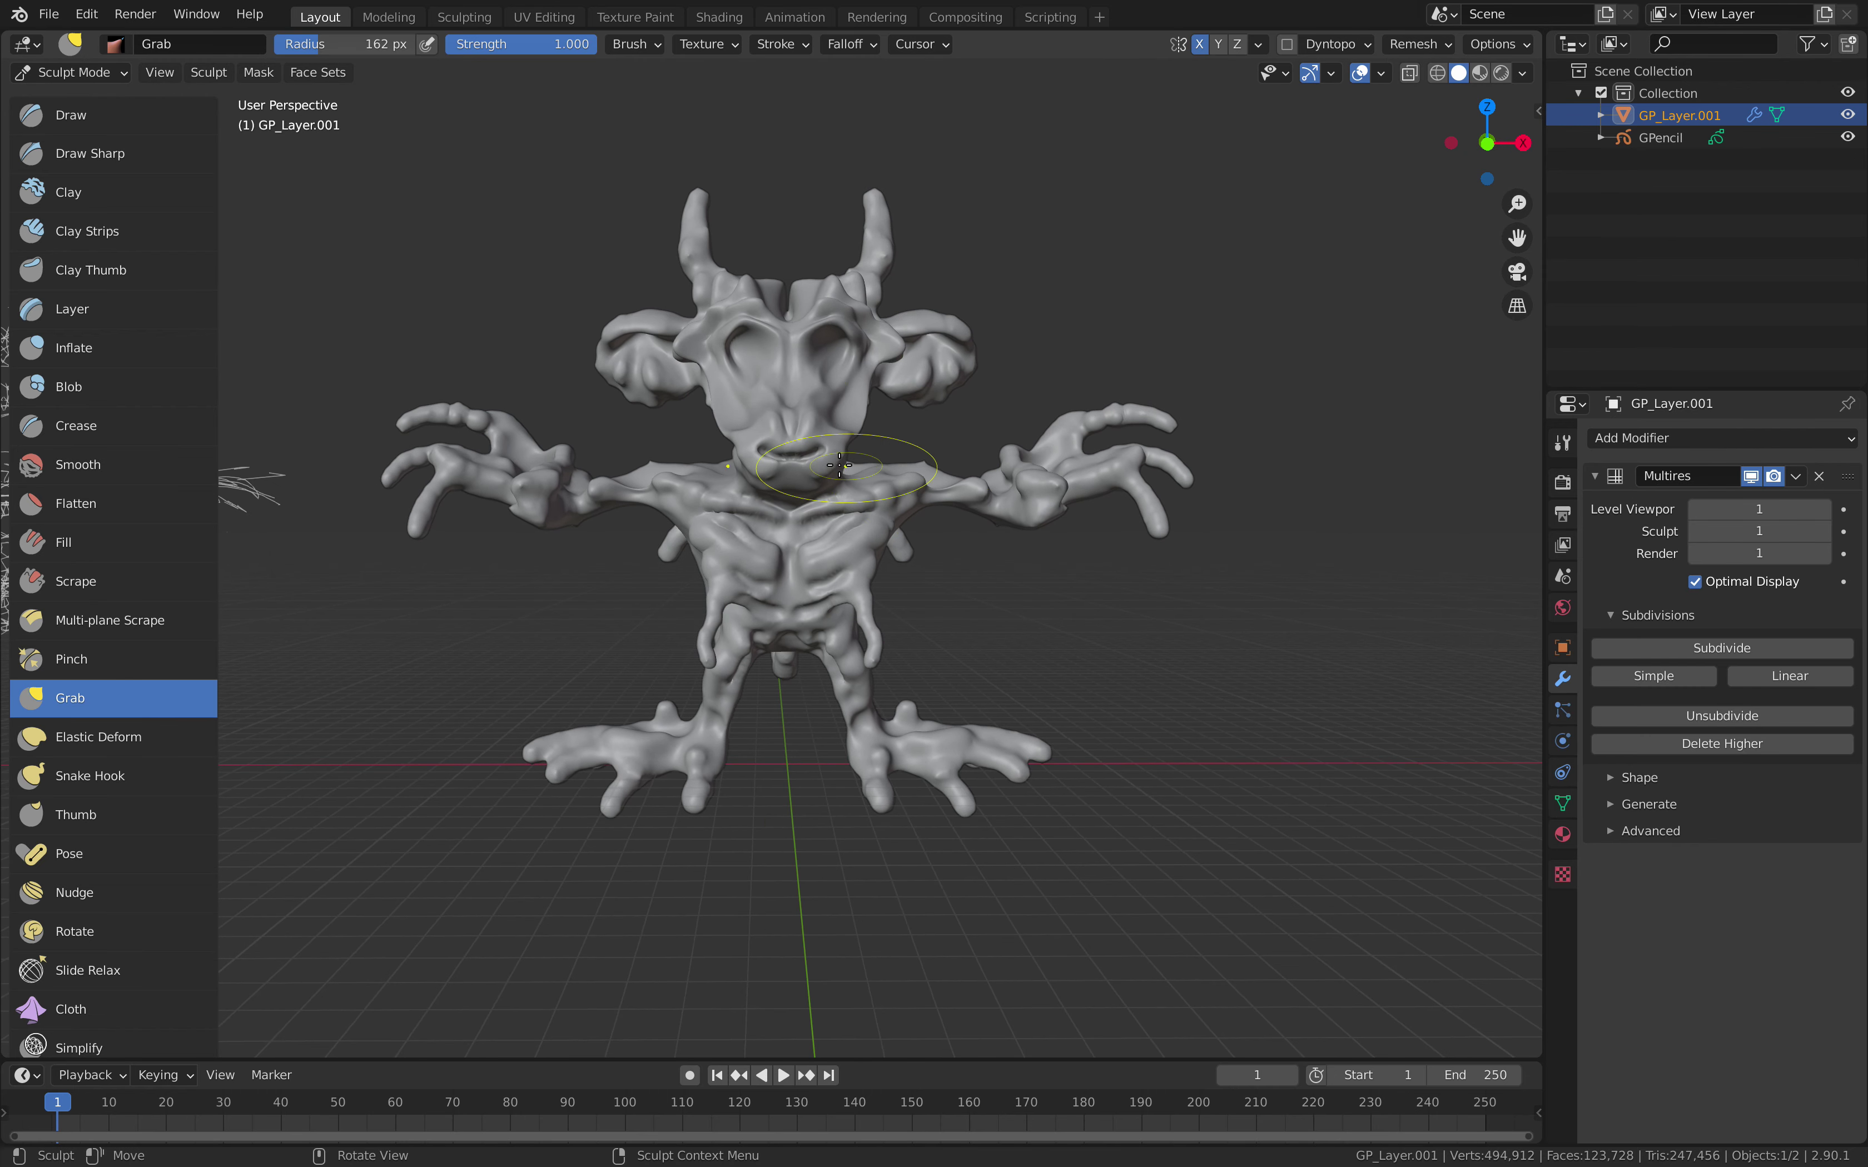
{"action": "scroll", "coordinate": [875, 407], "scroll_direction": "up", "scroll_amount": 2}
{"action": "left_click_drag", "start_coordinate": [875, 338], "coordinate": [872, 308]}
{"action": "mouse_move", "coordinate": [872, 224]}
{"action": "left_mouse_down"}
{"action": "mouse_move", "coordinate": [892, 244]}
{"action": "mouse_move", "coordinate": [845, 259]}
{"action": "left_mouse_up"}
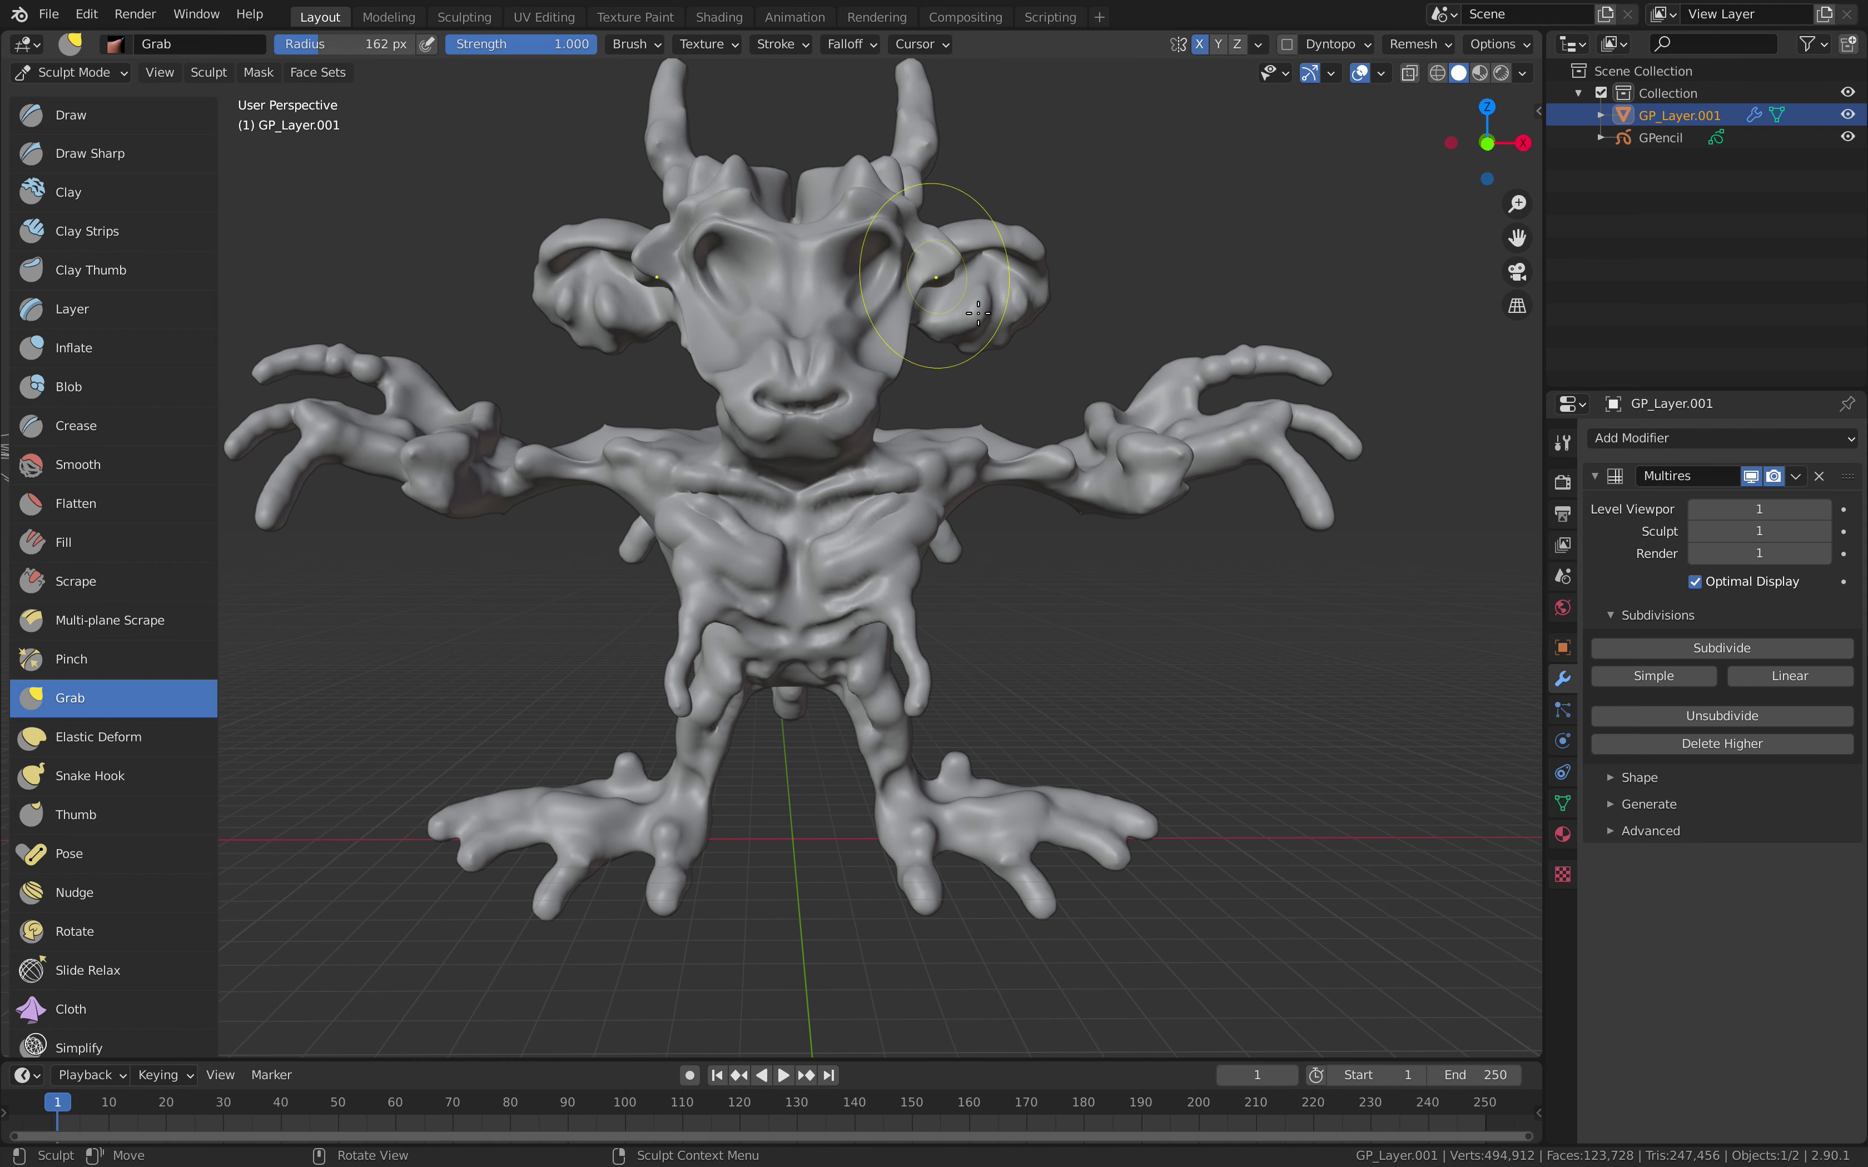
- Reshape the mirrored ears with the Grab brush
{"action": "left_click_drag", "start_coordinate": [978, 312], "coordinate": [986, 336]}
{"action": "left_click_drag", "start_coordinate": [1031, 264], "coordinate": [1059, 272]}
{"action": "left_click_drag", "start_coordinate": [971, 337], "coordinate": [976, 318]}
{"action": "scroll", "coordinate": [938, 463], "scroll_direction": "down", "scroll_amount": 1}
- Adjust the shape of the mirrored hands and shoulders with the Grab brush
{"action": "middle_click_drag", "start_coordinate": [932, 488], "coordinate": [922, 490]}
{"action": "left_click_drag", "start_coordinate": [1236, 496], "coordinate": [1203, 466]}
{"action": "middle_click_drag", "start_coordinate": [1011, 468], "coordinate": [948, 634]}
{"action": "left_click_drag", "start_coordinate": [1162, 509], "coordinate": [1180, 490]}
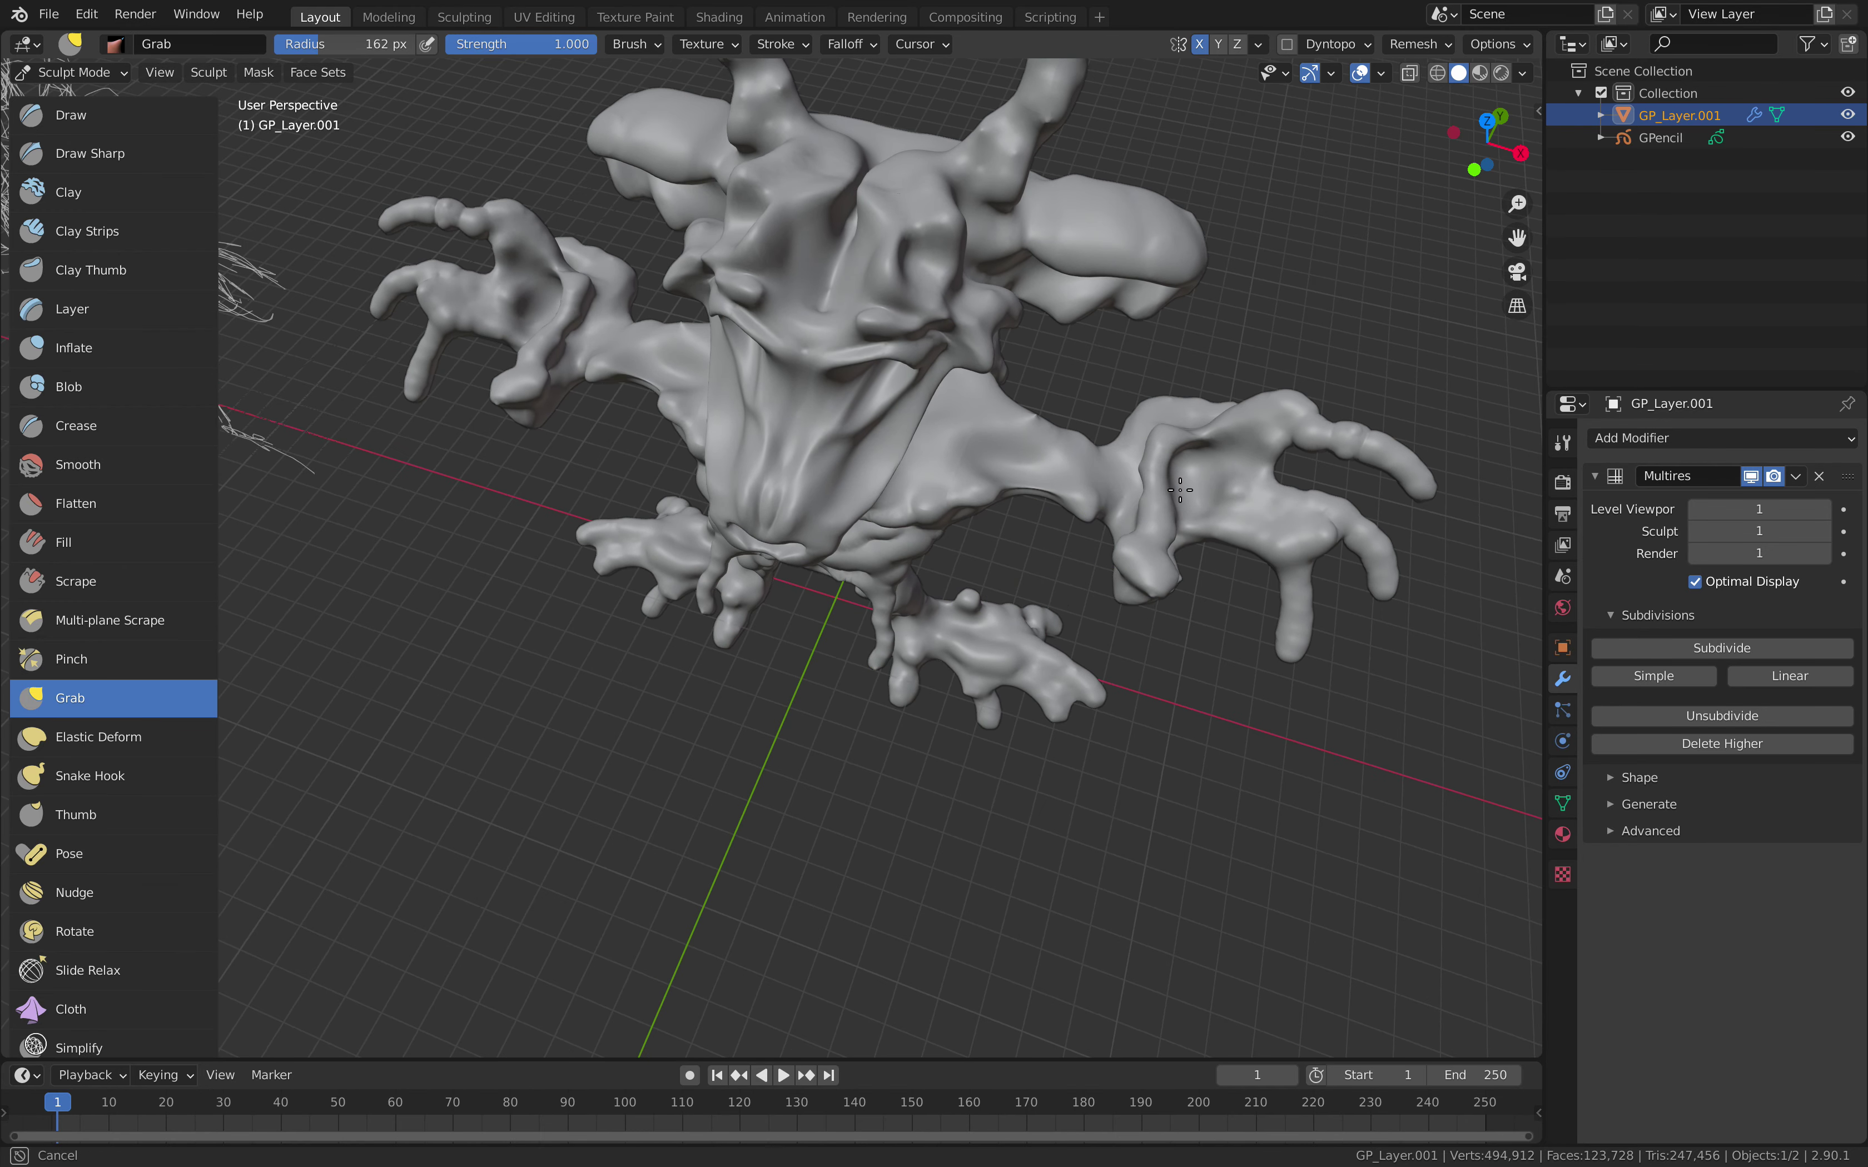
{"action": "middle_click_drag", "start_coordinate": [1001, 502], "coordinate": [994, 441]}
{"action": "left_click_drag", "start_coordinate": [994, 441], "coordinate": [969, 433]}
{"action": "middle_click_drag", "start_coordinate": [896, 519], "coordinate": [894, 490]}
- Adjust the shape of the chest and feet with the Grab brush
{"action": "scroll", "coordinate": [894, 494], "scroll_direction": "up", "scroll_amount": 2}
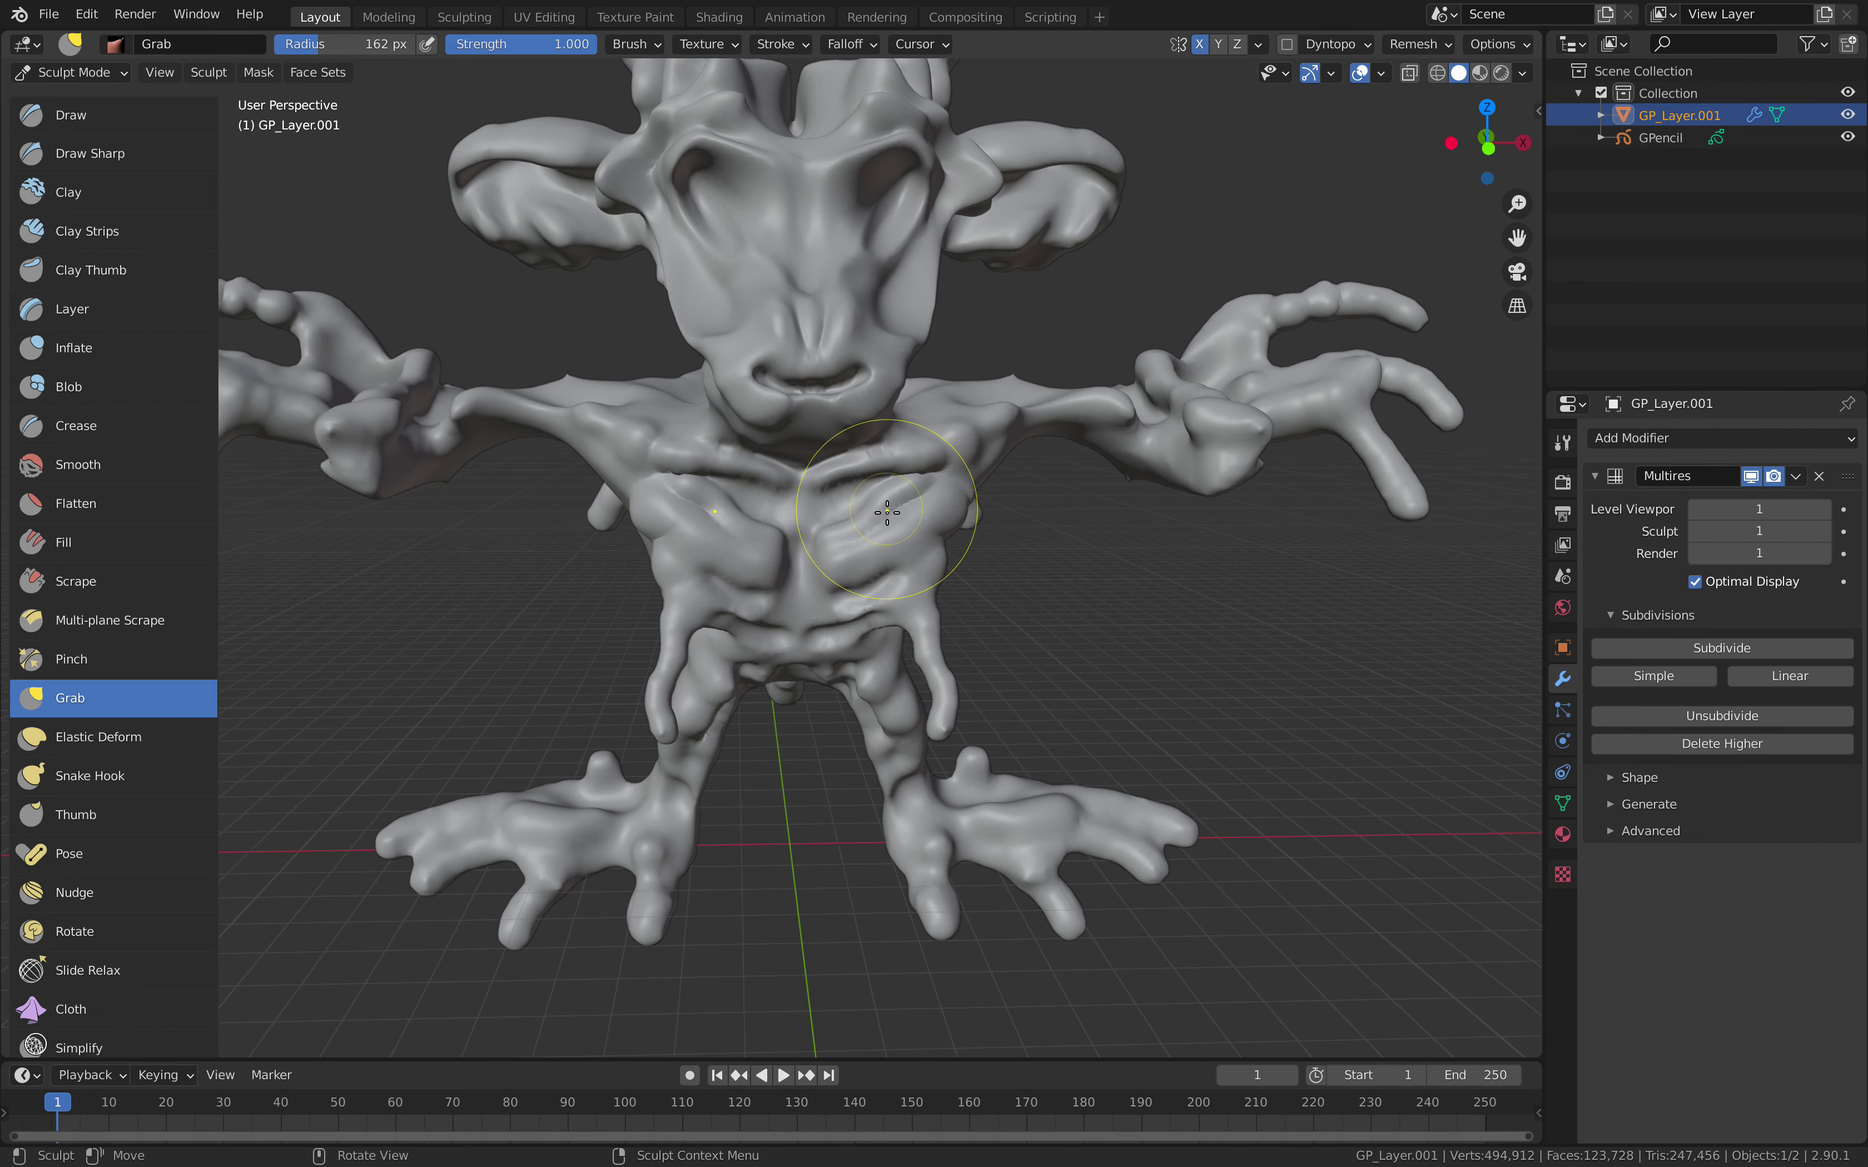
{"action": "scroll", "coordinate": [895, 540], "scroll_direction": "down", "scroll_amount": 2}
{"action": "scroll", "coordinate": [884, 697], "scroll_direction": "up", "scroll_amount": 1}
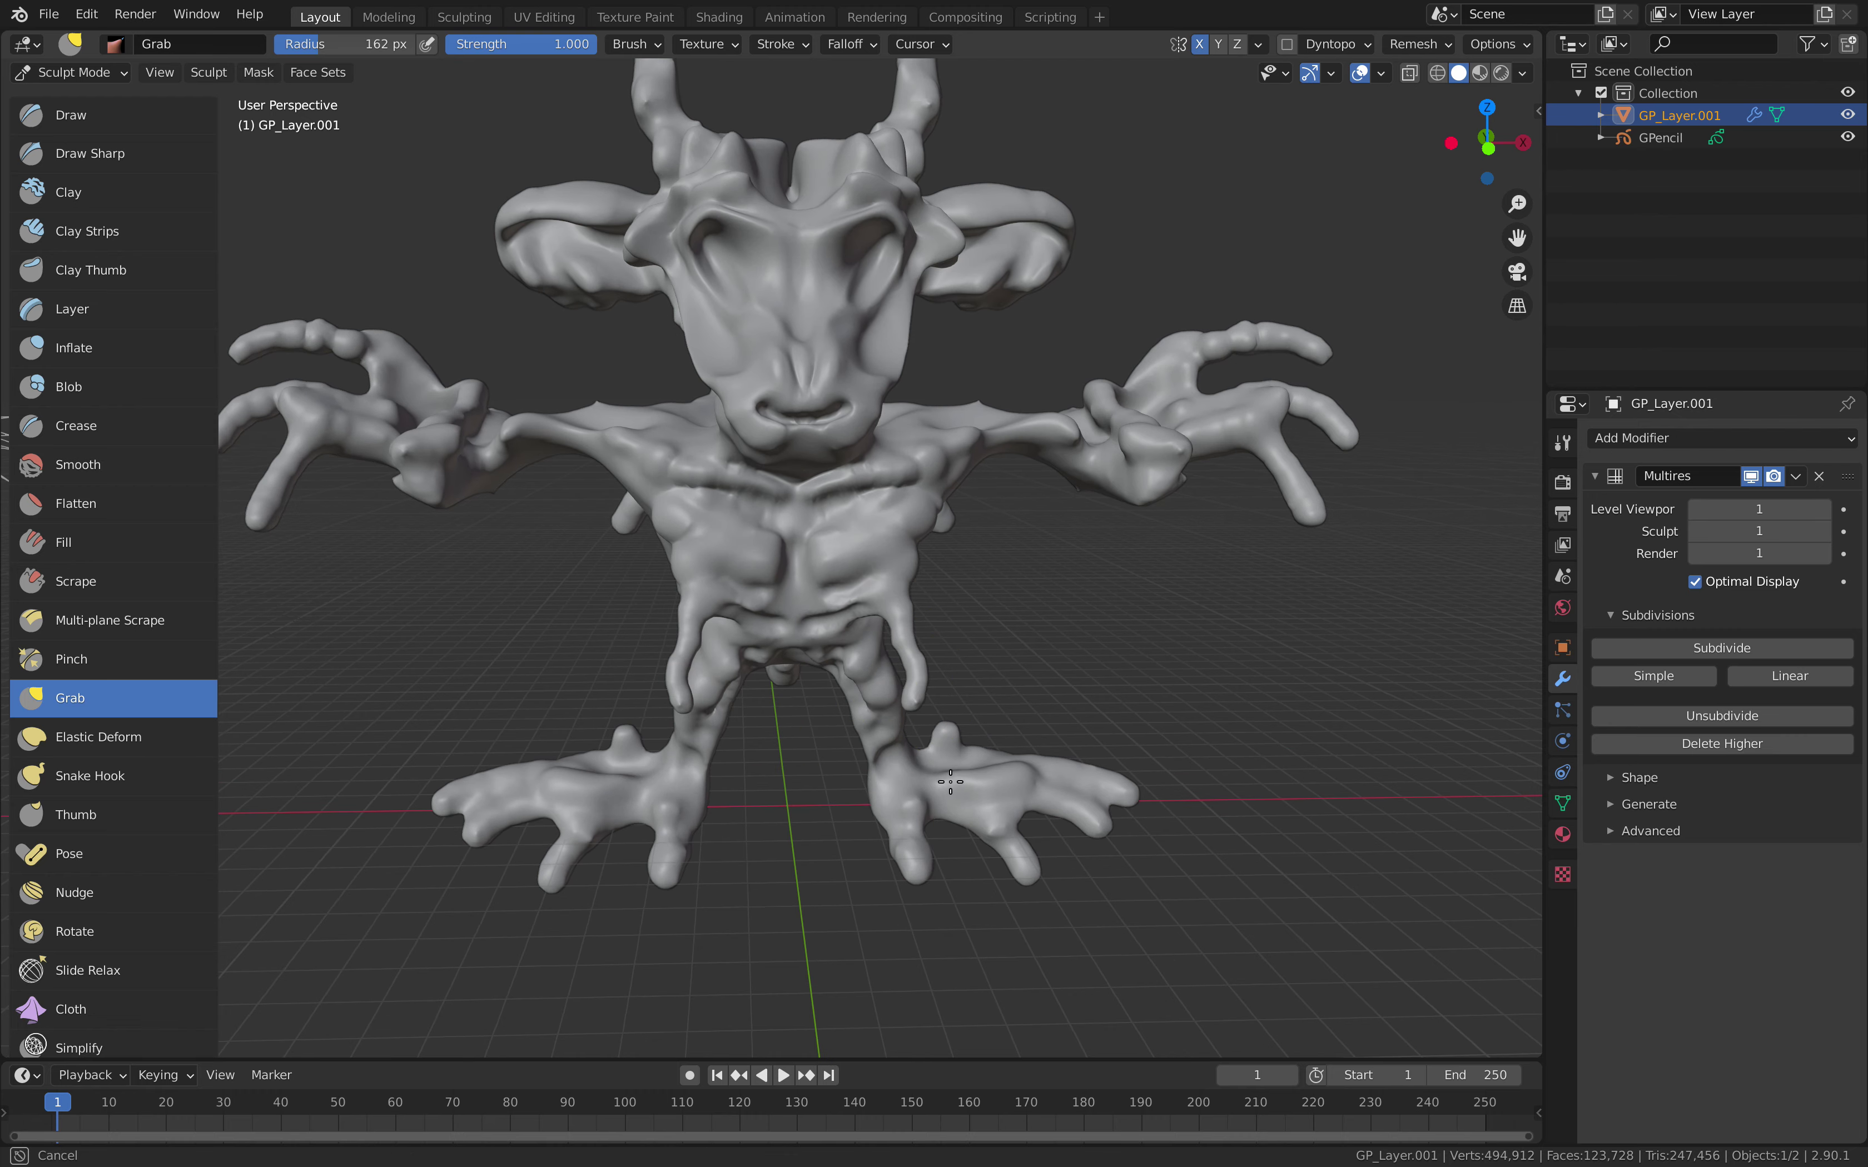
{"action": "mouse_move", "coordinate": [958, 761]}
{"action": "middle_mouse_down"}
{"action": "mouse_move", "coordinate": [816, 678]}
{"action": "mouse_move", "coordinate": [888, 588]}
{"action": "mouse_move", "coordinate": [942, 363]}
{"action": "middle_mouse_up"}
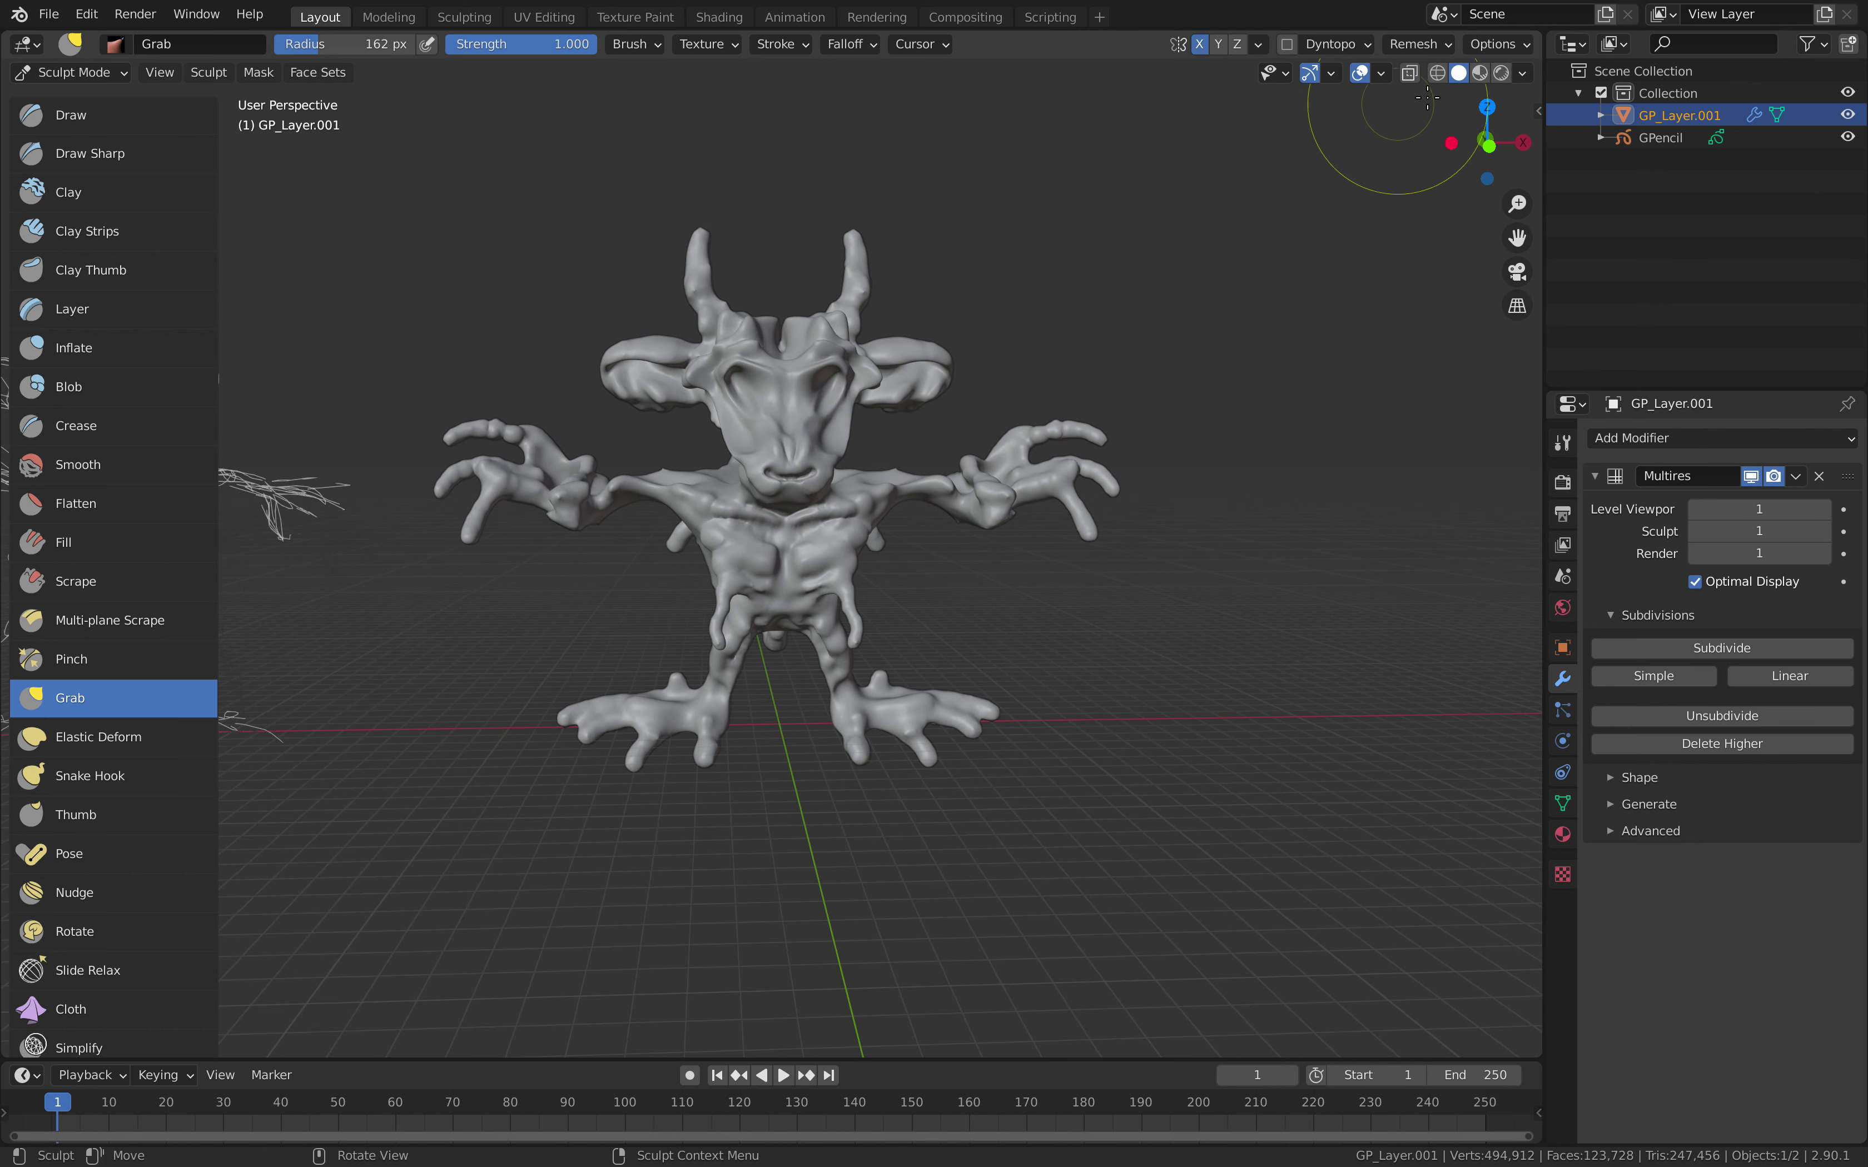
- Enable Cavity in the viewport shading to emphasise the sculpted ridges and valleys
{"action": "left_click", "coordinate": [1522, 73]}
{"action": "left_click", "coordinate": [1393, 570]}
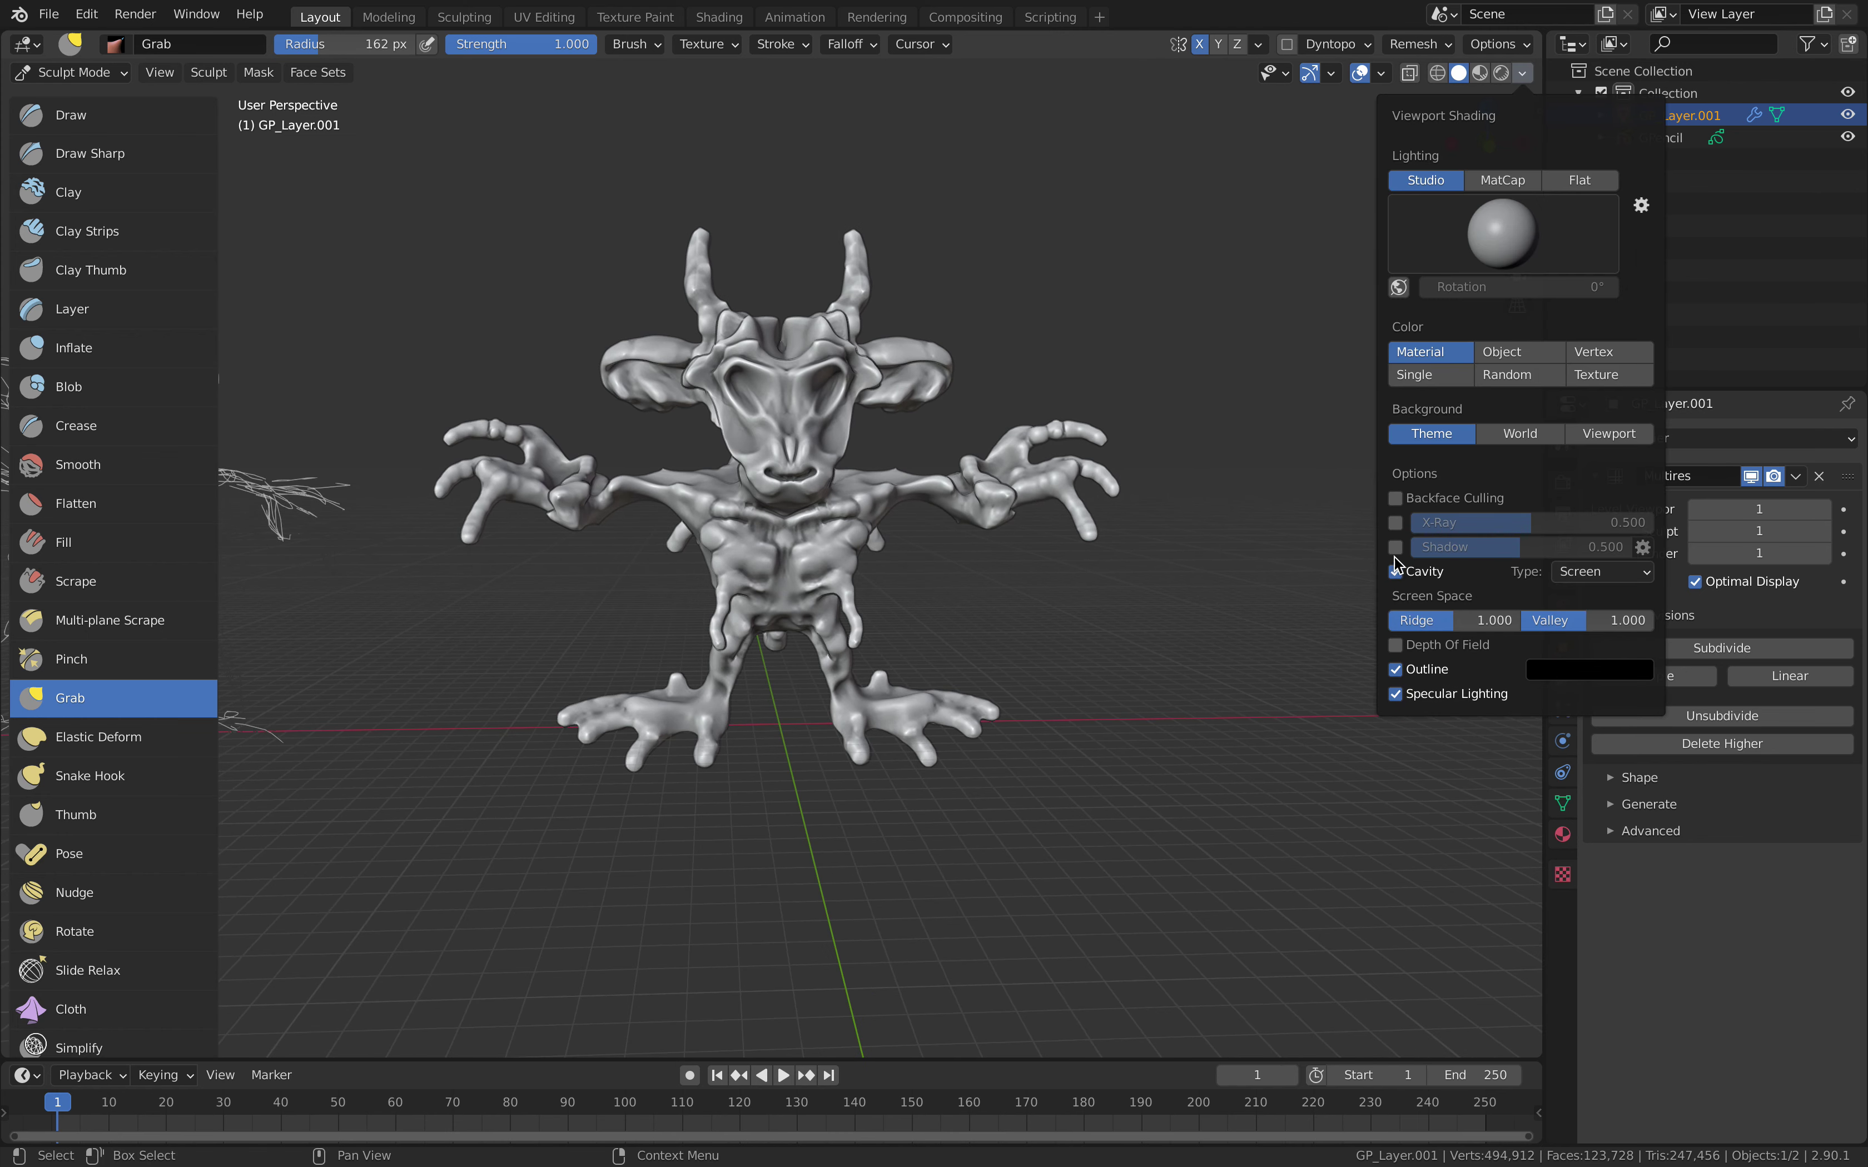
{"action": "middle_click_drag", "start_coordinate": [1072, 502], "coordinate": [1016, 493]}
- Switch to Object Mode, save the file and deselect the creature
{"action": "left_click", "coordinate": [81, 73]}
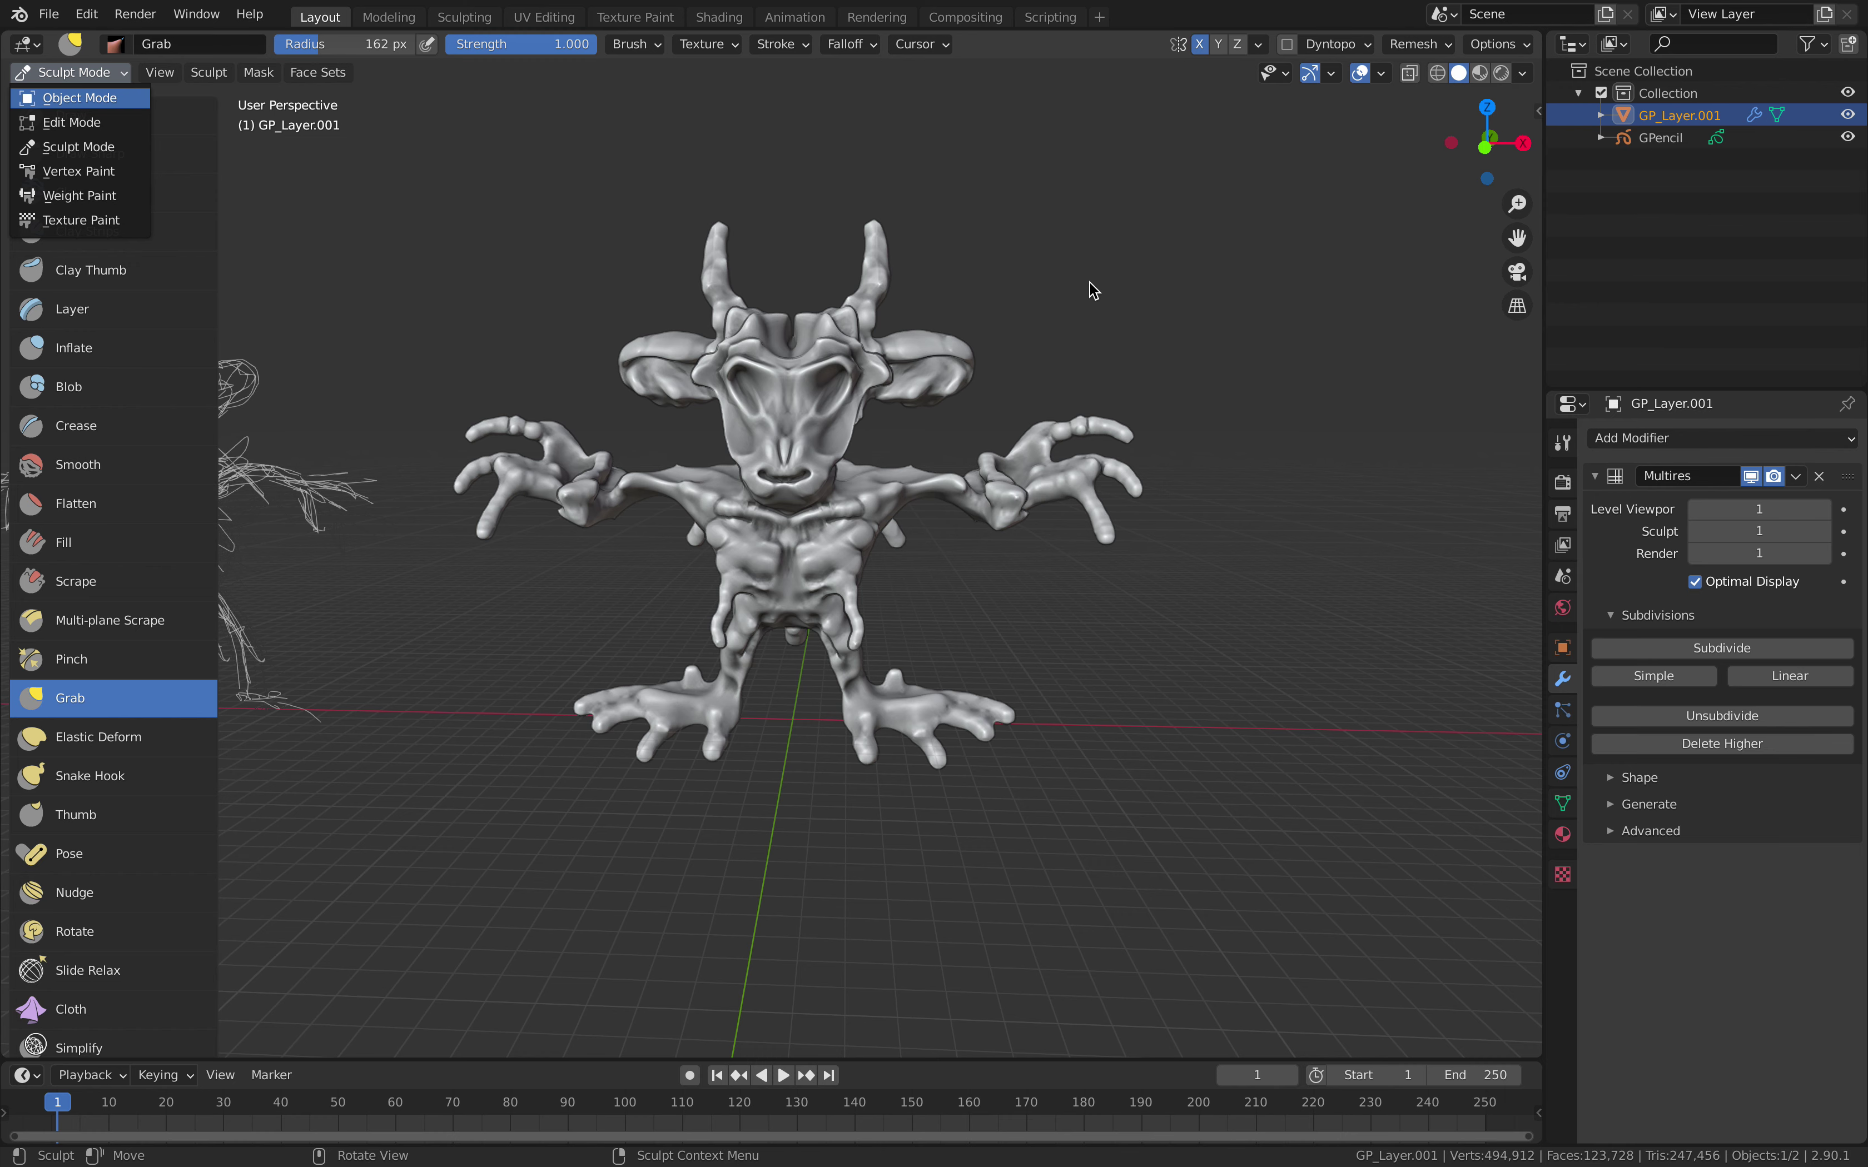
{"action": "key", "text": "Return"}
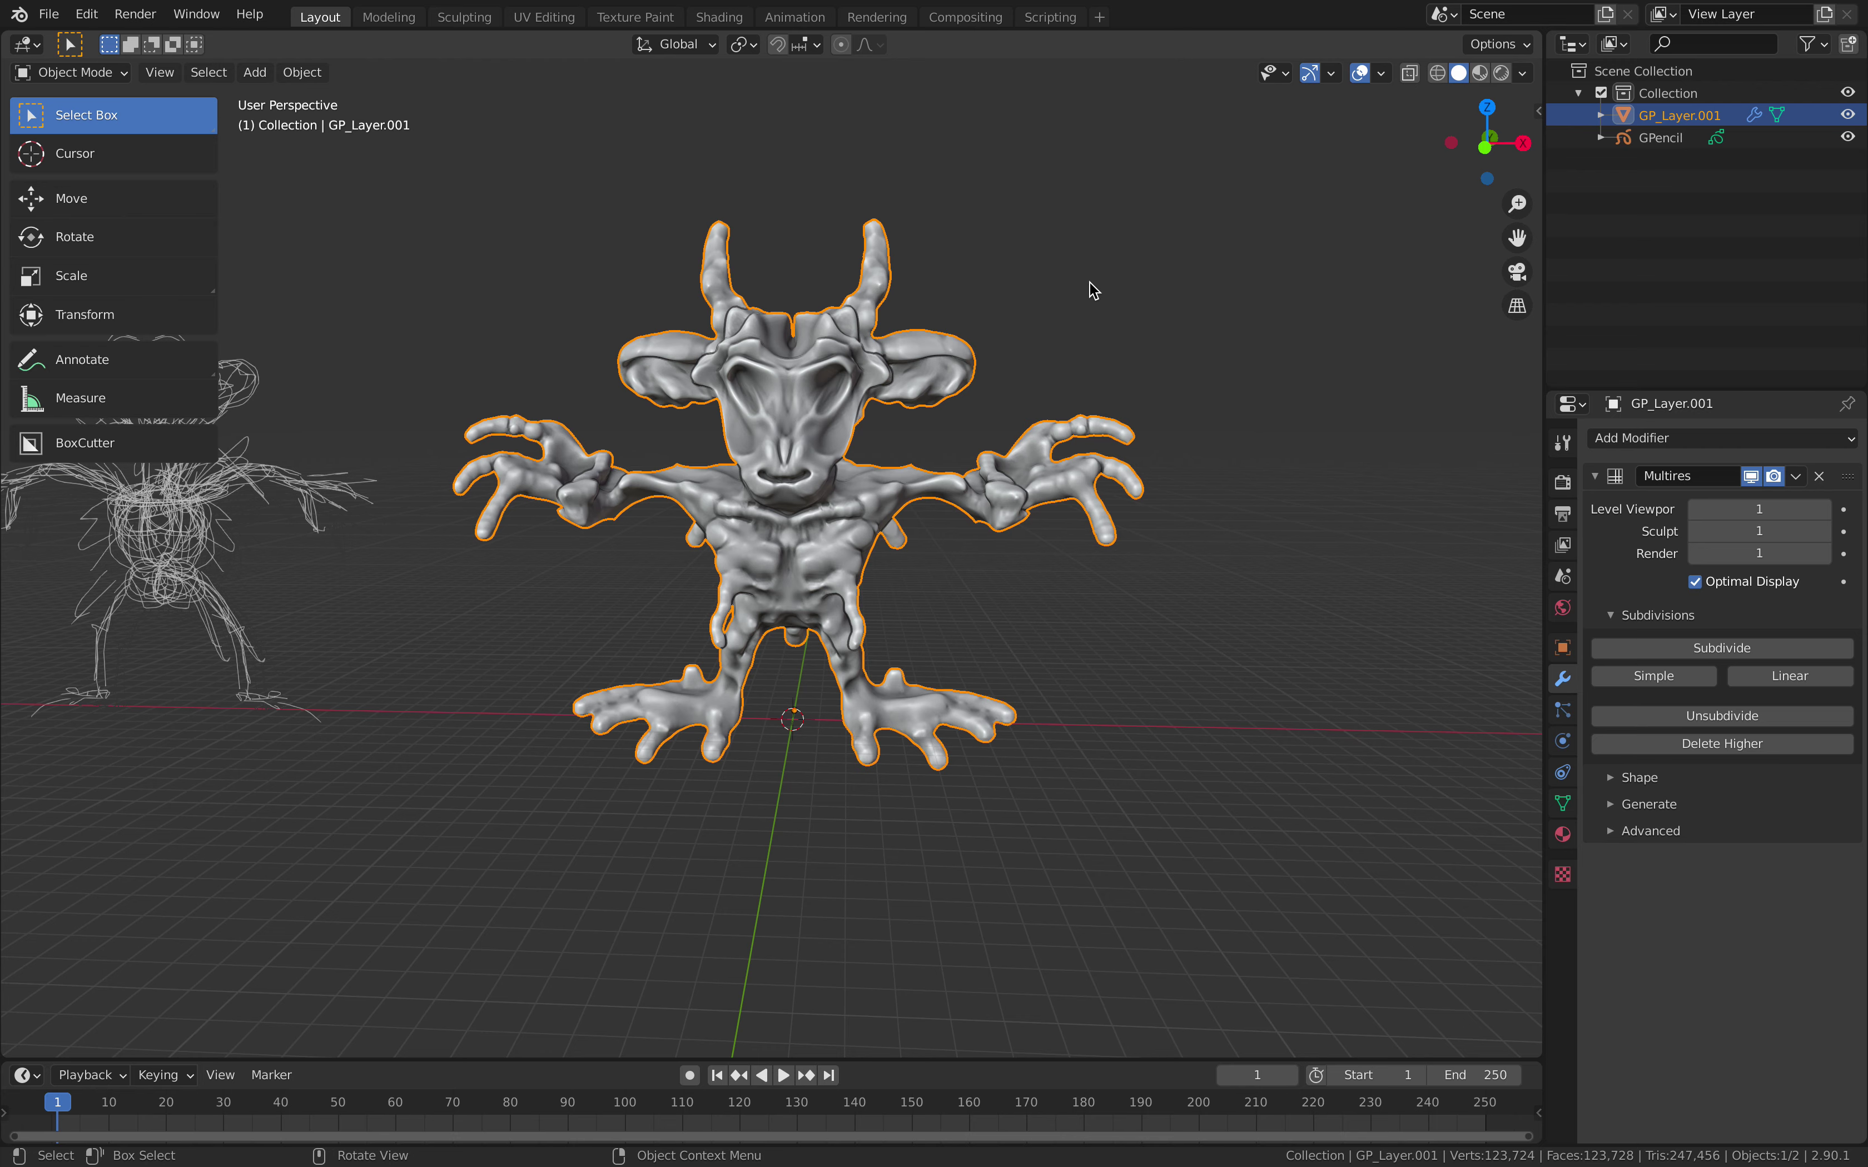
{"action": "key", "text": "ctrl+s"}
{"action": "left_click", "coordinate": [1092, 292]}
- Select the grease pencil sketch and, in front view, rescale and reposition it beside the sculpted creature
{"action": "middle_click_drag", "start_coordinate": [525, 394], "coordinate": [692, 433], "text": "shift"}
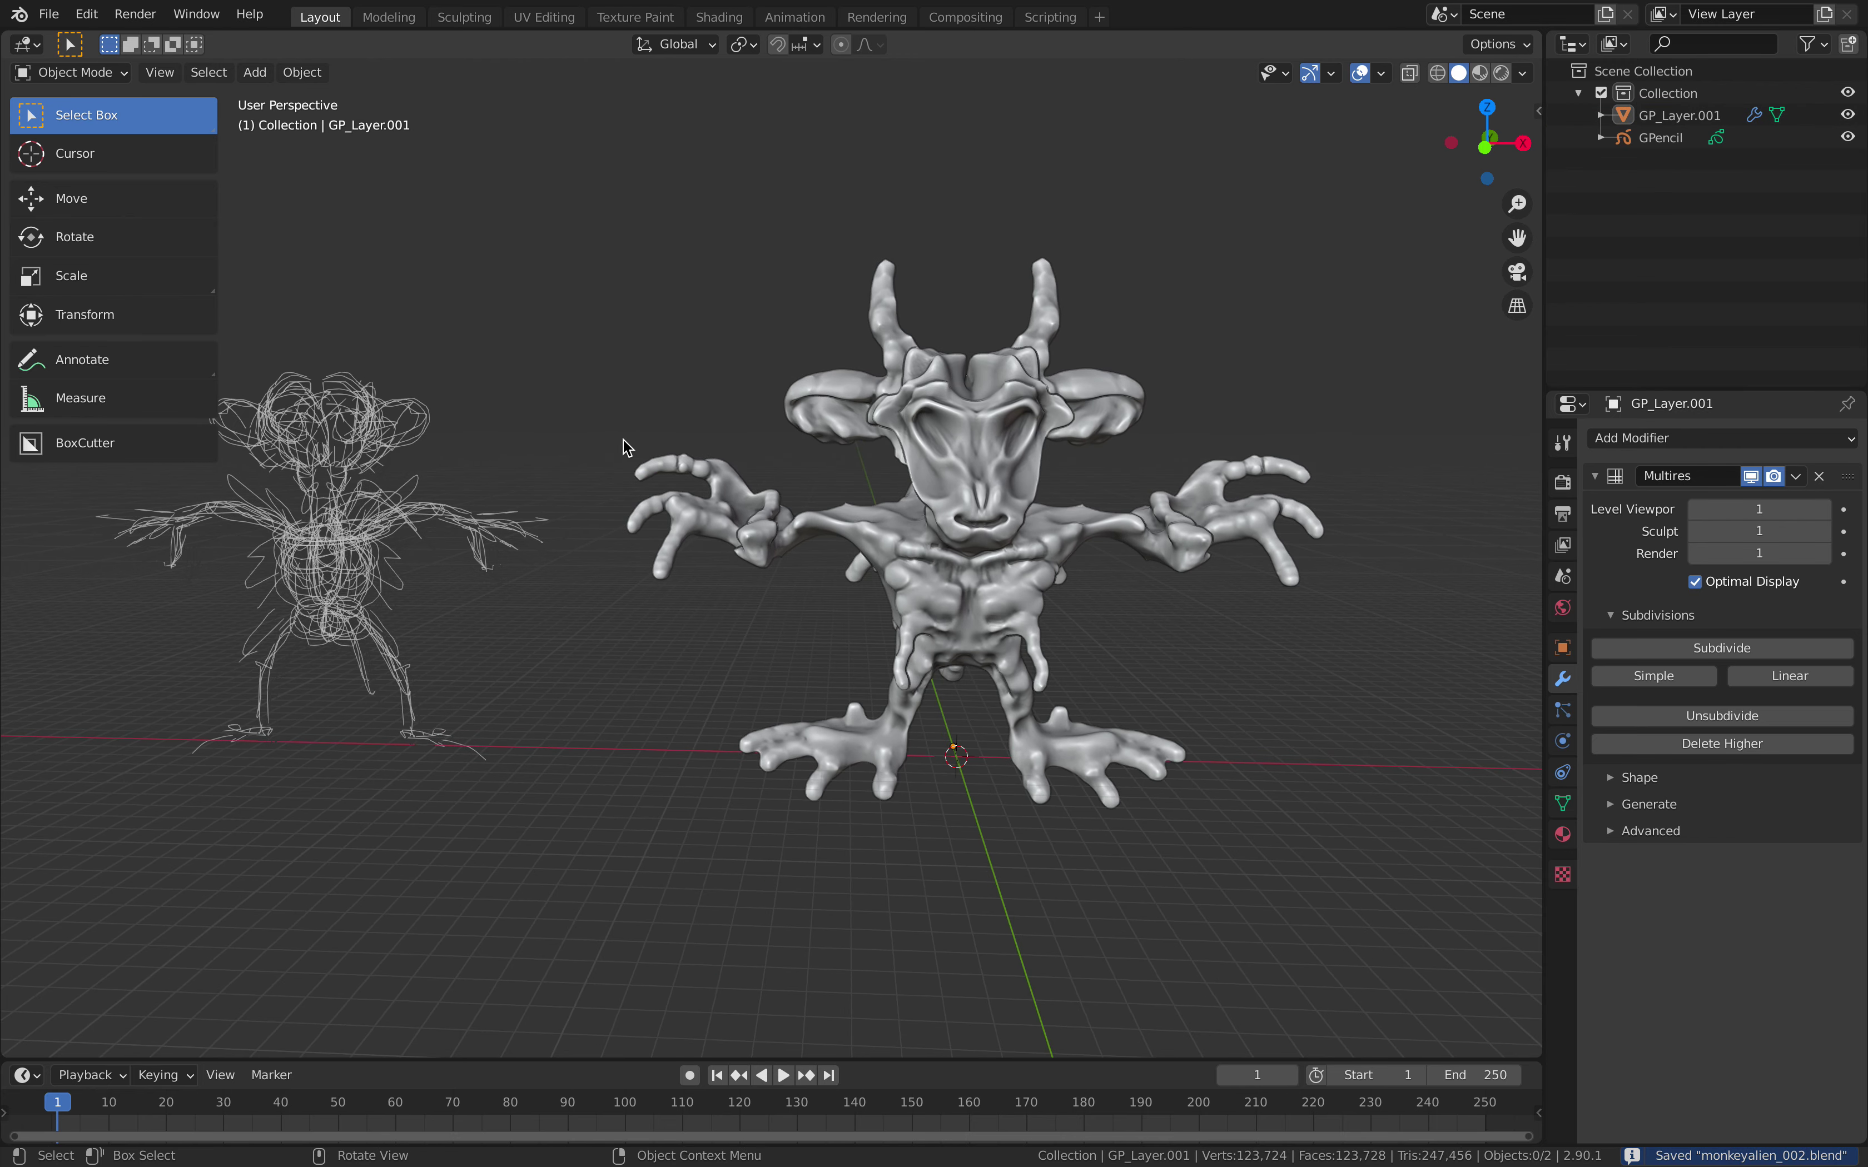
{"action": "left_click", "coordinate": [383, 467]}
{"action": "left_click", "coordinate": [1484, 145]}
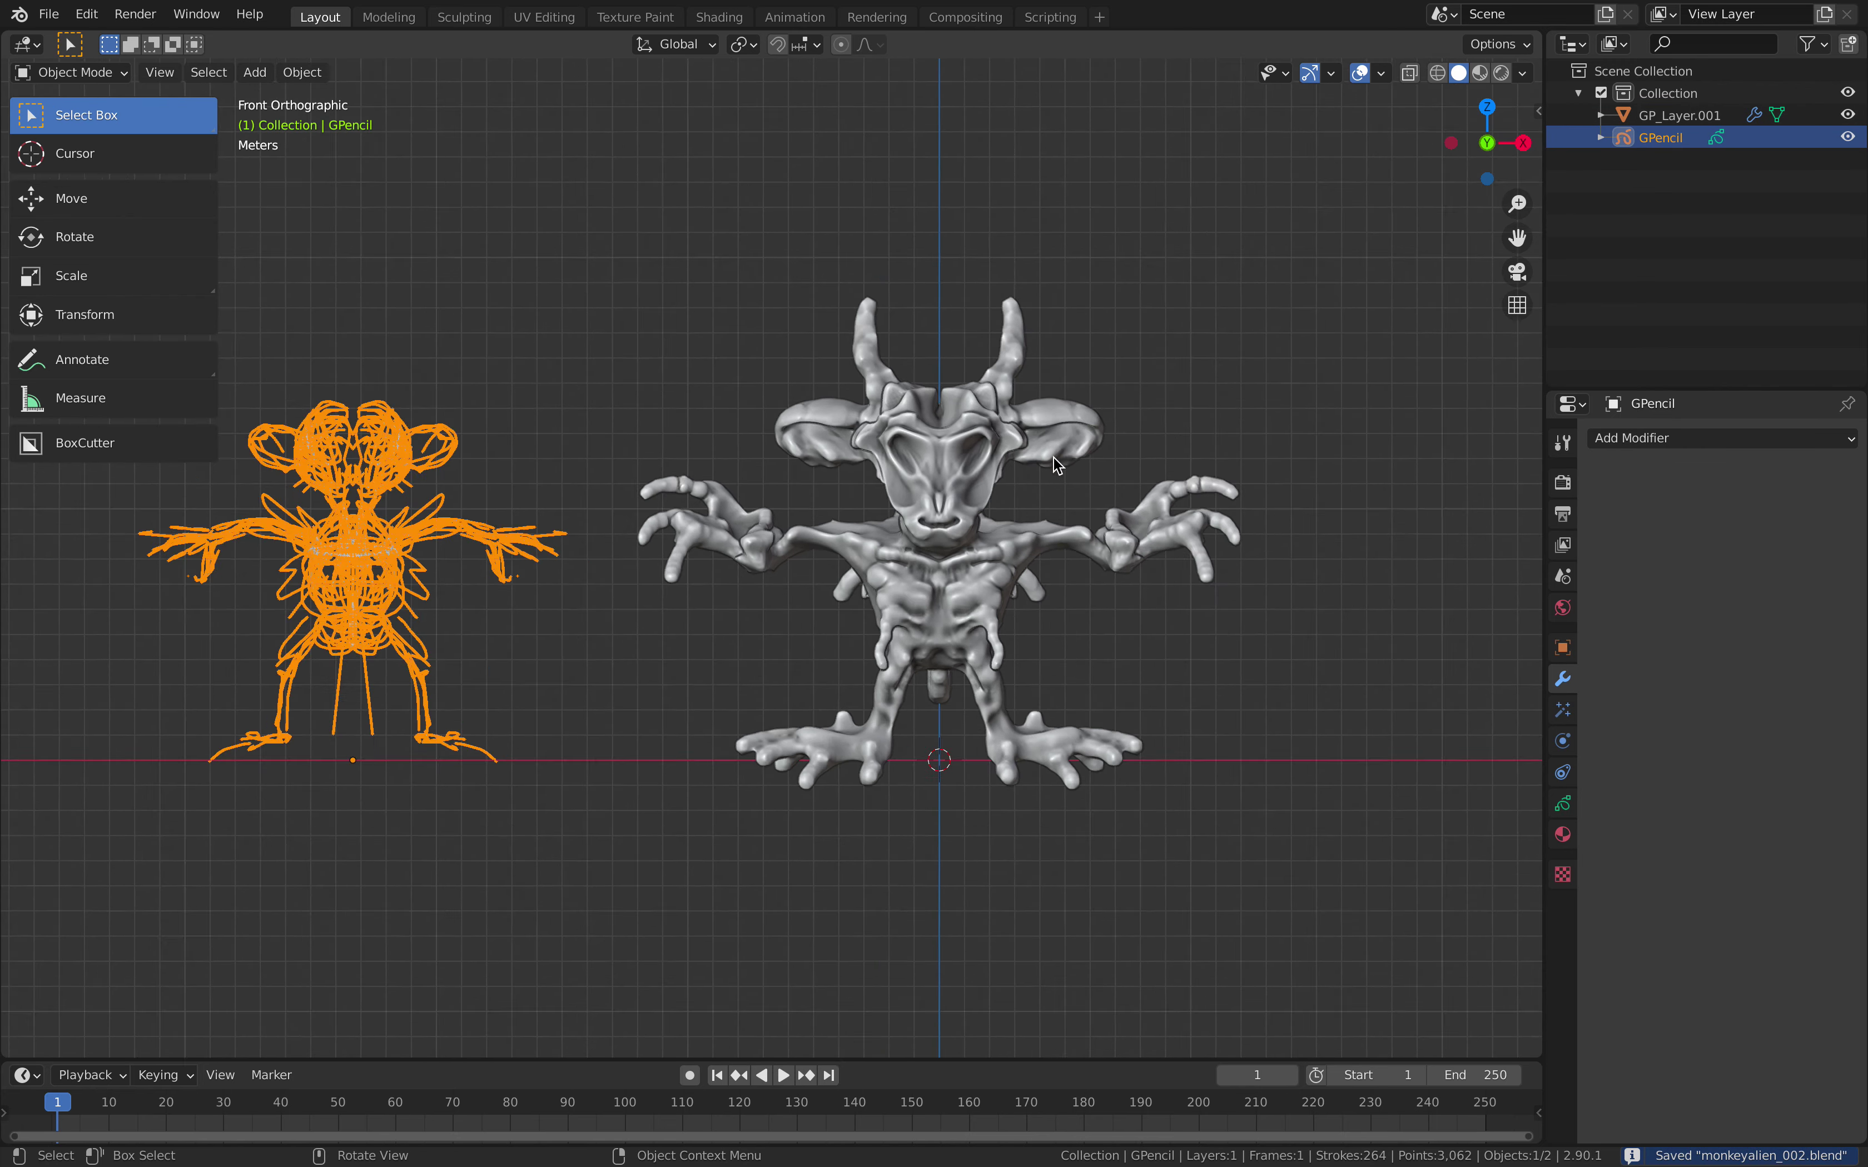
{"action": "key", "text": "s"}
{"action": "left_click", "coordinate": [802, 548]}
{"action": "key", "text": "g"}
{"action": "left_click", "coordinate": [783, 560]}
{"action": "key", "text": "s"}
{"action": "left_click", "coordinate": [779, 590]}
{"action": "key", "text": "g"}
{"action": "left_click", "coordinate": [785, 594]}
- Rescale the grease pencil sketch once more and move it about 0.21 m in X and 1.27 m in Z
{"action": "scroll", "coordinate": [906, 575], "scroll_direction": "up", "scroll_amount": 1}
{"action": "key", "text": "s"}
{"action": "left_click", "coordinate": [923, 568]}
{"action": "key", "text": "g"}
{"action": "left_click", "coordinate": [923, 569]}
- Deselect the grease pencil sketch and save the file again
{"action": "middle_click_drag", "start_coordinate": [995, 451], "coordinate": [1069, 408]}
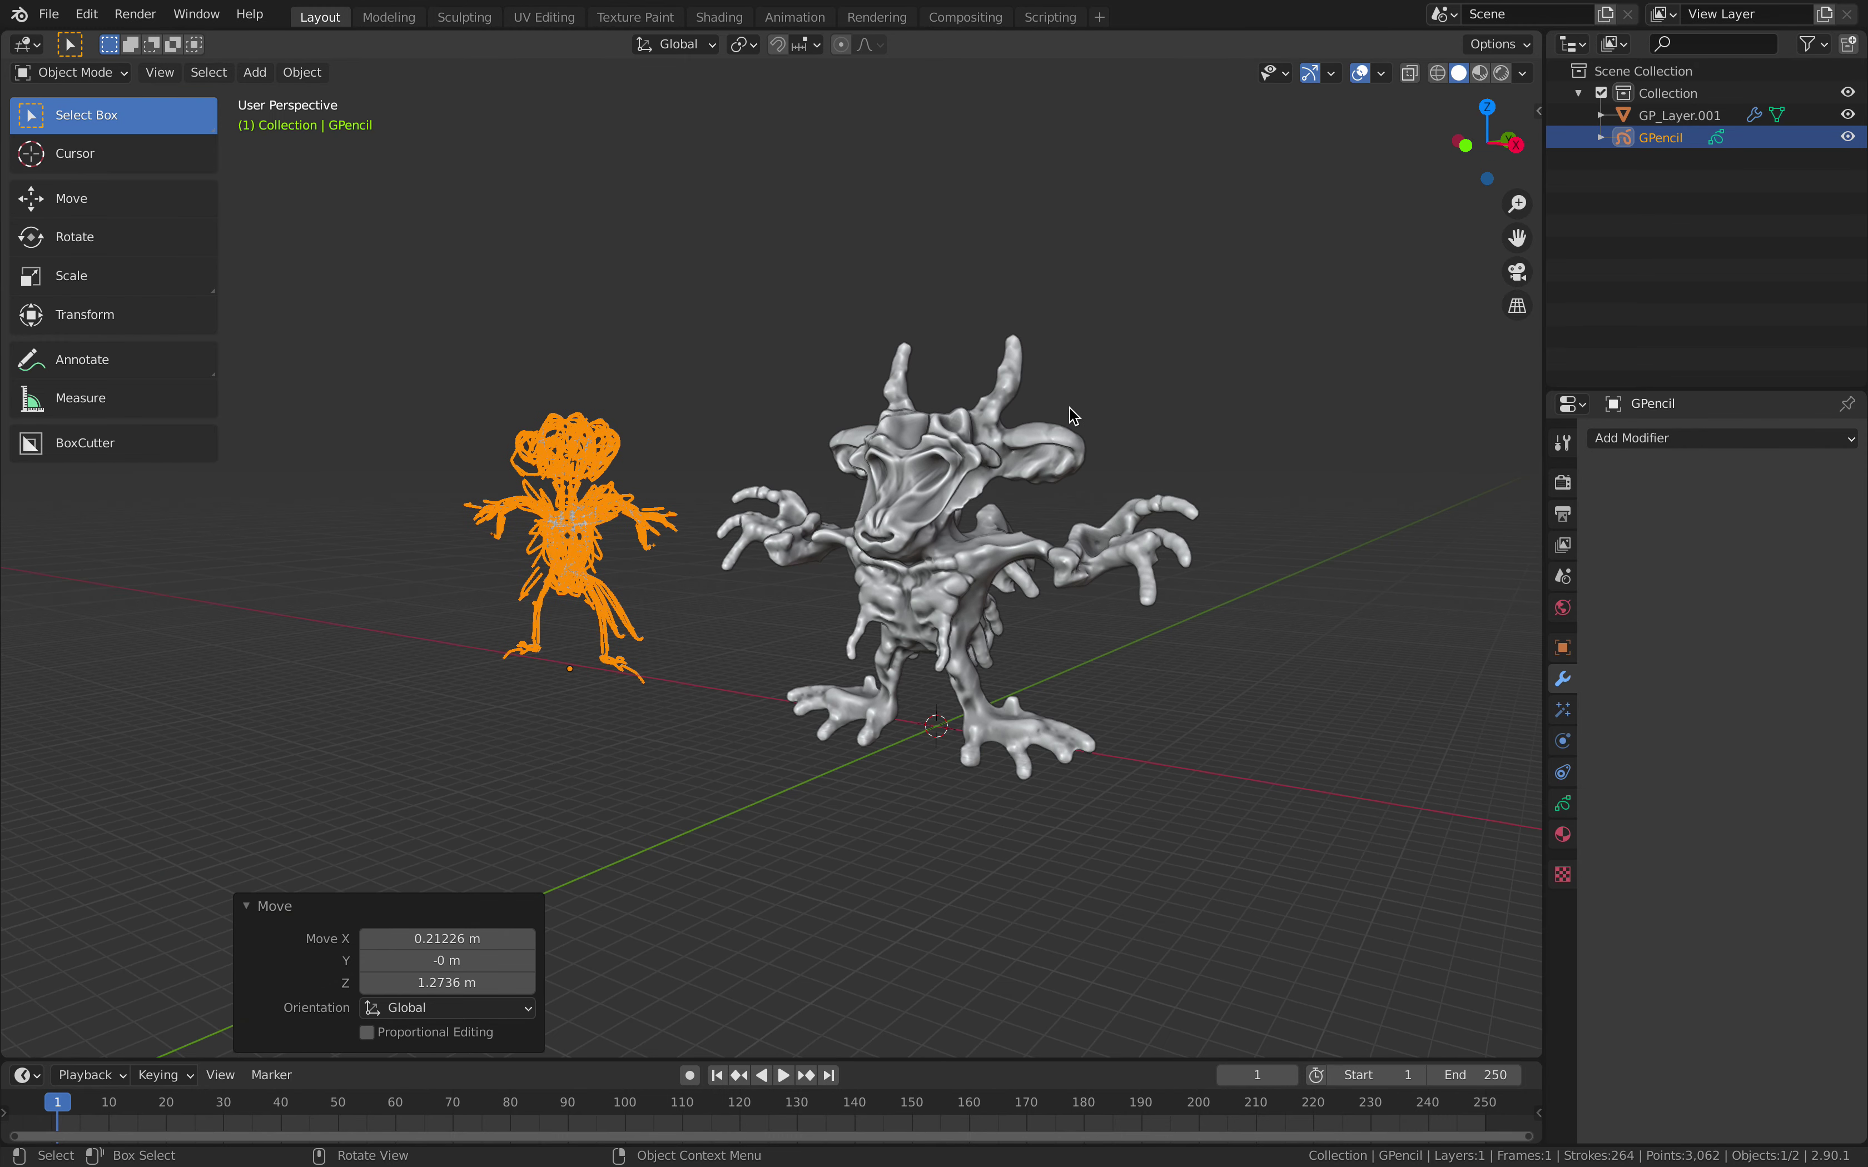
{"action": "key", "text": "alt+a"}
{"action": "middle_click_drag", "start_coordinate": [1039, 569], "coordinate": [982, 495]}
{"action": "key", "text": "ctrl+s"}
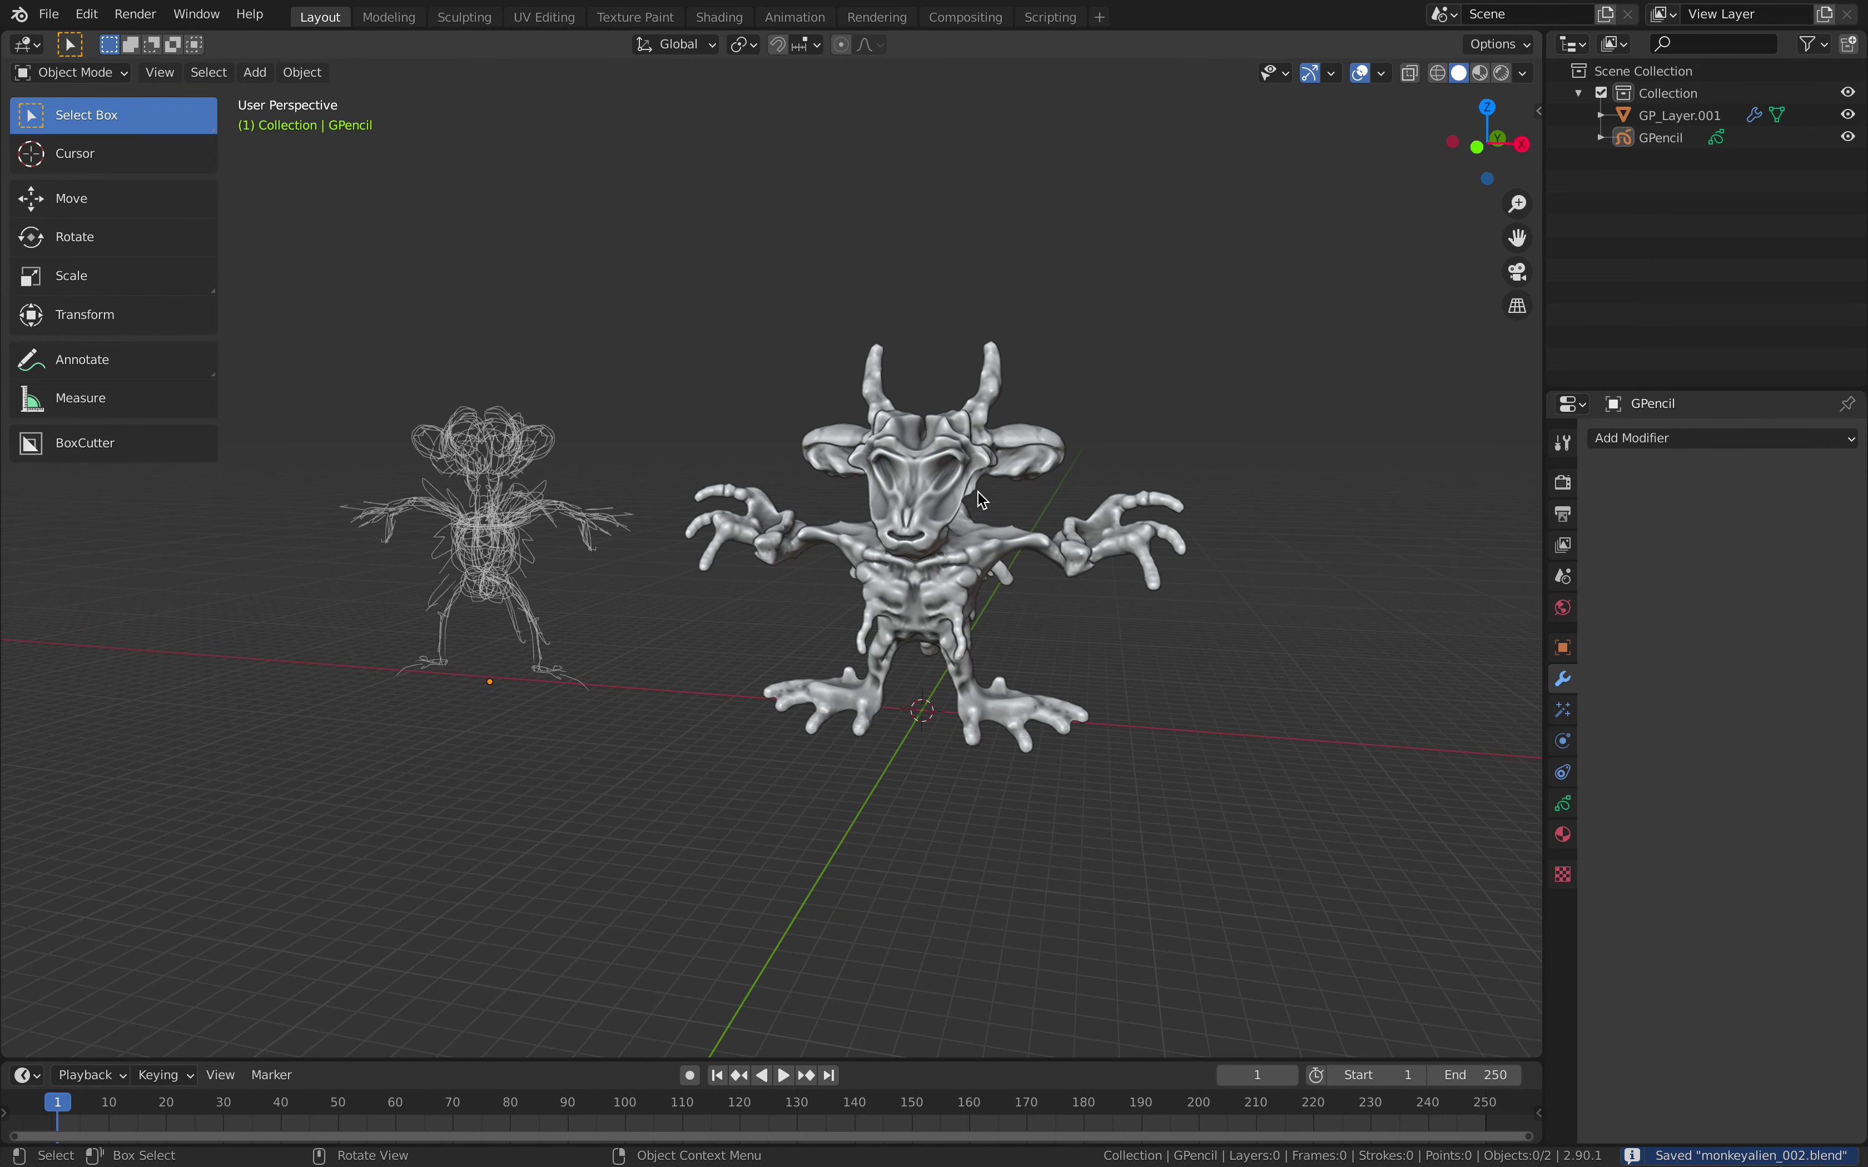
- Select the sculpted creature mesh
{"action": "left_click", "coordinate": [980, 488]}
{"action": "scroll", "coordinate": [978, 483], "scroll_direction": "up", "scroll_amount": 1}
{"action": "middle_click_drag", "start_coordinate": [1113, 498], "coordinate": [1055, 495], "text": "shift"}
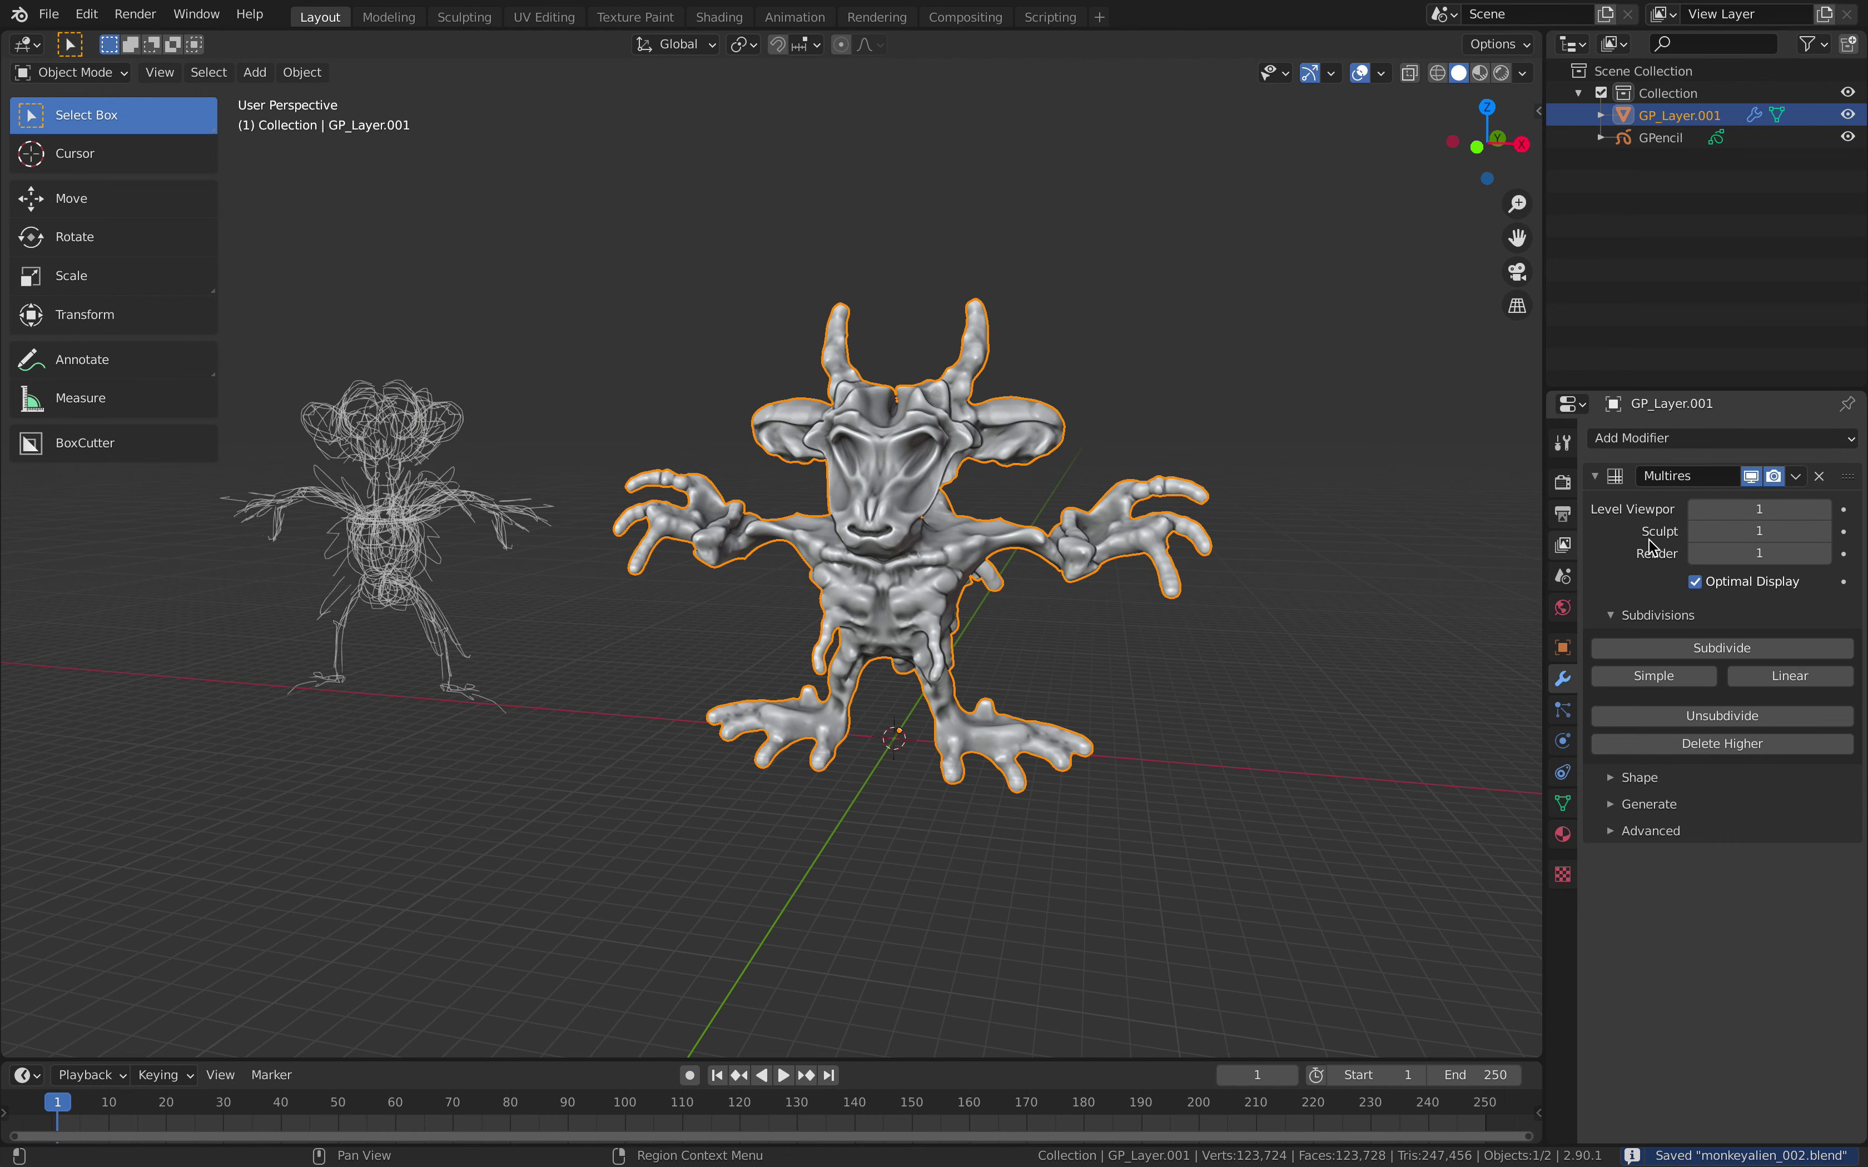
- Set the creature's Multires render, sculpt and viewport levels to 0 for a look at the unsculpted base mesh
{"action": "left_click", "coordinate": [1695, 554]}
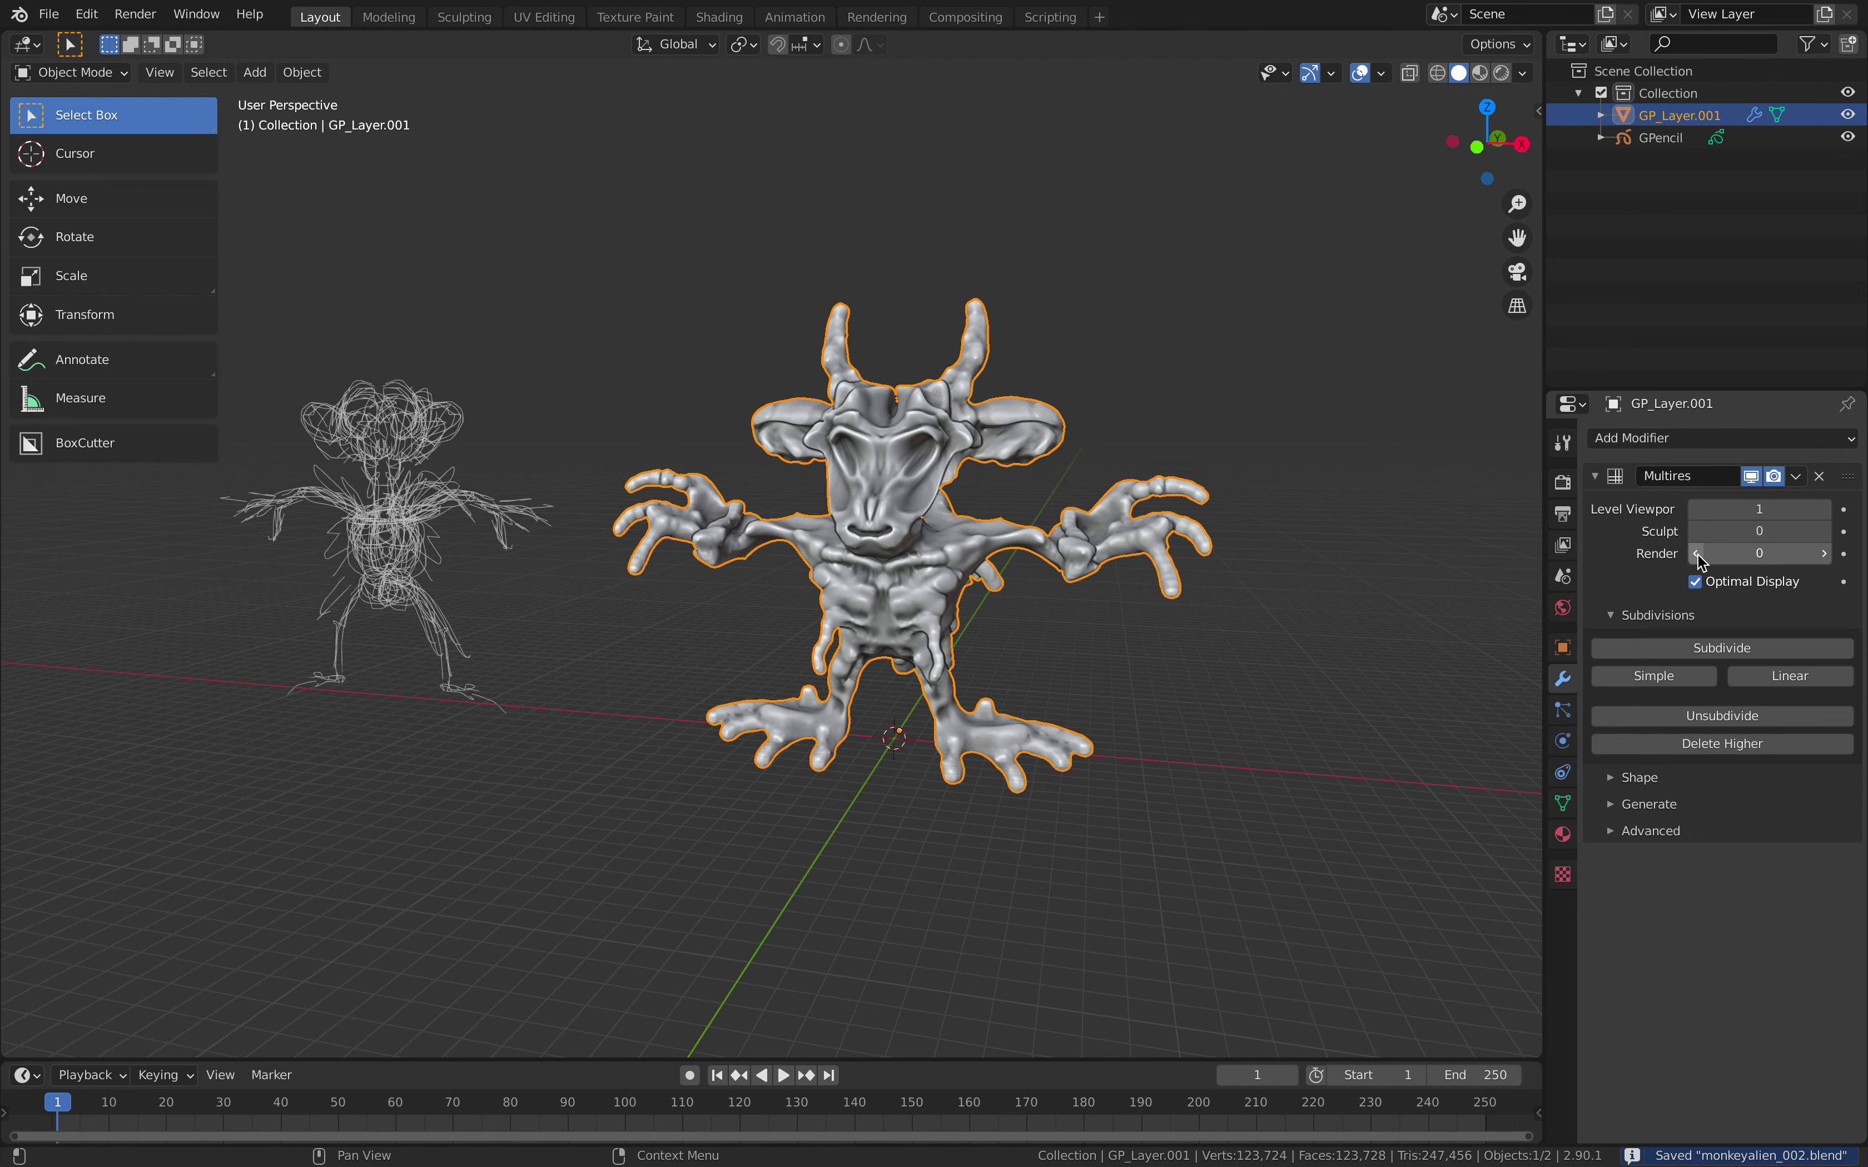
{"action": "left_click", "coordinate": [1696, 531]}
{"action": "left_click", "coordinate": [1695, 510]}
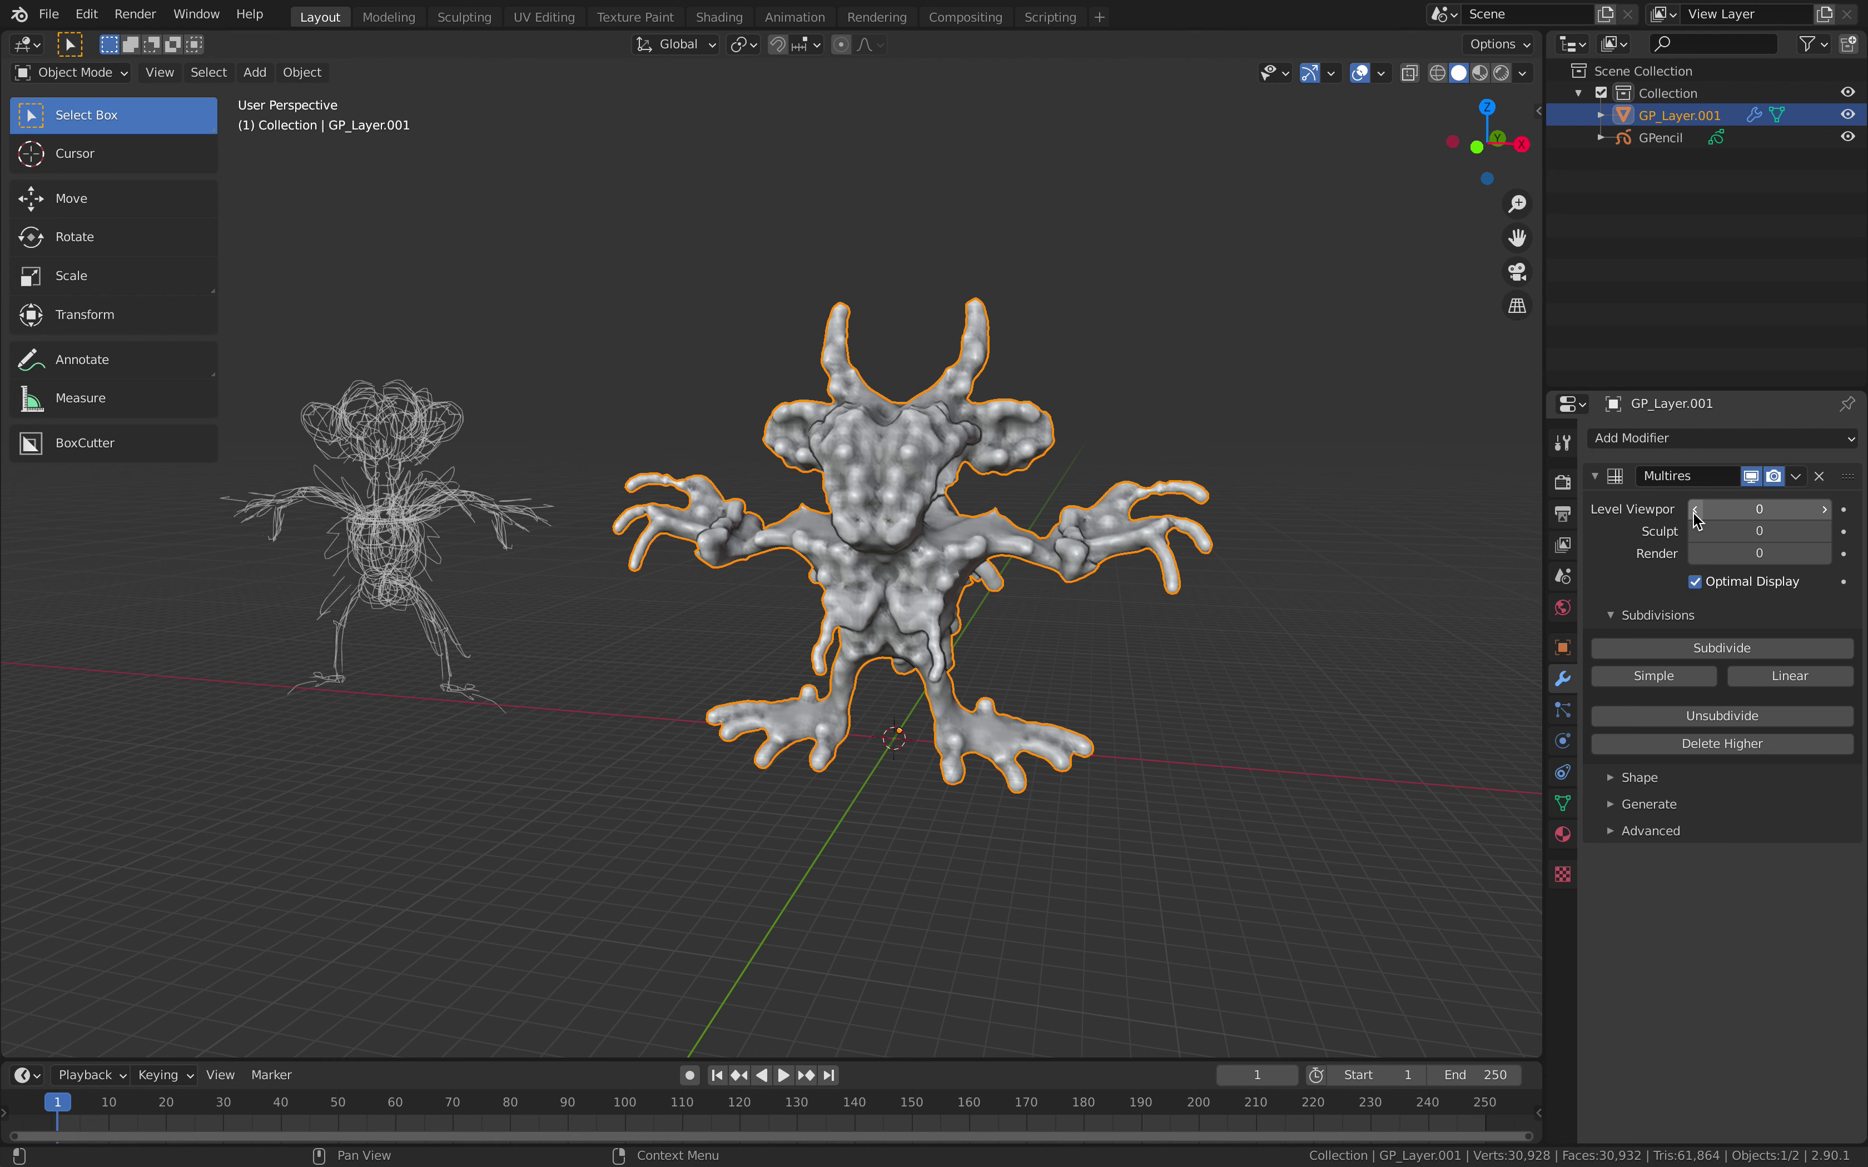
- Set the Multires viewport, sculpt and render levels back to 1
{"action": "left_click", "coordinate": [1826, 509]}
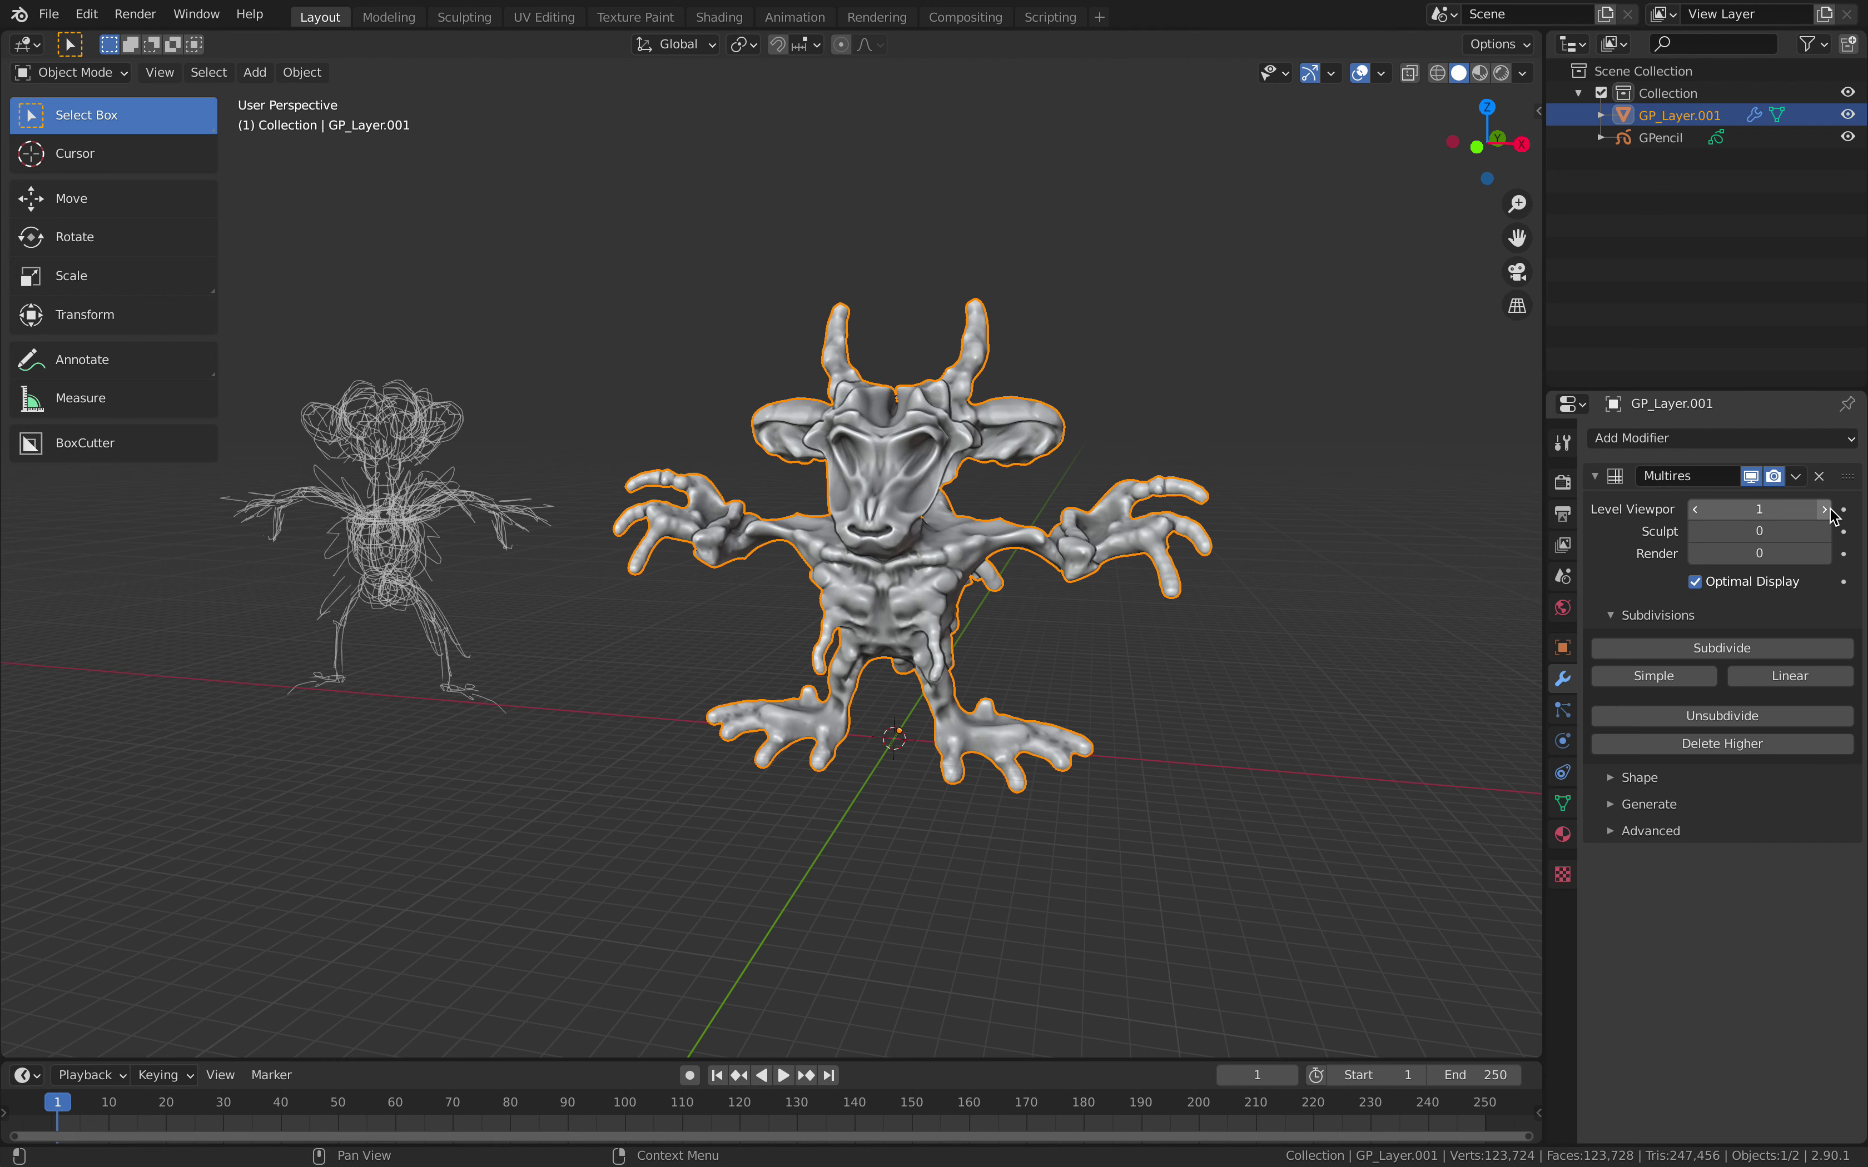
{"action": "left_click", "coordinate": [1824, 531]}
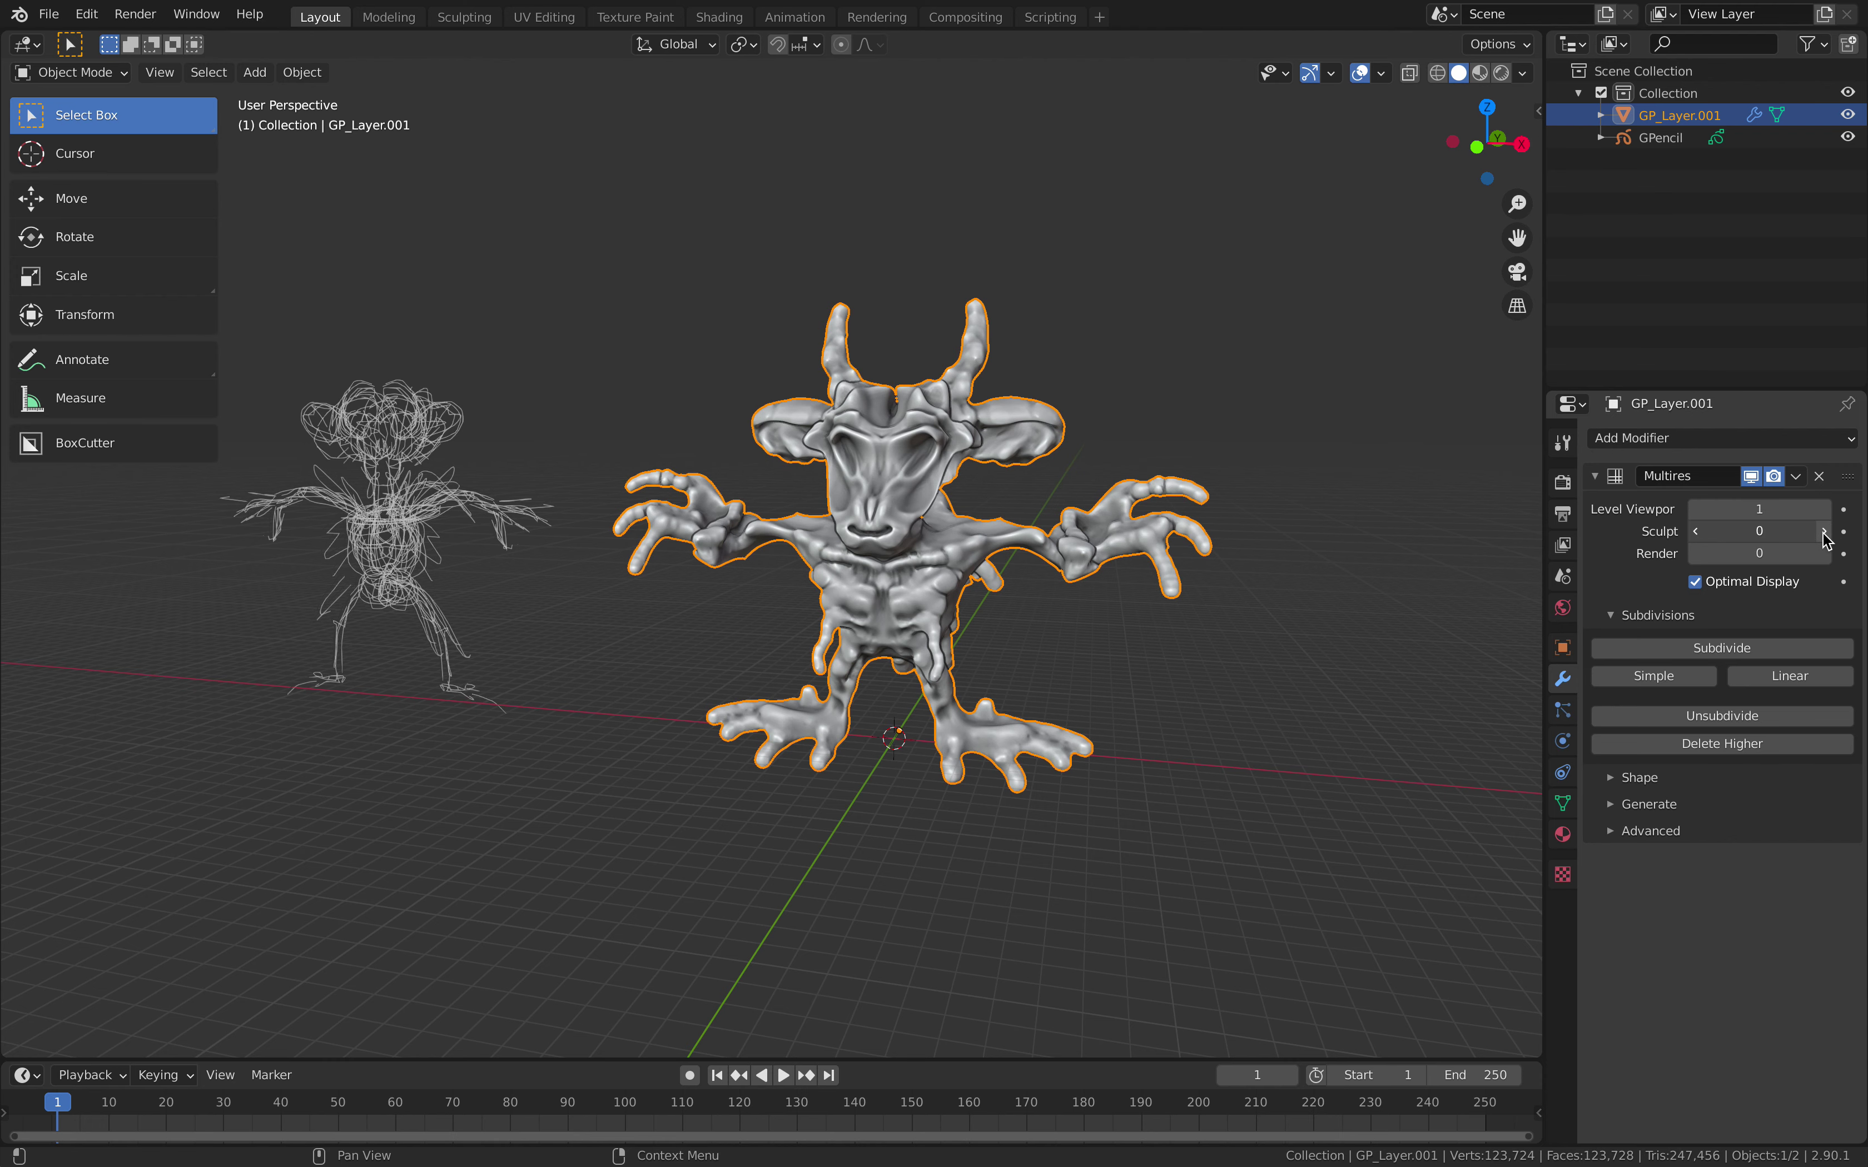
{"action": "left_click", "coordinate": [1823, 560]}
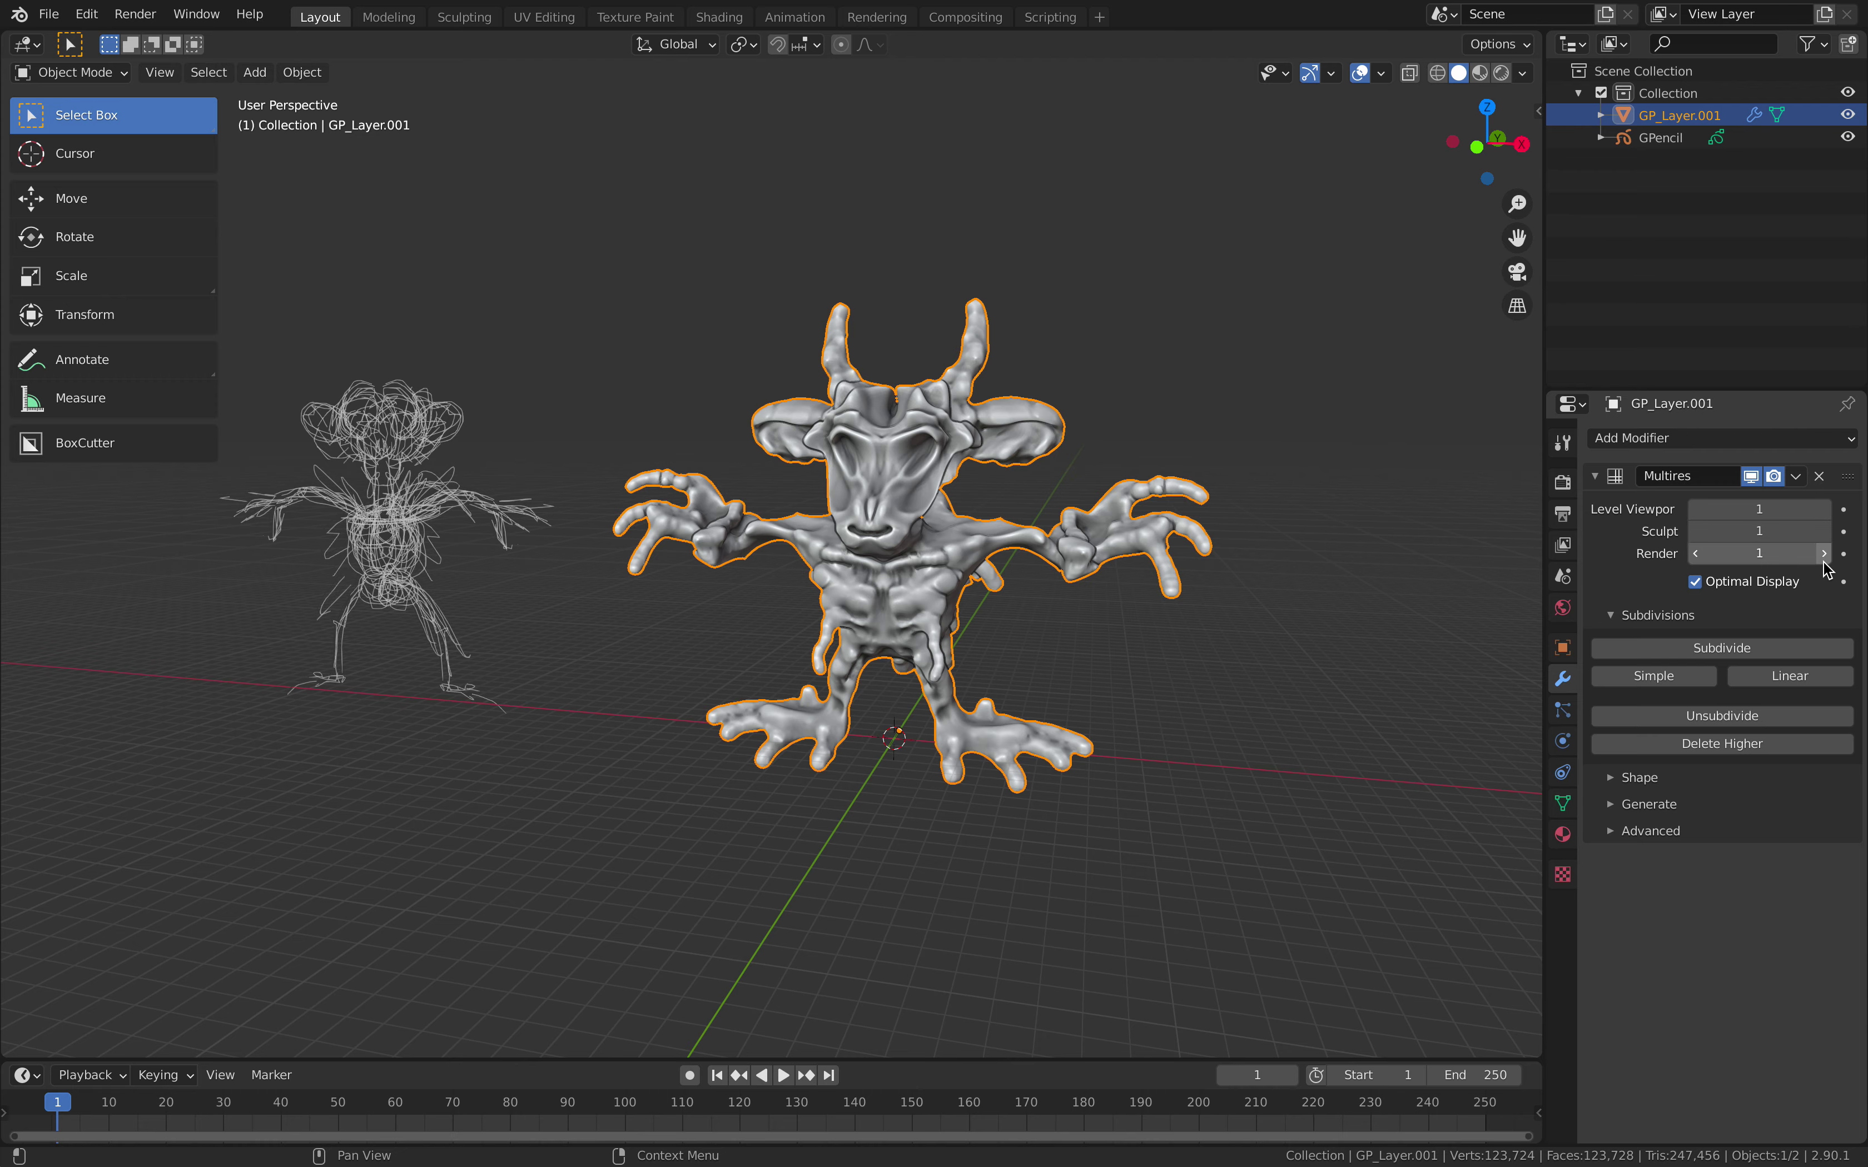
- Save the file with the sculpted creature beside the sketch
{"action": "mouse_move", "coordinate": [1258, 537]}
{"action": "middle_mouse_down"}
{"action": "mouse_move", "coordinate": [1246, 512]}
{"action": "mouse_move", "coordinate": [1274, 510]}
{"action": "mouse_move", "coordinate": [1237, 510]}
{"action": "mouse_move", "coordinate": [1271, 434]}
{"action": "mouse_move", "coordinate": [676, 575]}
{"action": "mouse_move", "coordinate": [1038, 538]}
{"action": "mouse_move", "coordinate": [1062, 567]}
{"action": "mouse_move", "coordinate": [1062, 541]}
{"action": "middle_mouse_up"}
{"action": "key", "text": "ctrl+s"}
- Examine the sculpted creature's face, body and limbs from both sides, above and below
{"action": "scroll", "coordinate": [810, 550], "scroll_direction": "up", "scroll_amount": 4}
{"action": "scroll", "coordinate": [1038, 538], "scroll_direction": "down", "scroll_amount": 4}
{"action": "middle_click_drag", "start_coordinate": [864, 495], "coordinate": [1034, 466]}
{"action": "middle_click_drag", "start_coordinate": [830, 401], "coordinate": [989, 380]}
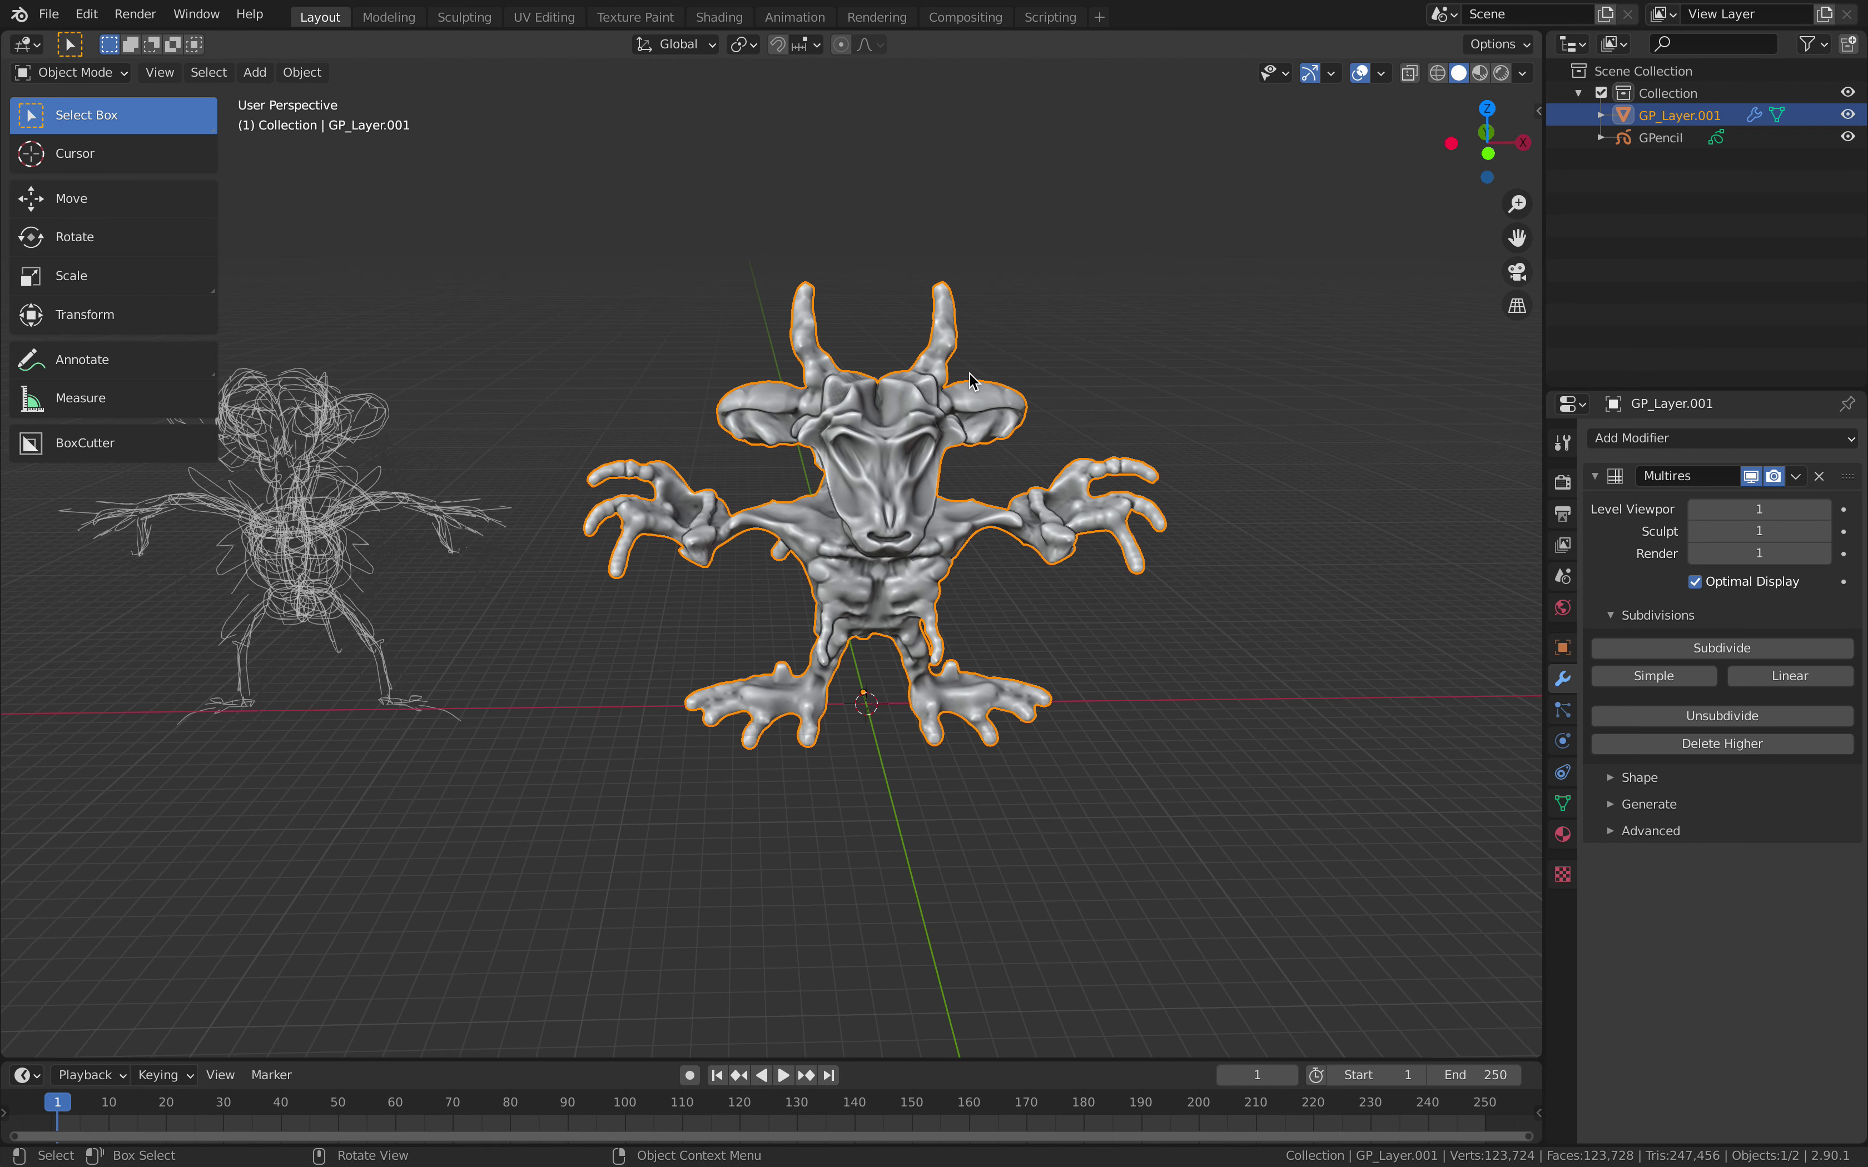
{"action": "middle_click_drag", "start_coordinate": [990, 456], "coordinate": [1021, 668]}
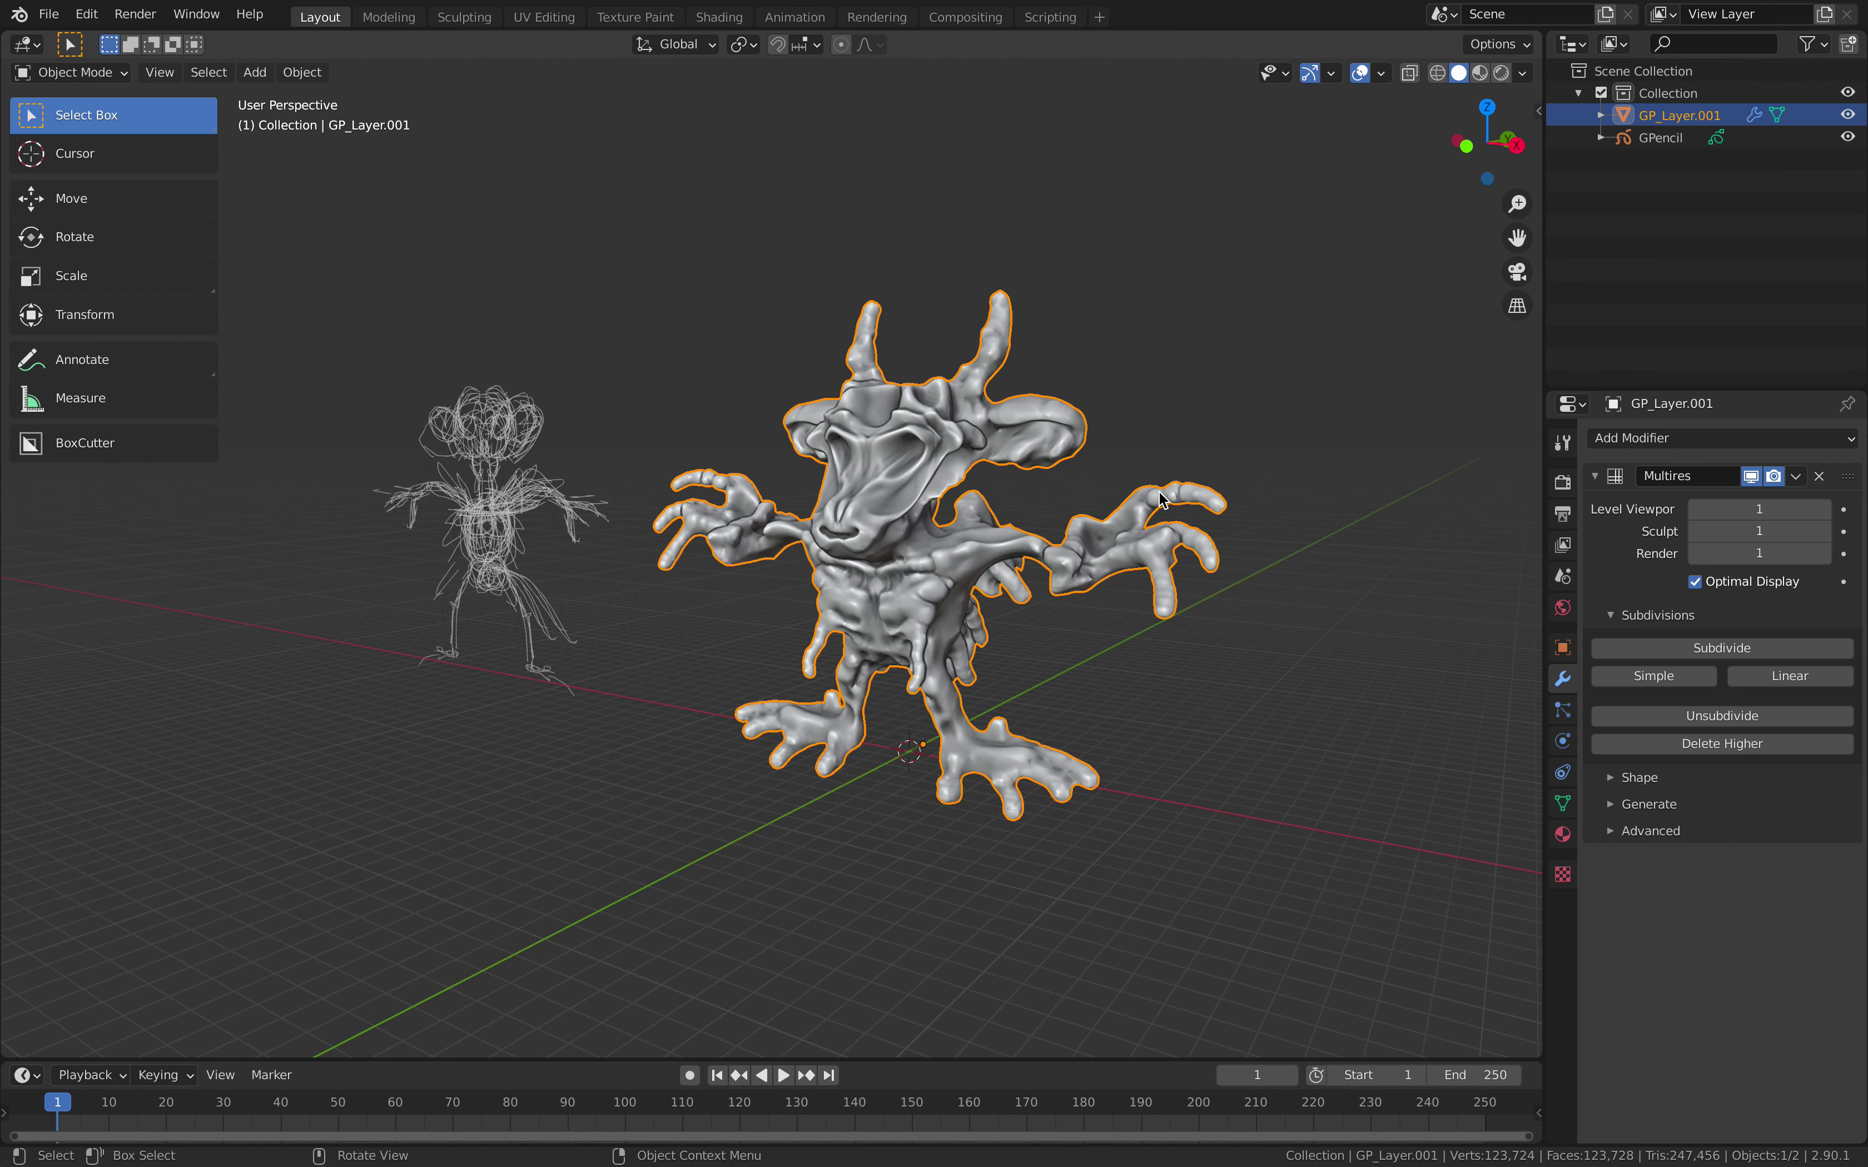
{"action": "mouse_move", "coordinate": [1057, 557]}
{"action": "middle_mouse_down"}
{"action": "mouse_move", "coordinate": [854, 515]}
{"action": "mouse_move", "coordinate": [650, 529]}
{"action": "mouse_move", "coordinate": [682, 525]}
{"action": "mouse_move", "coordinate": [812, 674]}
{"action": "middle_mouse_up"}
{"action": "middle_click_drag", "start_coordinate": [914, 584], "coordinate": [1231, 633]}
{"action": "scroll", "coordinate": [731, 590], "scroll_direction": "up", "scroll_amount": 2}
{"action": "scroll", "coordinate": [721, 528], "scroll_direction": "down", "scroll_amount": 3}
{"action": "middle_click_drag", "start_coordinate": [982, 532], "coordinate": [980, 531]}
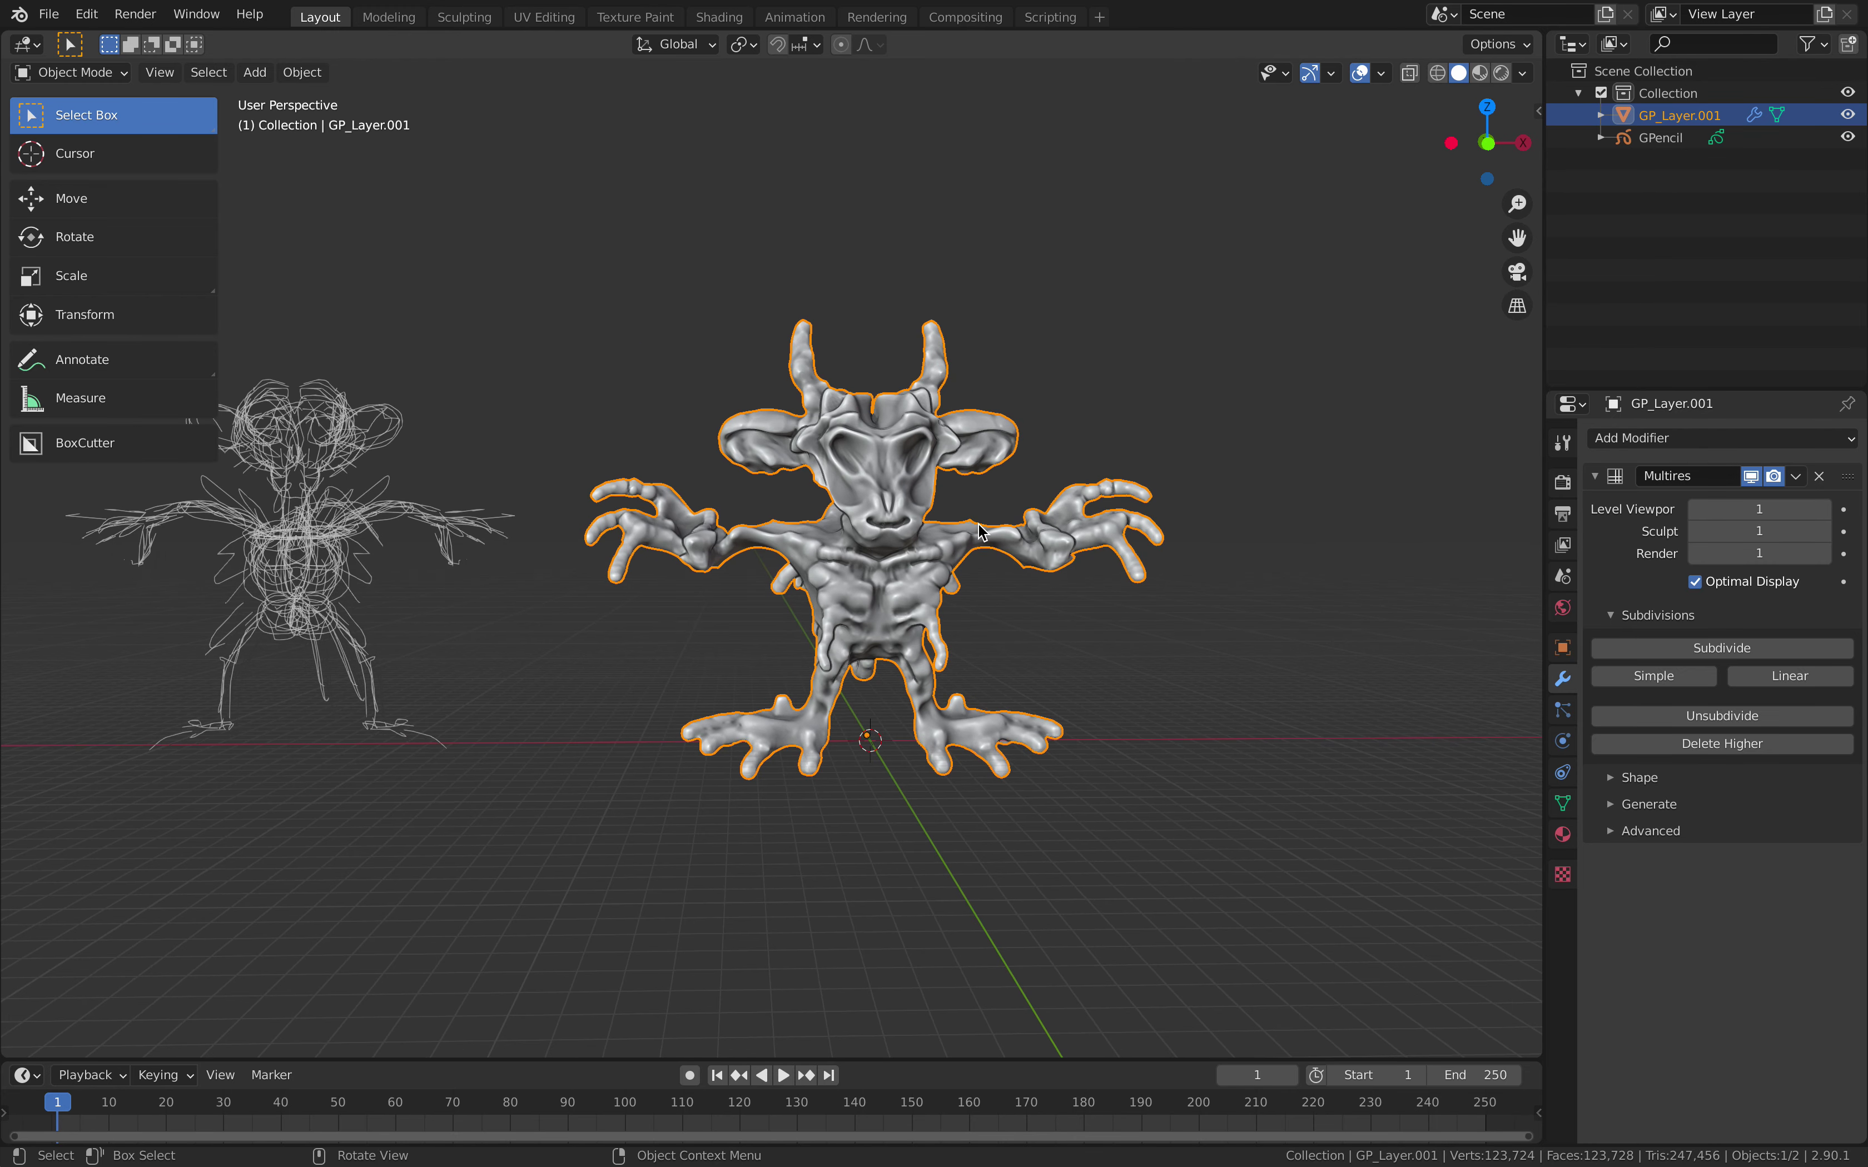
- Compare the grease pencil sketch with the sculpted creature in front orthographic view and in perspective
{"action": "left_click", "coordinate": [1488, 143]}
{"action": "middle_click_drag", "start_coordinate": [762, 455], "coordinate": [894, 455], "text": "shift"}
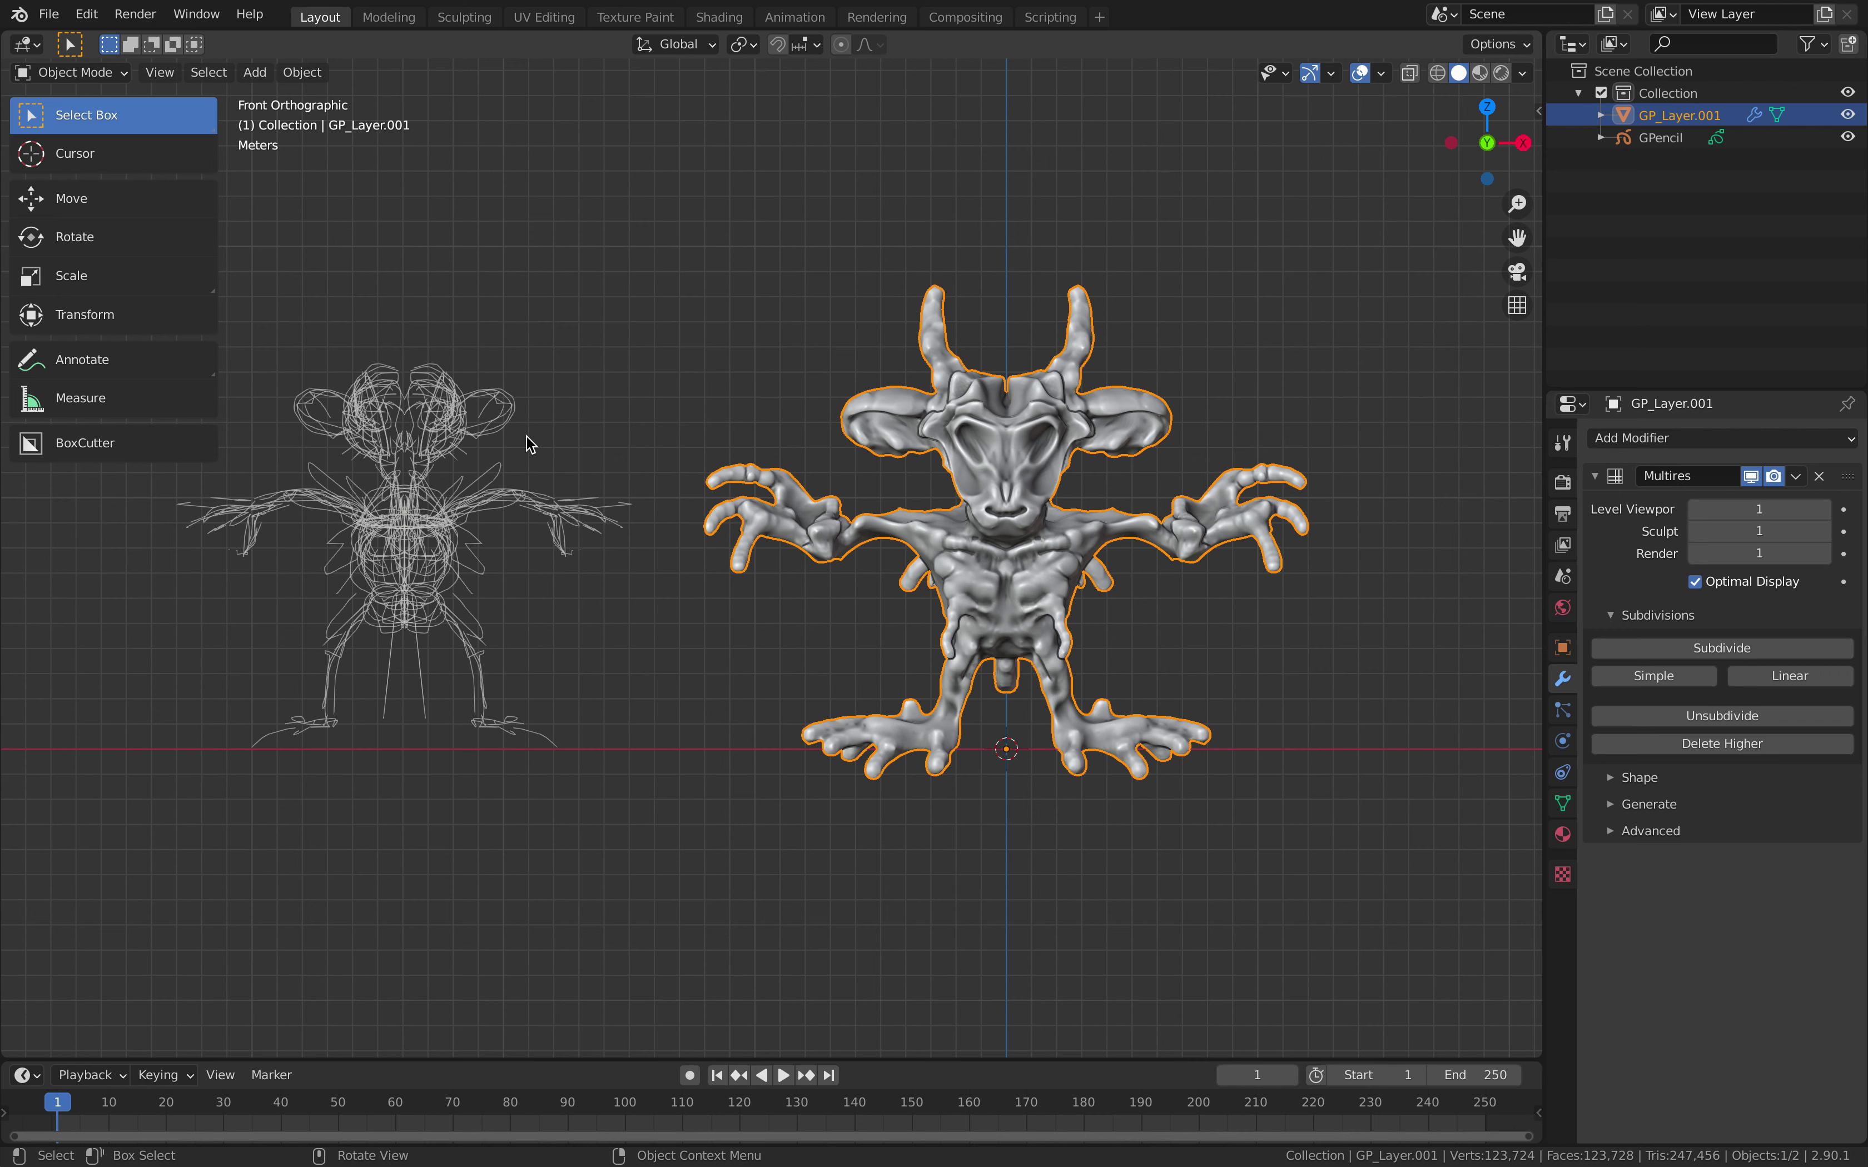
{"action": "mouse_move", "coordinate": [1083, 487]}
{"action": "middle_mouse_down"}
{"action": "mouse_move", "coordinate": [1171, 467]}
{"action": "mouse_move", "coordinate": [991, 580]}
{"action": "mouse_move", "coordinate": [811, 571]}
{"action": "mouse_move", "coordinate": [816, 621]}
{"action": "middle_mouse_up"}
{"action": "mouse_move", "coordinate": [1026, 654]}
{"action": "middle_mouse_down"}
{"action": "mouse_move", "coordinate": [1127, 652]}
{"action": "mouse_move", "coordinate": [1093, 547]}
{"action": "middle_mouse_up"}
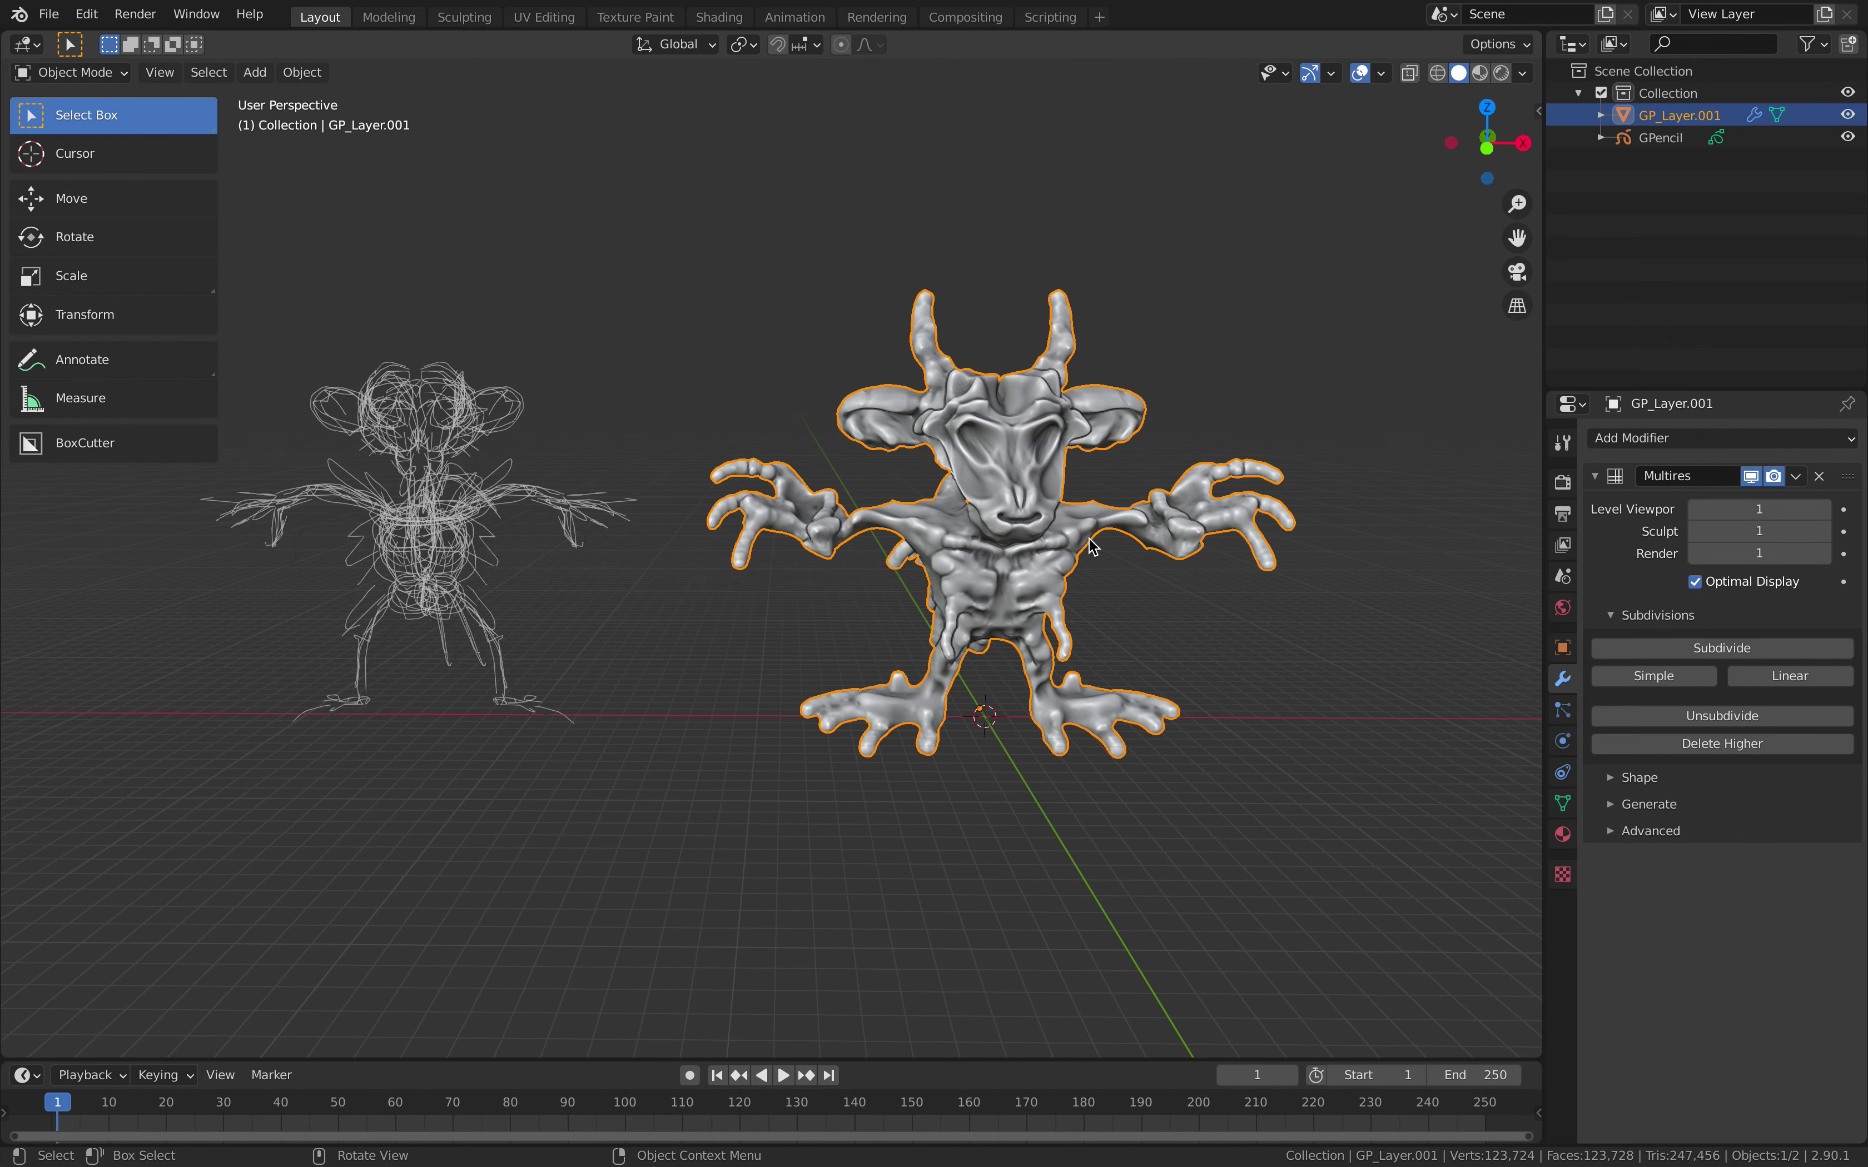